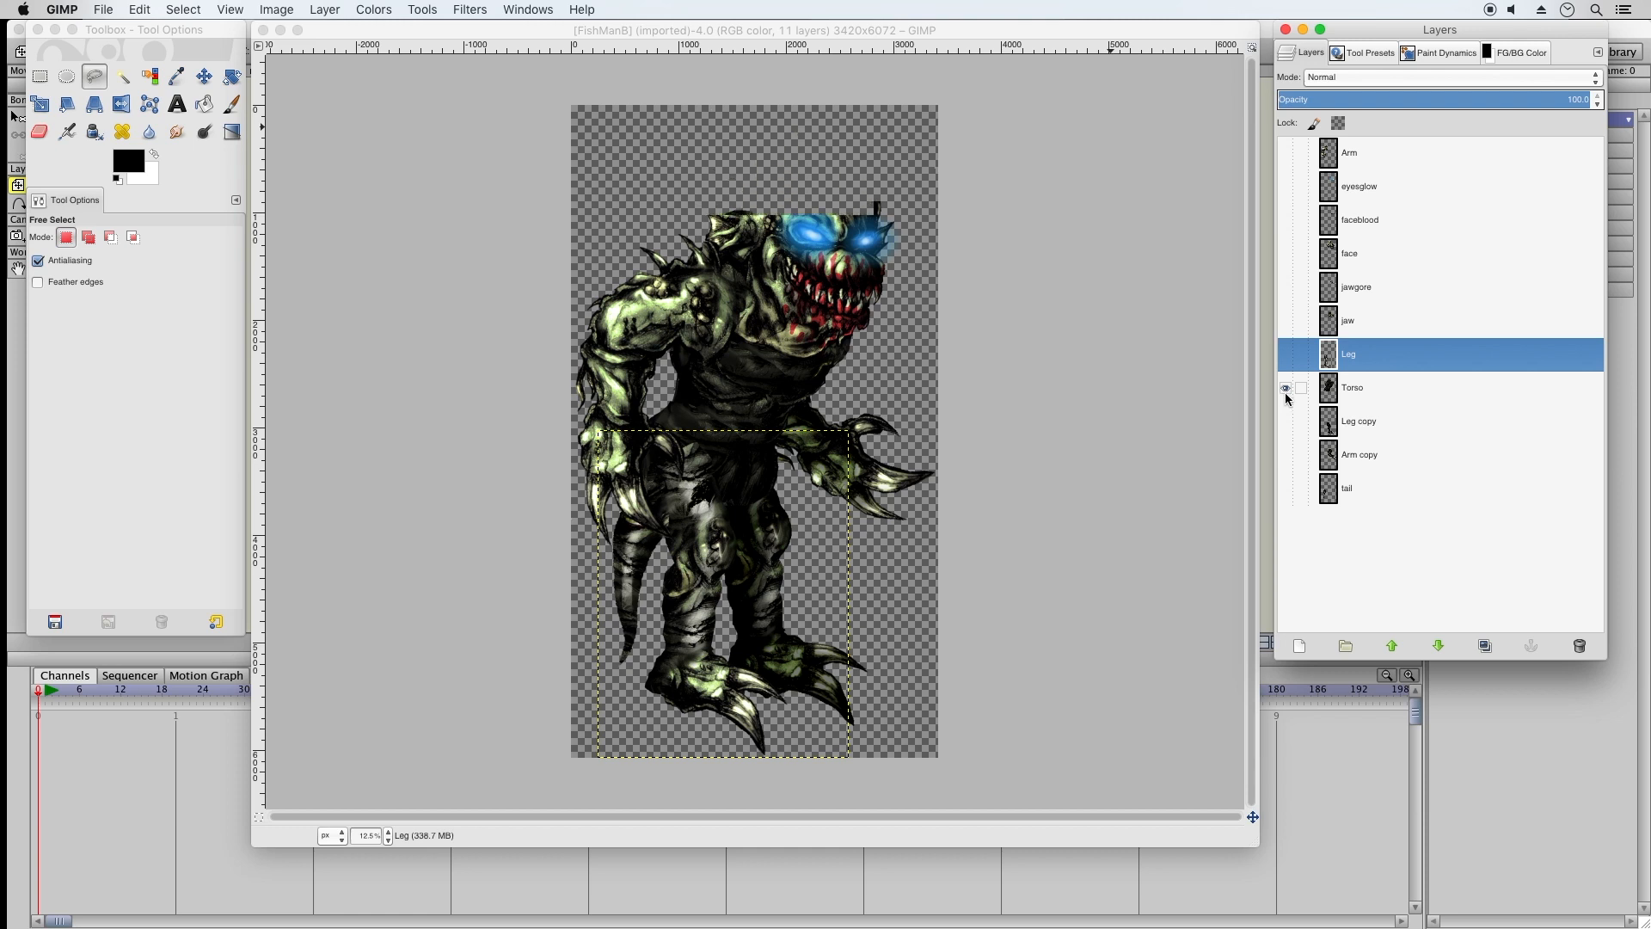
# Make all layers of the FishManB image visible and go through the separate body-part layers from Torso to Arm, Arm copy and tail
pyautogui.click(1353, 391)
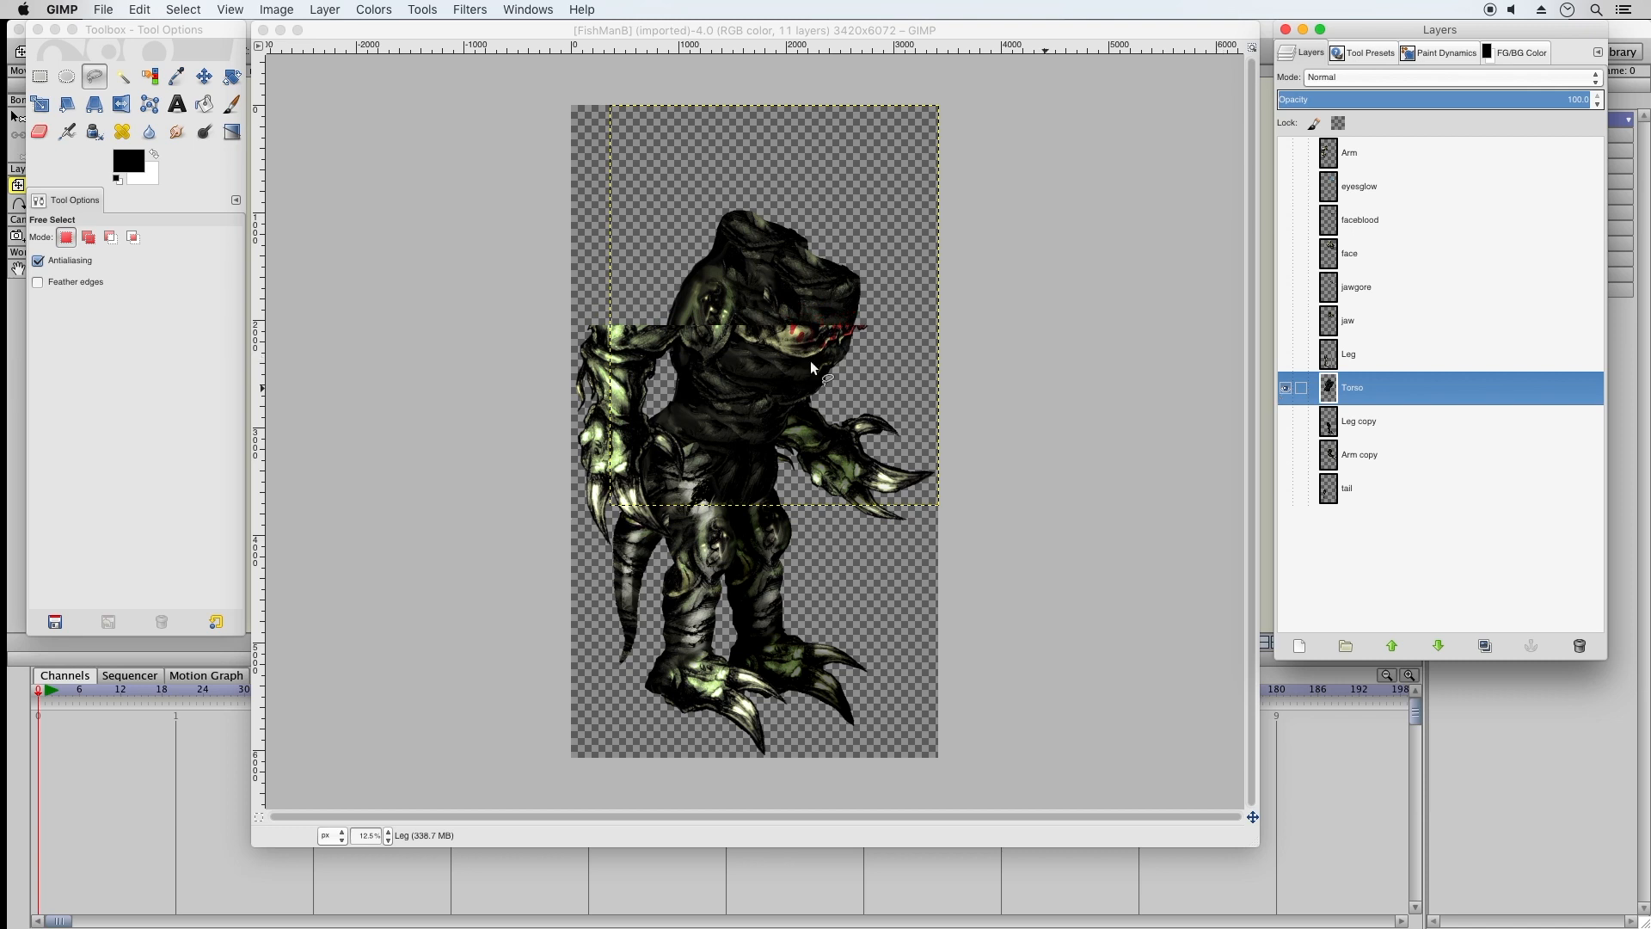
pyautogui.keyDown('shift'); pyautogui.click(1286, 388); pyautogui.keyUp('shift')
pyautogui.click(1374, 360)
pyautogui.click(1367, 322)
pyautogui.click(1365, 289)
pyautogui.click(1367, 256)
pyautogui.click(1370, 221)
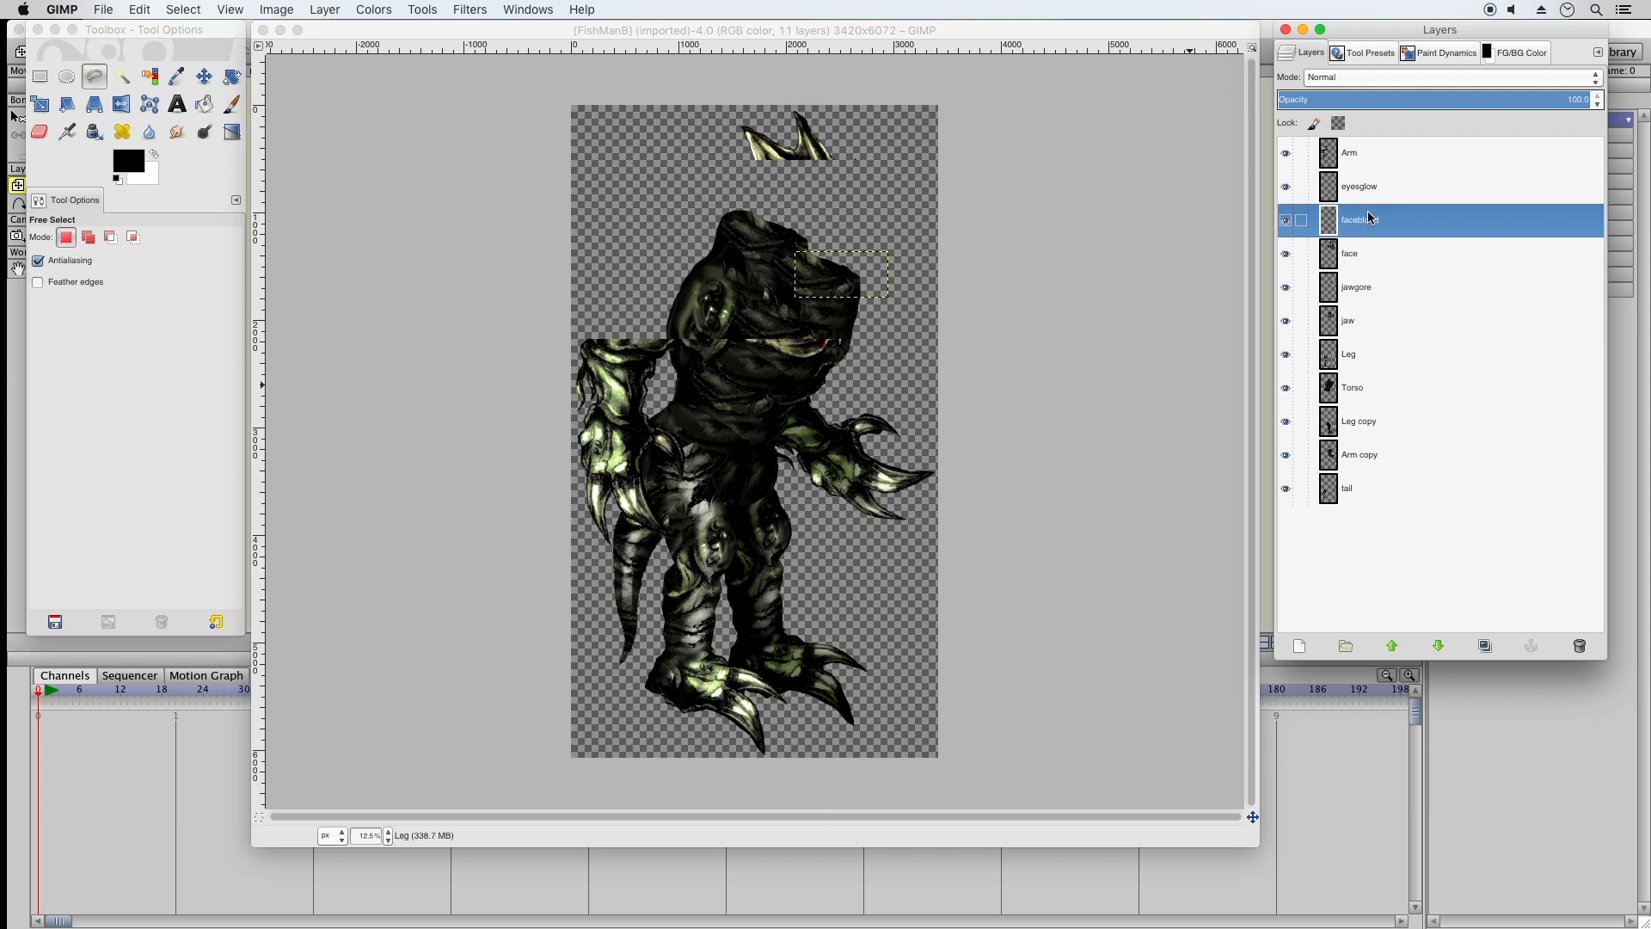
pyautogui.click(1376, 190)
pyautogui.click(1374, 154)
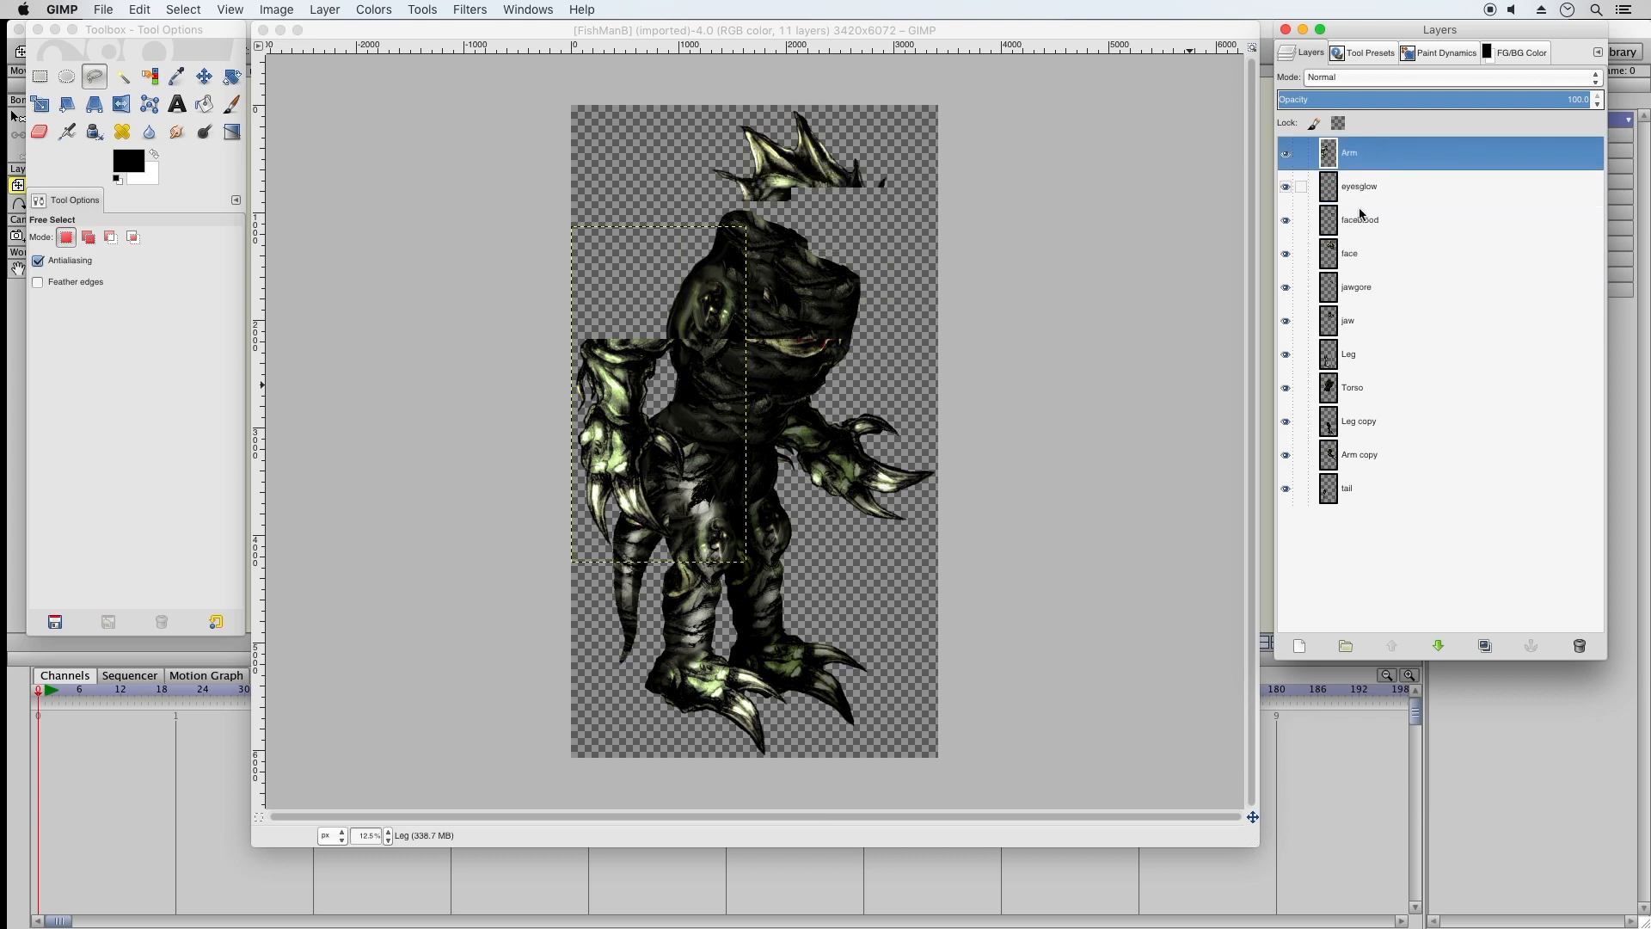
pyautogui.click(1348, 456)
pyautogui.click(1341, 490)
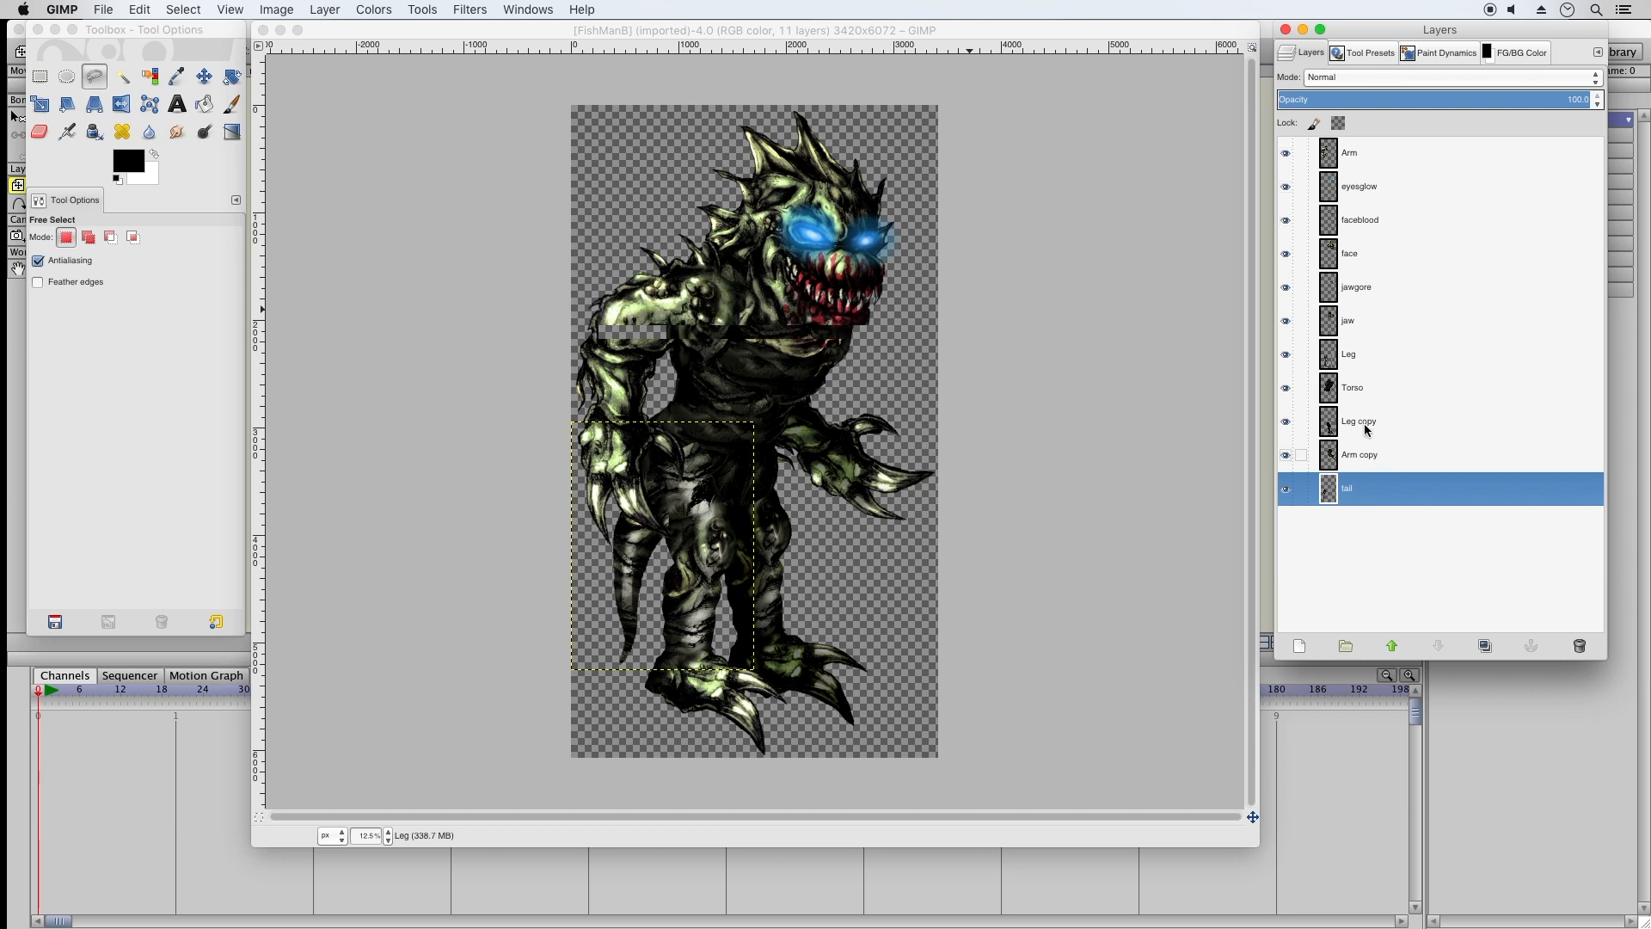
# Hide GIMP and return to Anime Studio Pro with the FishManB.psd bone layer selected
pyautogui.click(344, 30)
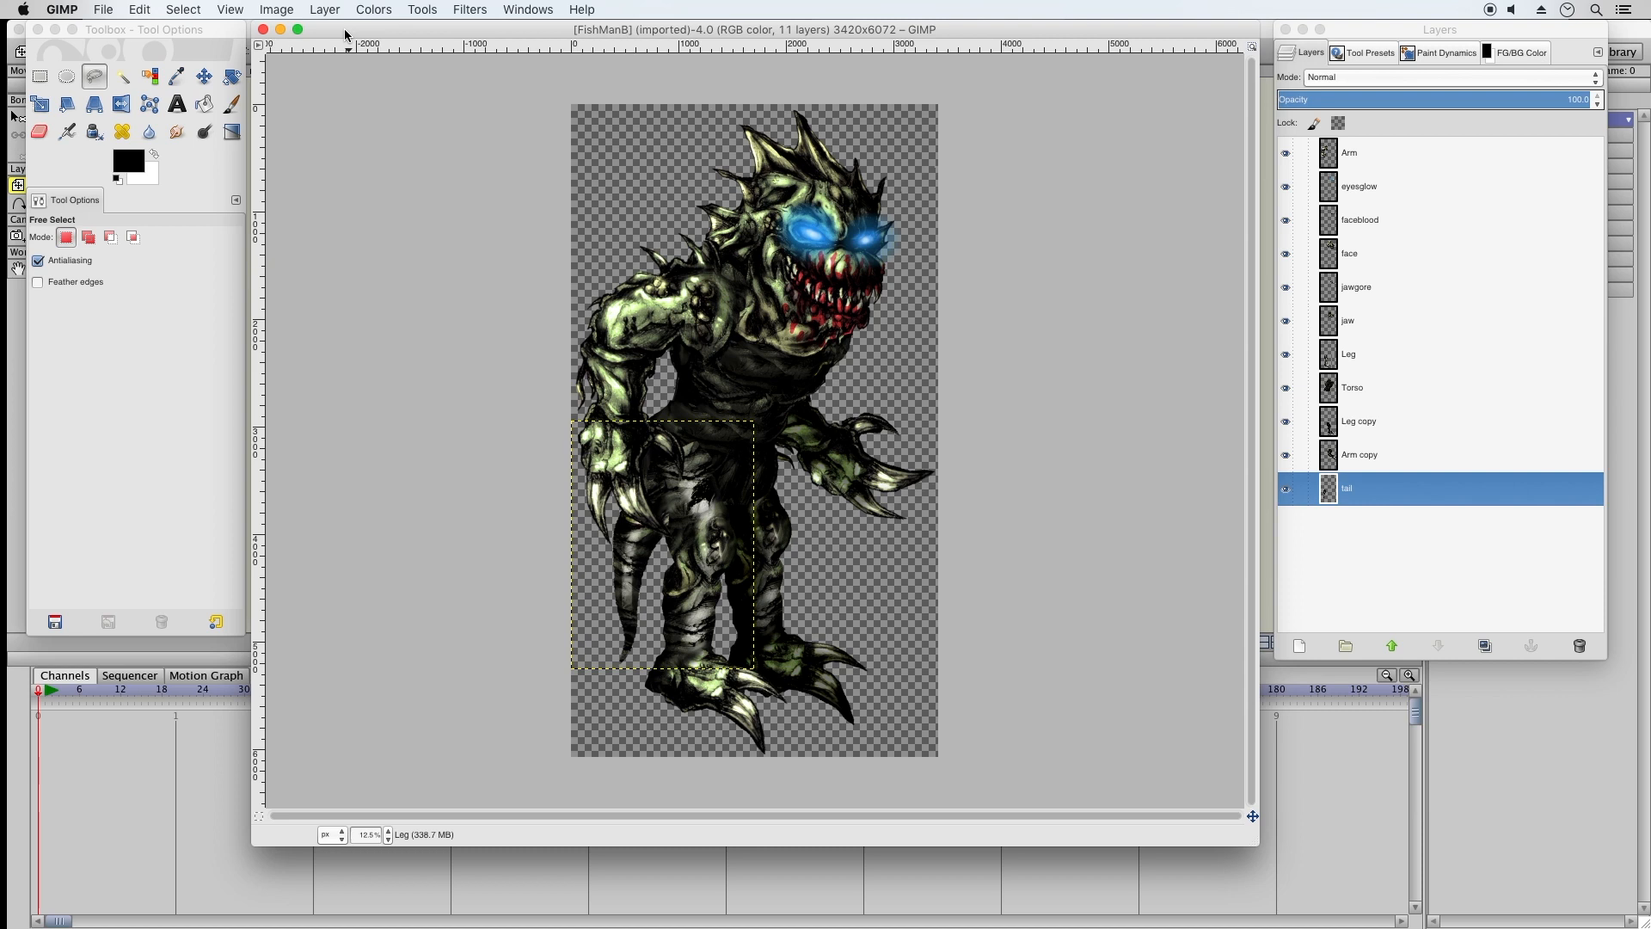
pyautogui.click(72, 9)
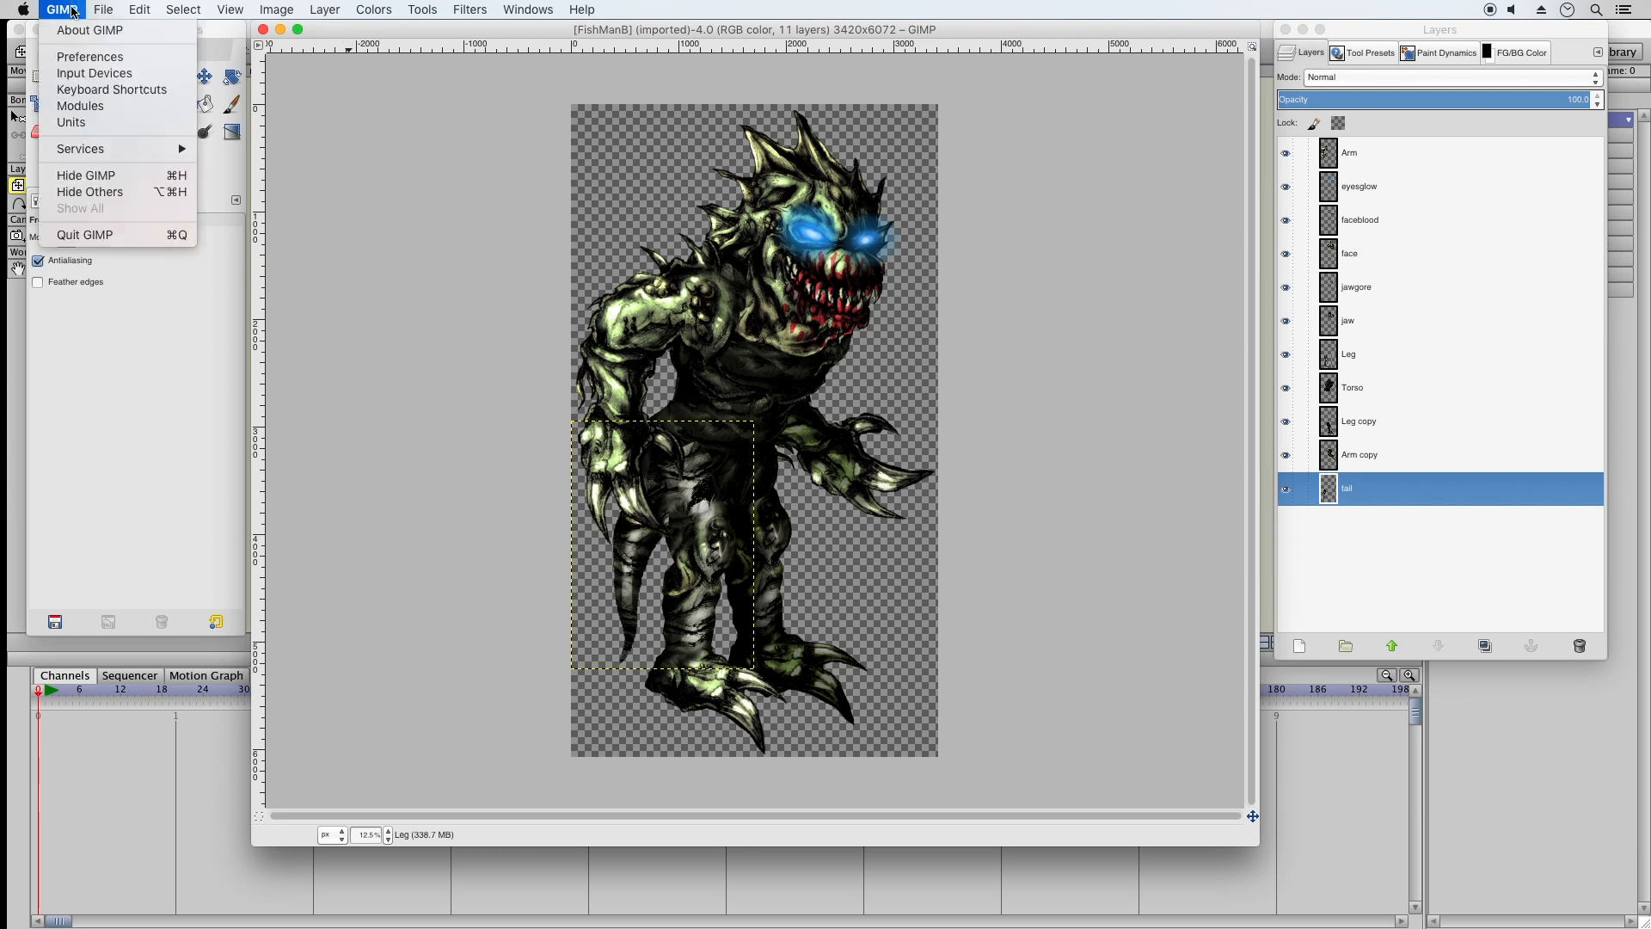
pyautogui.click(113, 177)
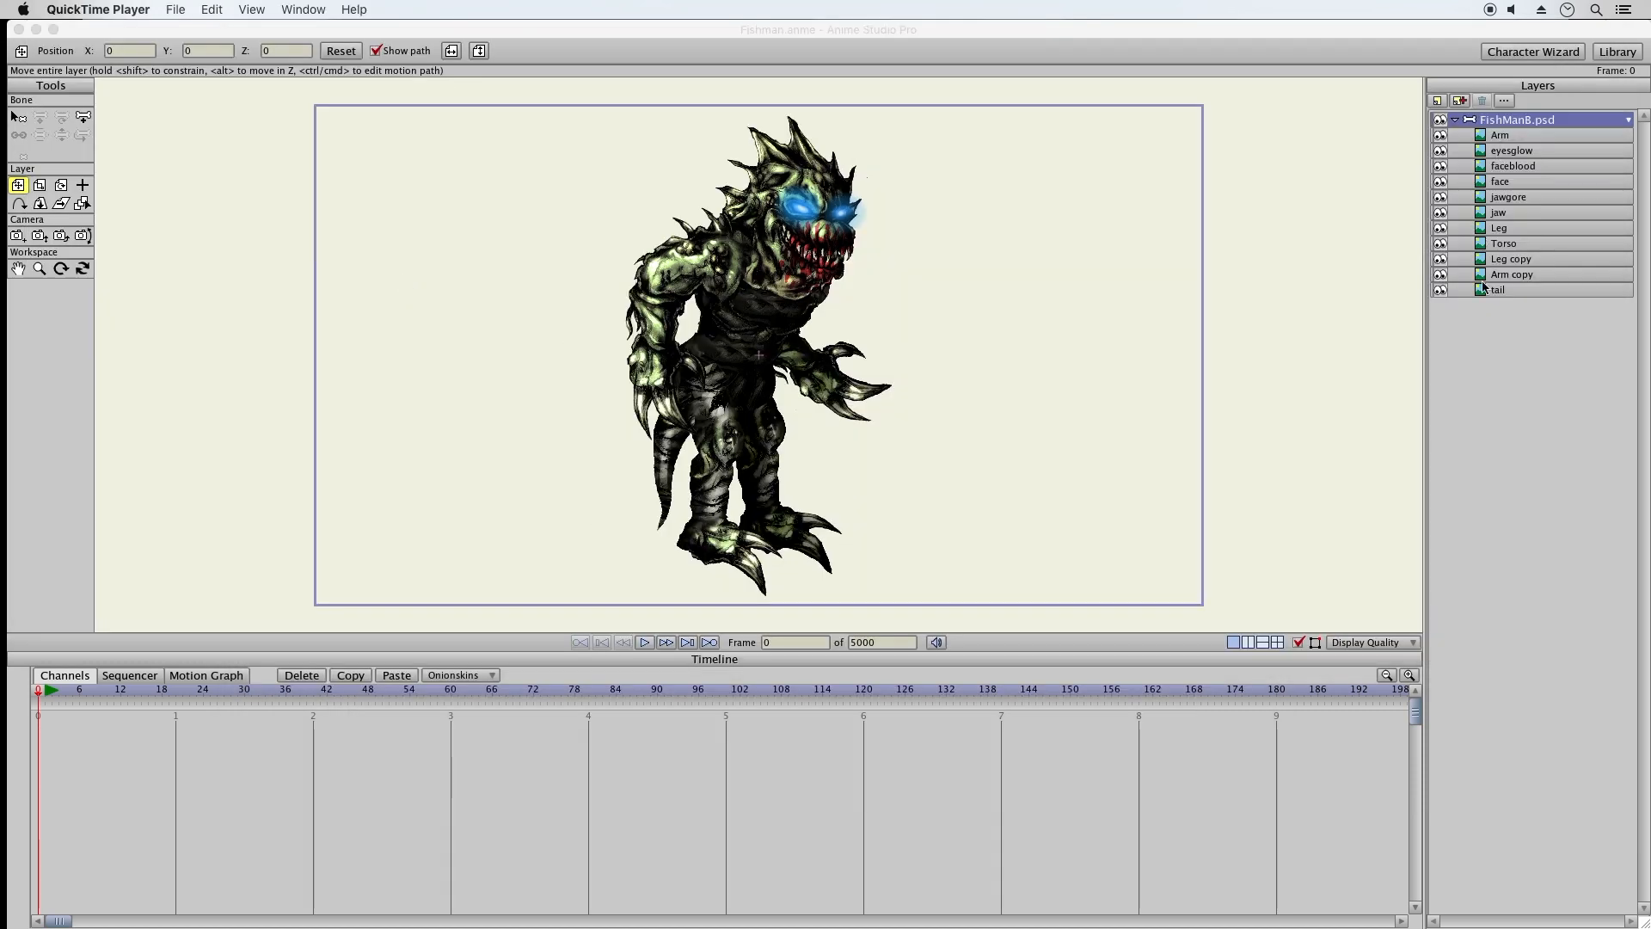
pyautogui.click(1477, 126)
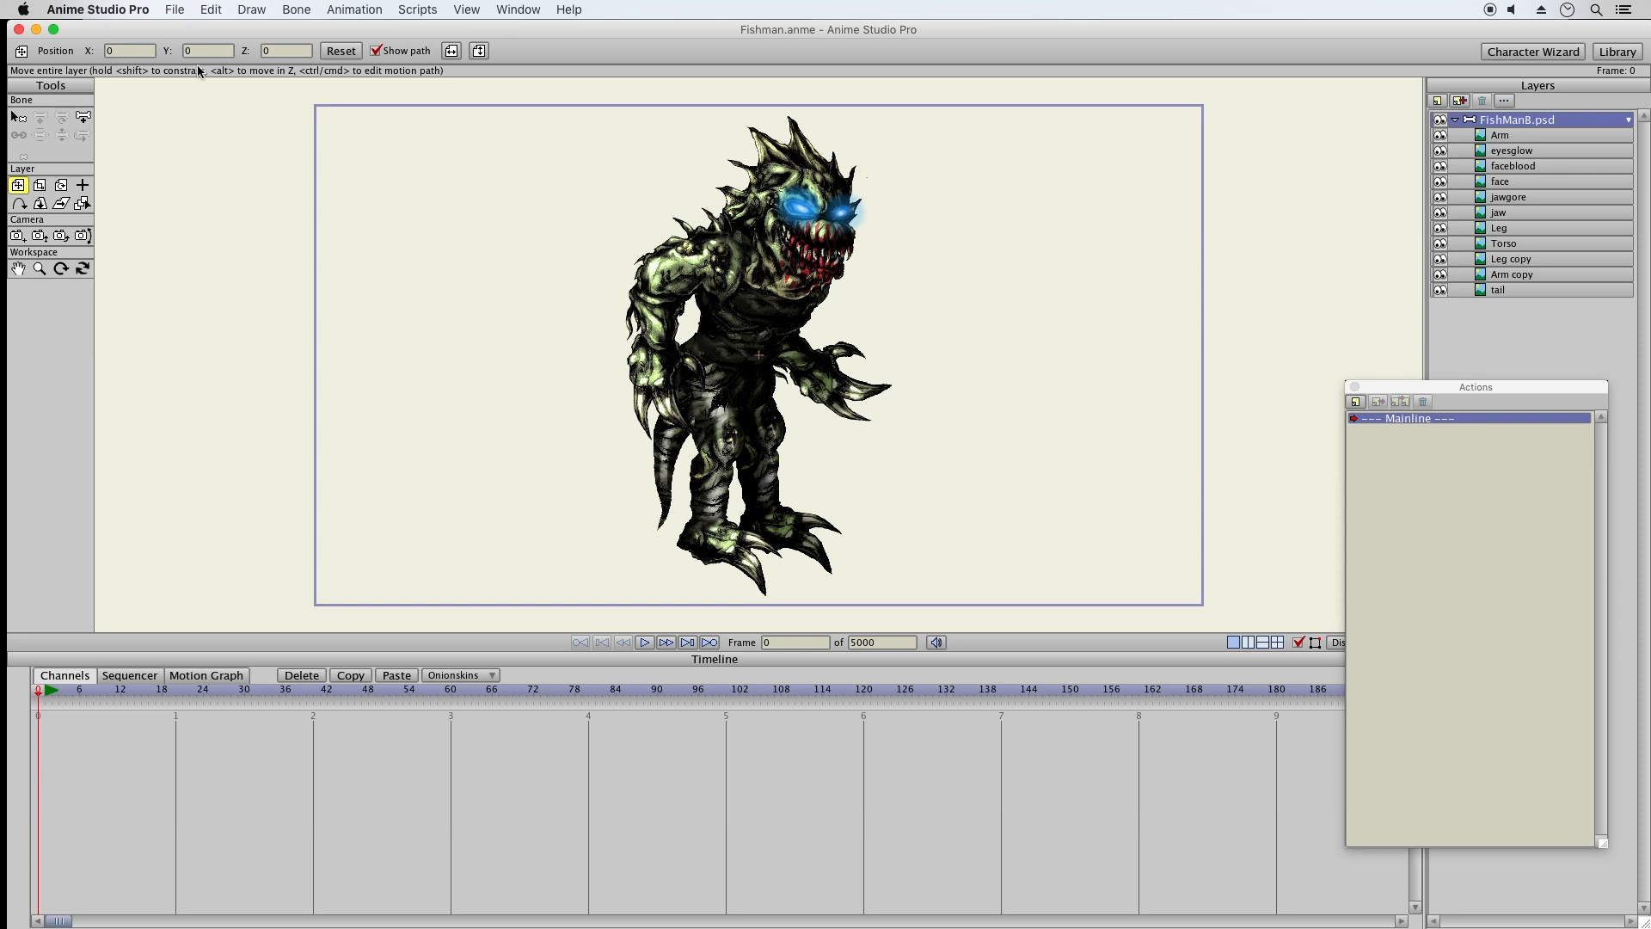
# Draw test bones through the creature's torso and head and along both arms
pyautogui.click(82, 118)
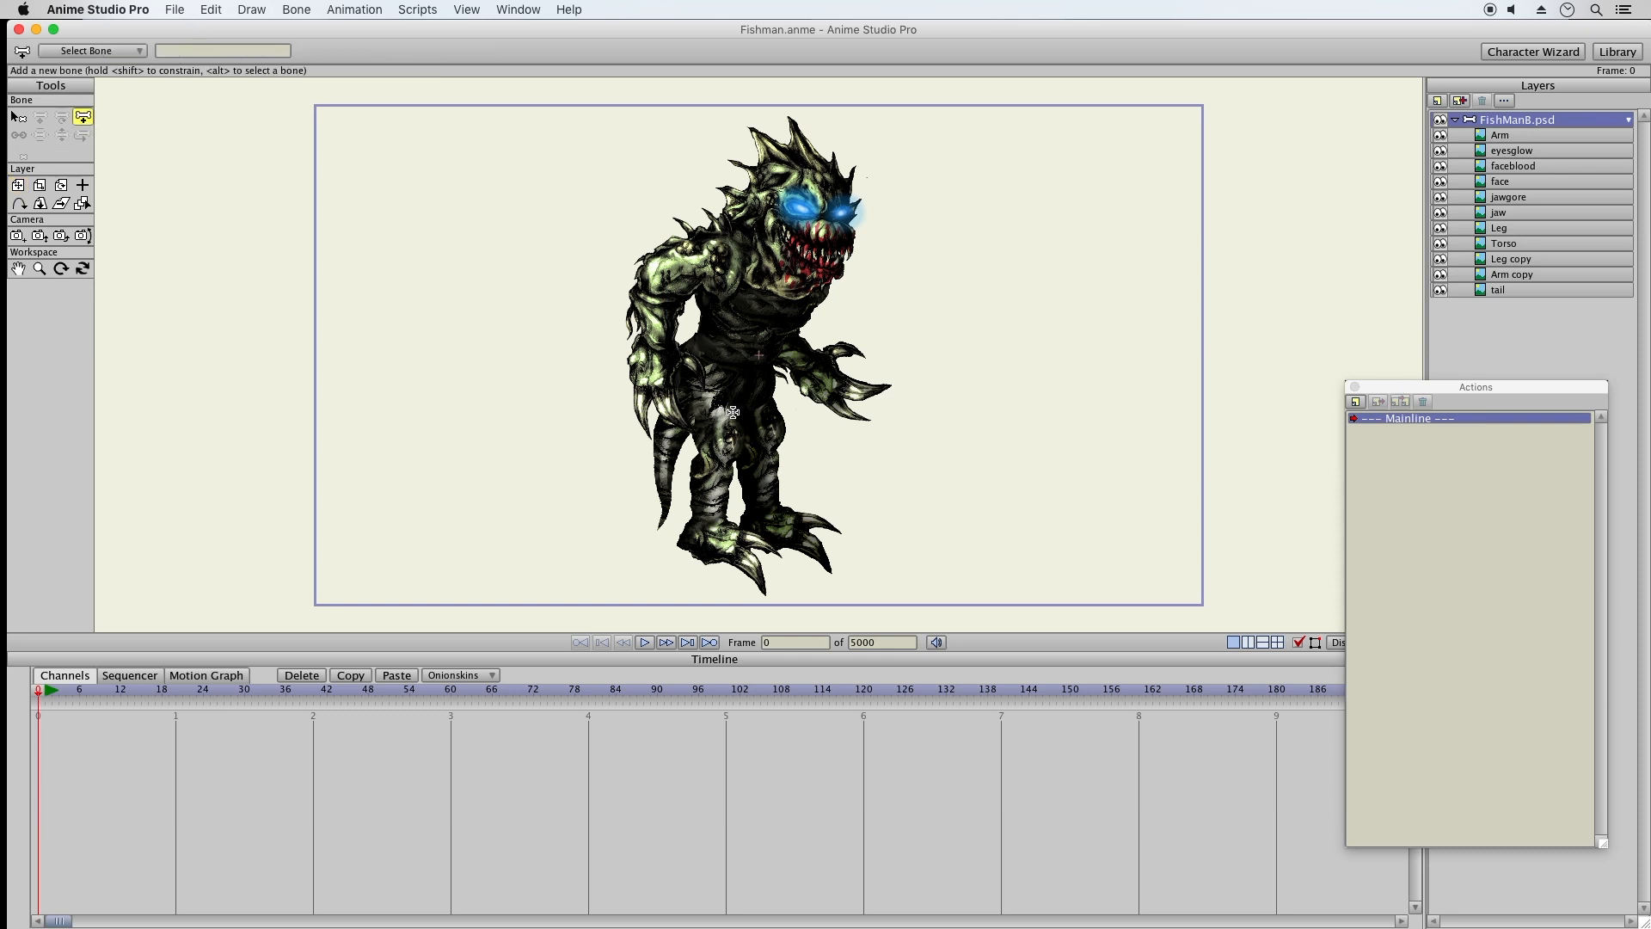
pyautogui.moveTo(732, 414); pyautogui.dragTo(799, 160)
pyautogui.moveTo(693, 256)
pyautogui.mouseDown()
pyautogui.moveTo(653, 300)
pyautogui.moveTo(655, 411)
pyautogui.mouseUp()
pyautogui.moveTo(787, 351); pyautogui.dragTo(896, 417)
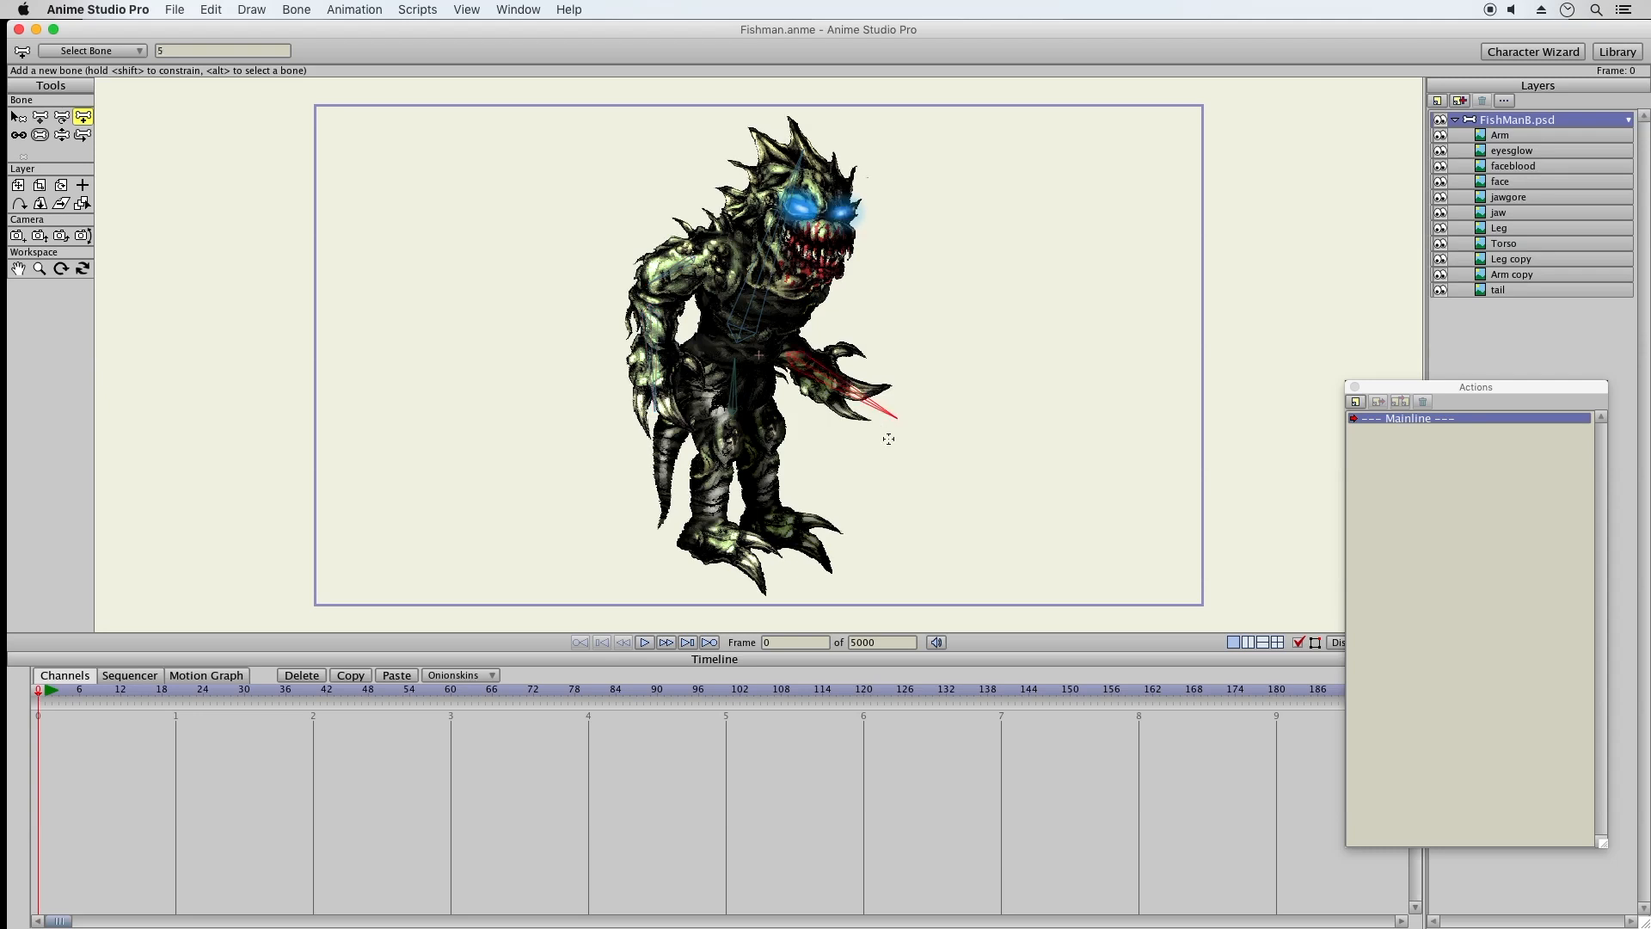
# Try bending the whole creature by manipulating the test bones in the torso
pyautogui.click(62, 136)
pyautogui.moveTo(669, 277); pyautogui.dragTo(786, 319)
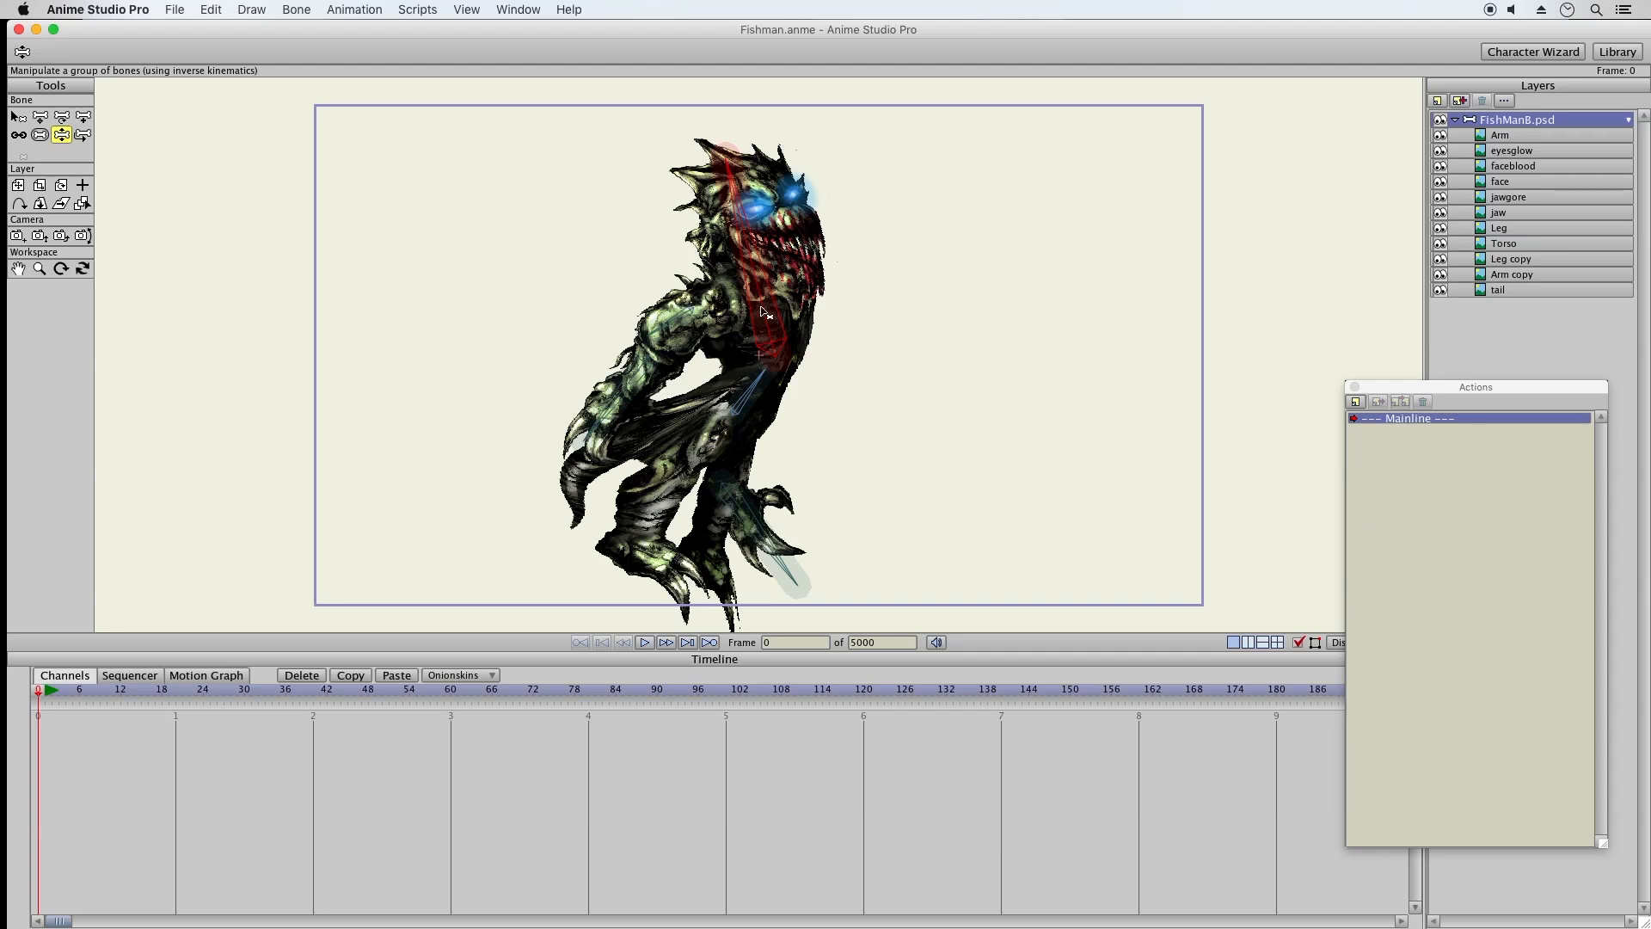
pyautogui.moveTo(751, 398); pyautogui.dragTo(745, 414)
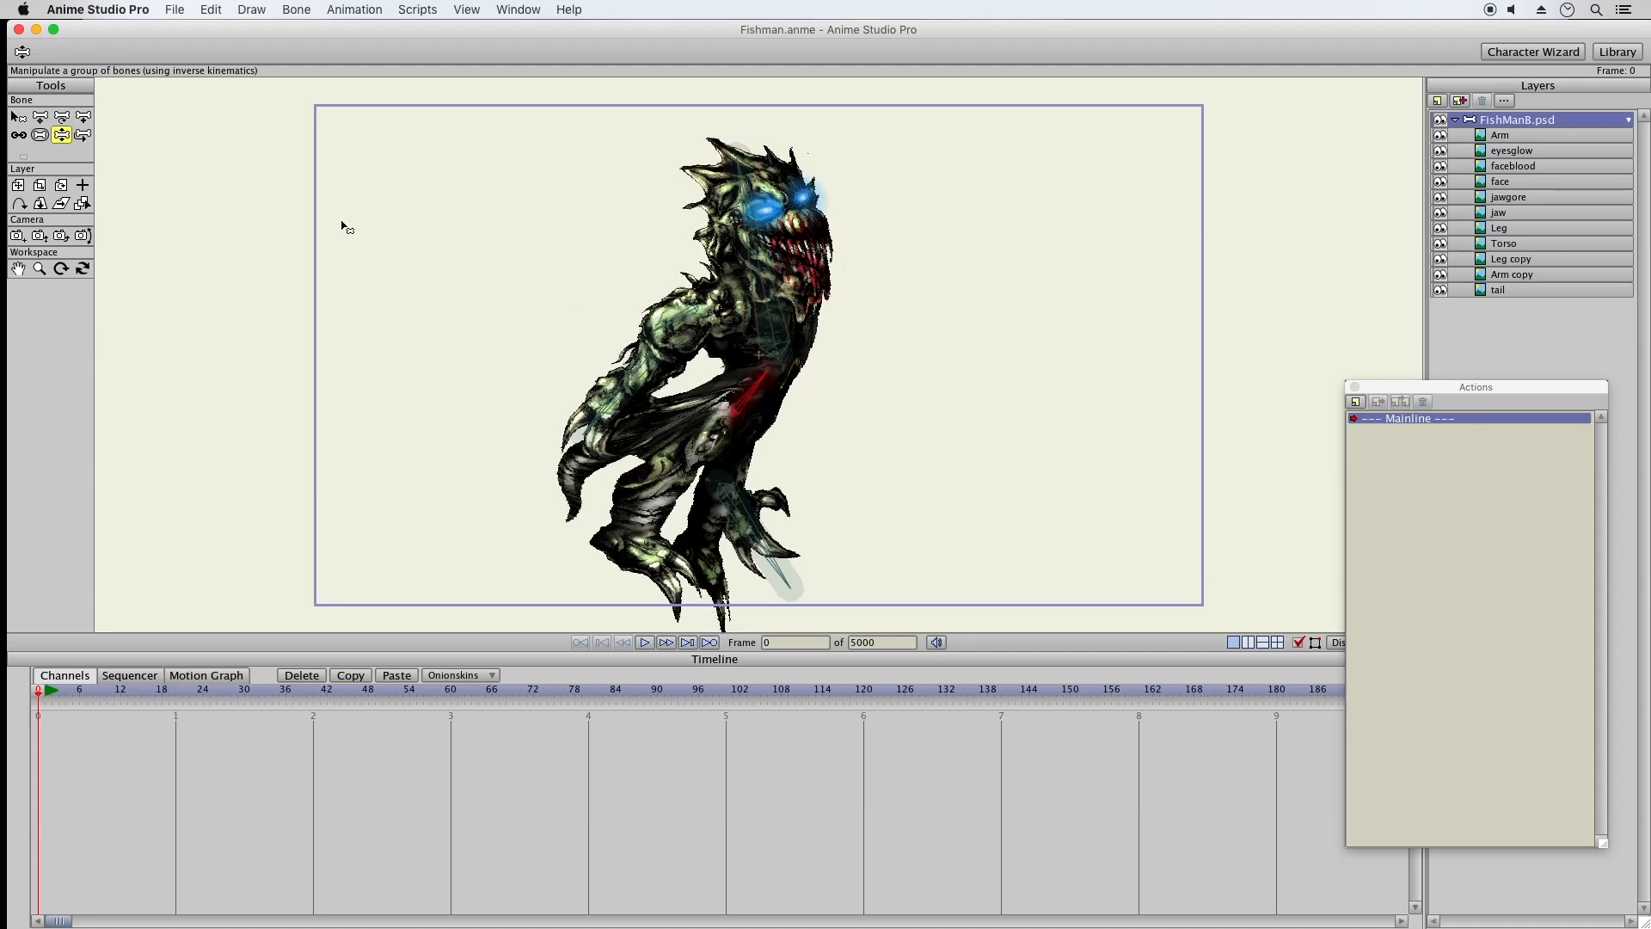
# Remove the test bones from the FishManB.psd layer and restore the creature's original pose
pyautogui.click(83, 116)
pyautogui.press('Return')
pyautogui.click(18, 116)
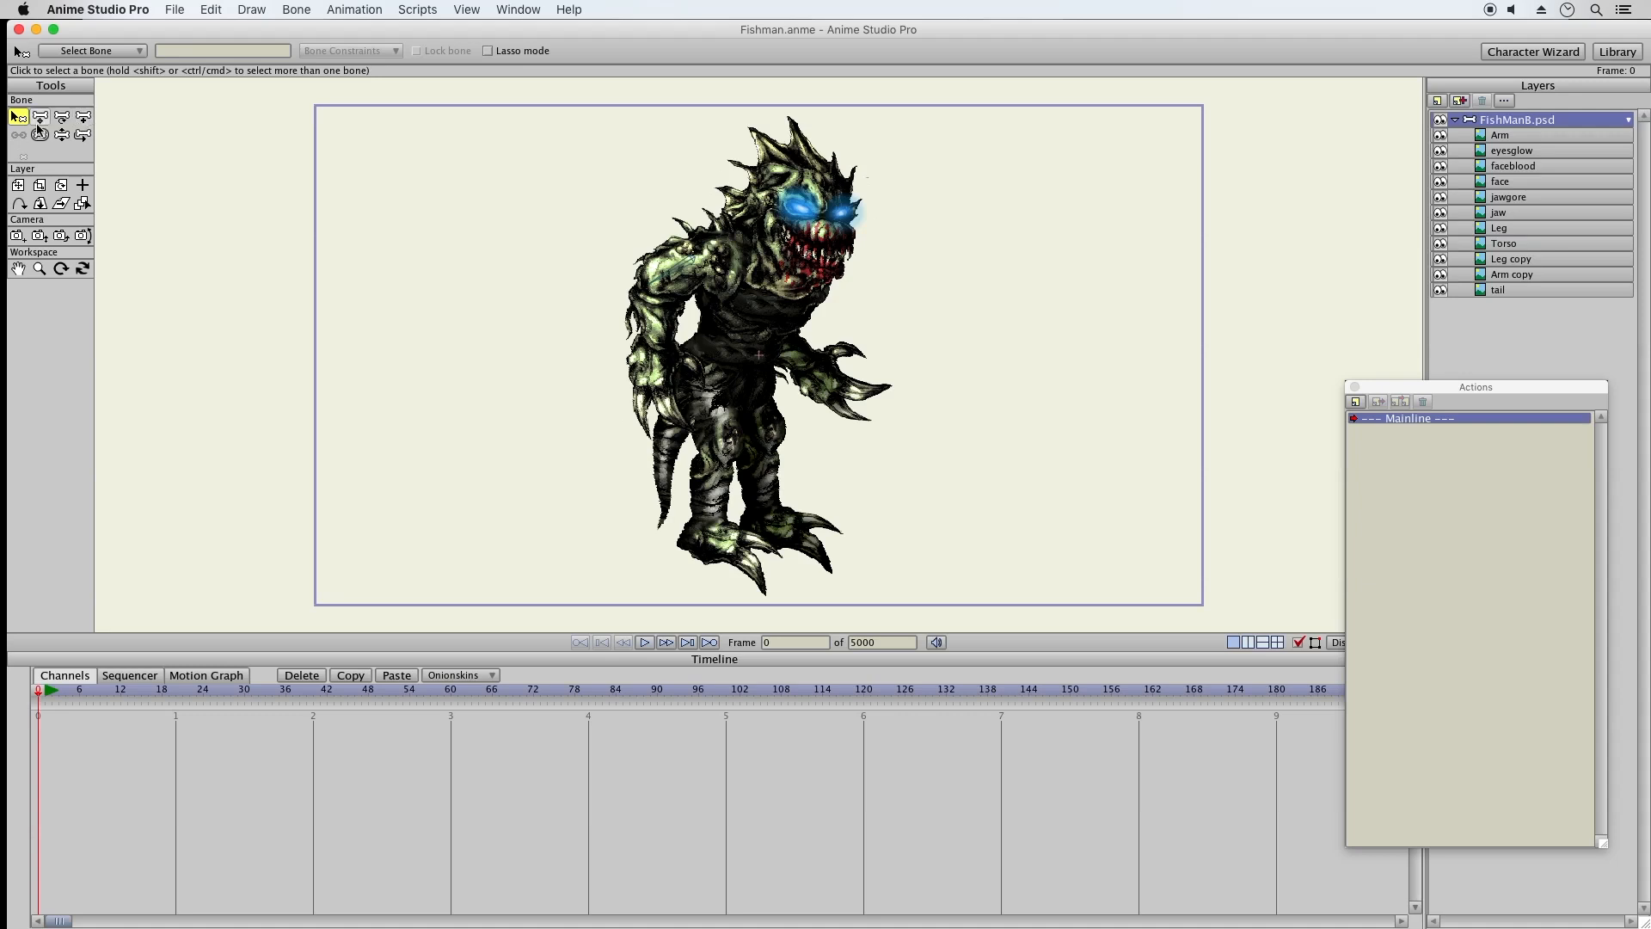
pyautogui.click(19, 187)
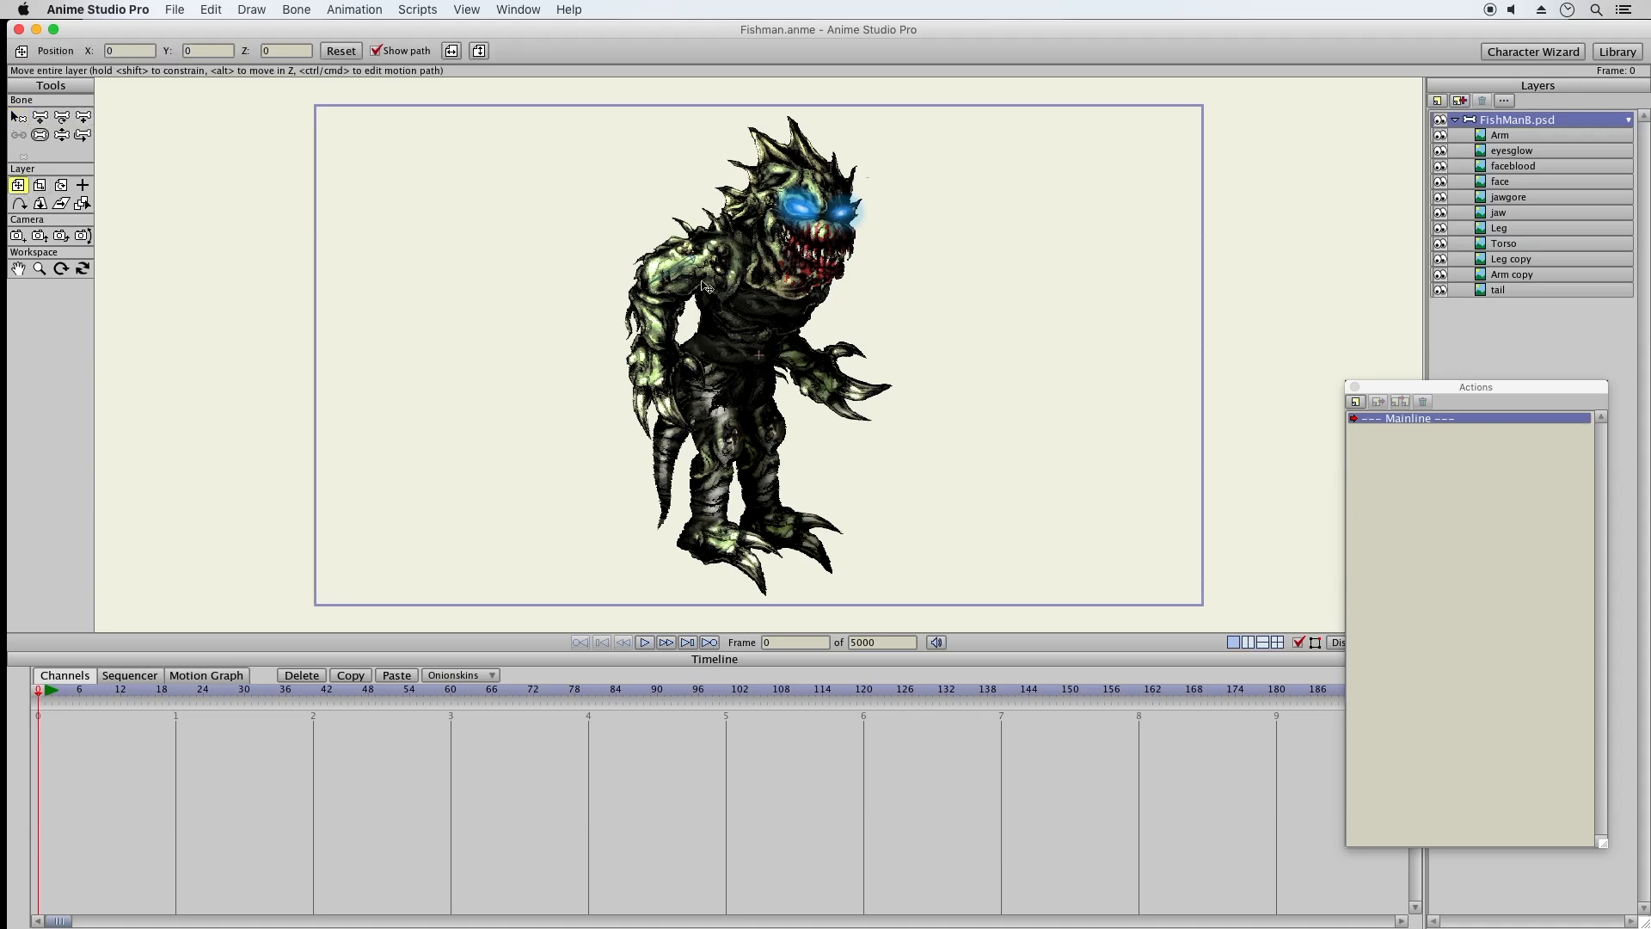
pyautogui.press('b')
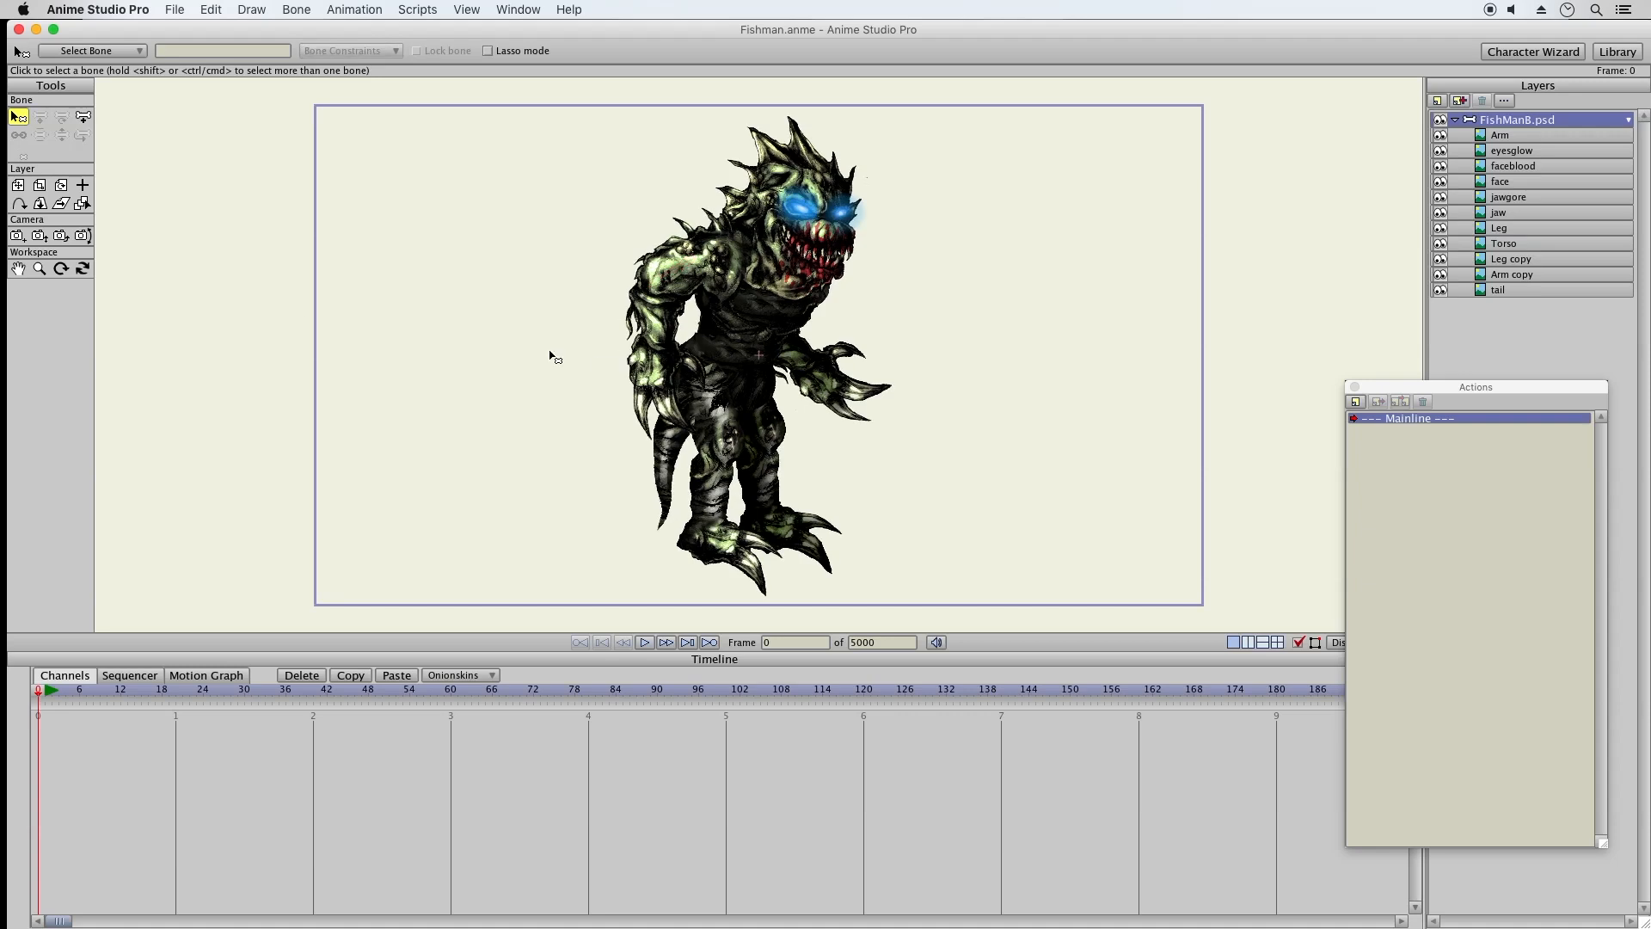
# Move the Arm layer away from the body to the empty area outside the left side of the frame
pyautogui.click(18, 187)
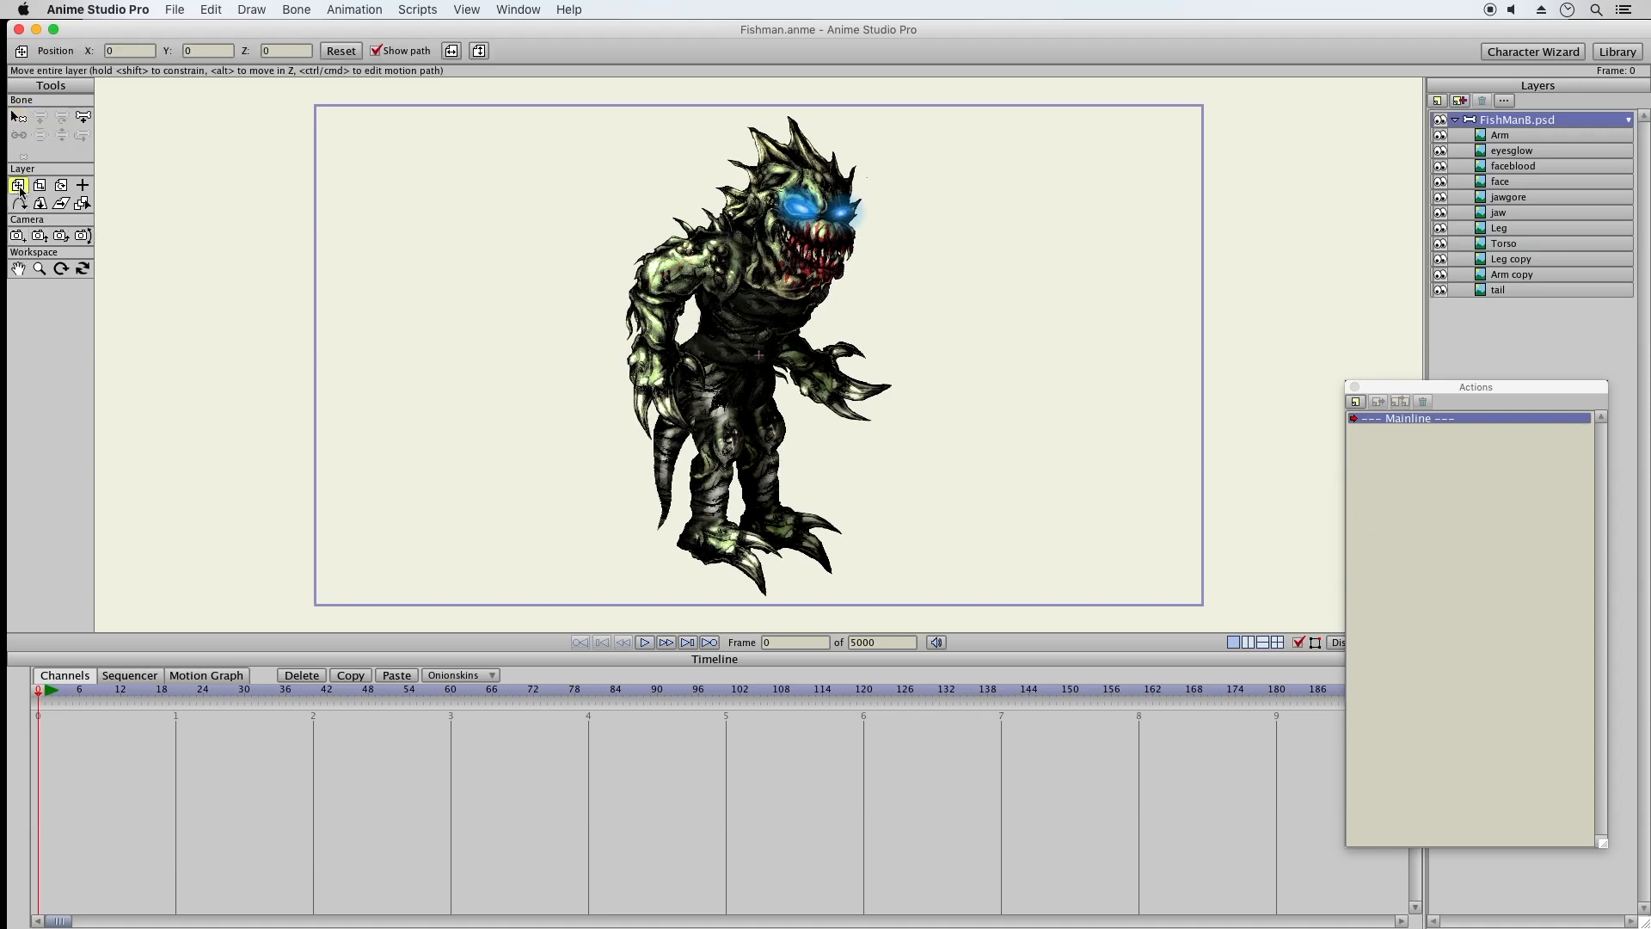
pyautogui.click(1513, 138)
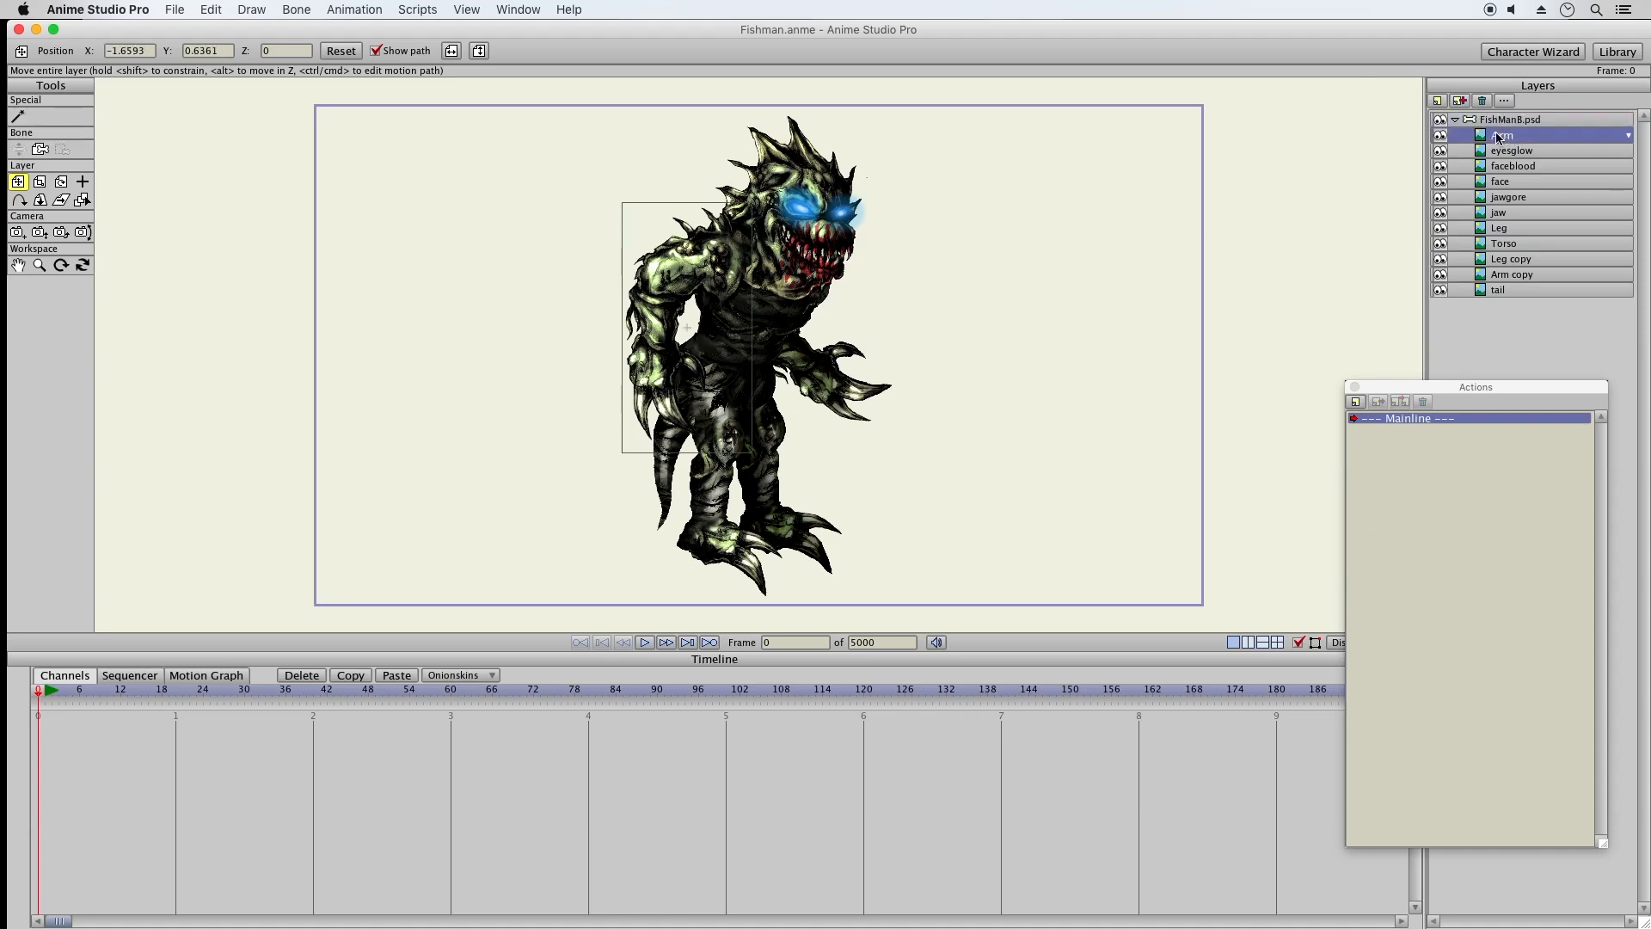
pyautogui.moveTo(703, 262); pyautogui.dragTo(242, 262)
pyautogui.click(39, 265)
pyautogui.moveTo(714, 387); pyautogui.dragTo(1028, 324)
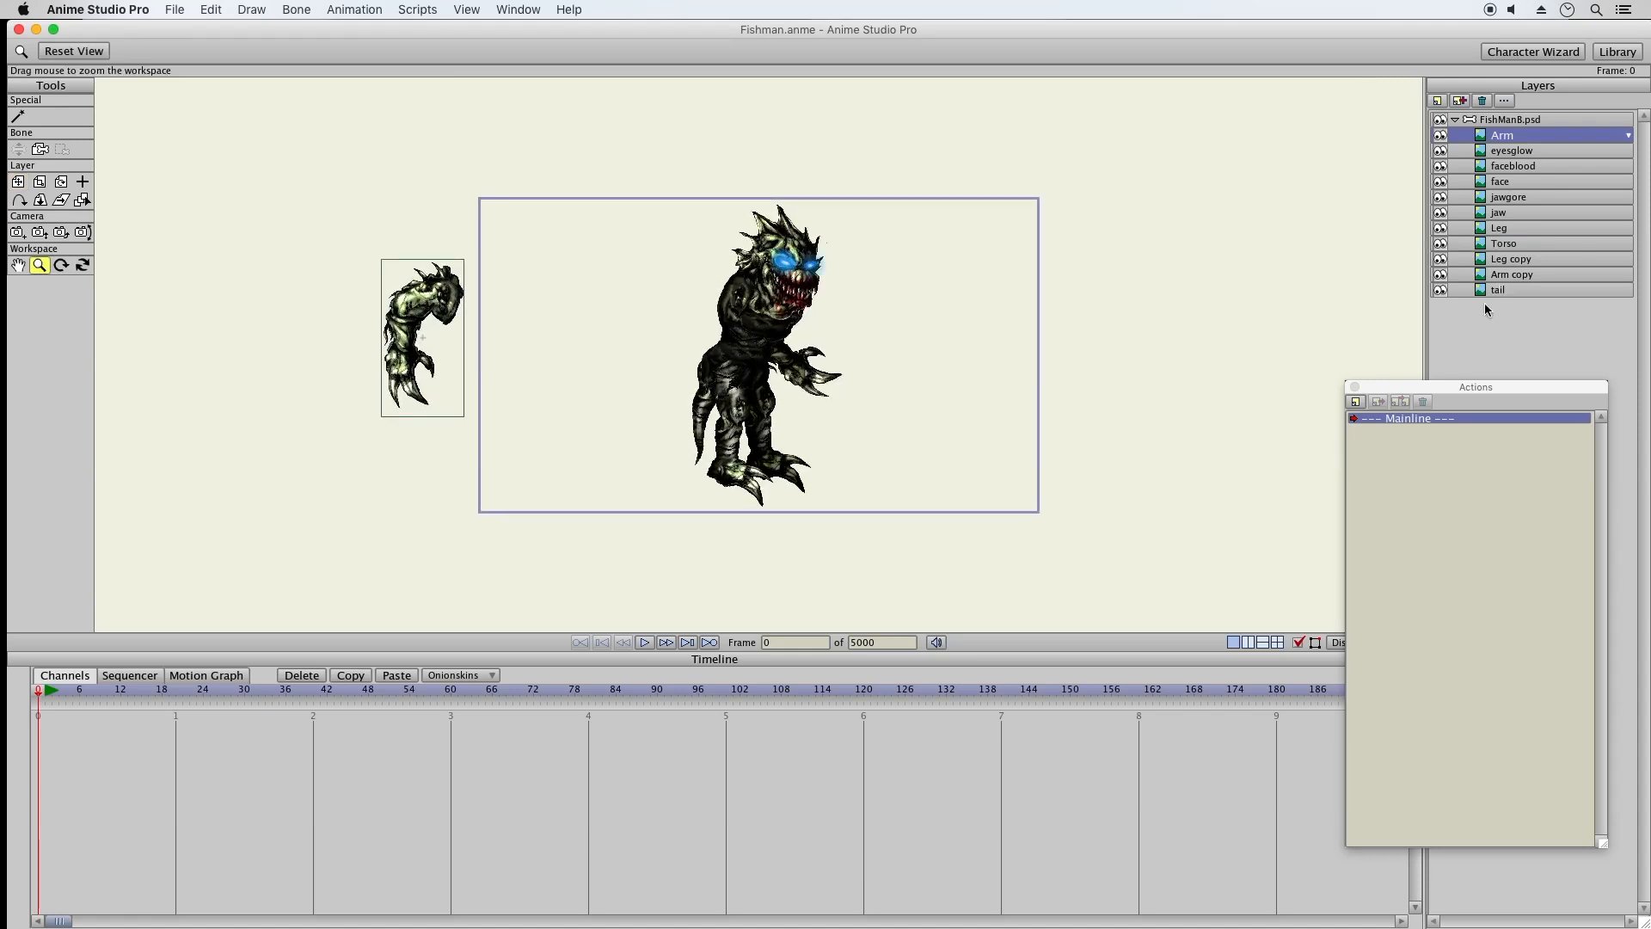
# Move the Arm copy layer outside the right side of the frame and the tail layer far to the lower left
pyautogui.click(1494, 275)
pyautogui.moveTo(795, 318); pyautogui.dragTo(830, 305)
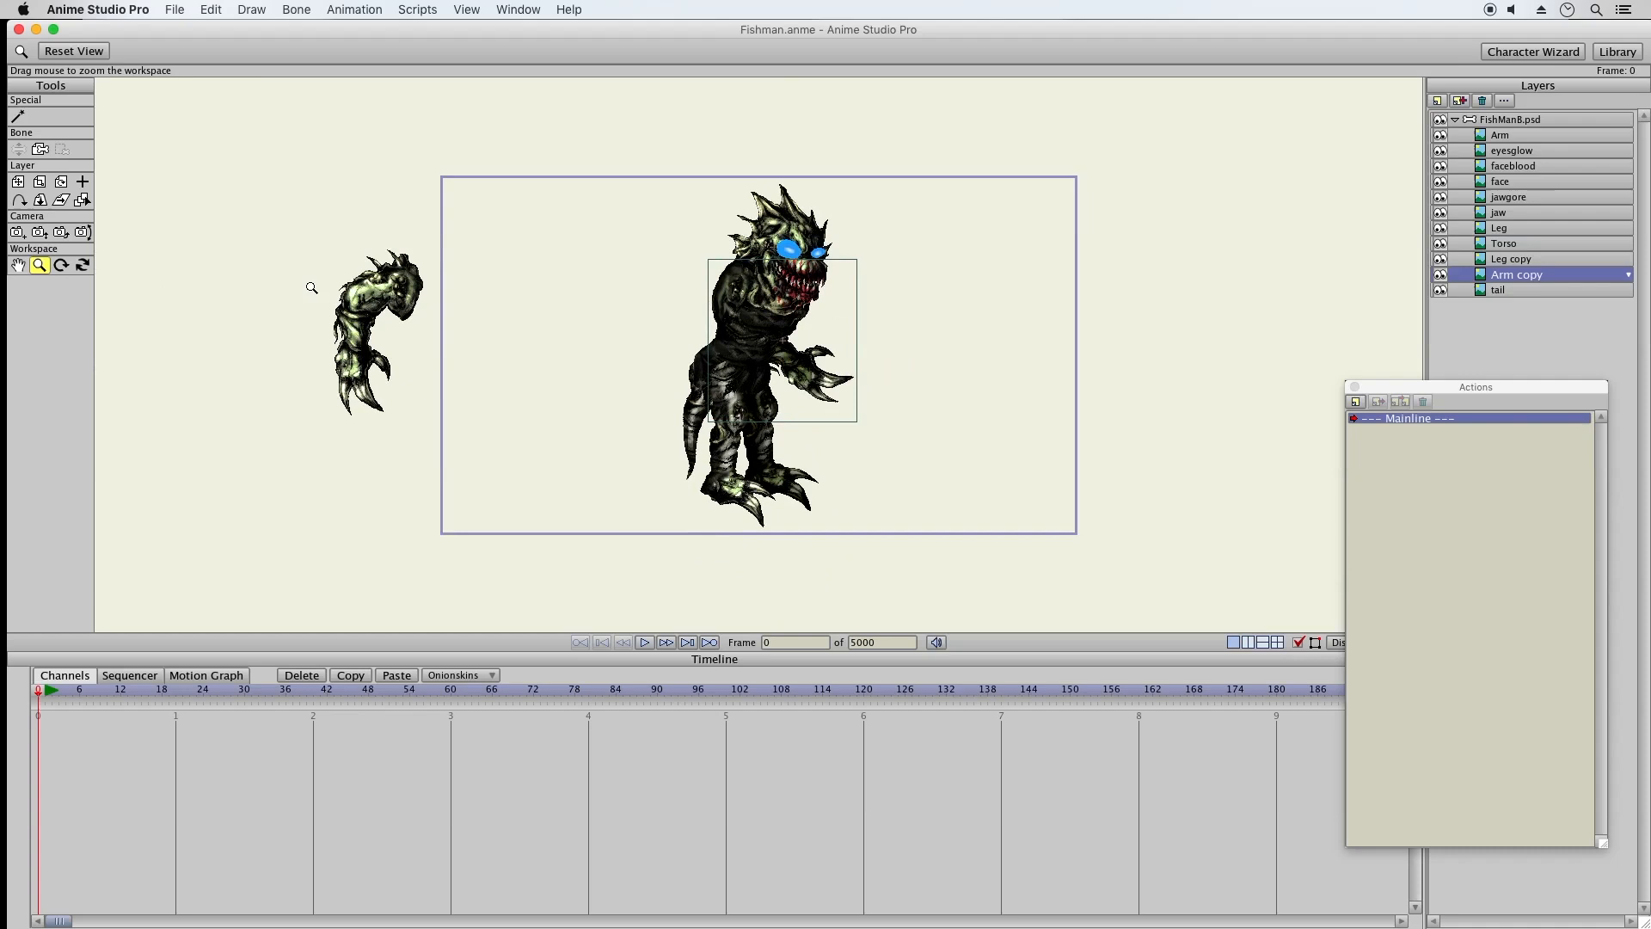
pyautogui.click(17, 181)
pyautogui.moveTo(769, 303); pyautogui.dragTo(1175, 325)
pyautogui.click(1503, 290)
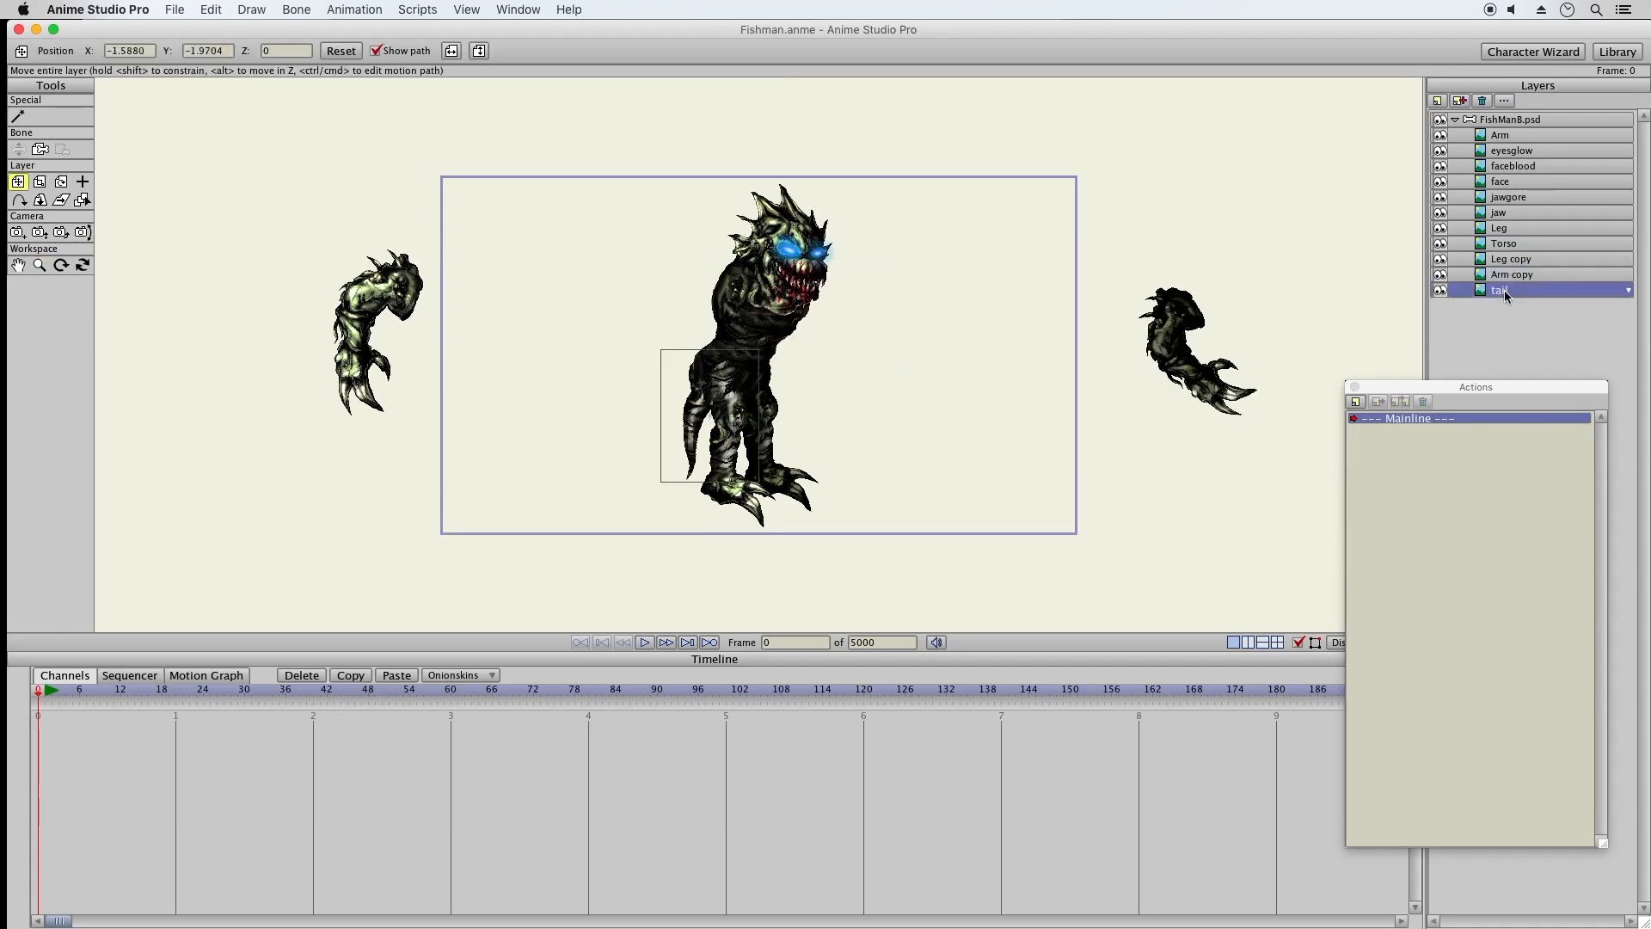
pyautogui.moveTo(831, 380); pyautogui.dragTo(257, 516)
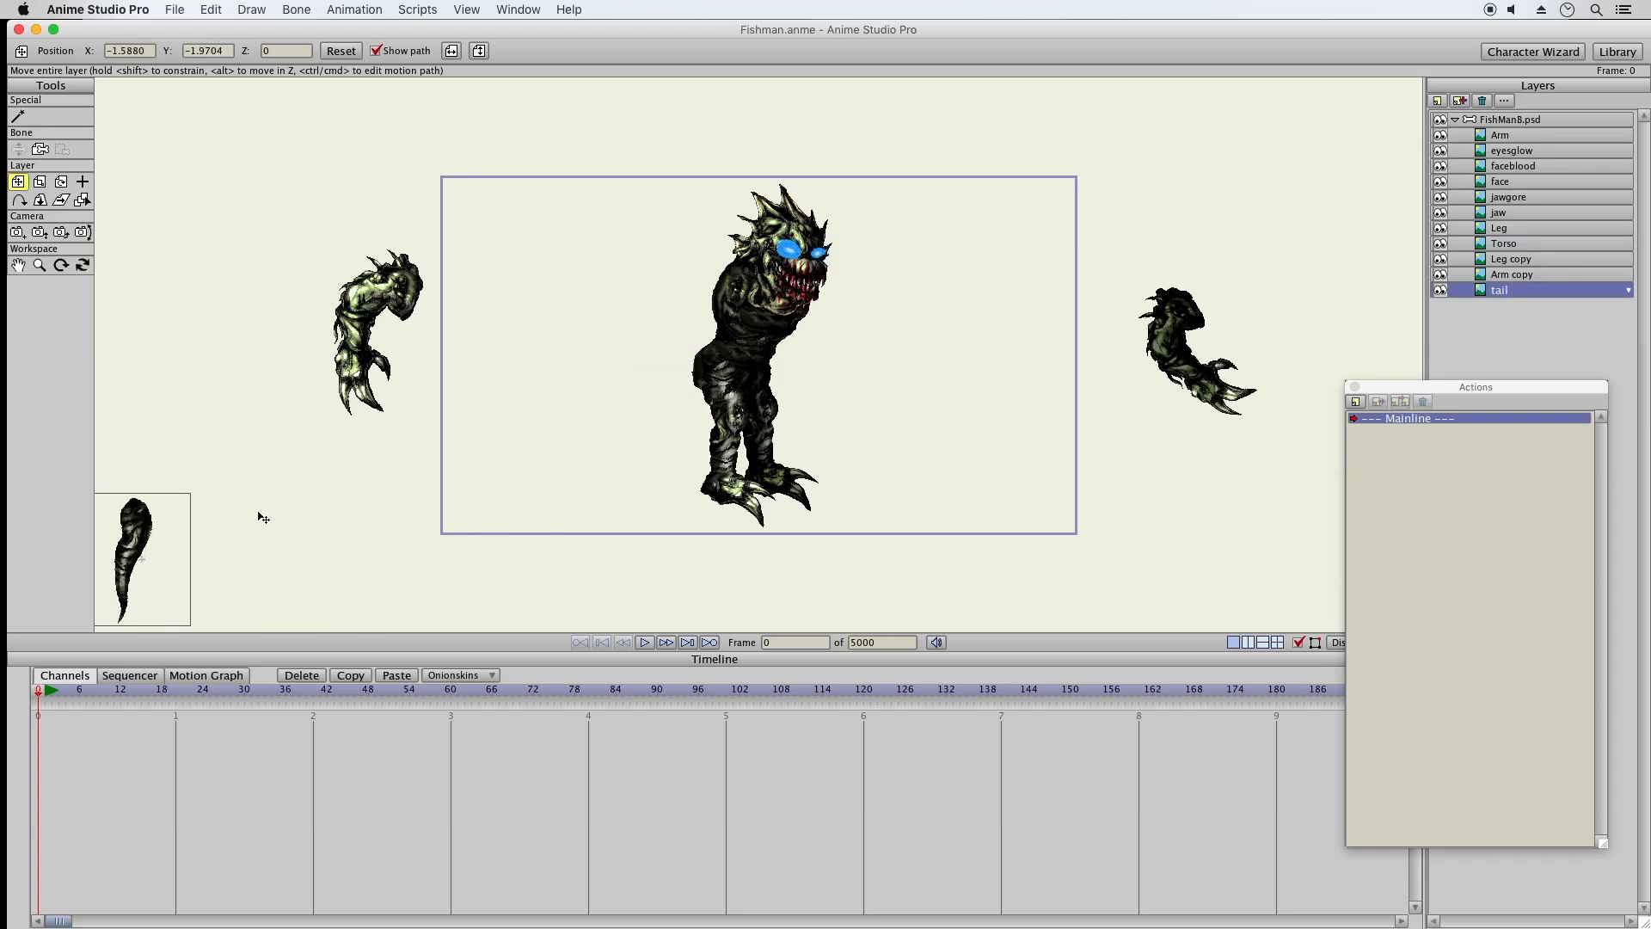
# Move the Leg layer to about X -7.7, Y -9.8 and the Leg copy layer to about X 8.7, Y -9.5, below the frame
pyautogui.click(1518, 245)
pyautogui.click(1518, 231)
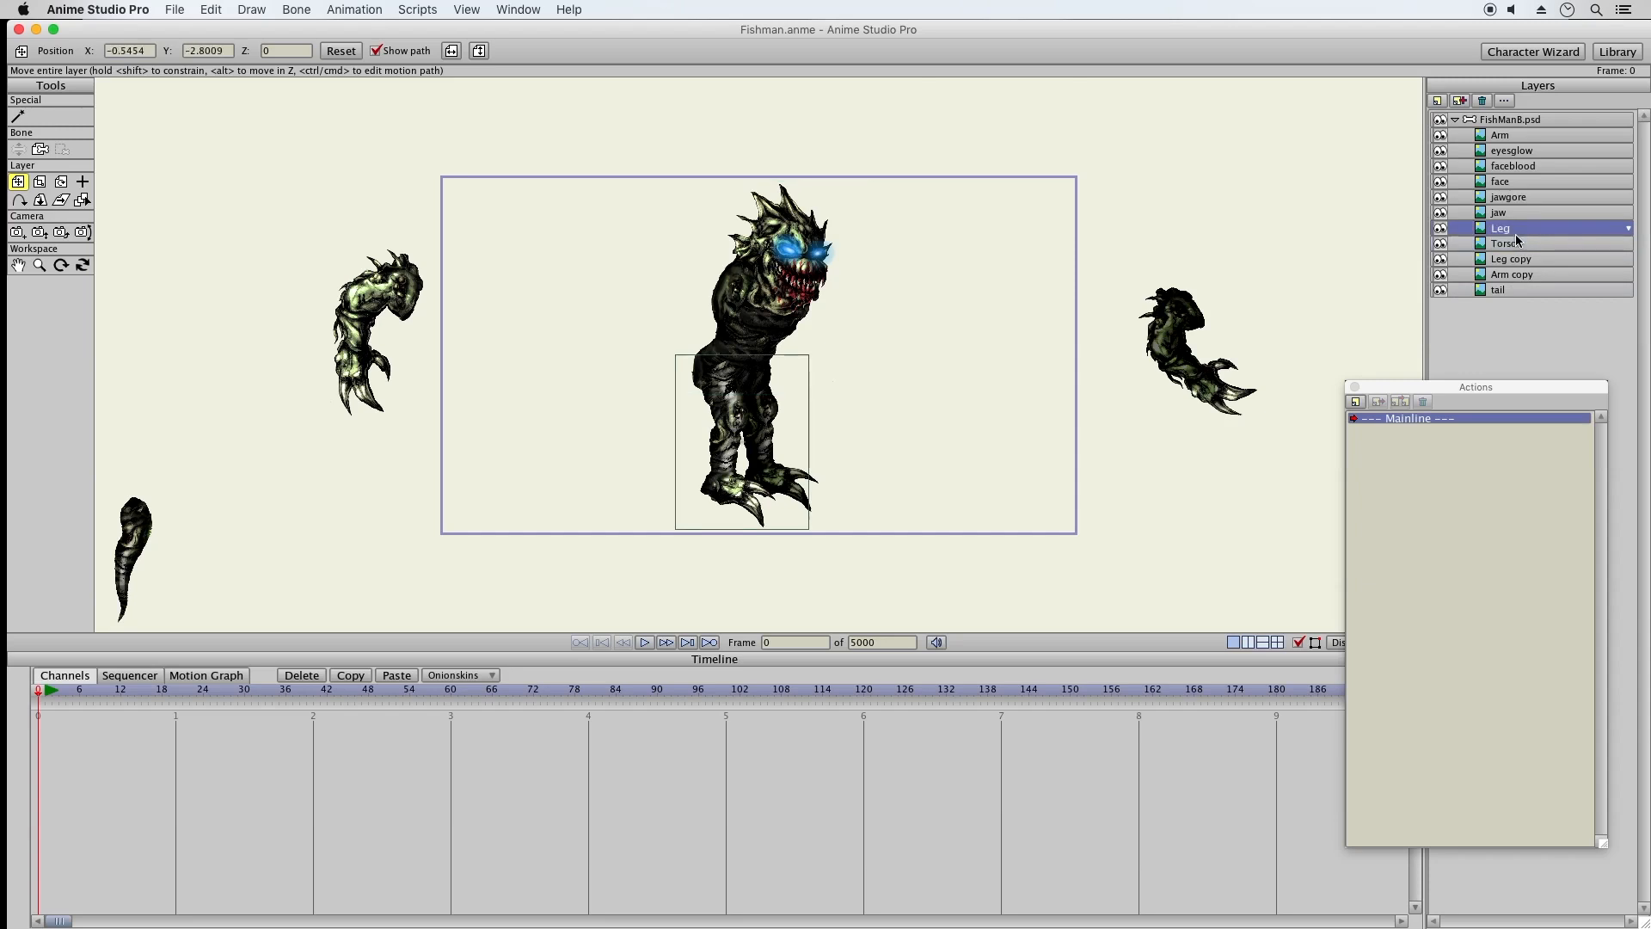
pyautogui.moveTo(780, 418); pyautogui.dragTo(598, 569)
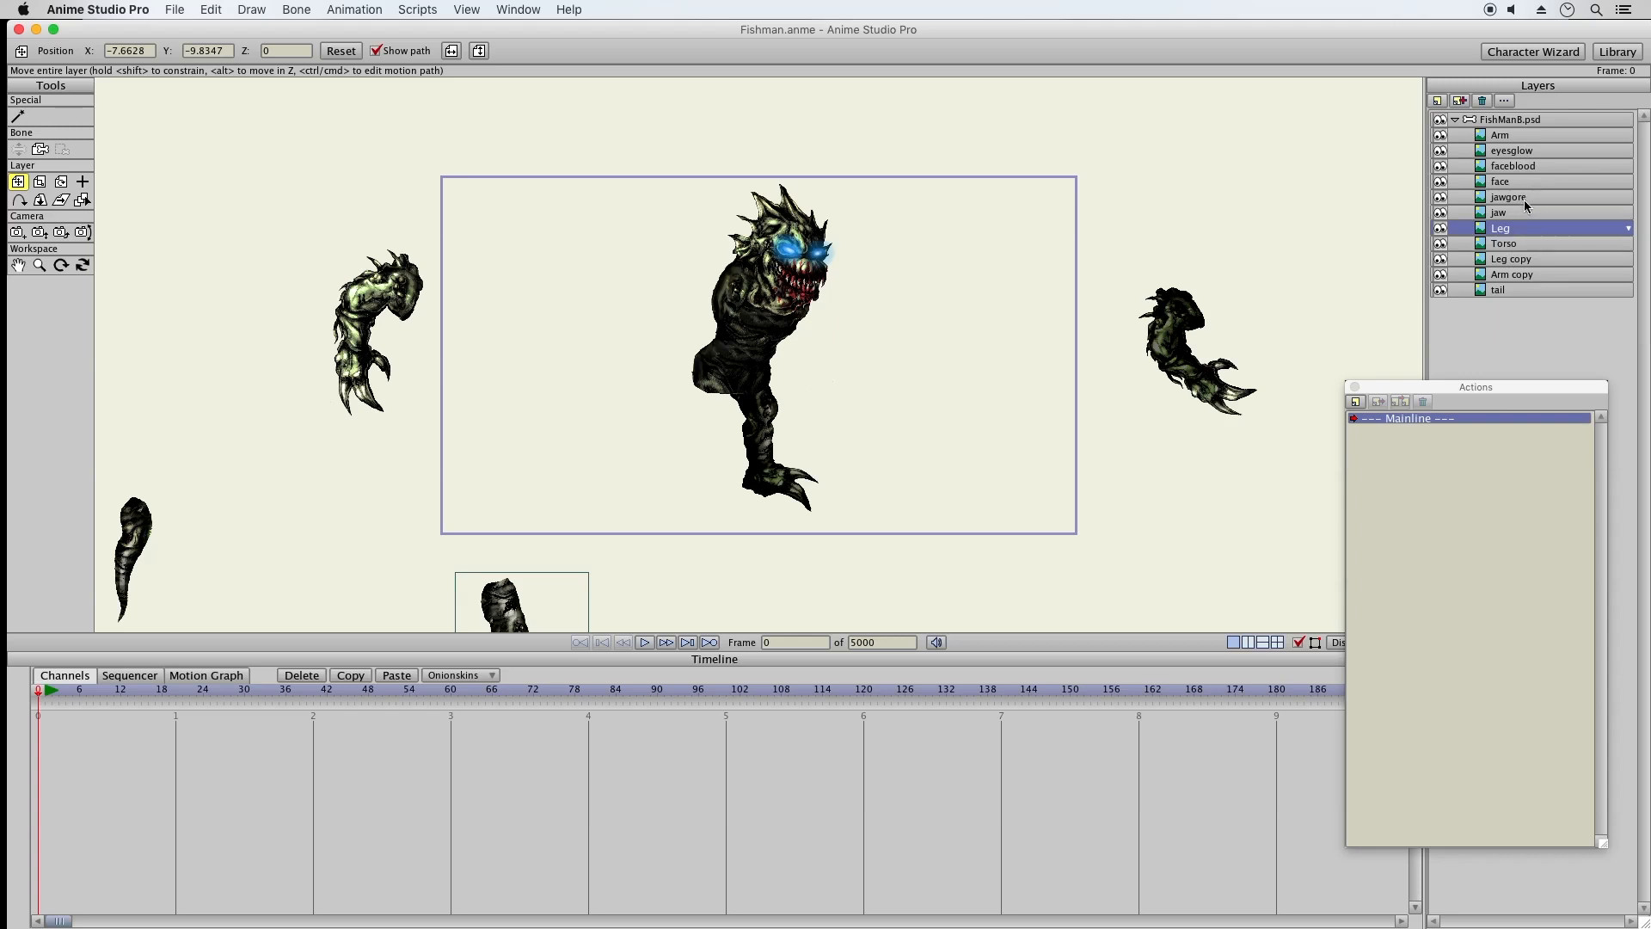
pyautogui.click(1530, 262)
pyautogui.moveTo(826, 371); pyautogui.dragTo(1064, 584)
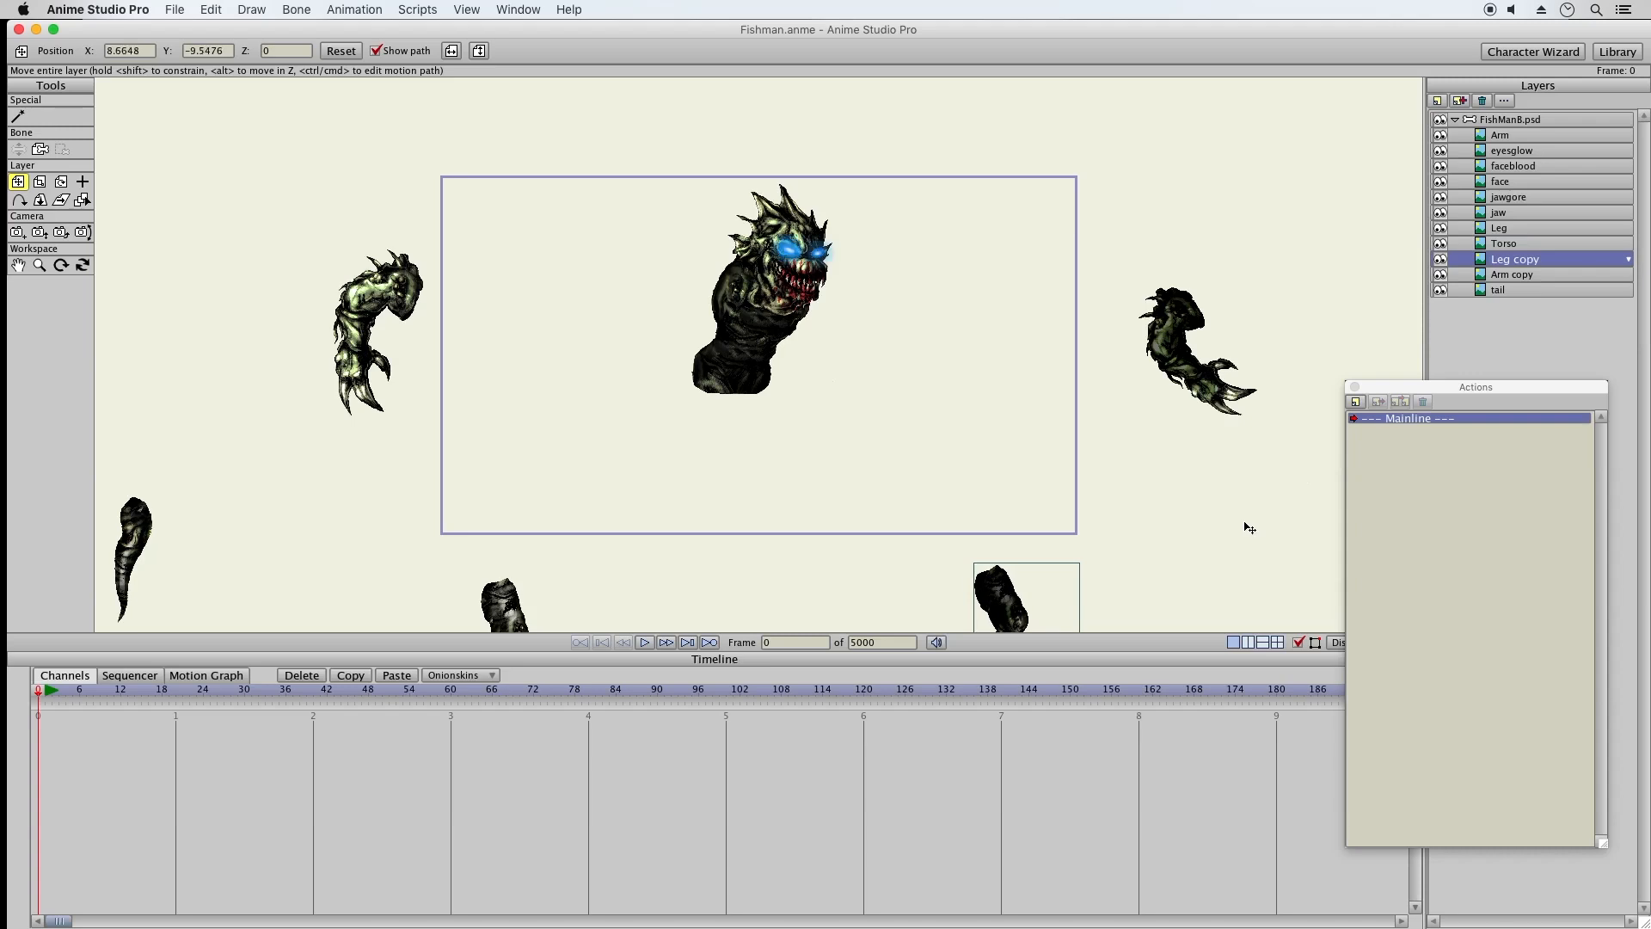
# Move the eyesglow, faceblood, face, jawgore and jaw layers together above the frame, placing the jaw at about X 7.45, Y 7.67
pyautogui.click(1519, 227)
pyautogui.click(1523, 214)
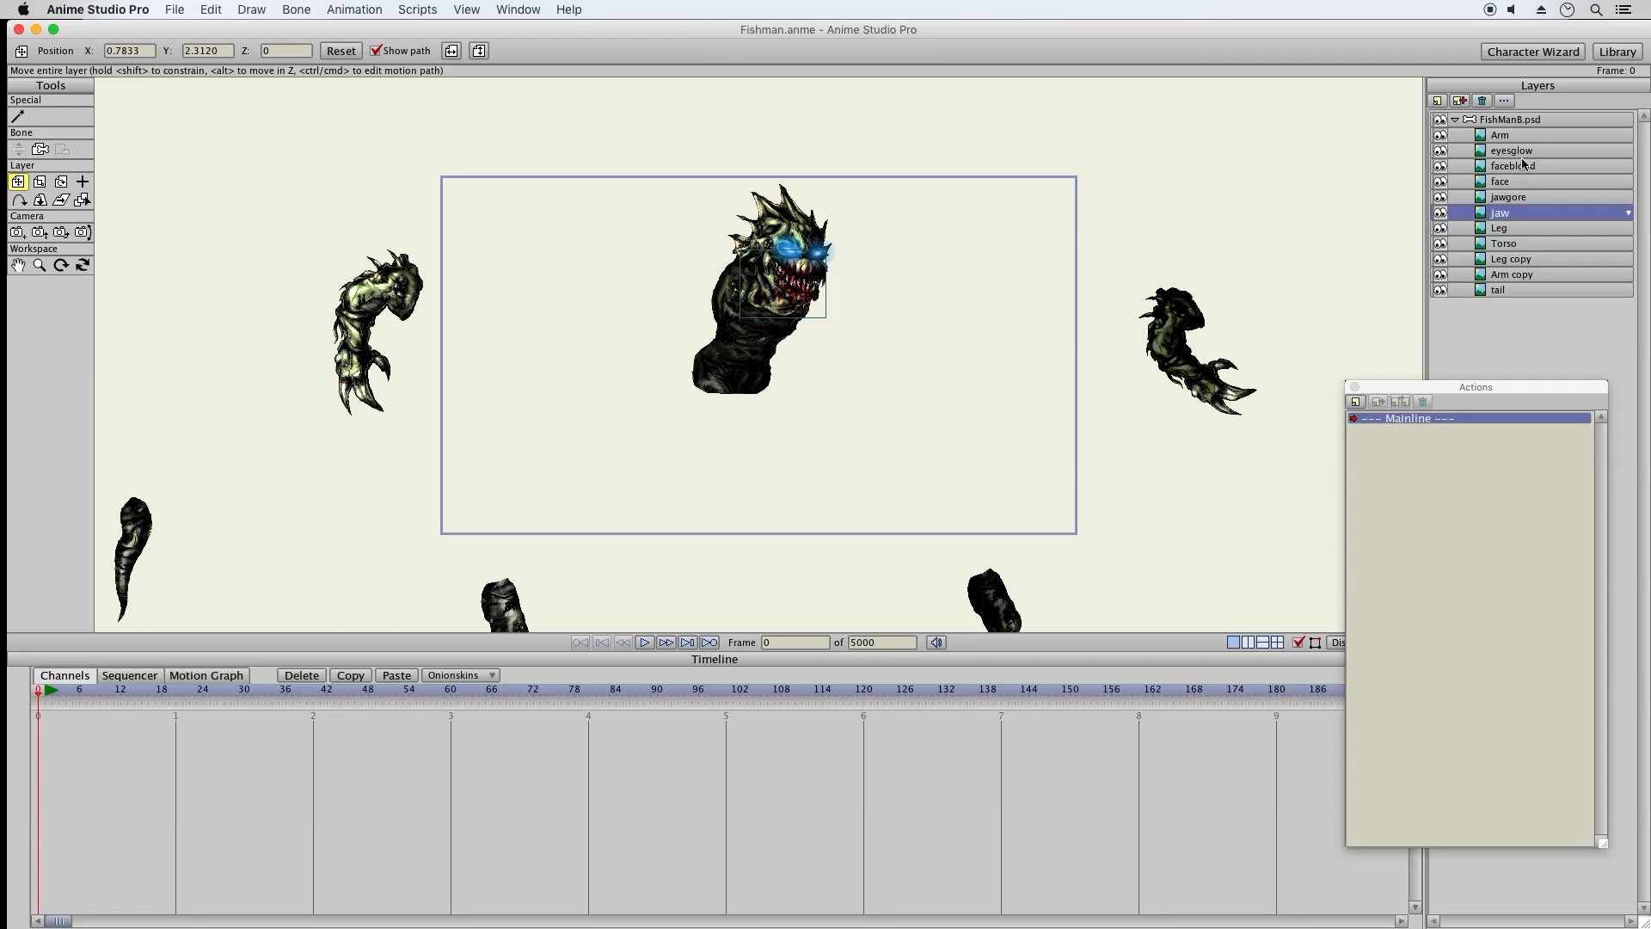
pyautogui.keyDown('shift'); pyautogui.click(1515, 153); pyautogui.keyUp('shift')
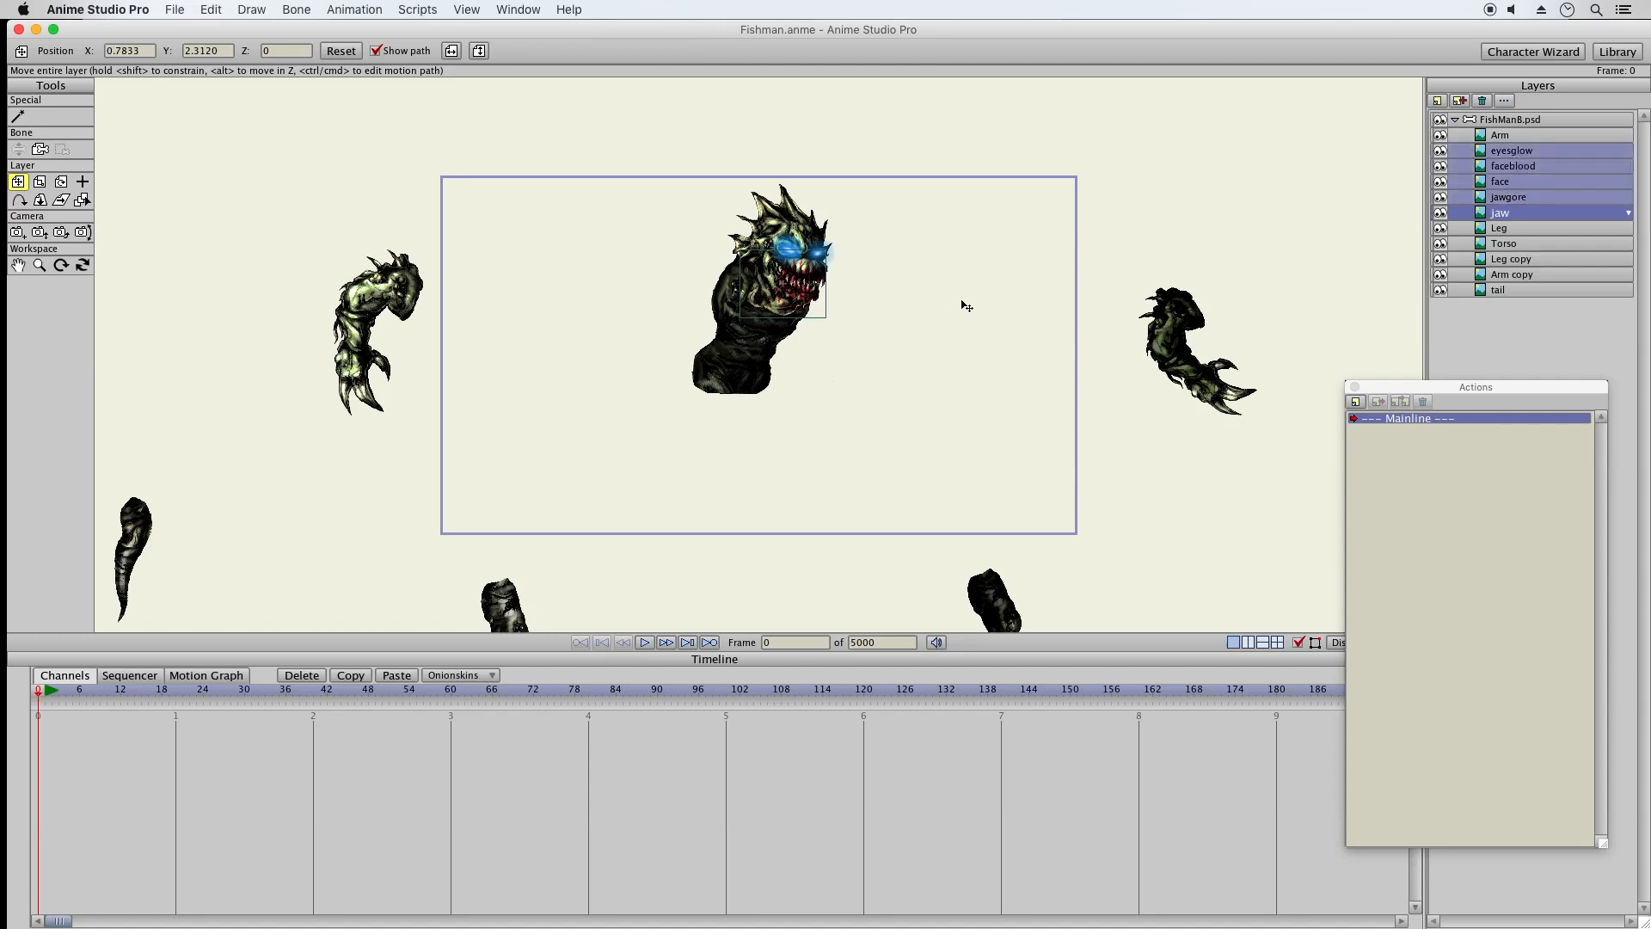
pyautogui.click(1517, 214)
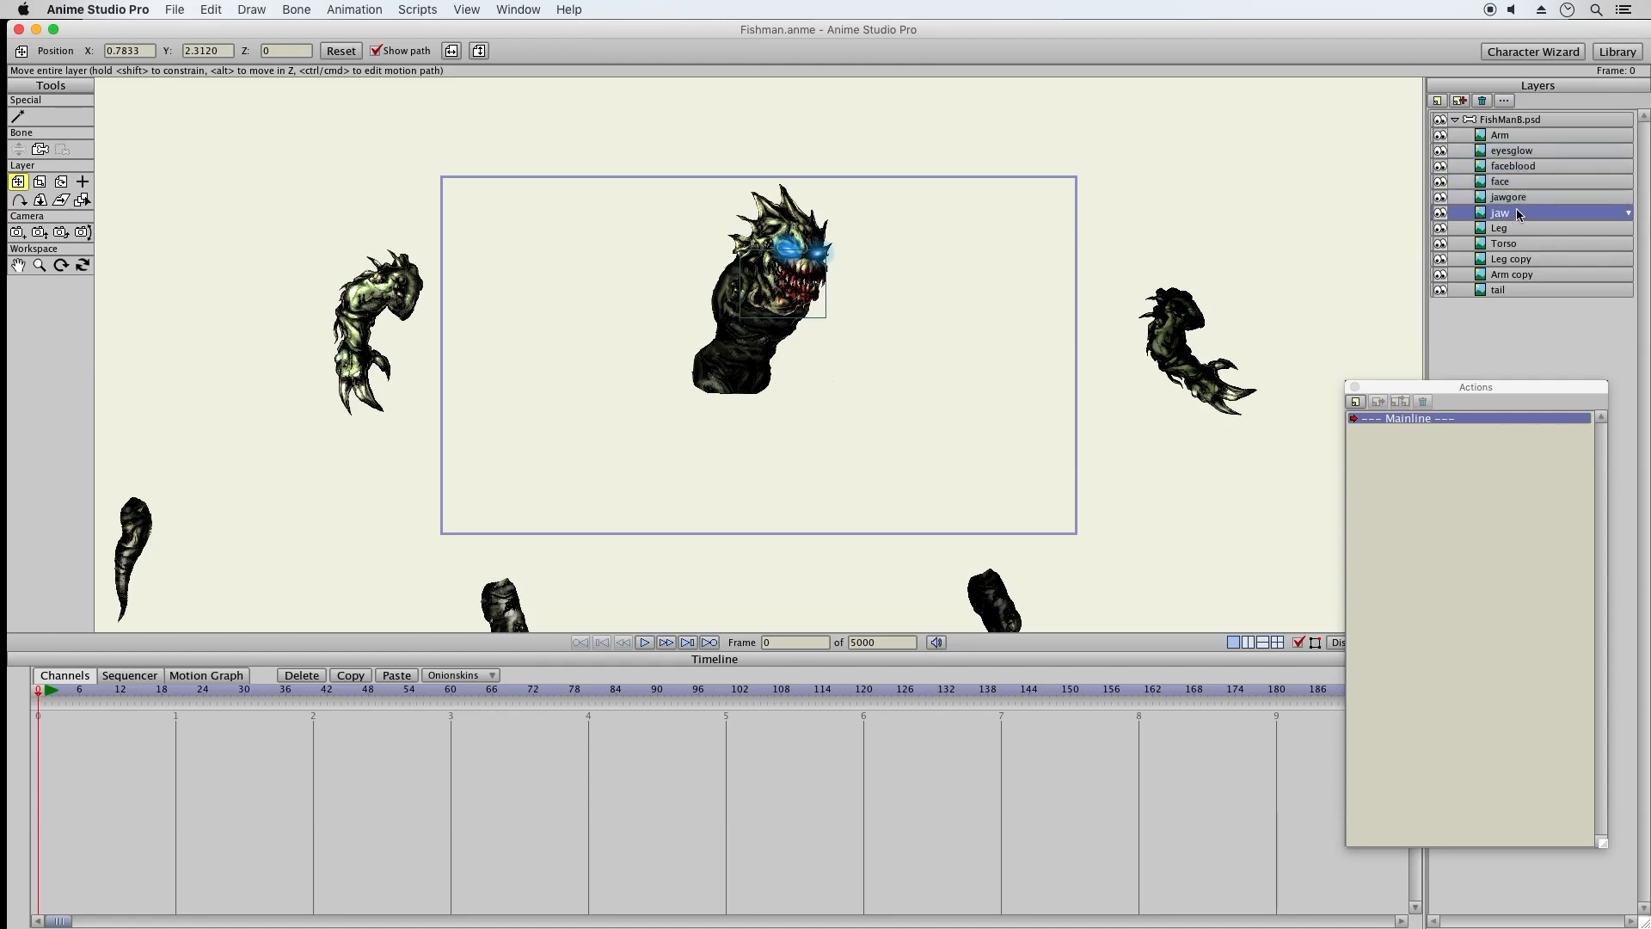
pyautogui.keyDown('shift'); pyautogui.click(1511, 153); pyautogui.keyUp('shift')
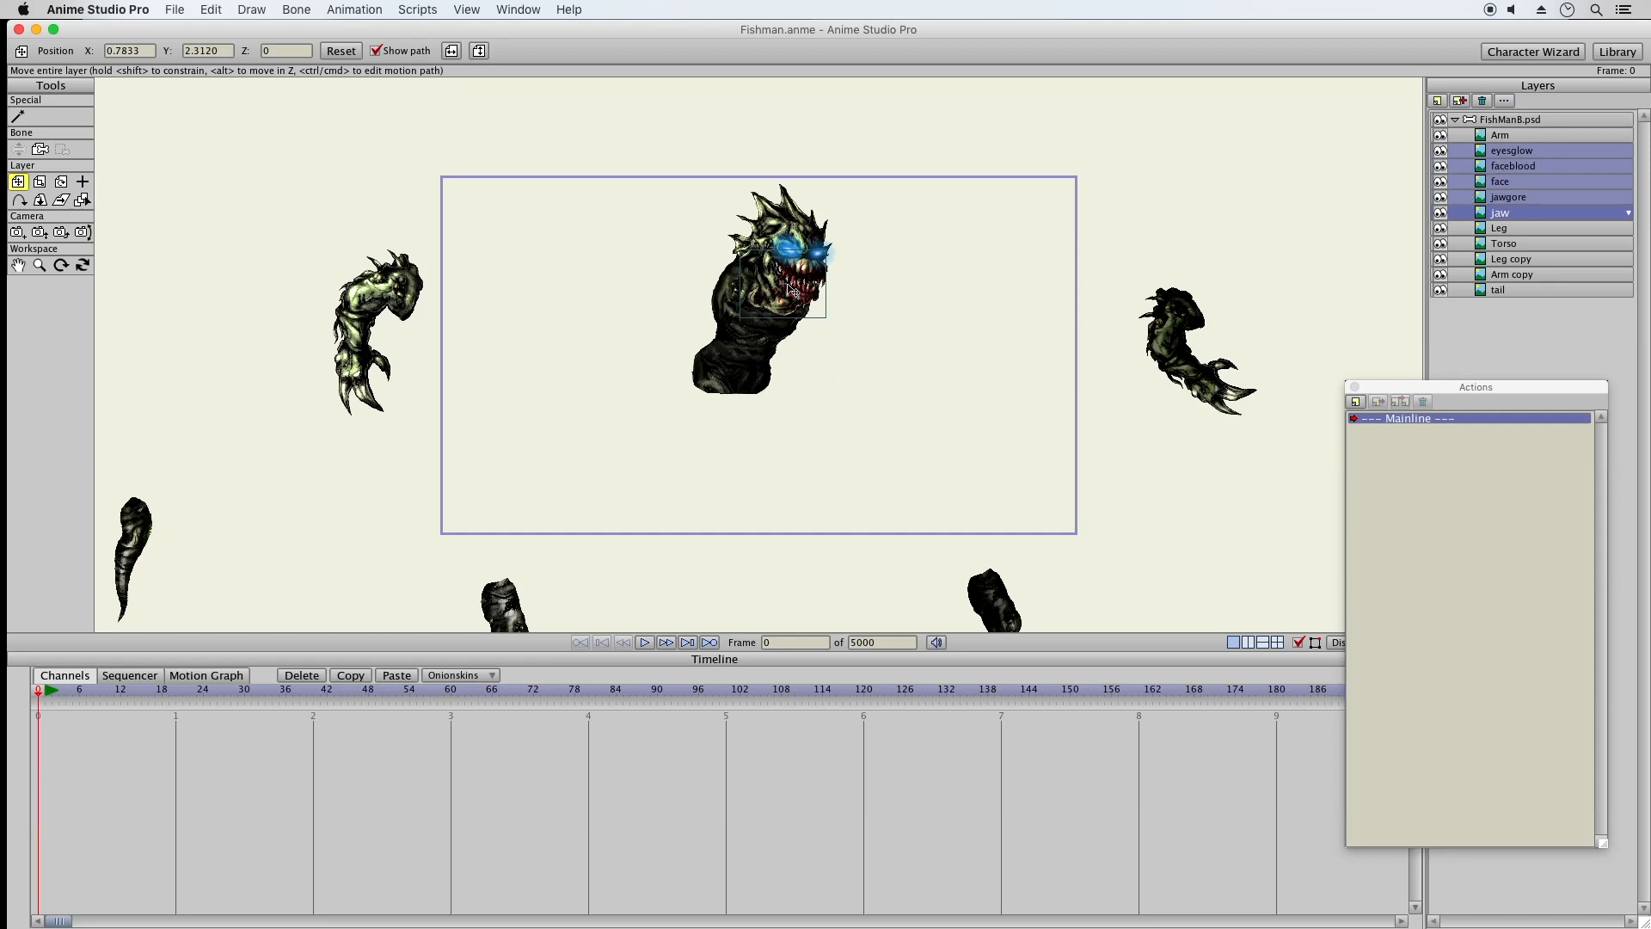
pyautogui.moveTo(790, 290); pyautogui.dragTo(878, 224)
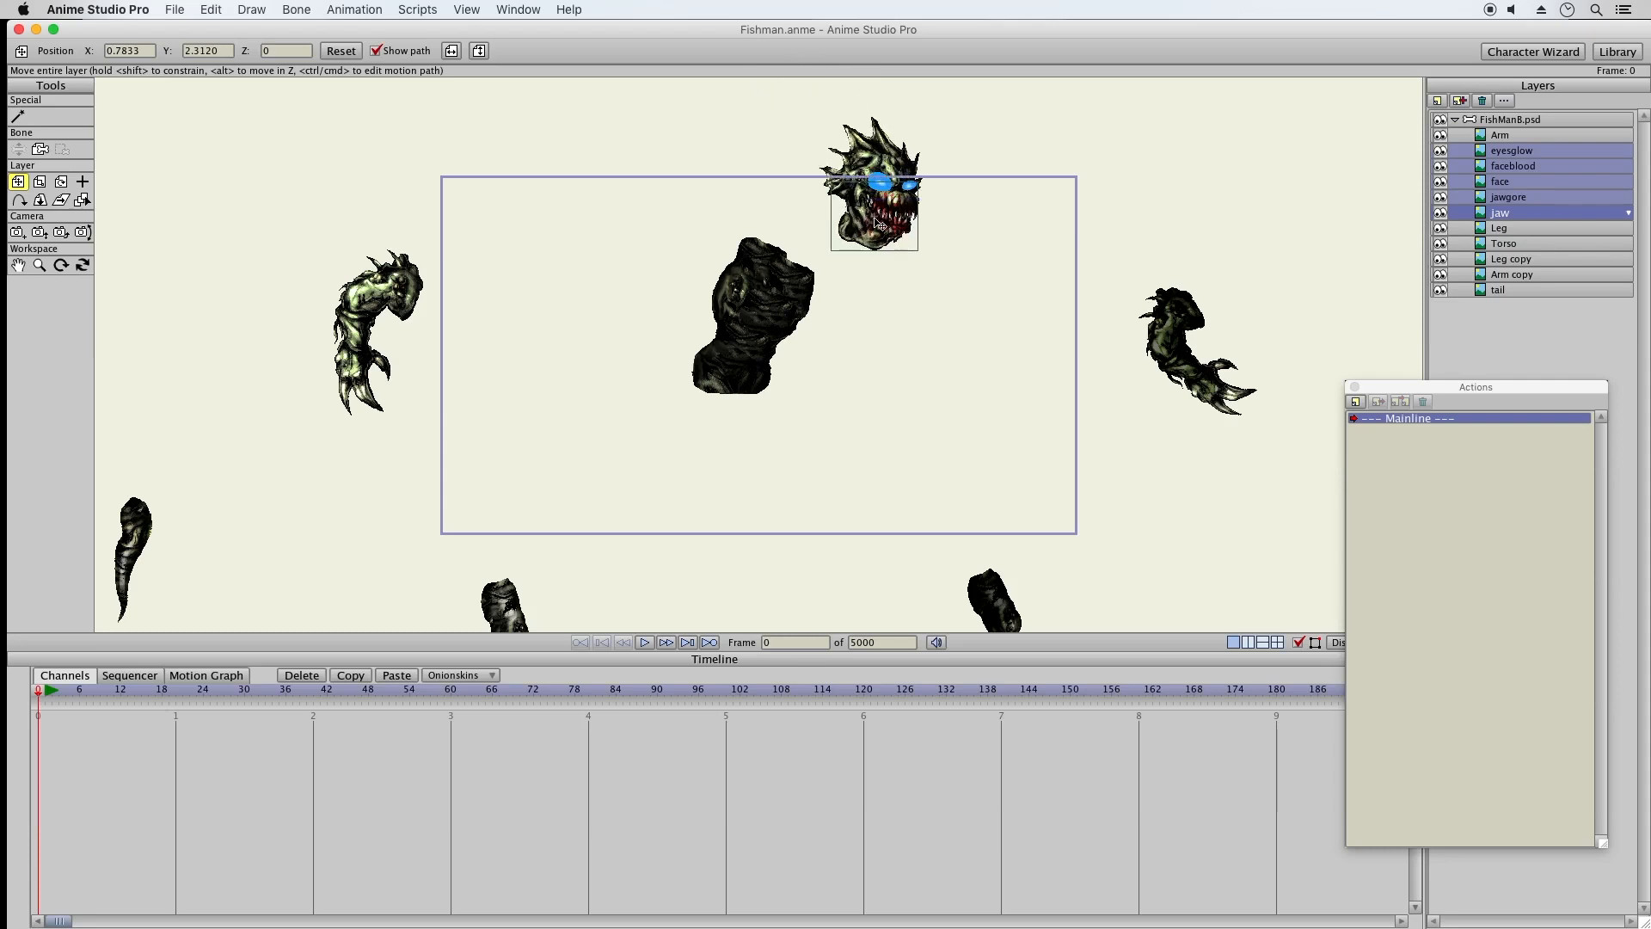
pyautogui.moveTo(875, 222); pyautogui.dragTo(992, 126)
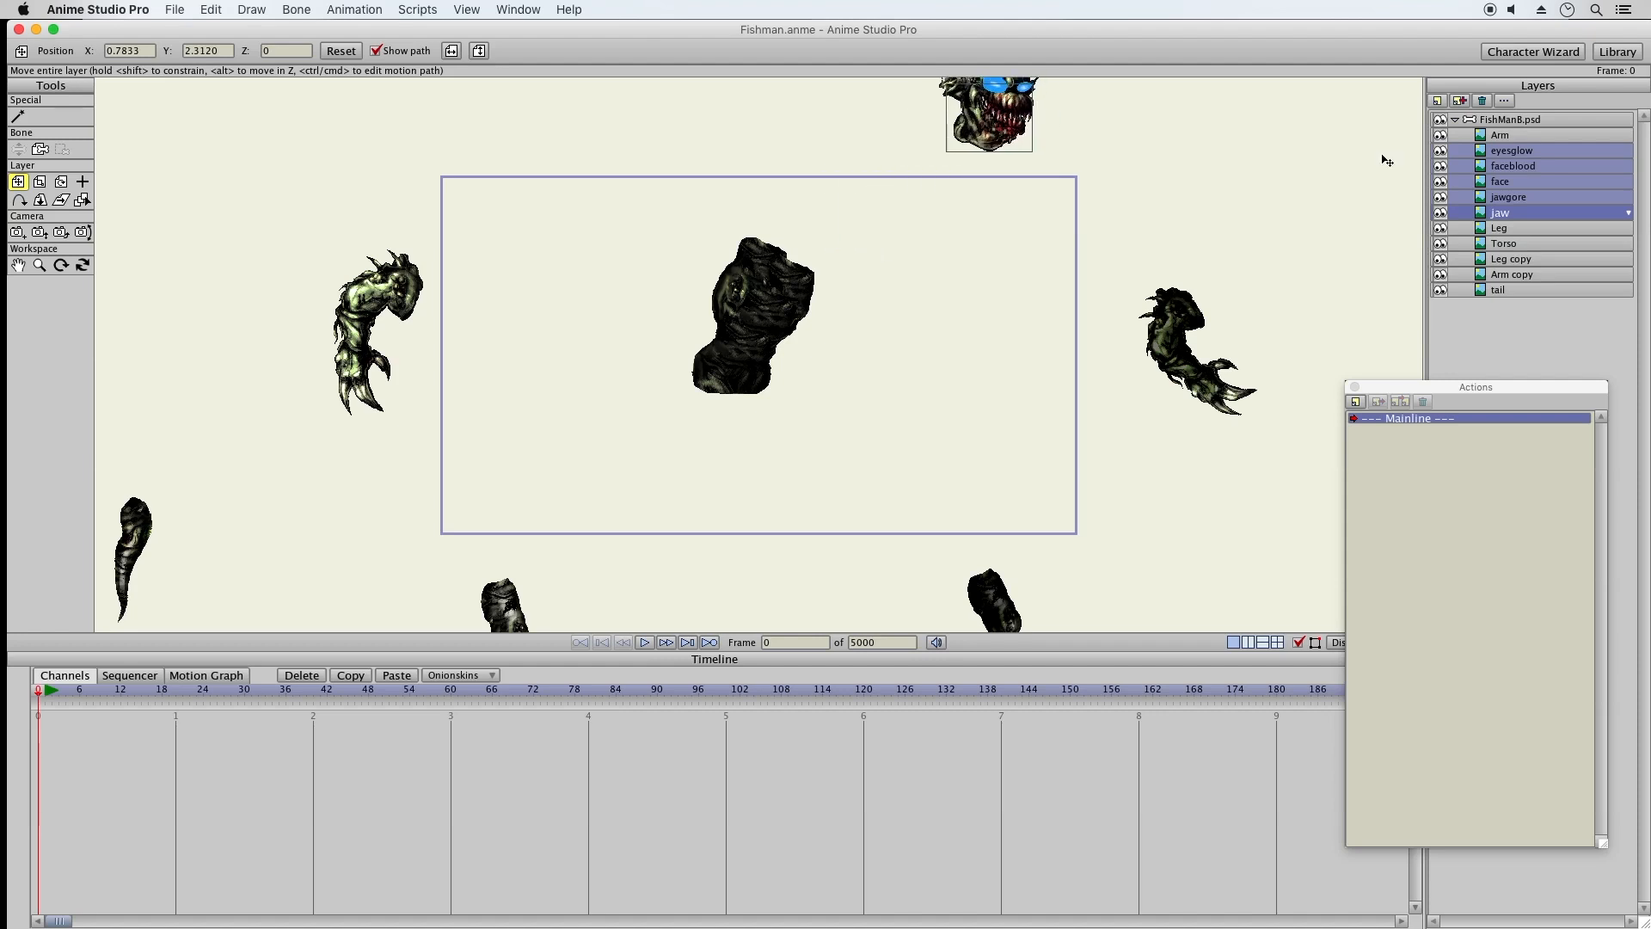
# Move the jaw and jawgore layers together away from the face, placing the jaw at about X 18.76, Y 7.48
pyautogui.click(1481, 215)
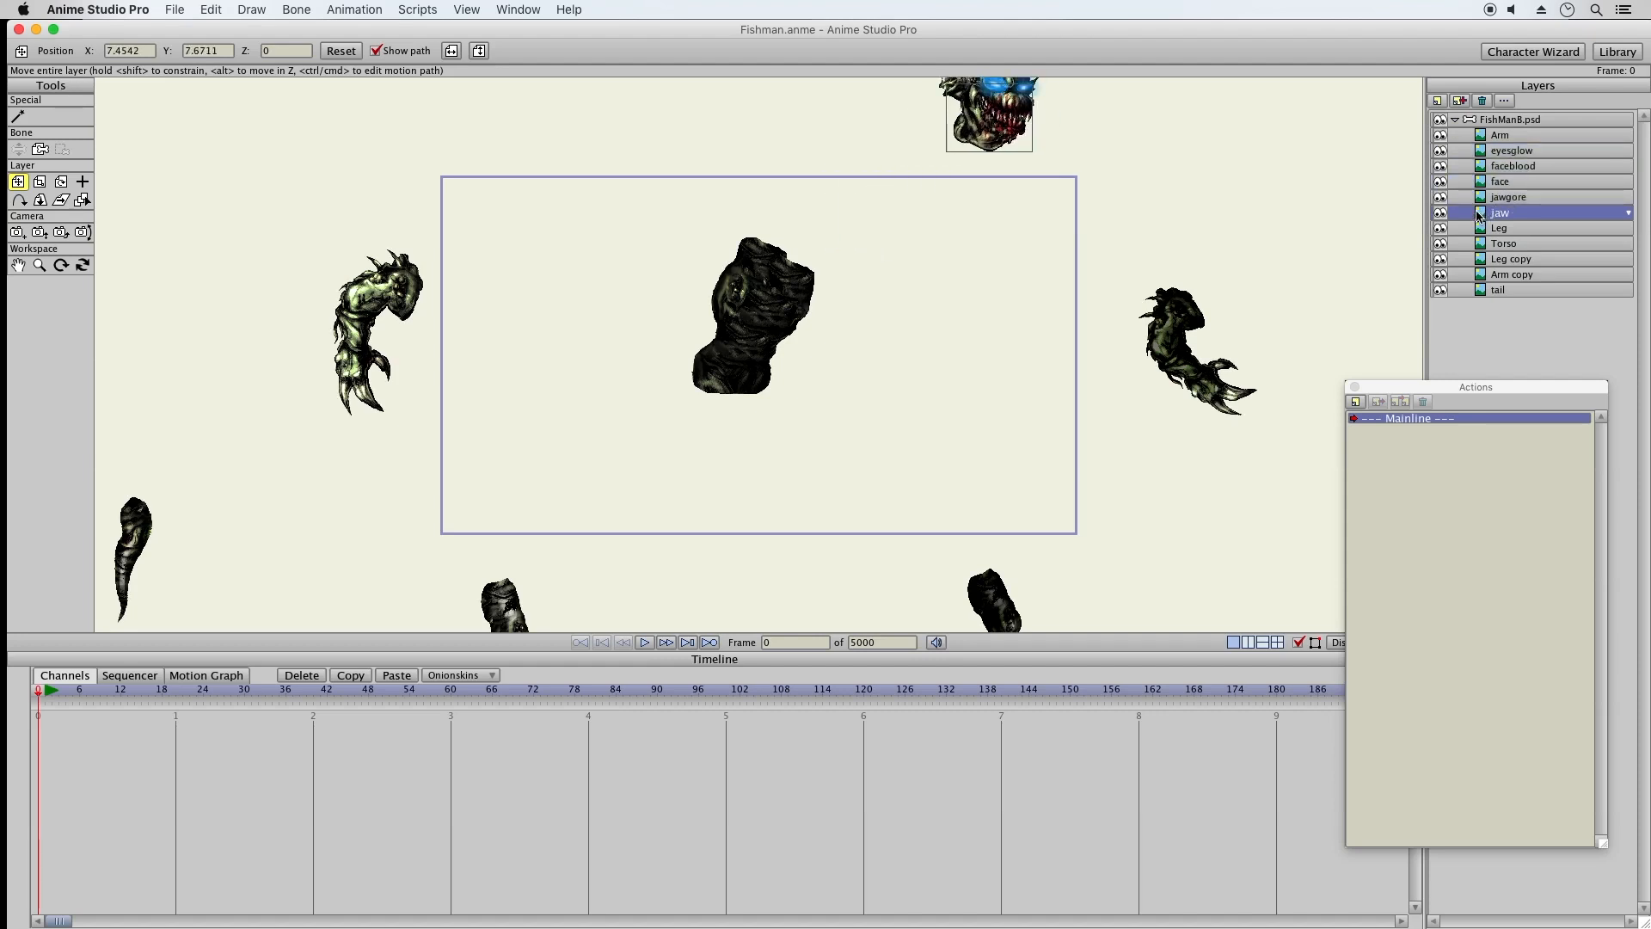
pyautogui.keyDown('shift'); pyautogui.click(1480, 203); pyautogui.keyUp('shift')
pyautogui.moveTo(1000, 150); pyautogui.dragTo(1338, 159)
pyautogui.moveTo(1348, 152); pyautogui.dragTo(1313, 116)
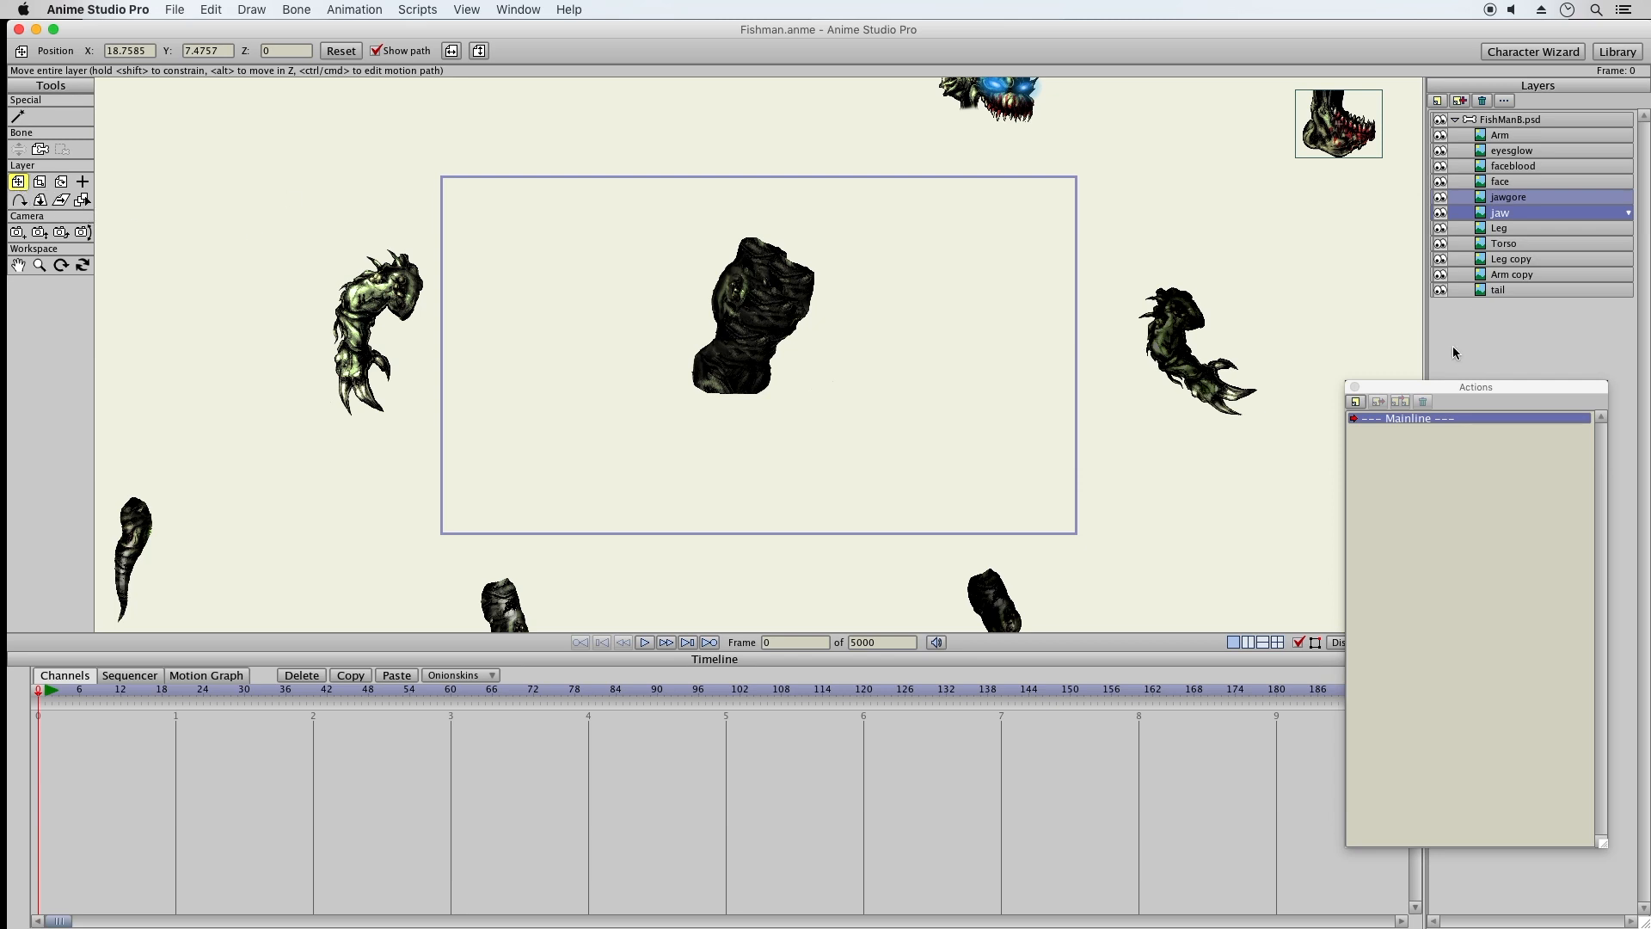
pyautogui.moveTo(1421, 386); pyautogui.dragTo(1423, 403)
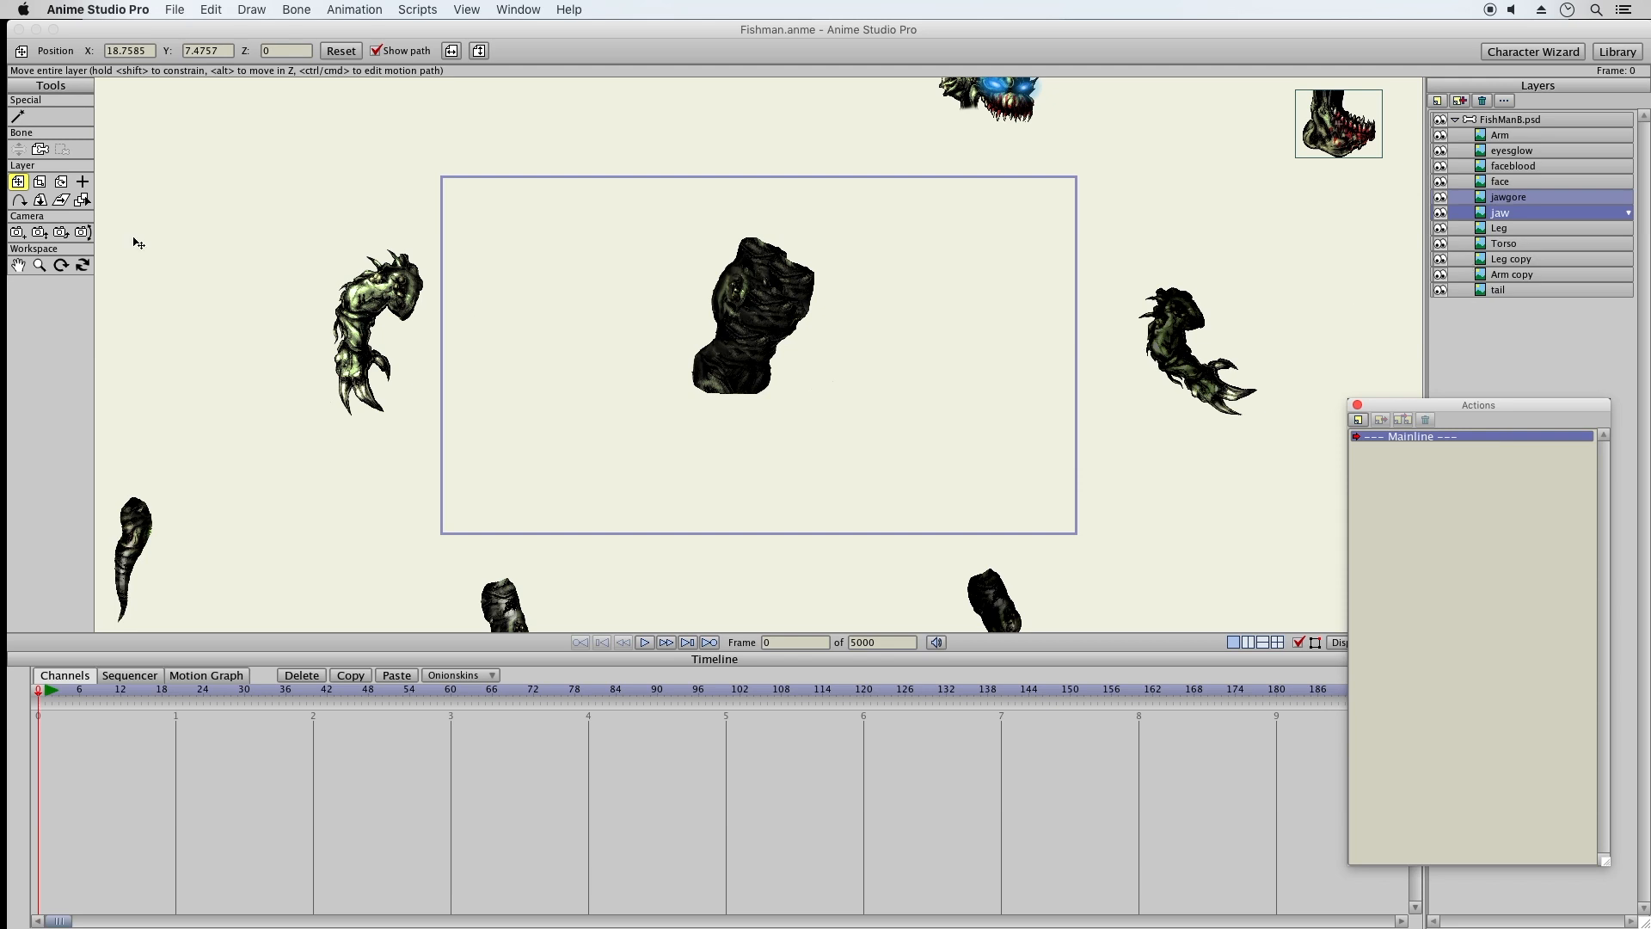
pyautogui.click(38, 265)
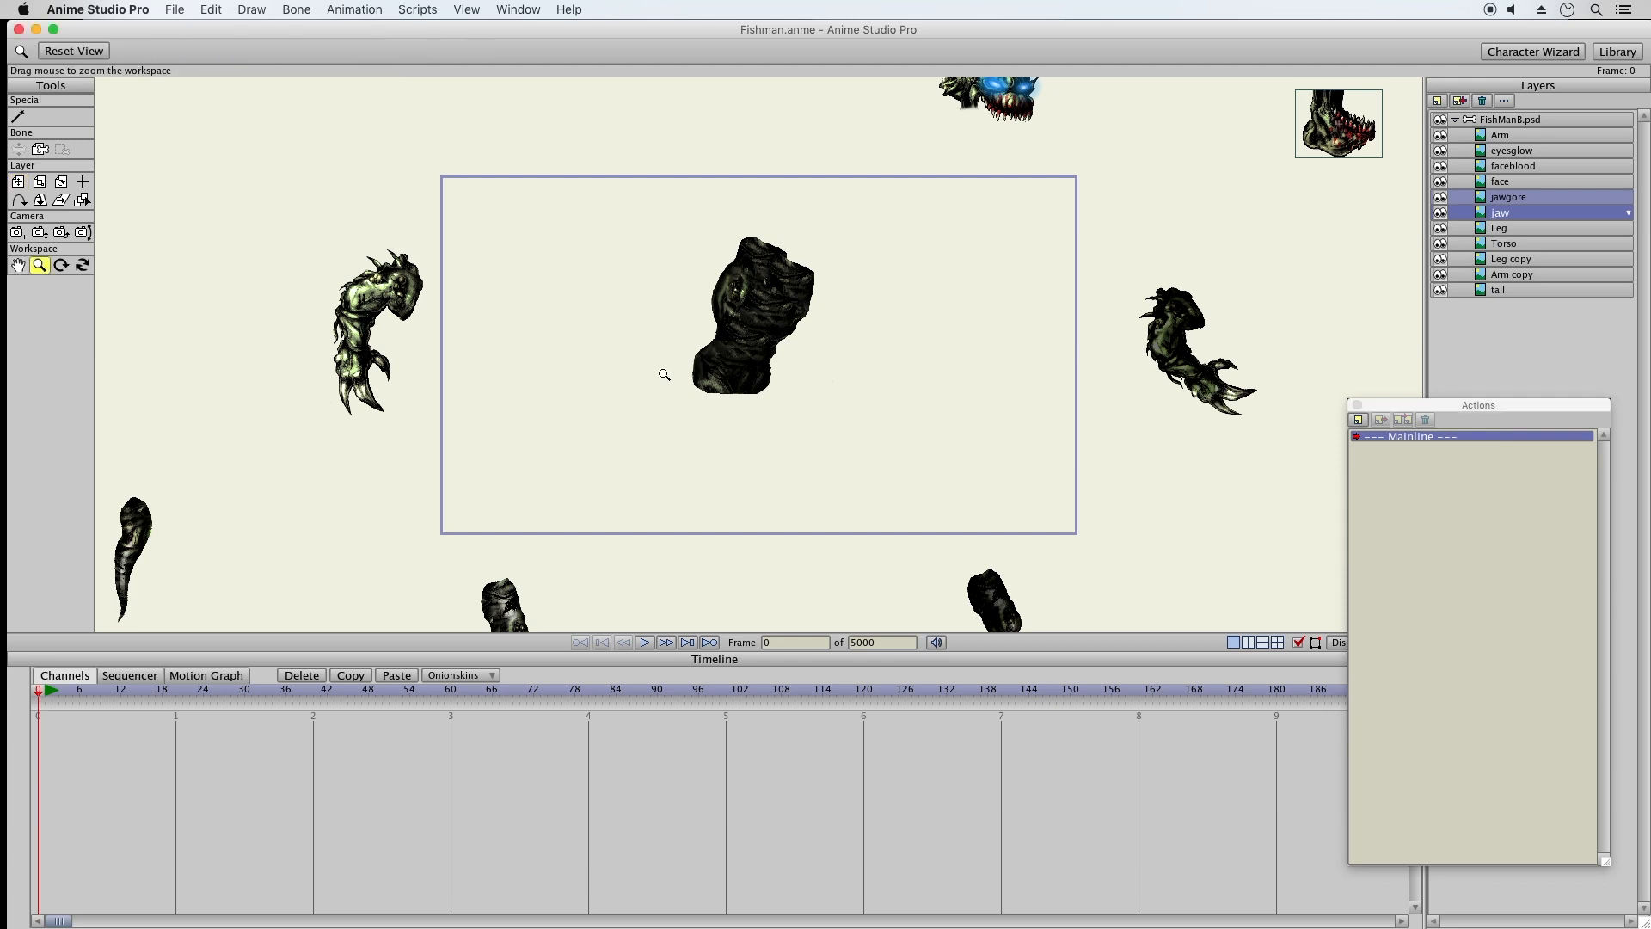
pyautogui.moveTo(645, 373); pyautogui.dragTo(405, 334)
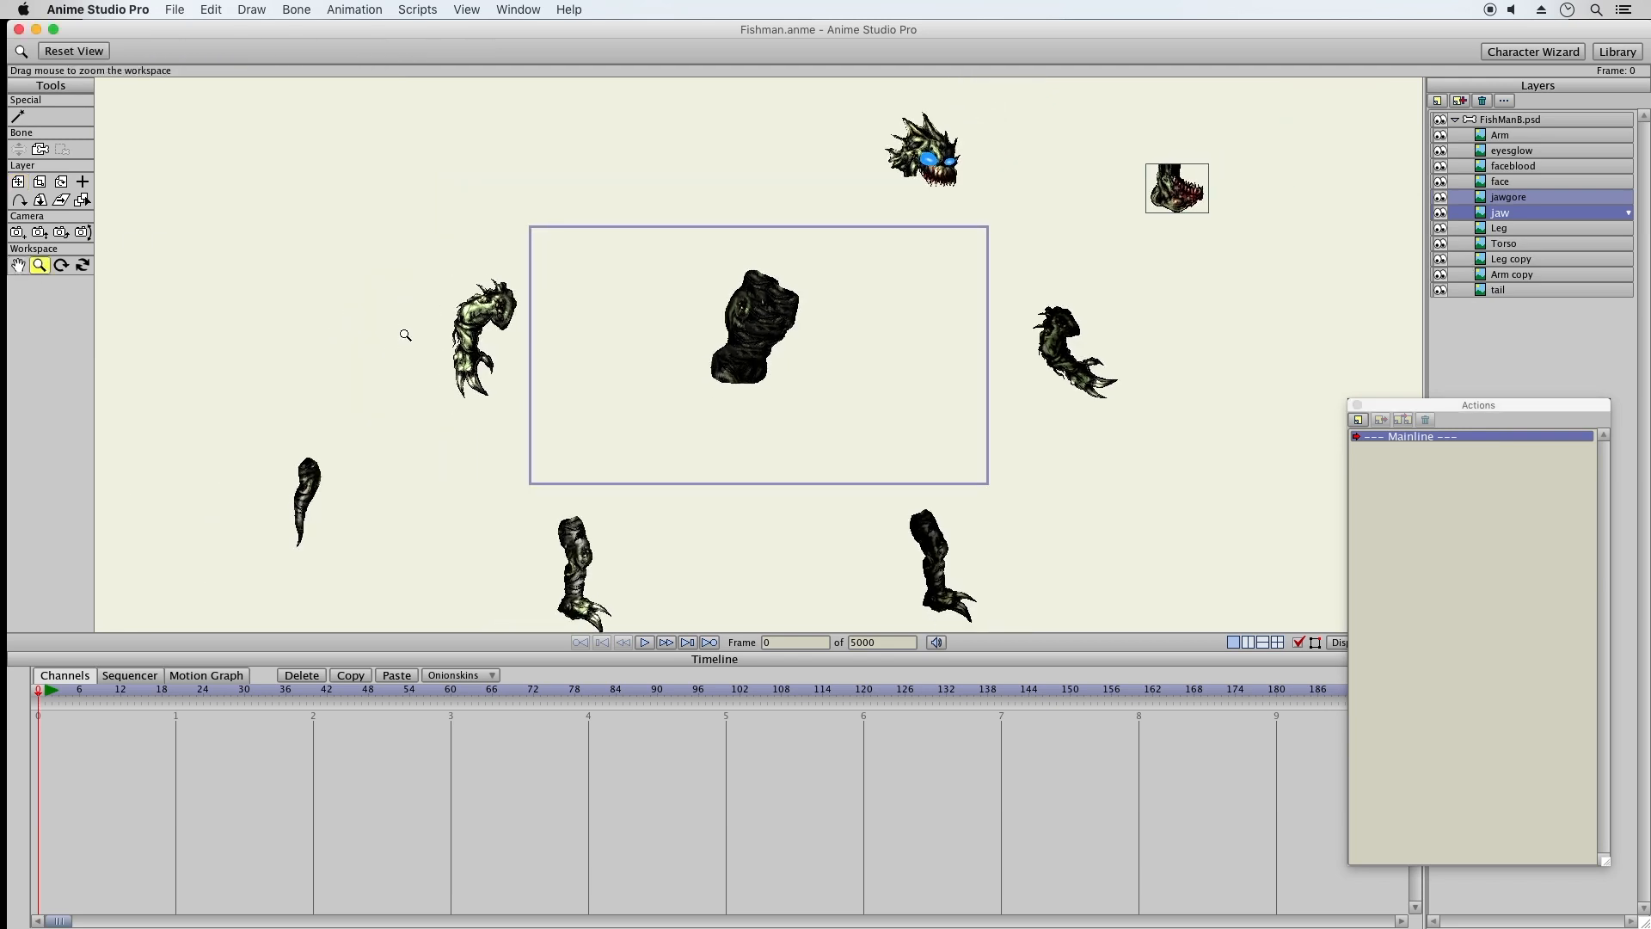
# Add a chain of three bones up the torso's spine from hips to neck on the FishManB.psd bone layer
pyautogui.click(1498, 121)
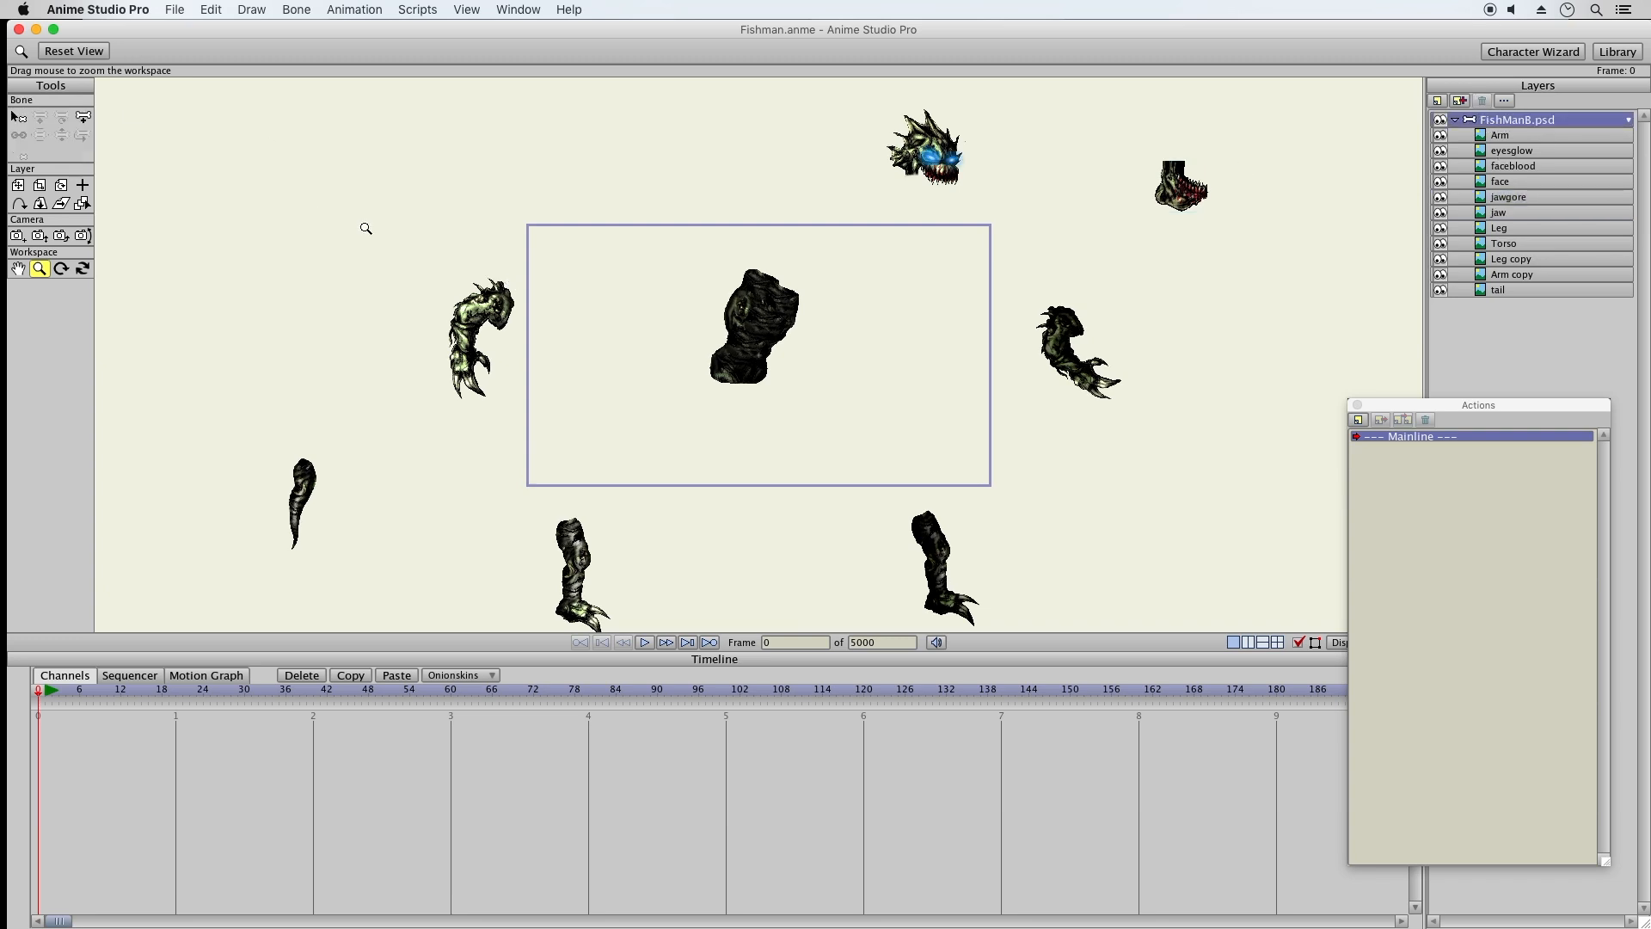
pyautogui.click(82, 117)
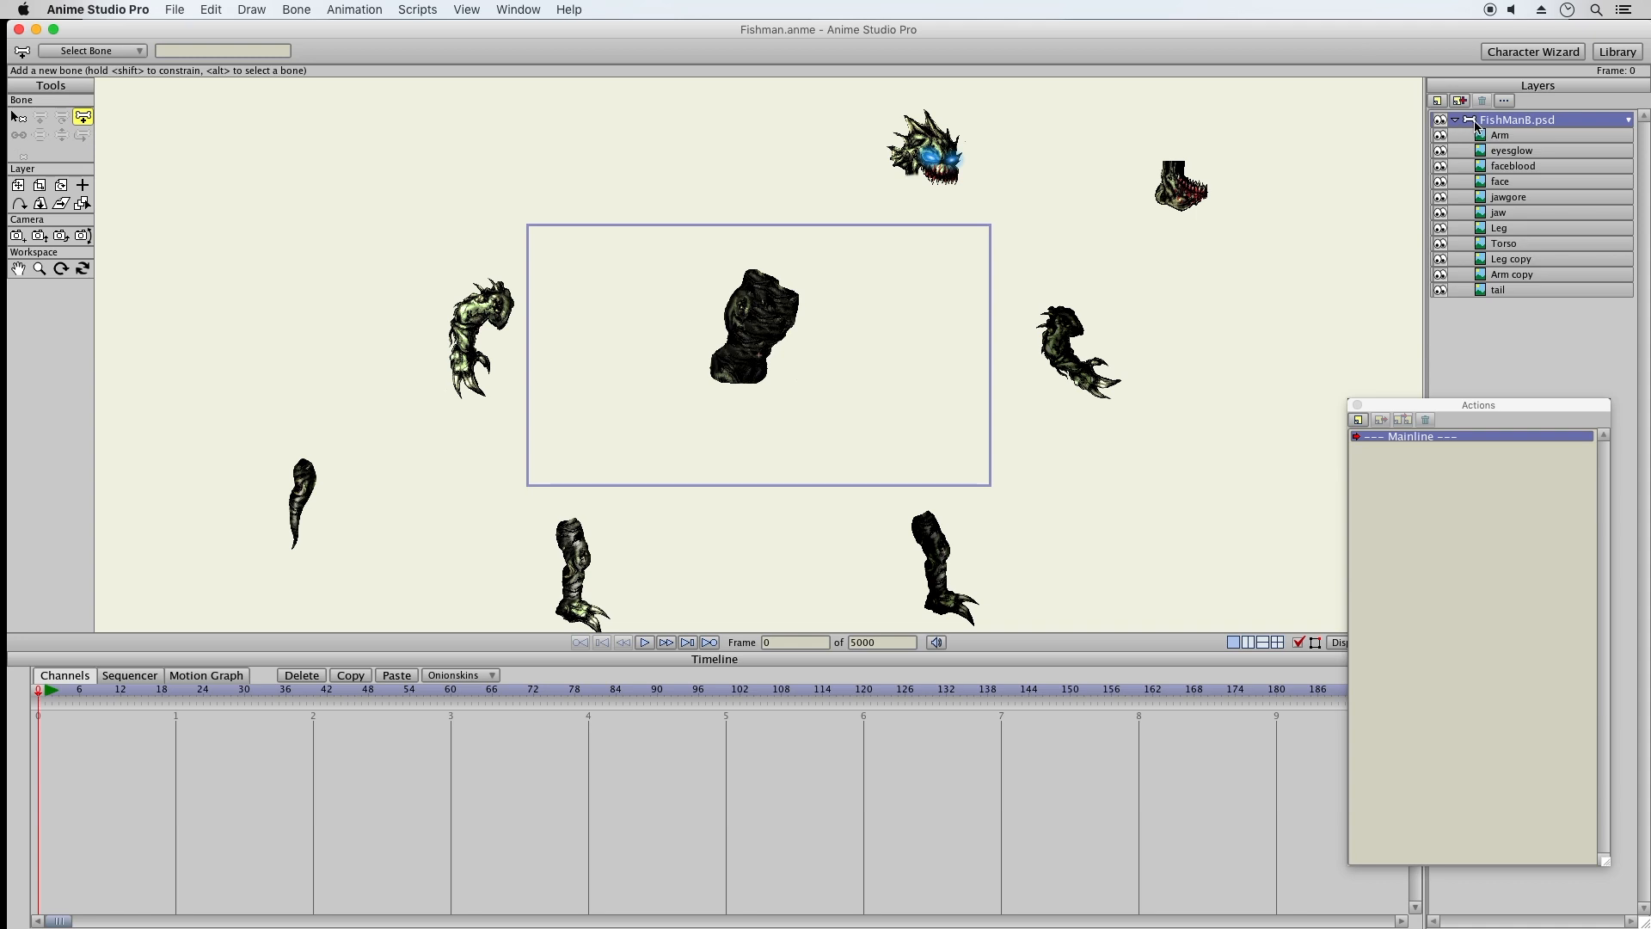
pyautogui.moveTo(735, 387); pyautogui.dragTo(737, 371)
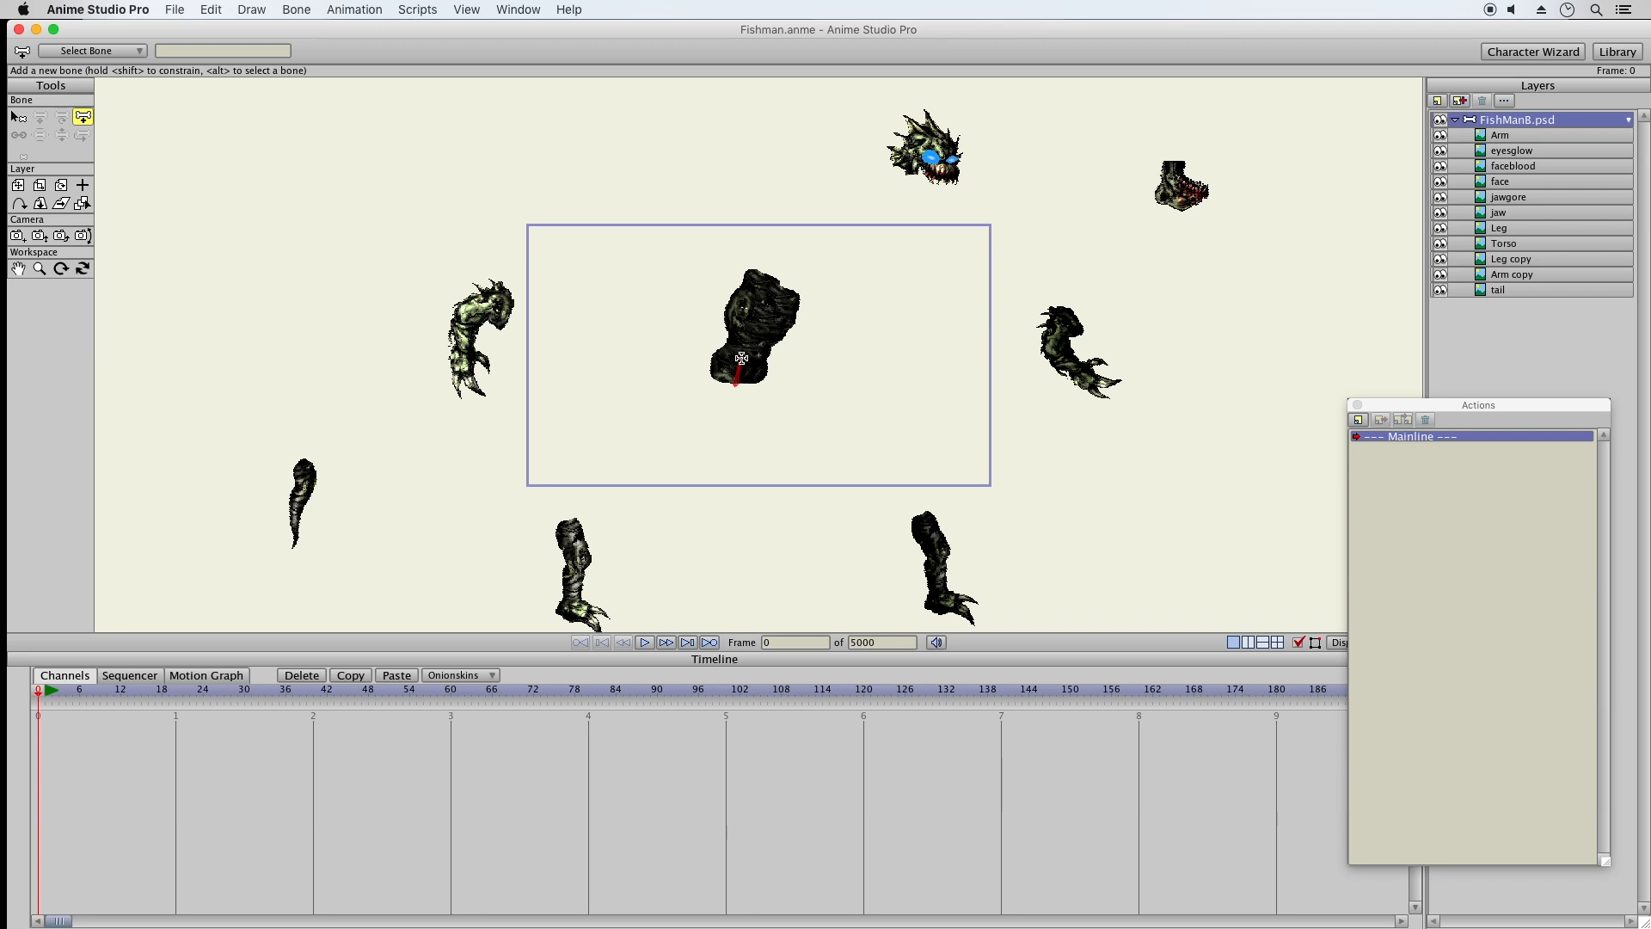
pyautogui.moveTo(742, 356); pyautogui.dragTo(760, 316)
pyautogui.moveTo(759, 318); pyautogui.dragTo(773, 277)
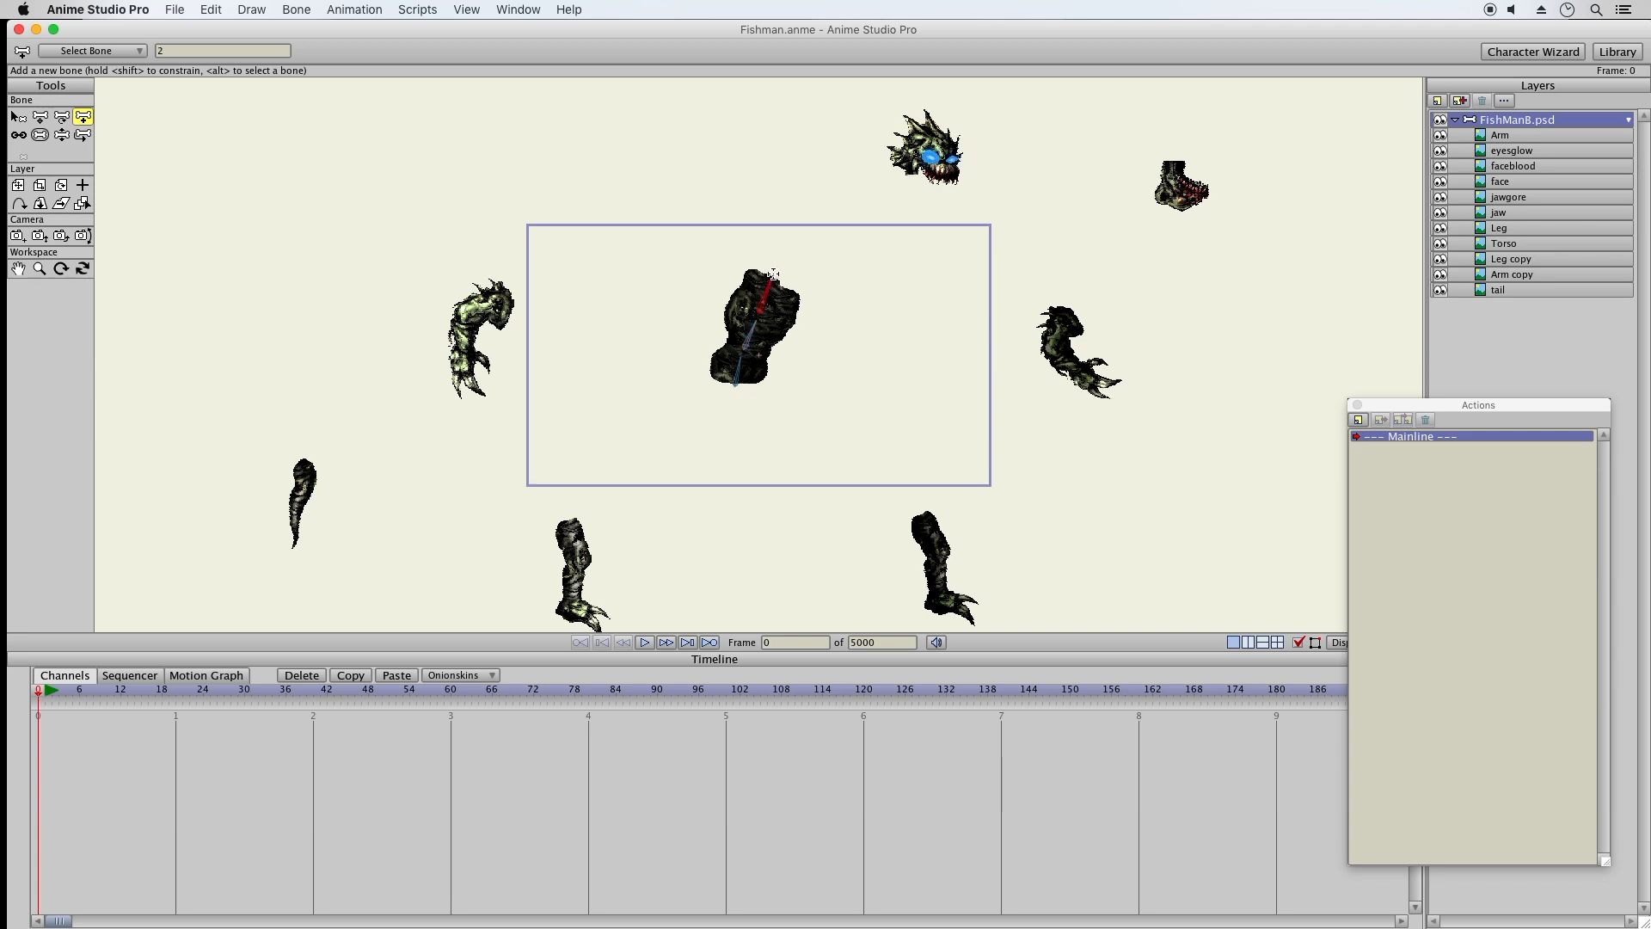
# Add a head bone running diagonally across the face and a jaw bone across the separated jaw piece
pyautogui.click(773, 274)
pyautogui.moveTo(903, 187); pyautogui.dragTo(965, 109)
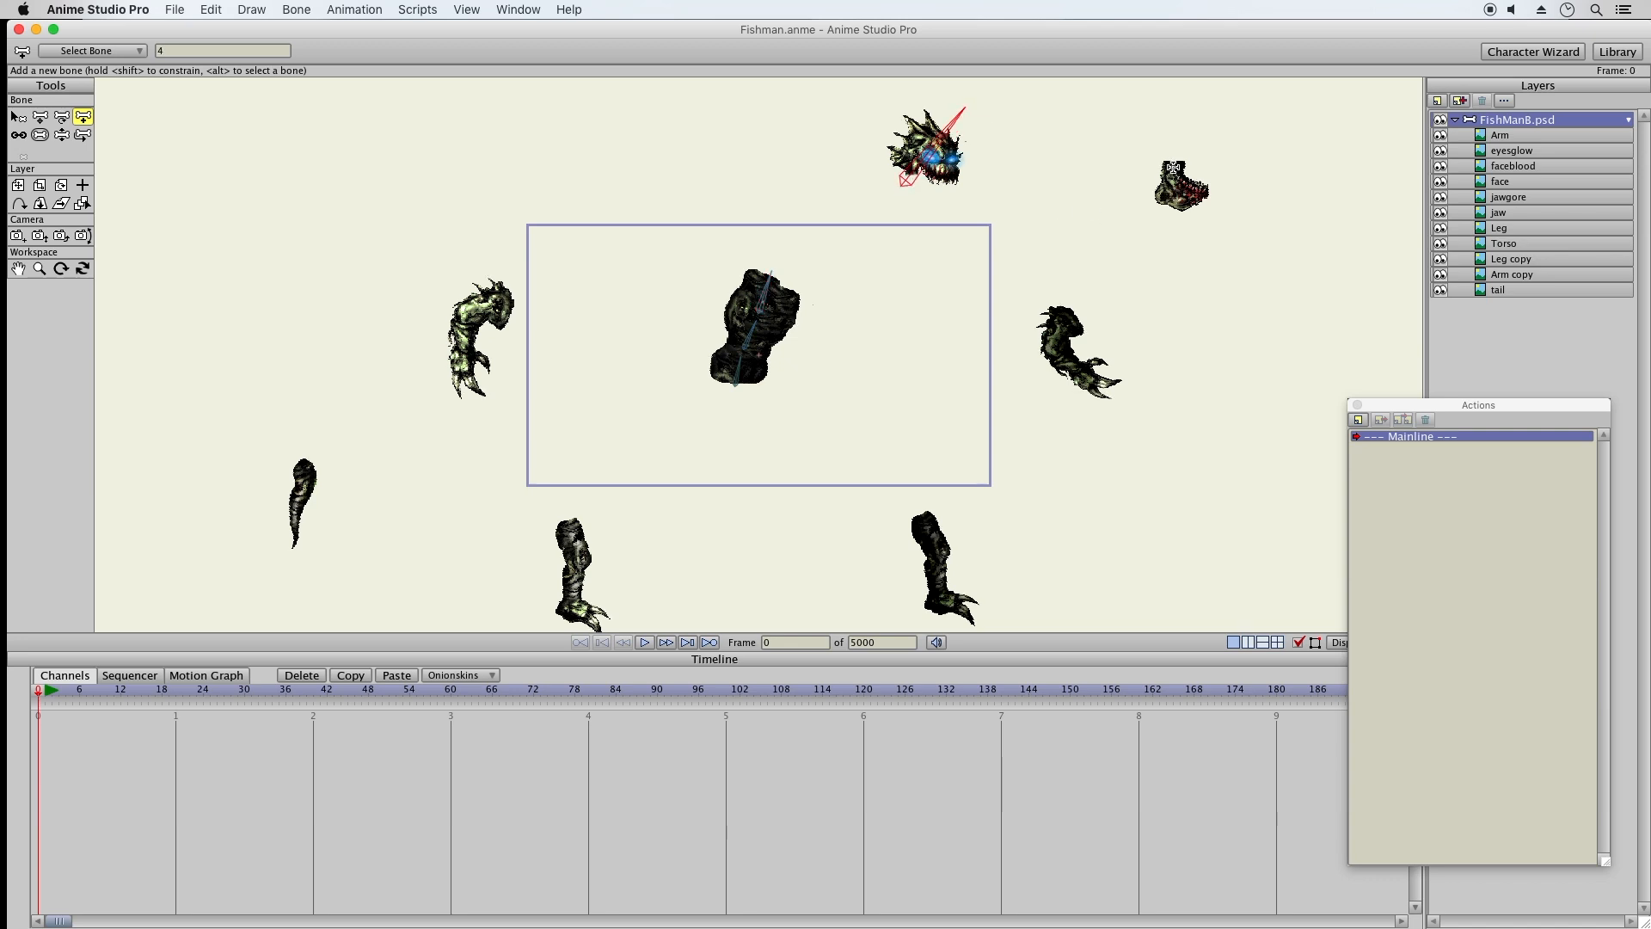
pyautogui.moveTo(1162, 158); pyautogui.dragTo(1216, 214)
# Add a bone chain down the Arm piece from shoulder to claws, parented to the uppermost torso bone
pyautogui.click(18, 117)
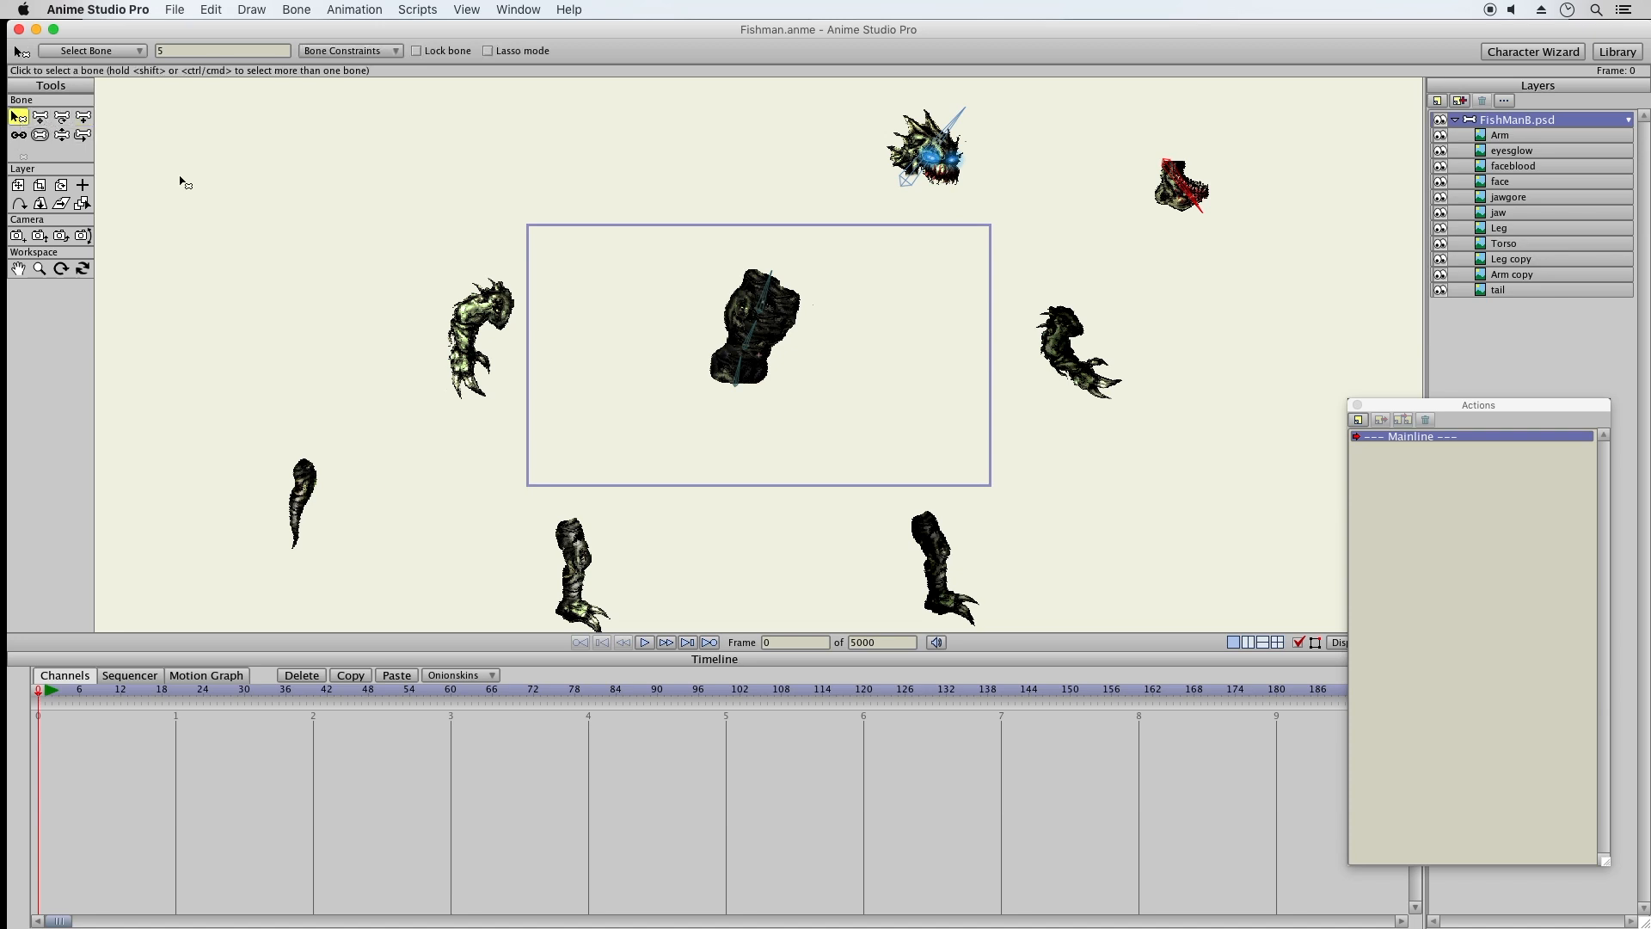
pyautogui.click(763, 274)
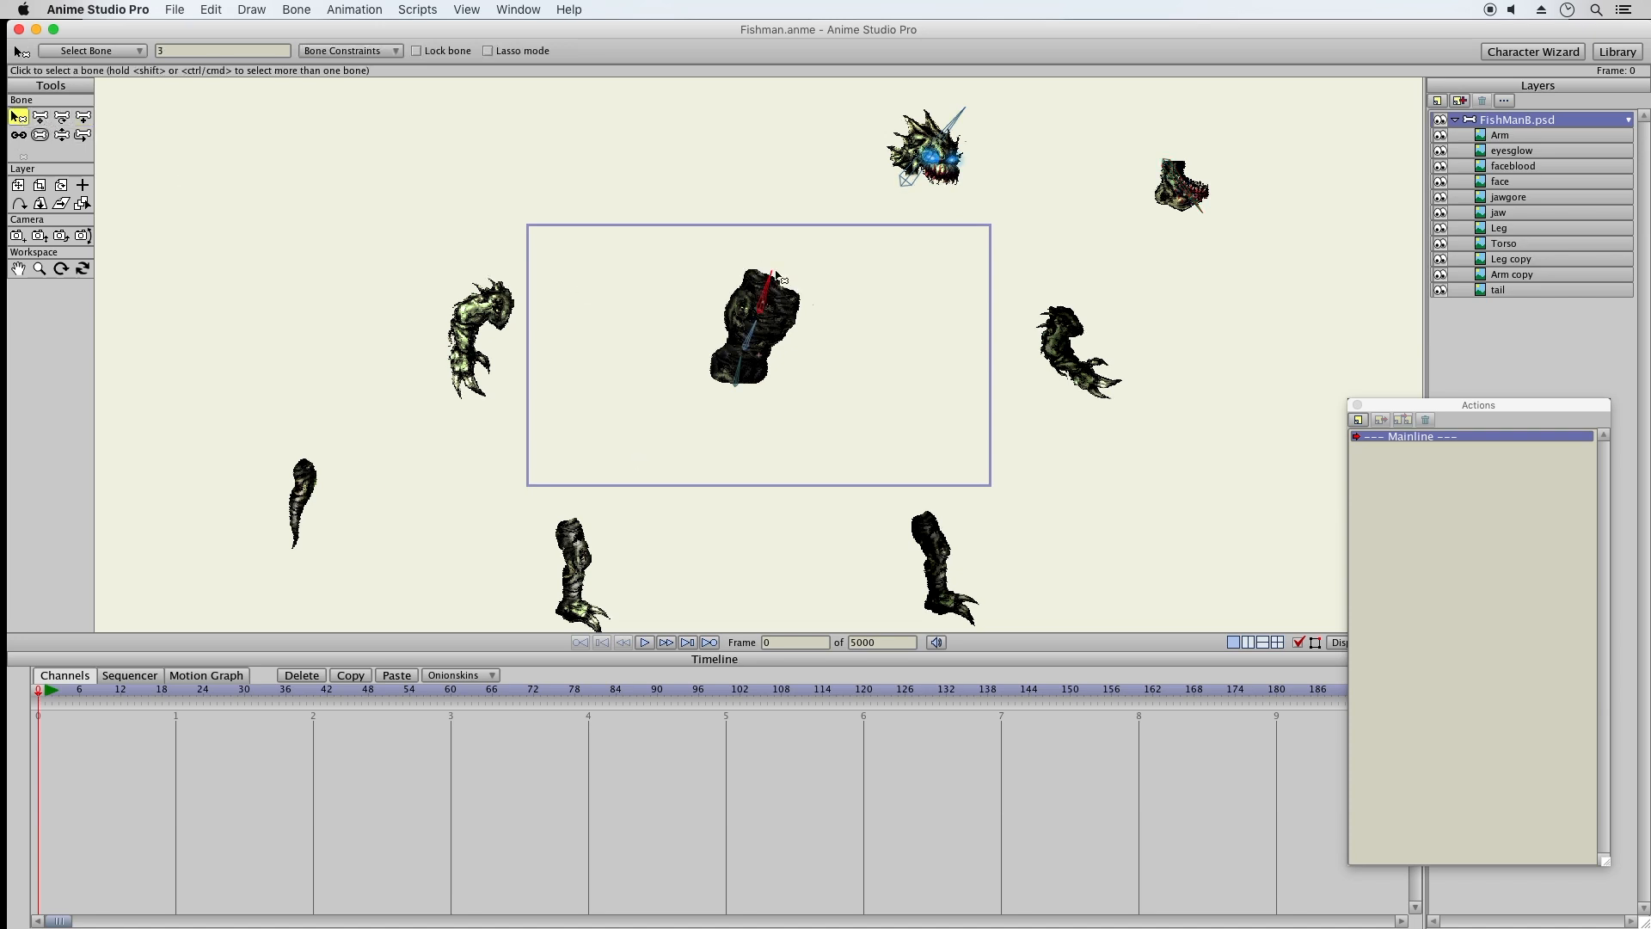
pyautogui.click(83, 117)
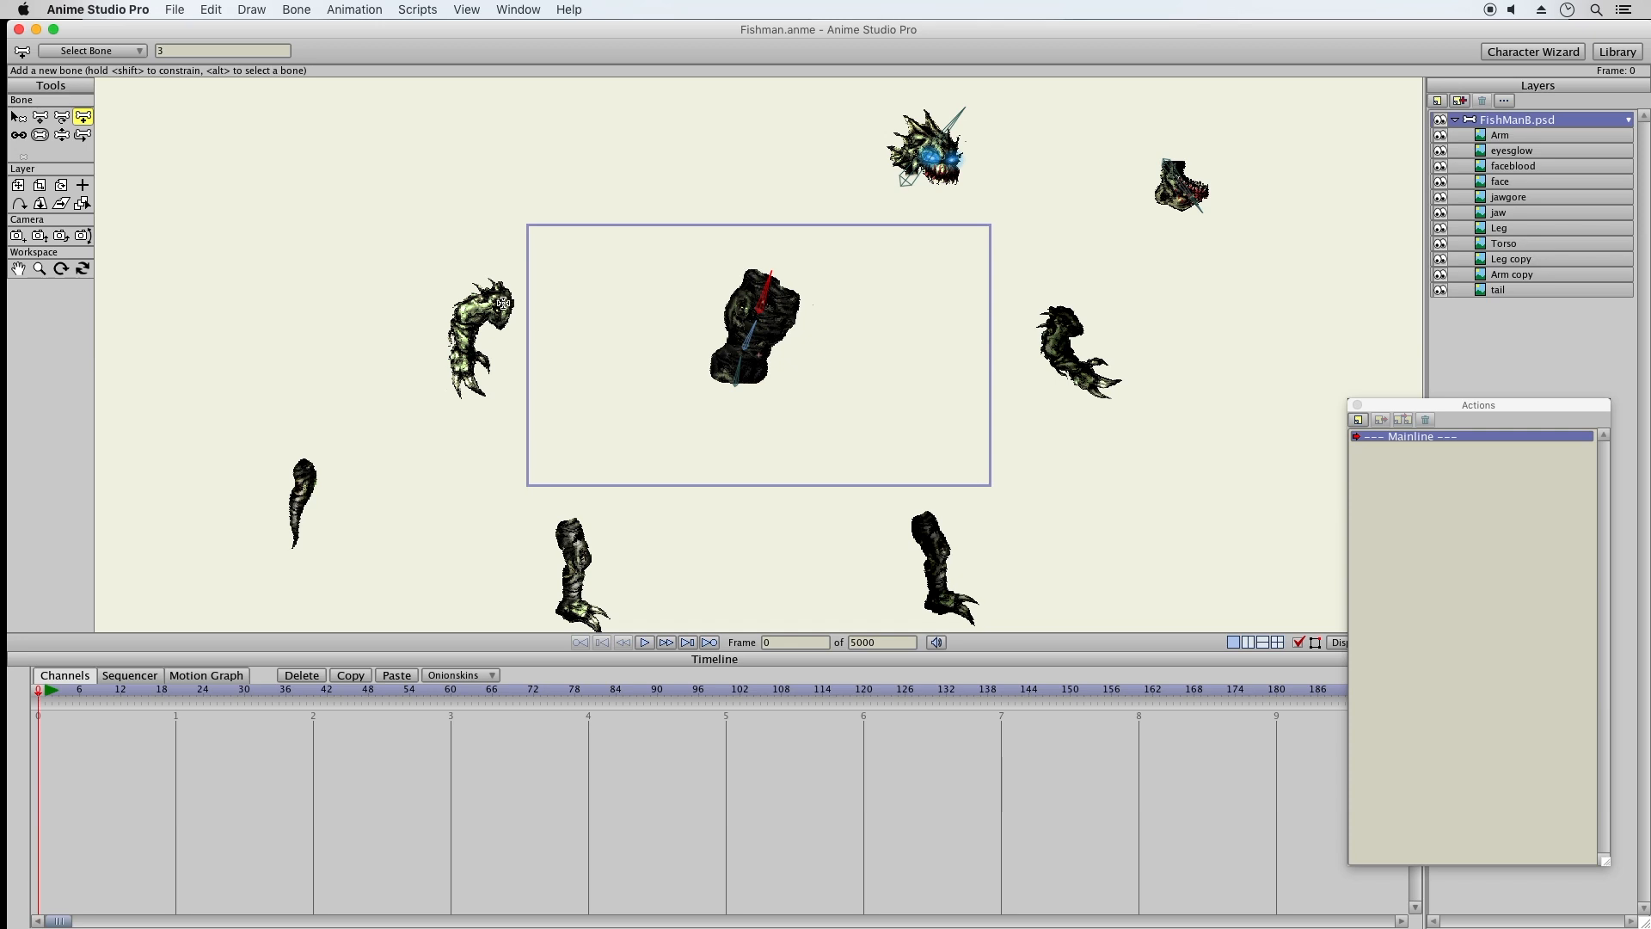
pyautogui.moveTo(511, 302)
pyautogui.mouseDown()
pyautogui.moveTo(466, 316)
pyautogui.moveTo(466, 383)
pyautogui.moveTo(489, 405)
pyautogui.mouseUp()
# Add a bone chain along the Arm copy piece from shoulder to claws, parented to the uppermost torso bone
pyautogui.click(18, 116)
pyautogui.click(765, 301)
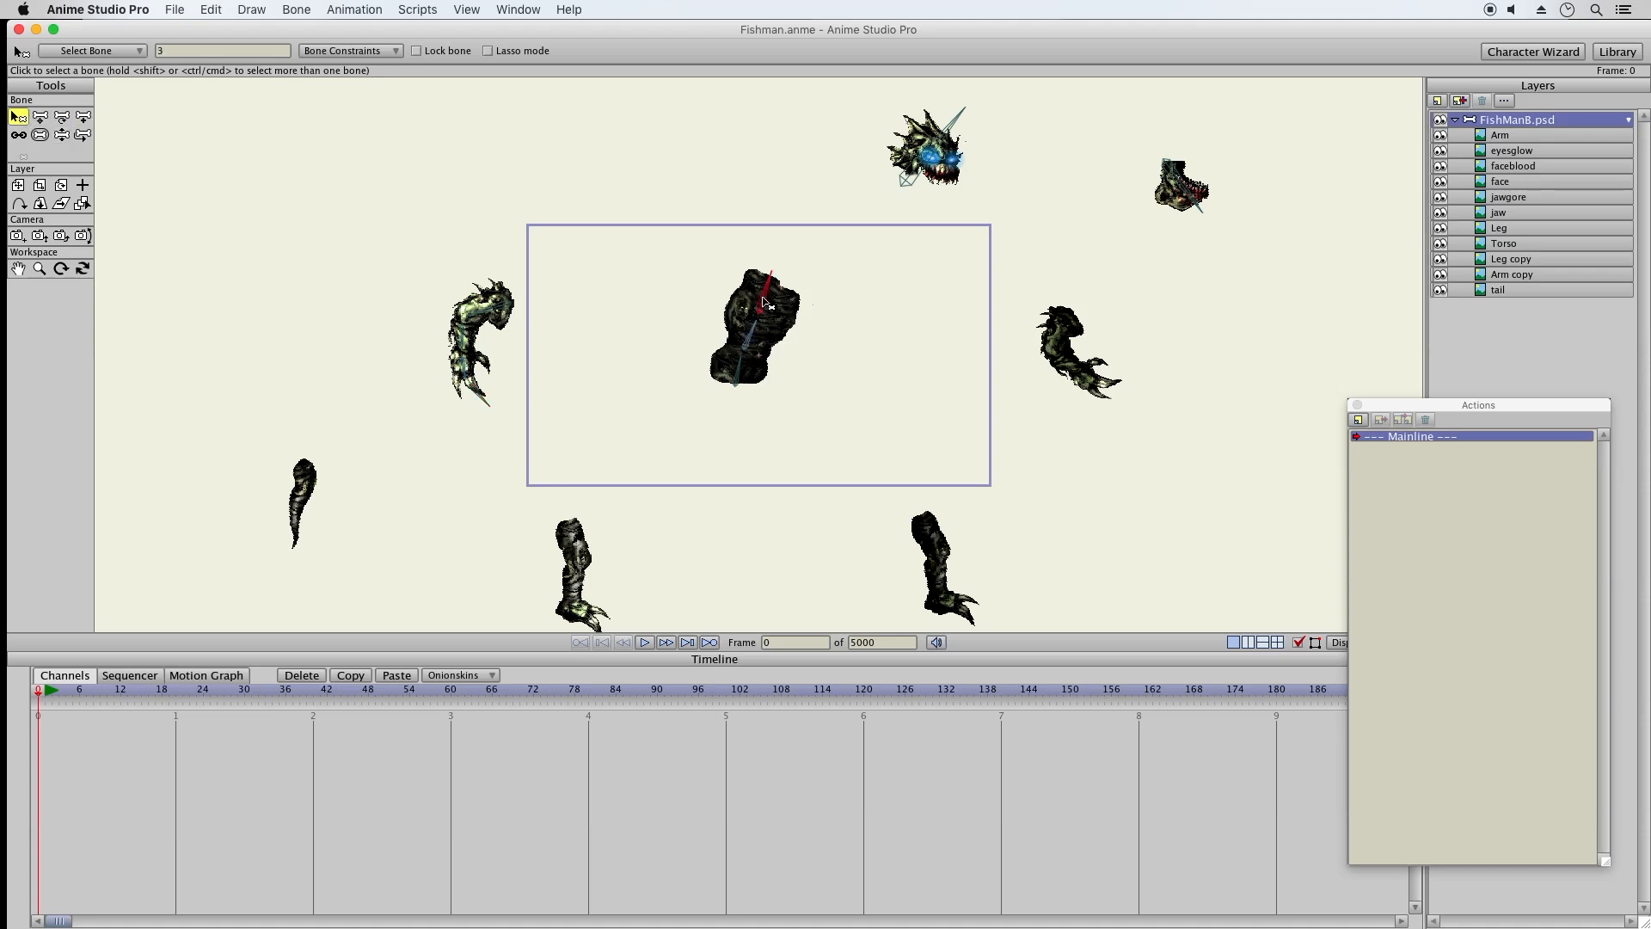
pyautogui.click(83, 117)
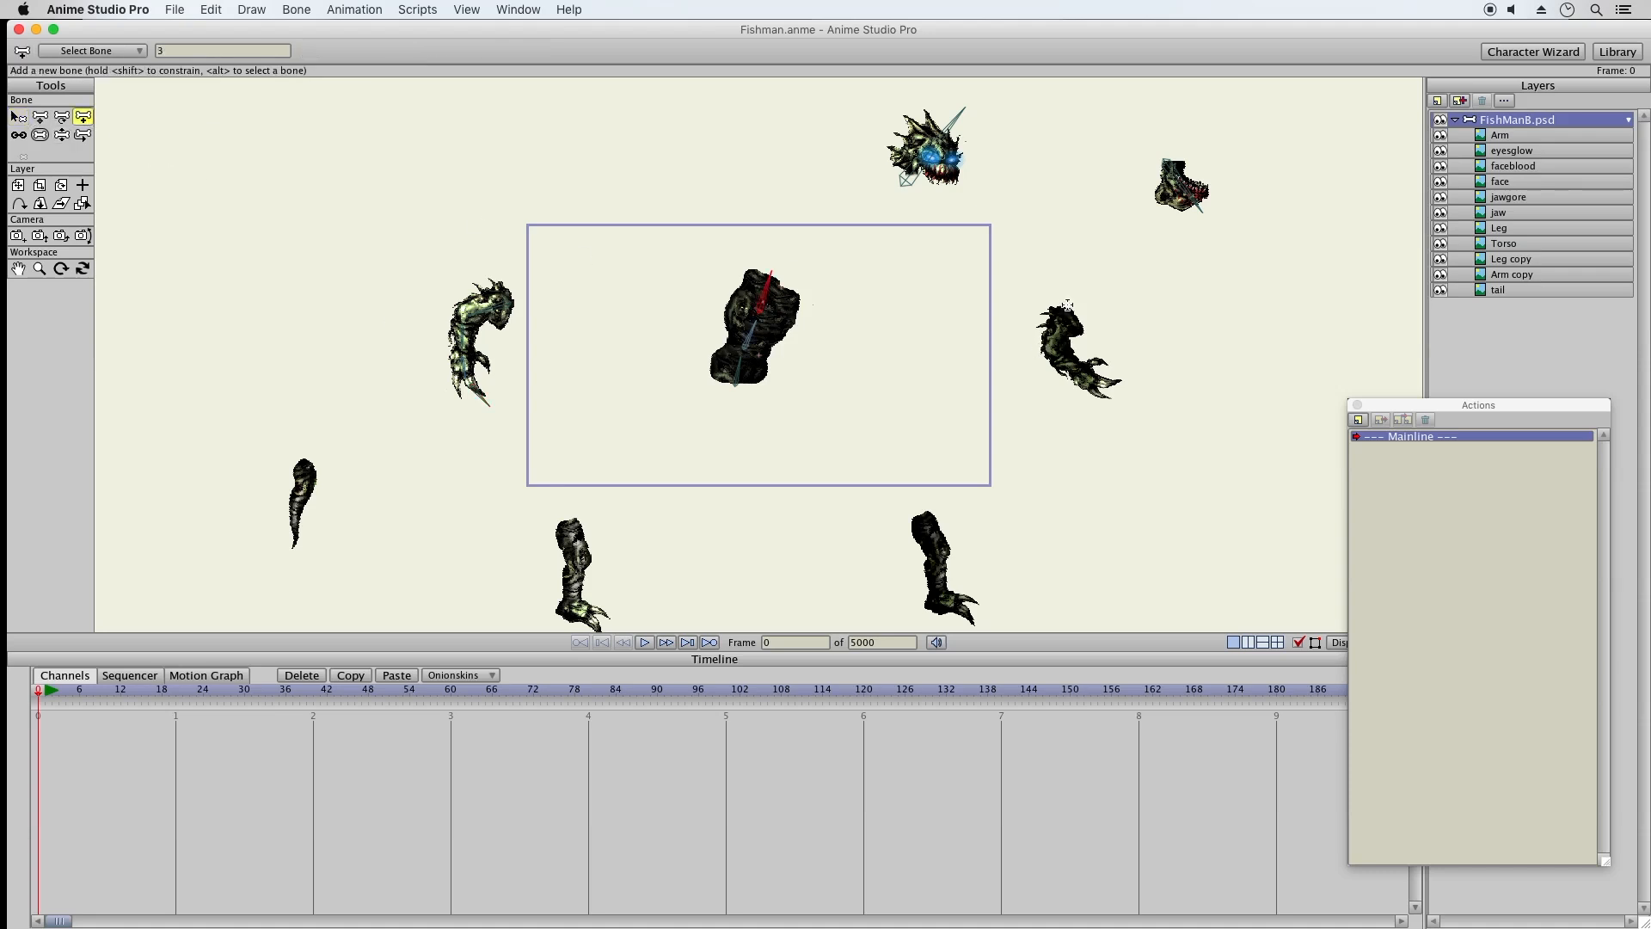
pyautogui.moveTo(1063, 309)
pyautogui.mouseDown()
pyautogui.moveTo(1052, 348)
pyautogui.moveTo(1124, 386)
pyautogui.mouseUp()
# Add a four-bone chain down the Leg copy piece from thigh to toes, parented to the lowest torso bone
pyautogui.click(17, 116)
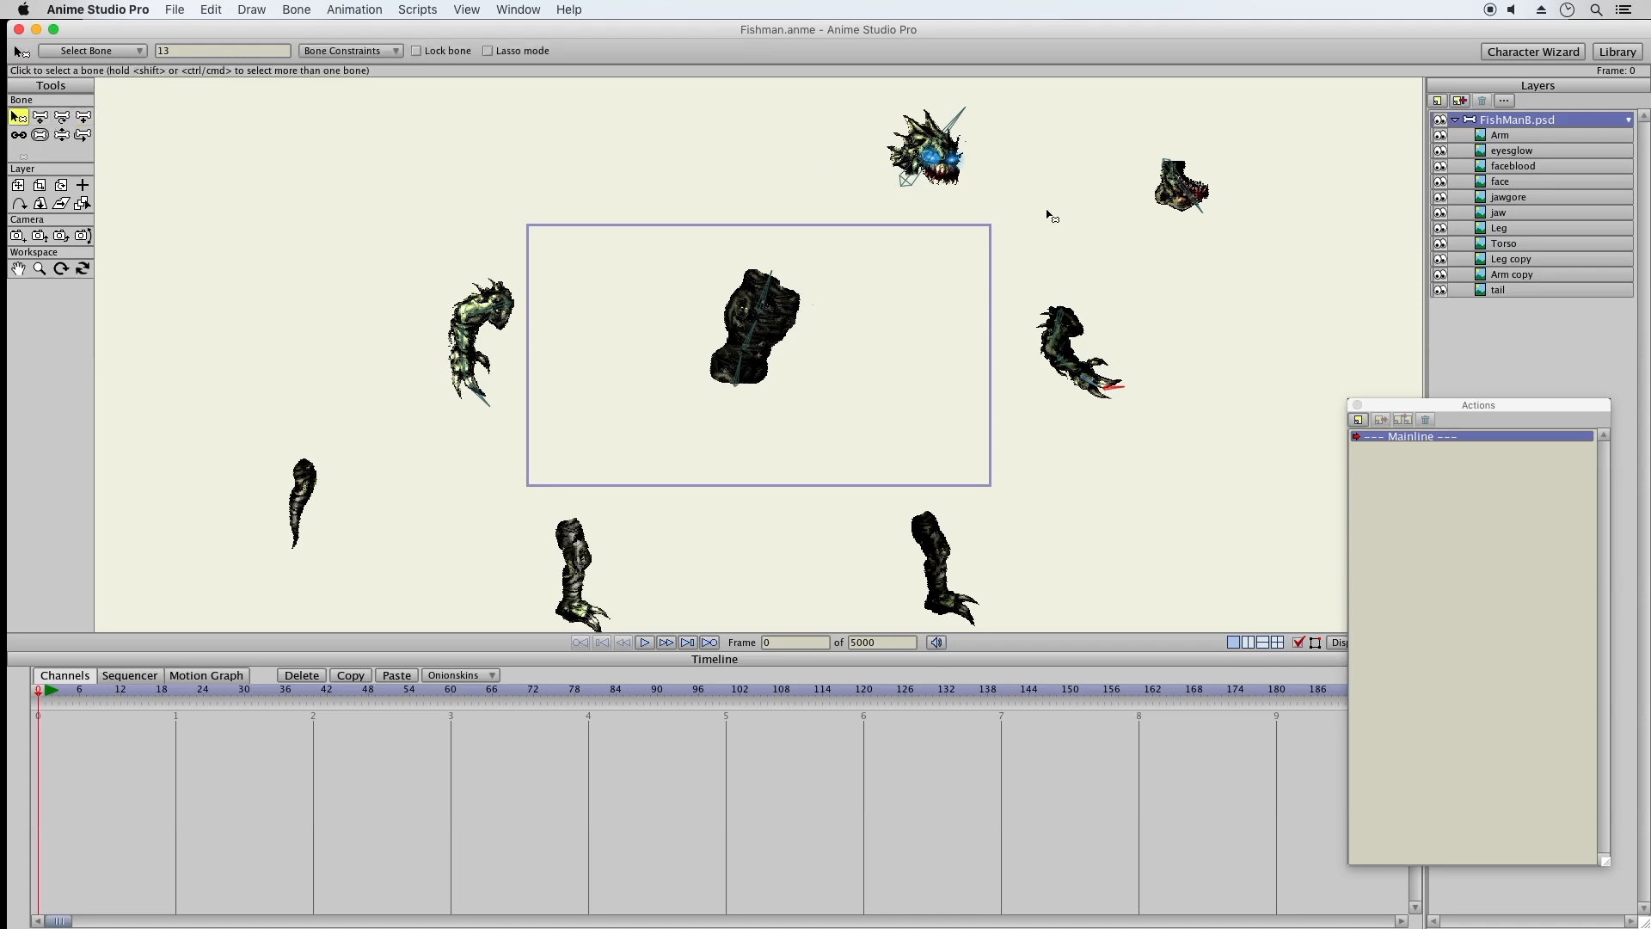
pyautogui.click(744, 378)
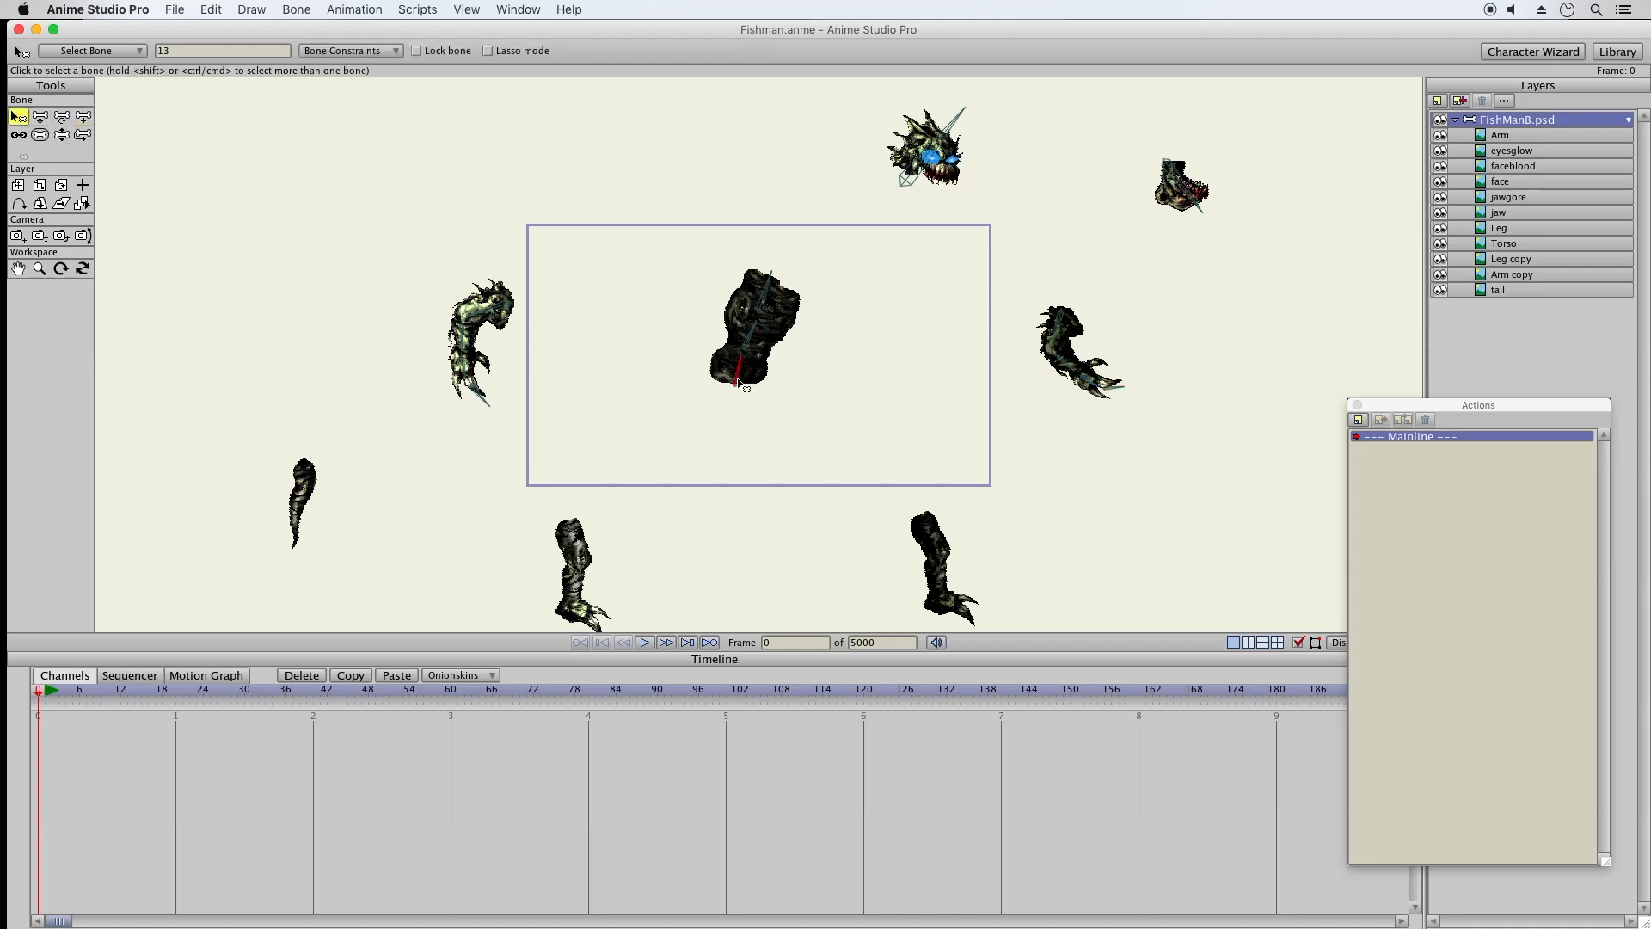
pyautogui.click(84, 117)
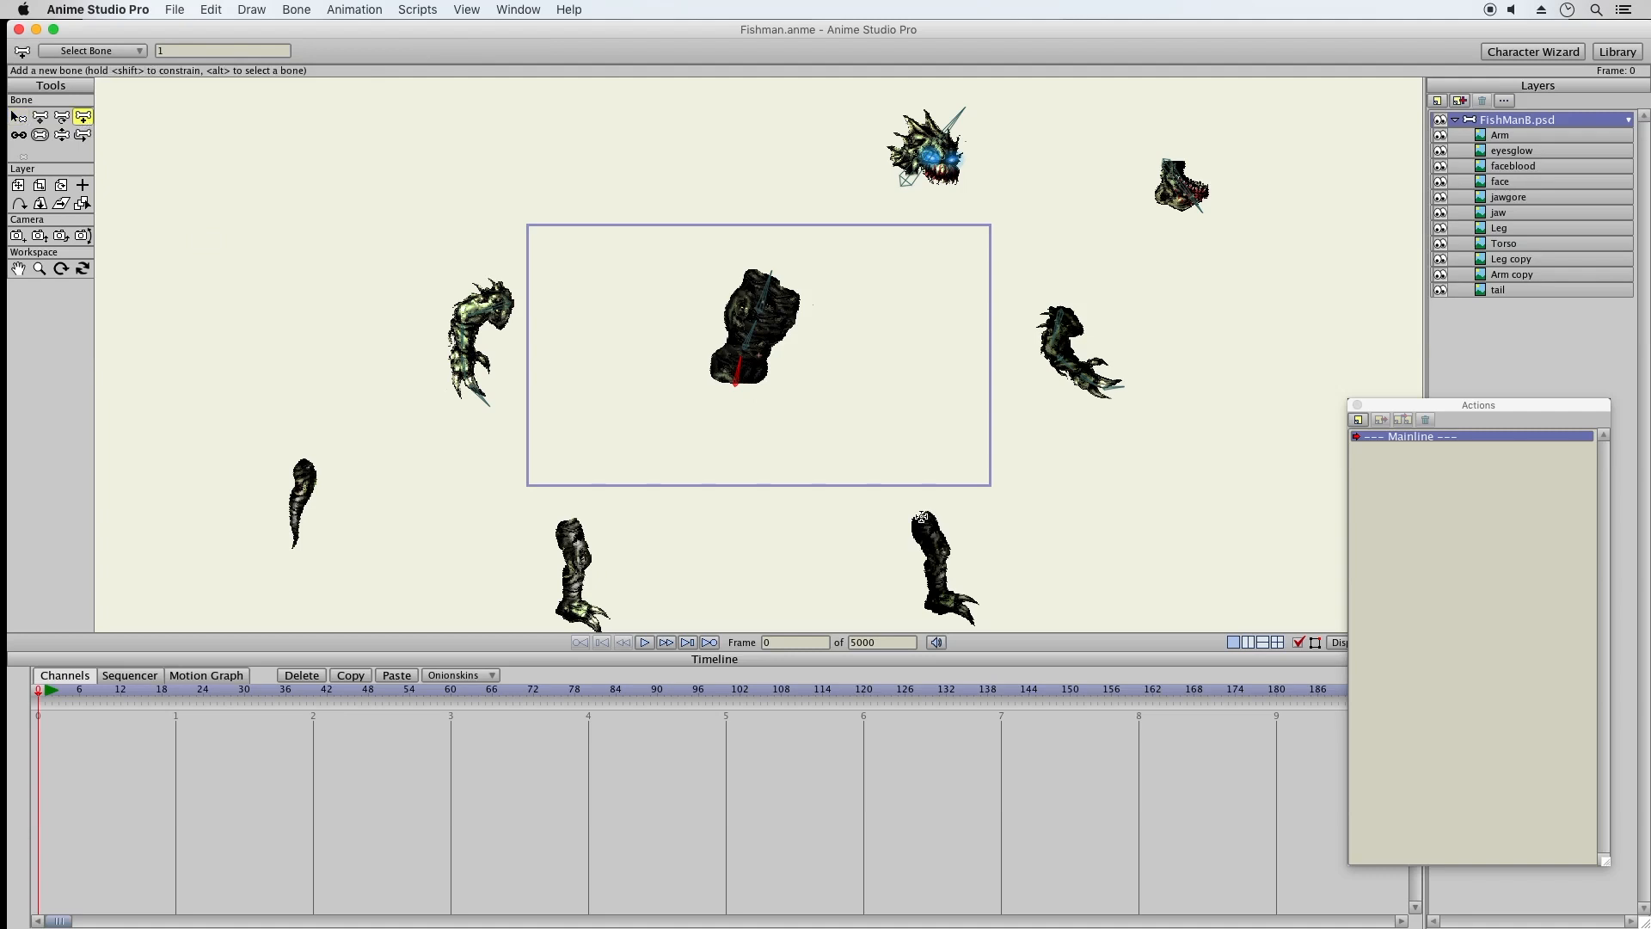
pyautogui.moveTo(921, 518); pyautogui.dragTo(940, 552)
pyautogui.moveTo(936, 559)
pyautogui.mouseDown()
pyautogui.moveTo(931, 609)
pyautogui.moveTo(979, 617)
pyautogui.mouseUp()
# Add thigh and shin bones to the Leg piece, parented to the lowest torso bone
pyautogui.click(17, 117)
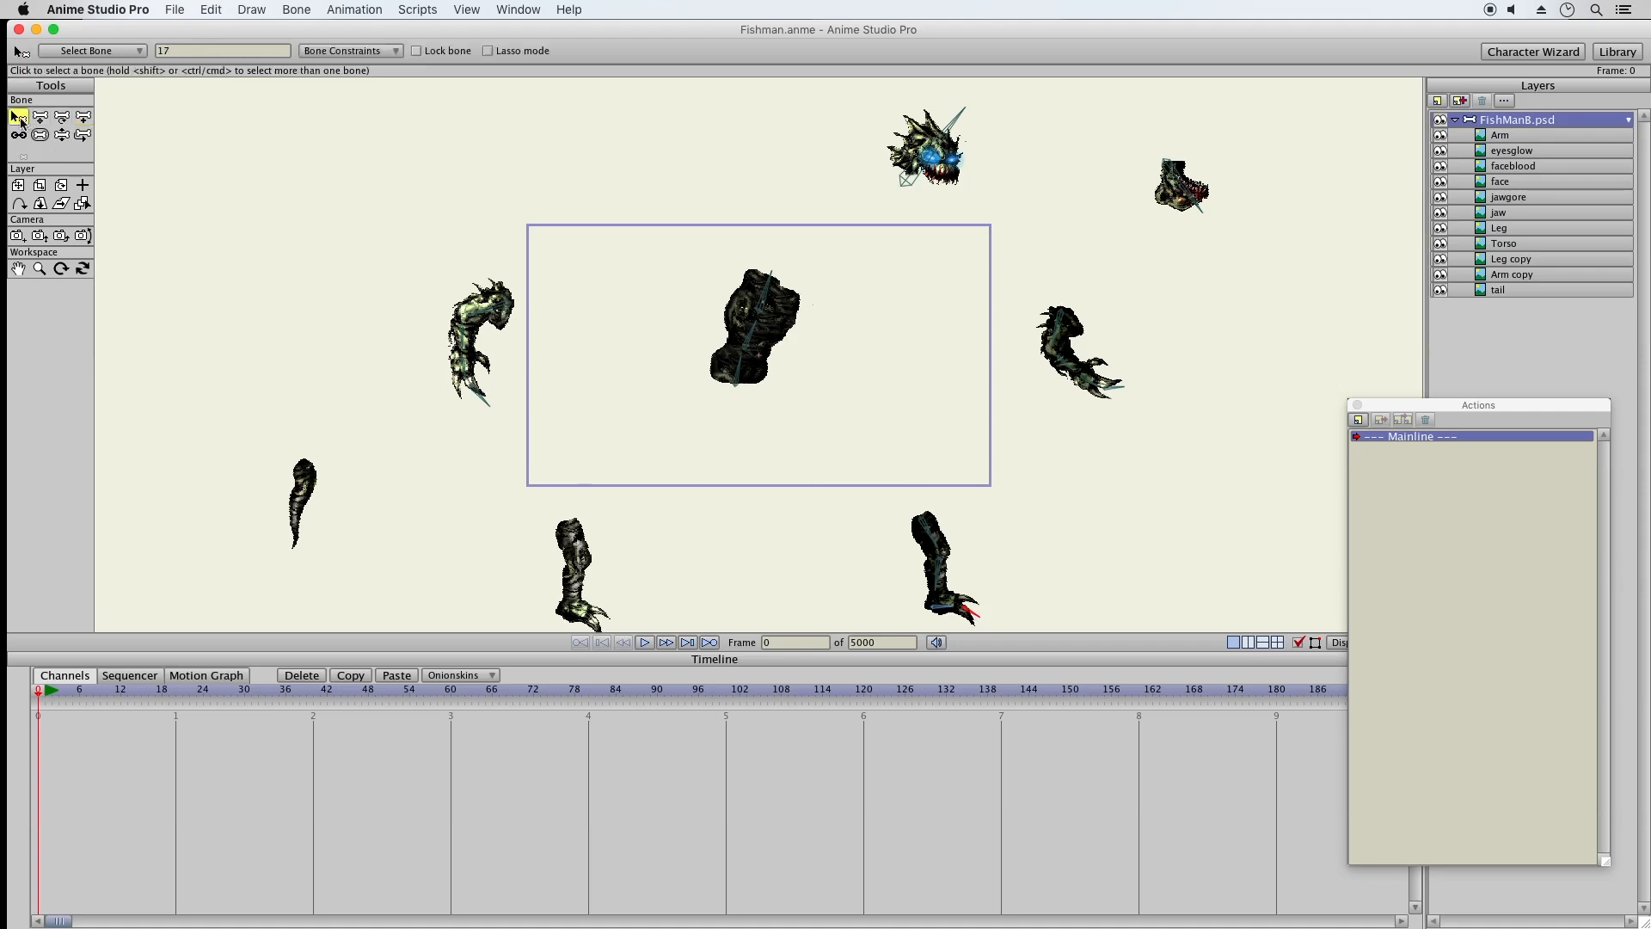
pyautogui.click(739, 377)
pyautogui.click(83, 117)
pyautogui.moveTo(566, 520)
pyautogui.mouseDown()
pyautogui.moveTo(578, 560)
pyautogui.moveTo(563, 612)
pyautogui.mouseUp()
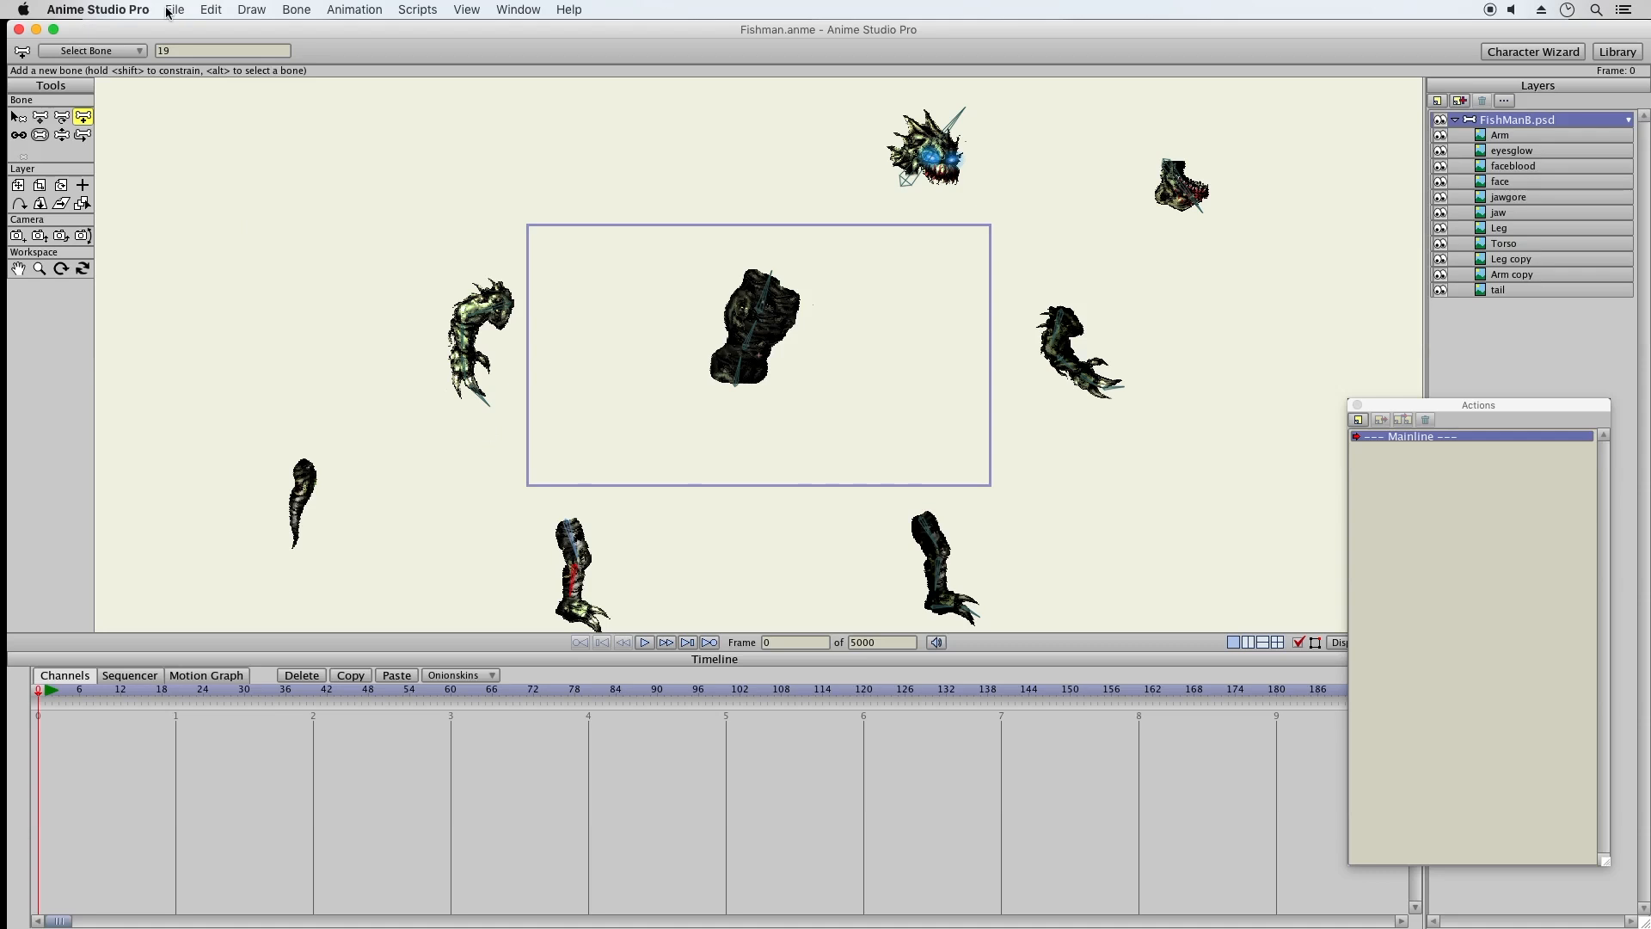
# Undo the Leg piece's shin bone, redraw it below the thigh bone and continue the chain through the foot to the toes
pyautogui.click(209, 10)
pyautogui.click(196, 93)
pyautogui.press('super+z')
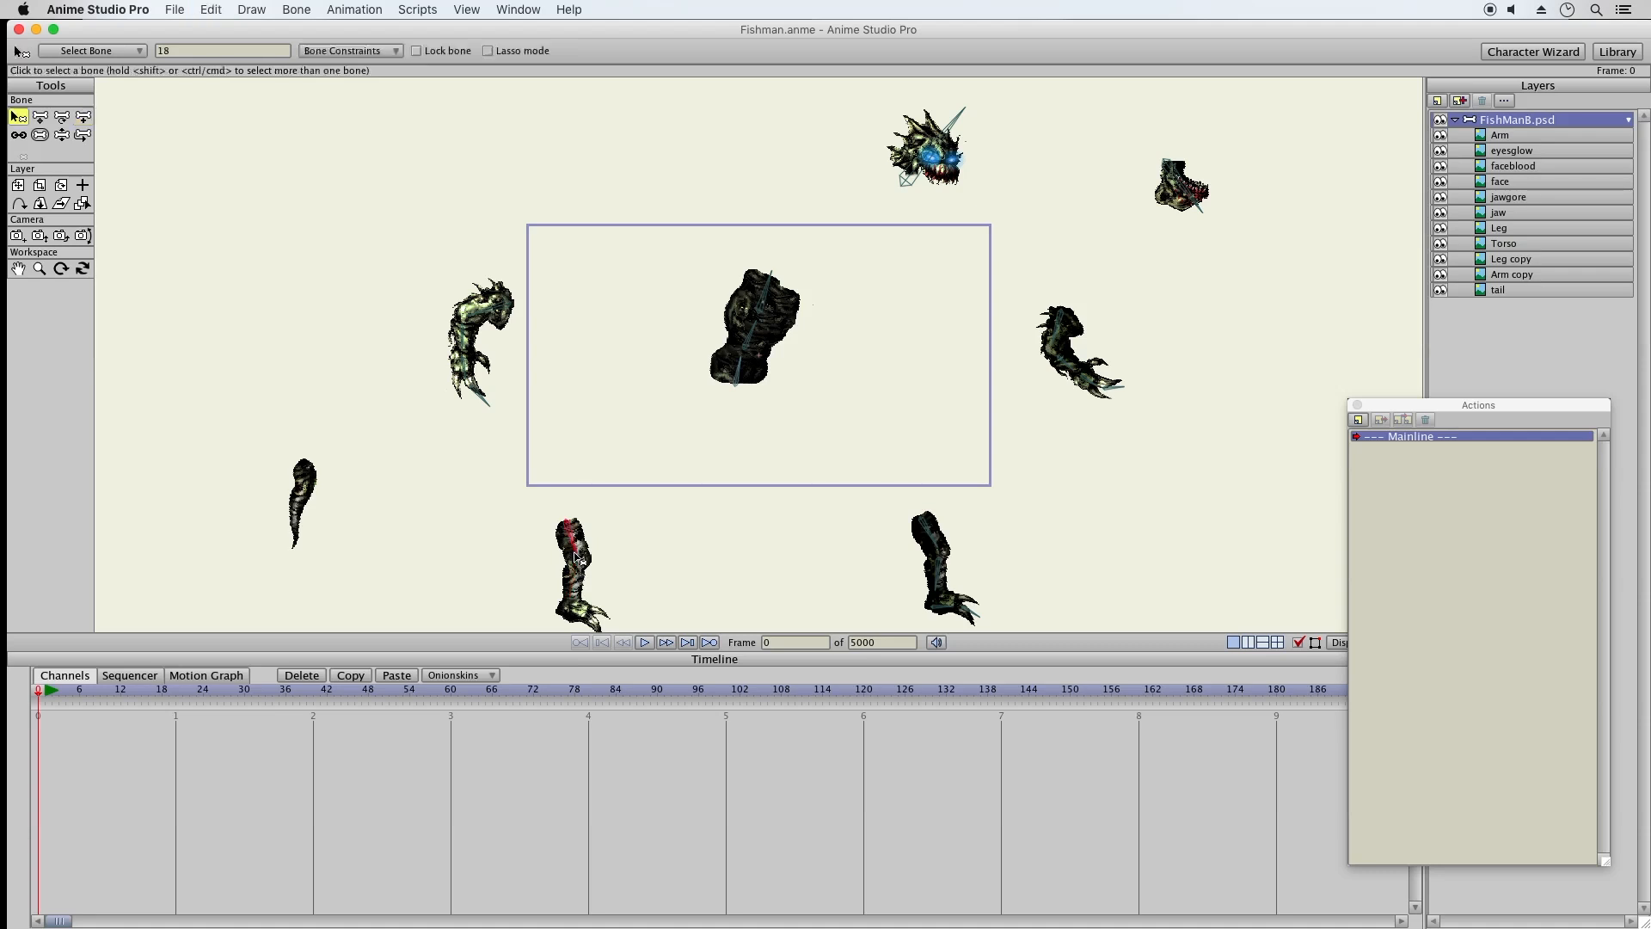
pyautogui.click(84, 121)
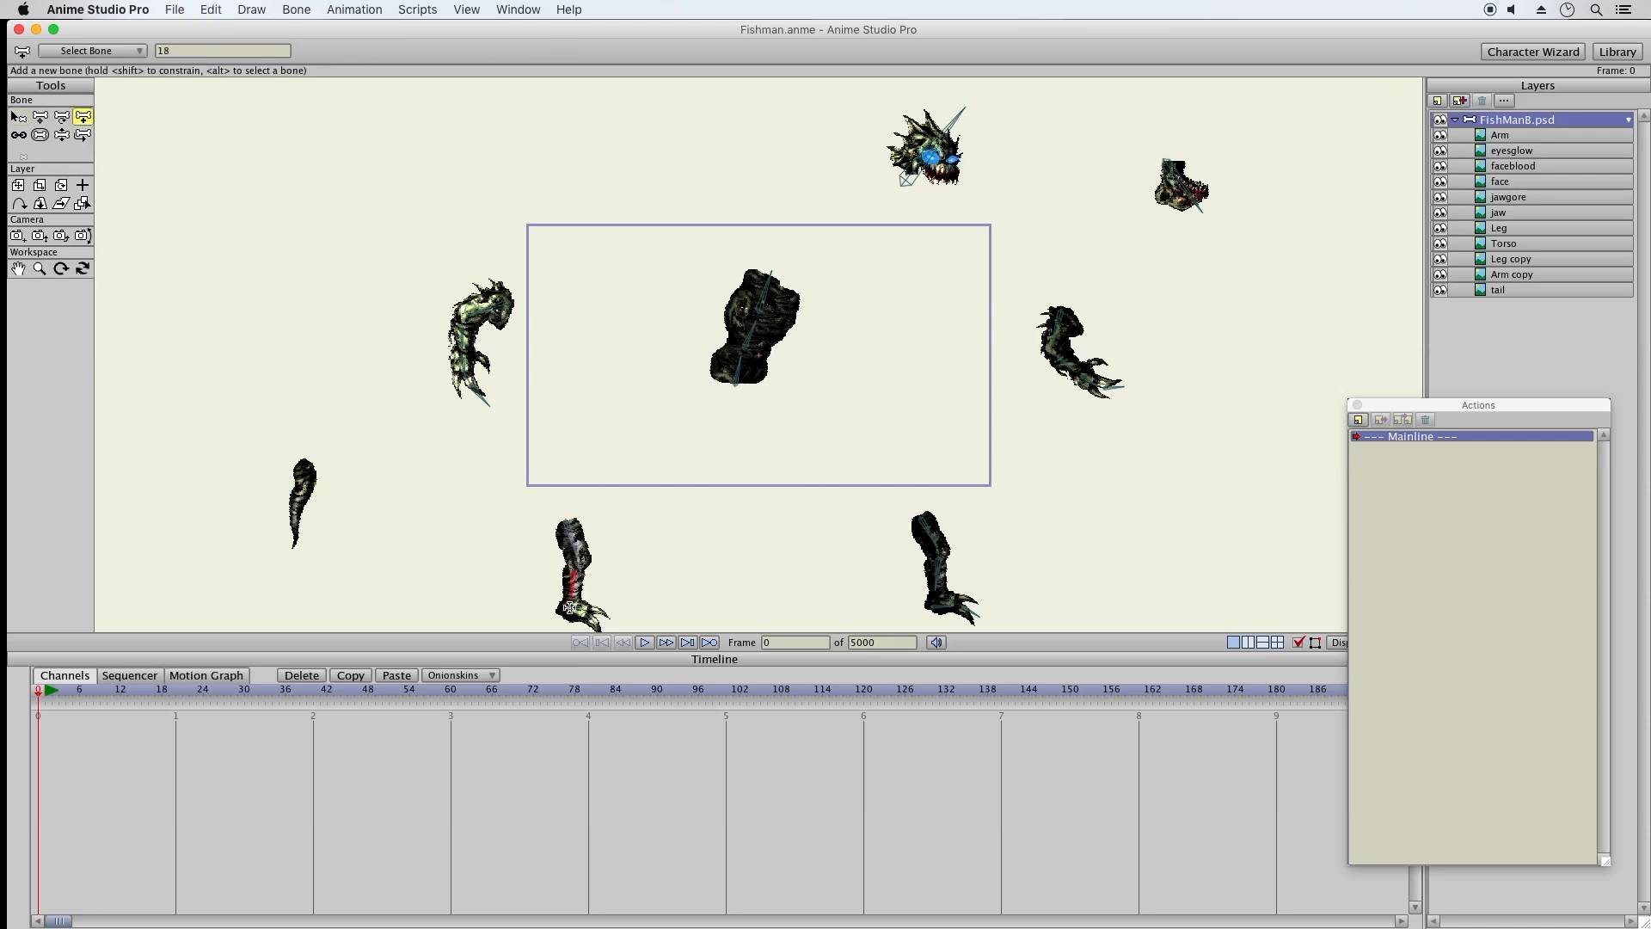
pyautogui.moveTo(563, 609); pyautogui.dragTo(598, 626)
# Add a five-bone chain down the tail from base to tip, parented to the lowest torso bone
pyautogui.click(17, 117)
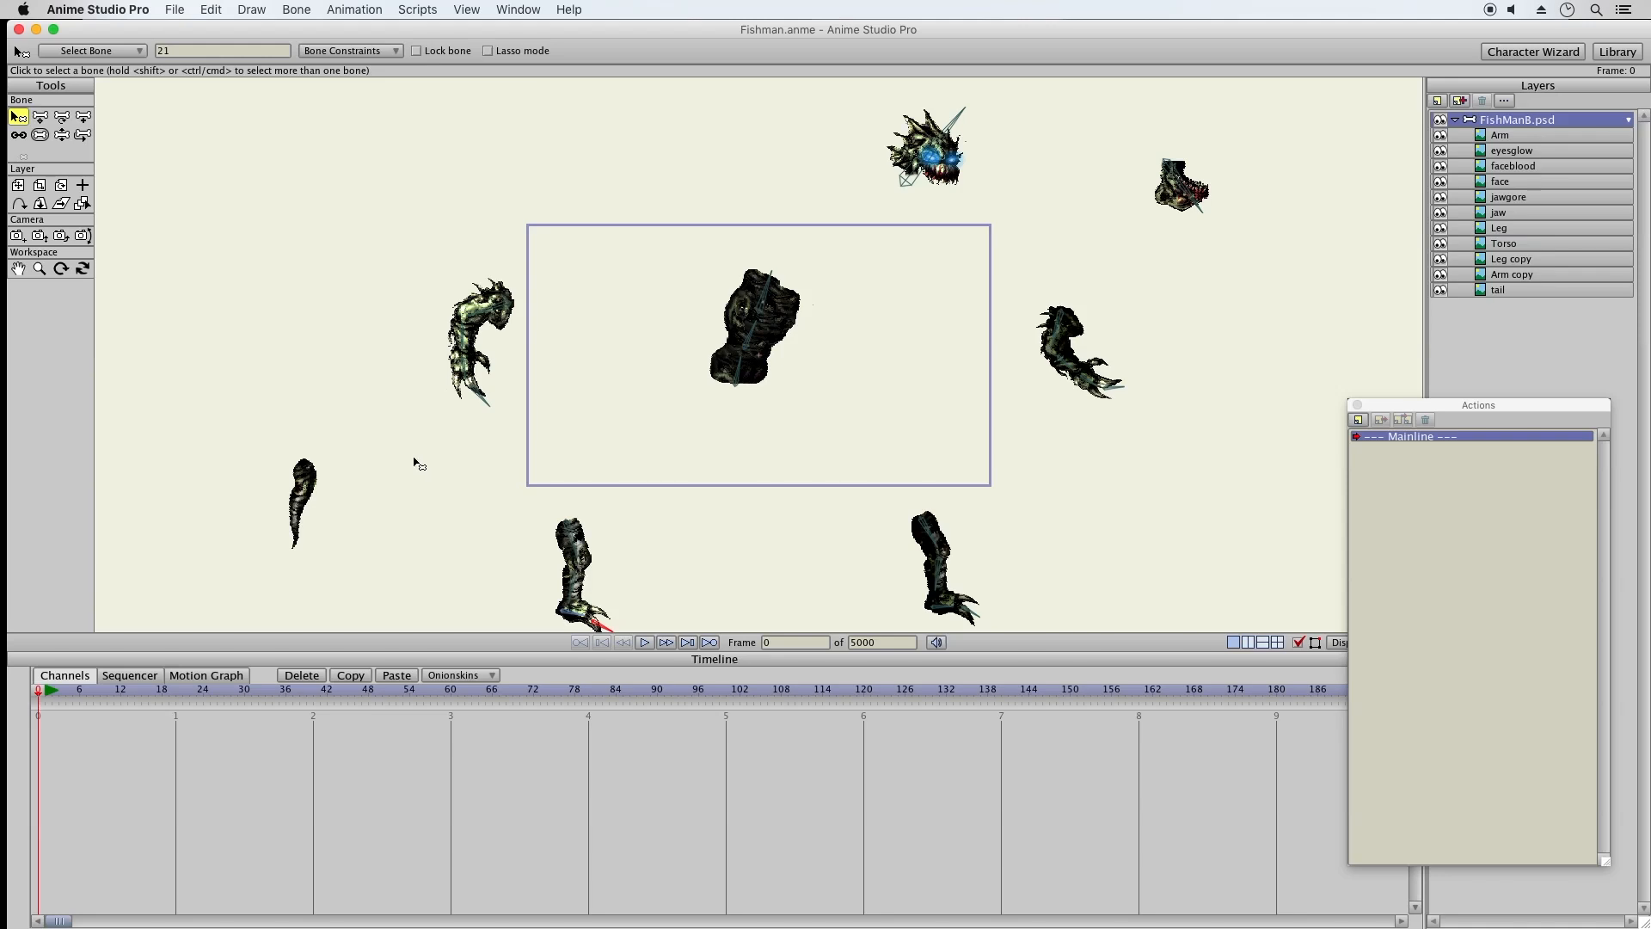
pyautogui.click(741, 376)
pyautogui.click(82, 117)
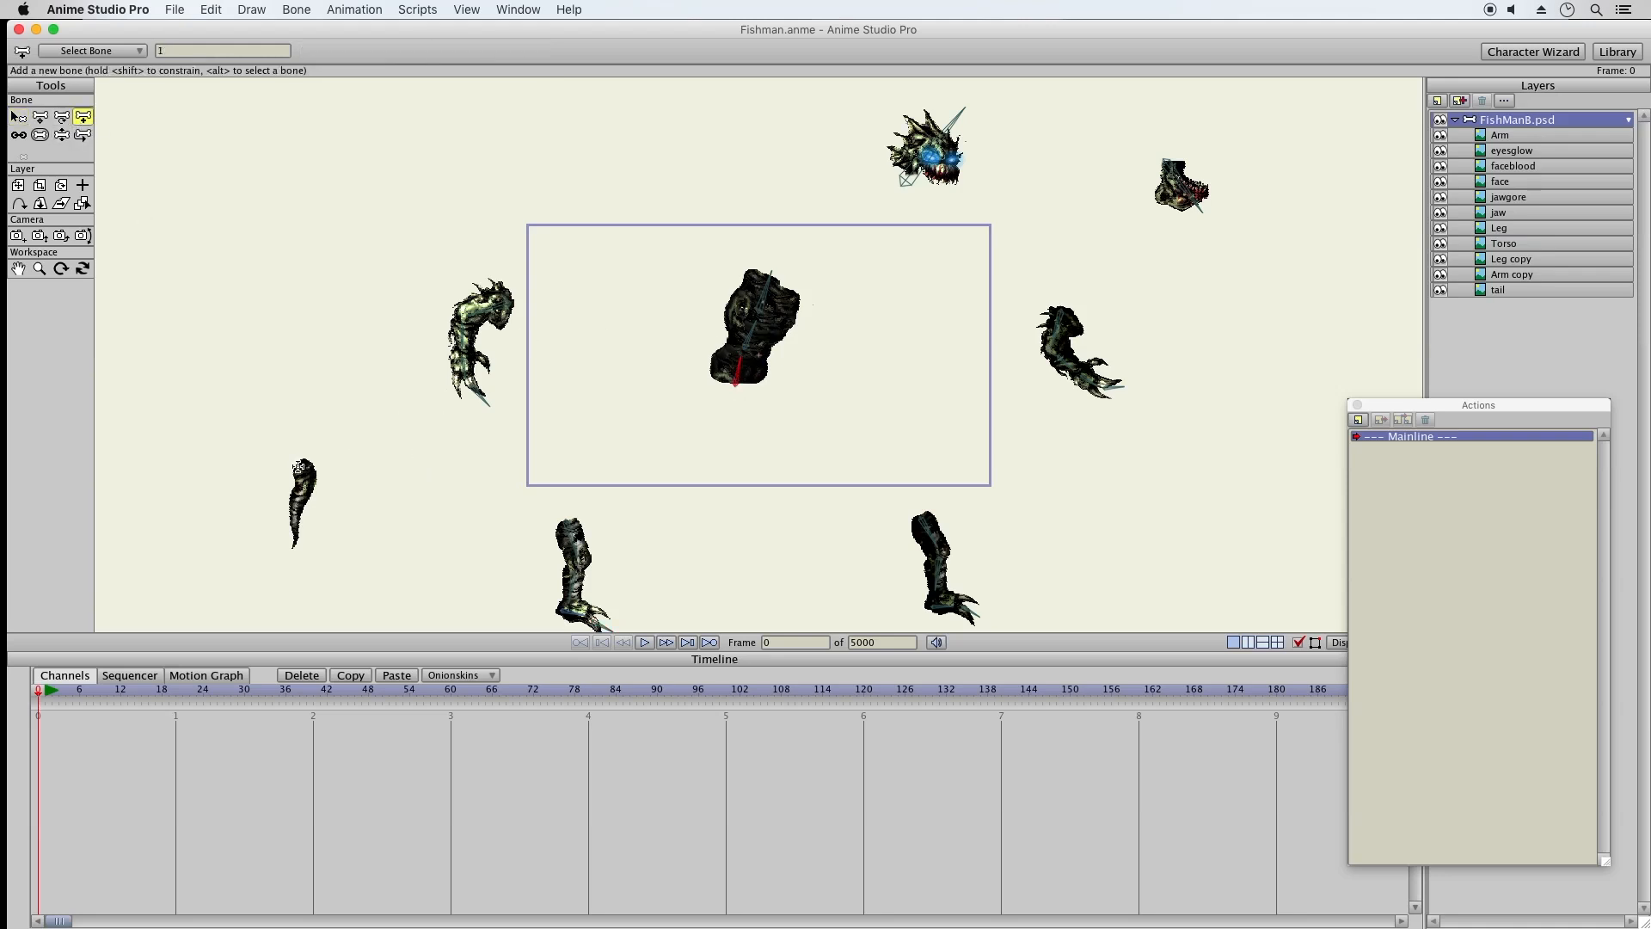
pyautogui.moveTo(303, 465); pyautogui.dragTo(291, 548)
pyautogui.click(25, 118)
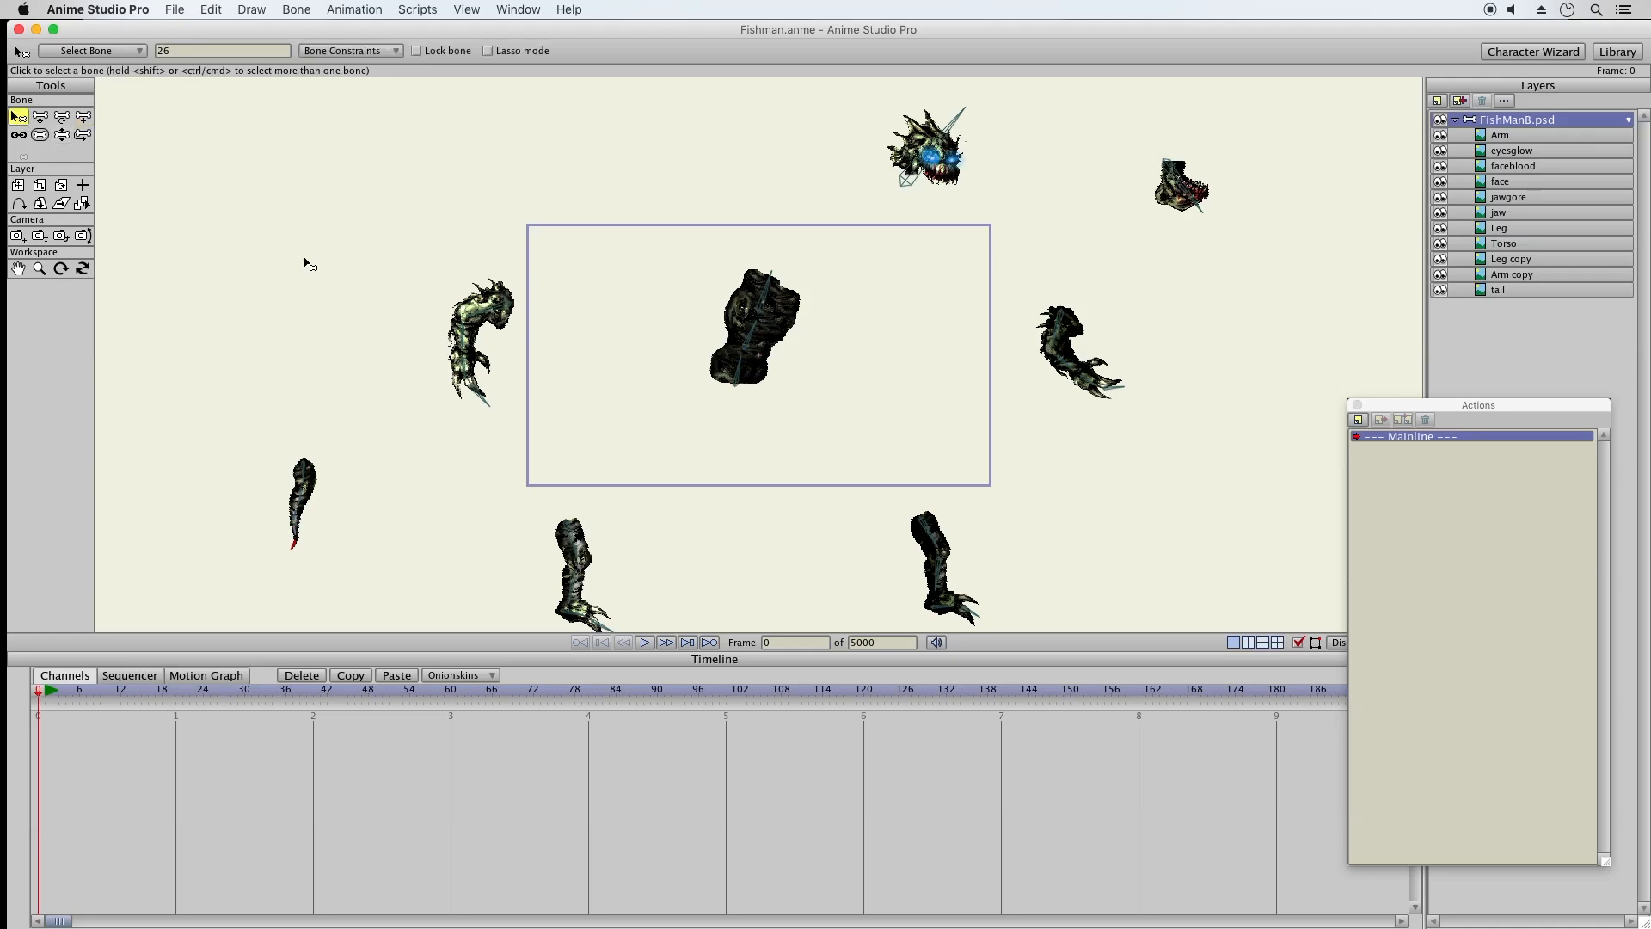
# Use Offset Bone to fit the Arm, jaw and head onto the torso, with the head offset about X -6.48, Y 4.85
pyautogui.click(62, 138)
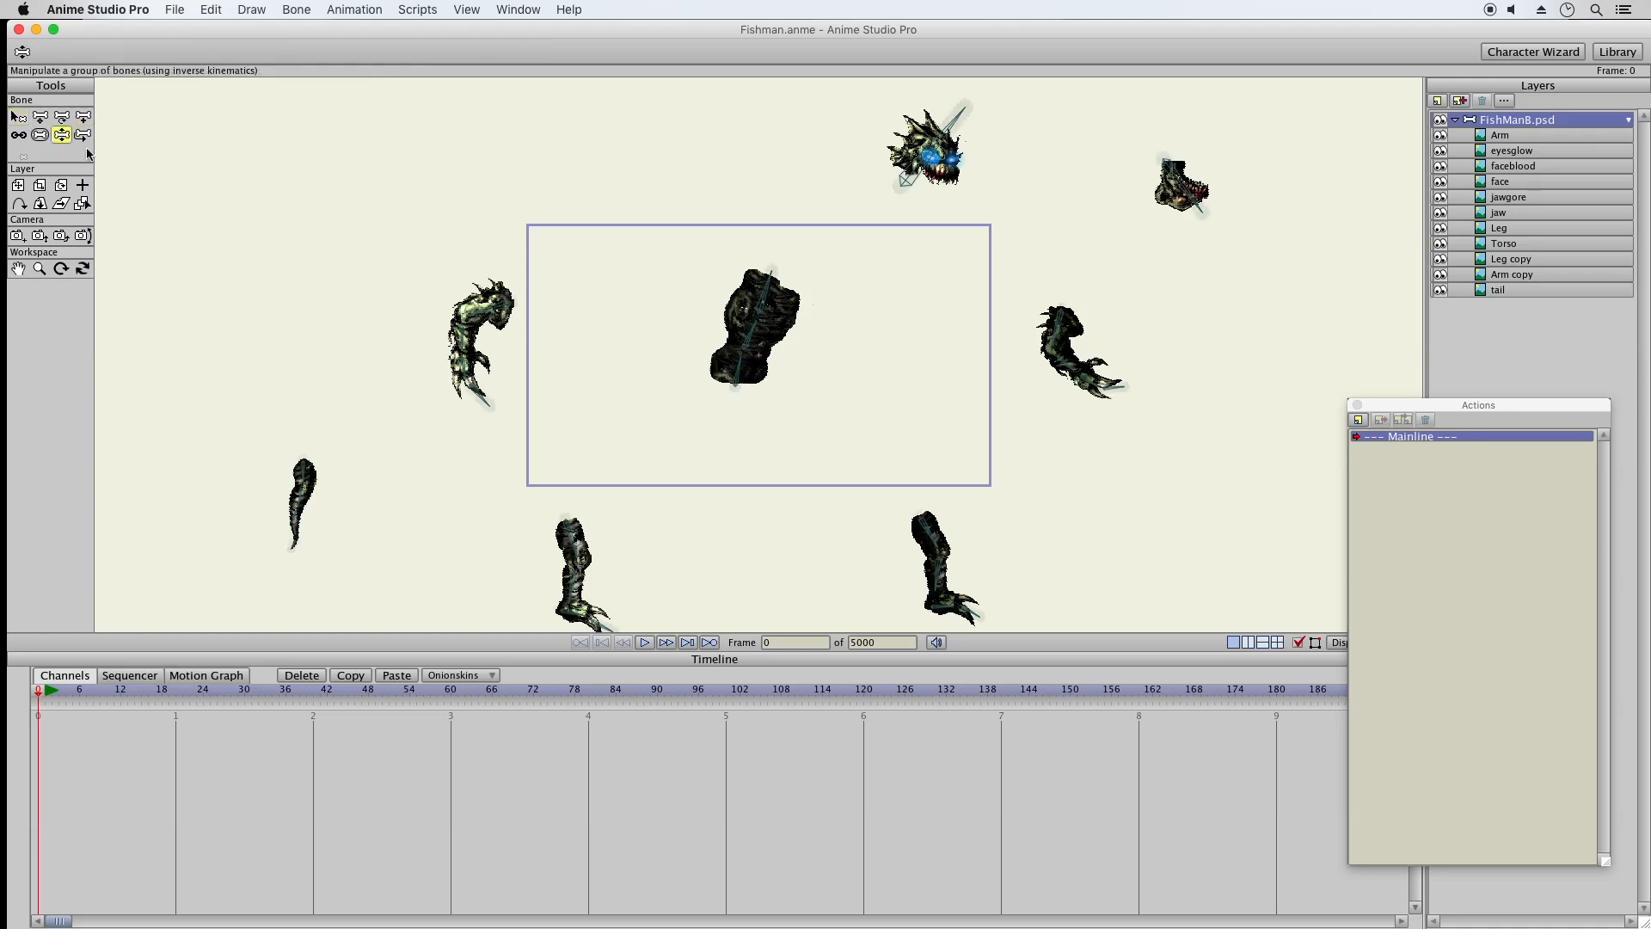
pyautogui.click(83, 135)
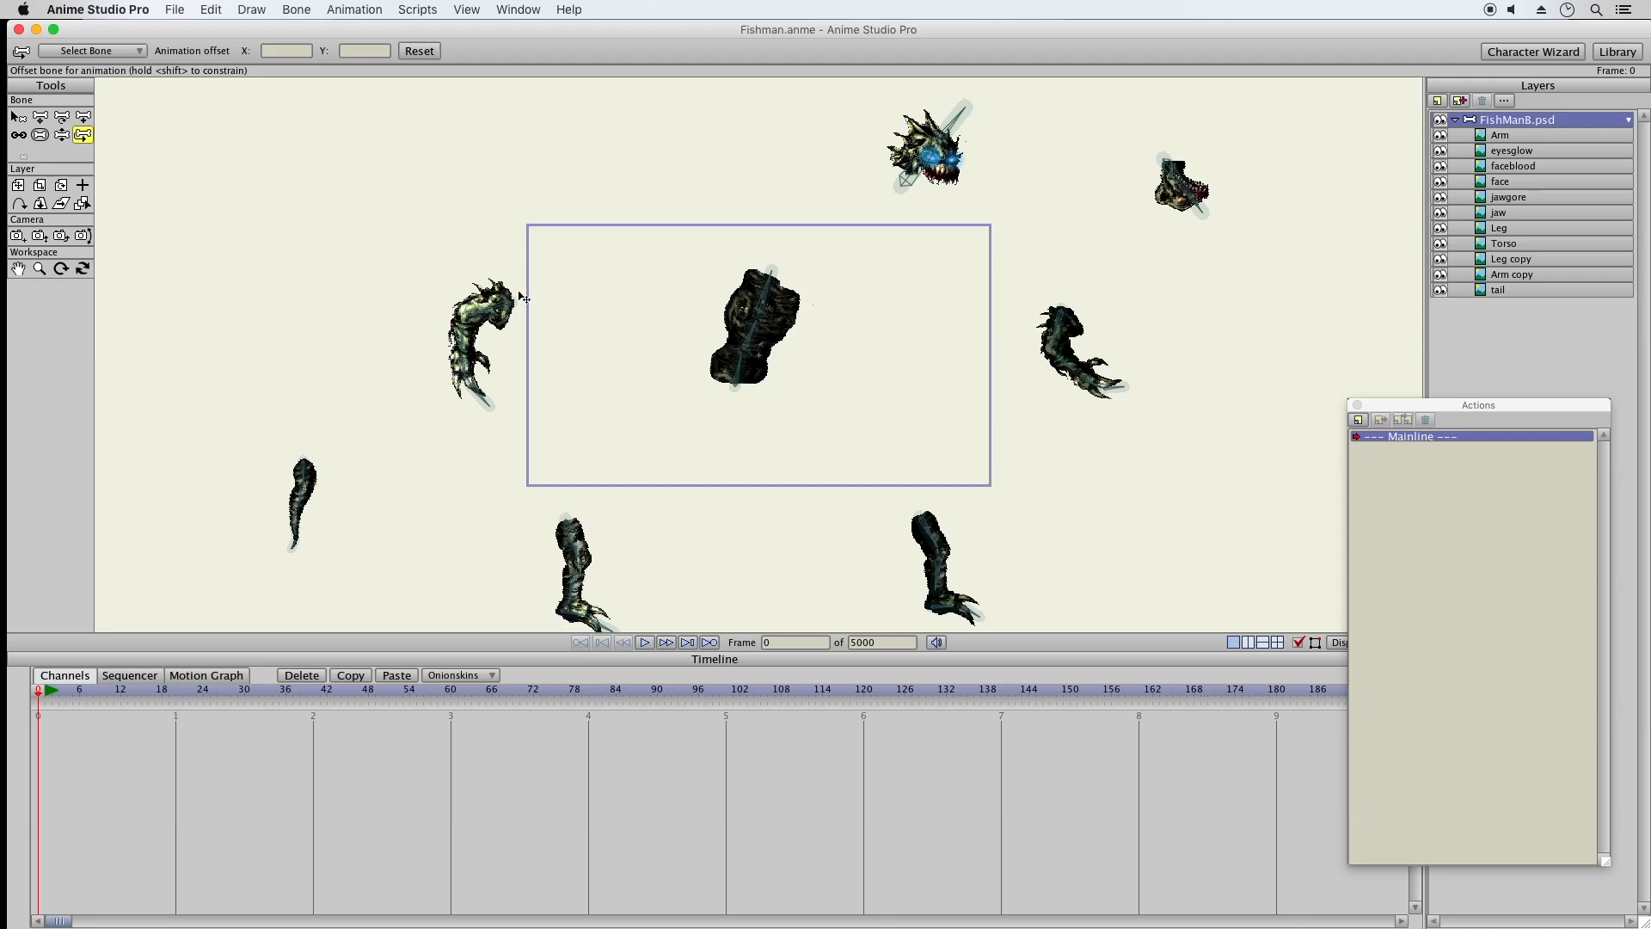
pyautogui.moveTo(495, 303); pyautogui.dragTo(748, 297)
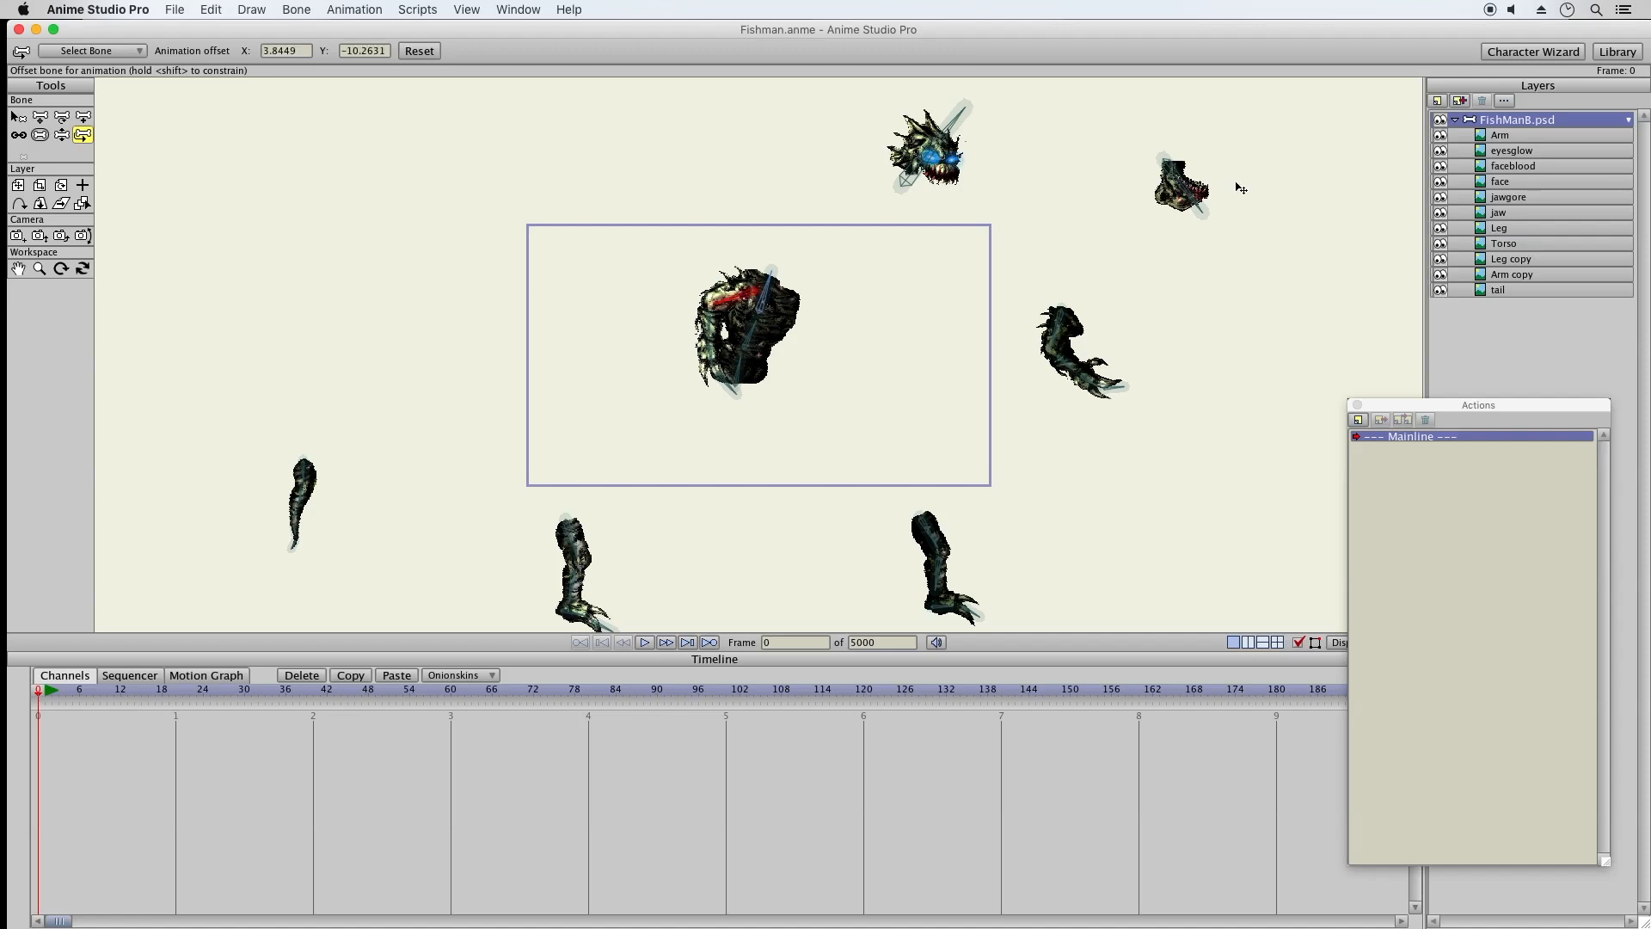
pyautogui.moveTo(1186, 187); pyautogui.dragTo(934, 185)
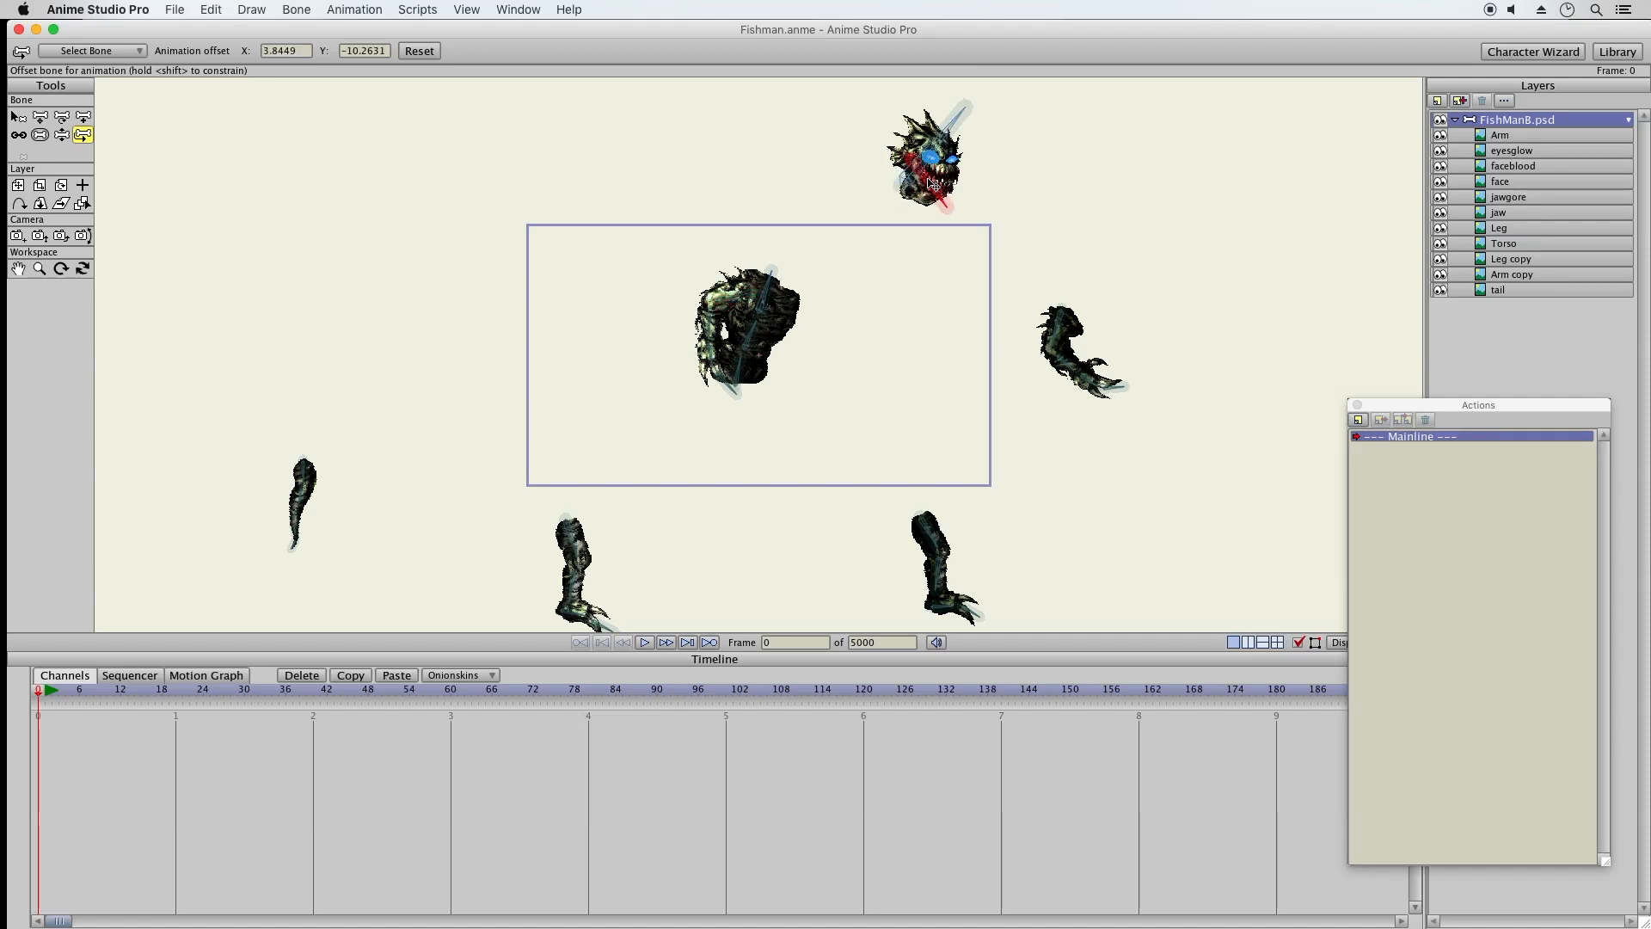
pyautogui.moveTo(933, 183); pyautogui.dragTo(803, 229)
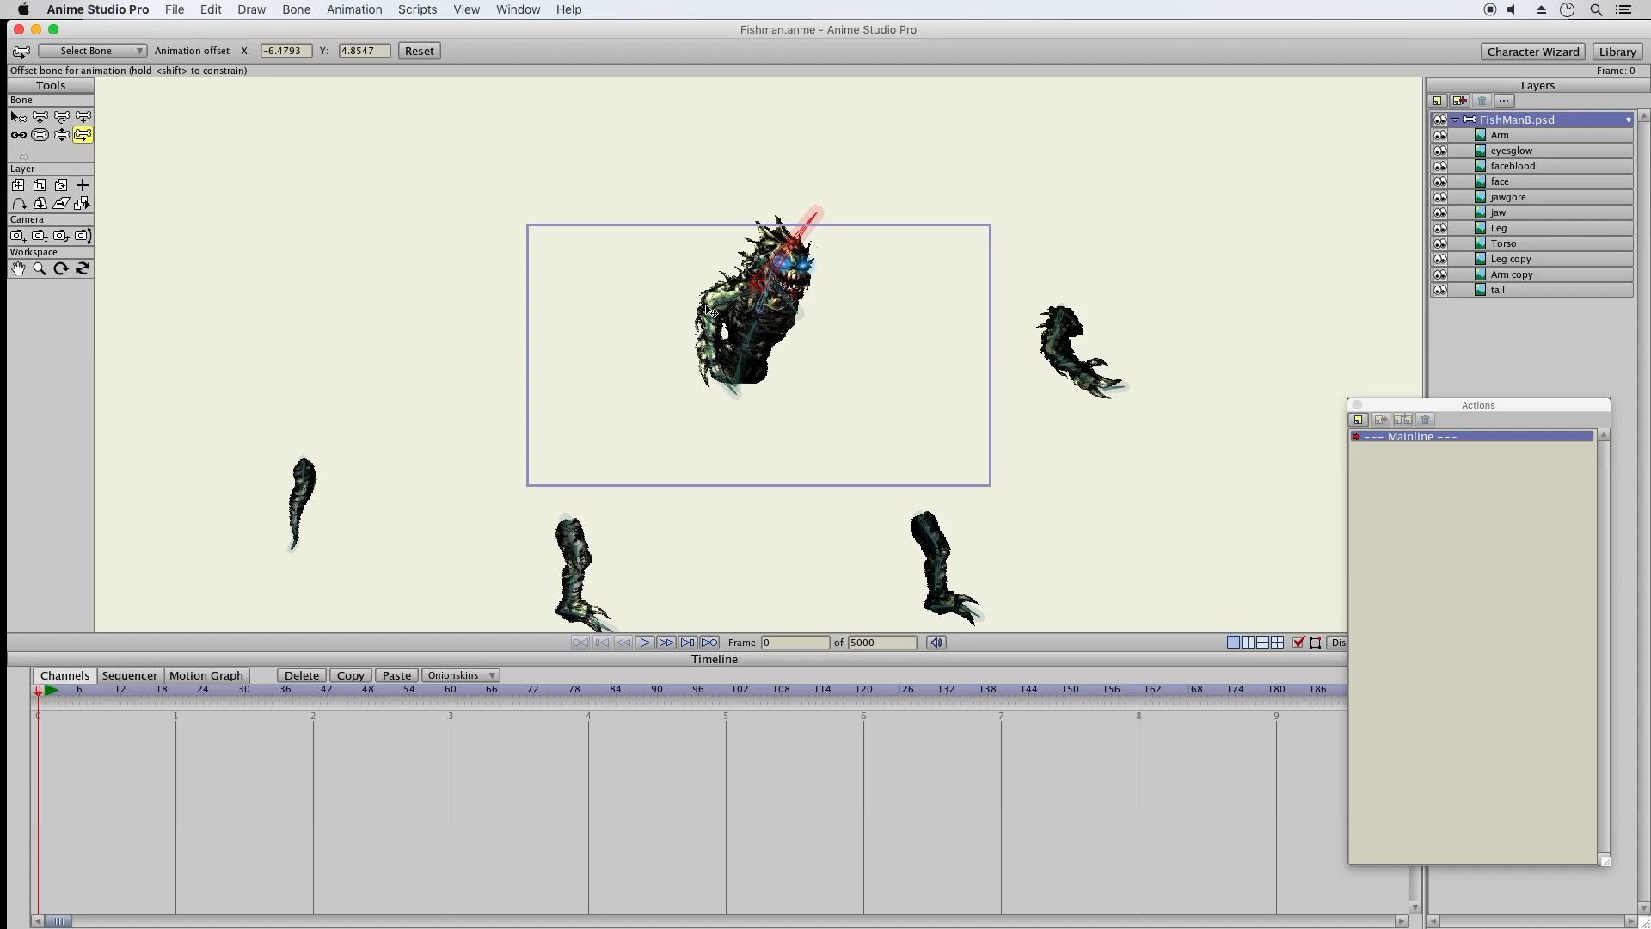
pyautogui.moveTo(736, 296); pyautogui.dragTo(733, 304)
# Offset the root bones of the Arm copy, both legs and the tail onto the torso, with the Leg about X 8.33, Y -5.68
pyautogui.moveTo(1111, 323); pyautogui.dragTo(778, 318)
pyautogui.moveTo(585, 534); pyautogui.dragTo(730, 382)
pyautogui.moveTo(932, 536); pyautogui.dragTo(777, 354)
pyautogui.click(301, 471)
pyautogui.moveTo(300, 471); pyautogui.dragTo(741, 386)
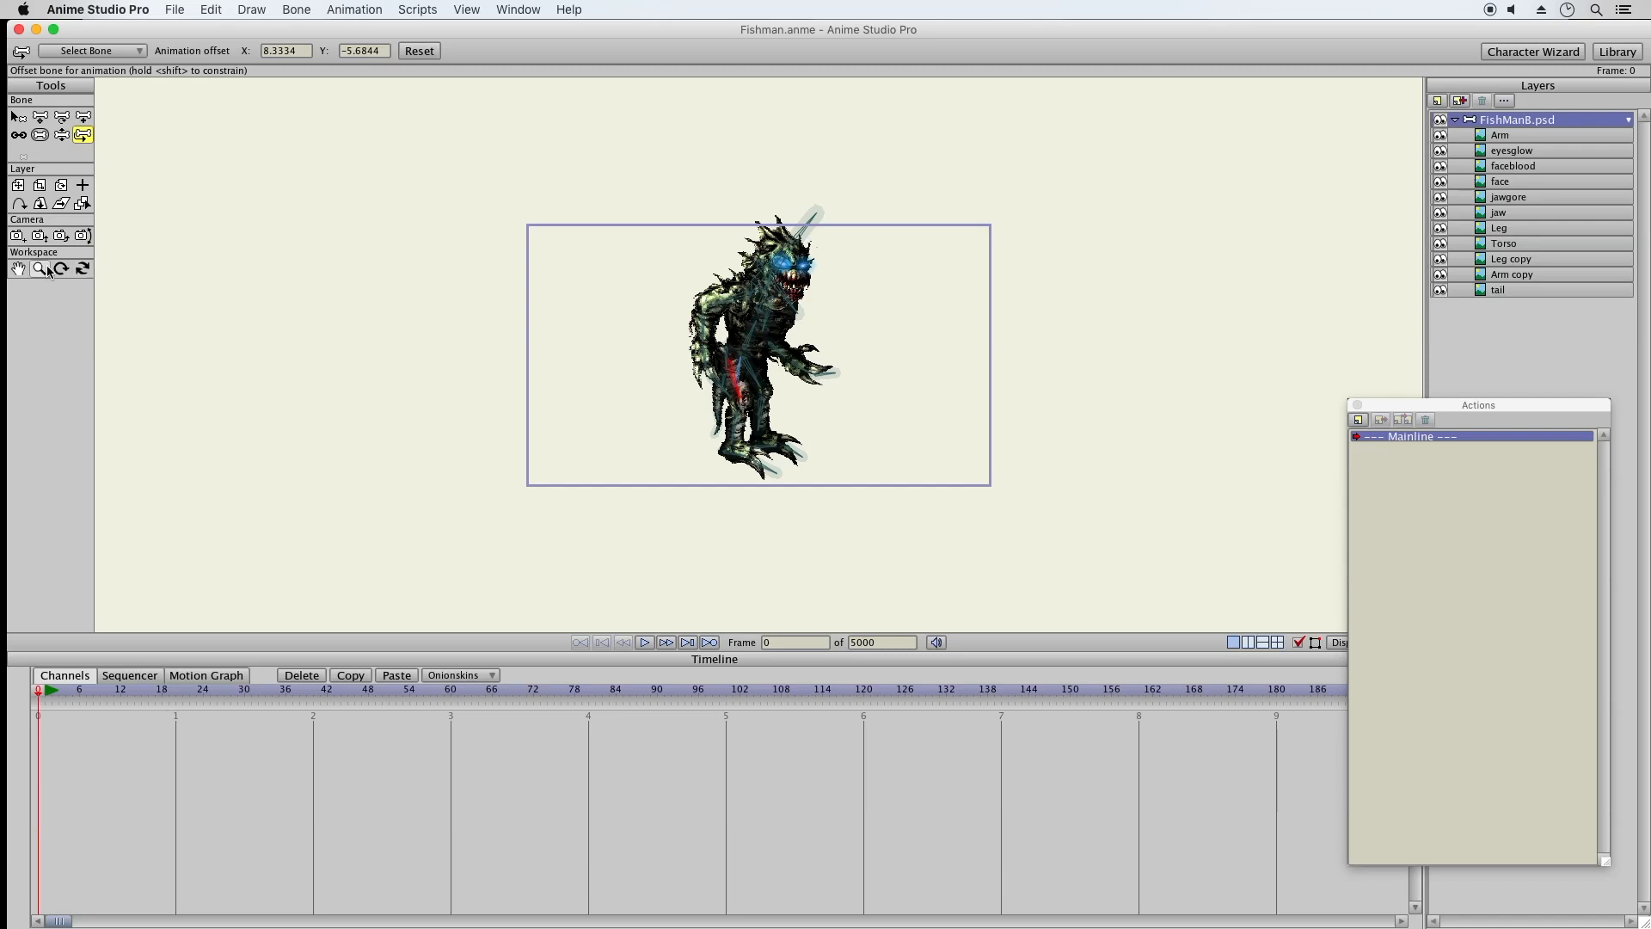
# Track the camera to about Y 1.189 and set its zoom to about 147.4
pyautogui.click(39, 235)
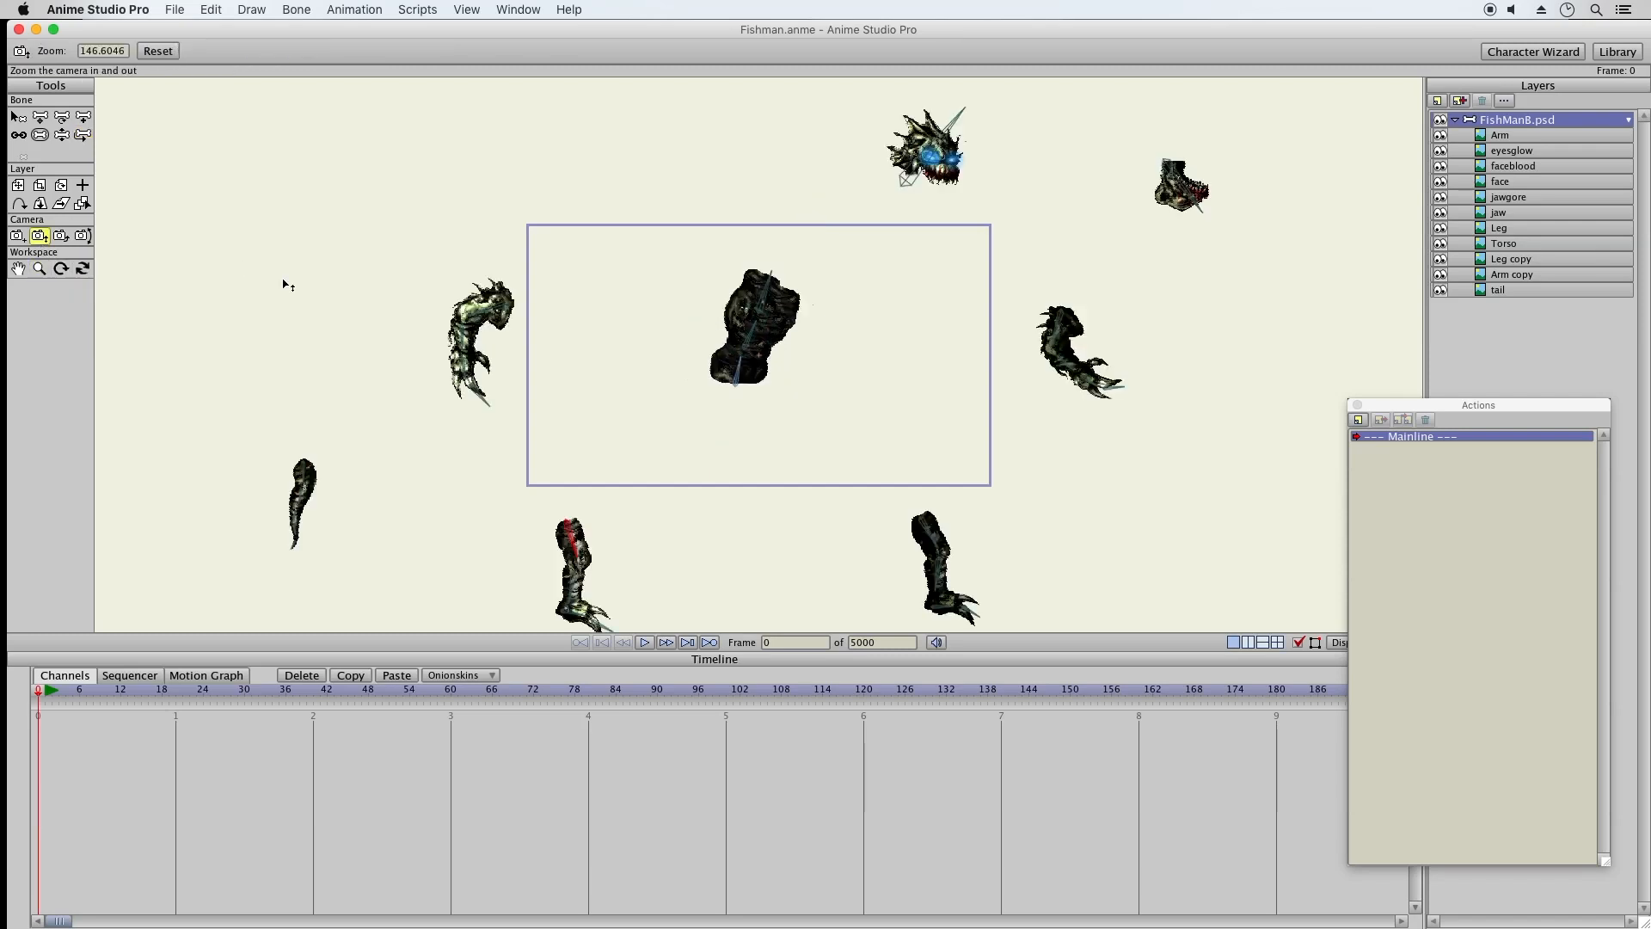
pyautogui.click(18, 235)
pyautogui.moveTo(619, 306); pyautogui.dragTo(619, 473)
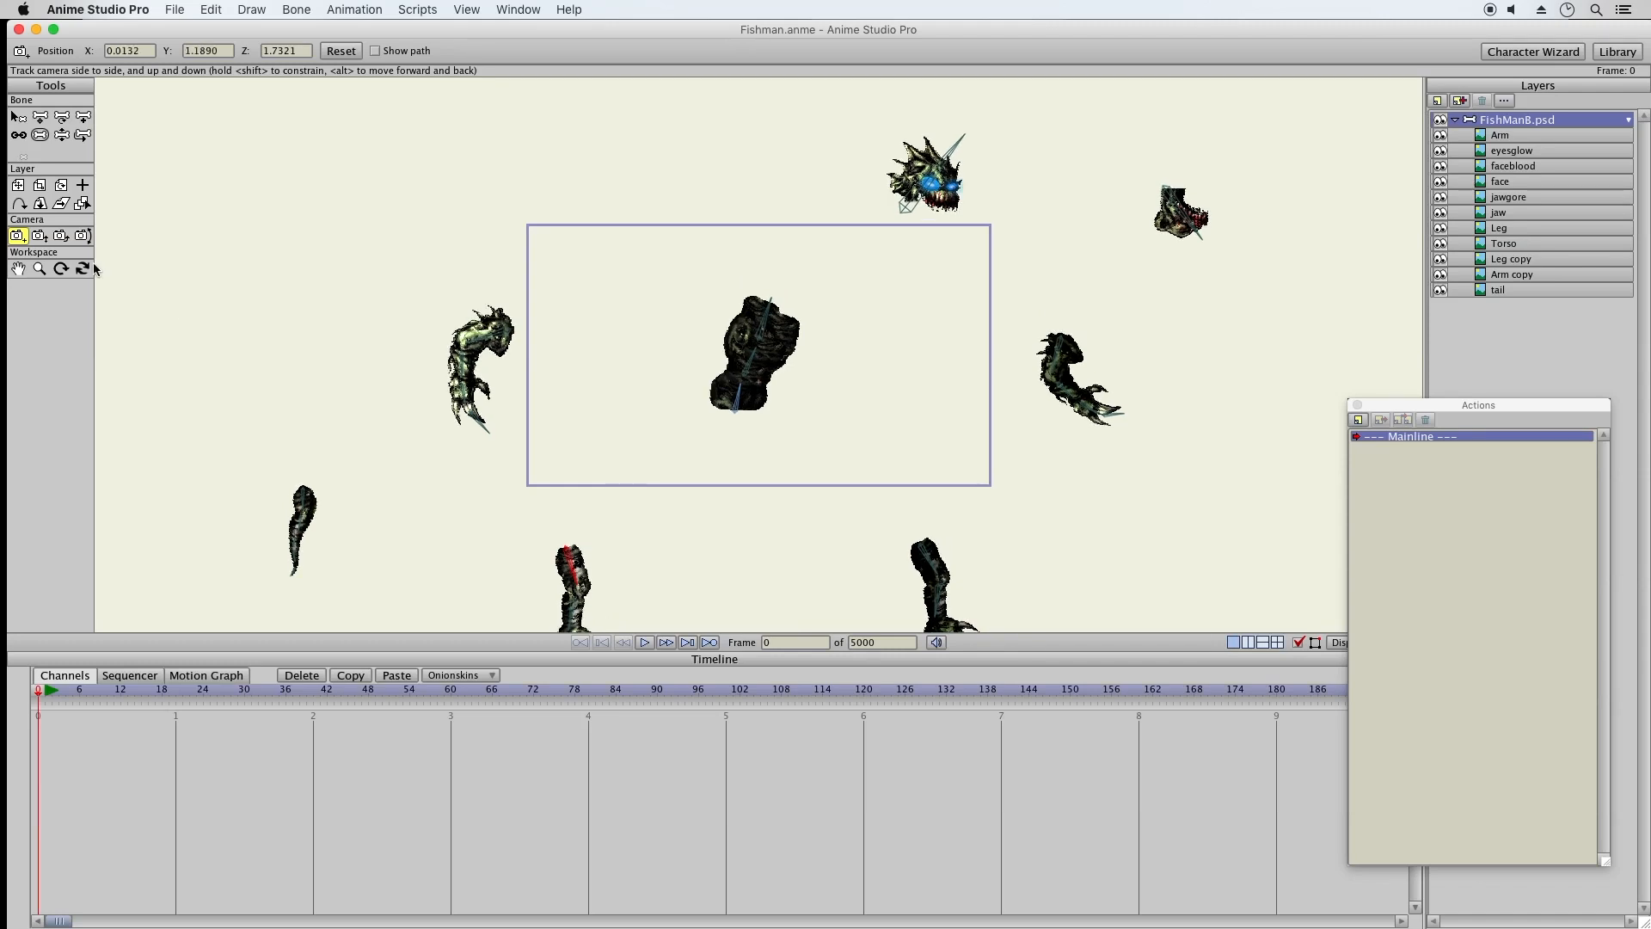
pyautogui.click(41, 237)
pyautogui.moveTo(508, 284); pyautogui.dragTo(469, 289)
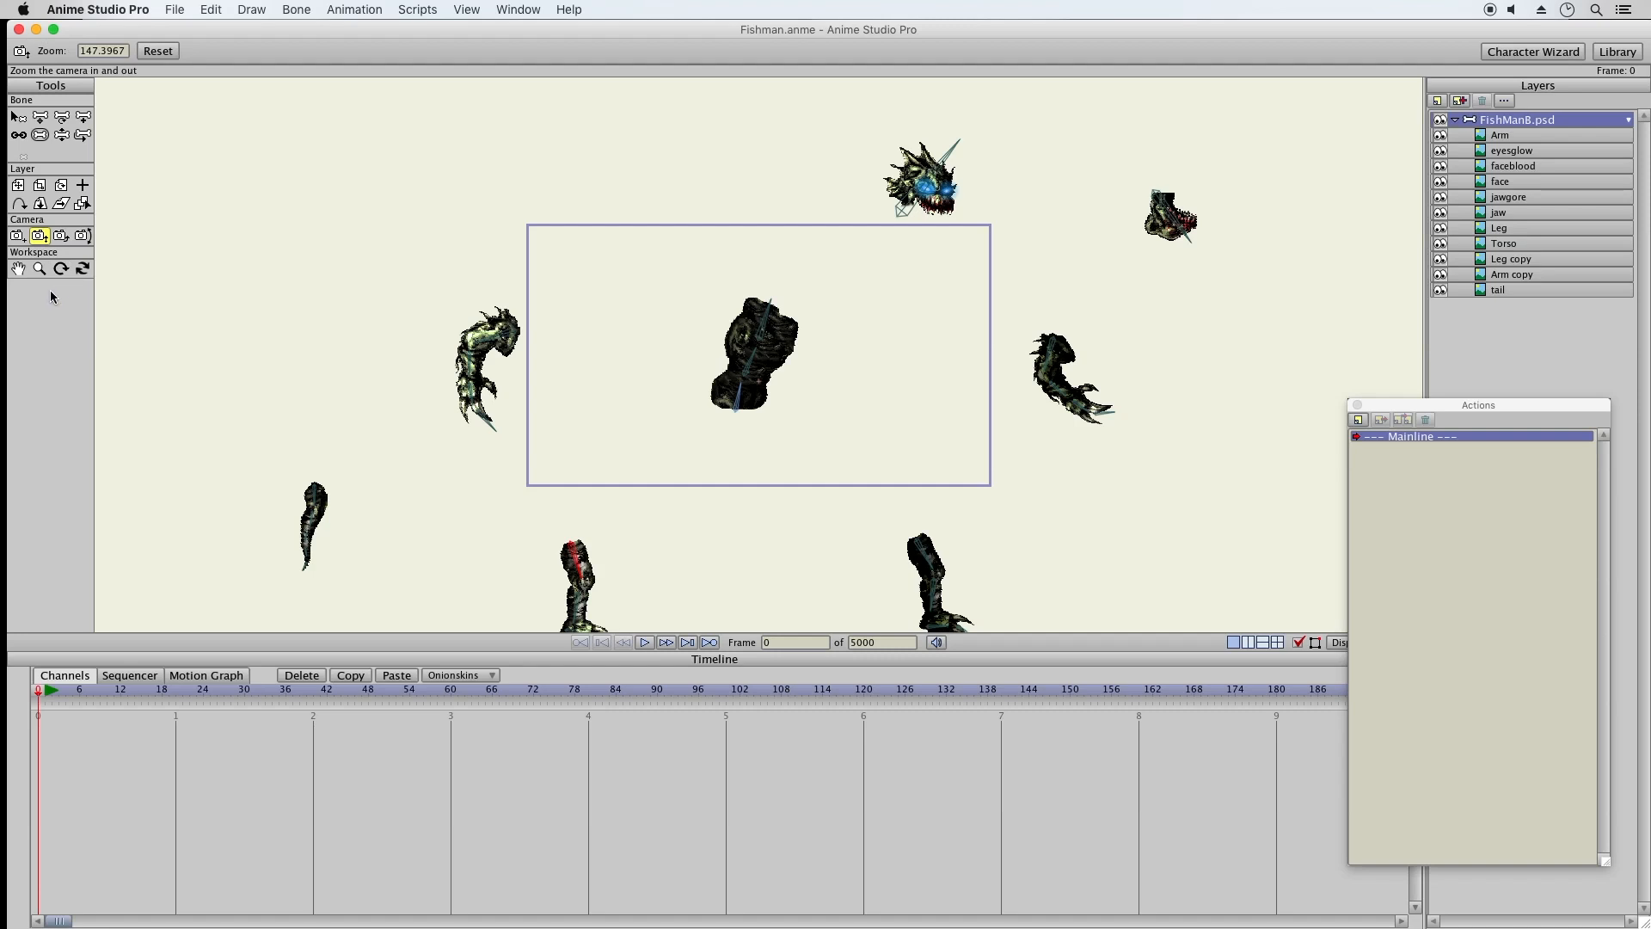
# Test the assembled rig with Manipulate Bones by swinging the near arm down and outward and raising the far arm
pyautogui.click(18, 185)
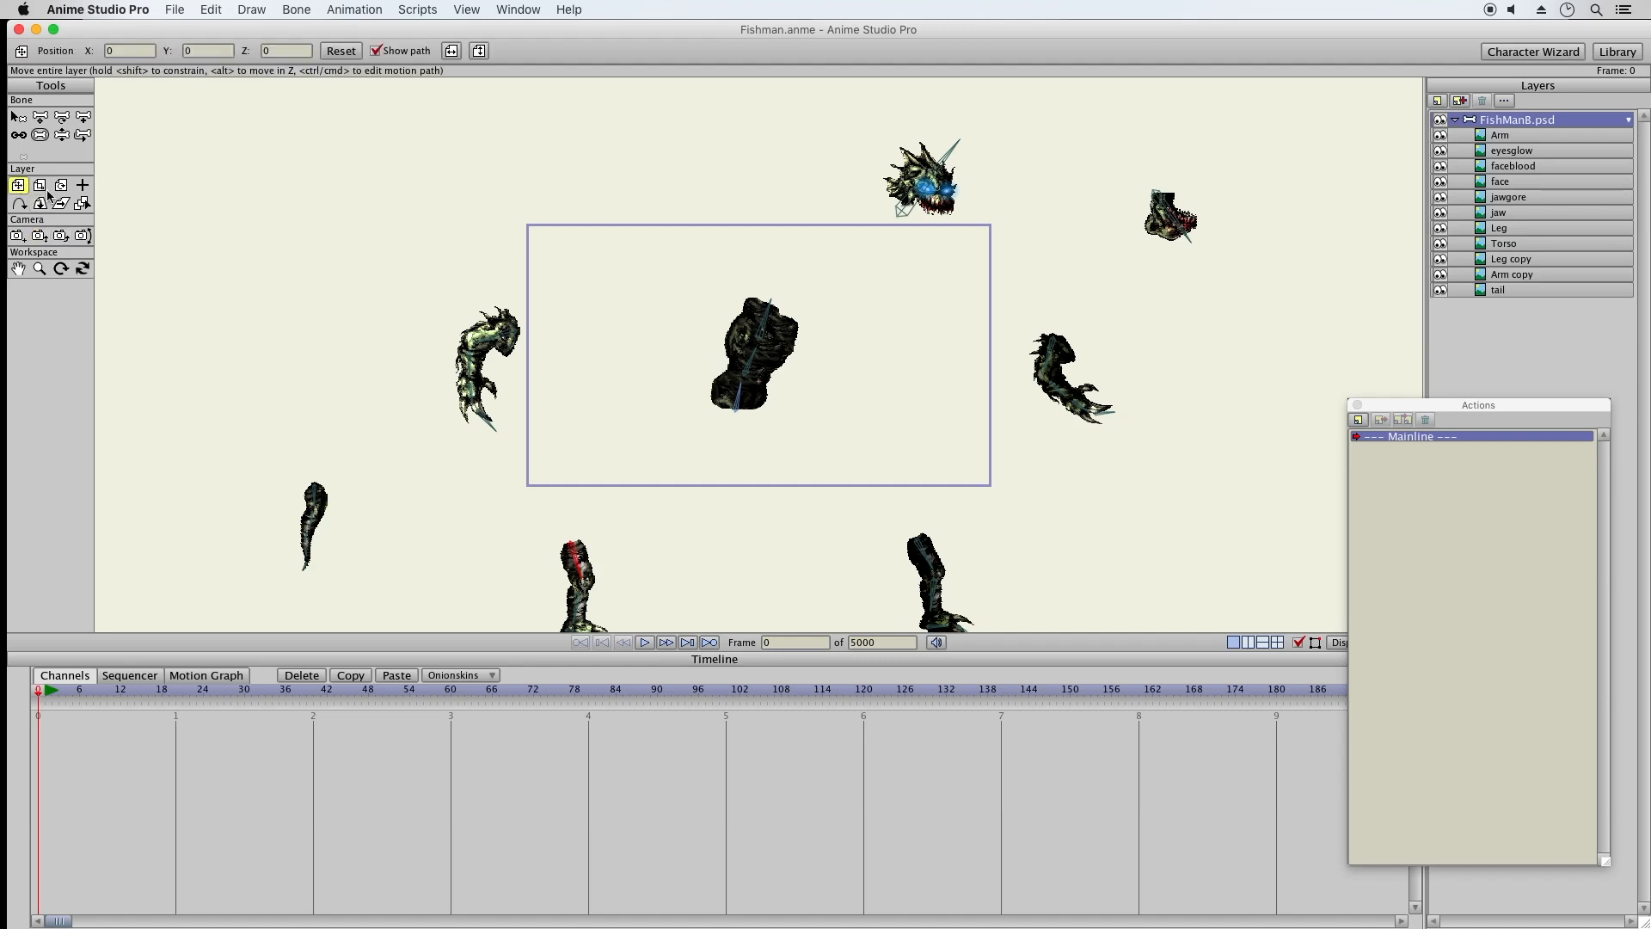
pyautogui.click(61, 135)
pyautogui.click(40, 268)
pyautogui.moveTo(496, 365); pyautogui.dragTo(720, 290)
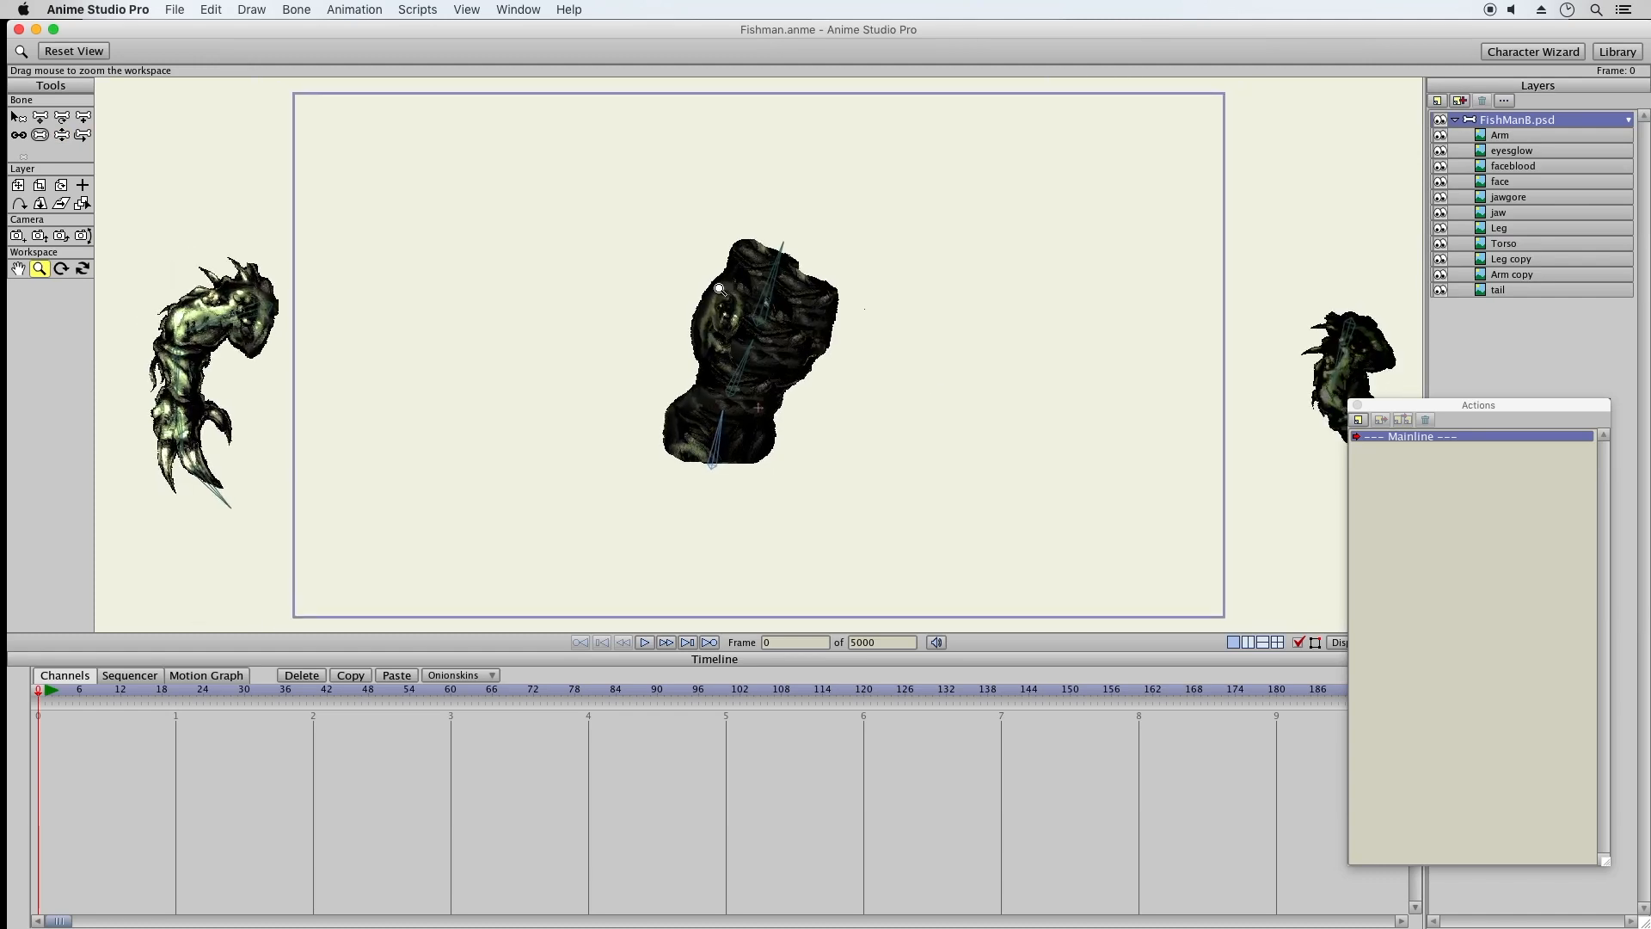
pyautogui.click(61, 135)
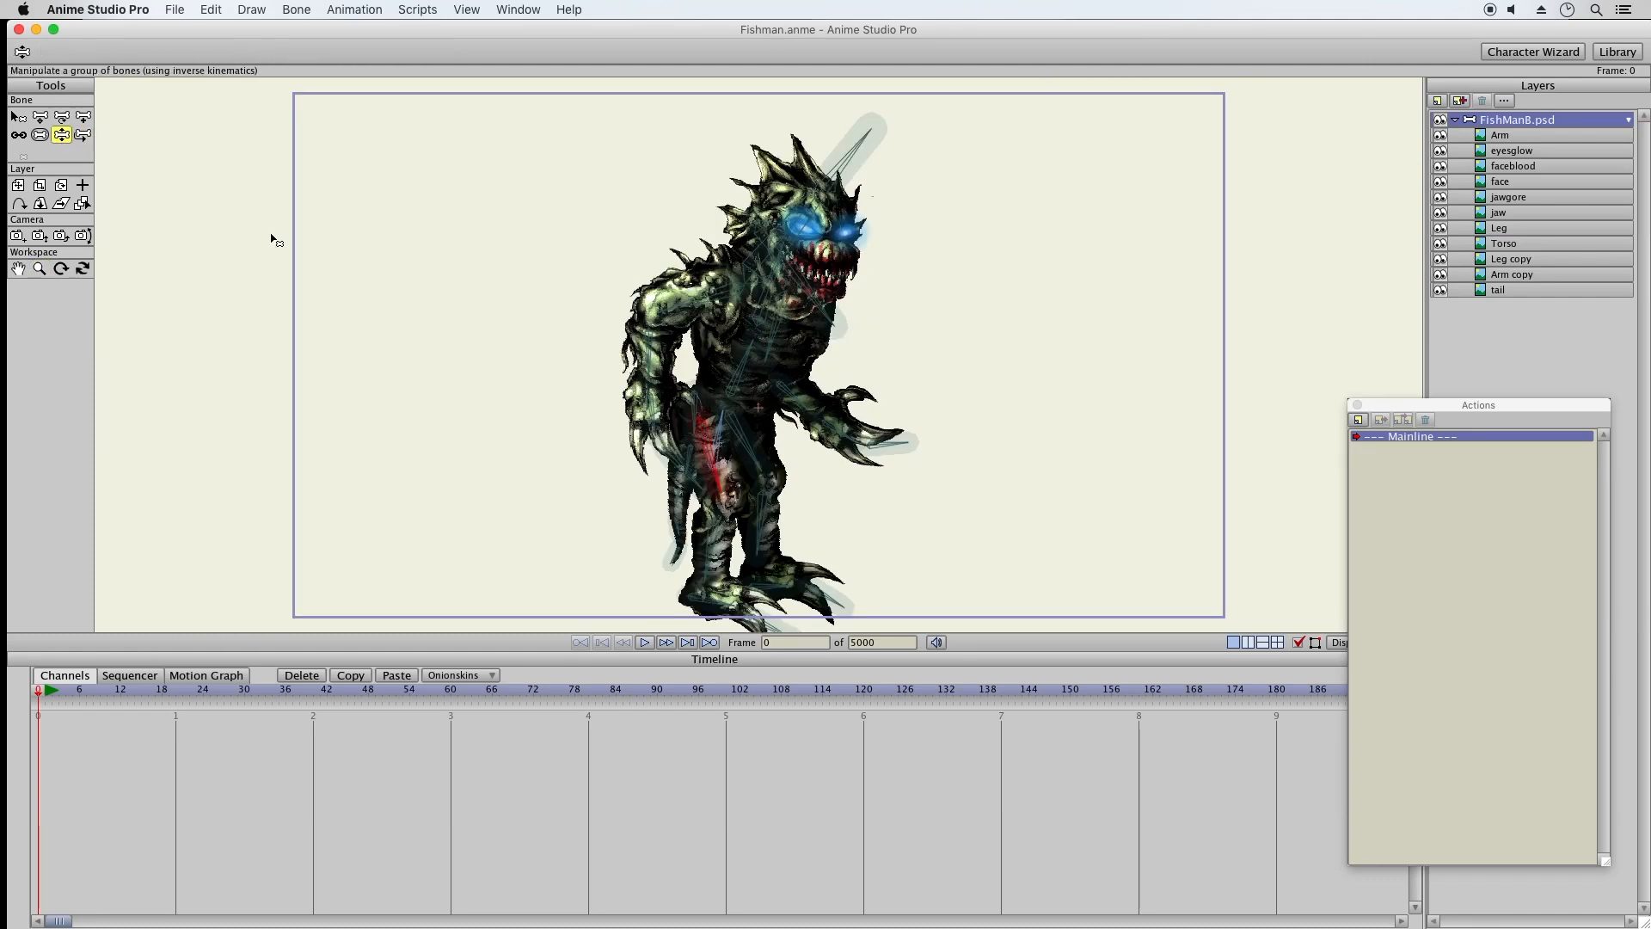
pyautogui.moveTo(733, 308); pyautogui.dragTo(564, 432)
pyautogui.moveTo(839, 402); pyautogui.dragTo(874, 337)
# Test the torso, head and jaw bones by straightening the torso backward, tilting the head and moving the jaw
pyautogui.moveTo(766, 327); pyautogui.dragTo(647, 254)
pyautogui.moveTo(725, 164)
pyautogui.mouseDown()
pyautogui.moveTo(791, 214)
pyautogui.moveTo(755, 167)
pyautogui.mouseUp()
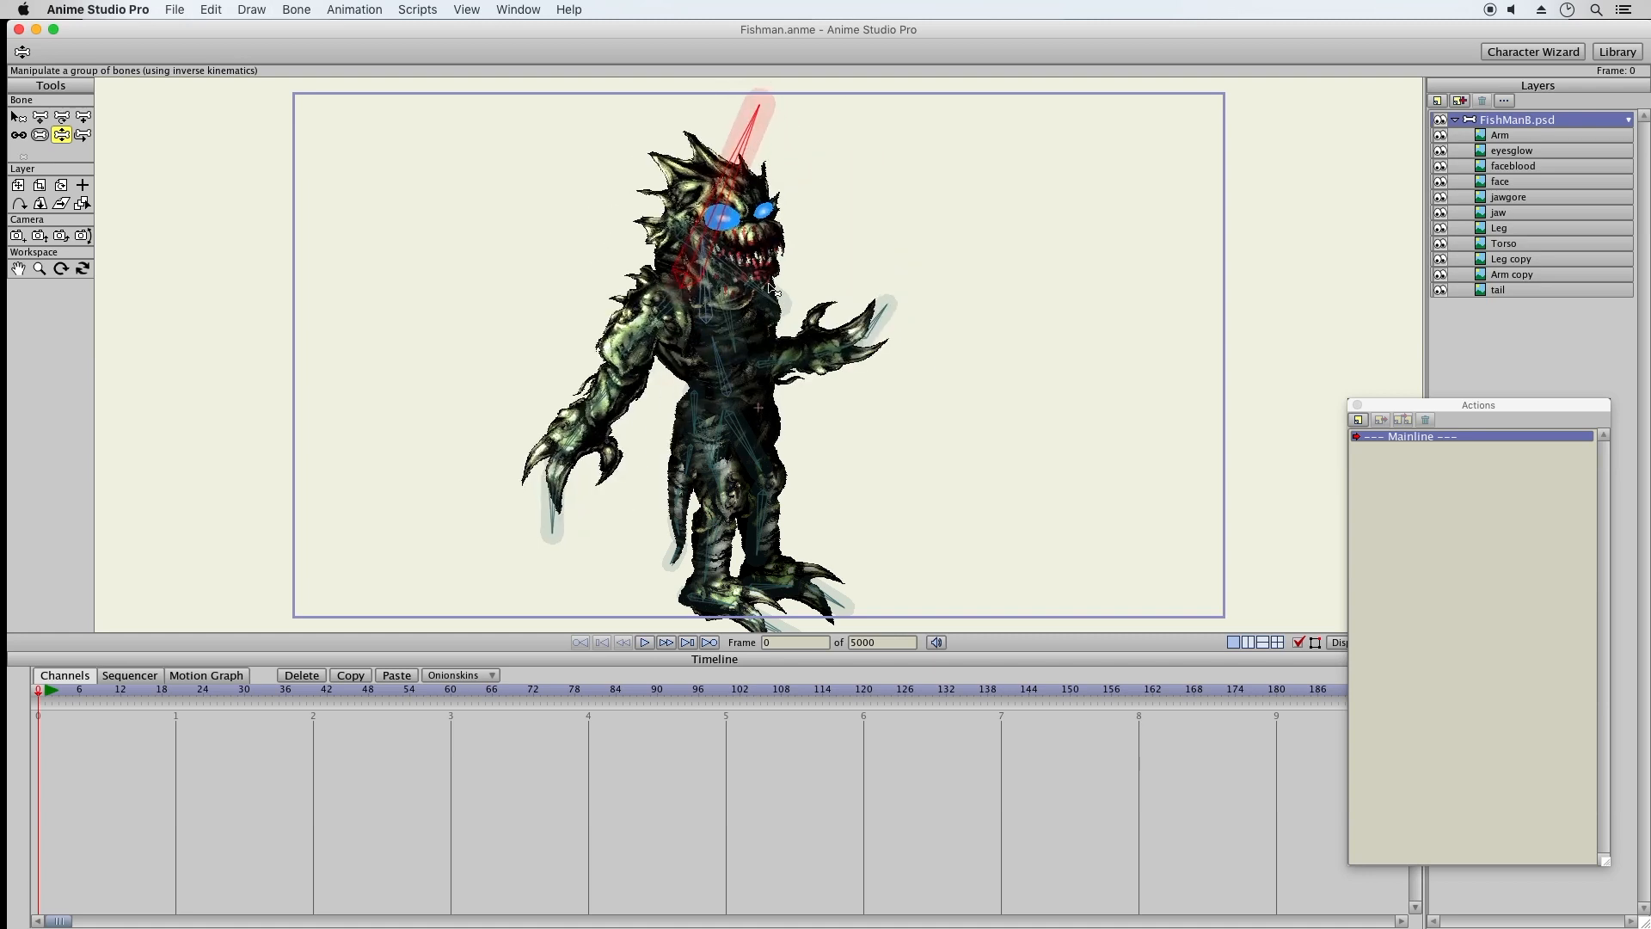
pyautogui.moveTo(748, 323); pyautogui.dragTo(798, 243)
pyautogui.moveTo(662, 138); pyautogui.dragTo(746, 153)
# Test the leg and tail bones by spreading the legs into a stride and lifting the tail behind the body
pyautogui.moveTo(714, 546); pyautogui.dragTo(812, 542)
pyautogui.click(693, 547)
pyautogui.moveTo(604, 579); pyautogui.dragTo(198, 464)
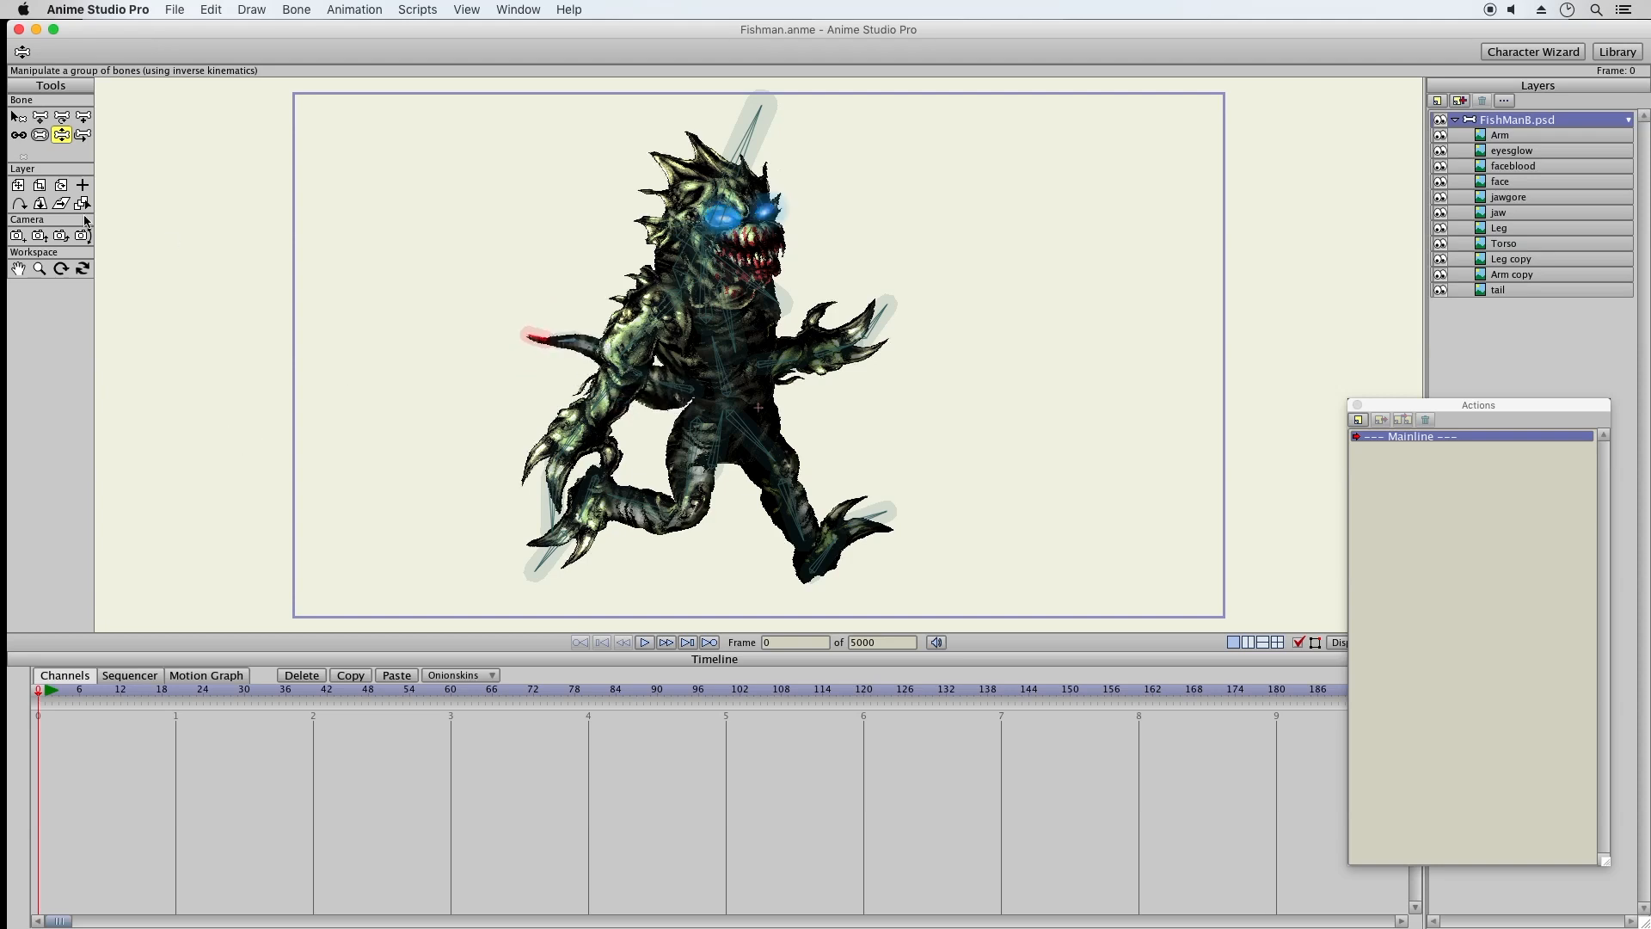
# Use Offset Bone to shift the tail slightly behind the legs and pull the Arm away from the torso to about X 1.49, Y -1.68
pyautogui.click(82, 135)
pyautogui.moveTo(697, 418); pyautogui.dragTo(707, 434)
pyautogui.moveTo(706, 285); pyautogui.dragTo(361, 272)
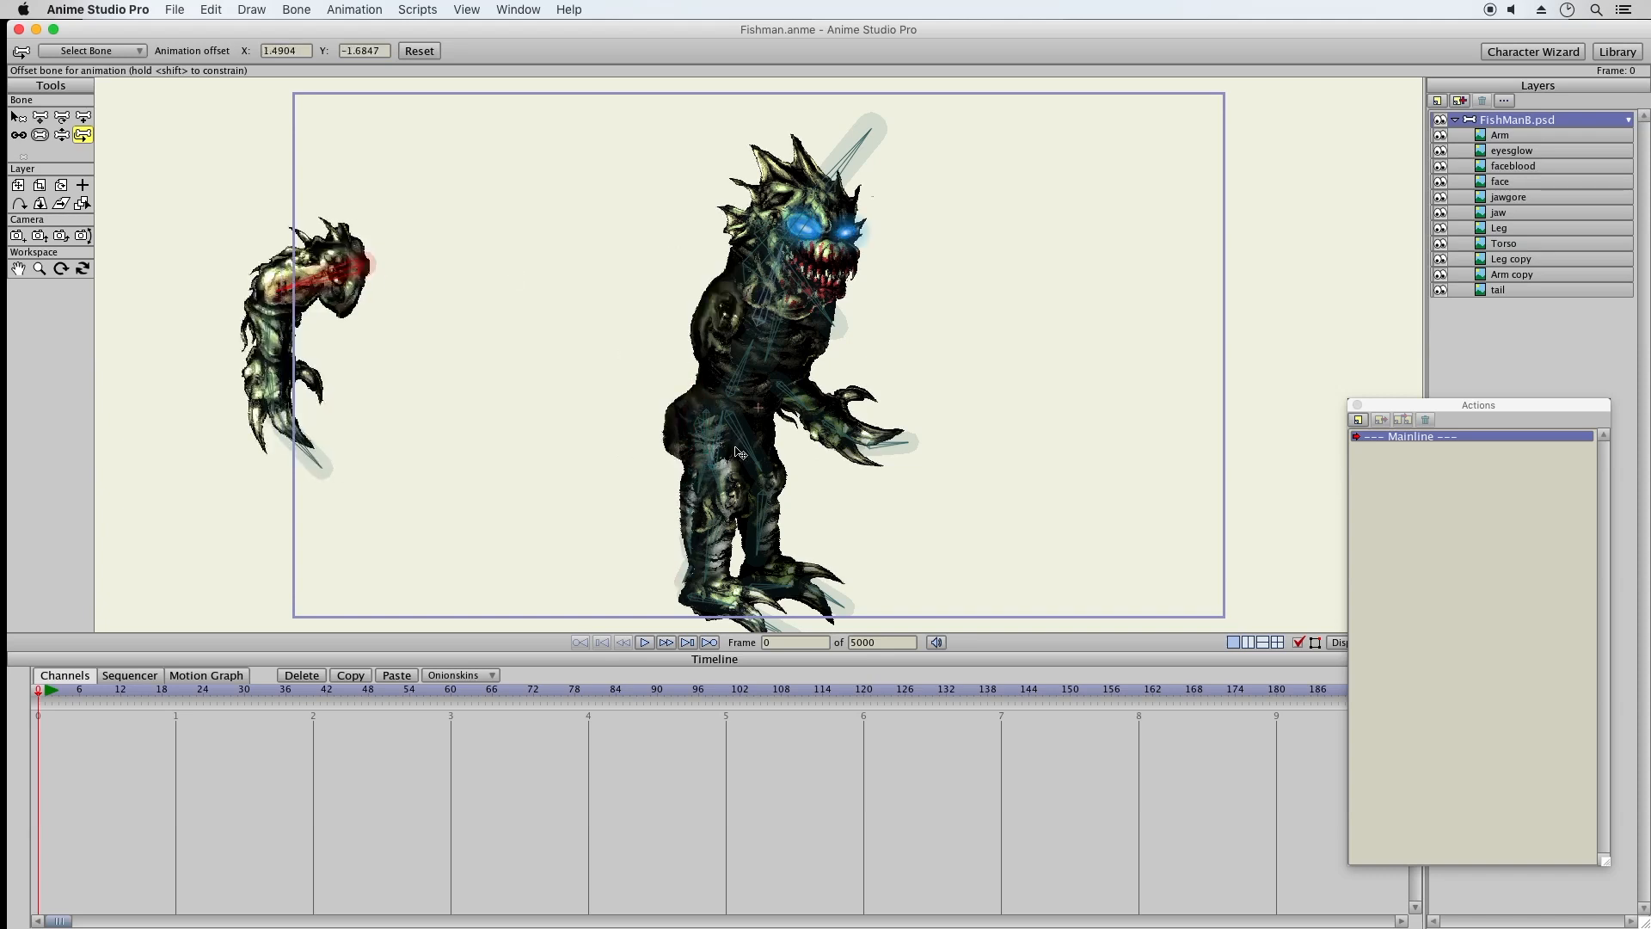
# Use Offset Bone to seat the far leg at the hip at about X 5.29, Y 9.03, shifting the near leg and tail slightly backward
pyautogui.moveTo(748, 449); pyautogui.dragTo(883, 506)
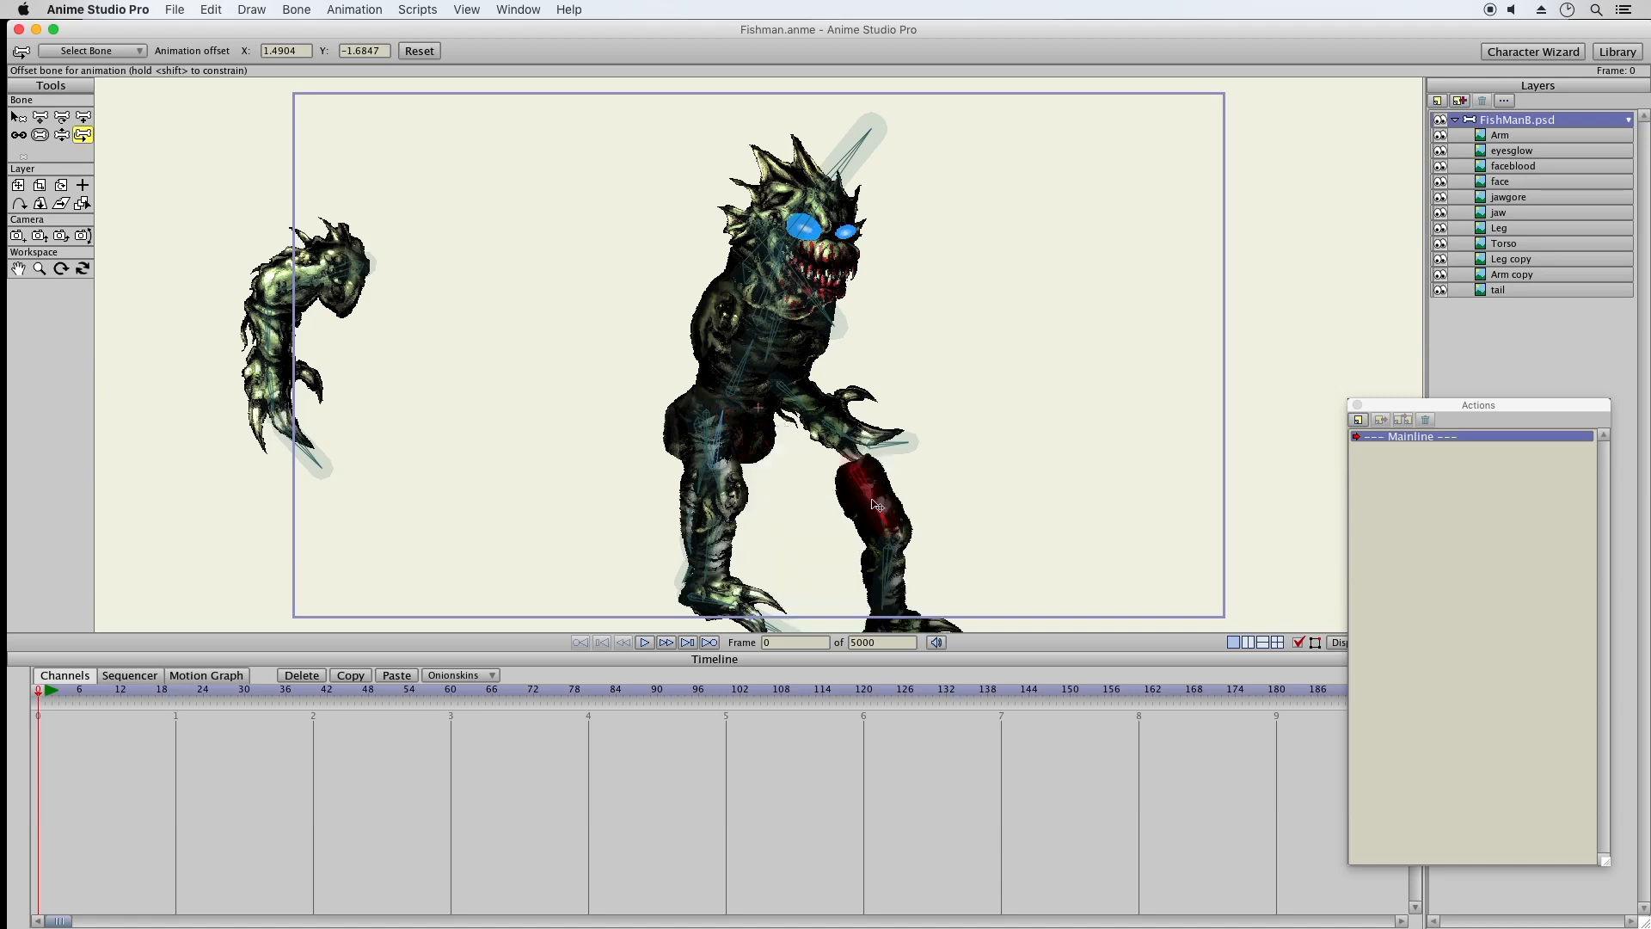
pyautogui.moveTo(727, 479)
pyautogui.mouseDown()
pyautogui.moveTo(734, 492)
pyautogui.moveTo(715, 474)
pyautogui.mouseUp()
pyautogui.moveTo(883, 500); pyautogui.dragTo(682, 421)
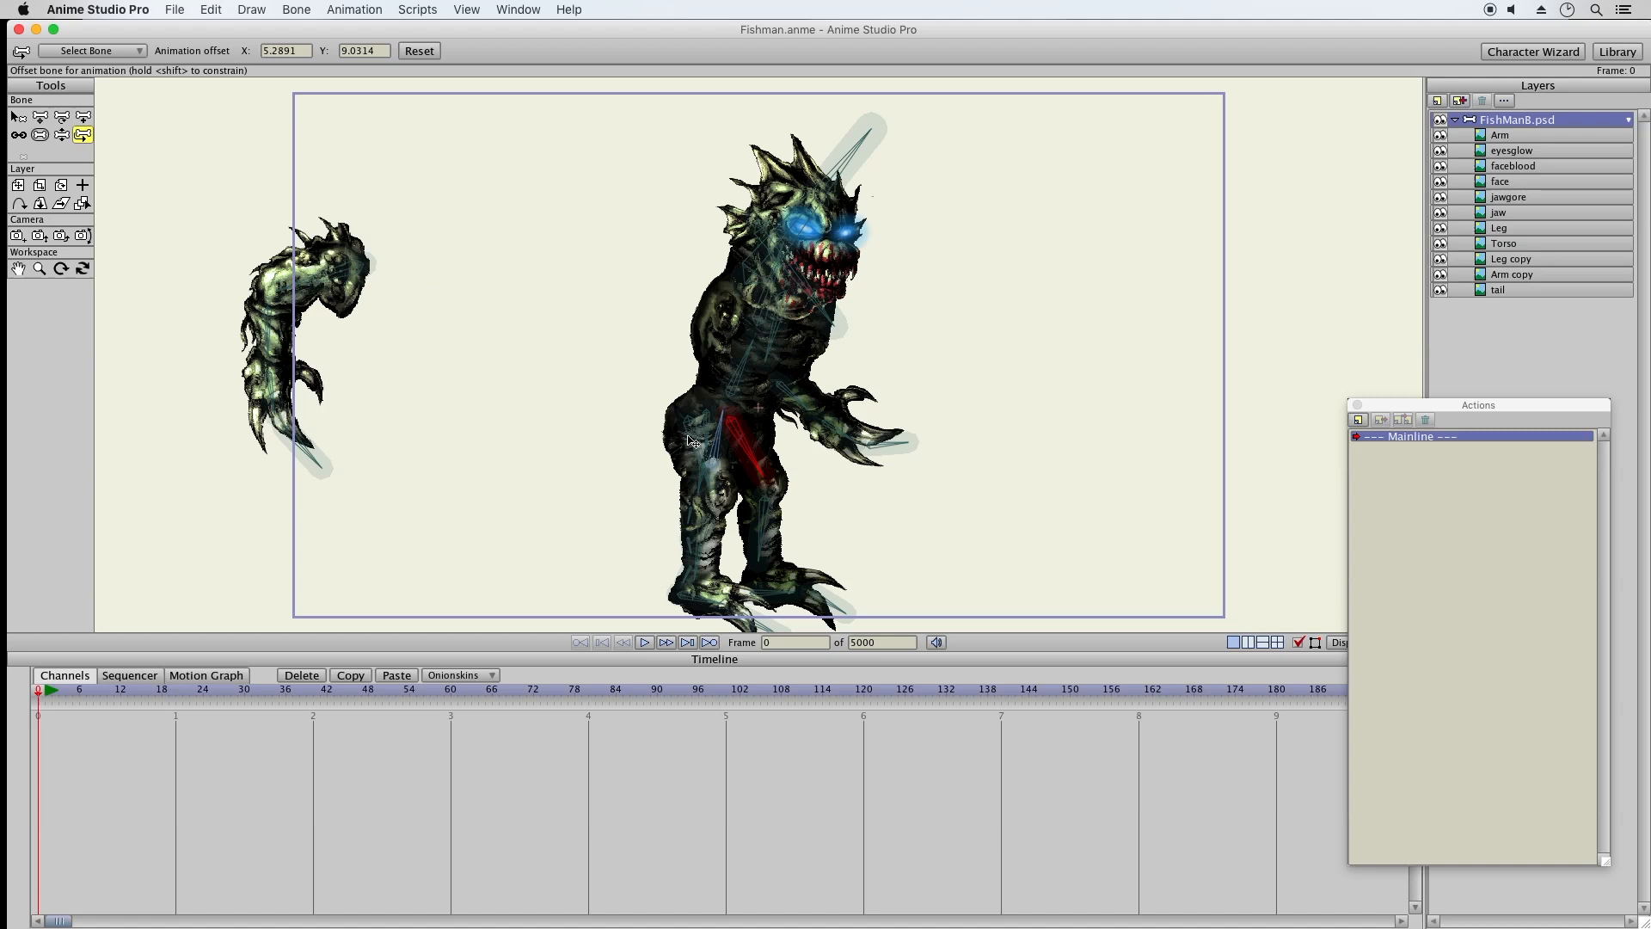
pyautogui.moveTo(705, 427)
pyautogui.mouseDown()
pyautogui.moveTo(667, 428)
pyautogui.moveTo(687, 431)
pyautogui.mouseUp()
# Offset the near arm back onto the shoulder at about X 3.24, Y -10.22, and undo the last bone offset made on the torso
pyautogui.click(375, 269)
pyautogui.moveTo(381, 272); pyautogui.dragTo(715, 314)
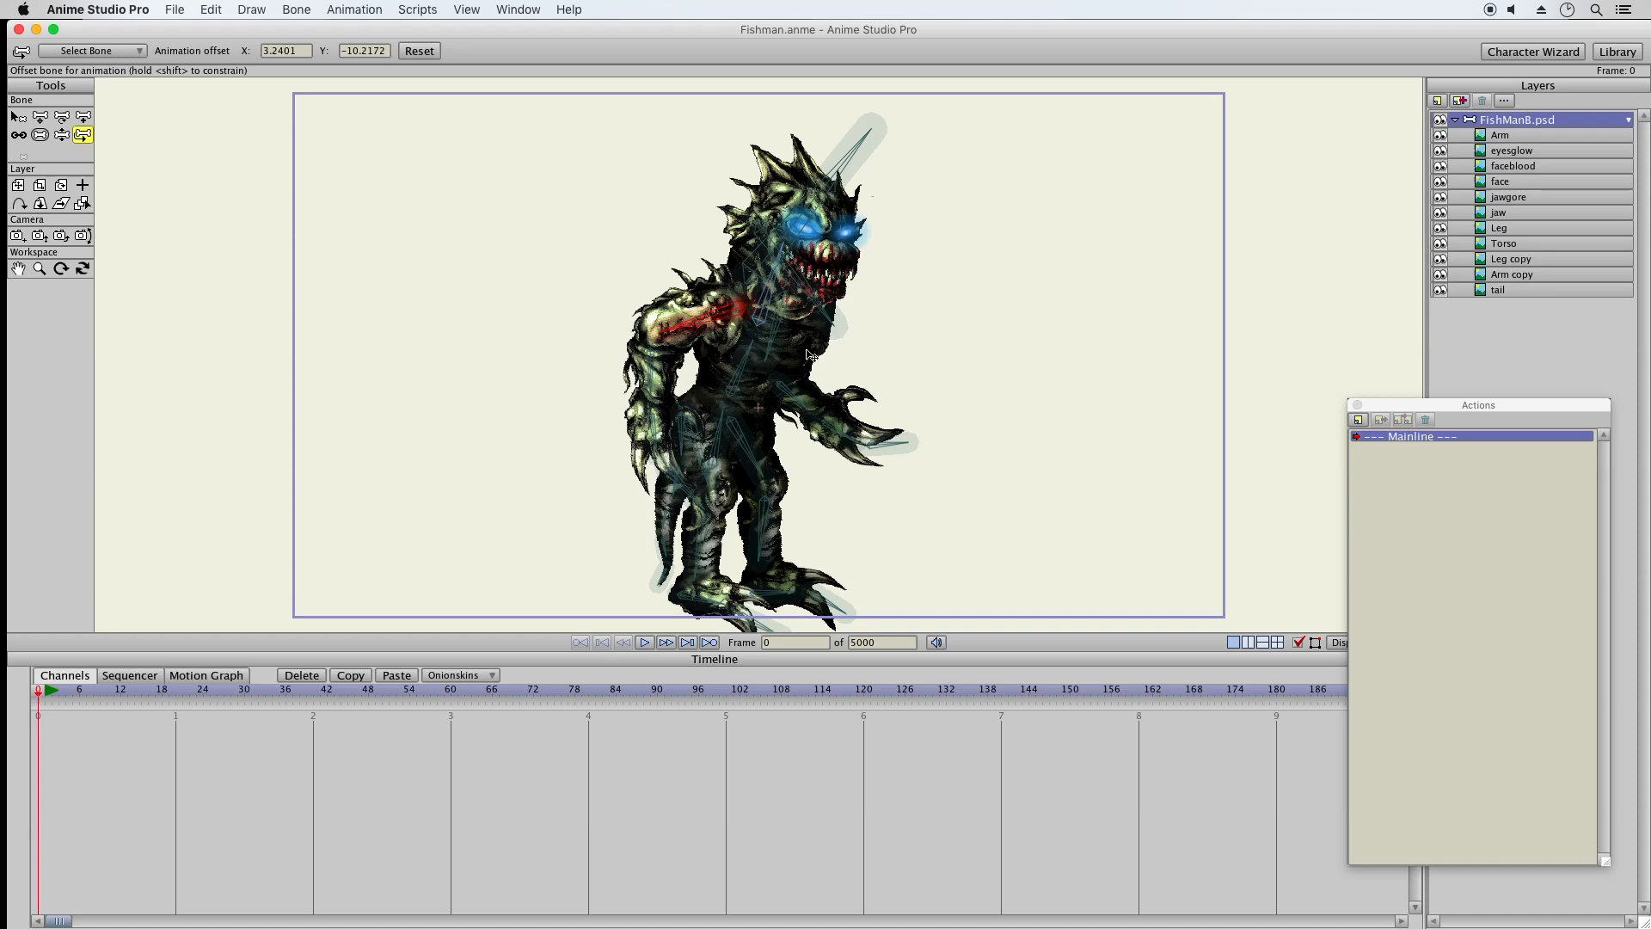
pyautogui.moveTo(779, 329); pyautogui.dragTo(793, 286)
pyautogui.click(211, 9)
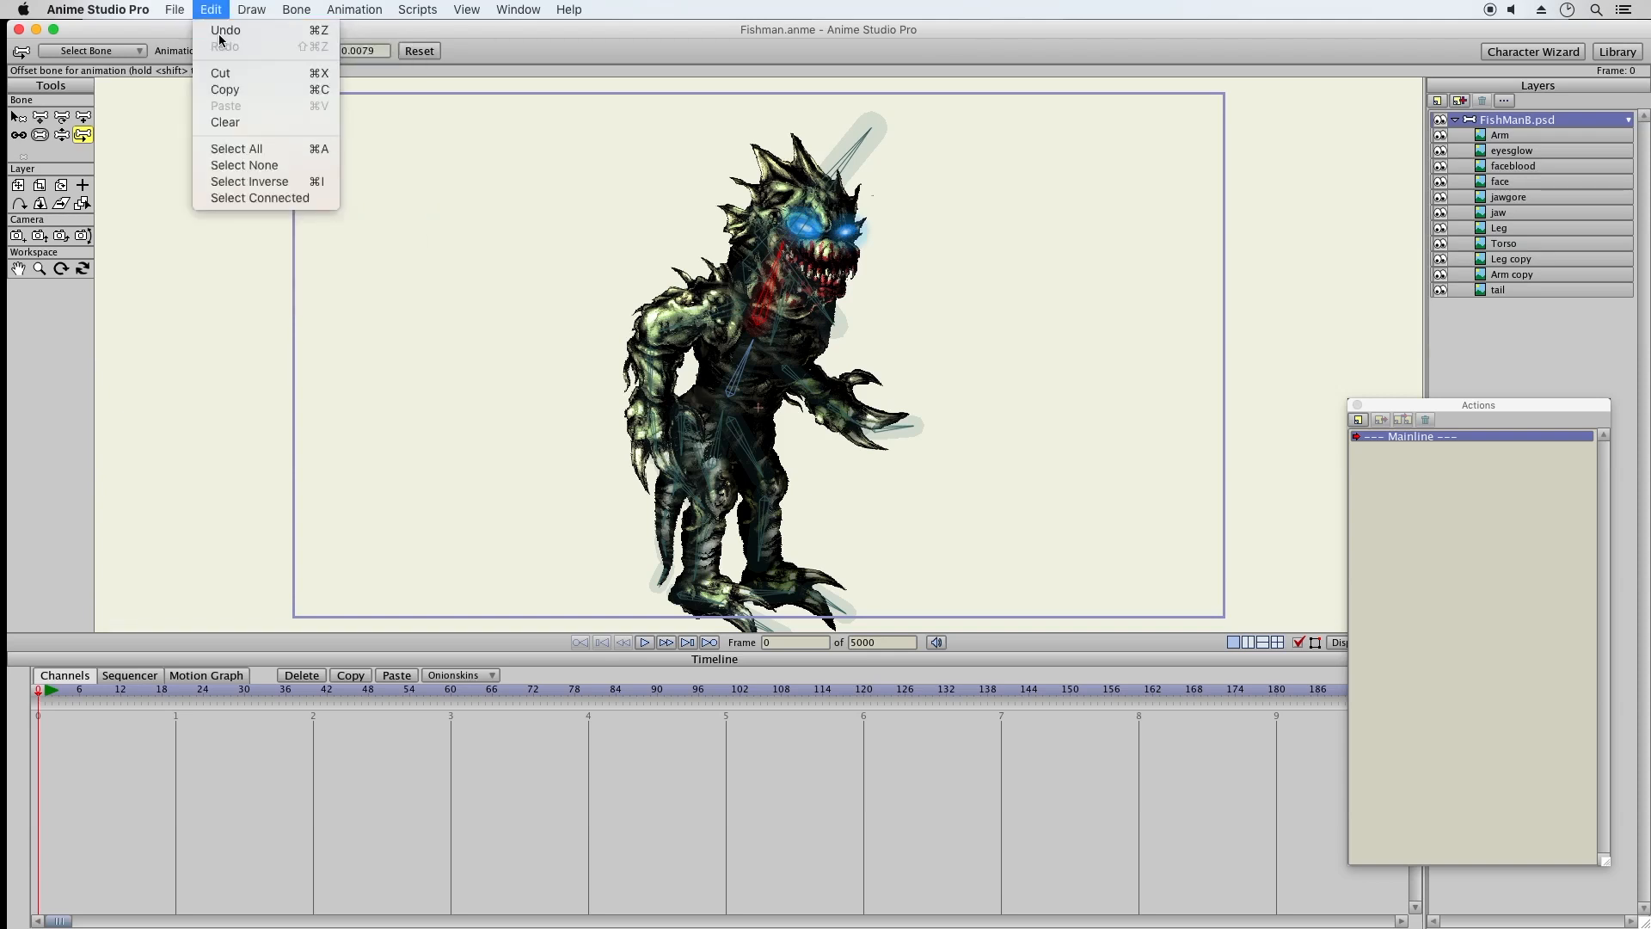
pyautogui.click(220, 35)
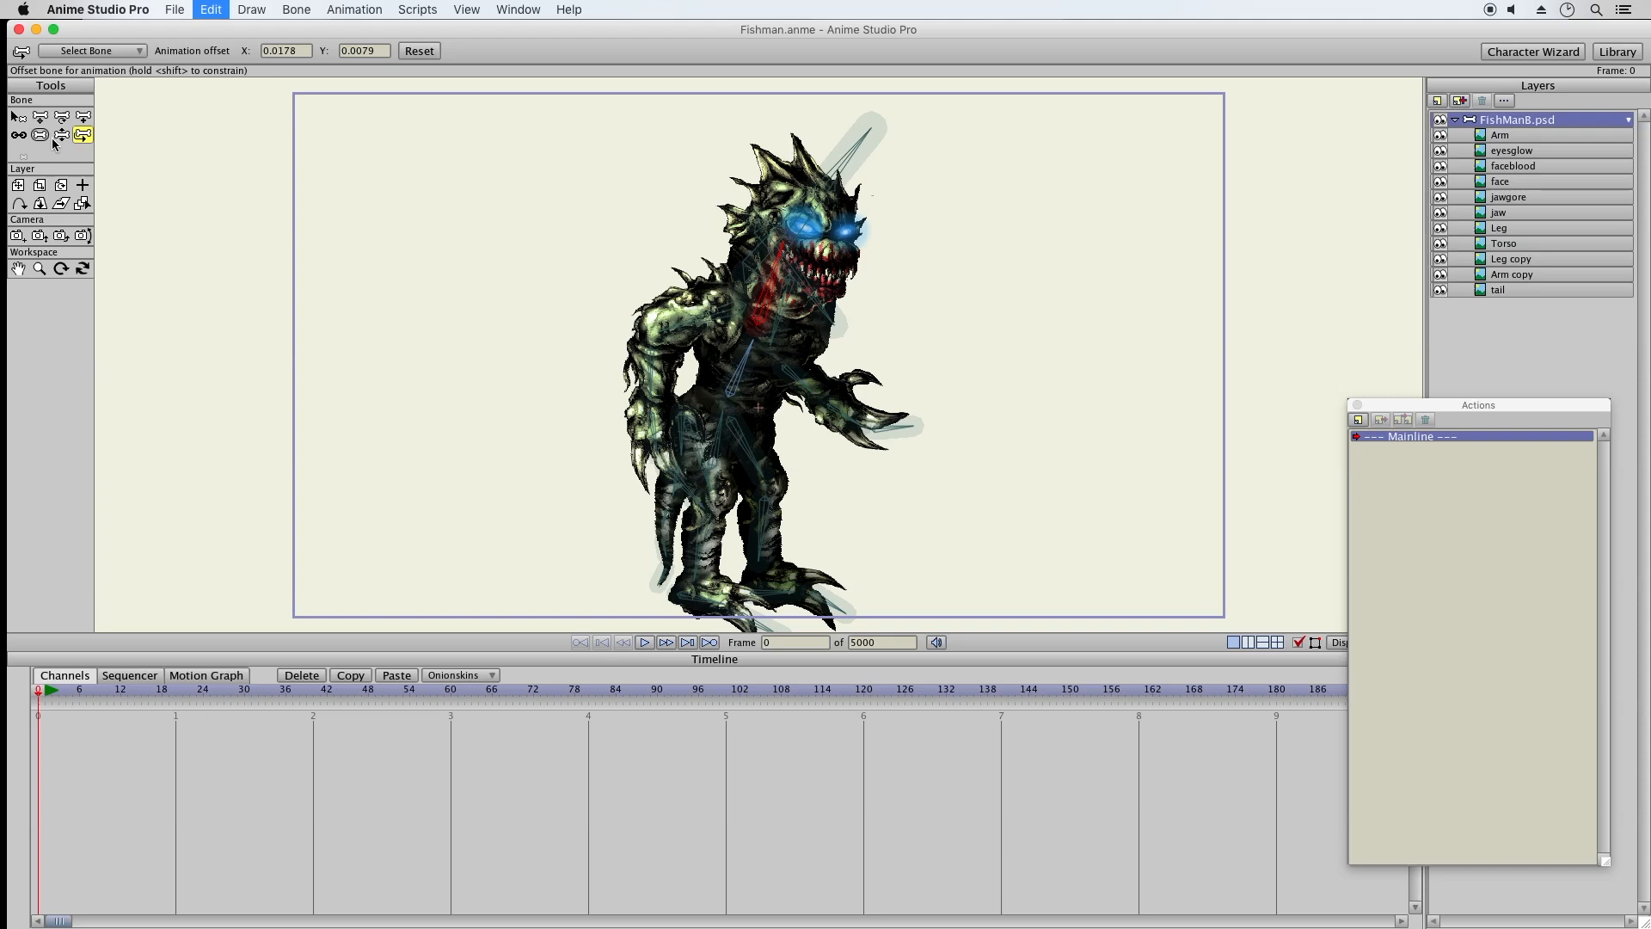
pyautogui.moveTo(695, 336); pyautogui.dragTo(756, 414)
# Clear the bone selection and compare the separated bone setup with the assembled pose
pyautogui.click(18, 117)
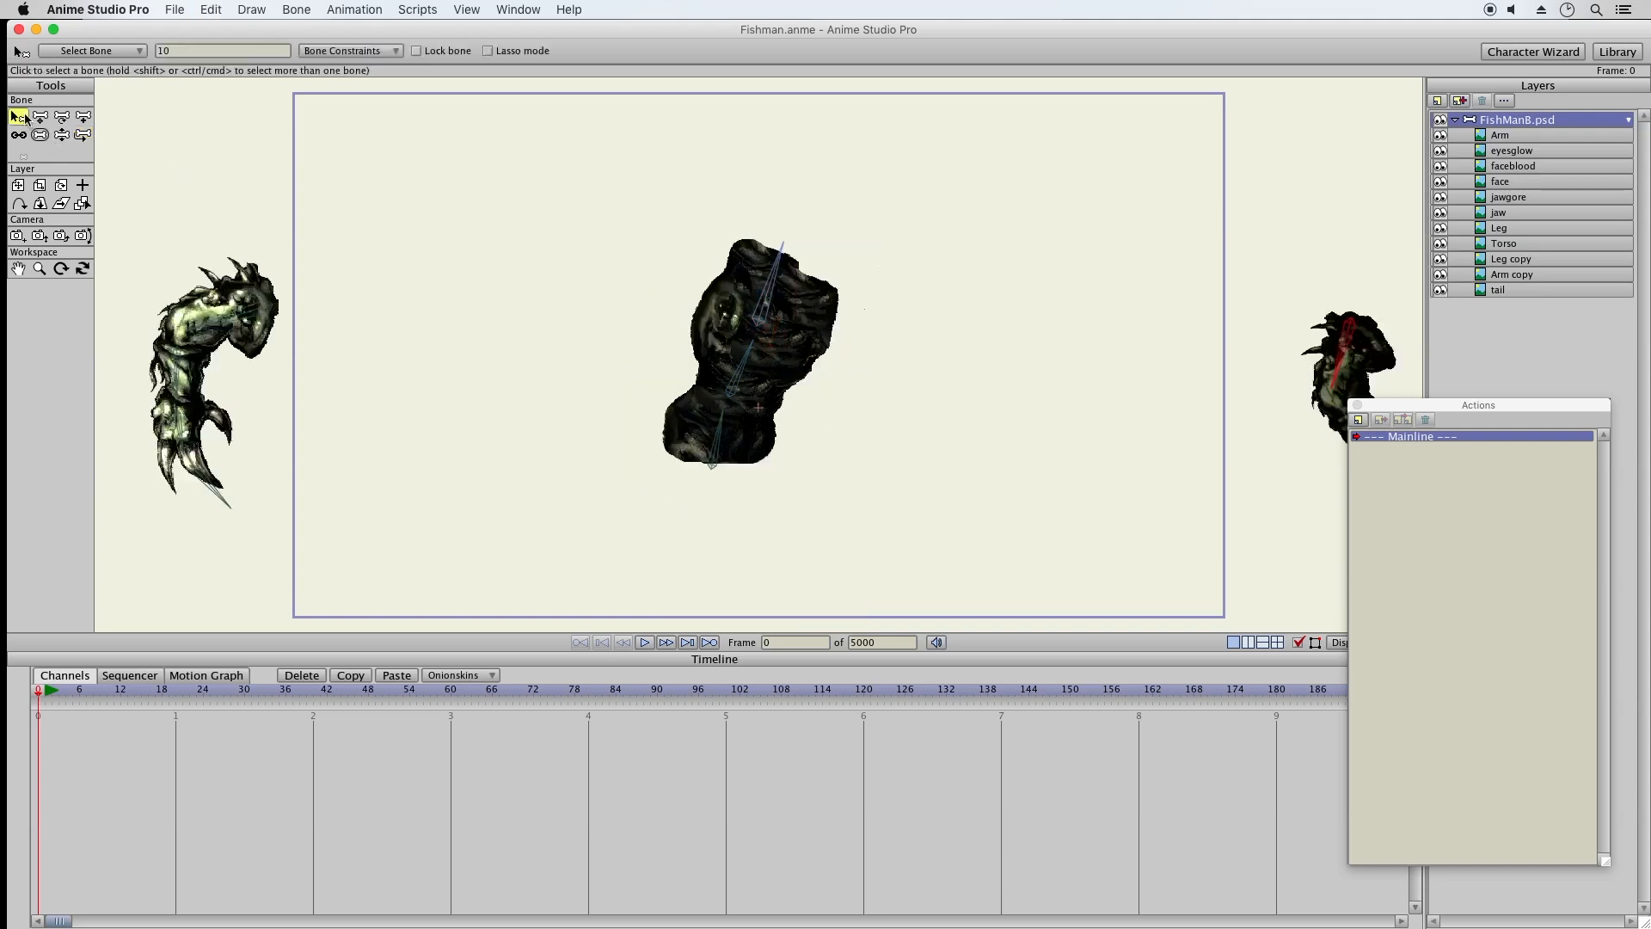
pyautogui.click(436, 214)
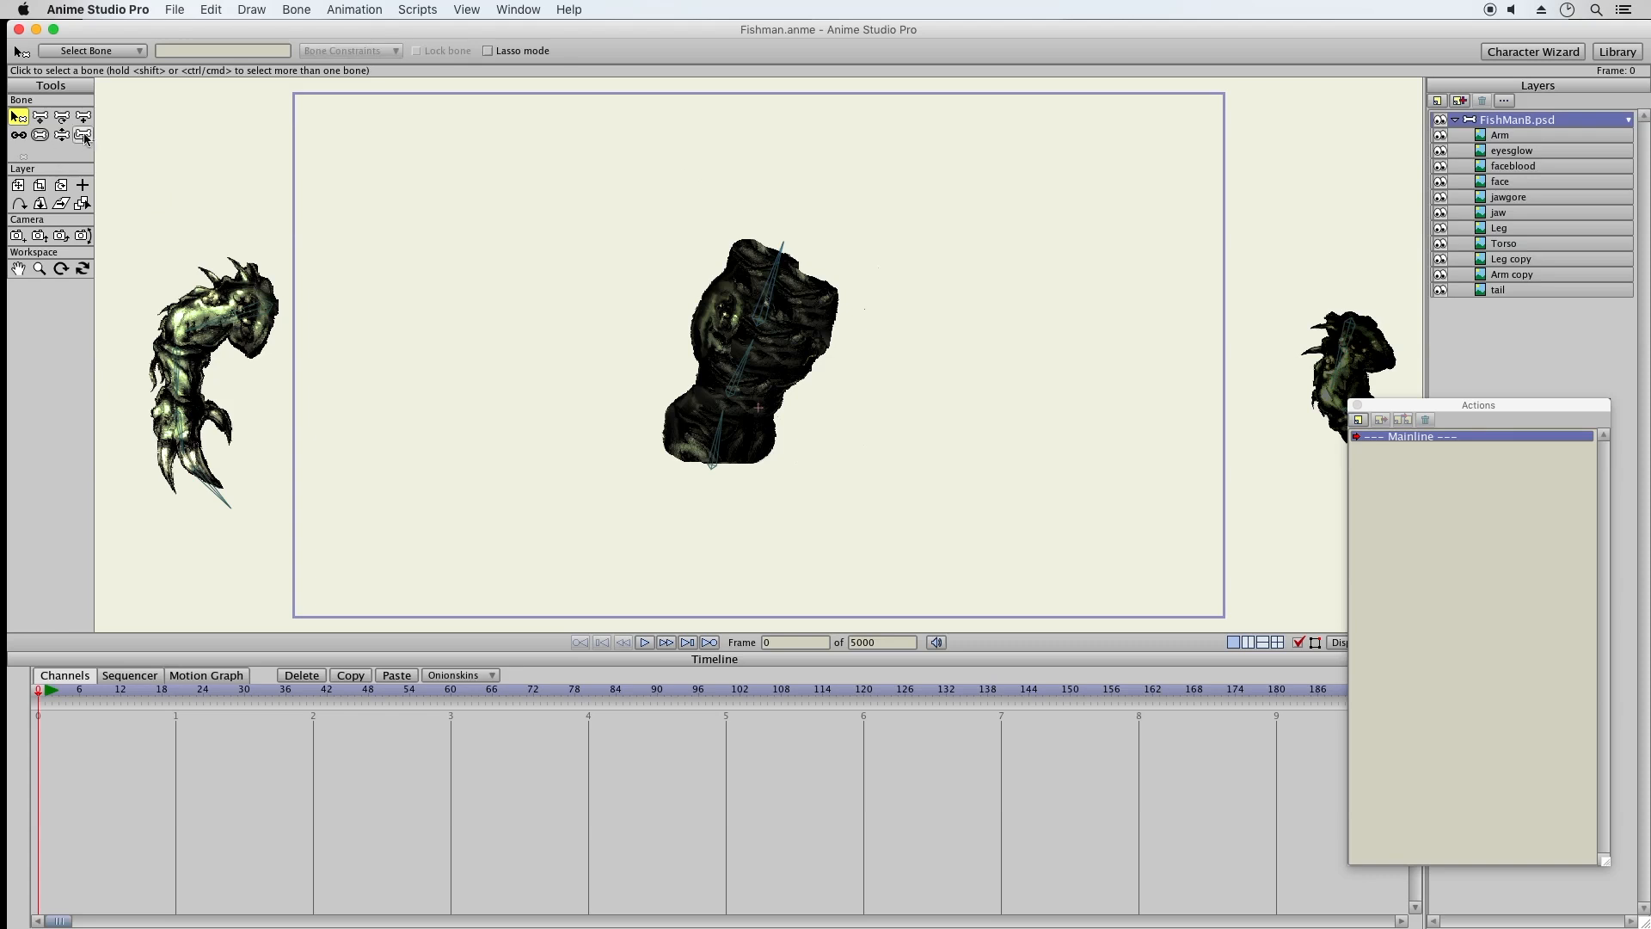
pyautogui.click(82, 136)
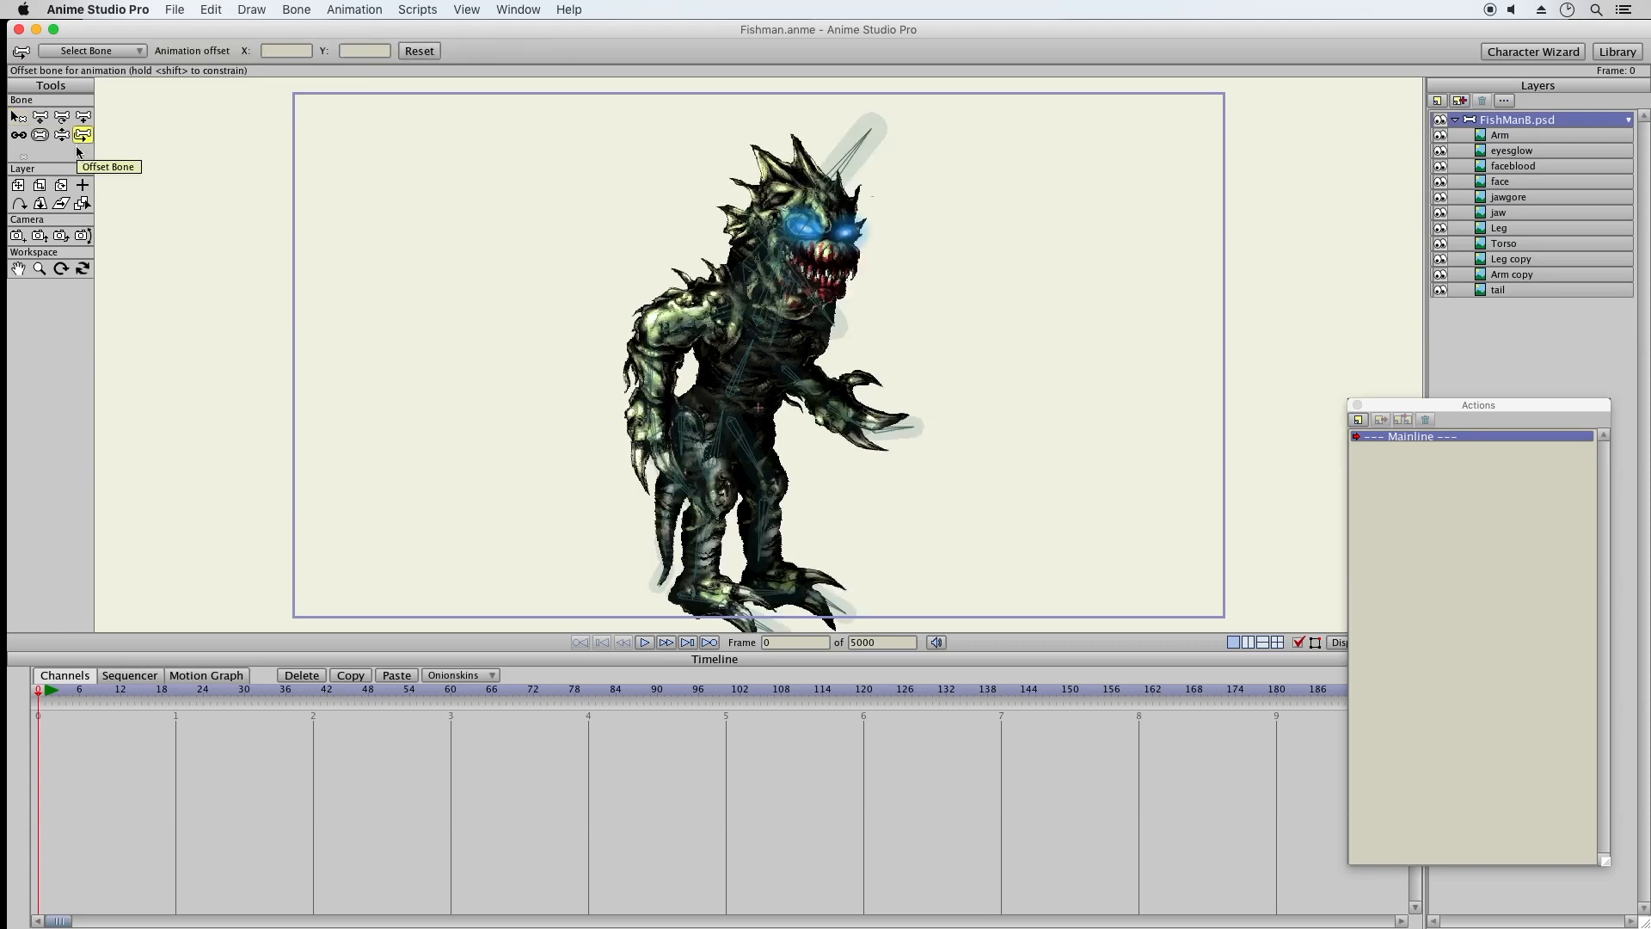
pyautogui.click(60, 136)
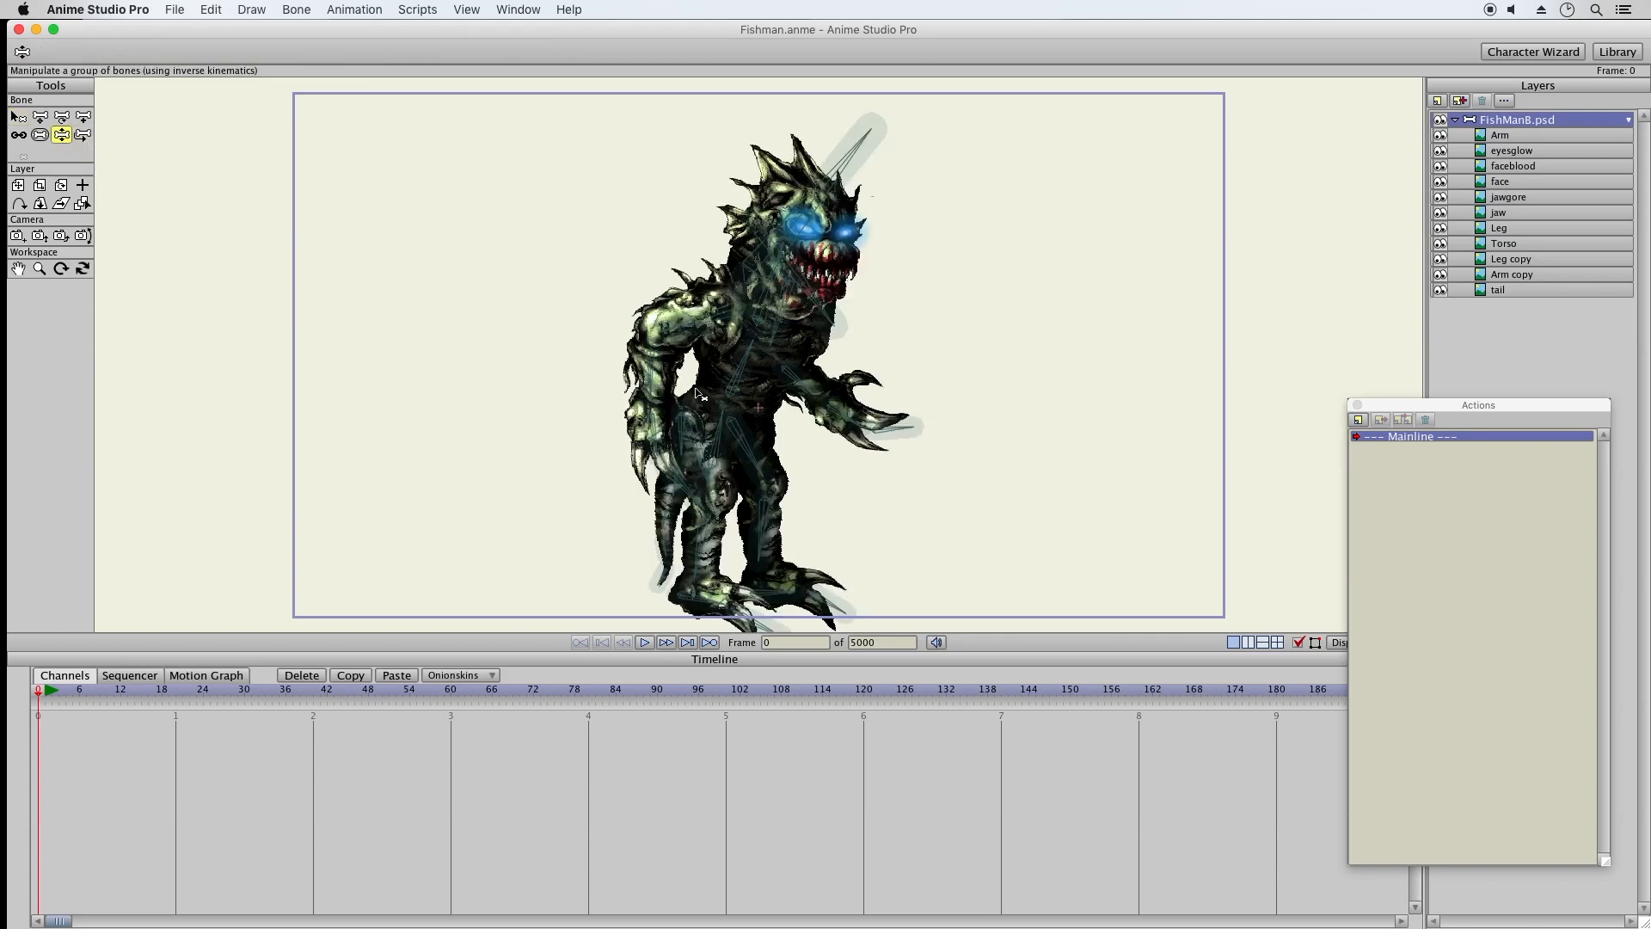
# Reposition the near leg's lower joints with Transform Bone and align the foot bone with the claw tip at a length of about 1.16
pyautogui.click(17, 117)
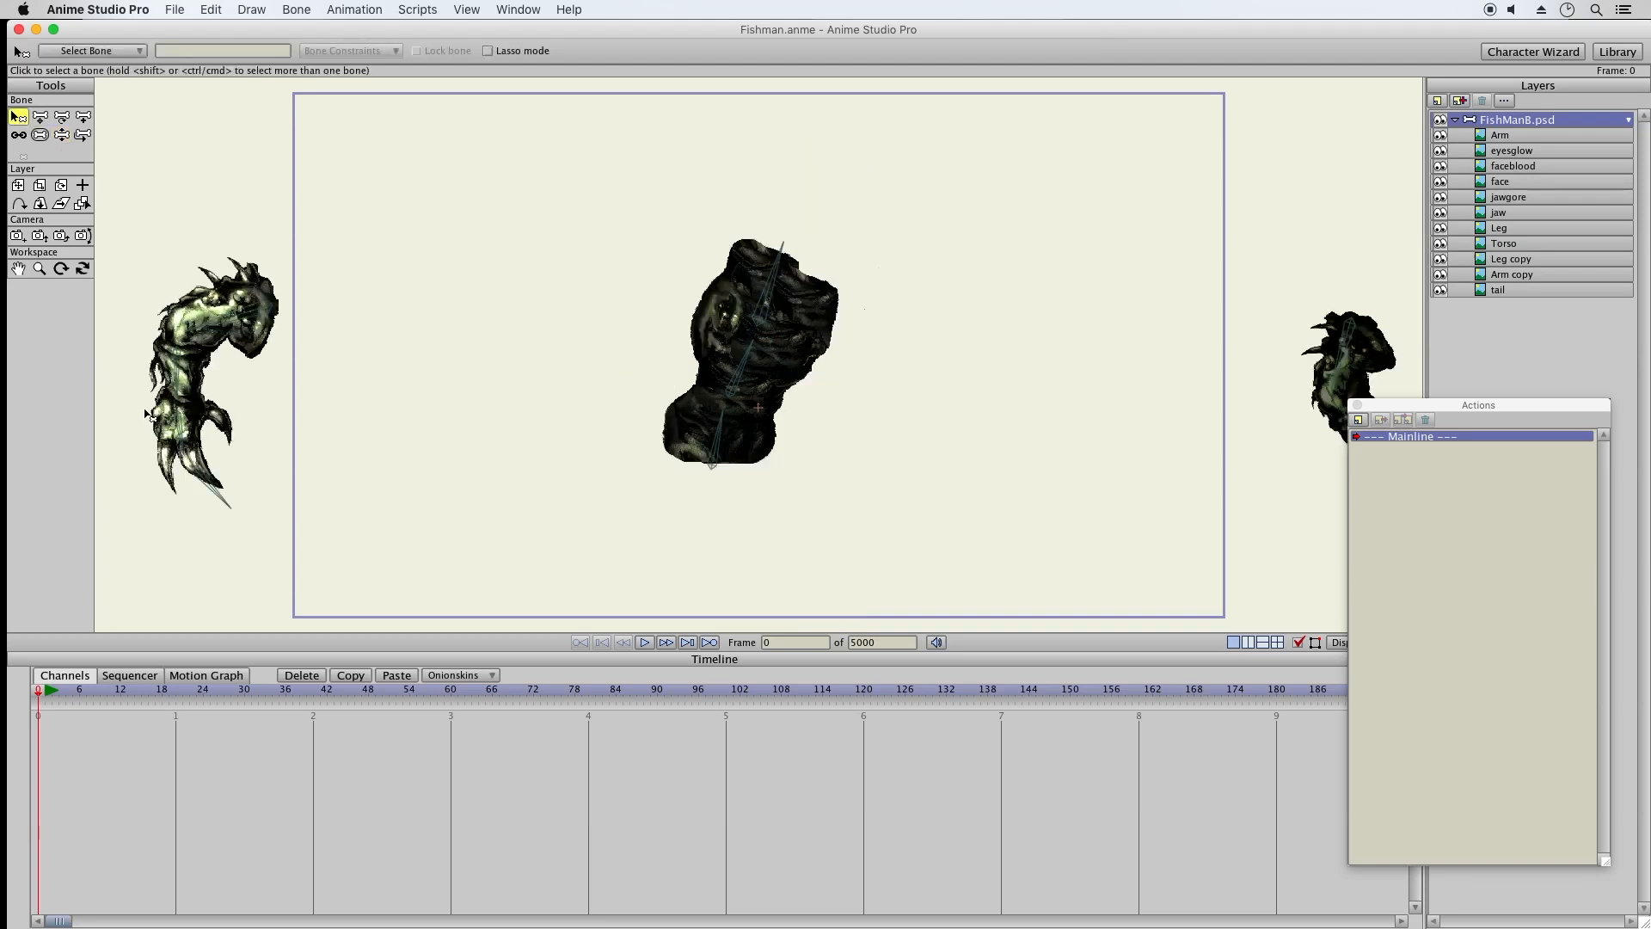
pyautogui.click(18, 268)
pyautogui.moveTo(394, 511); pyautogui.dragTo(466, 203)
pyautogui.click(40, 117)
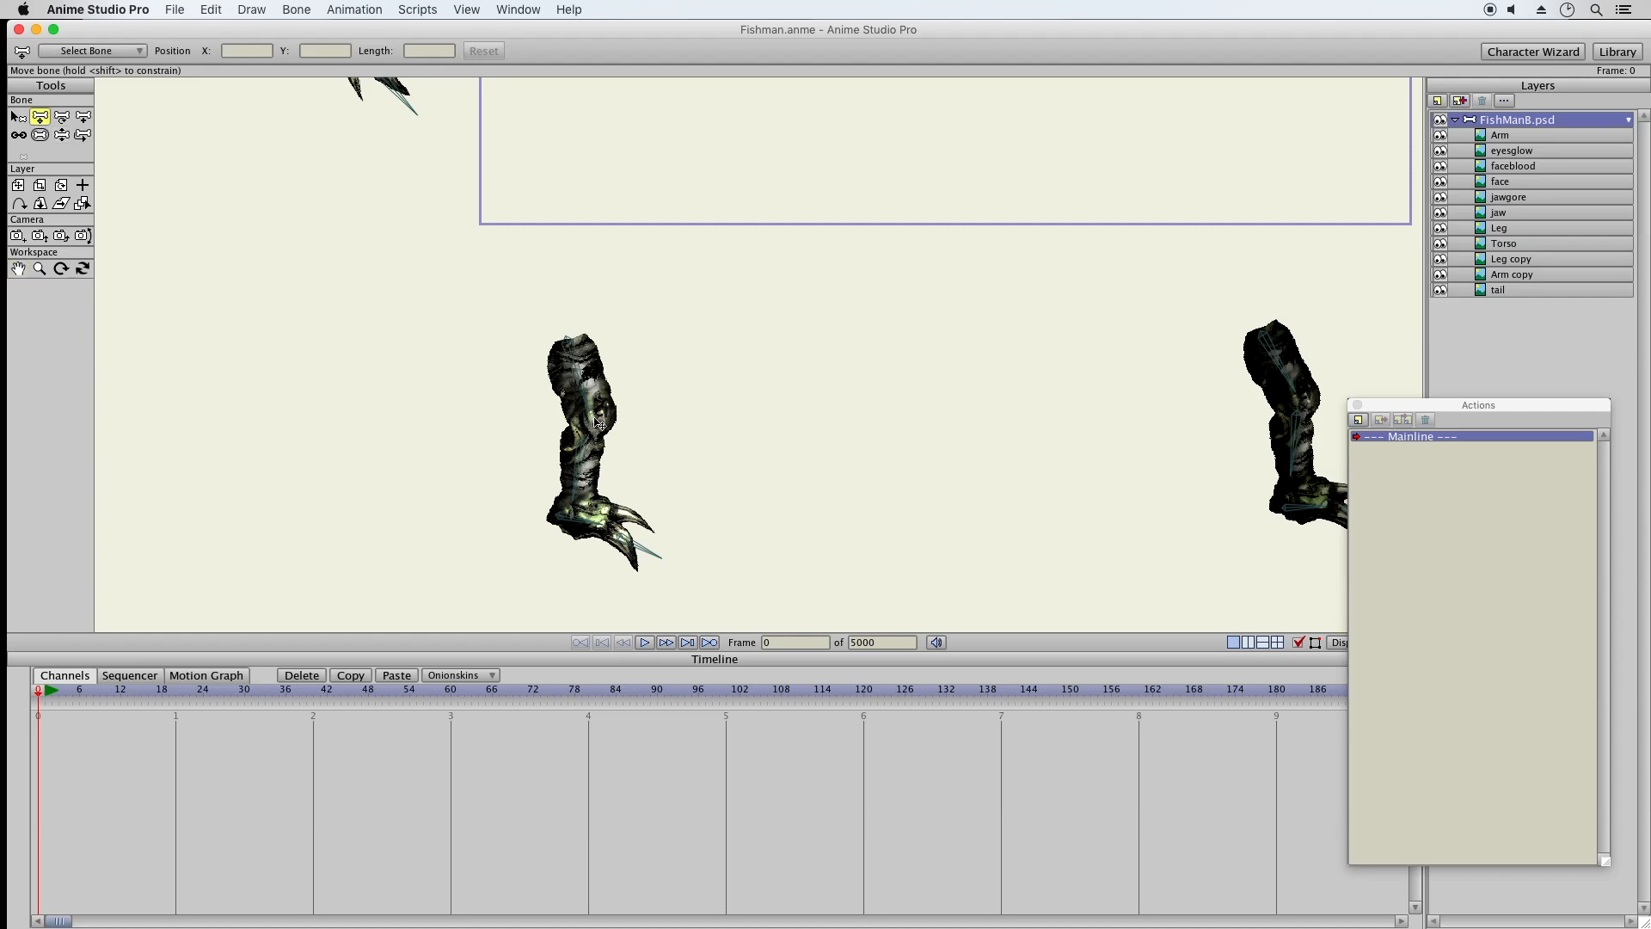
pyautogui.click(595, 388)
pyautogui.moveTo(591, 415)
pyautogui.mouseDown()
pyautogui.moveTo(593, 453)
pyautogui.moveTo(596, 410)
pyautogui.mouseUp()
pyautogui.moveTo(590, 445); pyautogui.dragTo(590, 437)
pyautogui.moveTo(593, 502); pyautogui.dragTo(647, 574)
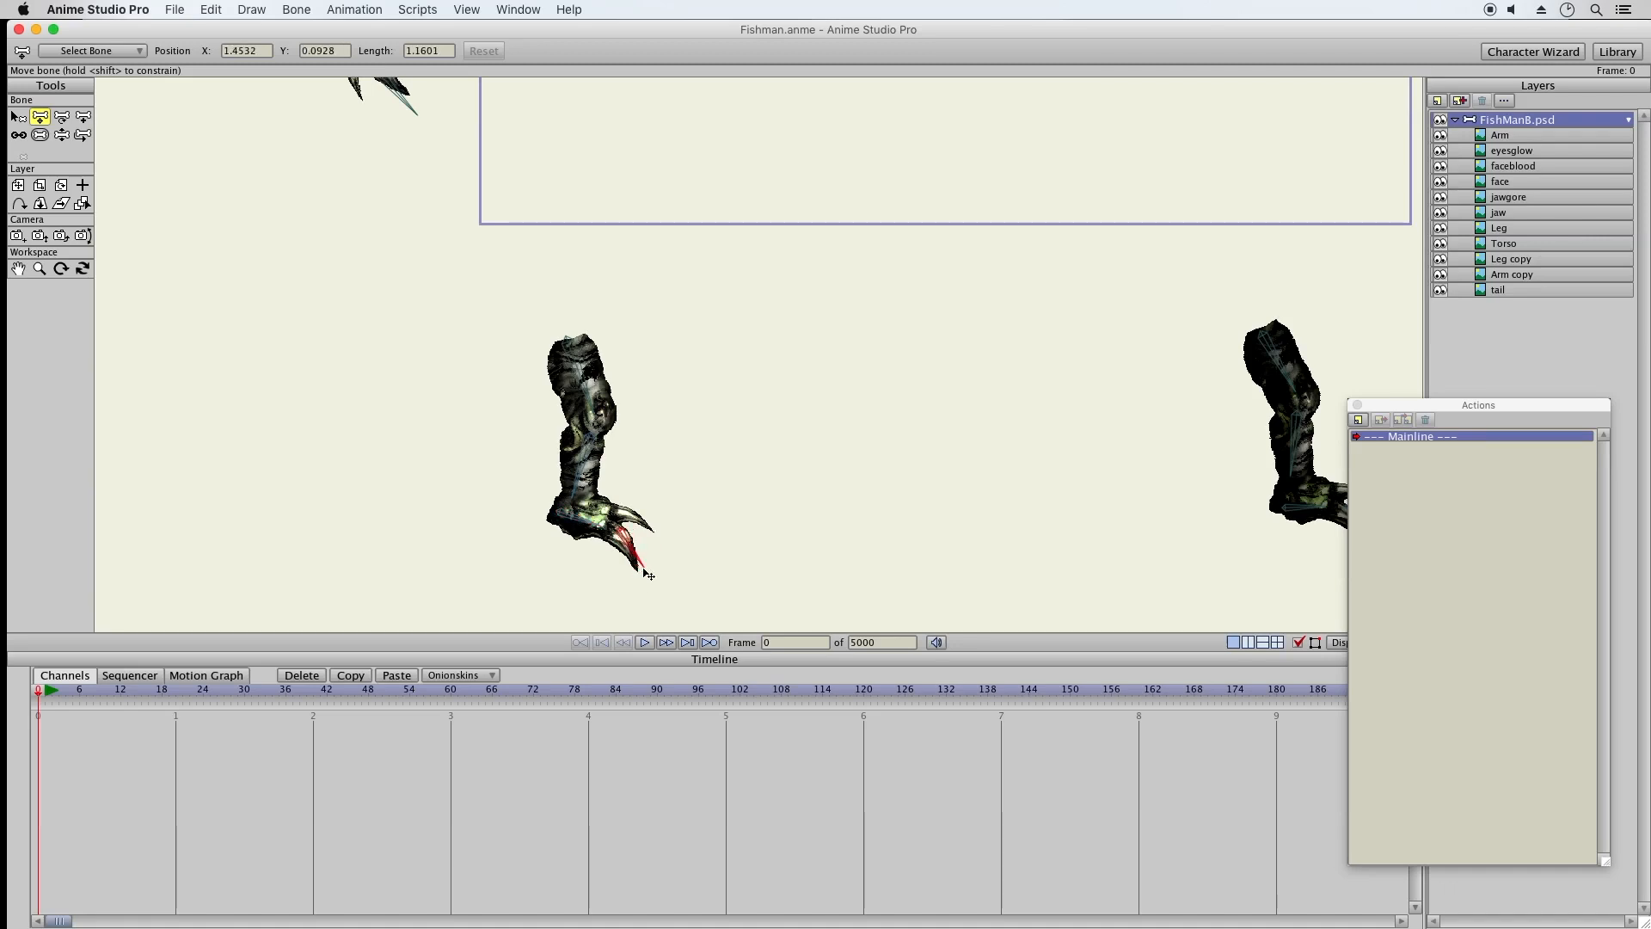
# Test the near leg with Manipulate Bones by bending it backward at the knee and returning it to a standing pose
pyautogui.click(61, 135)
pyautogui.click(18, 269)
pyautogui.moveTo(656, 192); pyautogui.dragTo(483, 507)
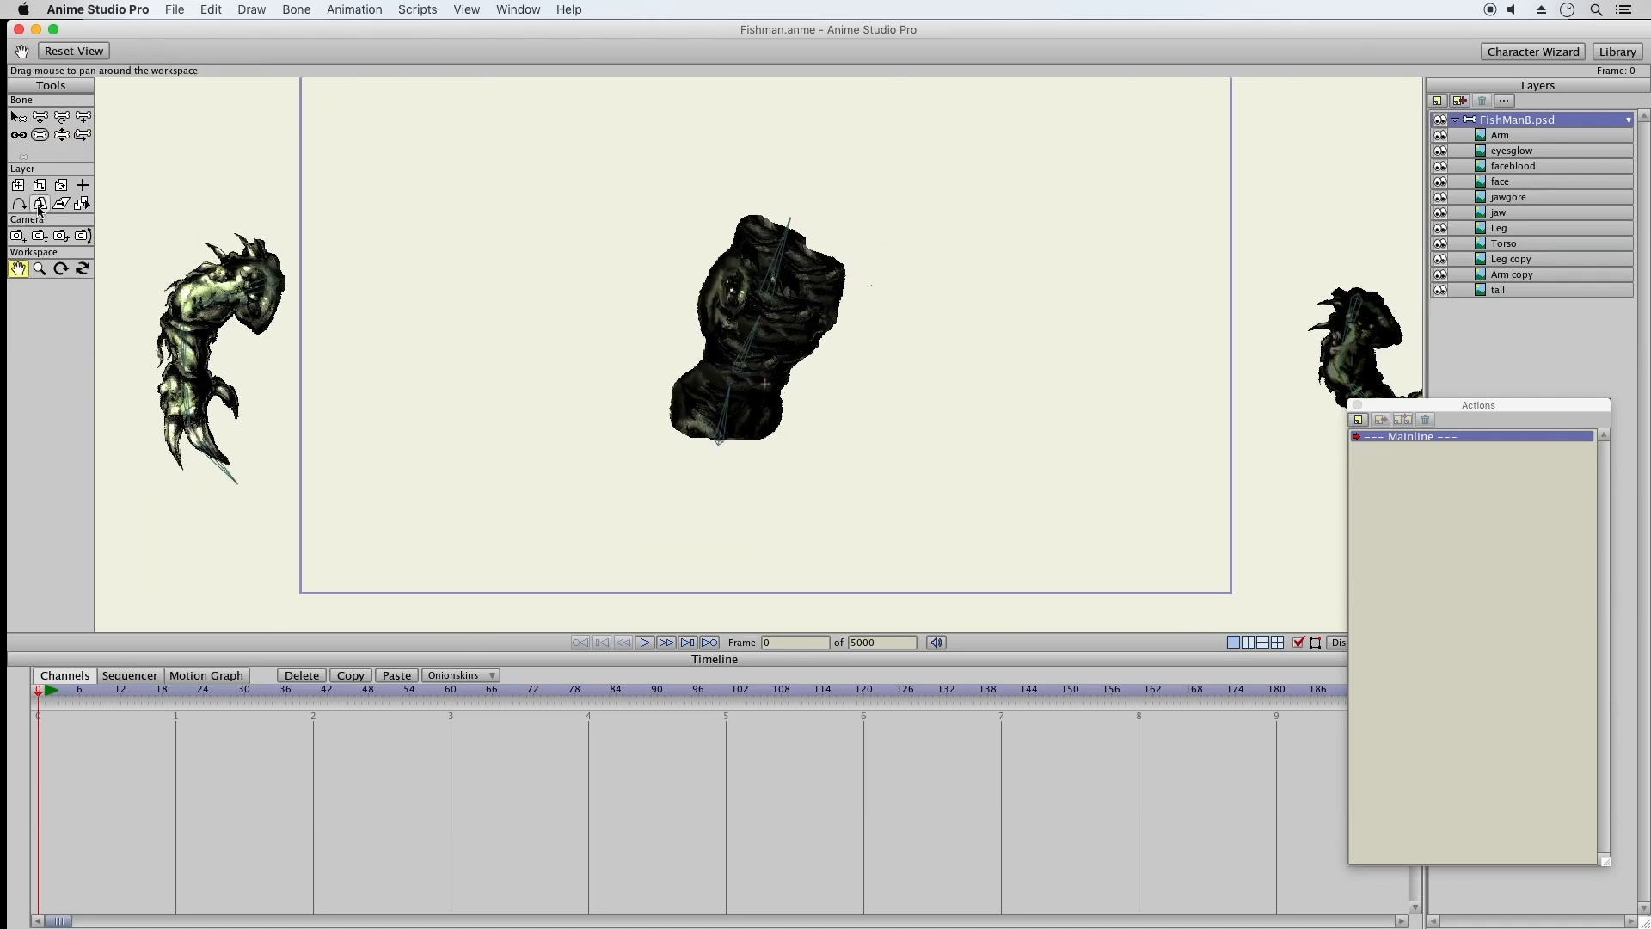
pyautogui.click(61, 135)
pyautogui.moveTo(720, 448); pyautogui.dragTo(705, 513)
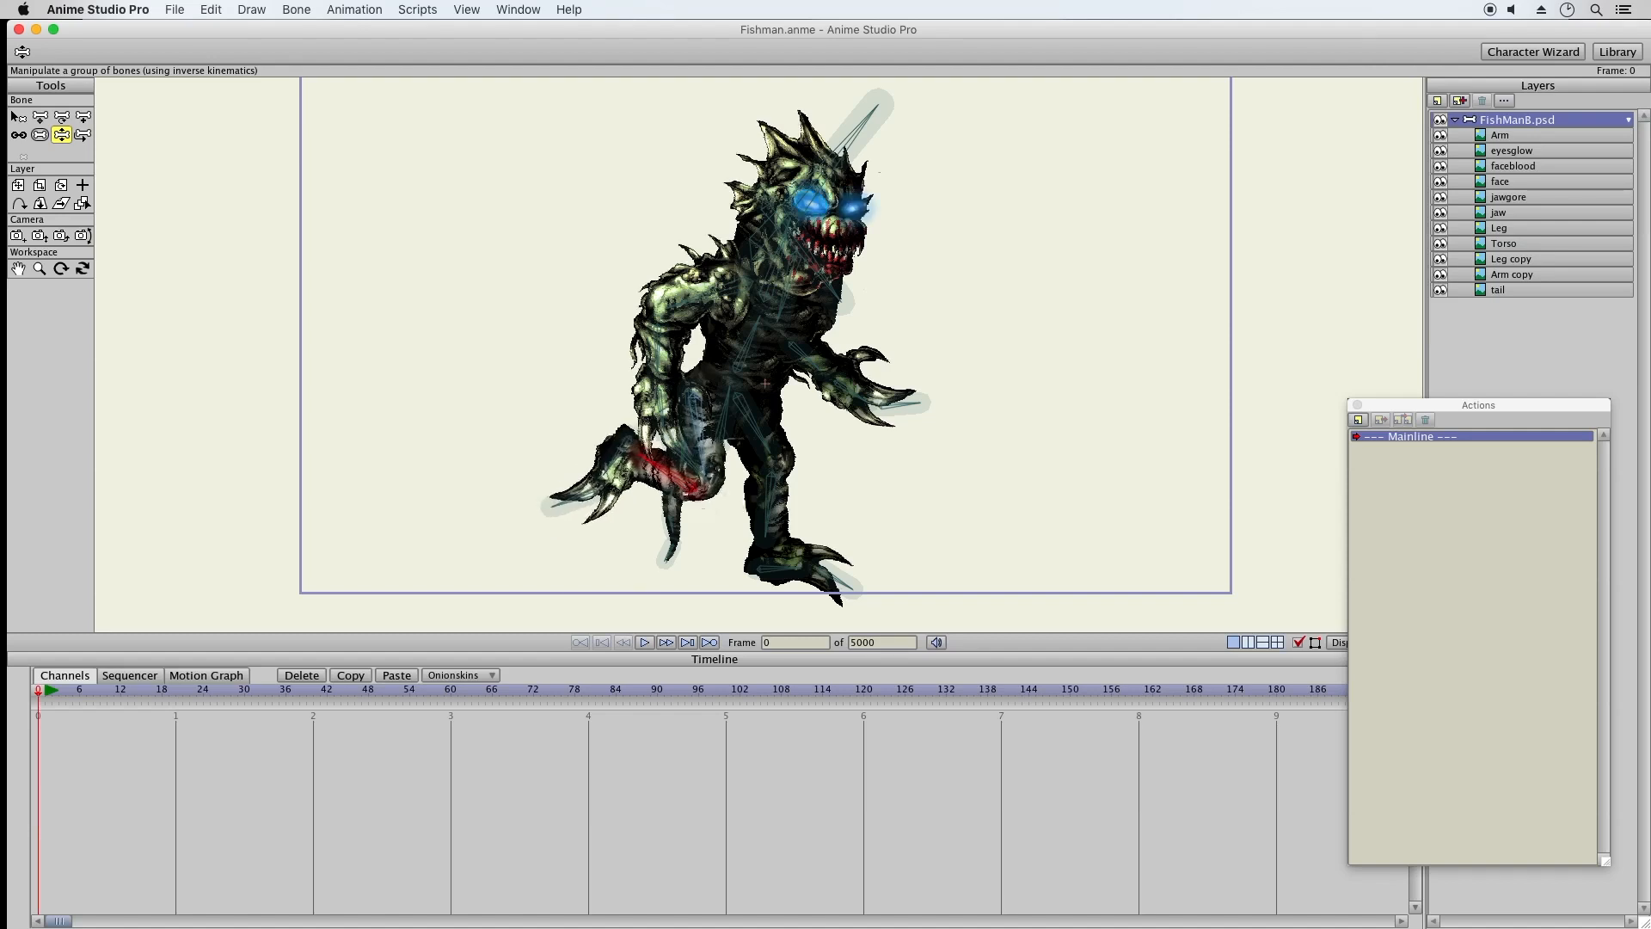
pyautogui.moveTo(704, 452); pyautogui.dragTo(723, 564)
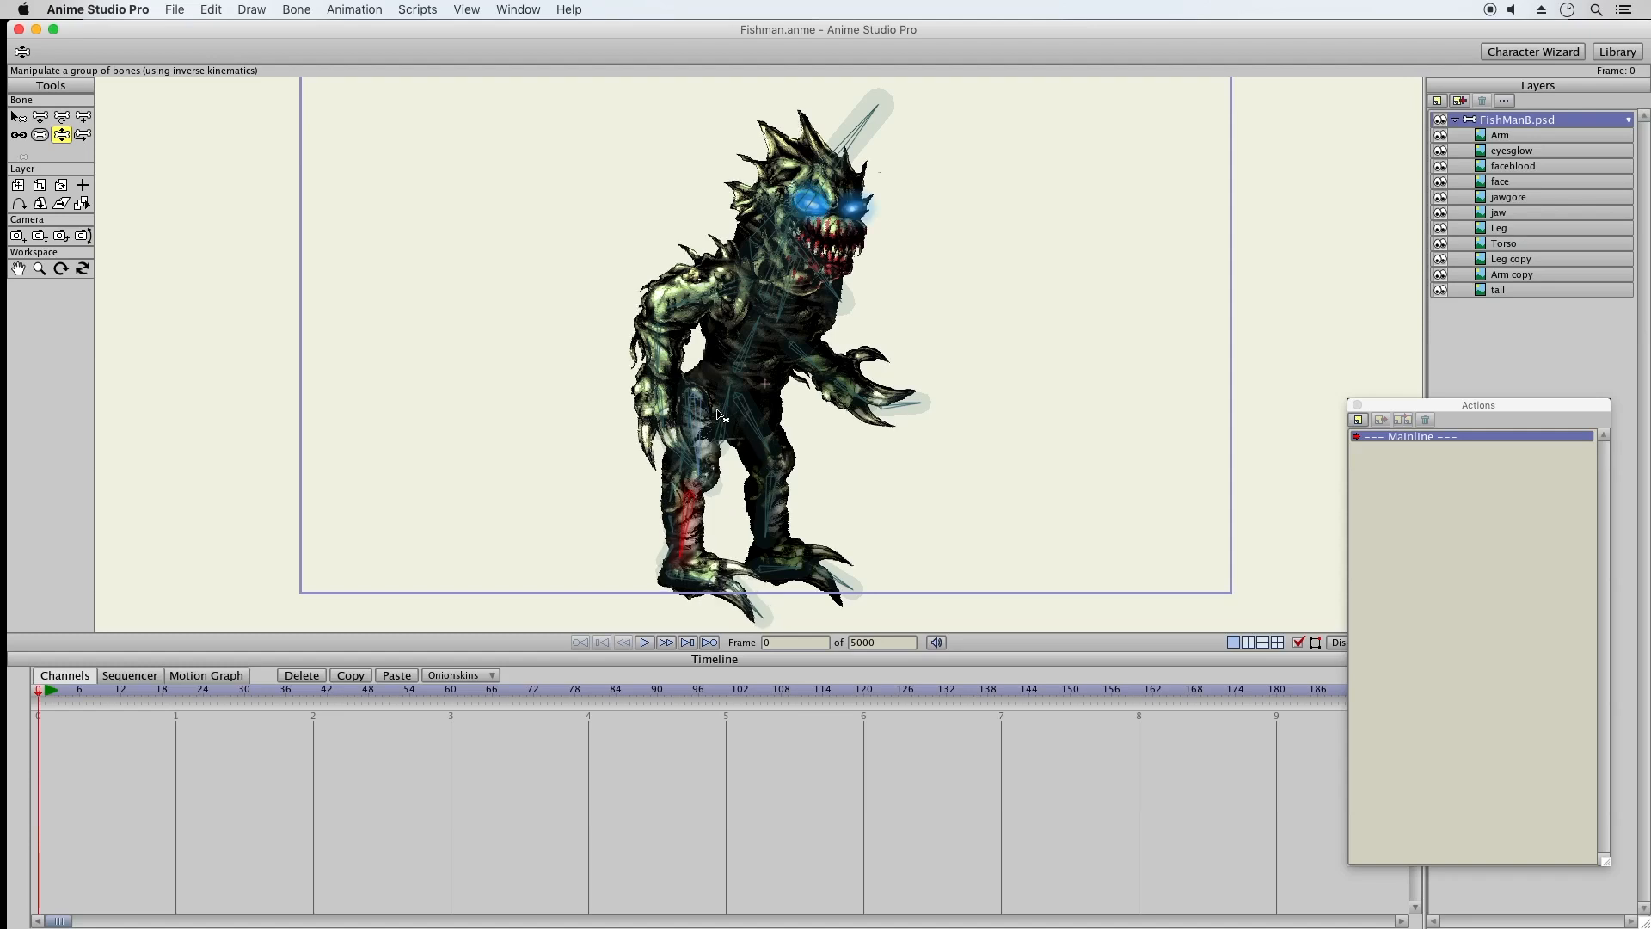
# Offset the near thigh forward to about X 8.47, Y -5.68 and the tail to about X 8.36, Y -17.42, and save the file
pyautogui.click(83, 135)
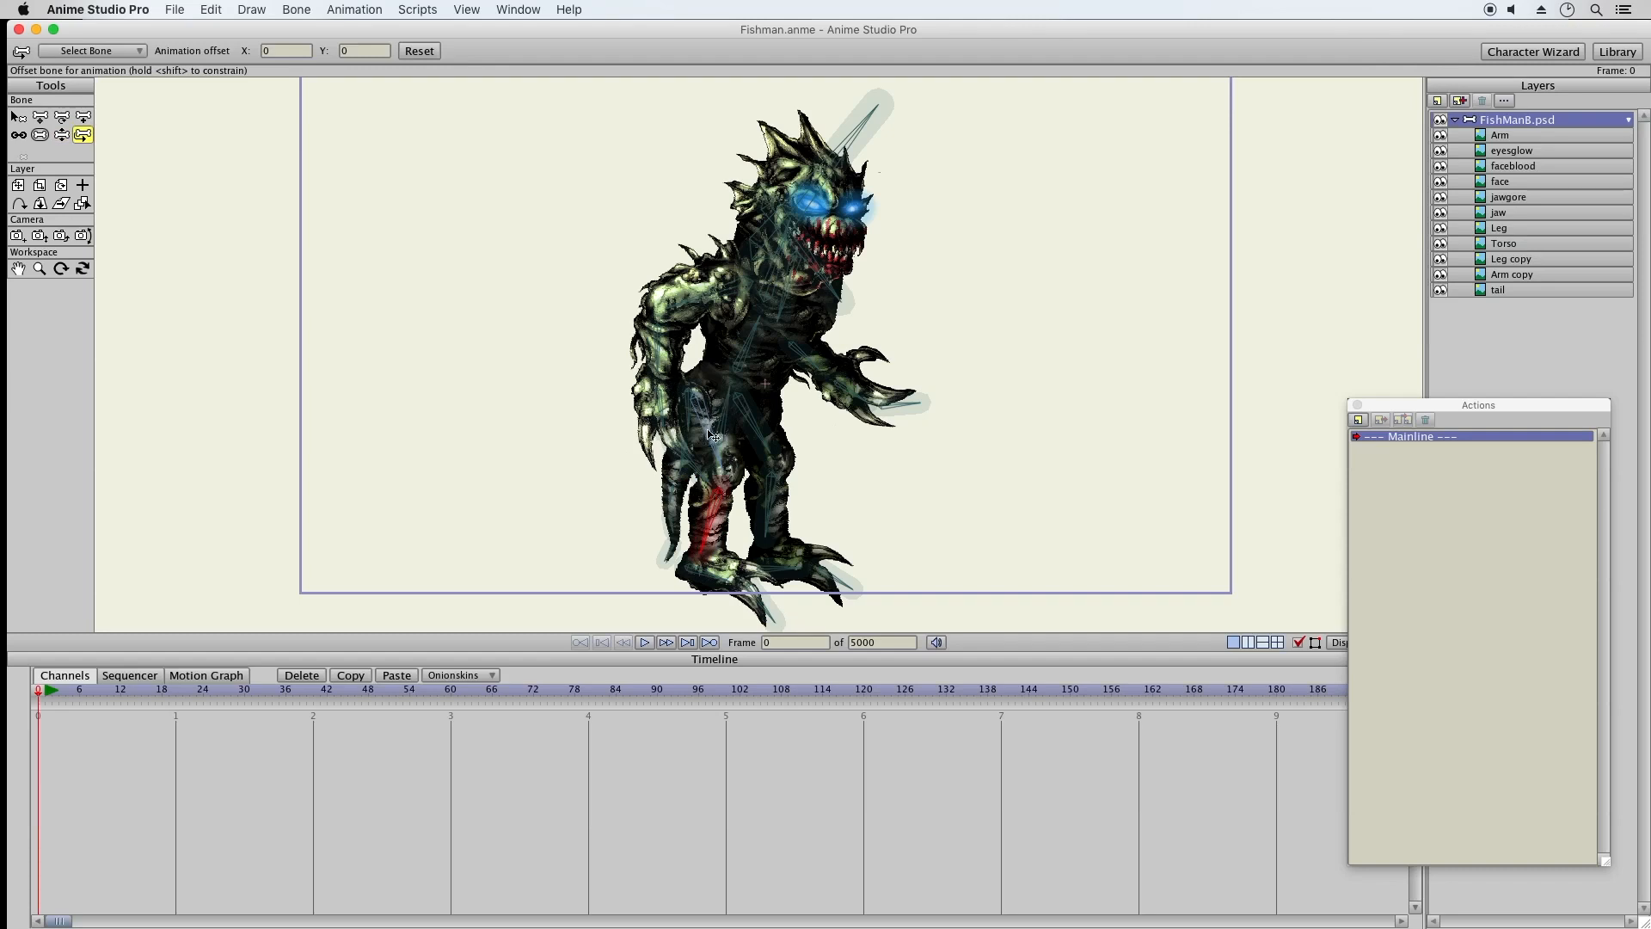
pyautogui.moveTo(705, 420); pyautogui.dragTo(716, 412)
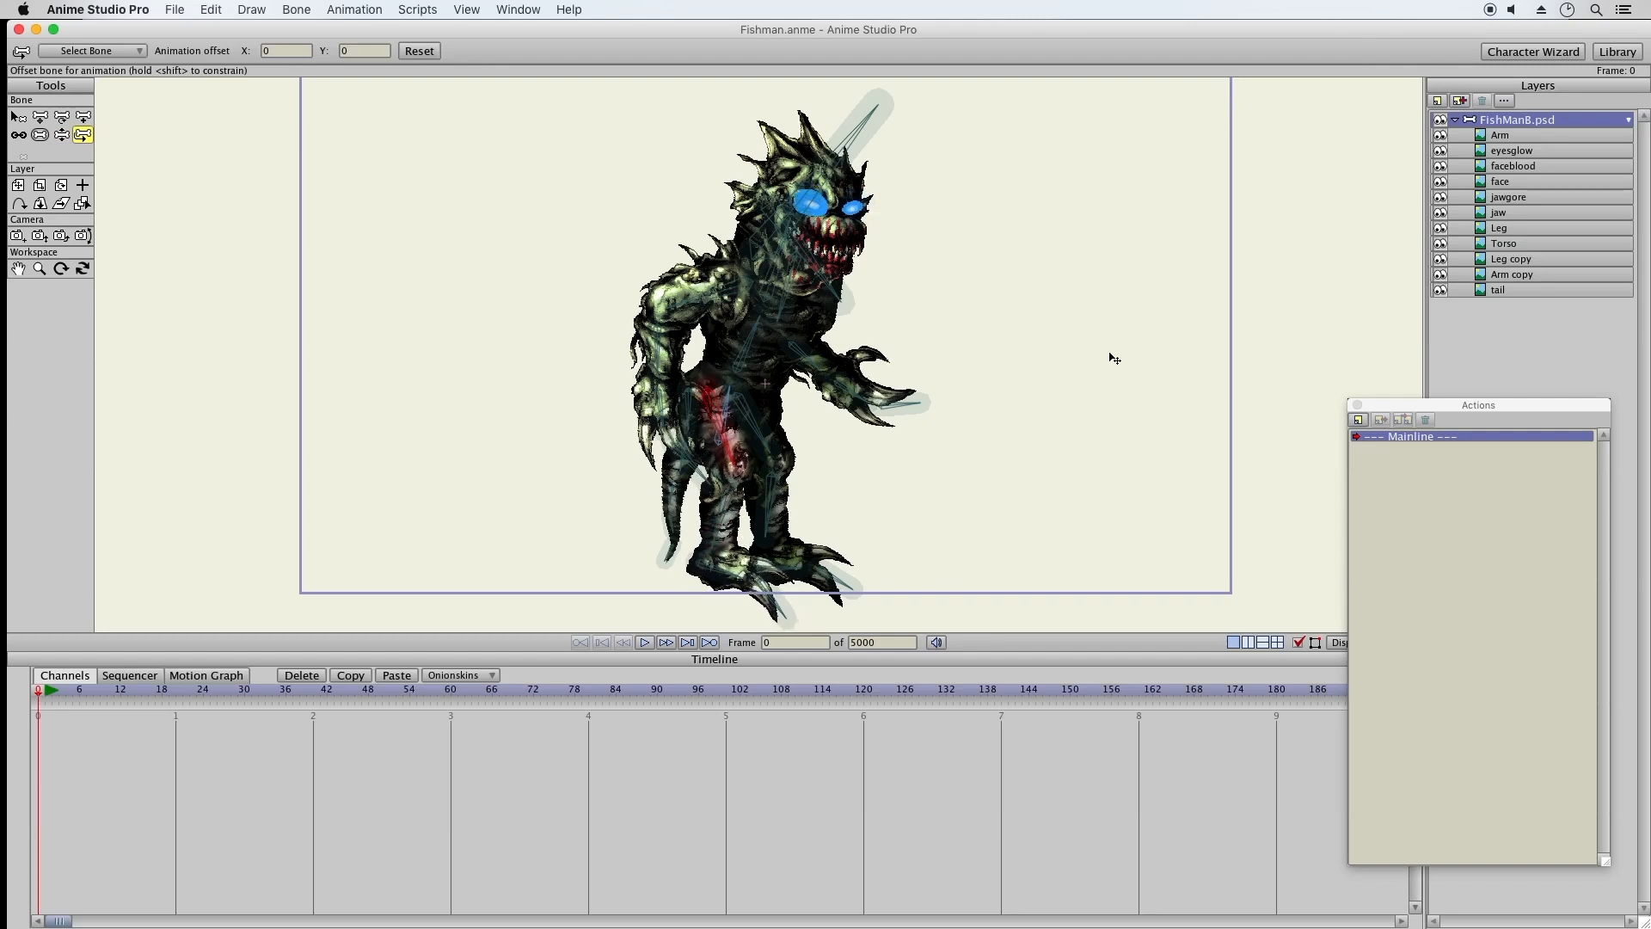
pyautogui.click(1498, 290)
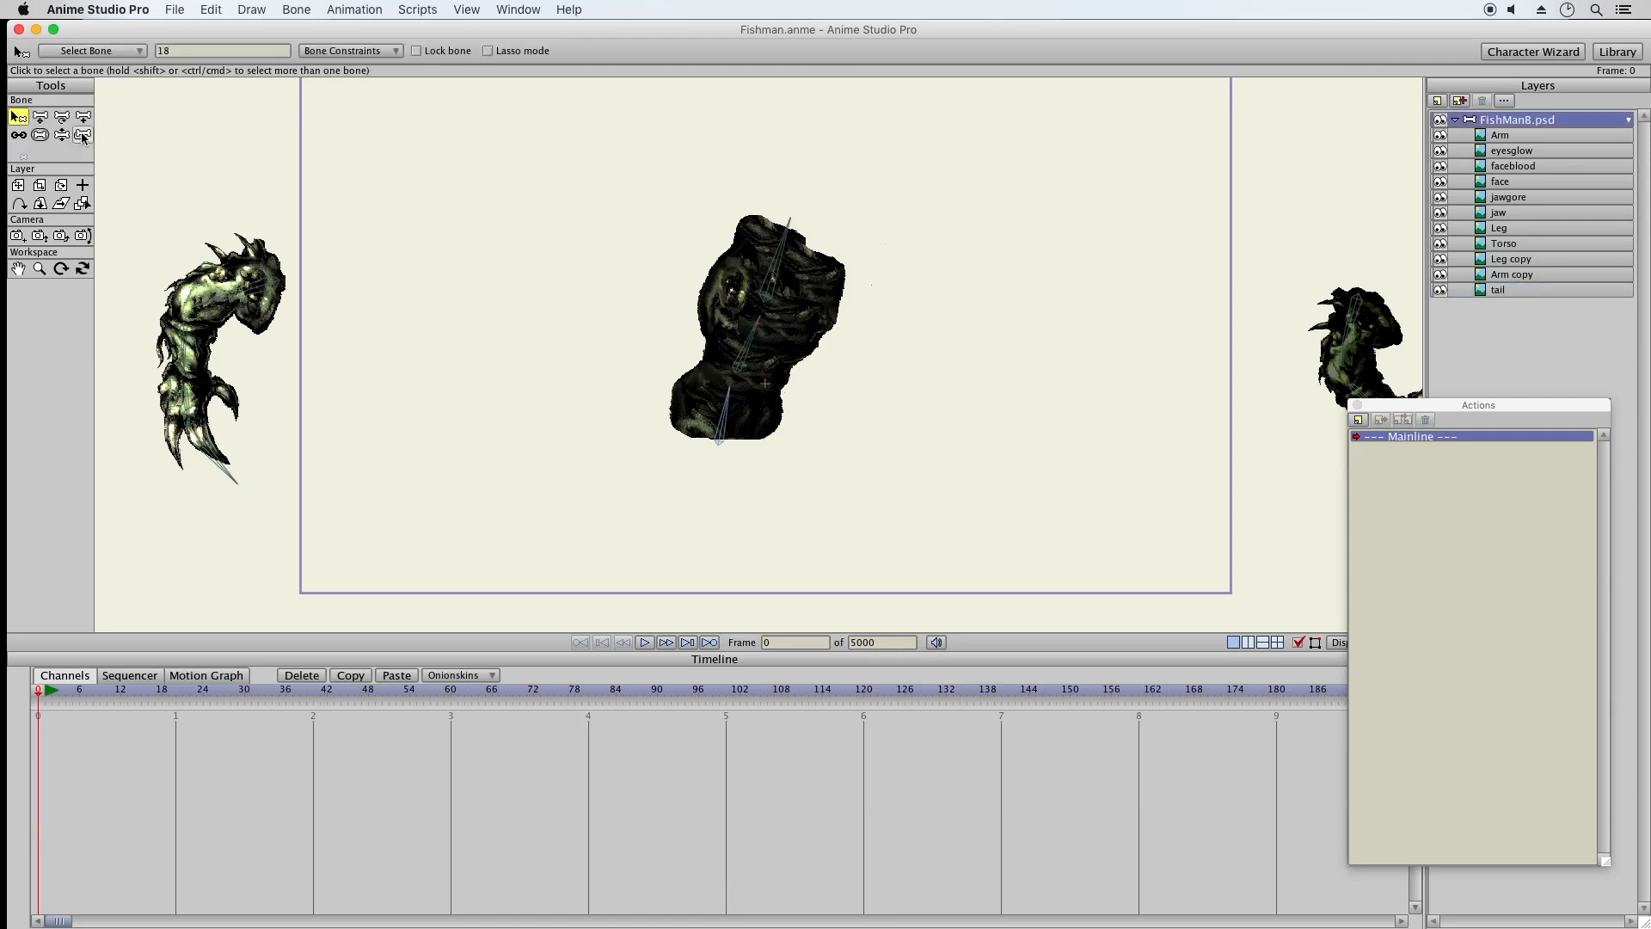
pyautogui.click(82, 134)
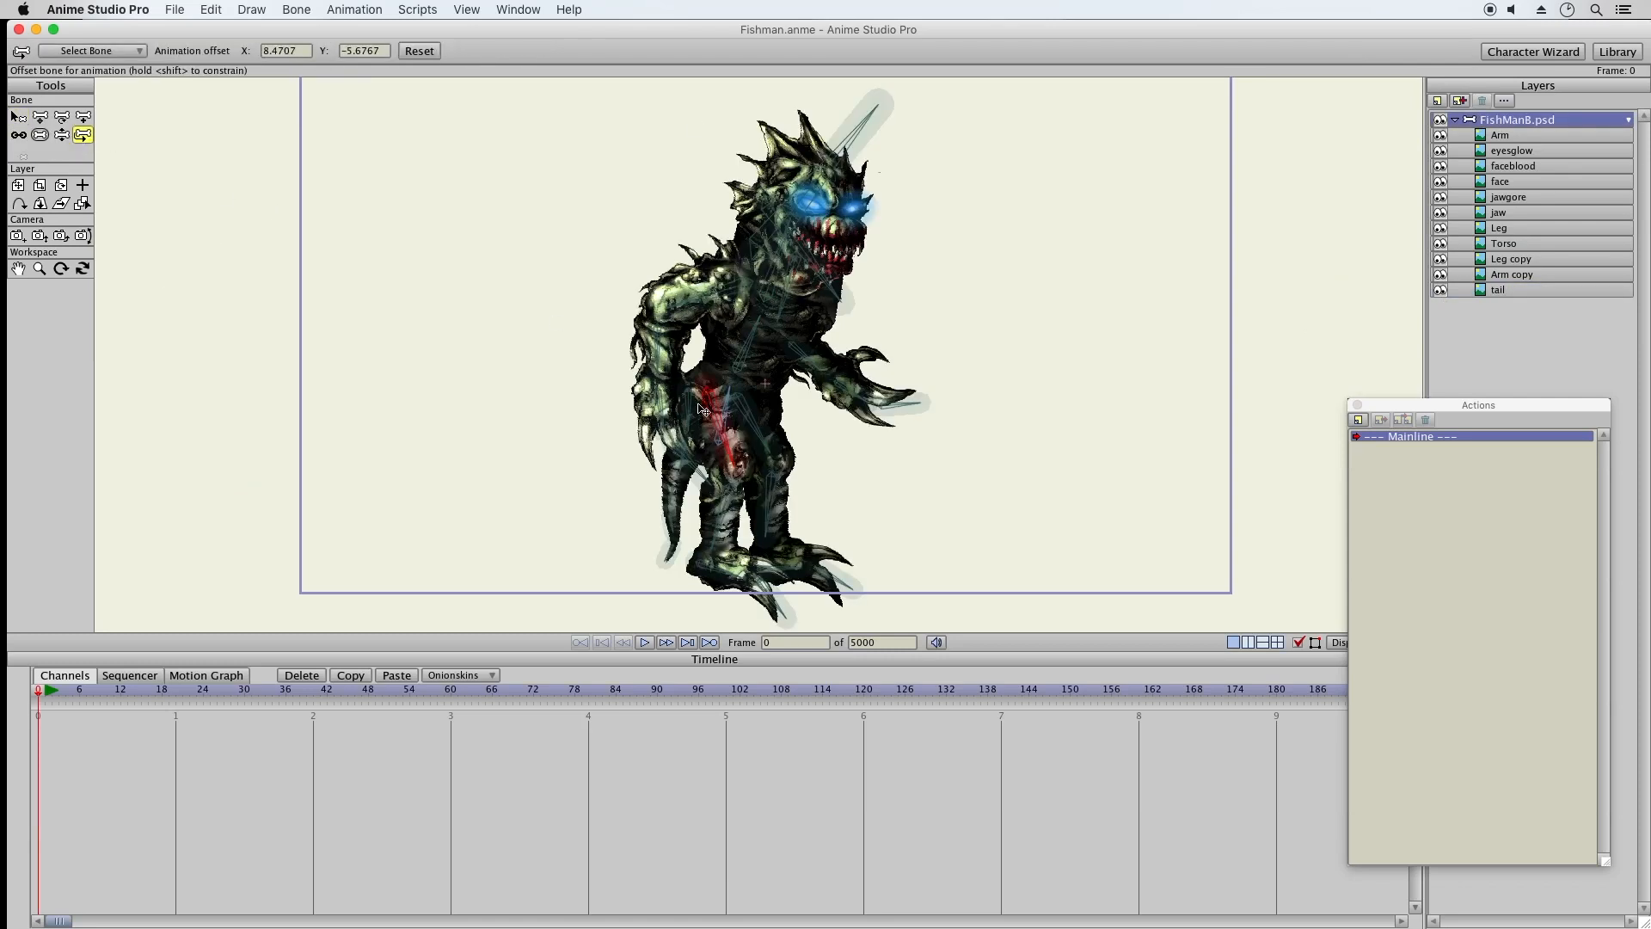
pyautogui.moveTo(701, 419)
pyautogui.mouseDown()
pyautogui.moveTo(726, 422)
pyautogui.moveTo(713, 412)
pyautogui.mouseUp()
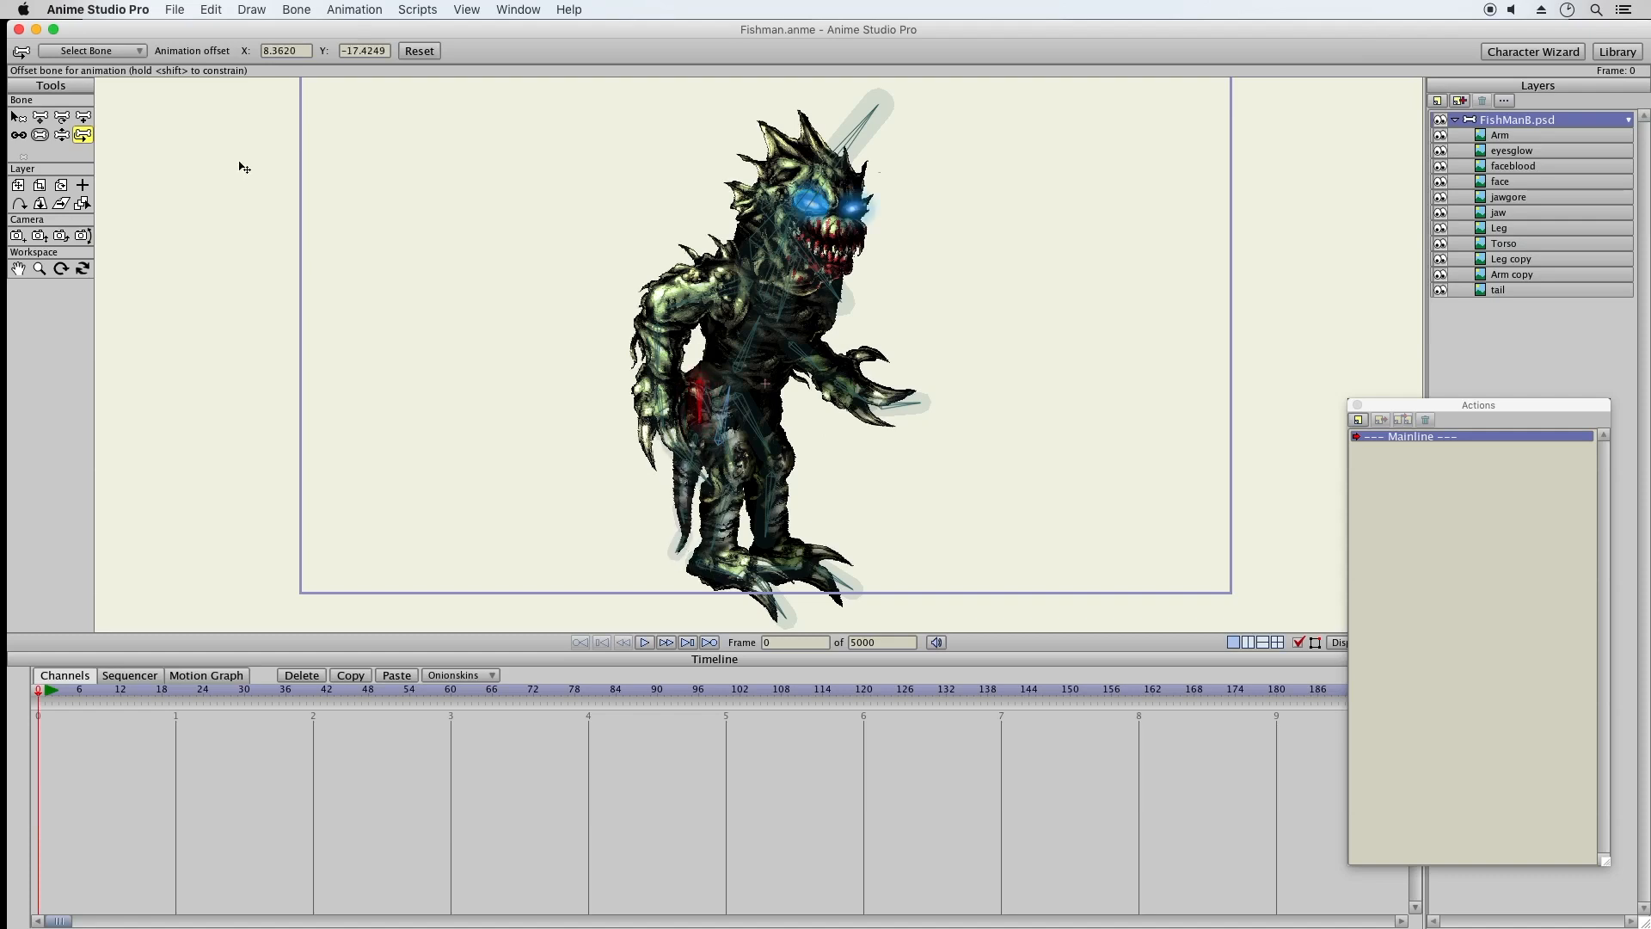
pyautogui.click(175, 9)
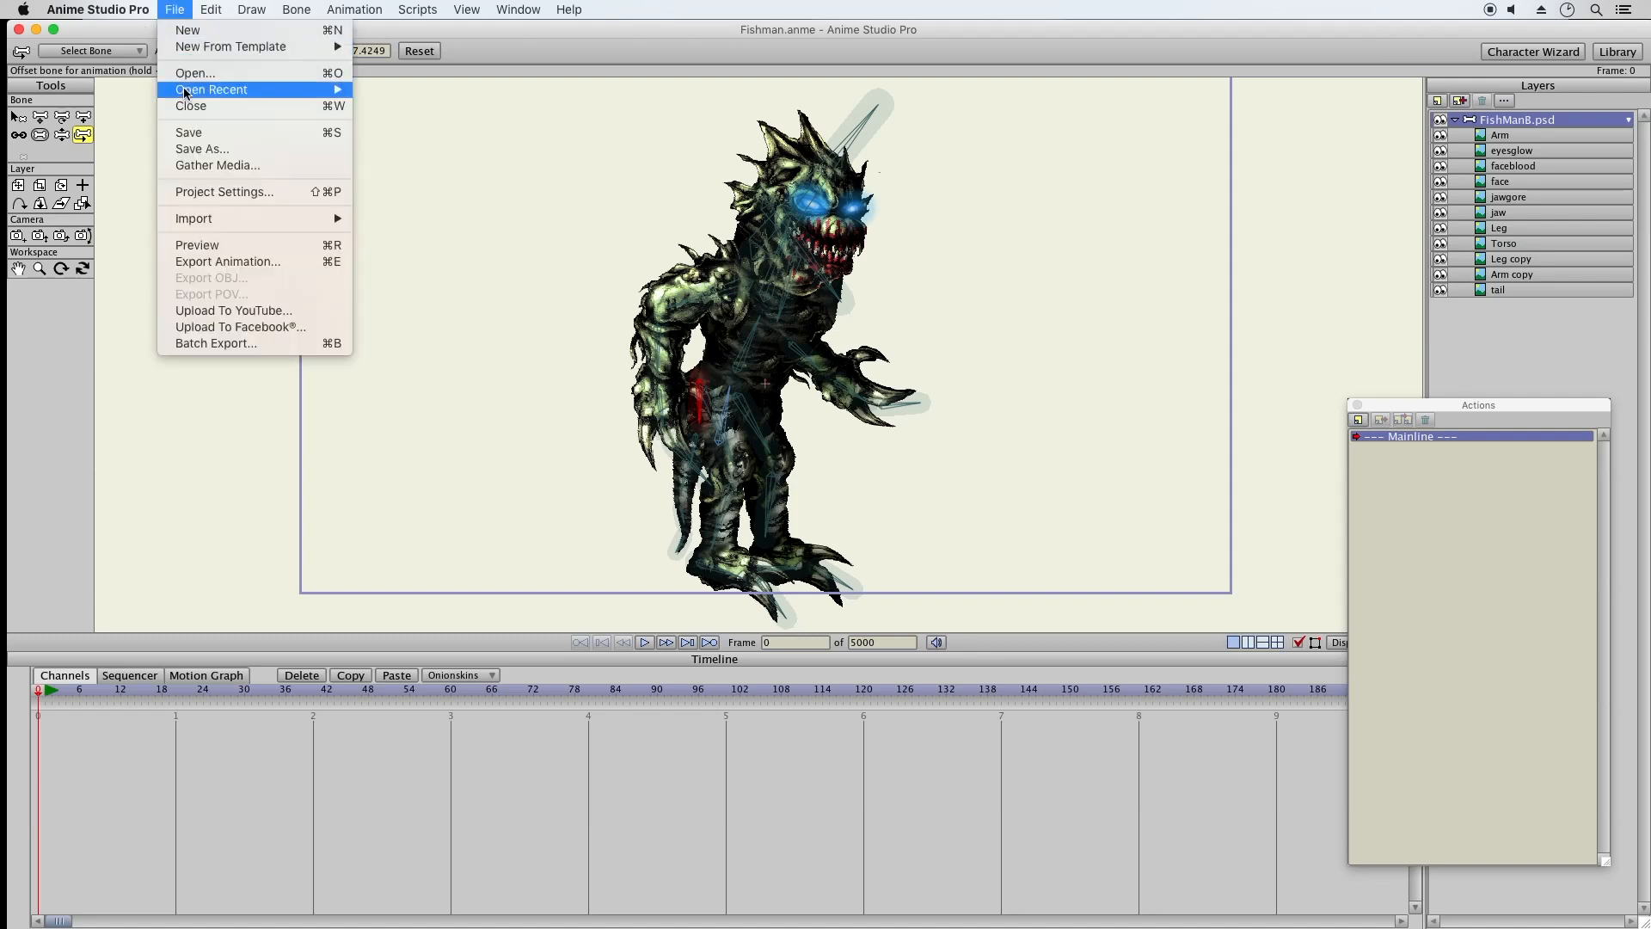
pyautogui.click(187, 133)
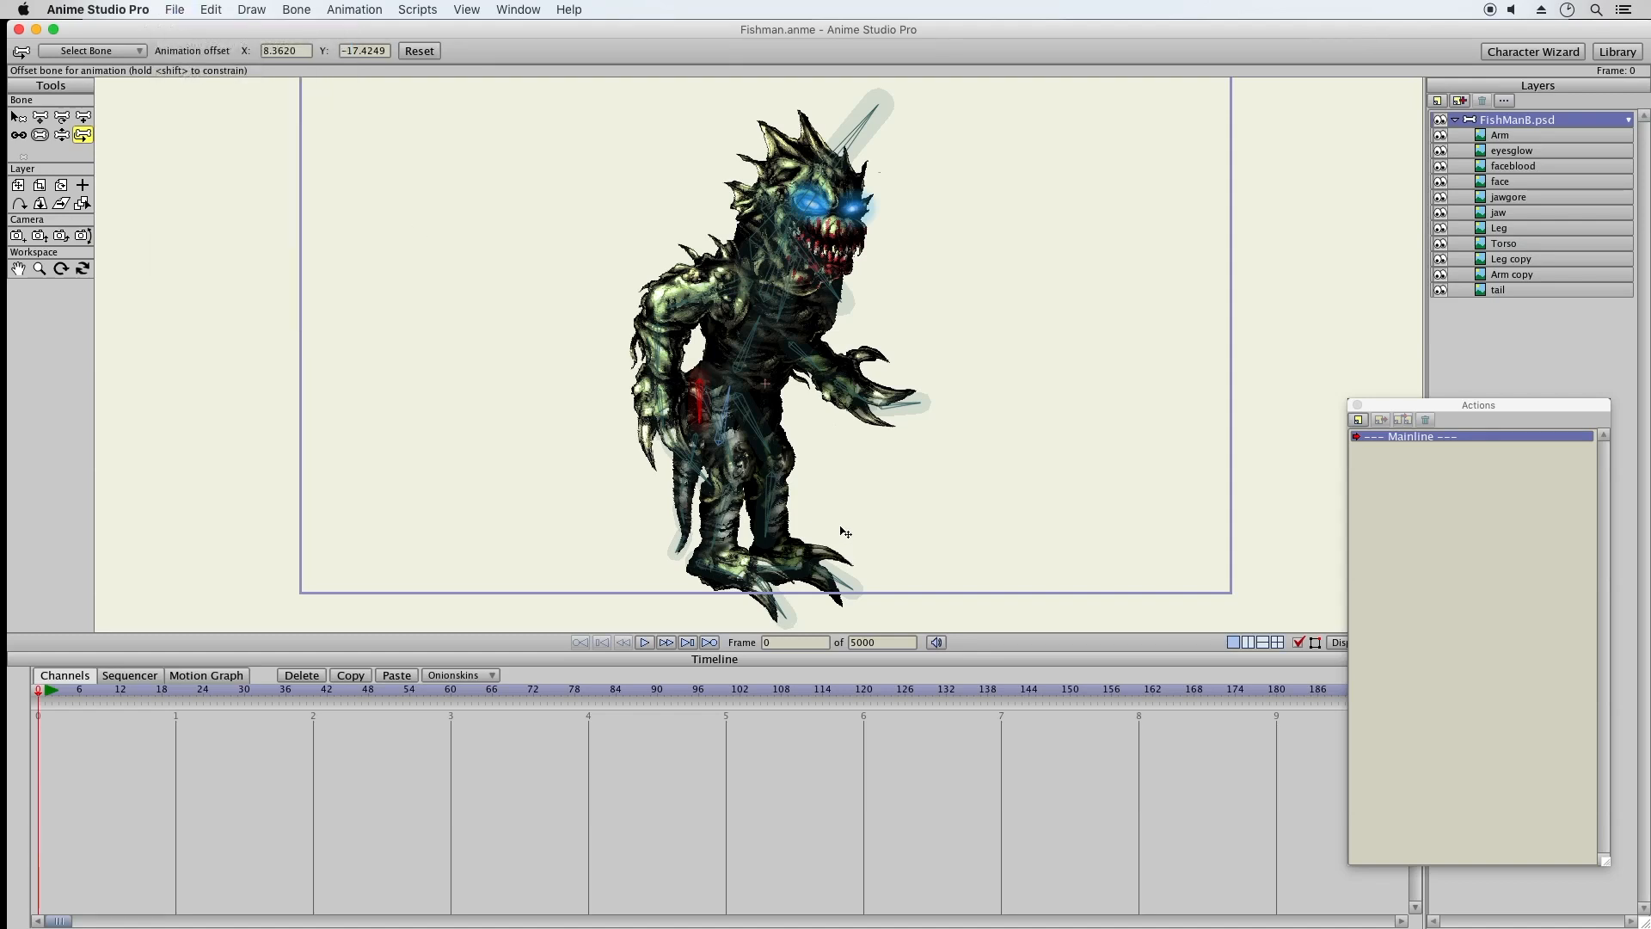
# Hide the Actions window and show it again
pyautogui.moveTo(1410, 406); pyautogui.dragTo(1409, 396)
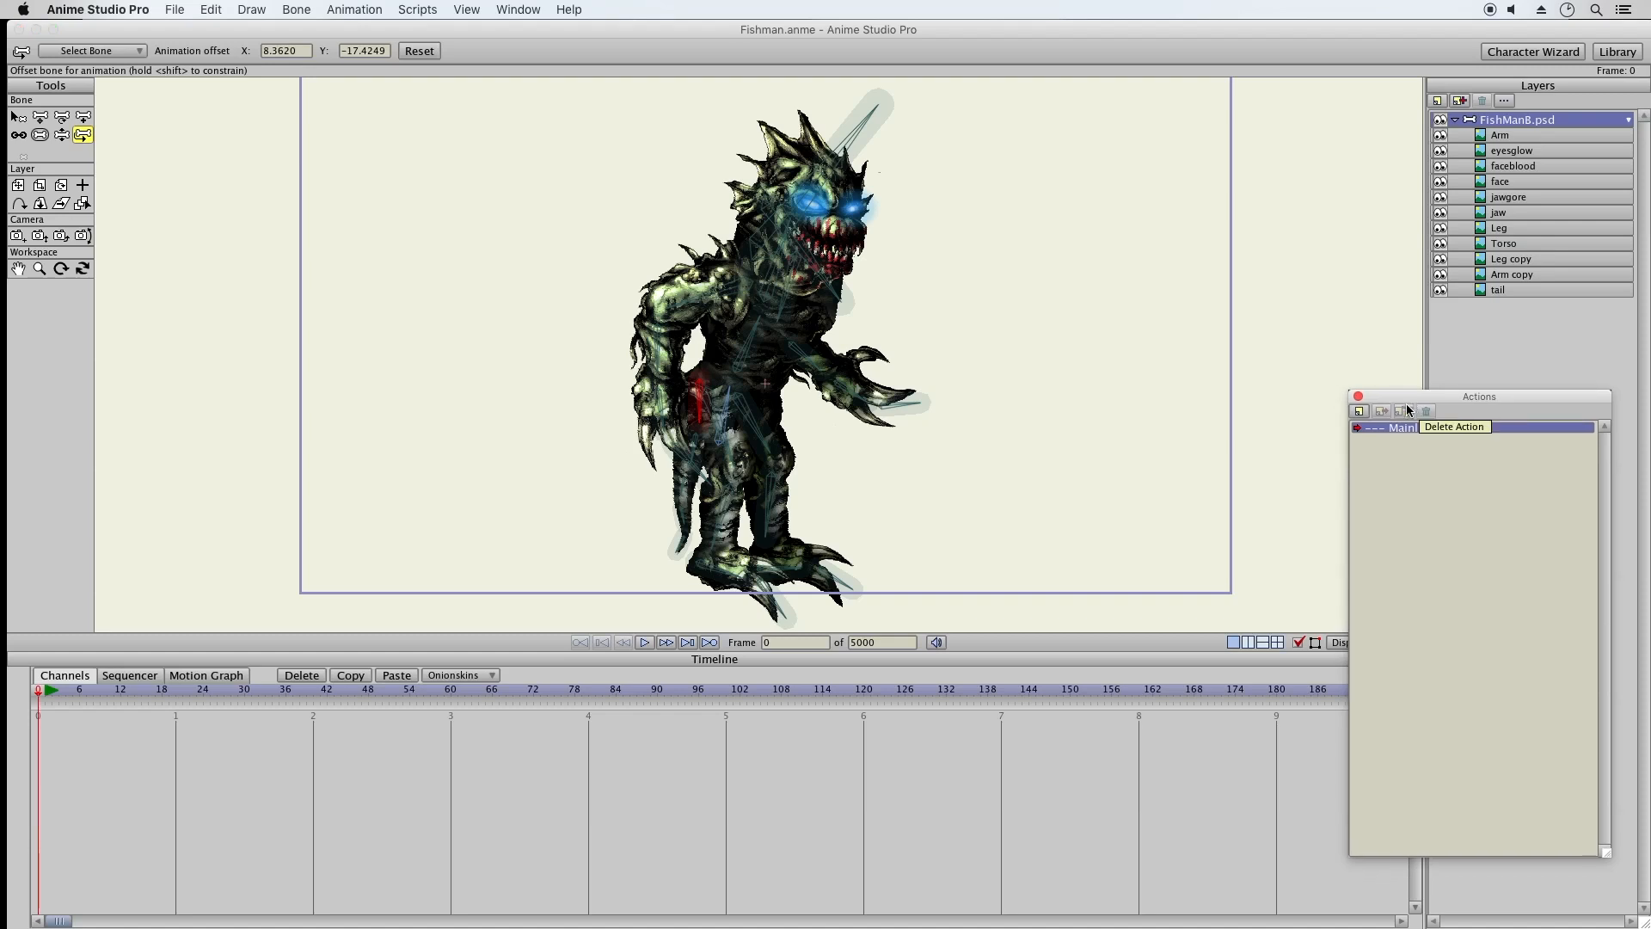
pyautogui.click(430, 7)
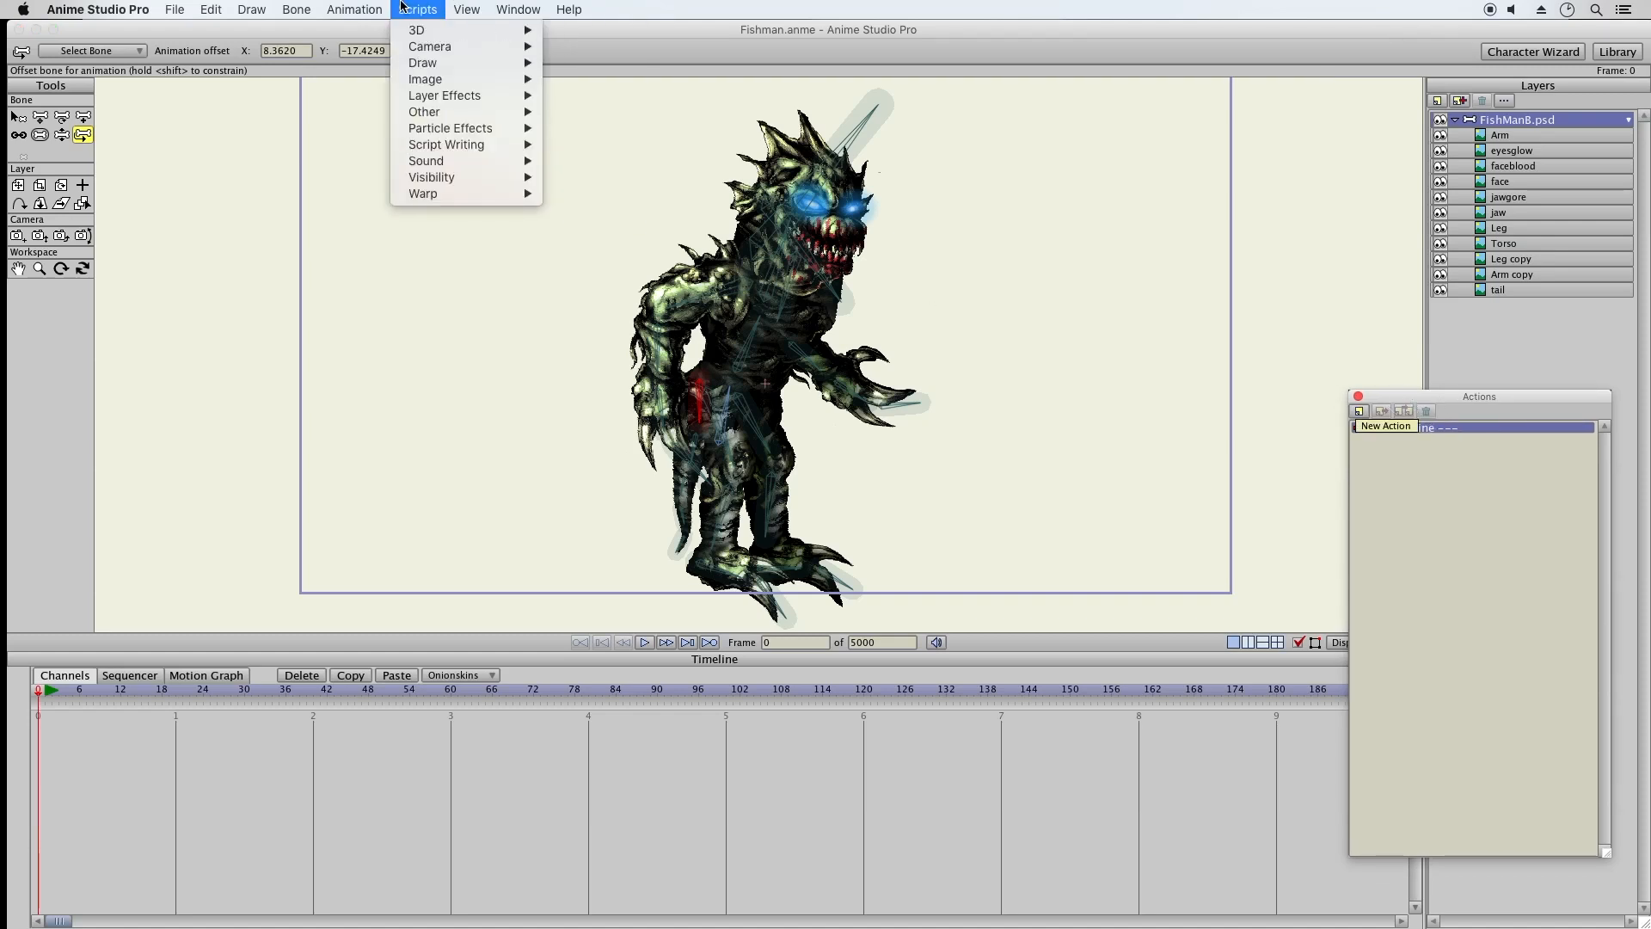
pyautogui.moveTo(356, 5)
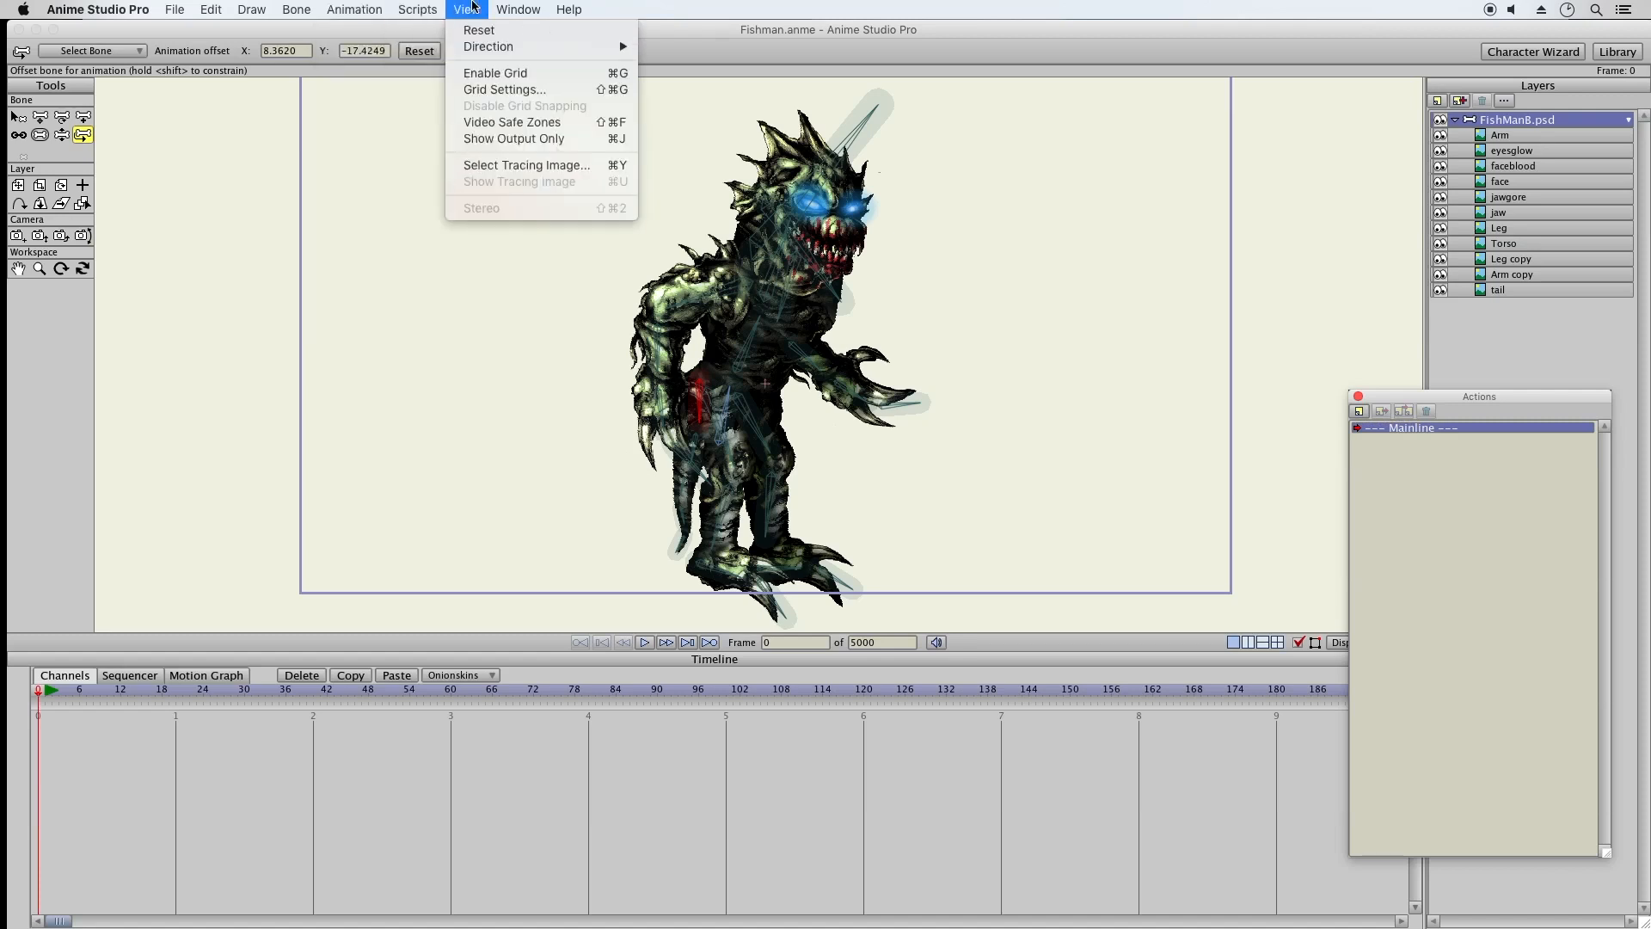
pyautogui.moveTo(518, 9)
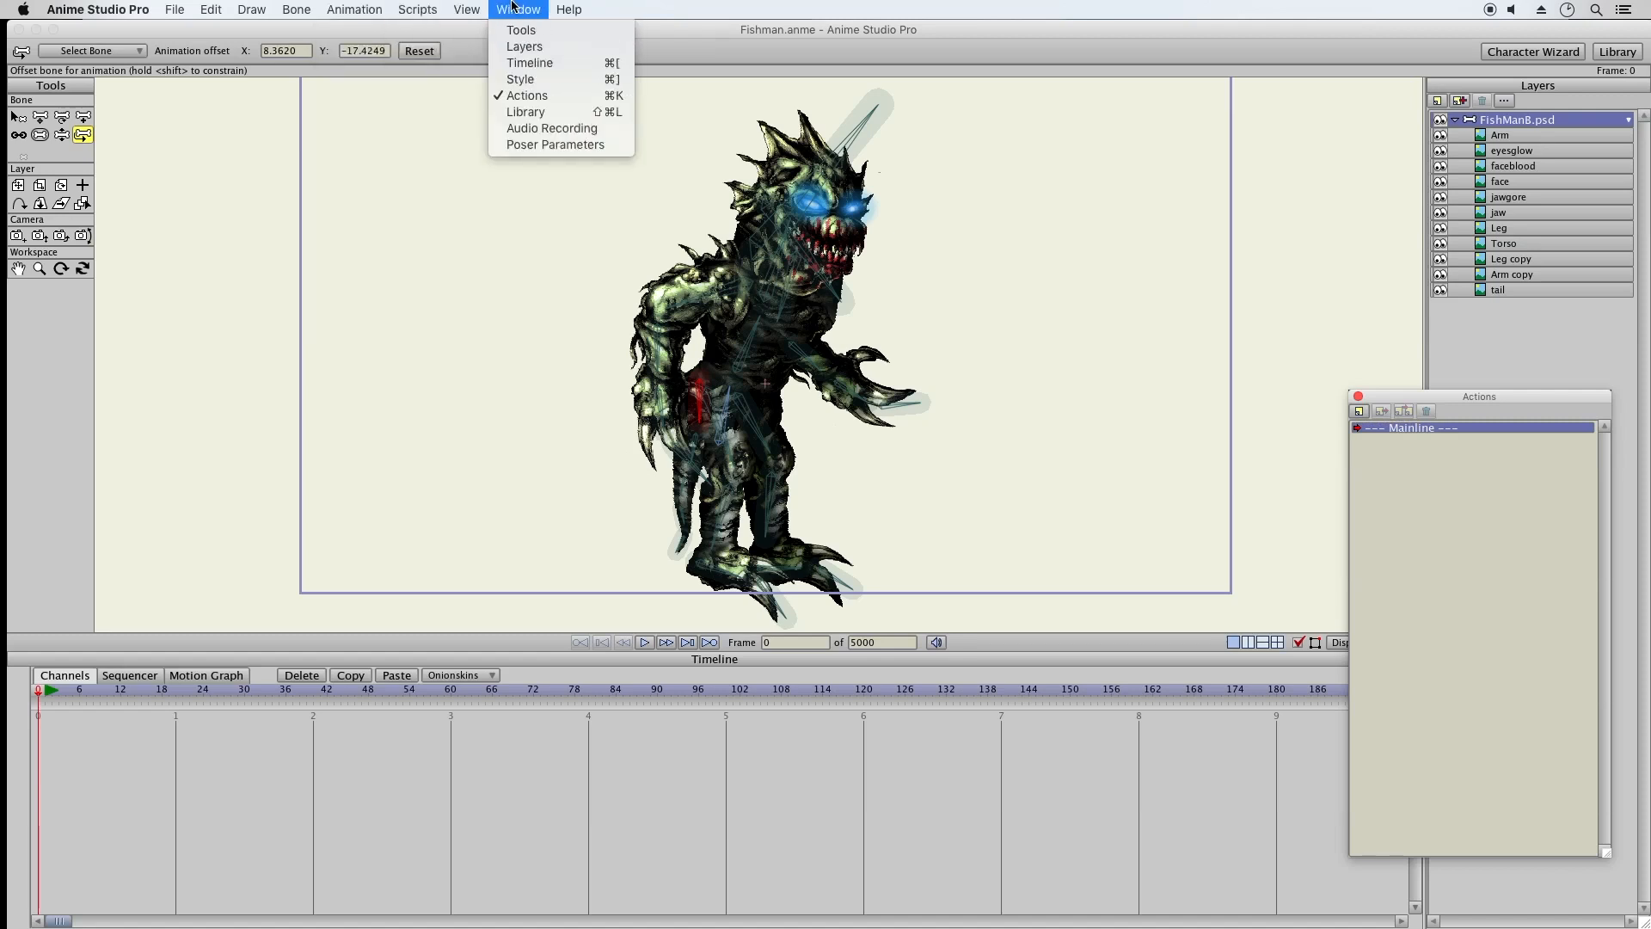
pyautogui.click(528, 95)
pyautogui.click(517, 10)
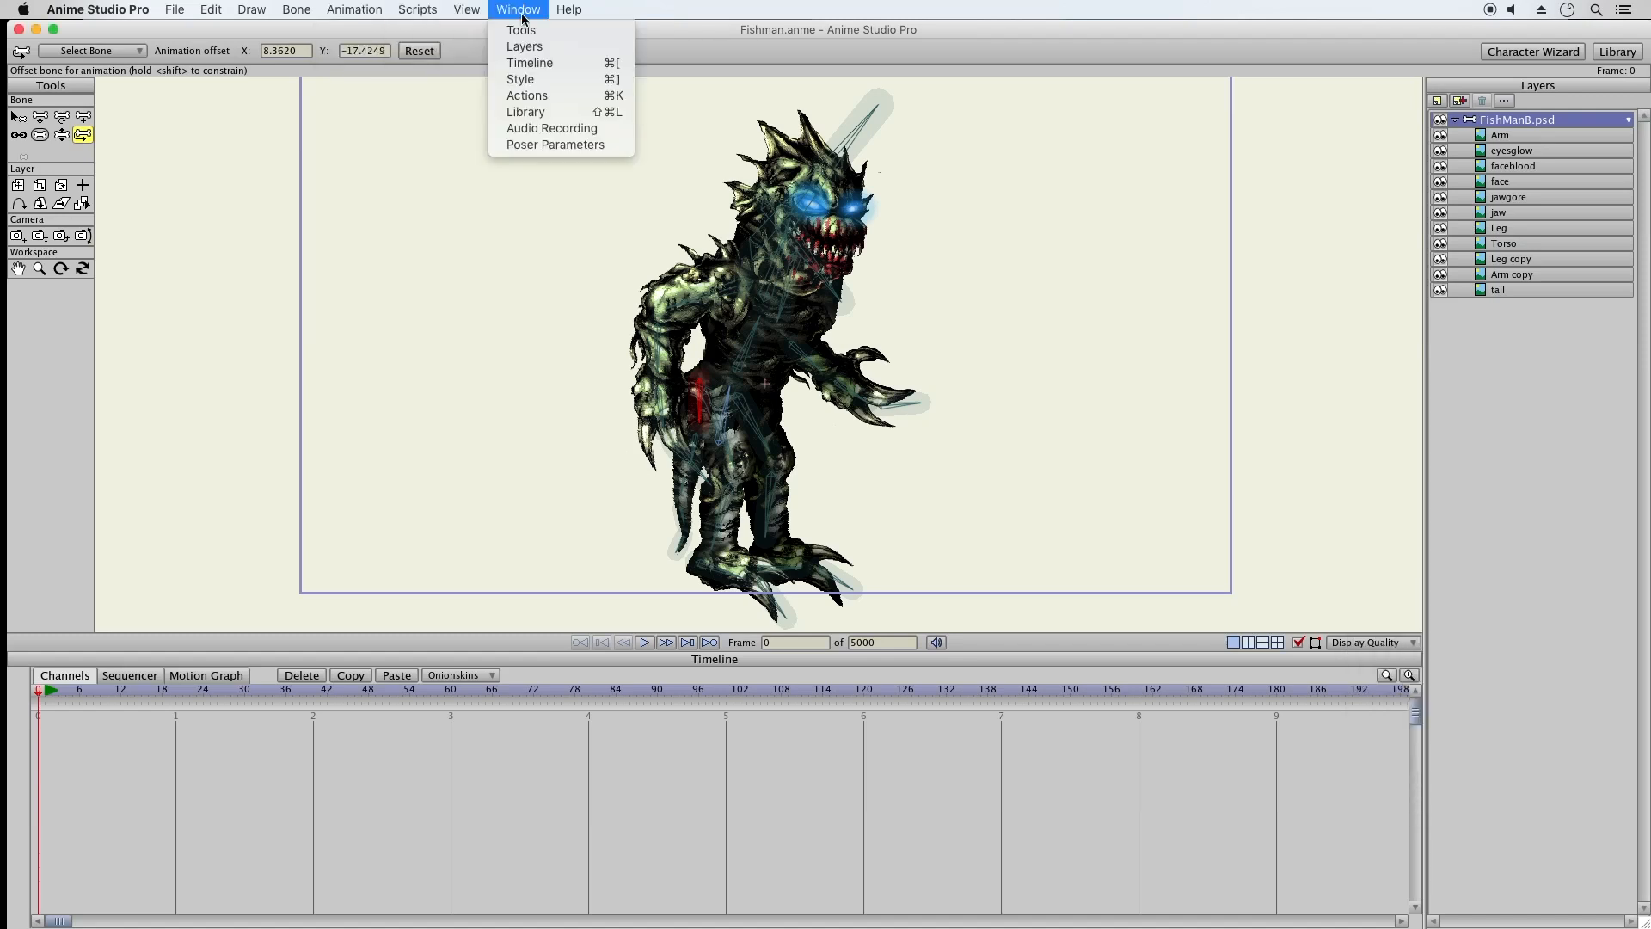
pyautogui.click(528, 95)
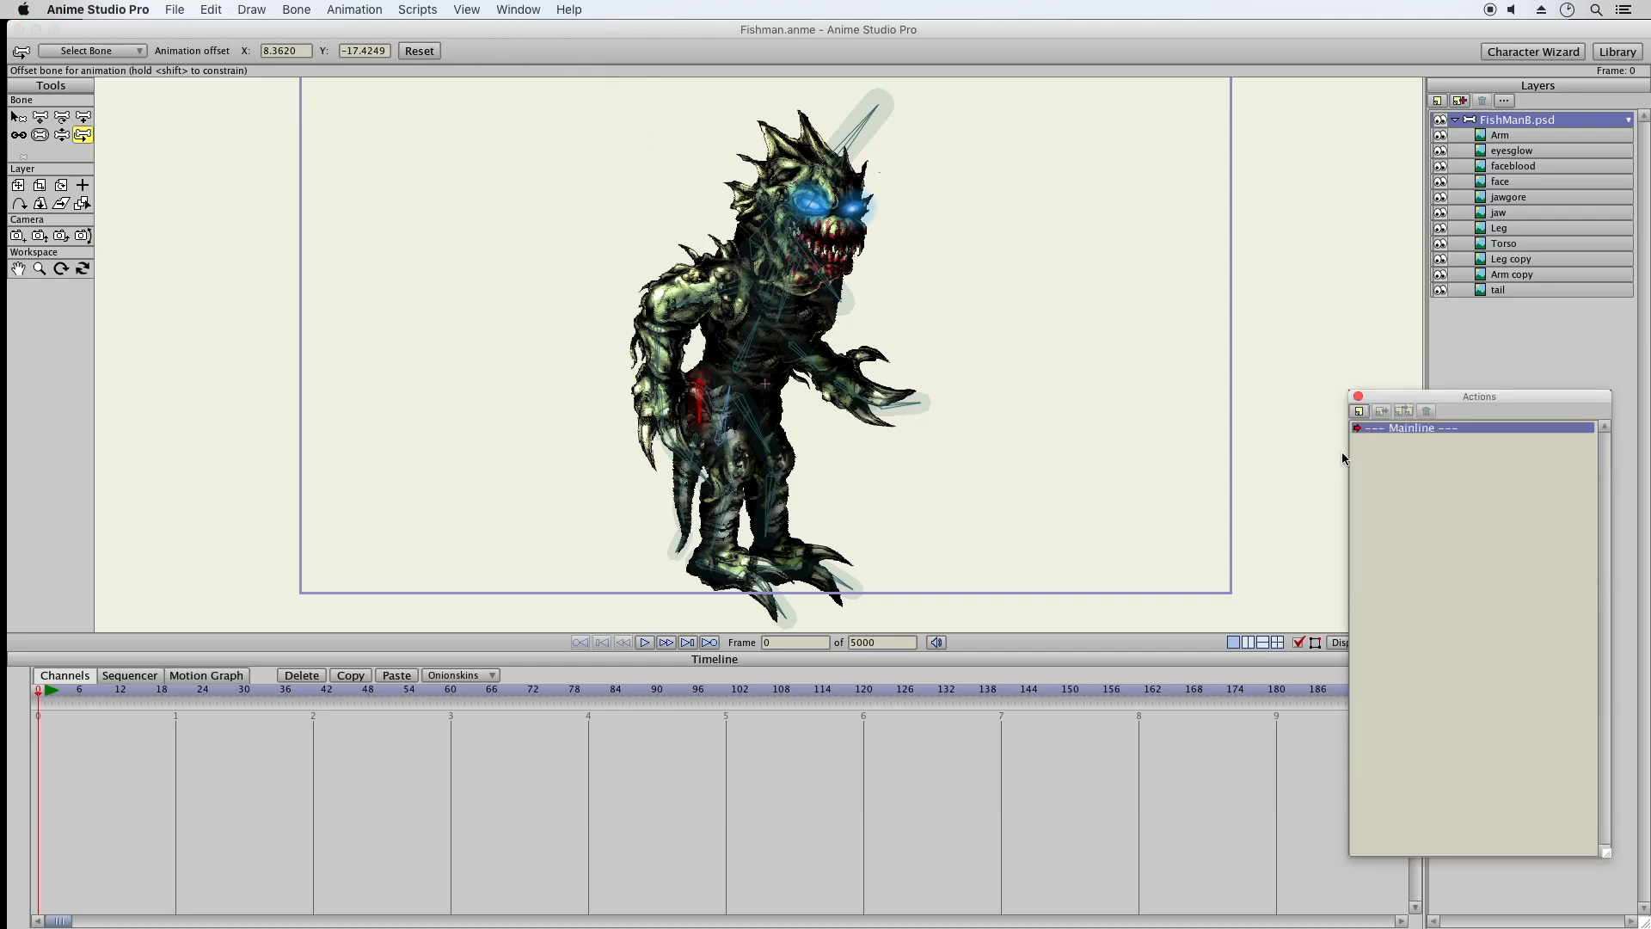
# Create a new action named Stand1 in the Actions window after moving the window slightly up
pyautogui.moveTo(1430, 397); pyautogui.dragTo(1420, 347)
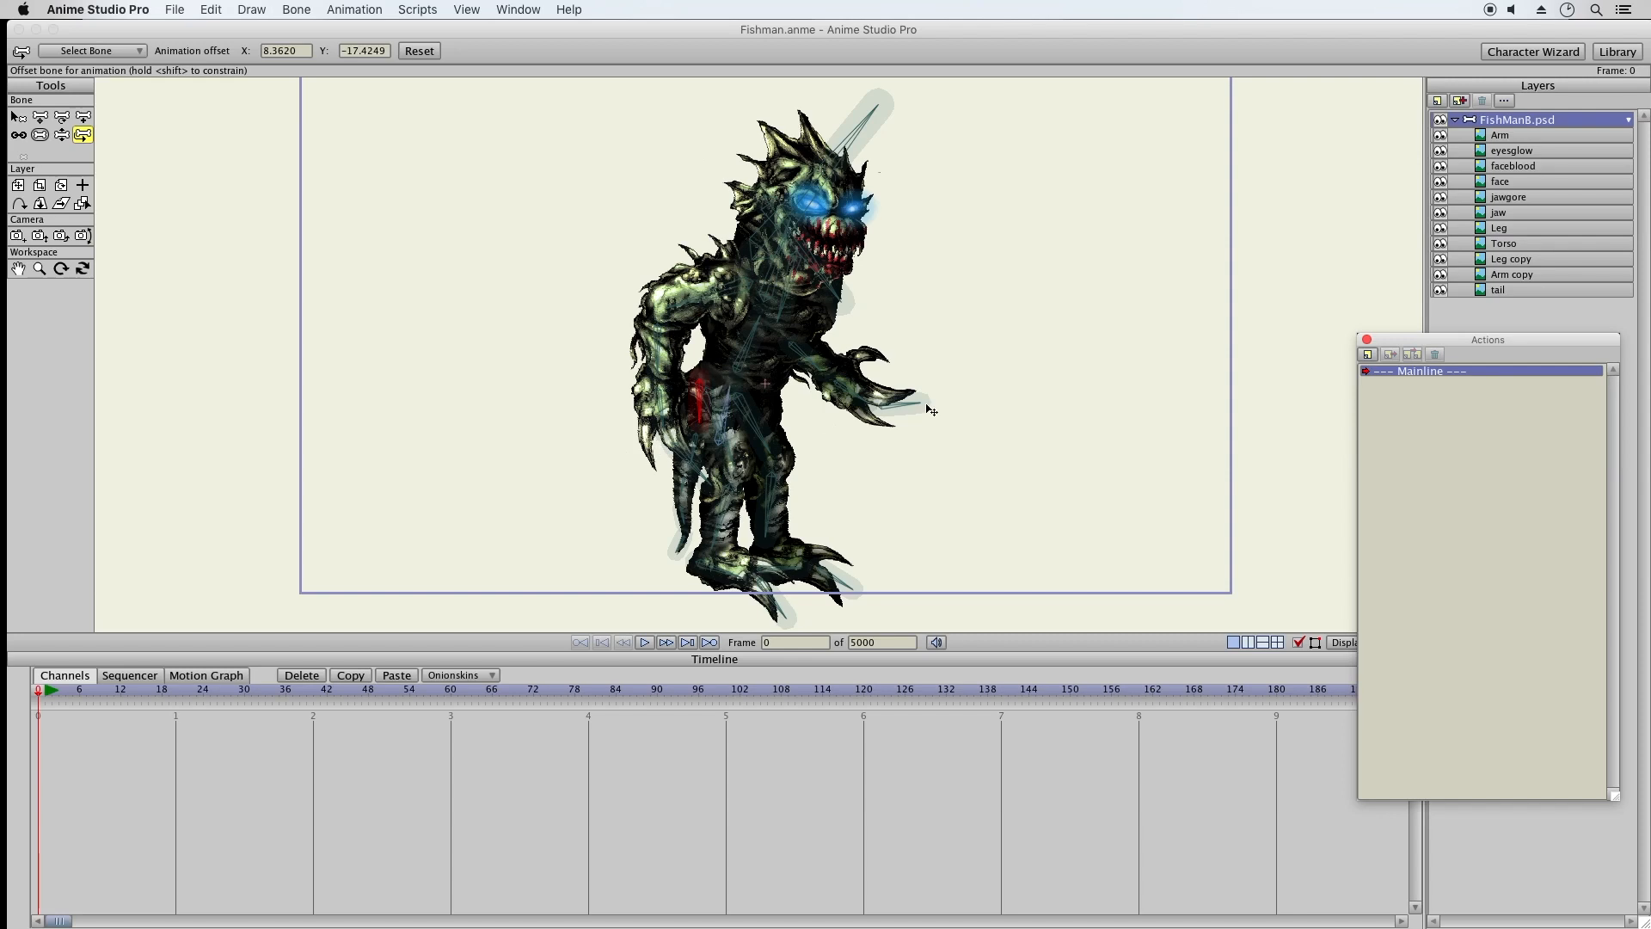
pyautogui.click(1368, 356)
pyautogui.write('Stand1')
pyautogui.press('Return')
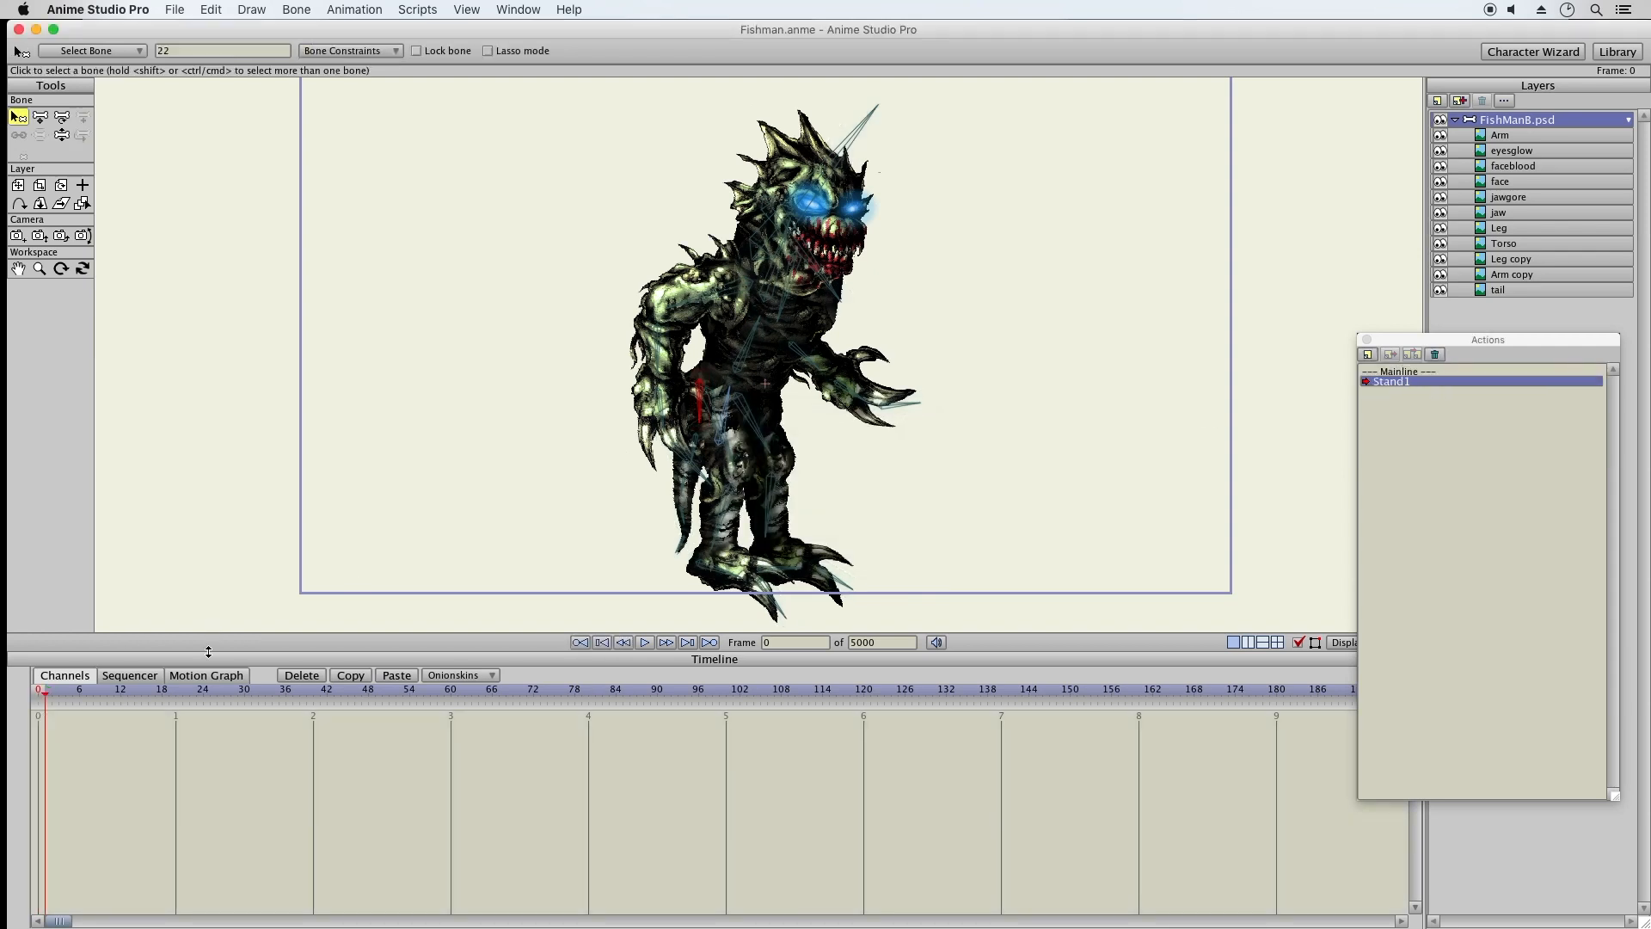
# Key the starting pose of the Stand1 action with Manipulate Bones by touching the hand, head, torso, foot and tail bones in place
pyautogui.click(57, 136)
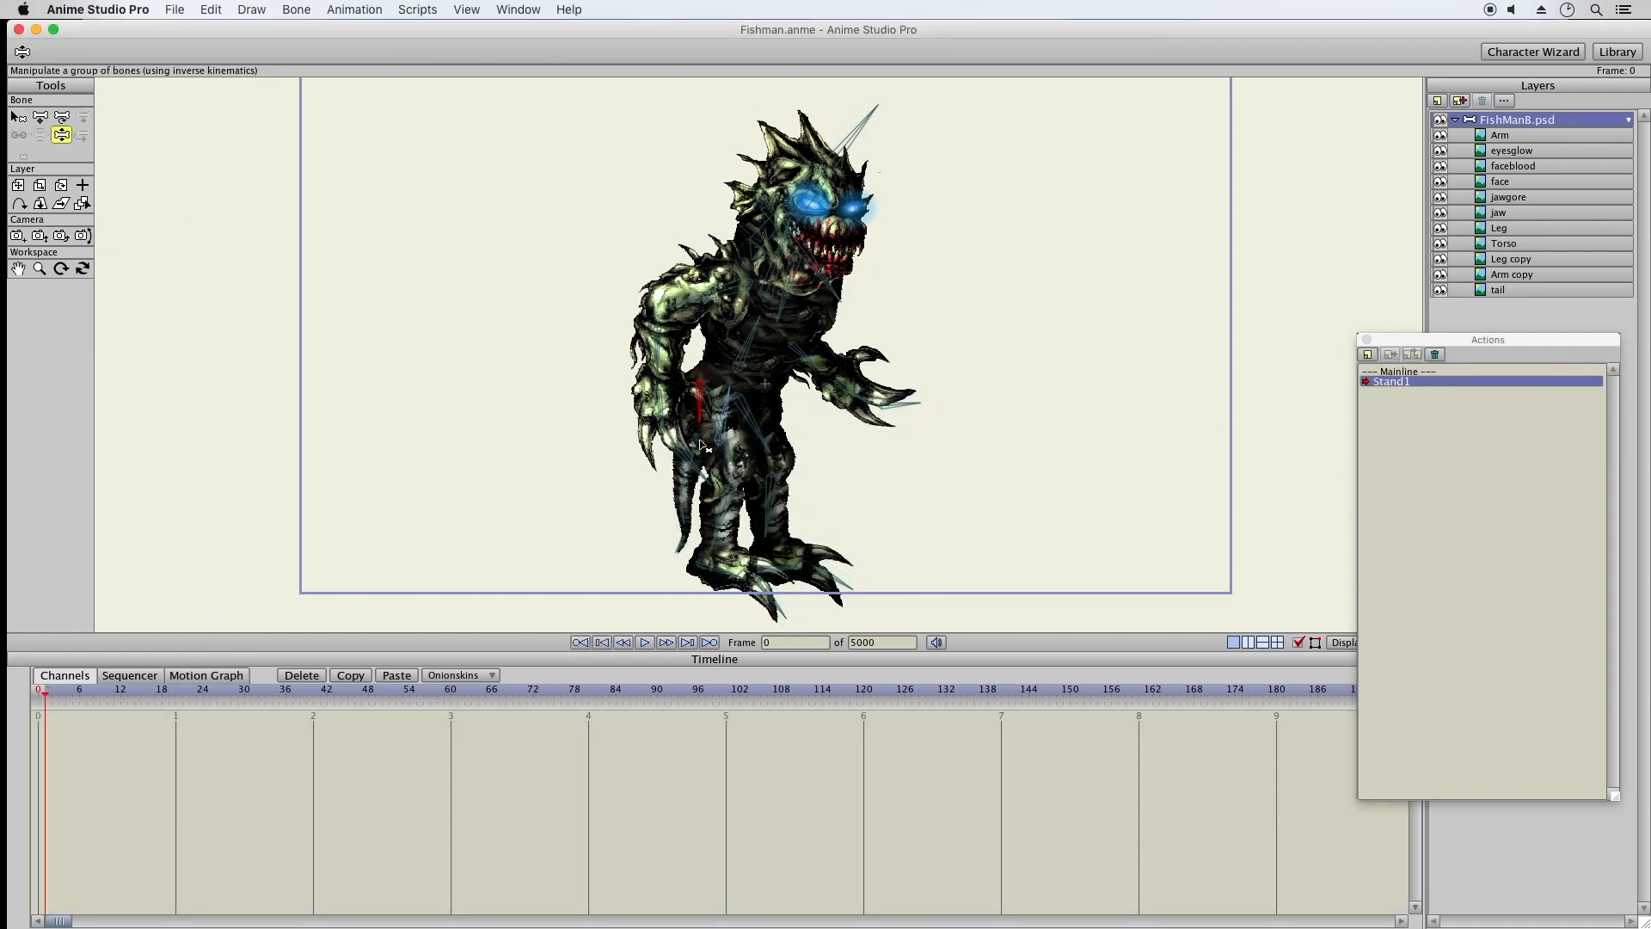
pyautogui.click(677, 463)
pyautogui.click(897, 413)
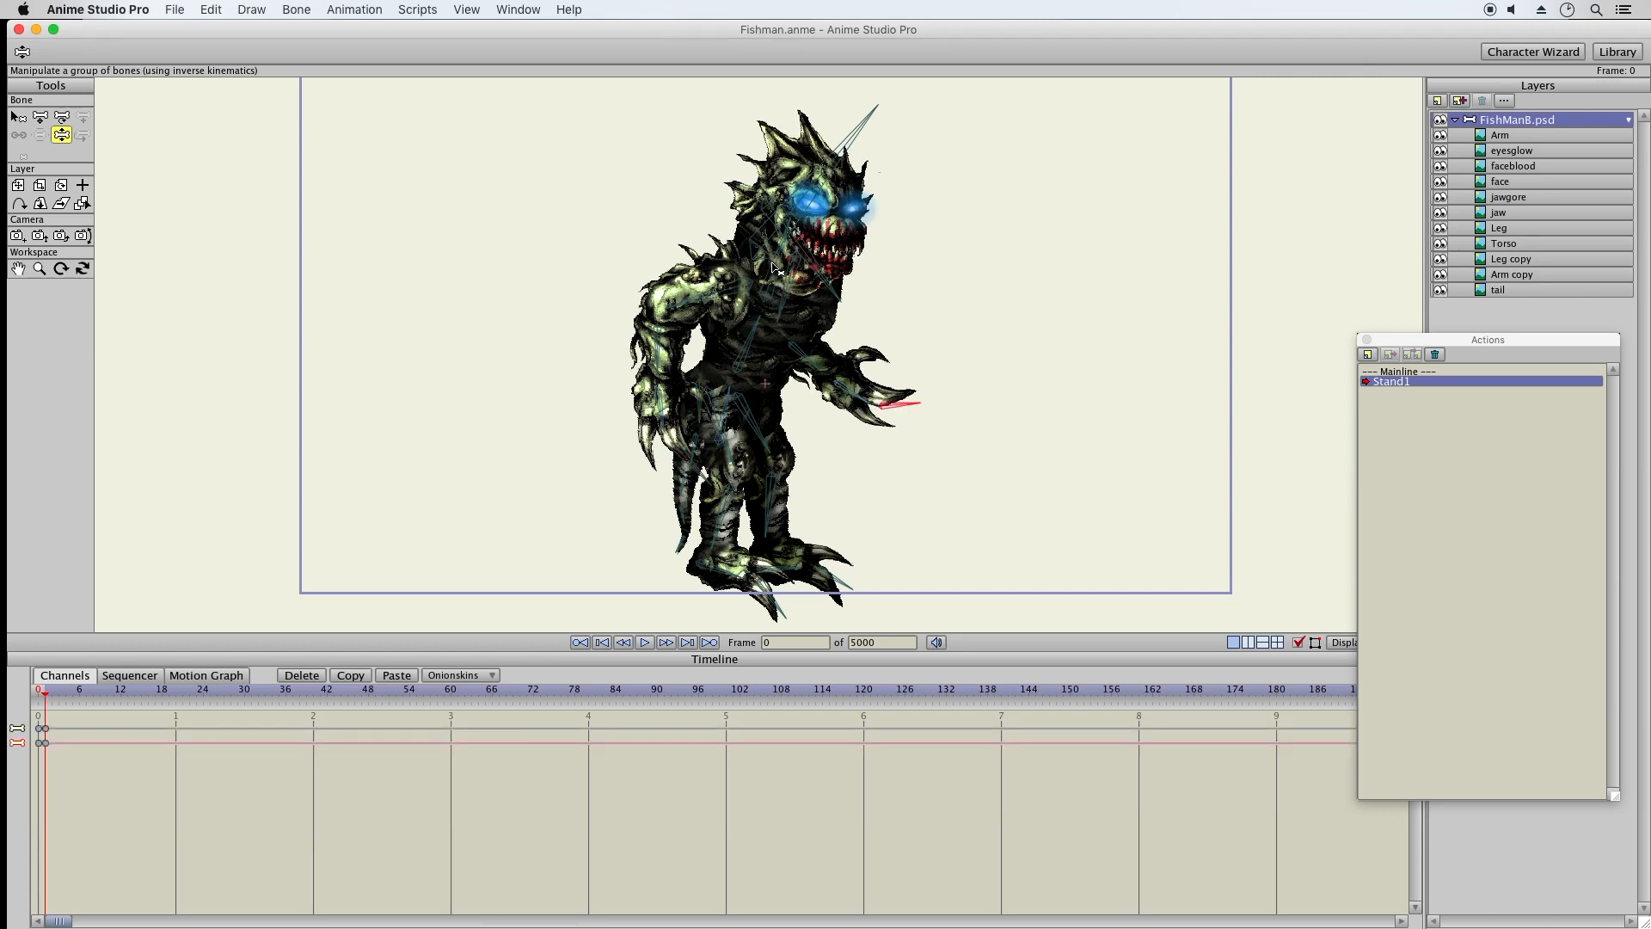
pyautogui.click(851, 135)
pyautogui.click(751, 341)
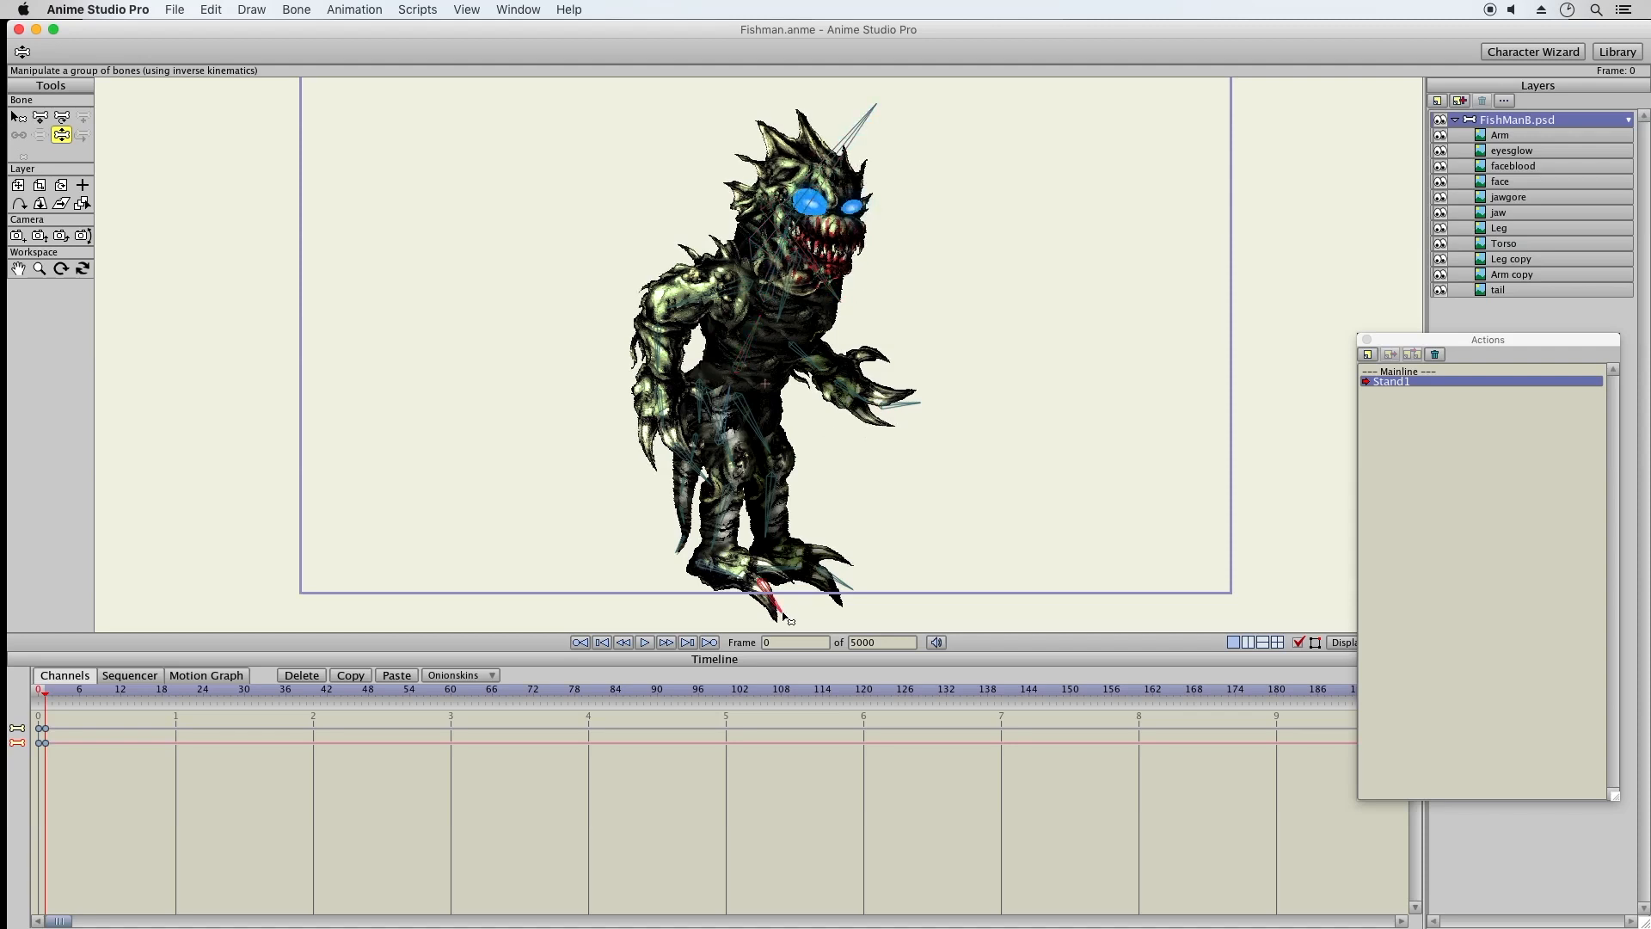
pyautogui.click(849, 605)
pyautogui.click(671, 555)
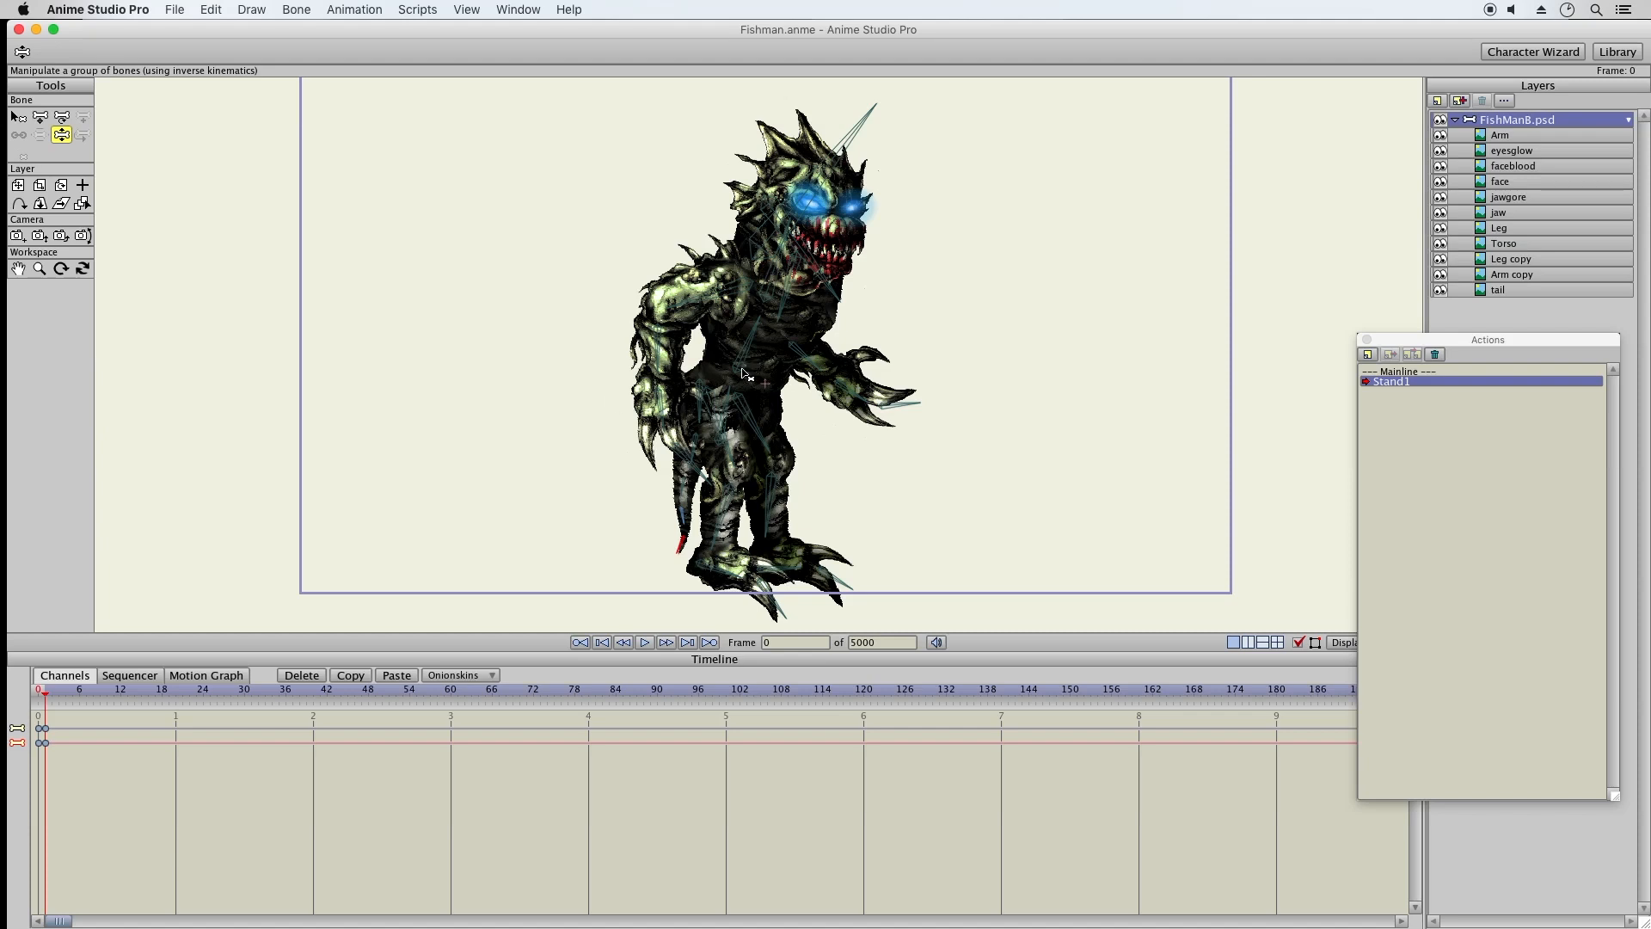
# Key the starting pose of the hip bone with Transform Bone and the torso bone with Manipulate Bones, without moving them
pyautogui.click(774, 283)
pyautogui.click(46, 124)
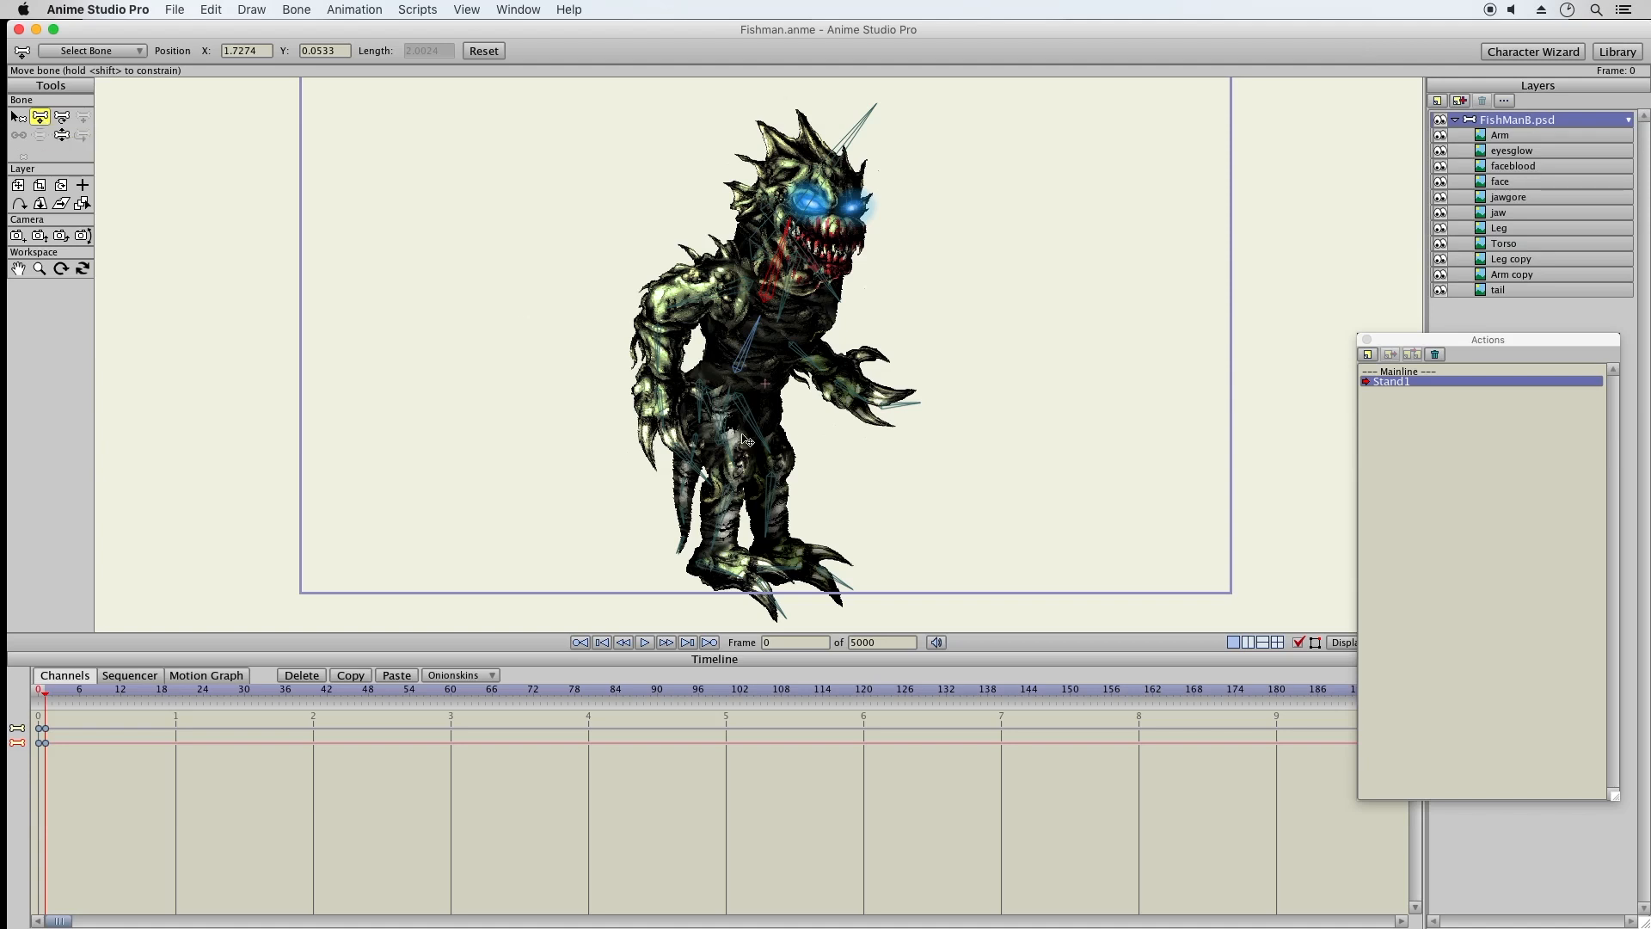
pyautogui.click(725, 409)
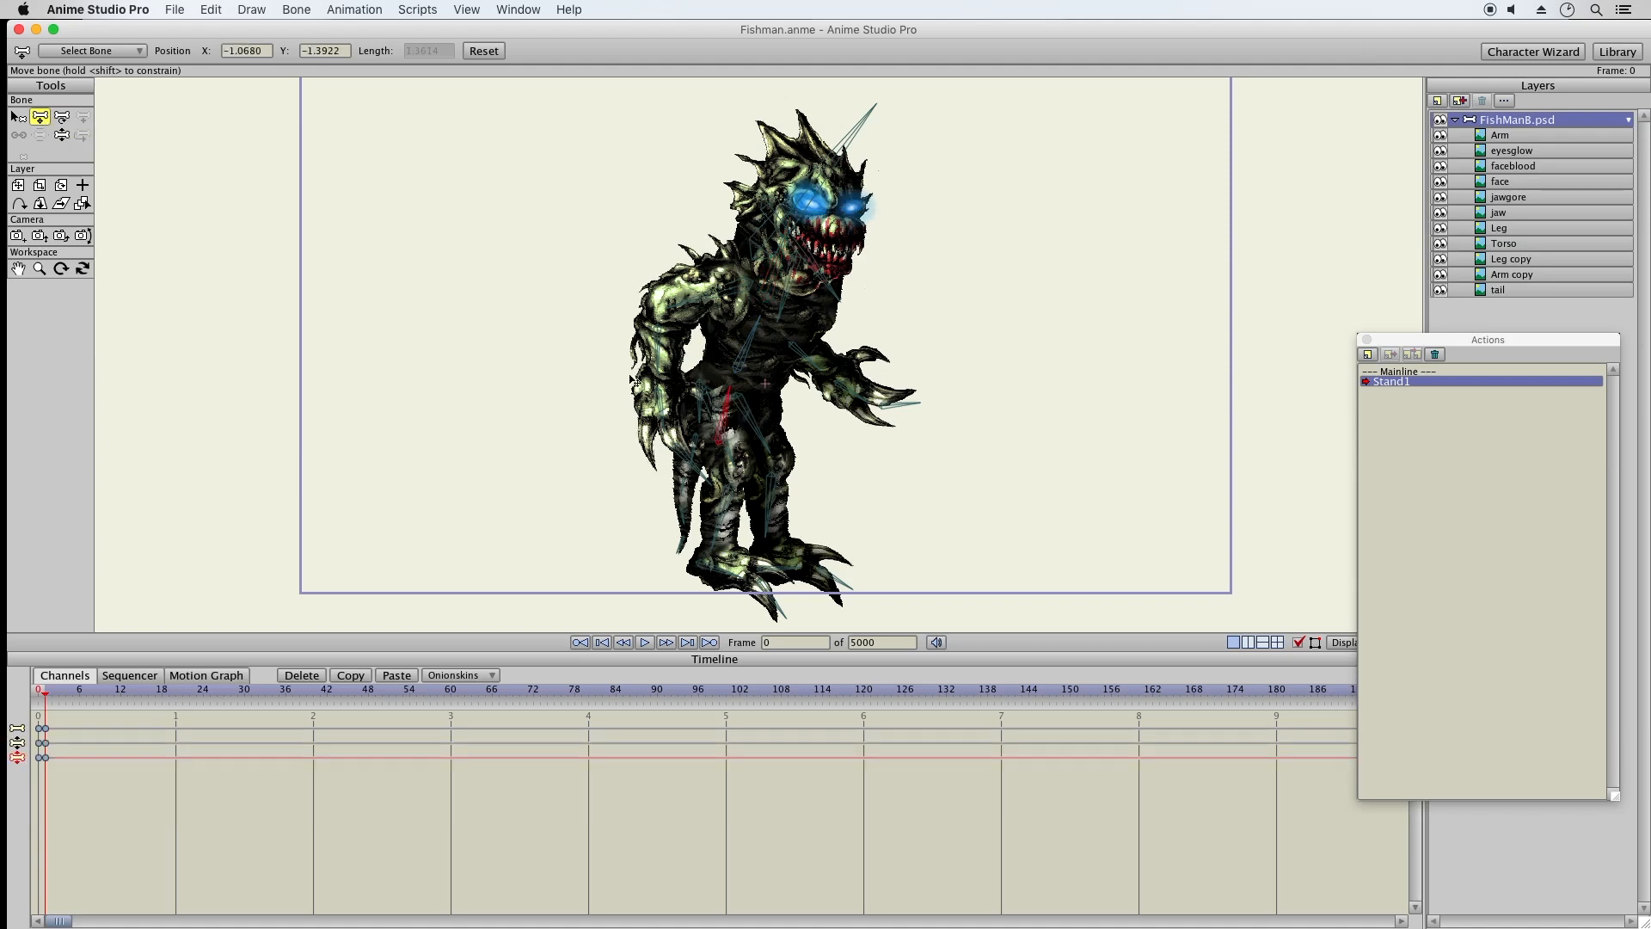
pyautogui.click(18, 116)
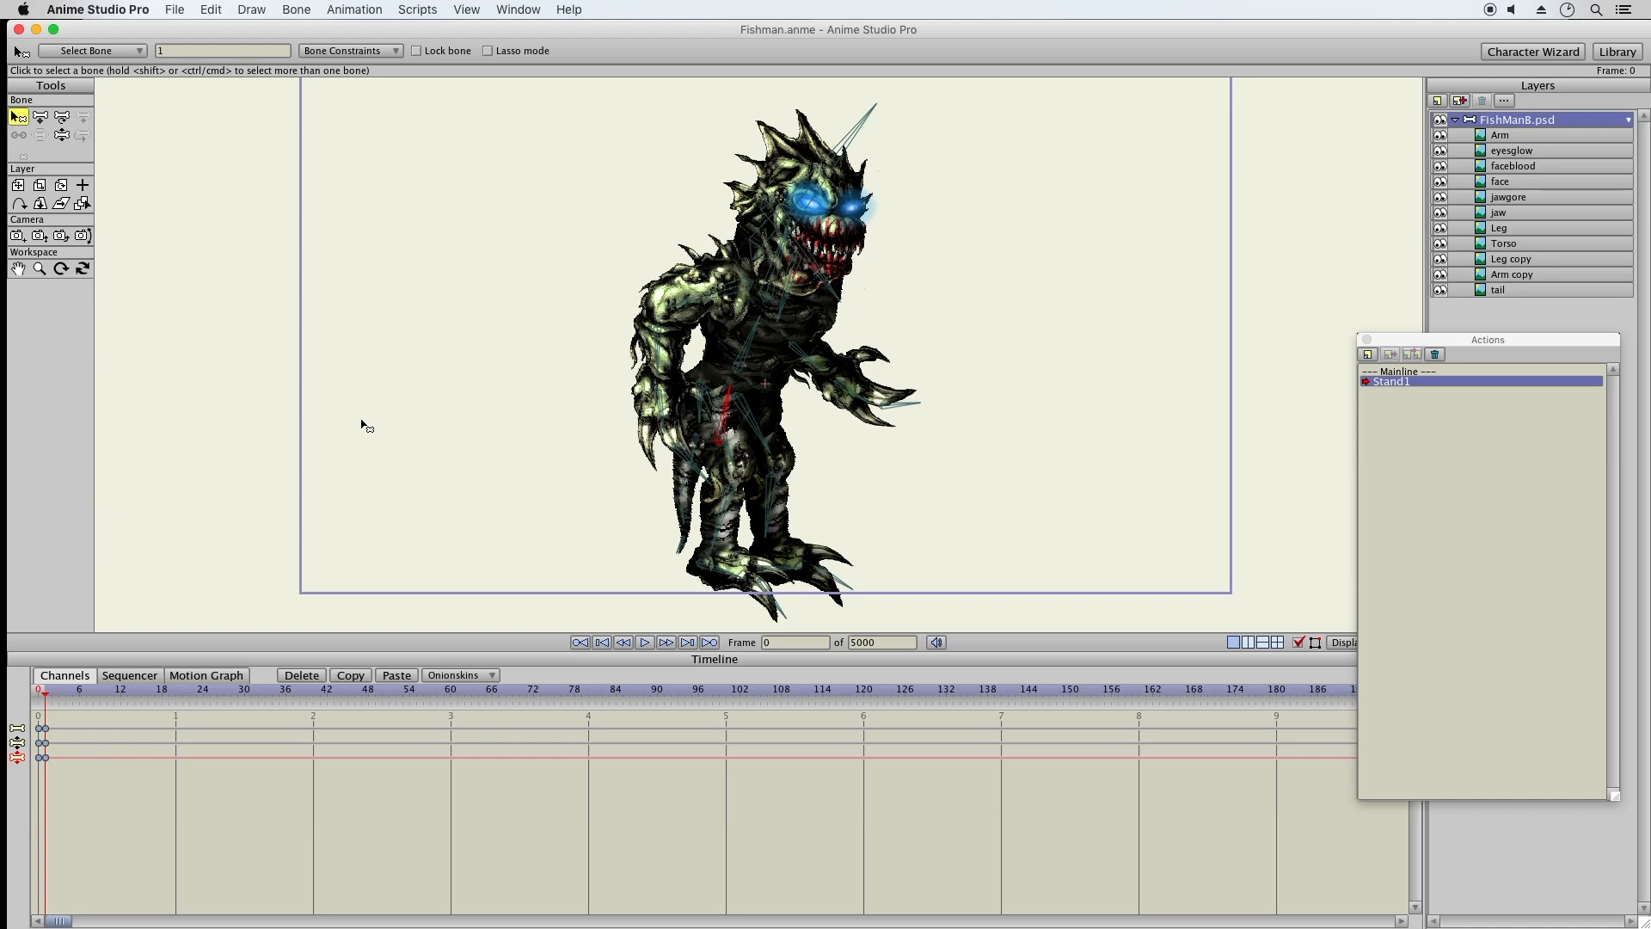
pyautogui.click(62, 136)
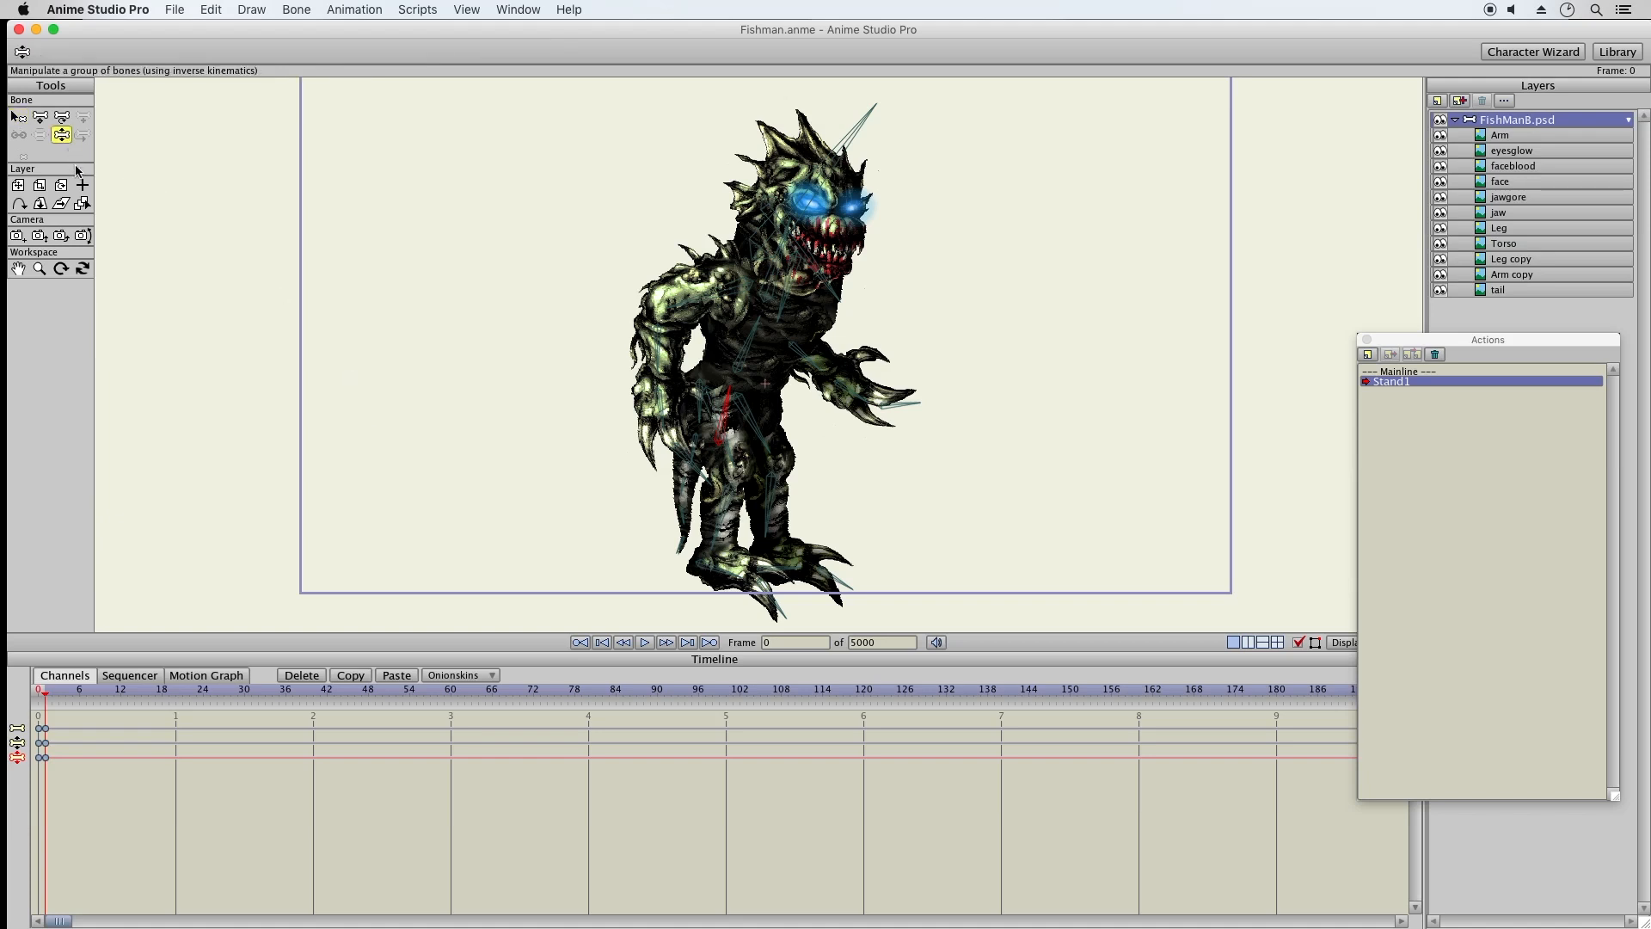
pyautogui.click(772, 296)
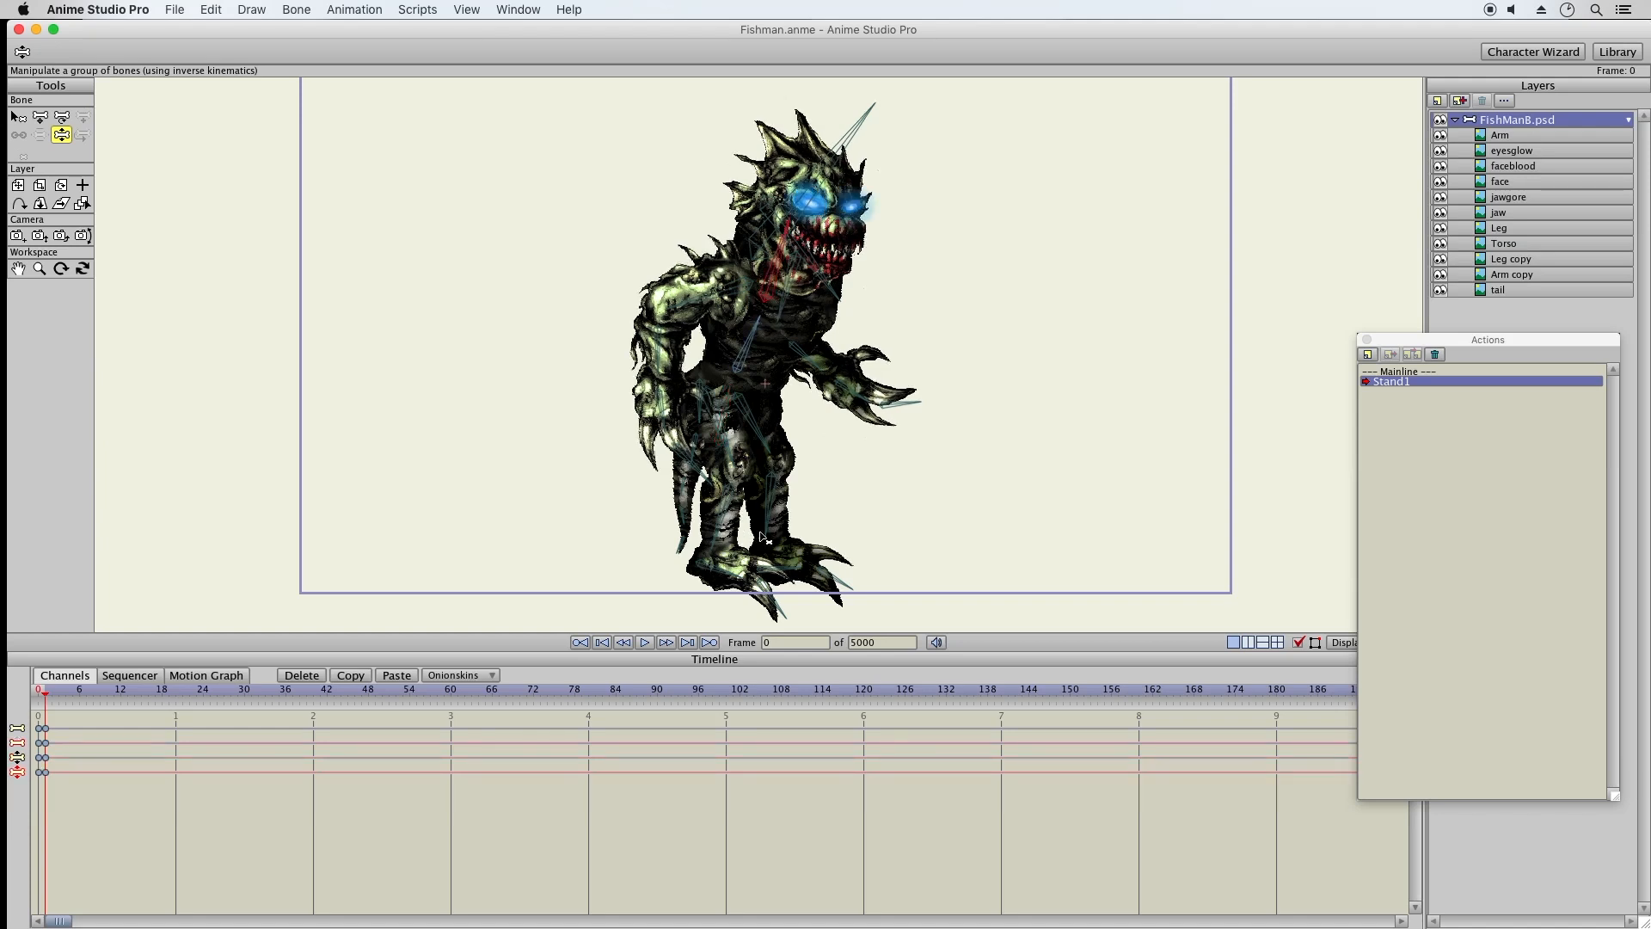
pyautogui.moveTo(717, 533); pyautogui.dragTo(839, 564)
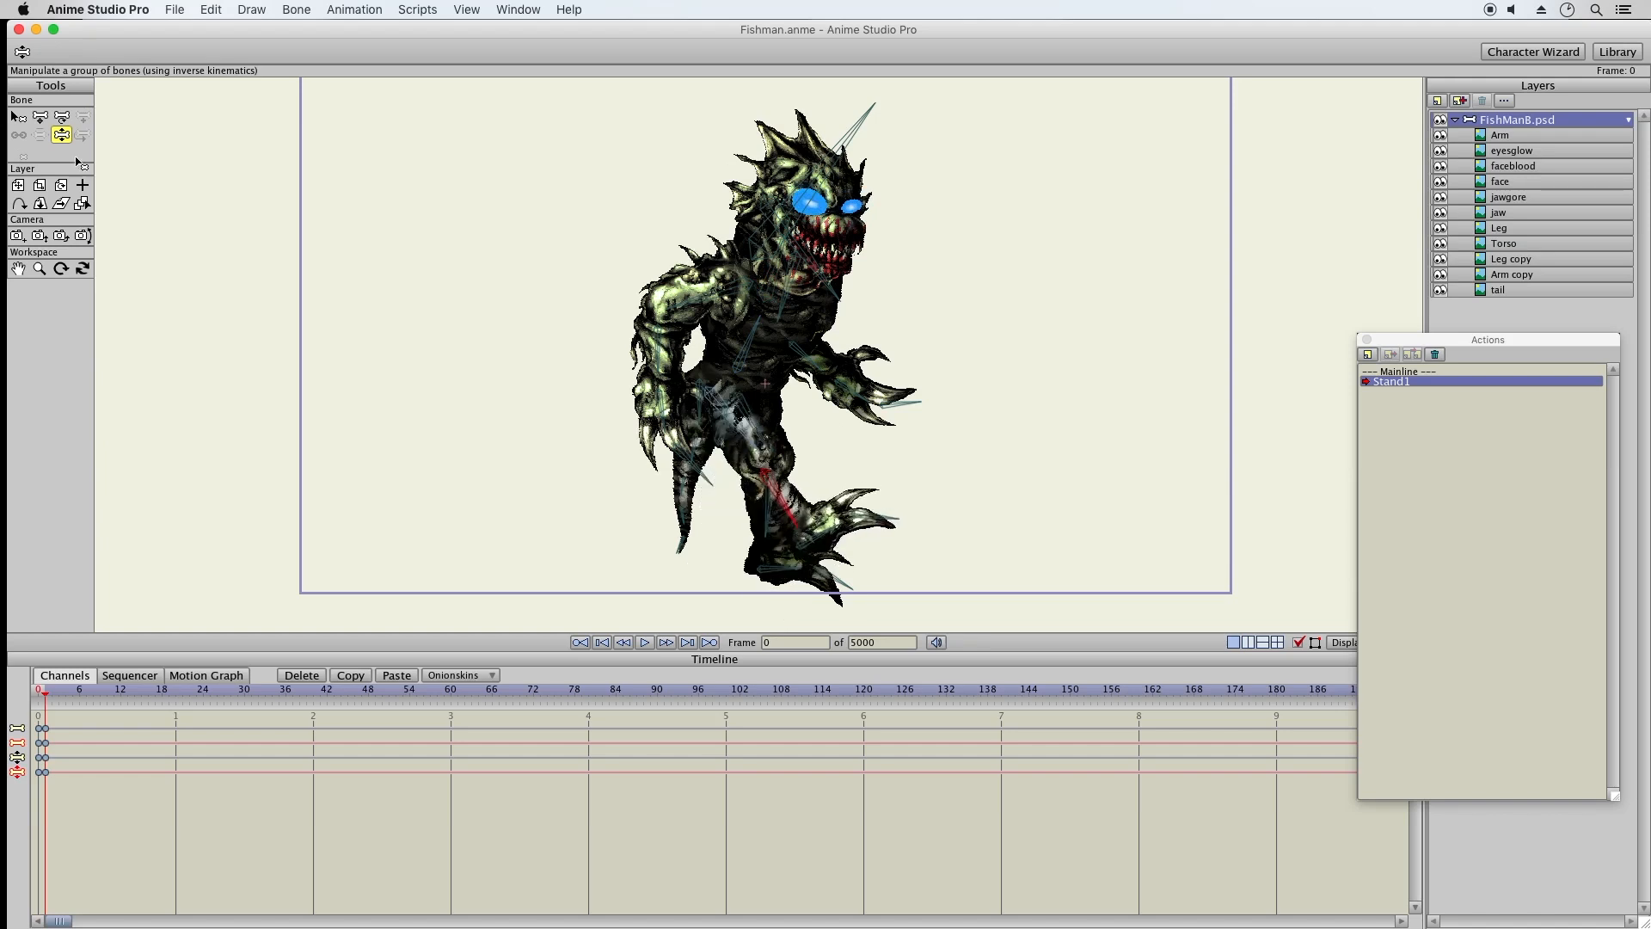
pyautogui.click(211, 9)
pyautogui.click(242, 31)
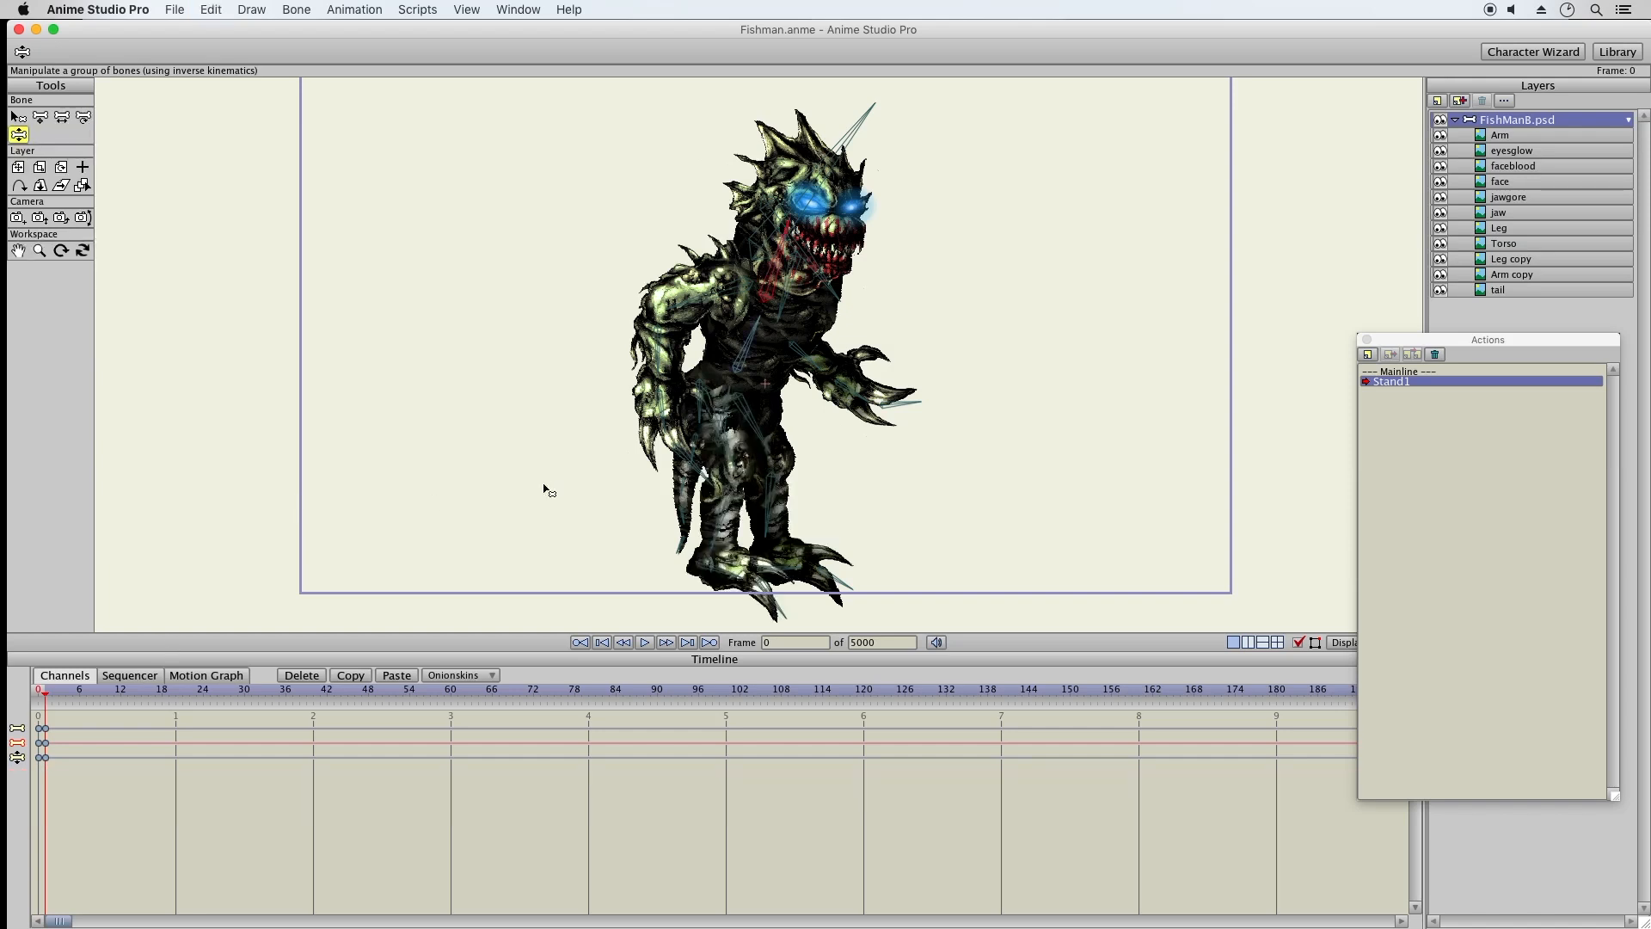
# Copy the bone keyframes at frame 1 and paste them at frames 20 and 10
pyautogui.moveTo(53, 761); pyautogui.dragTo(43, 763)
pyautogui.click(369, 676)
pyautogui.click(176, 699)
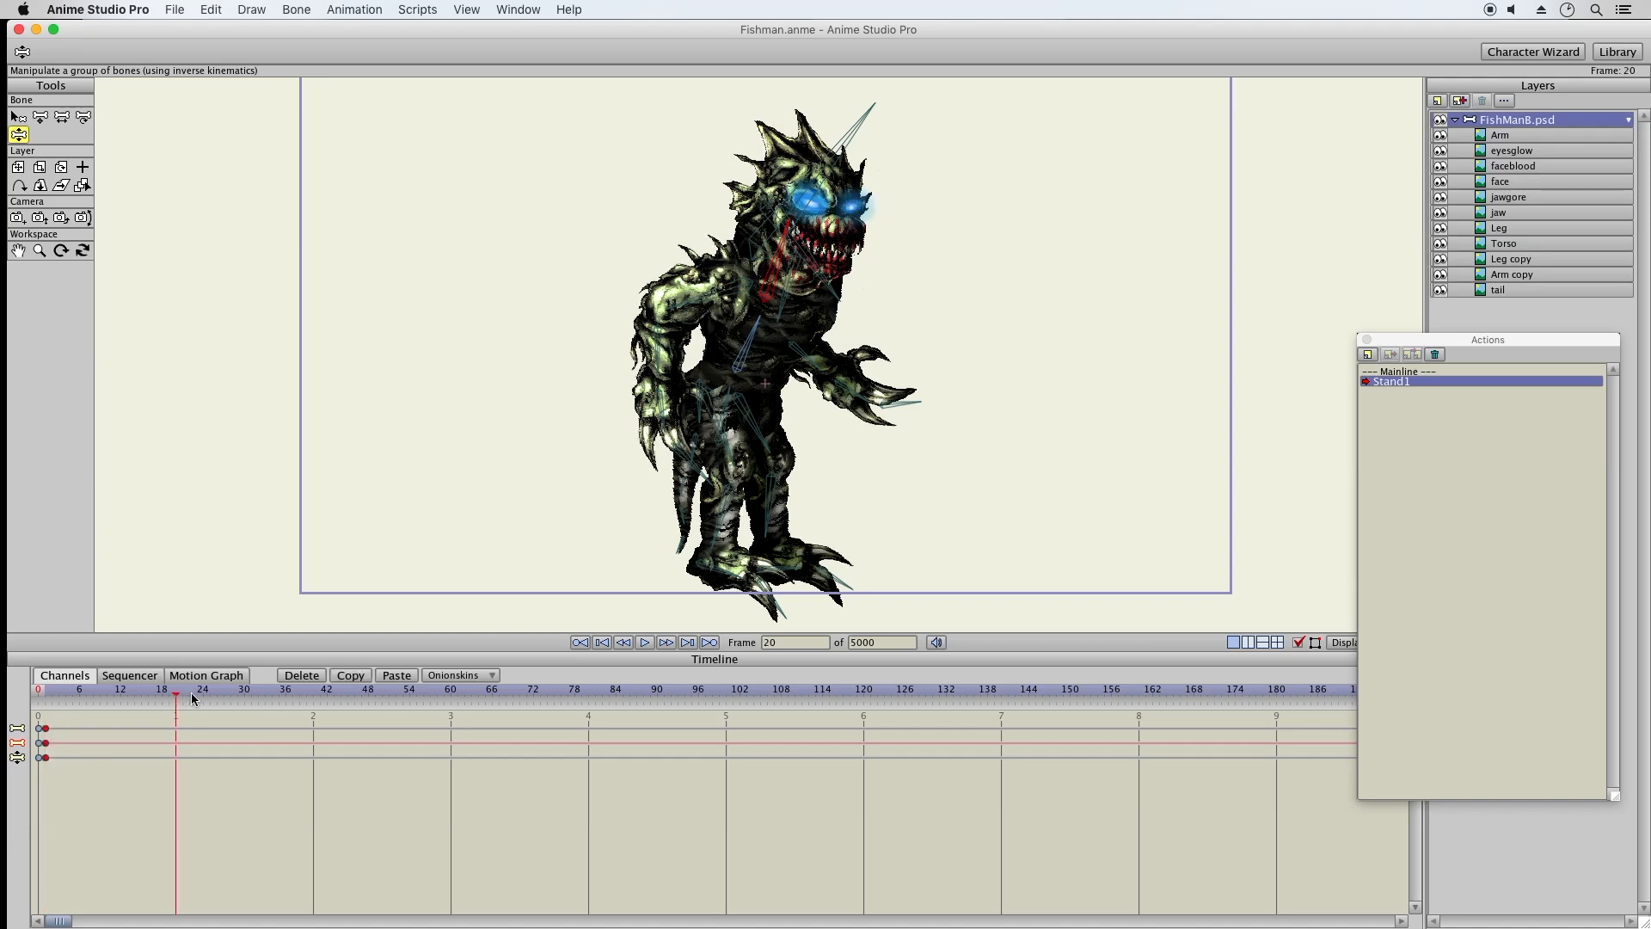
pyautogui.click(396, 675)
pyautogui.click(109, 695)
pyautogui.click(392, 676)
# At frame 6, pose the legs in a wide stride with the far leg forward, its foot tilted up, and the near leg back
pyautogui.click(72, 693)
pyautogui.click(108, 692)
pyautogui.moveTo(181, 693); pyautogui.dragTo(79, 692)
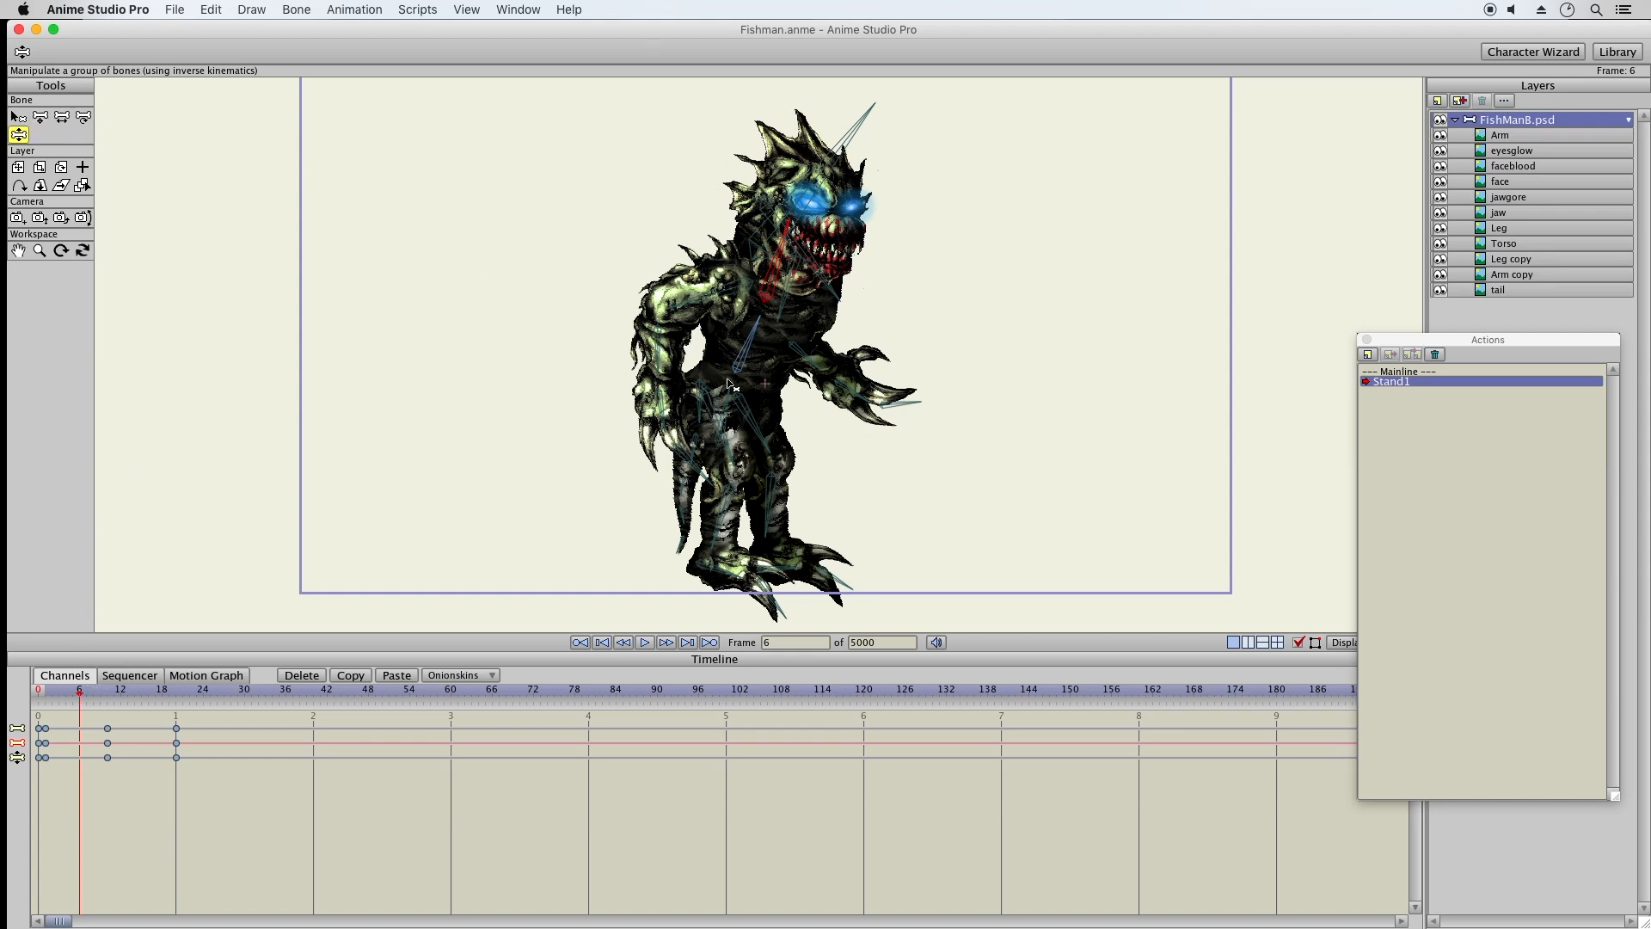
pyautogui.moveTo(768, 509); pyautogui.dragTo(827, 540)
pyautogui.moveTo(717, 528); pyautogui.dragTo(597, 552)
pyautogui.click(883, 523)
pyautogui.moveTo(893, 517); pyautogui.dragTo(895, 504)
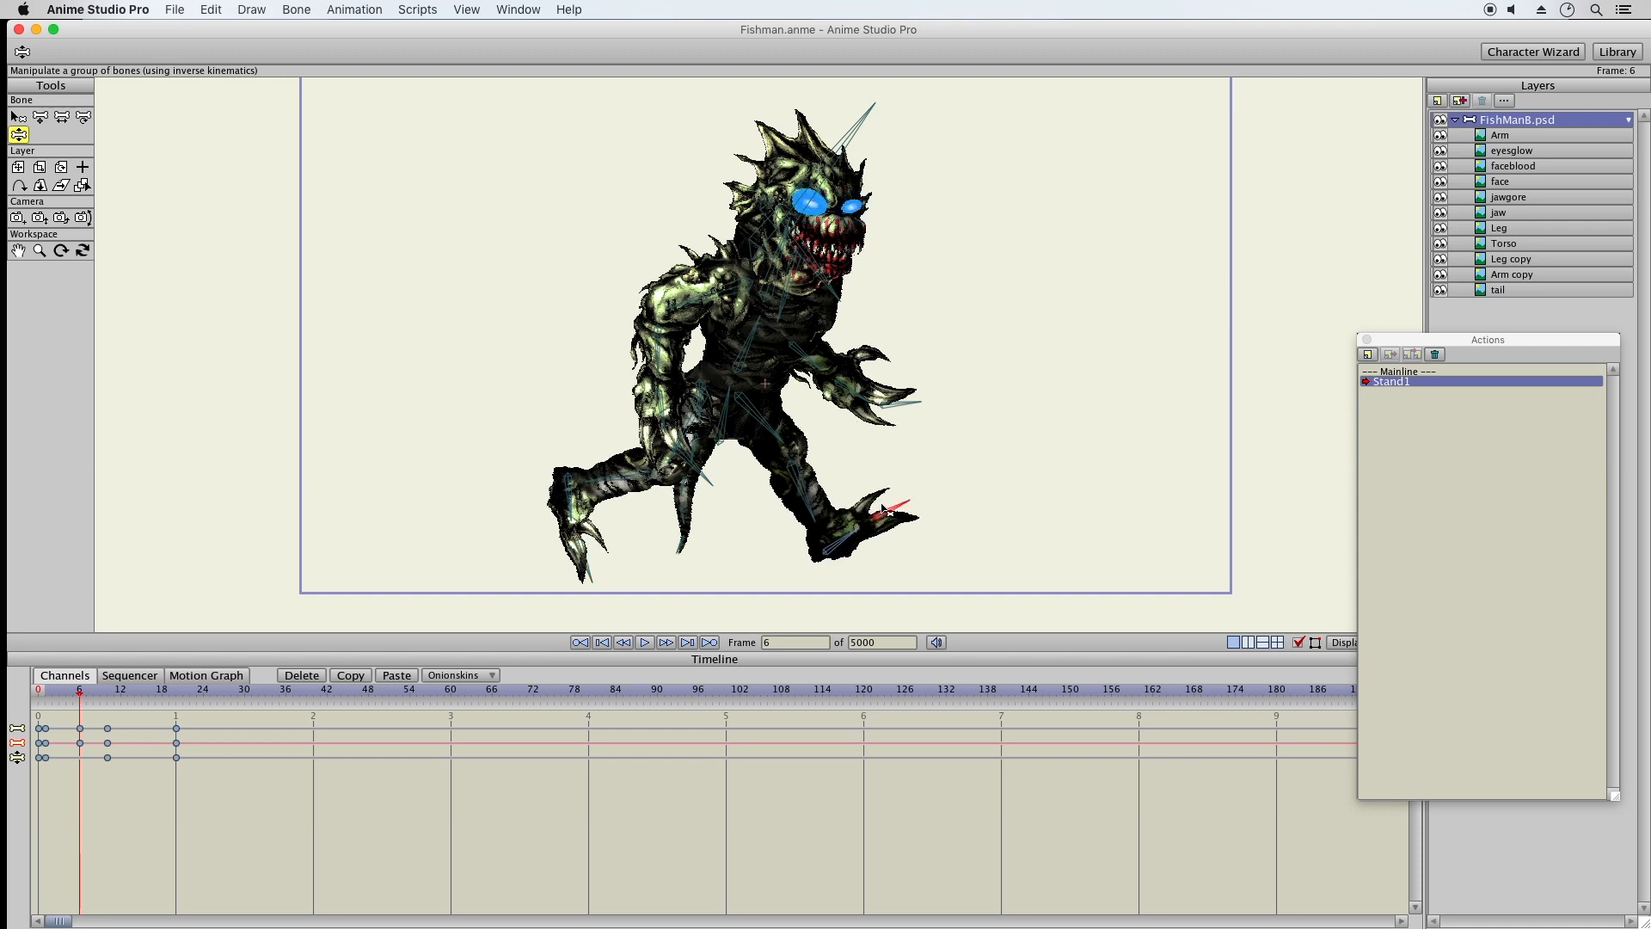
# At frame 6, swing the near arm backward with the elbow opened and raise the far arm forward
pyautogui.moveTo(692, 301); pyautogui.dragTo(660, 282)
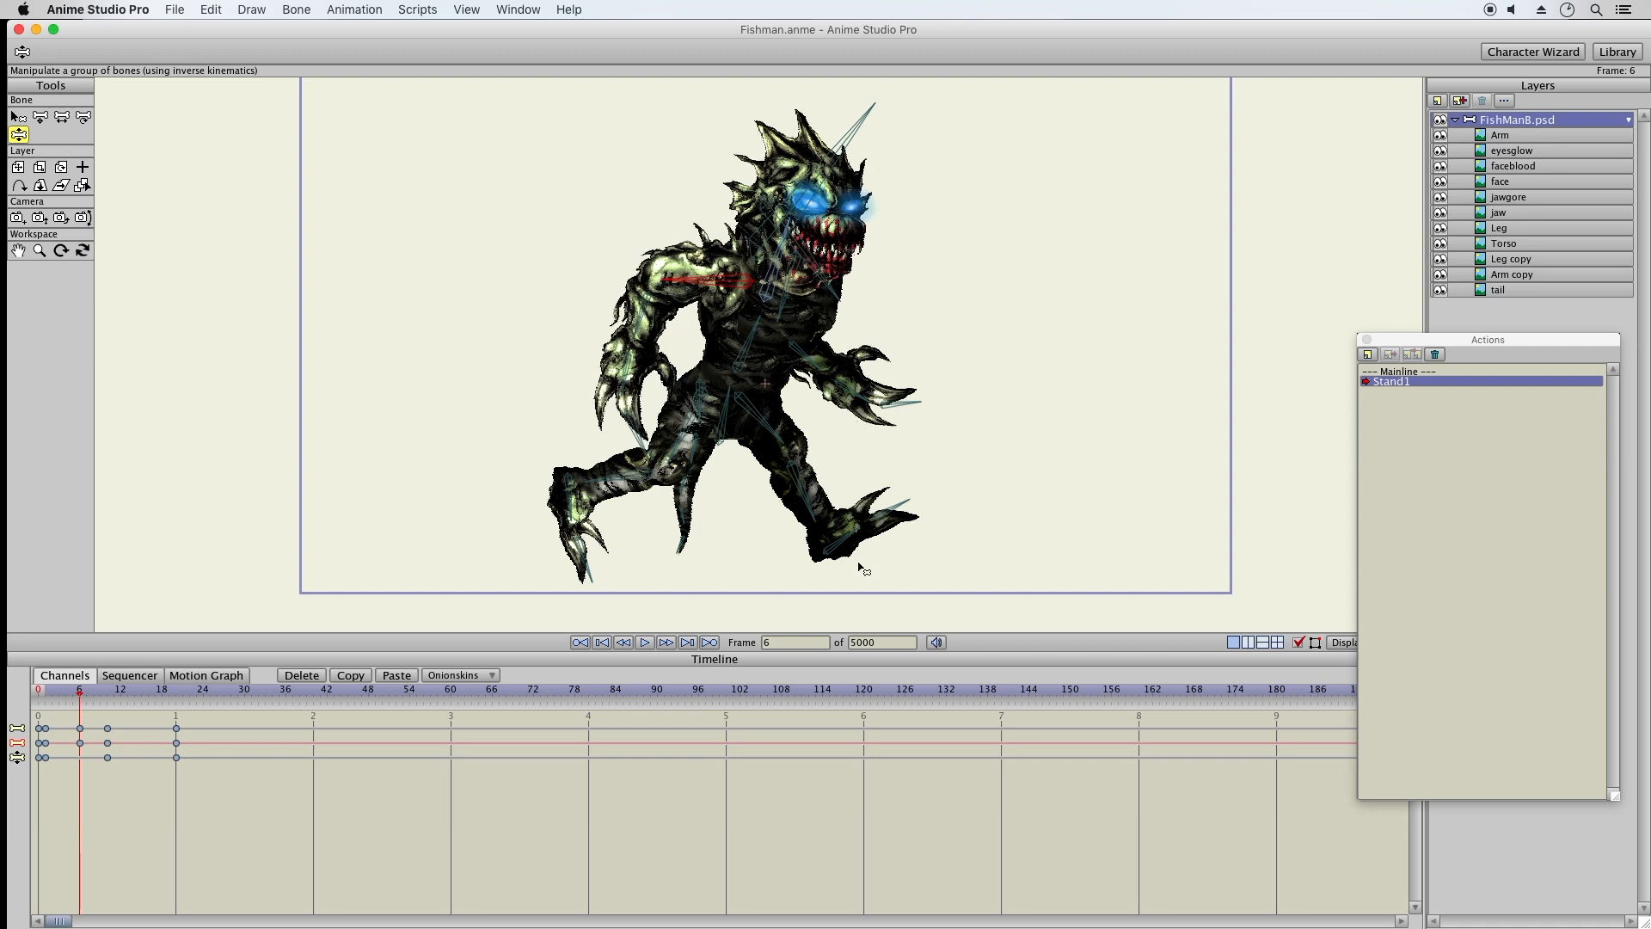
pyautogui.moveTo(616, 323); pyautogui.dragTo(564, 531)
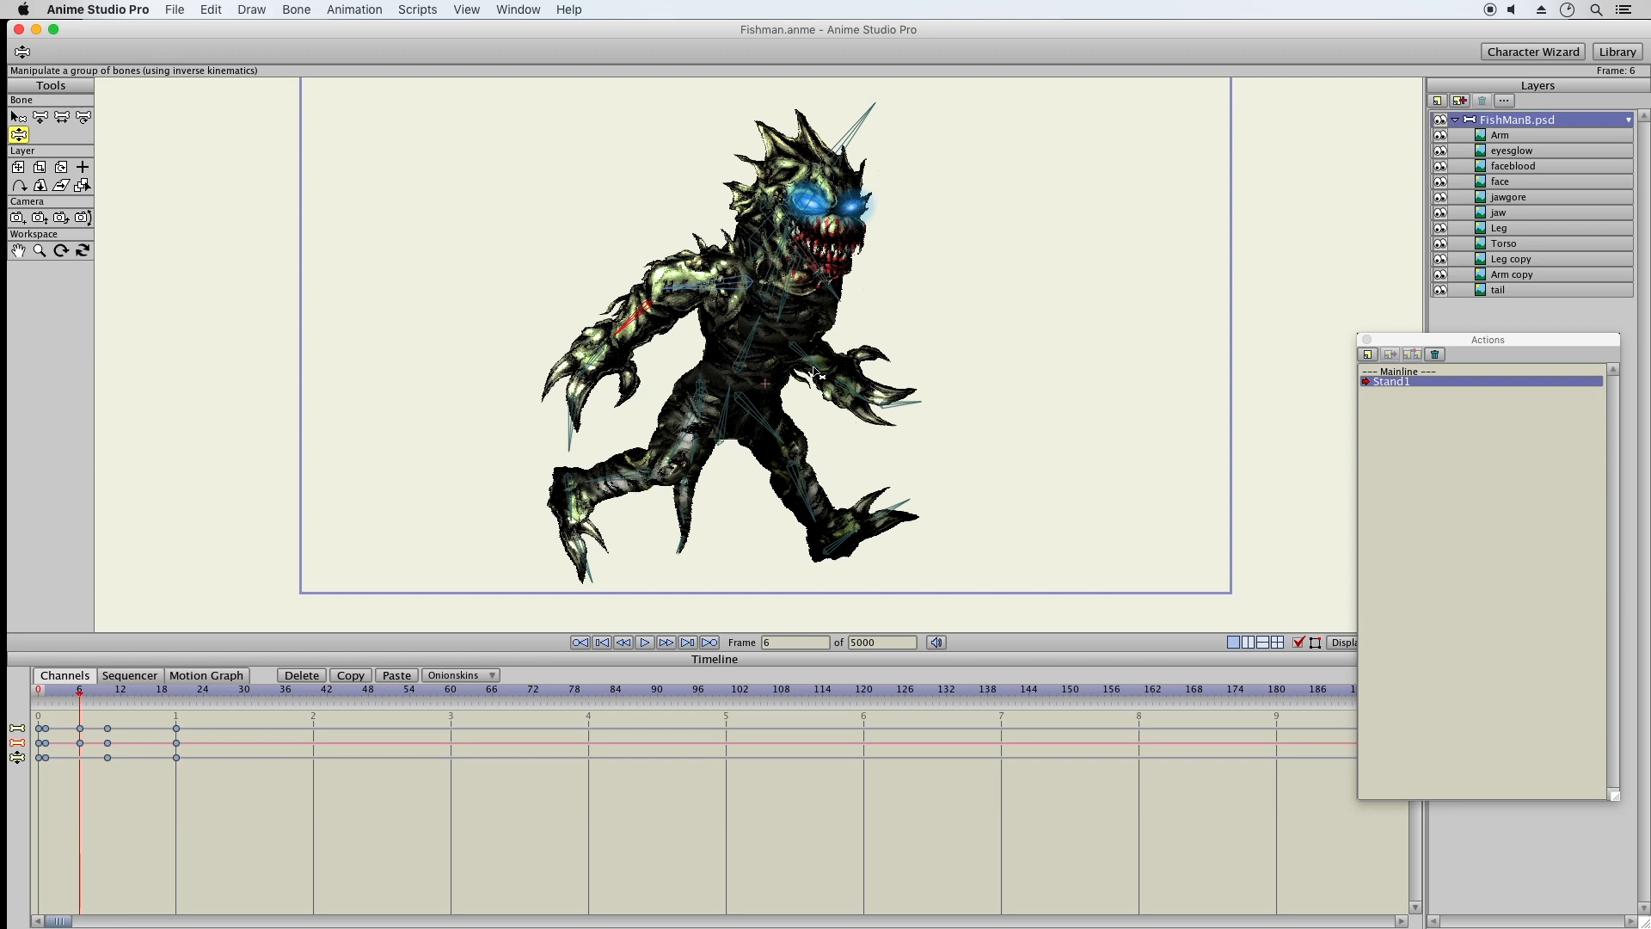
pyautogui.moveTo(851, 368)
pyautogui.mouseDown()
pyautogui.moveTo(900, 359)
pyautogui.moveTo(840, 342)
pyautogui.mouseUp()
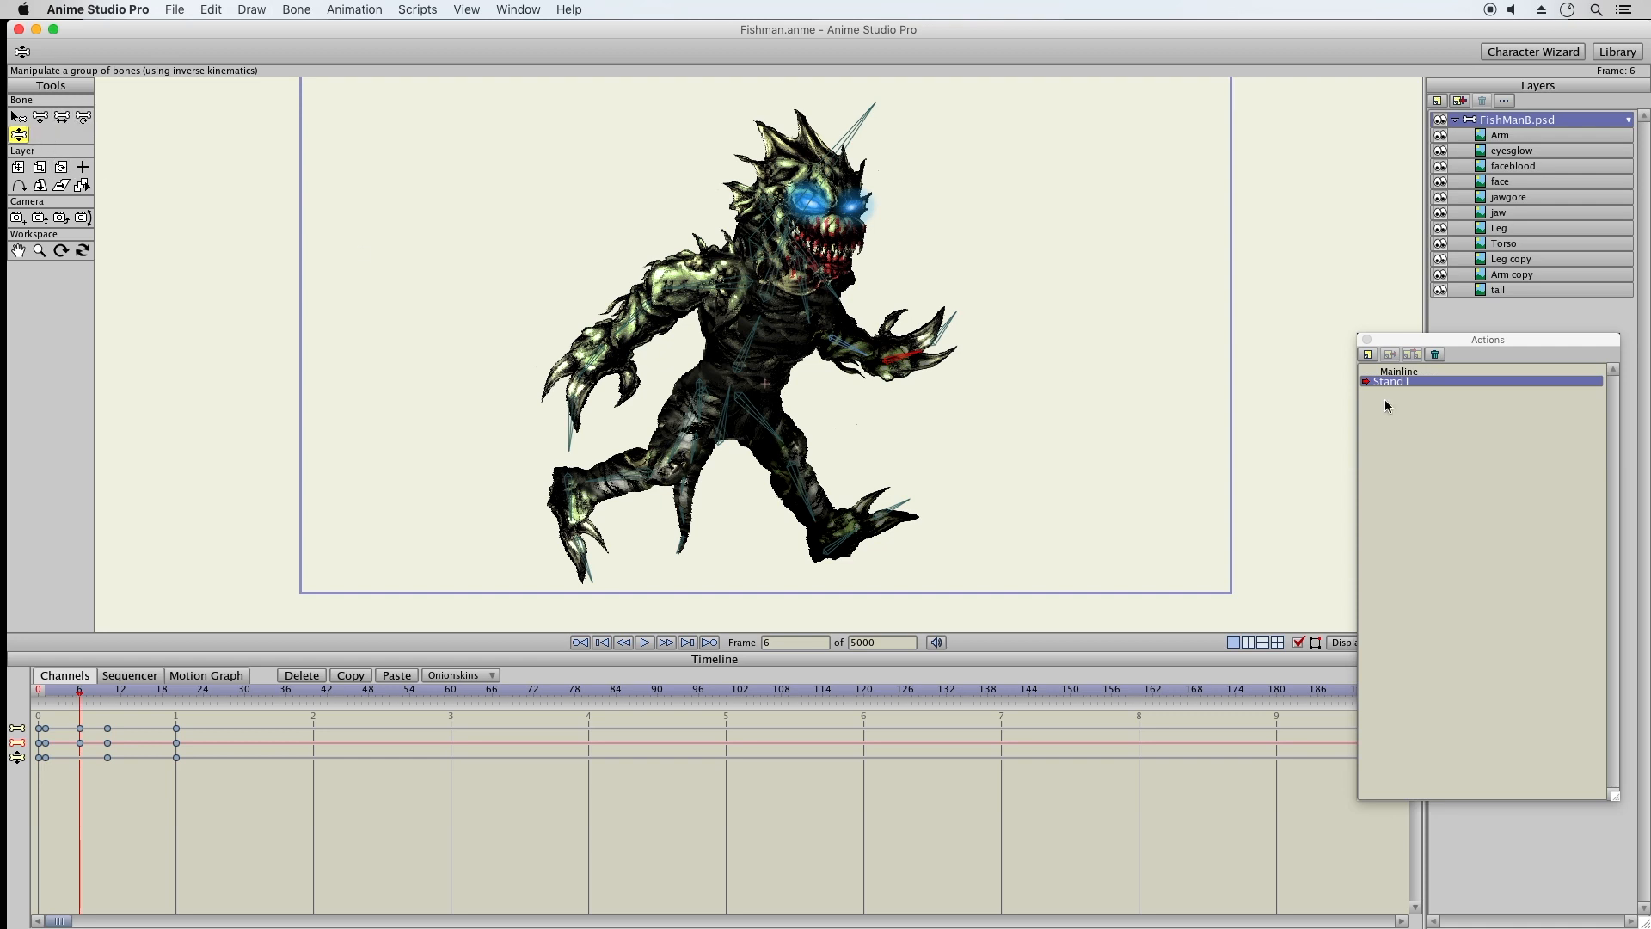
# Switch to the Mainline and offset the far arm's upper bone to about X -3.43, Y 12.28
pyautogui.click(1402, 372)
pyautogui.doubleClick(1404, 375)
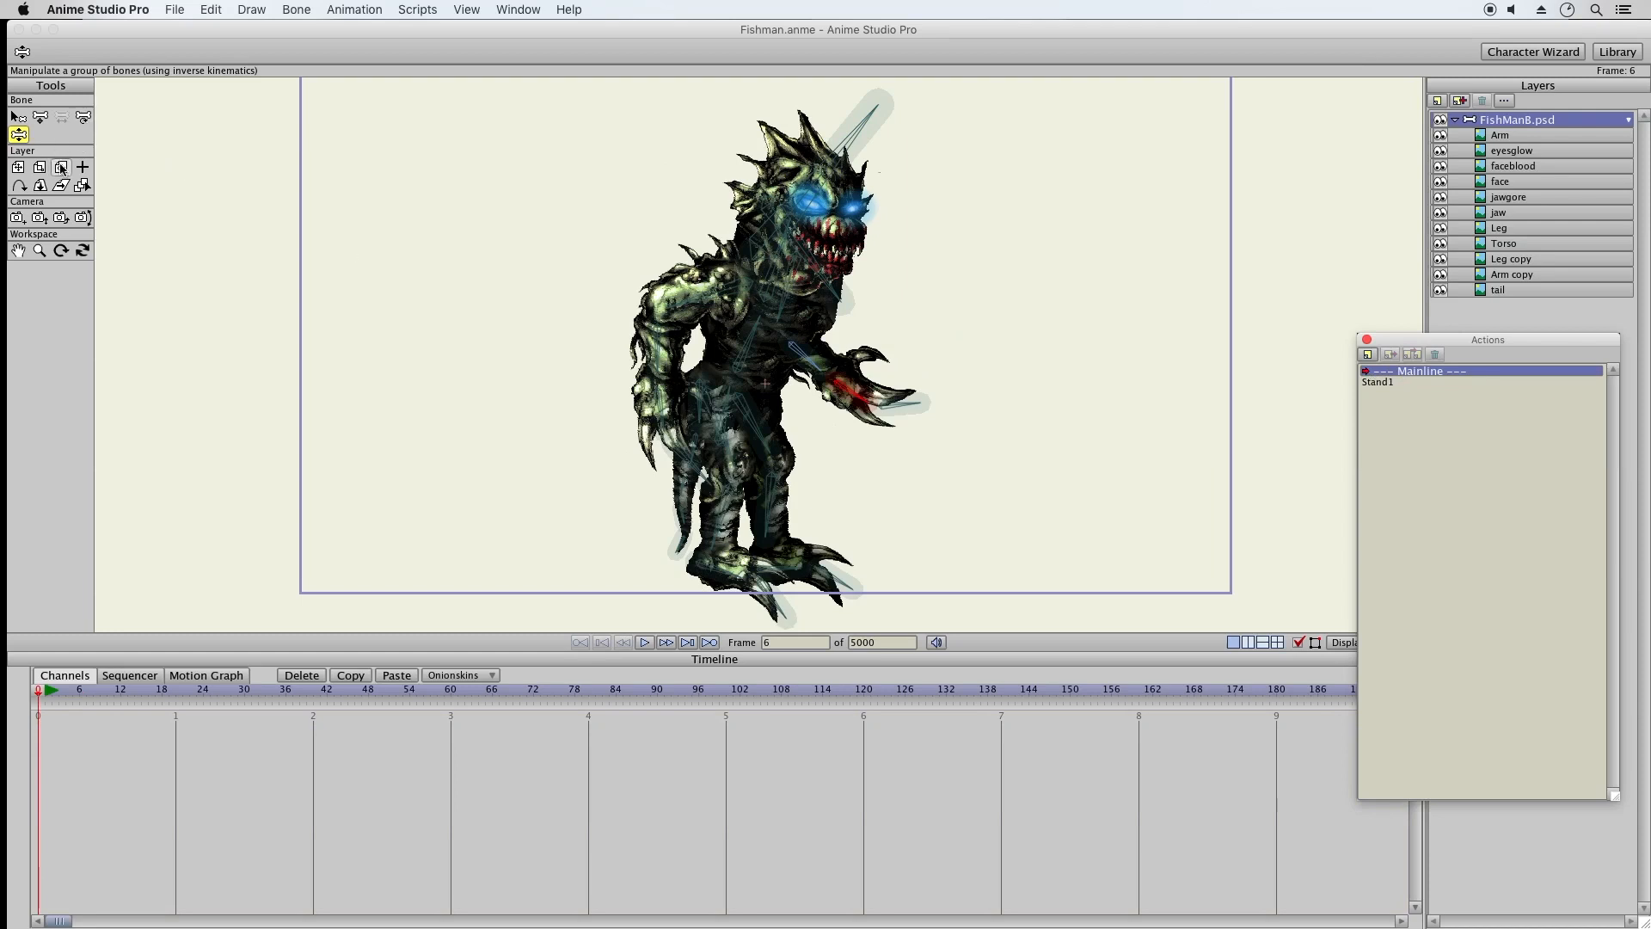
pyautogui.click(1514, 133)
pyautogui.click(1515, 122)
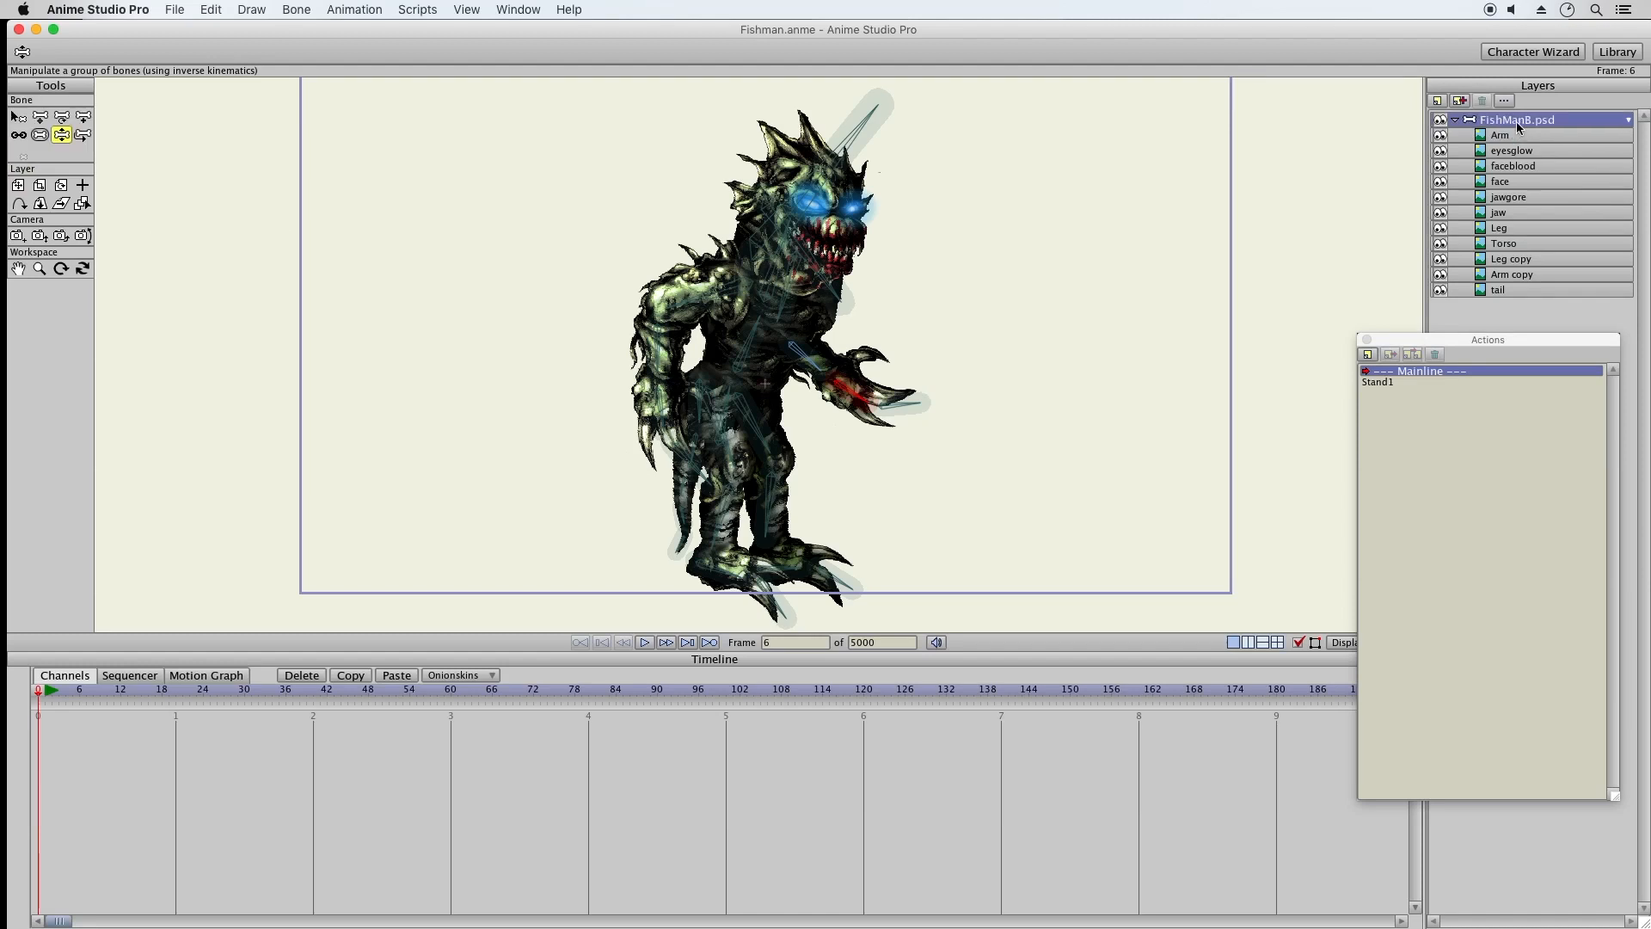
pyautogui.click(83, 136)
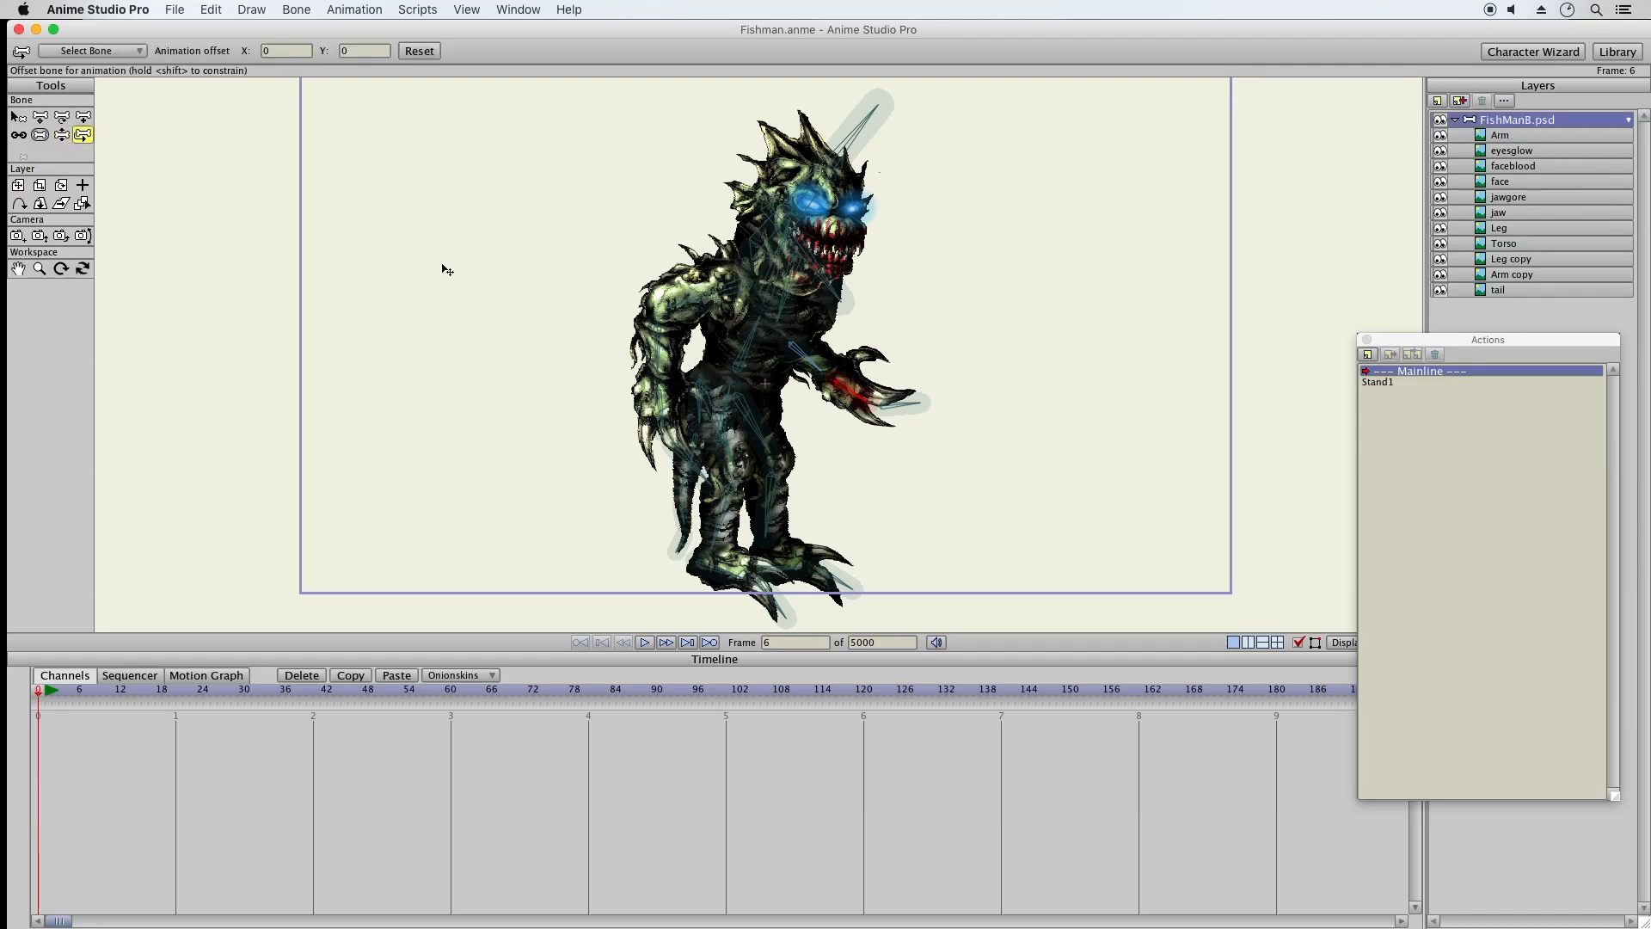
pyautogui.click(750, 417)
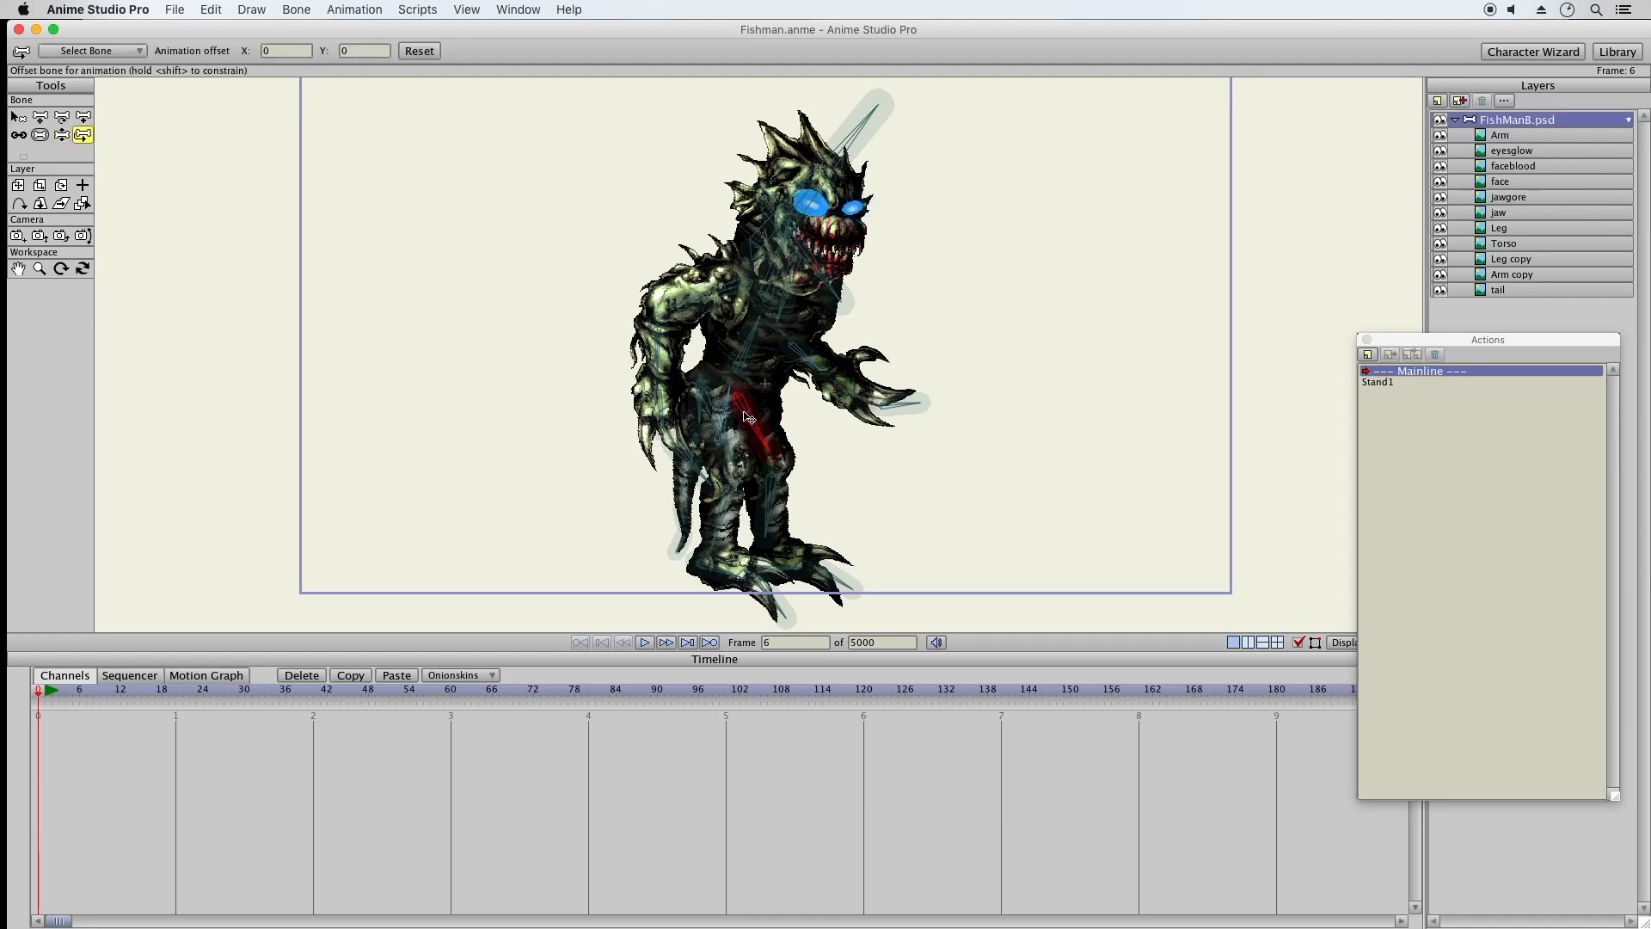
pyautogui.moveTo(748, 417); pyautogui.dragTo(797, 315)
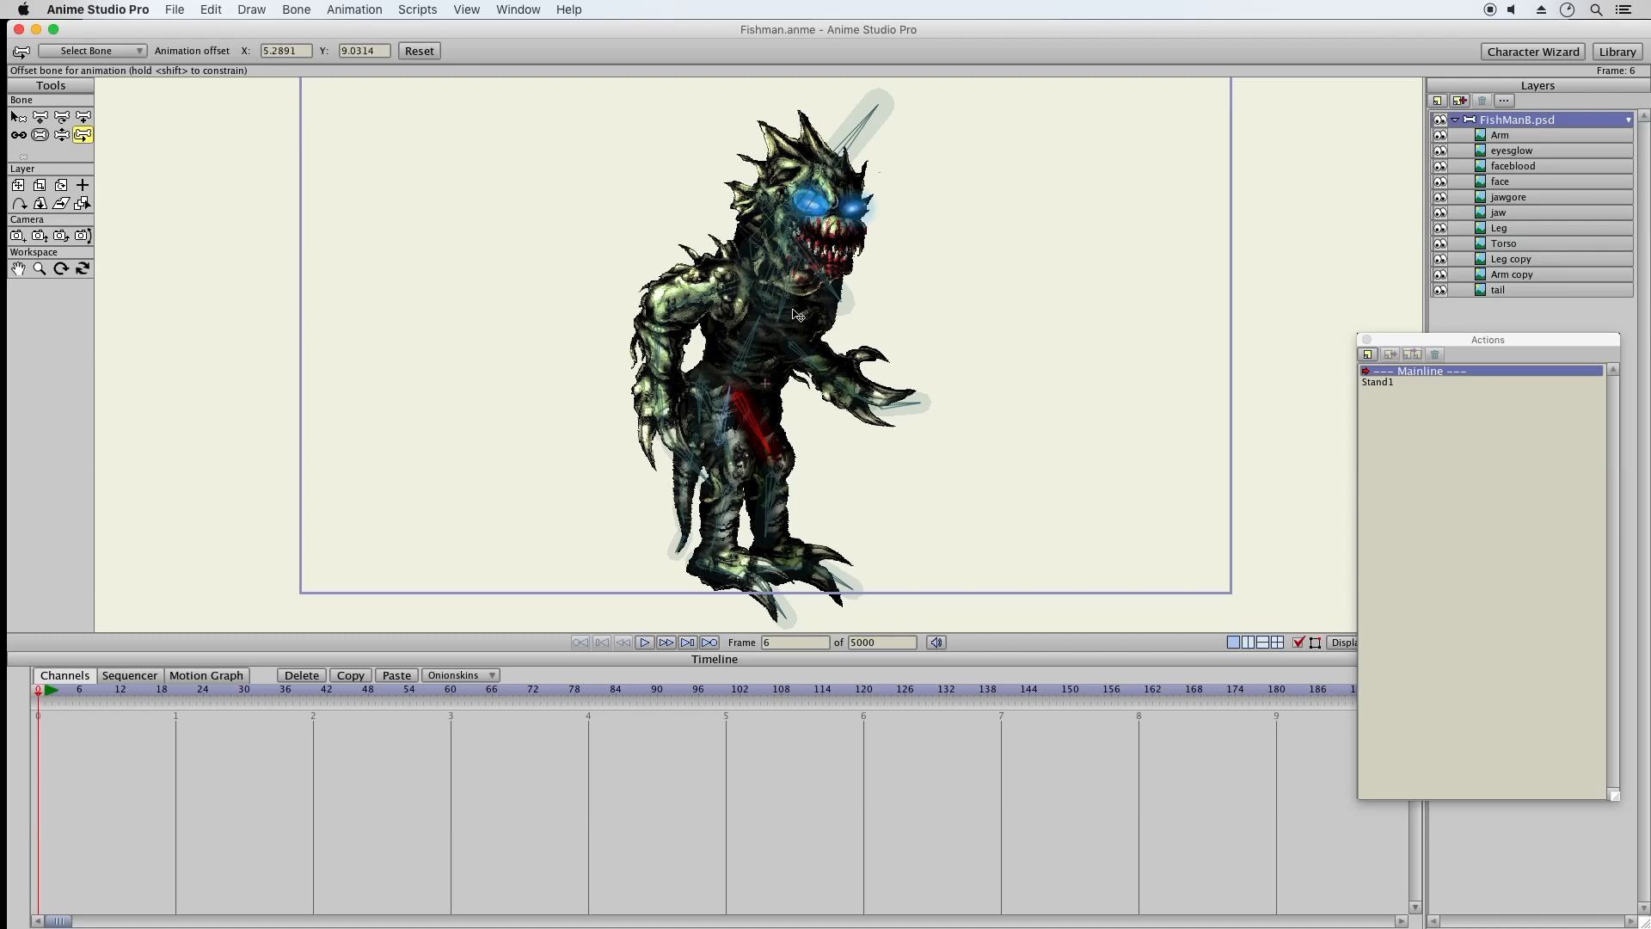
pyautogui.click(783, 328)
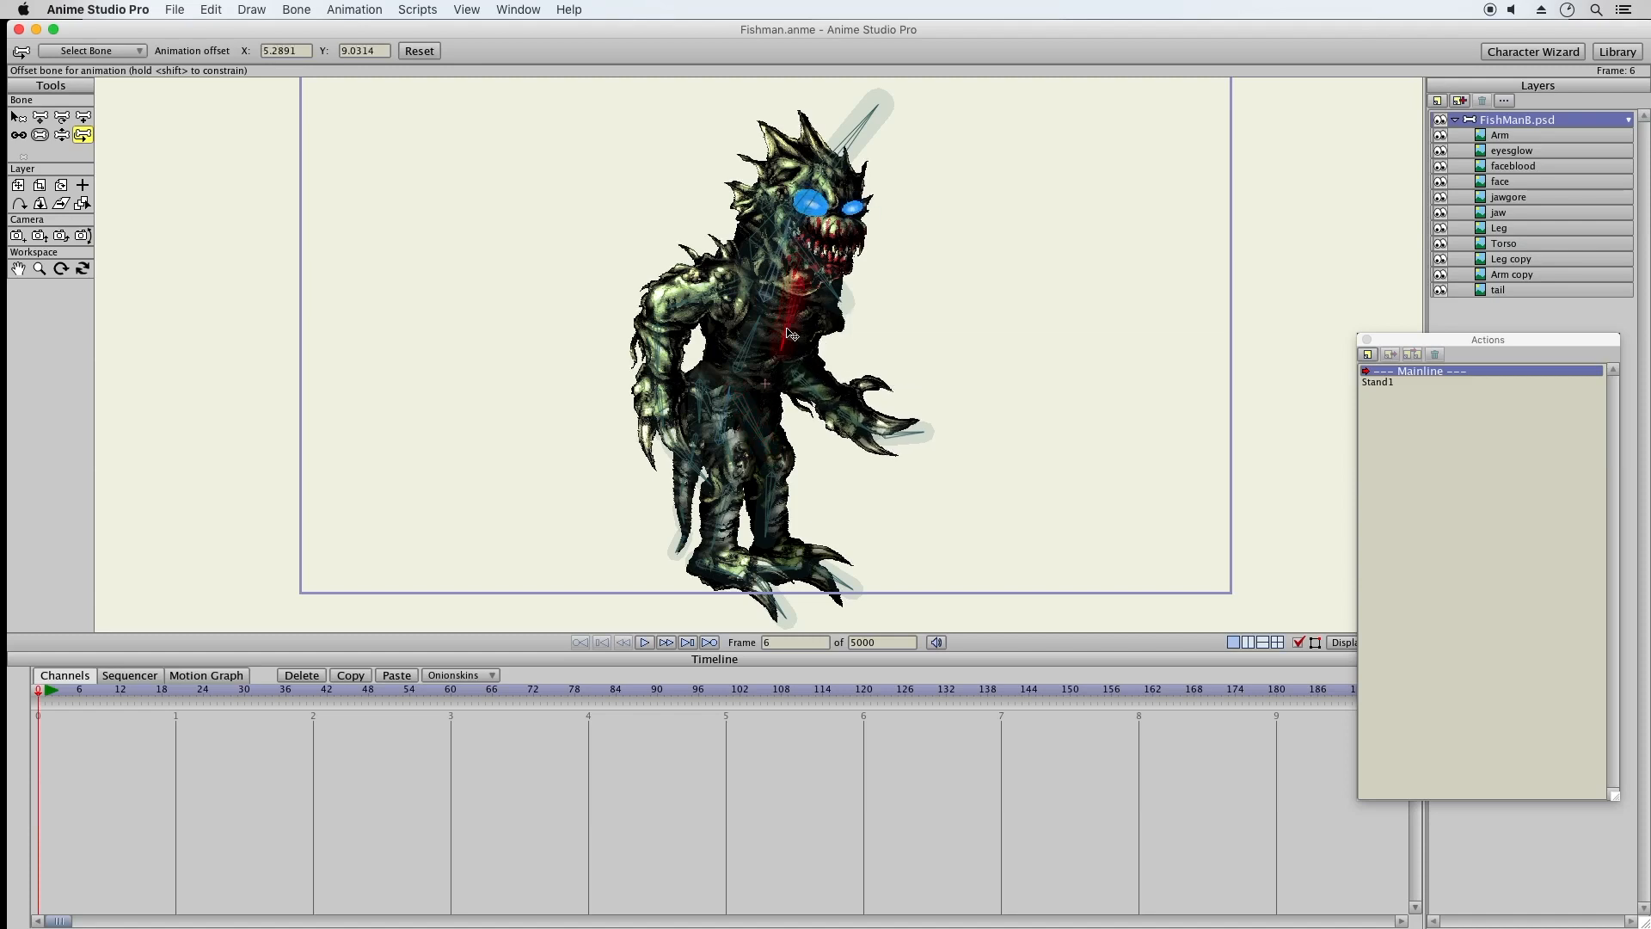
pyautogui.moveTo(779, 327); pyautogui.dragTo(783, 325)
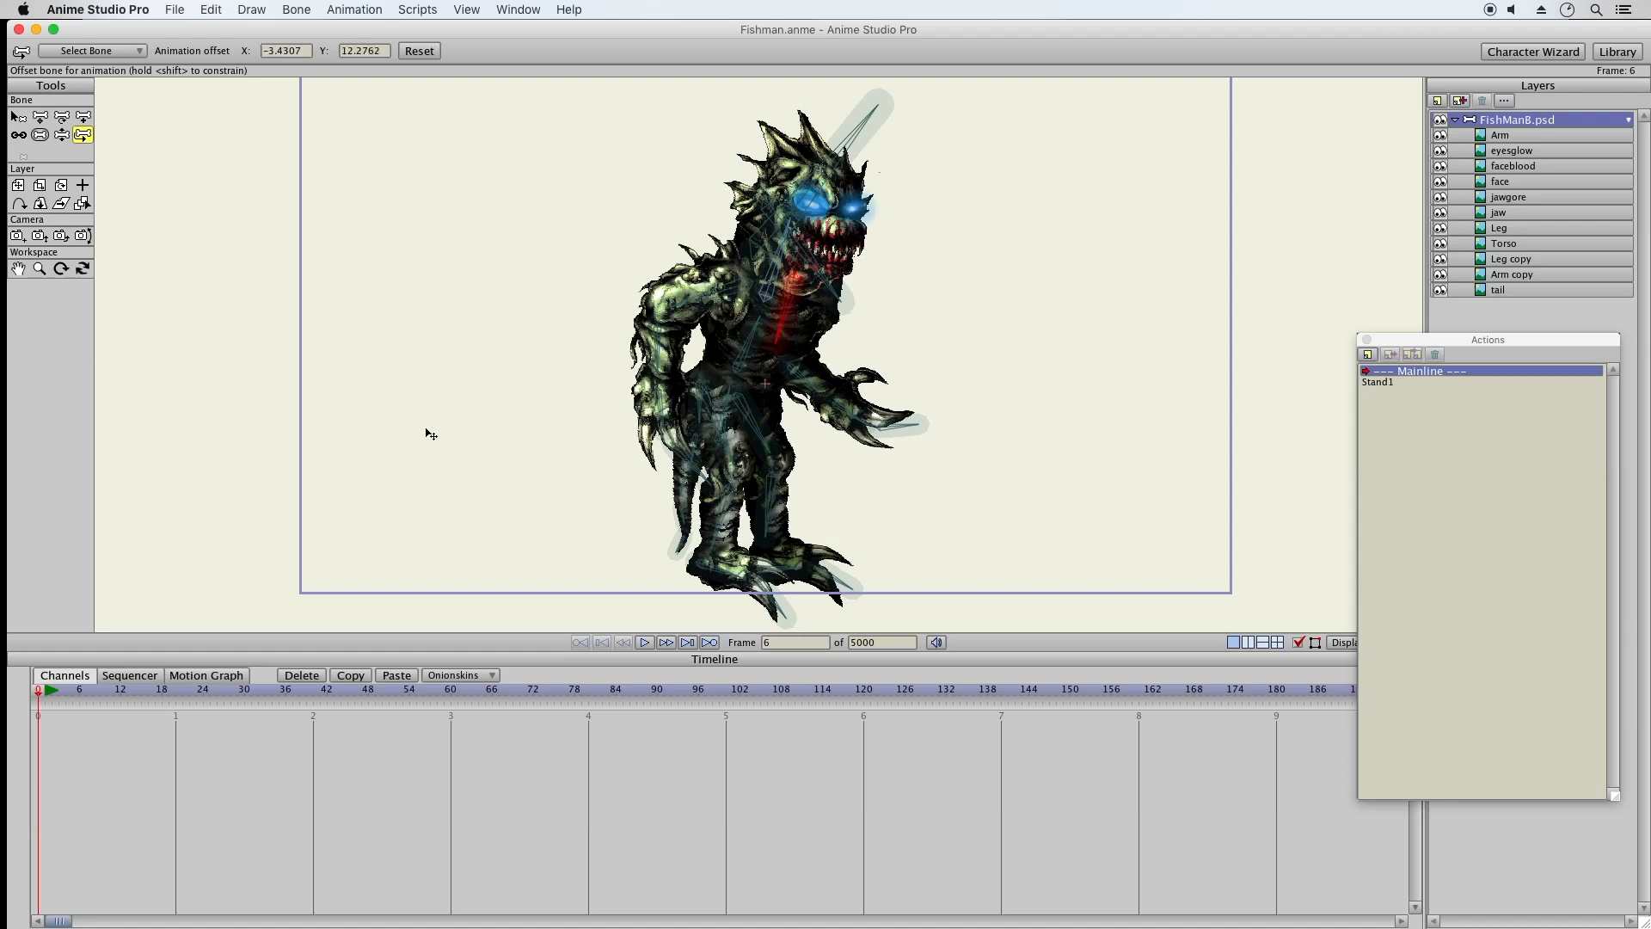
# Reopen the Stand1 action and swing the tail up behind the body at frame 6 and frame 1
pyautogui.doubleClick(1399, 381)
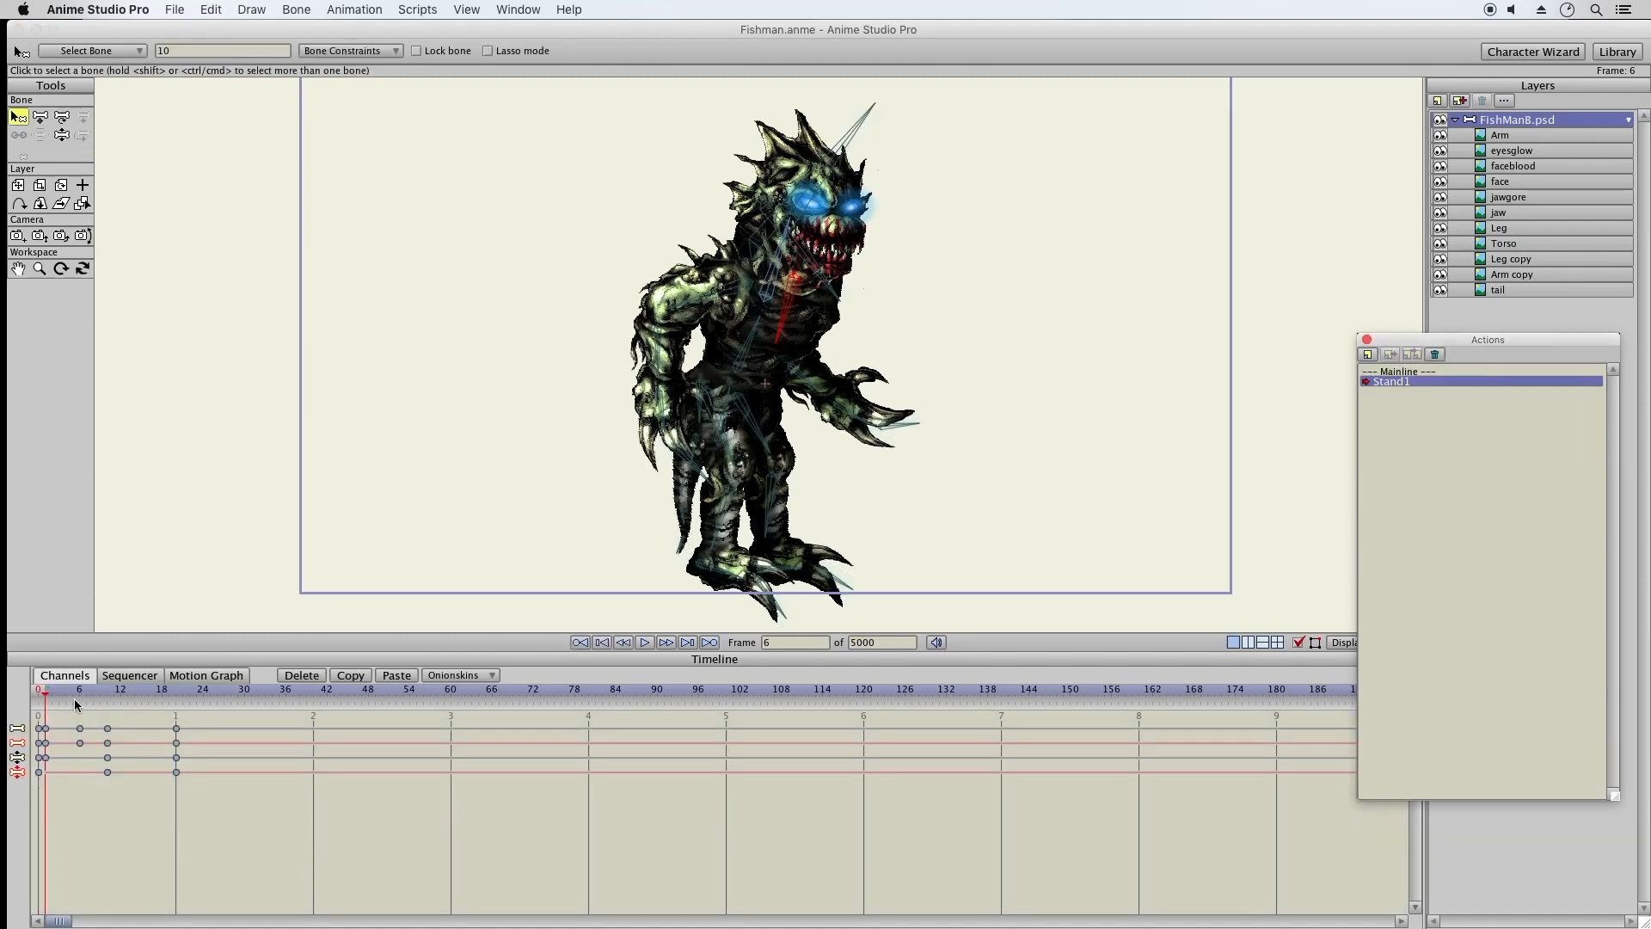
pyautogui.moveTo(47, 697); pyautogui.dragTo(83, 695)
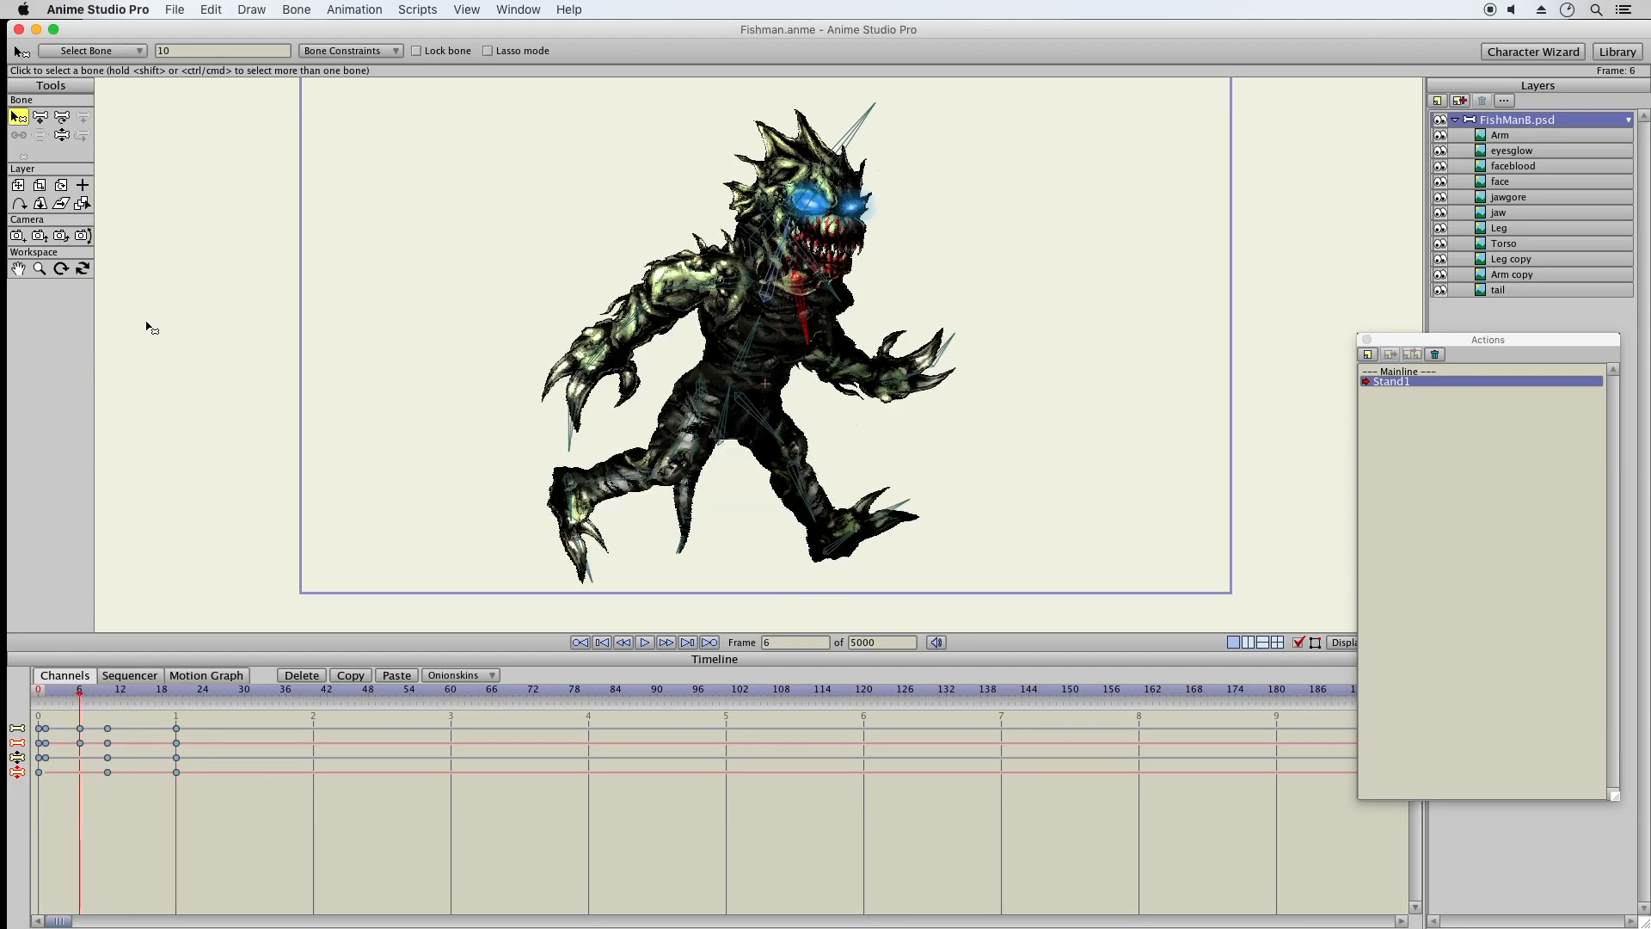
pyautogui.click(62, 136)
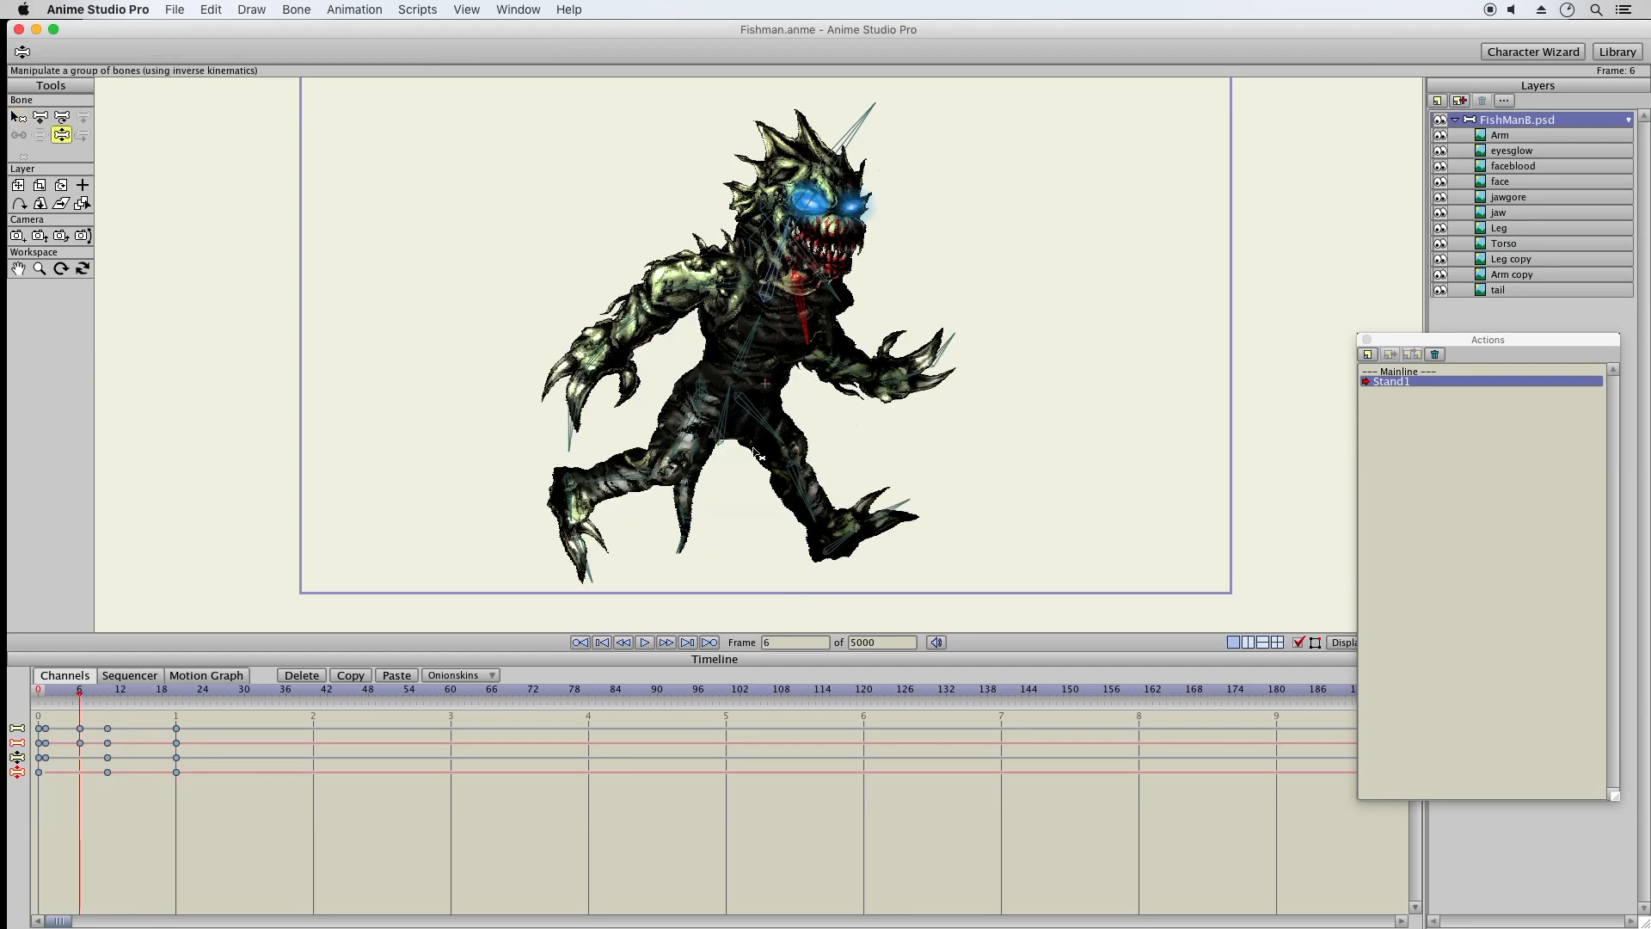
pyautogui.moveTo(705, 458); pyautogui.dragTo(540, 447)
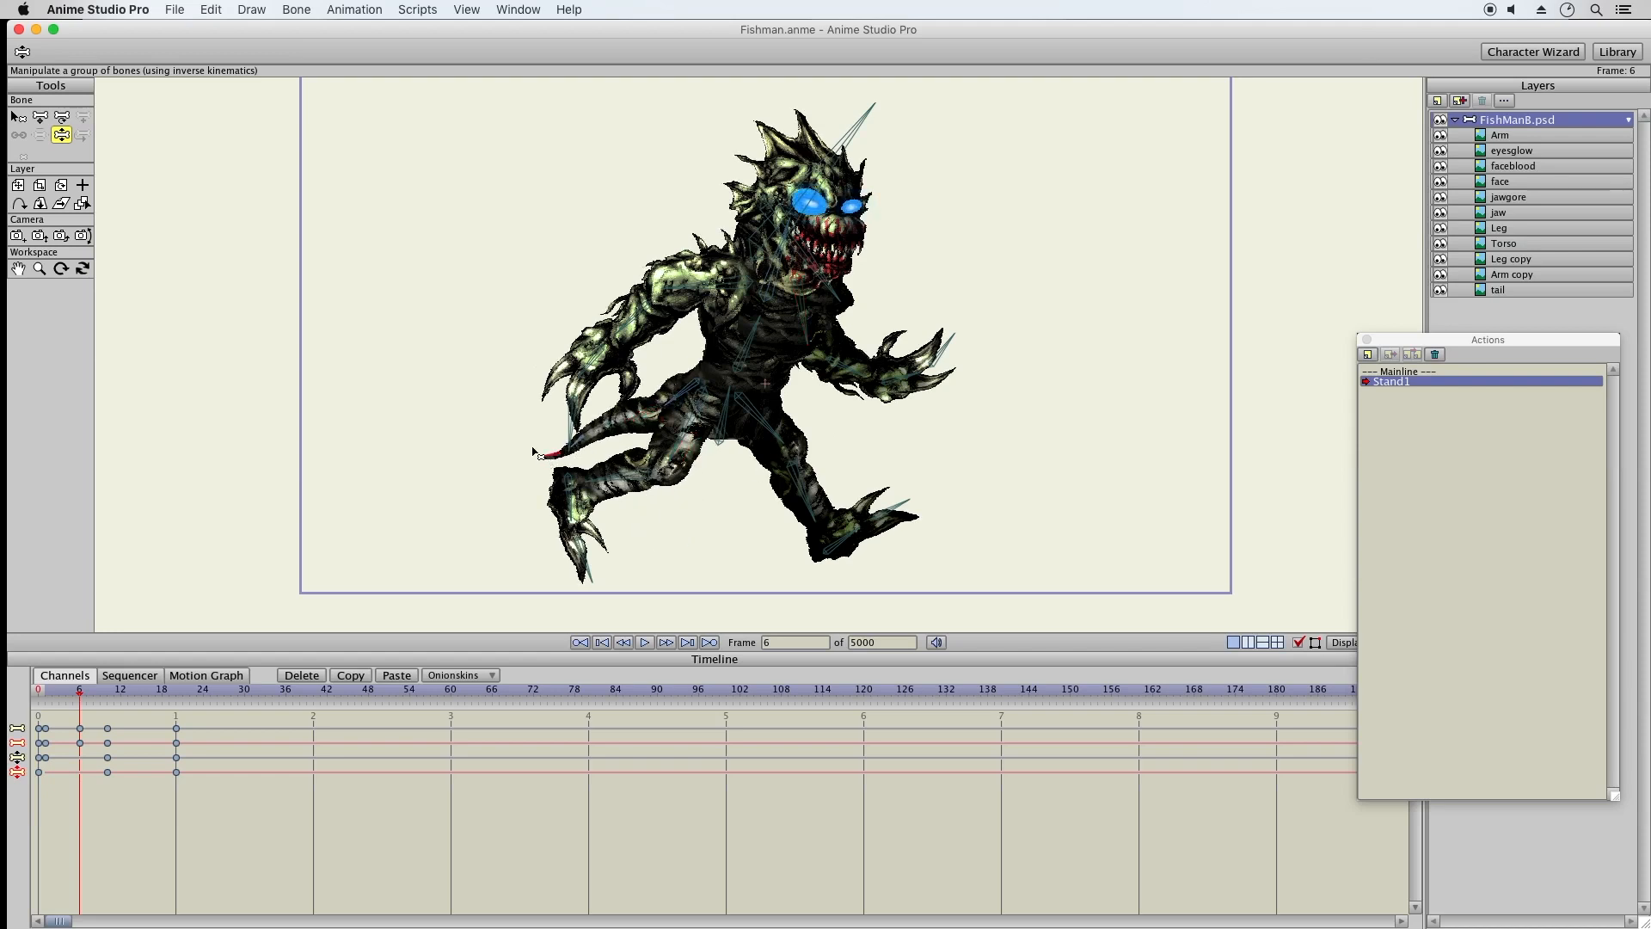
pyautogui.click(47, 696)
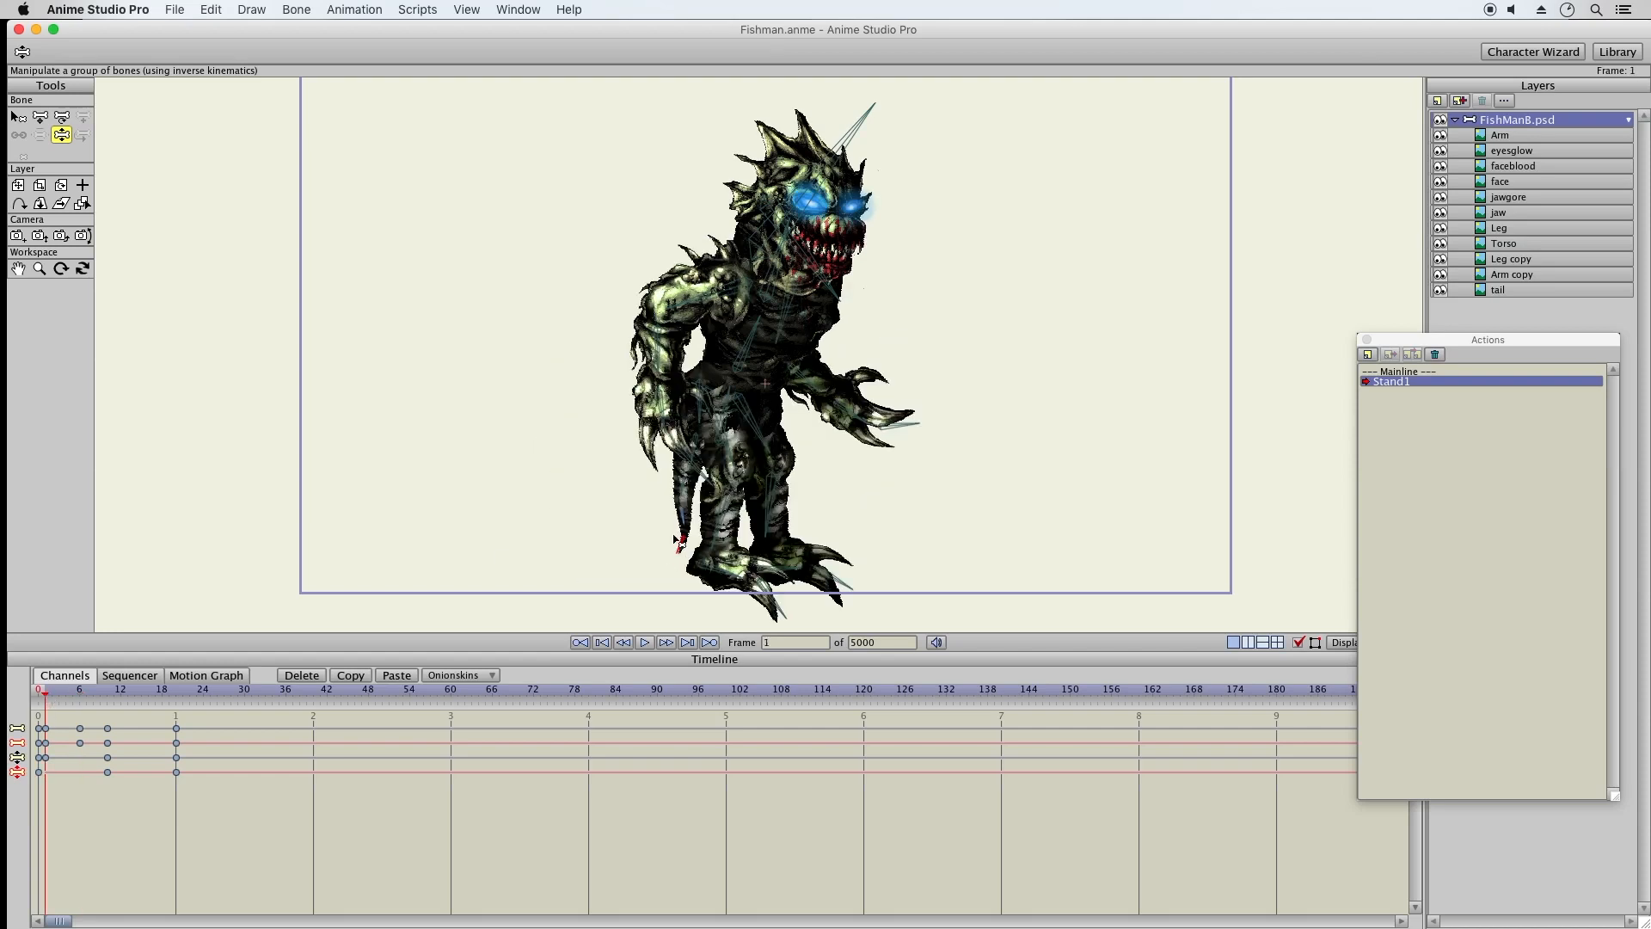
pyautogui.moveTo(680, 544); pyautogui.dragTo(479, 559)
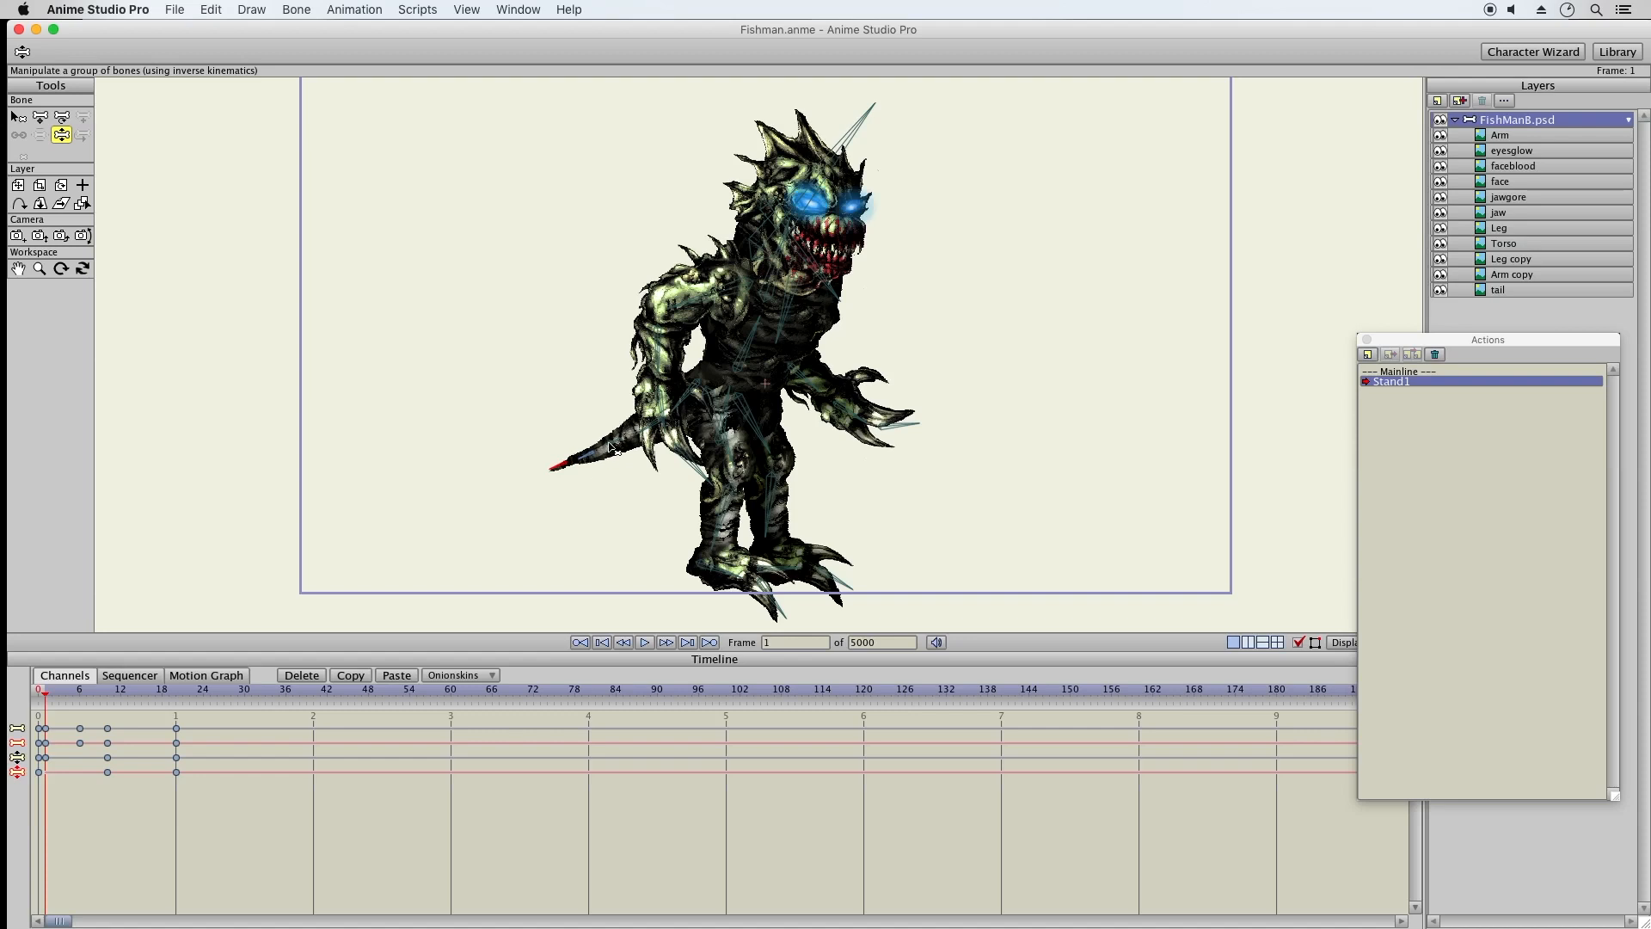
# Add the missing bone keyframe at frame 1, and paste the frame 1 keyframes over frames 10 and 20
pyautogui.rightClick(48, 760)
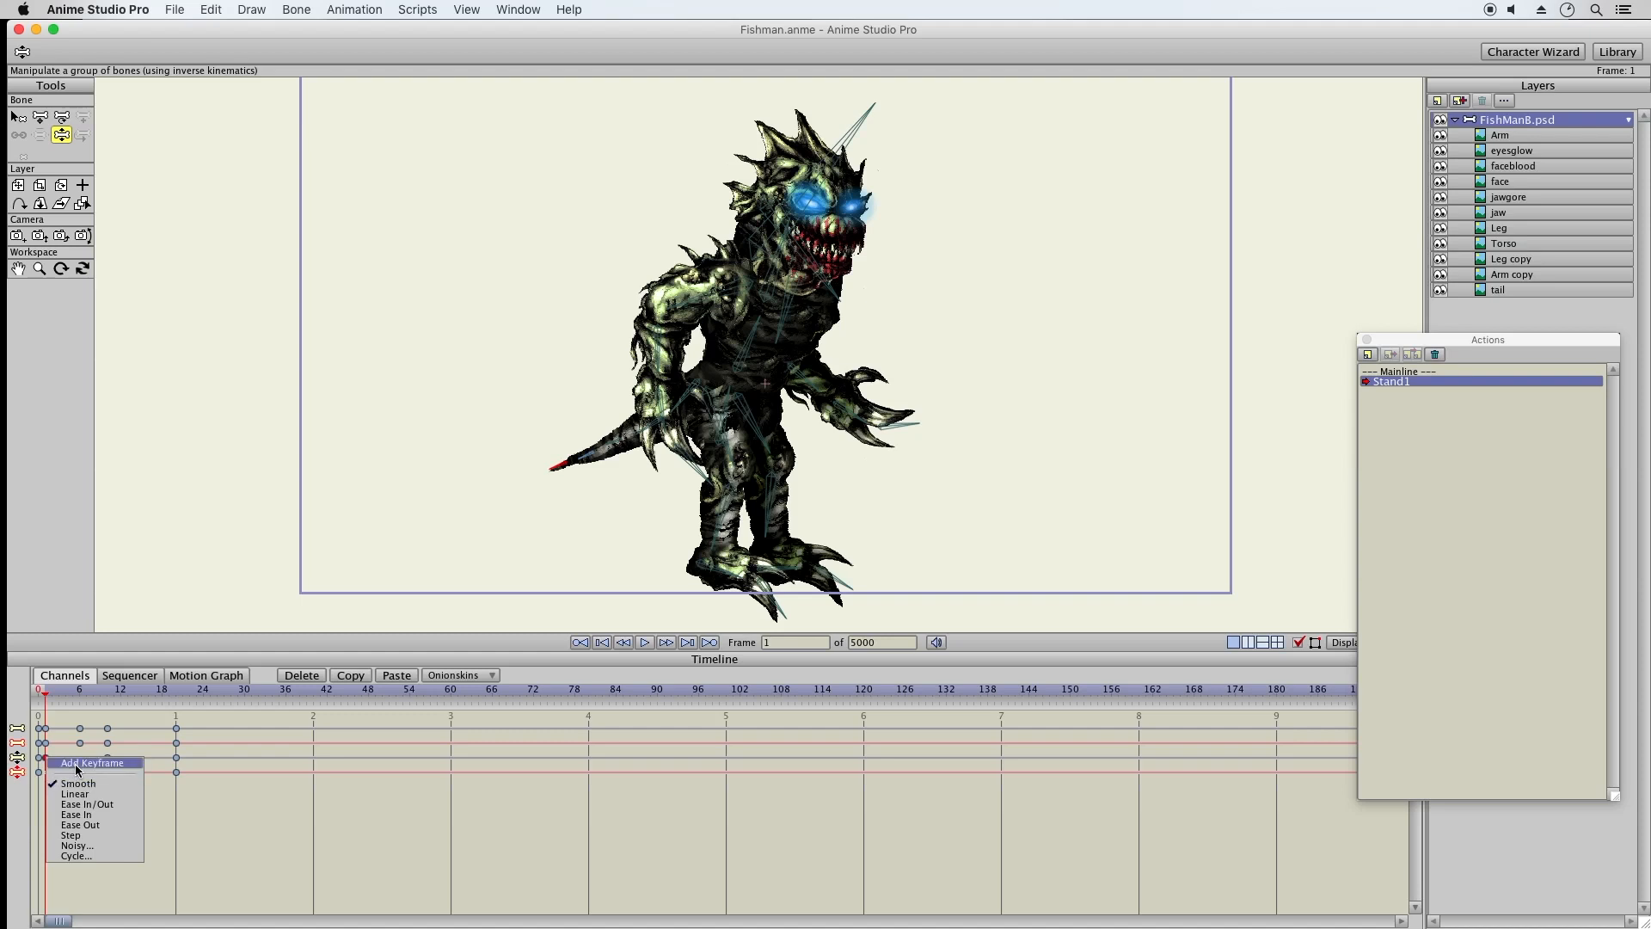
pyautogui.click(50, 734)
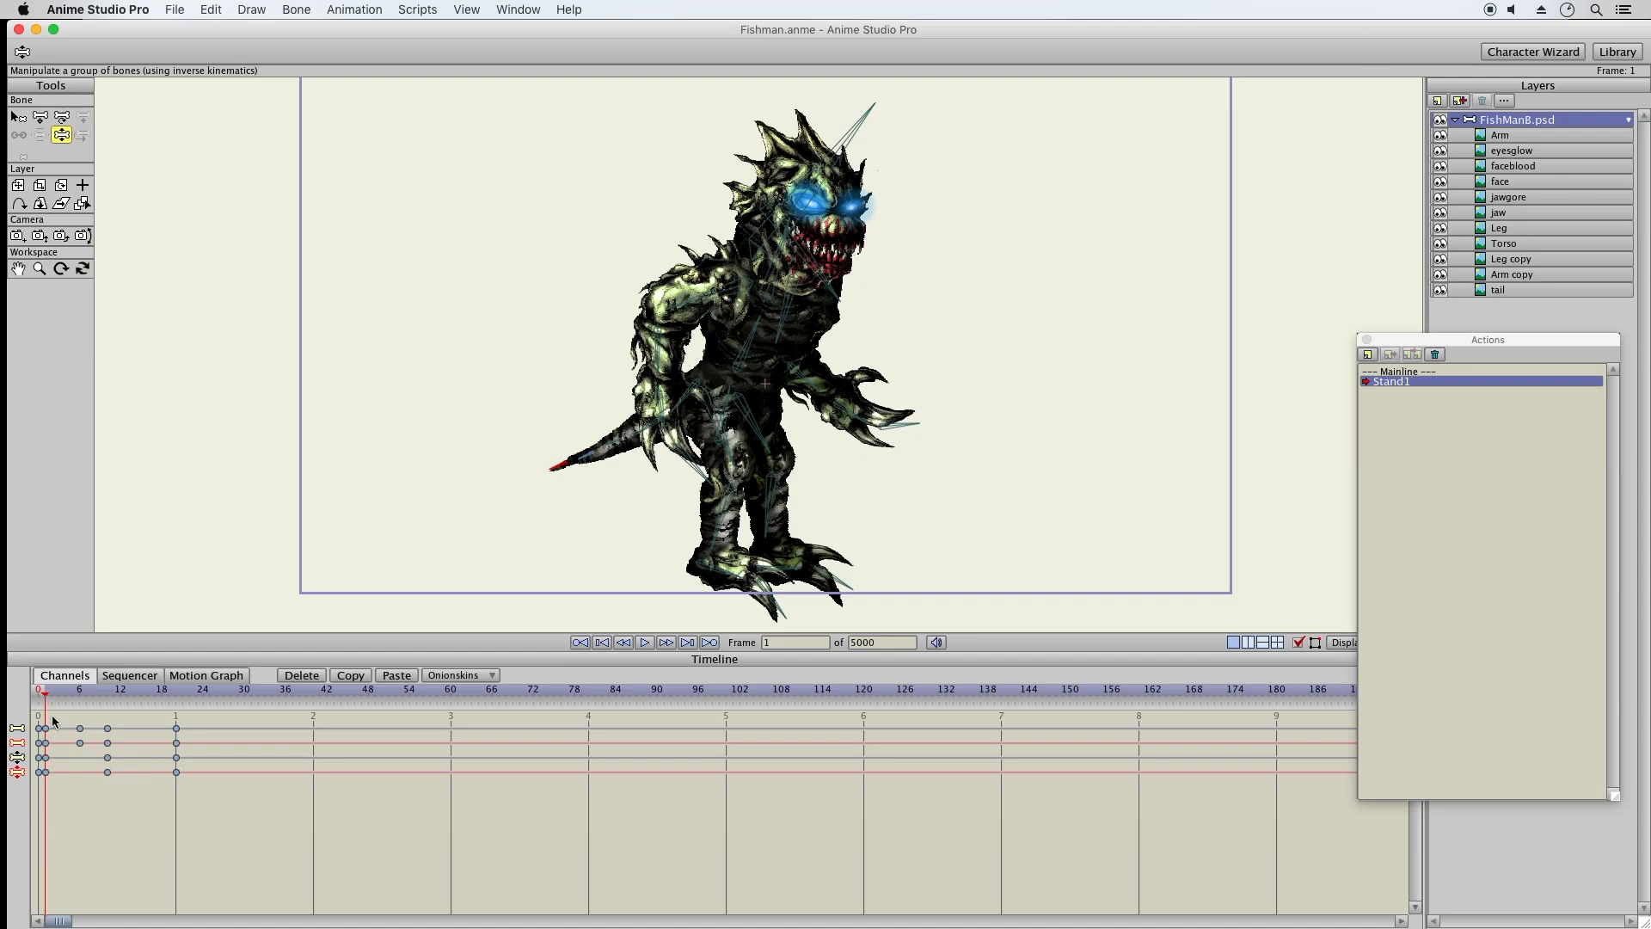
pyautogui.moveTo(49, 779); pyautogui.dragTo(46, 779)
pyautogui.click(352, 676)
pyautogui.click(108, 698)
pyautogui.click(392, 677)
pyautogui.click(176, 697)
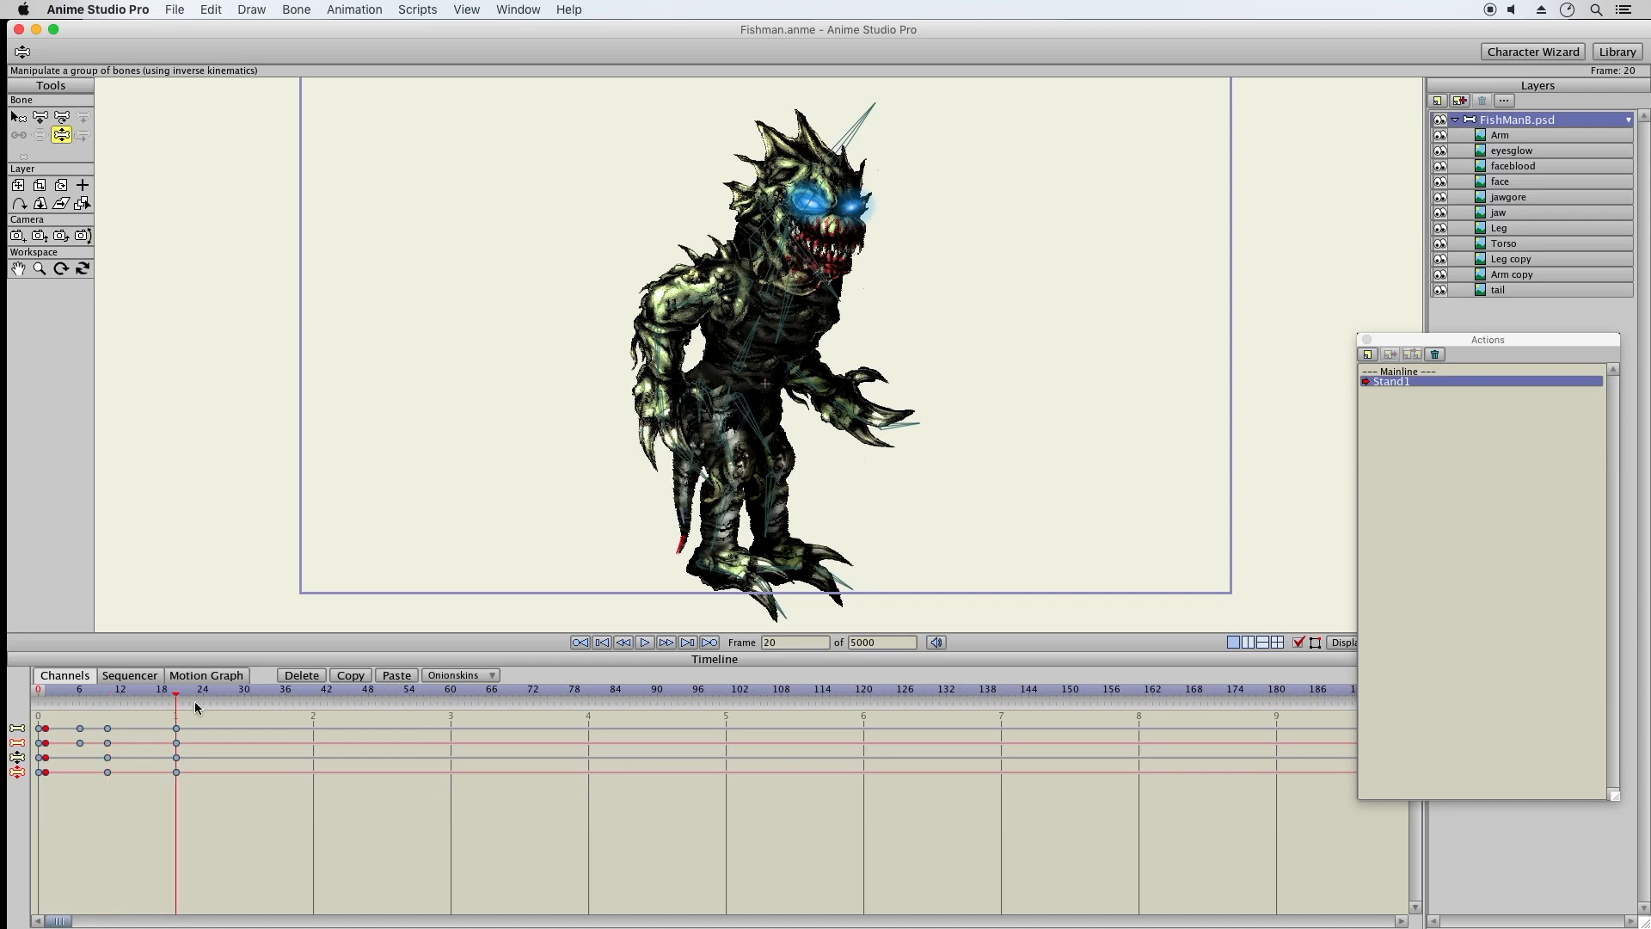
pyautogui.click(395, 678)
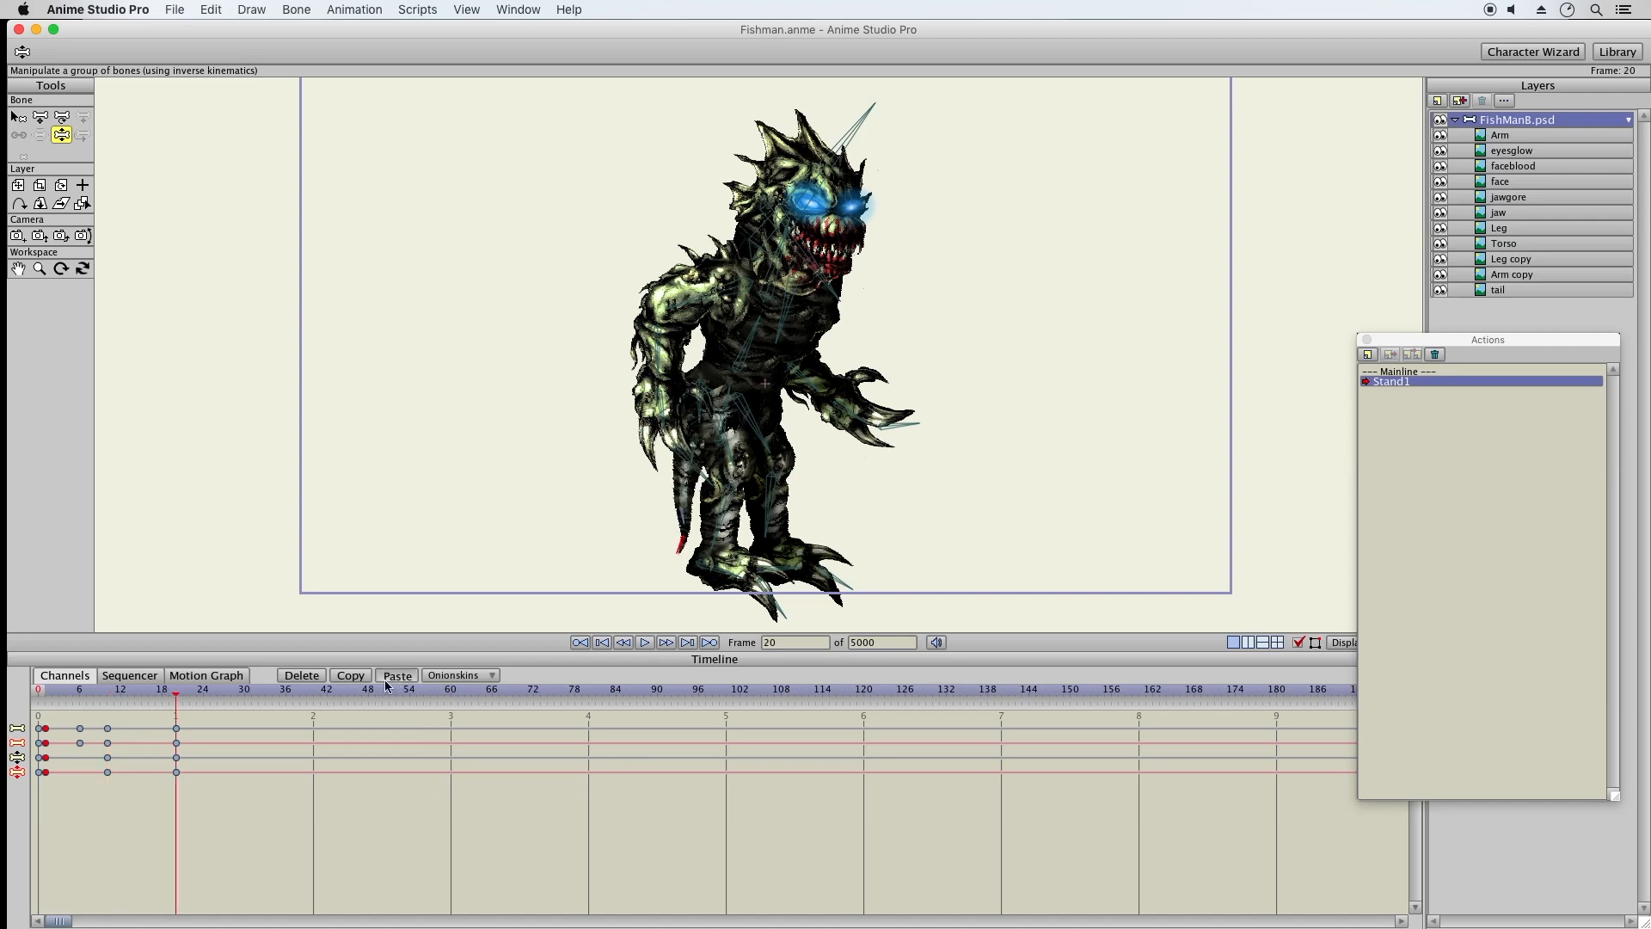
# At frame 6, lean the upper torso backward and tilt the head slightly forward with Manipulate Bones
pyautogui.click(80, 689)
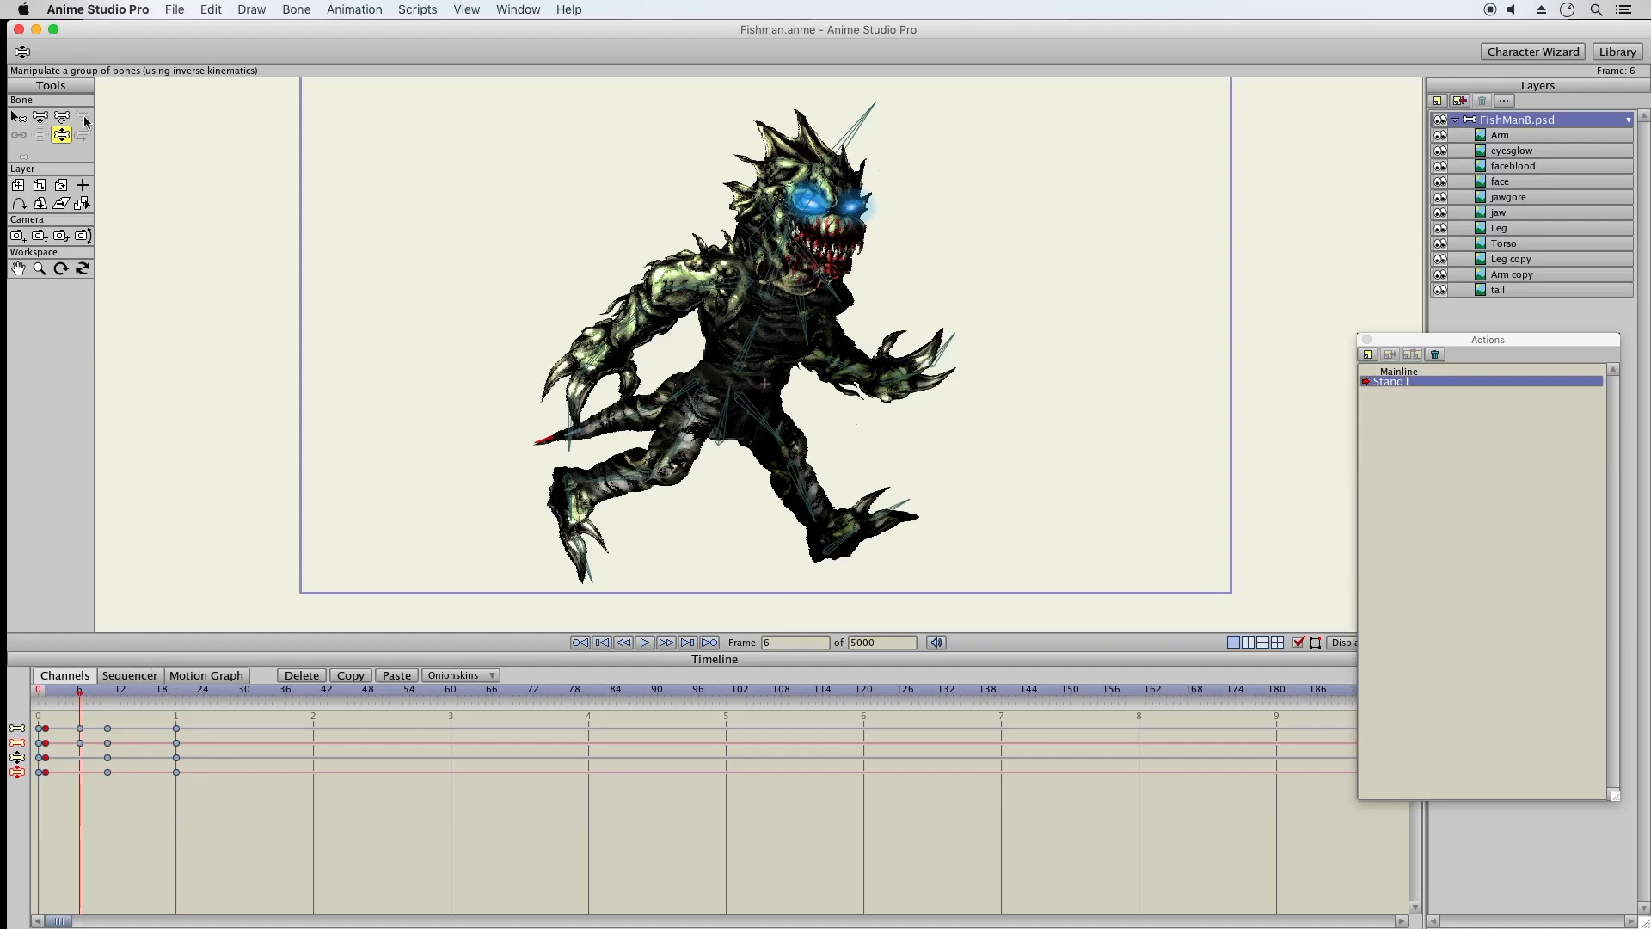
pyautogui.moveTo(764, 310); pyautogui.dragTo(750, 209)
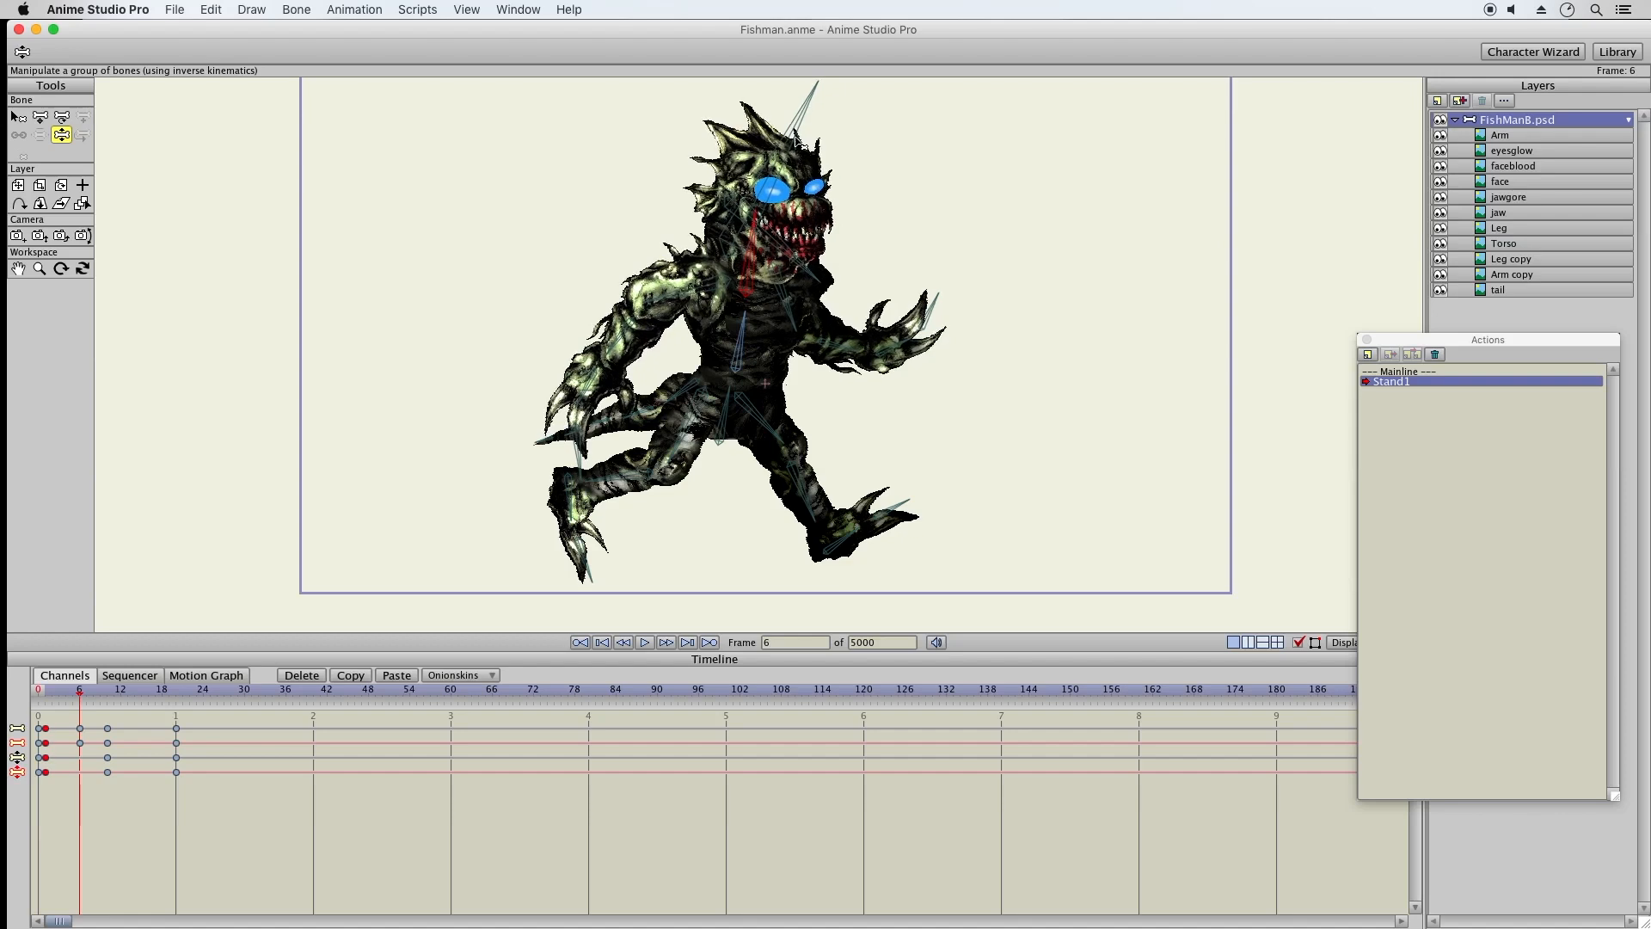
pyautogui.moveTo(795, 138); pyautogui.dragTo(803, 144)
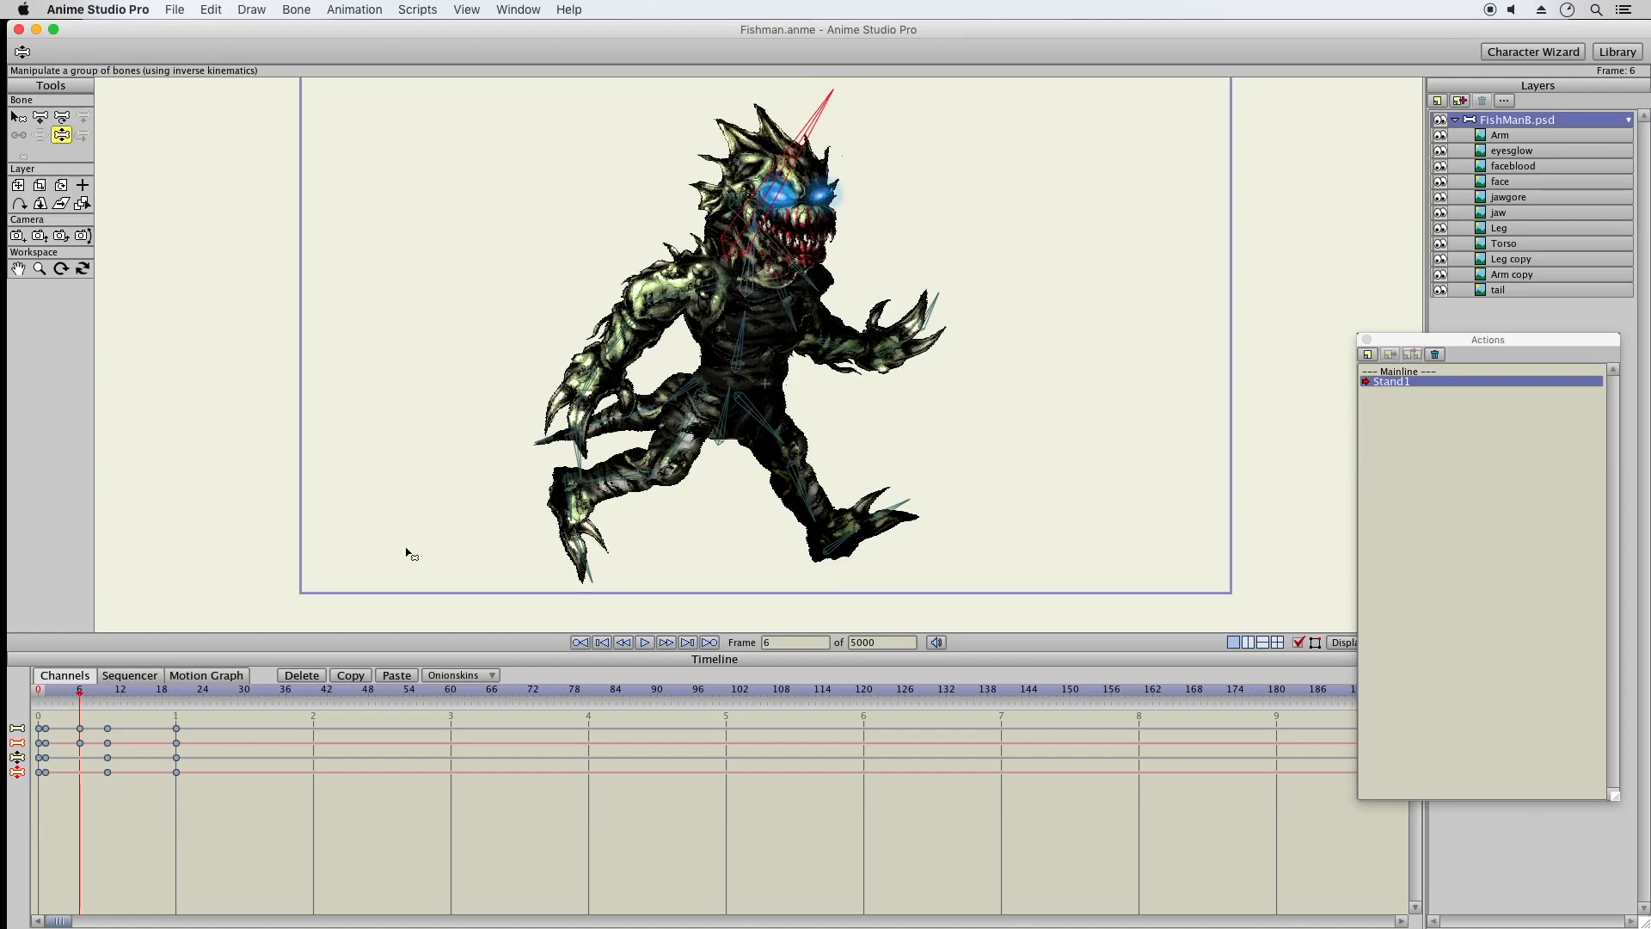
# At frame 6, move the hip bone slightly down with Transform Bone to lower the whole body
pyautogui.click(41, 118)
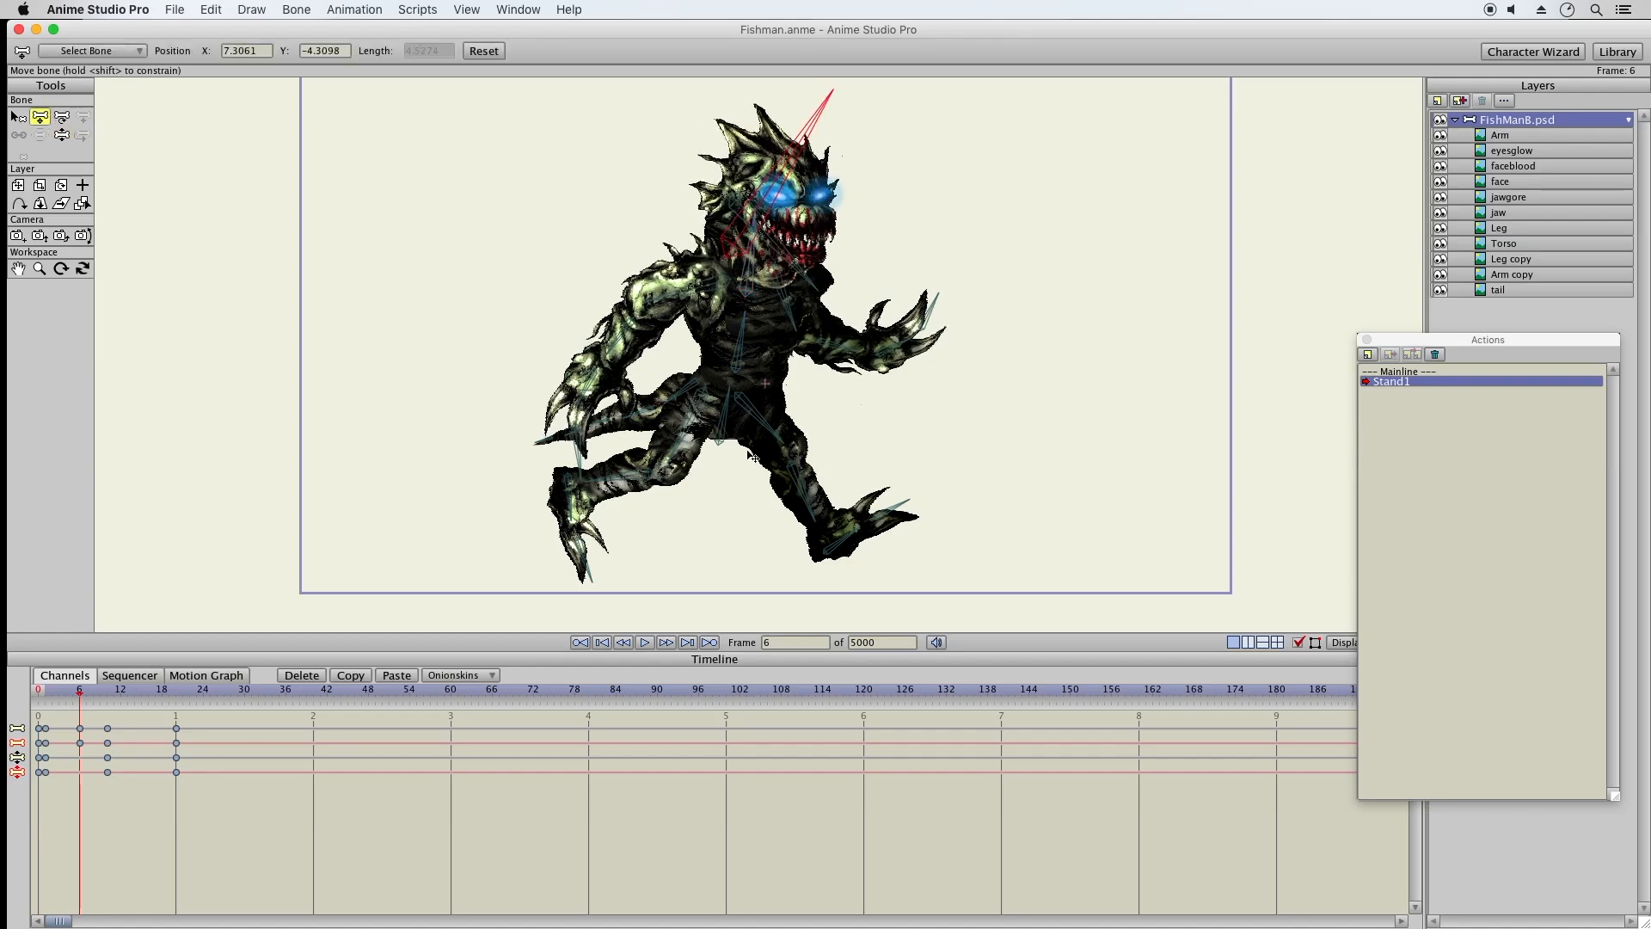
pyautogui.click(723, 433)
pyautogui.moveTo(722, 434); pyautogui.dragTo(722, 447)
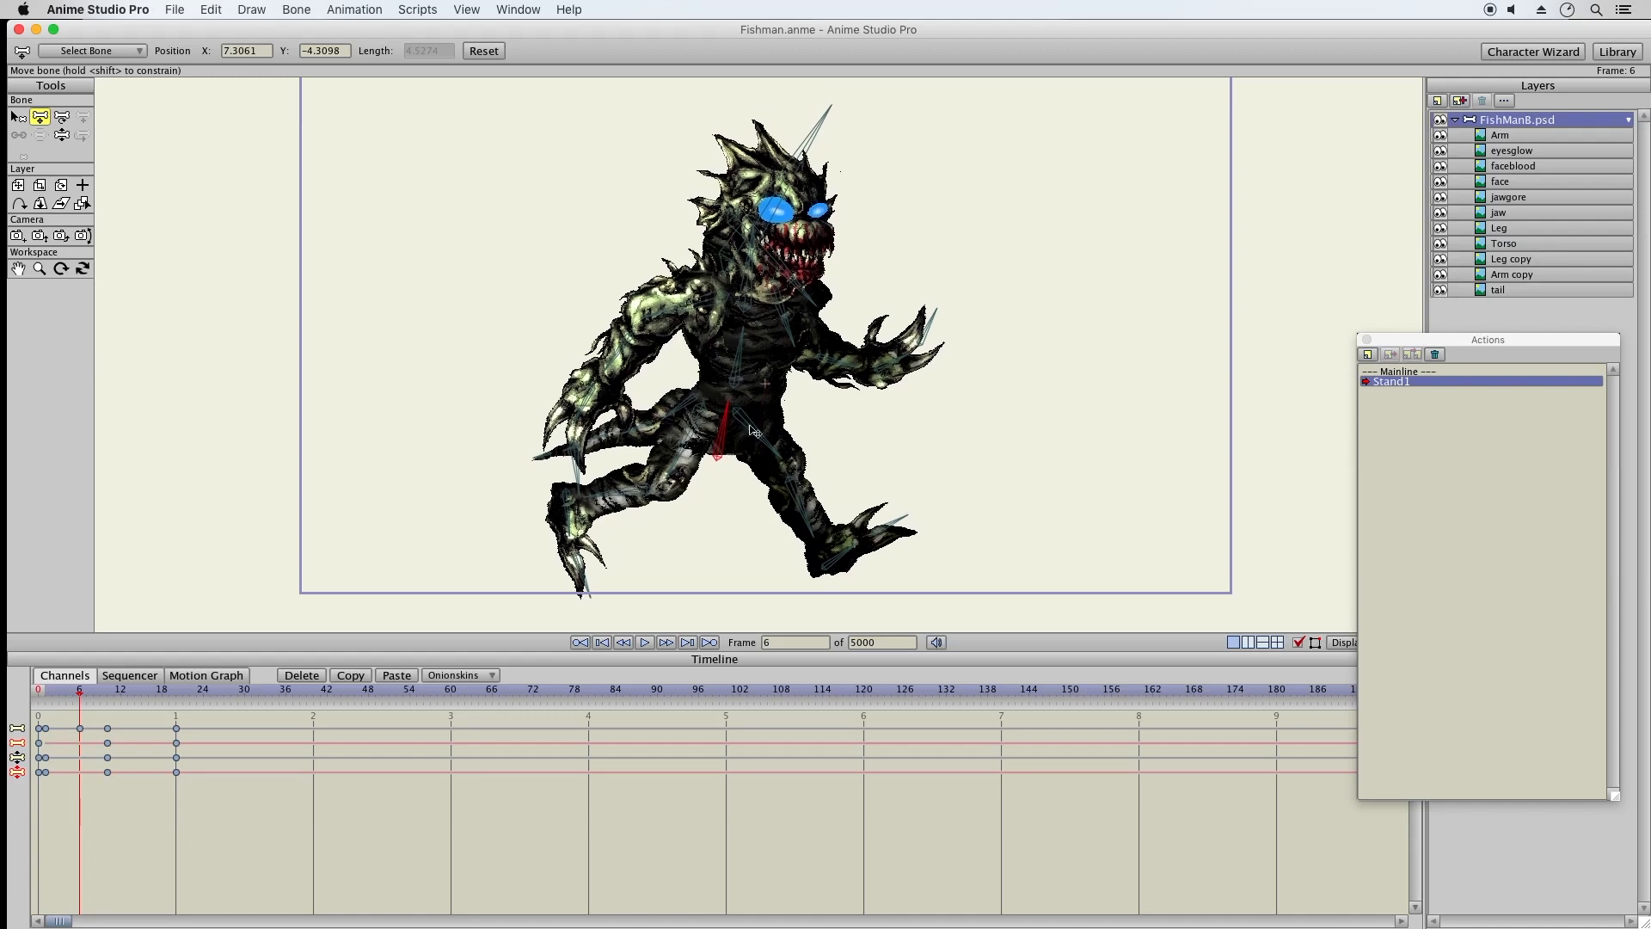
# At frame 15, swing the far leg behind the body and the near leg forward with Manipulate Bones
pyautogui.click(60, 135)
pyautogui.moveTo(49, 693); pyautogui.dragTo(107, 701)
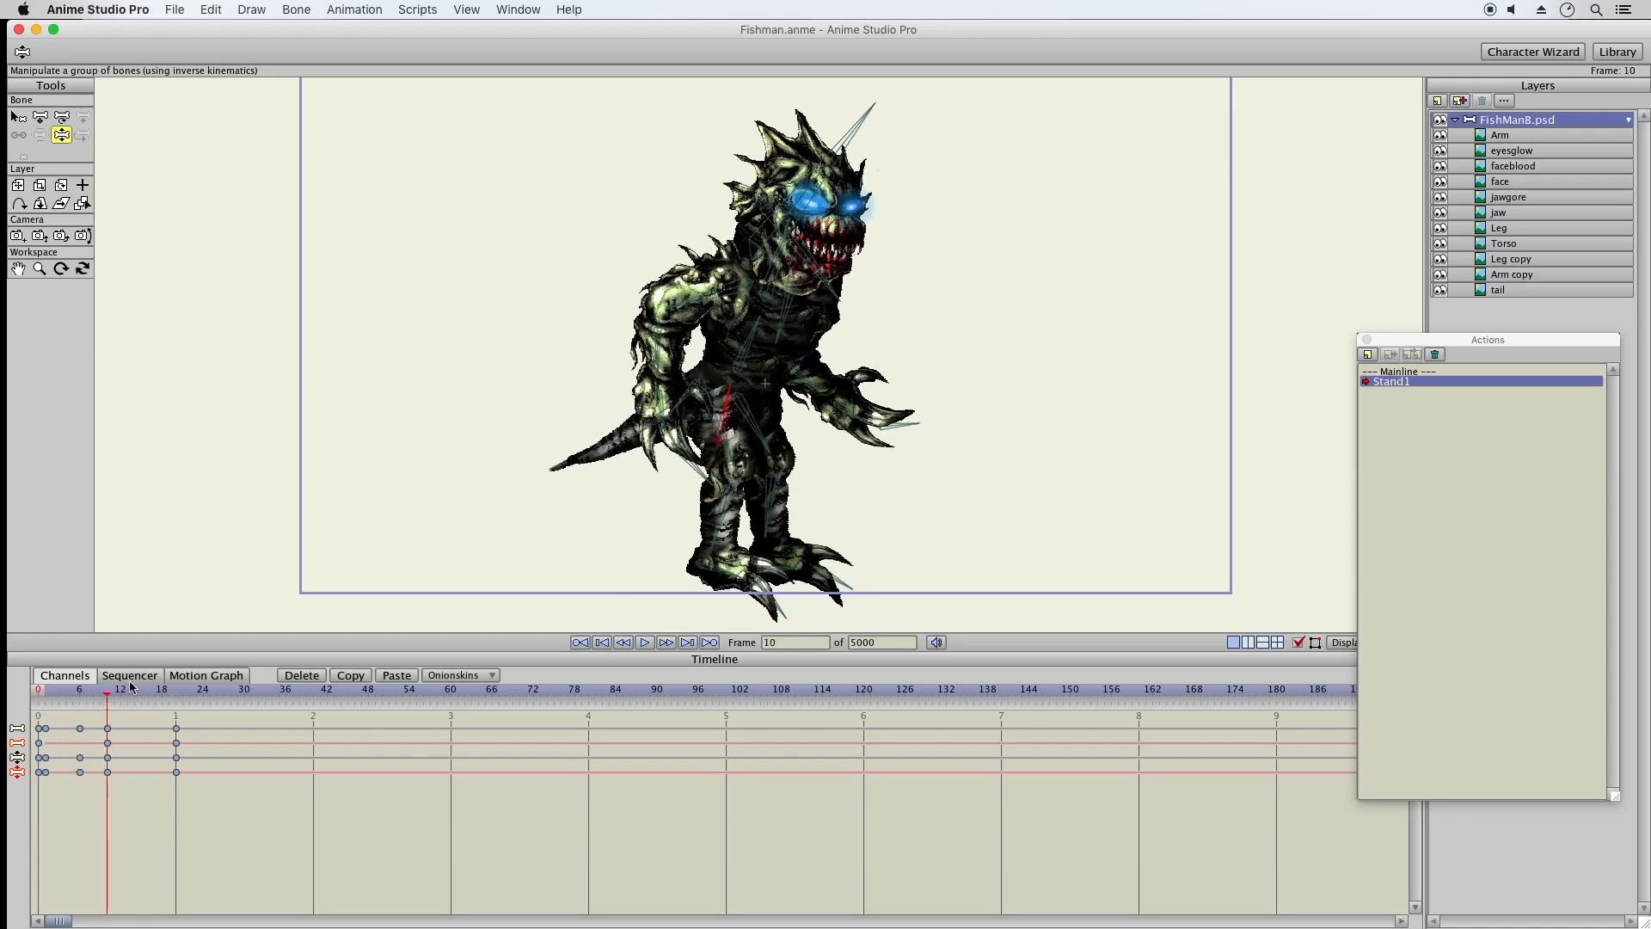
pyautogui.click(141, 692)
pyautogui.moveTo(143, 692); pyautogui.dragTo(144, 692)
pyautogui.moveTo(771, 521); pyautogui.dragTo(621, 501)
pyautogui.moveTo(814, 544); pyautogui.dragTo(810, 581)
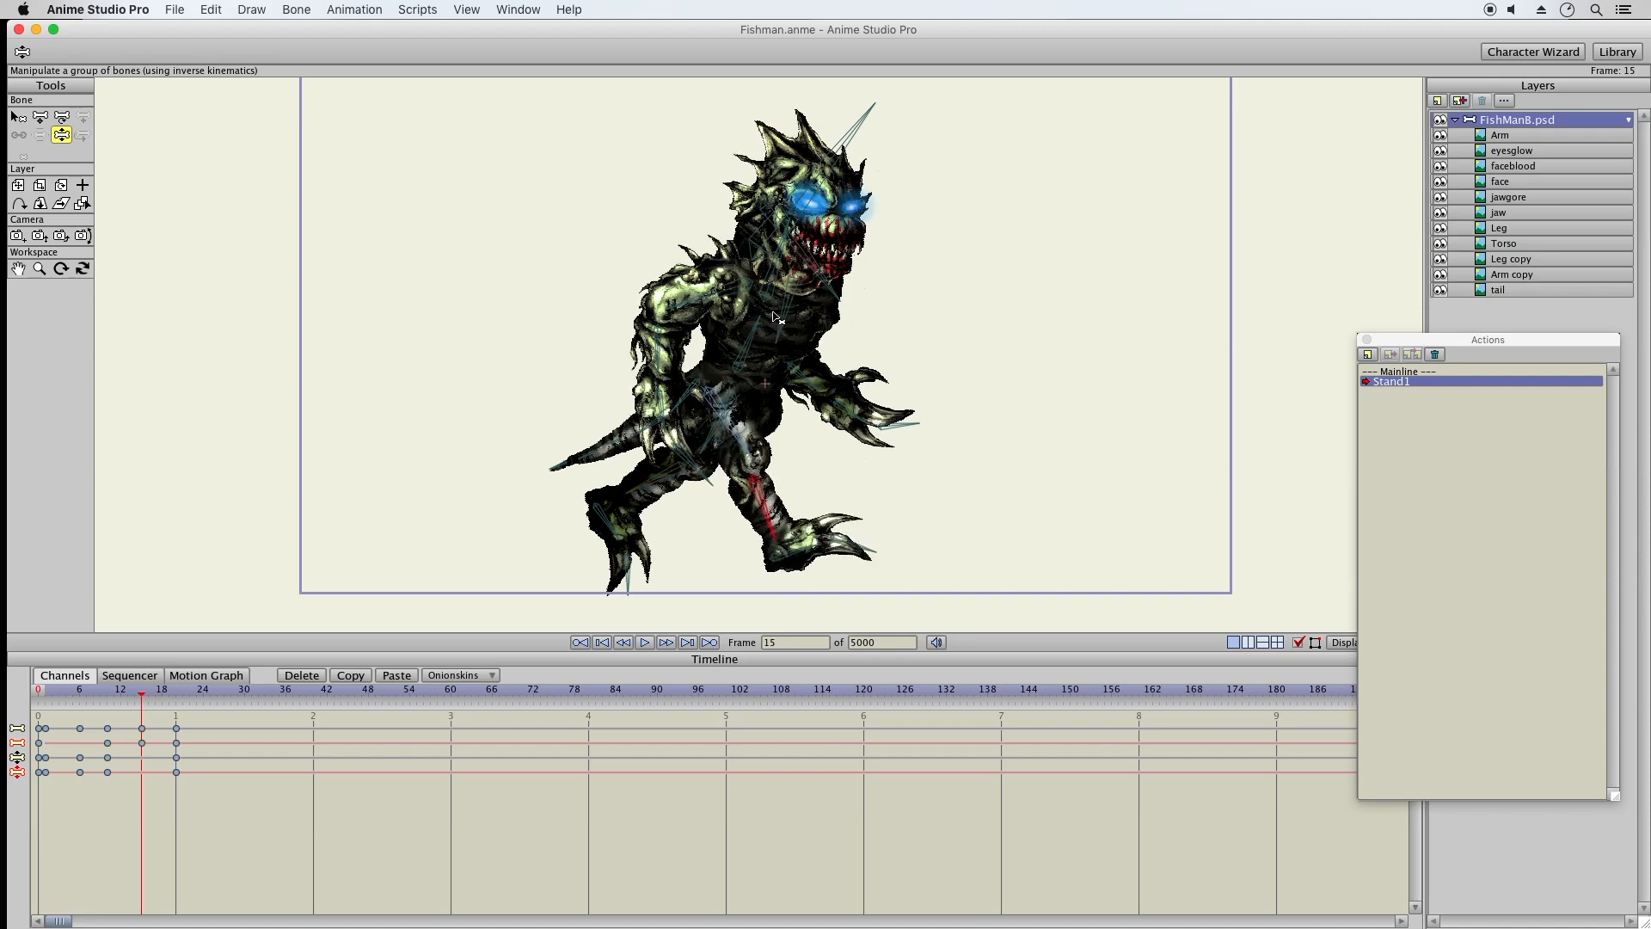
# At frame 15, lean the torso back, swing the near arm behind the body, raise the far arm forward, and adjust the head tilt
pyautogui.moveTo(772, 301); pyautogui.dragTo(785, 195)
pyautogui.moveTo(695, 299); pyautogui.dragTo(589, 327)
pyautogui.moveTo(514, 393); pyautogui.dragTo(504, 399)
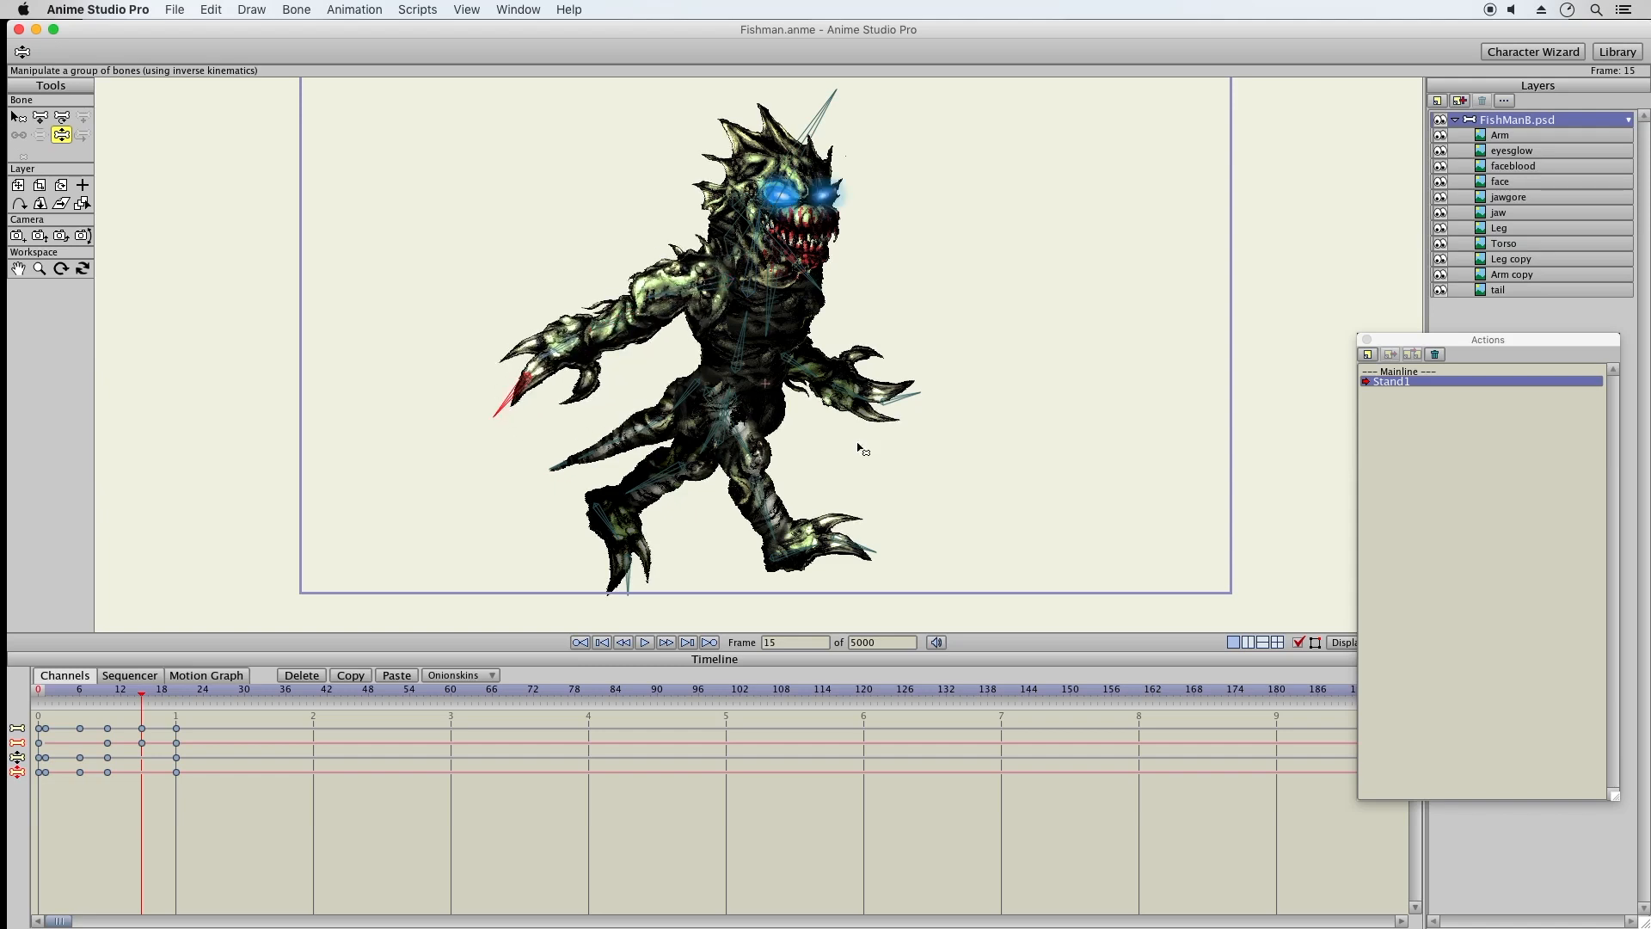
pyautogui.moveTo(817, 378); pyautogui.dragTo(849, 509)
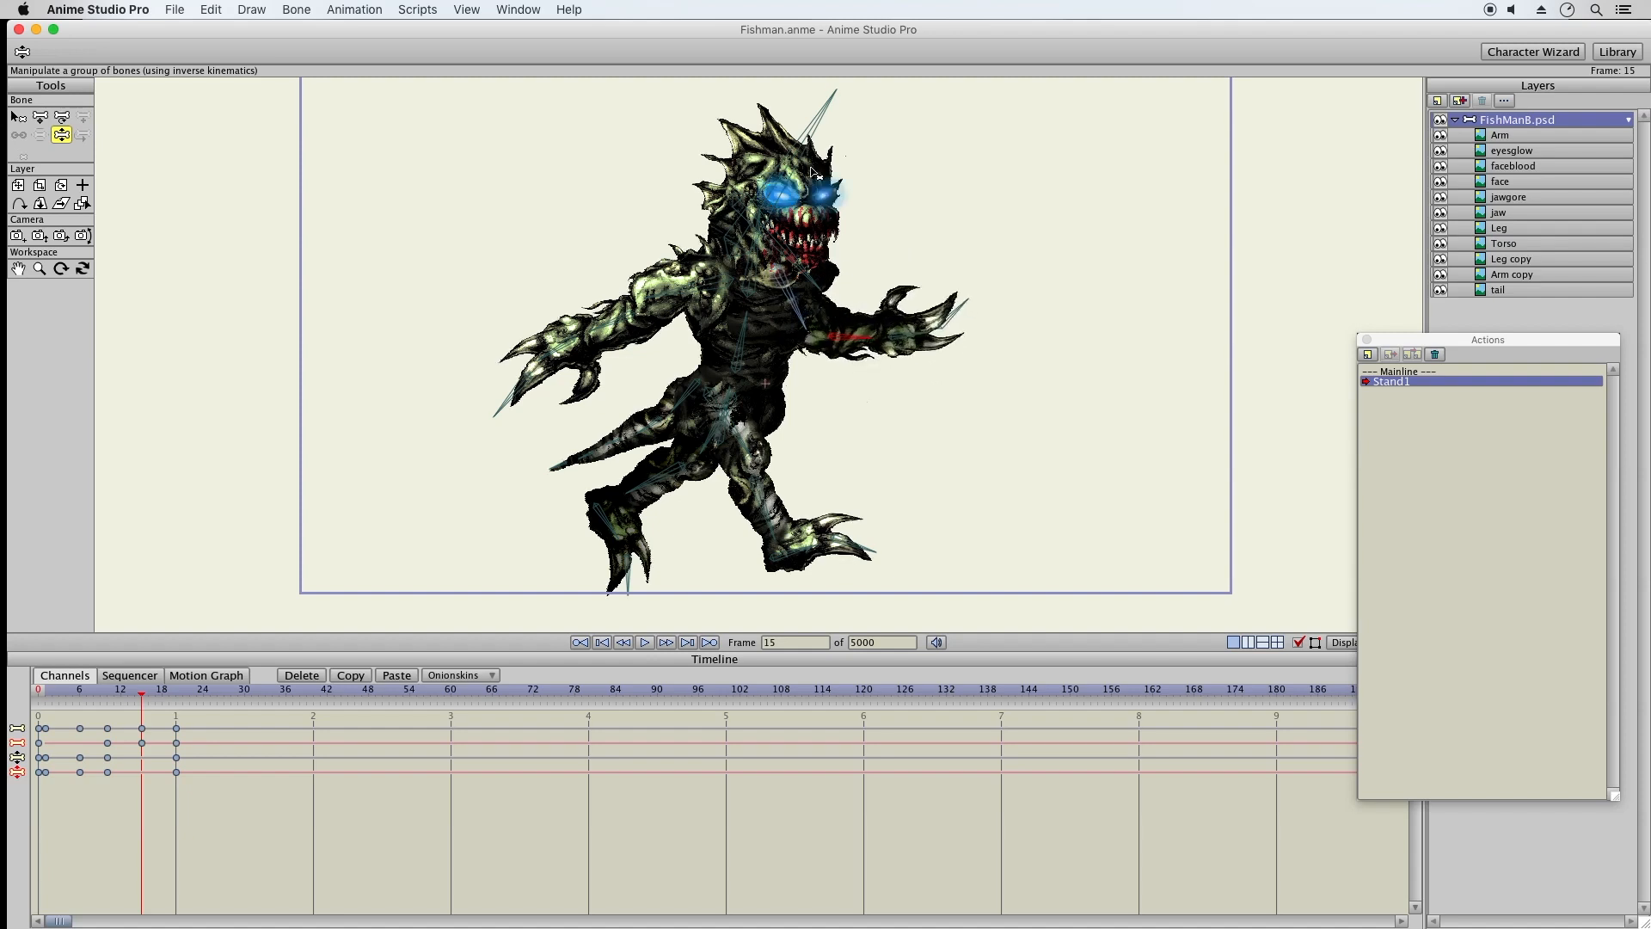
pyautogui.click(808, 157)
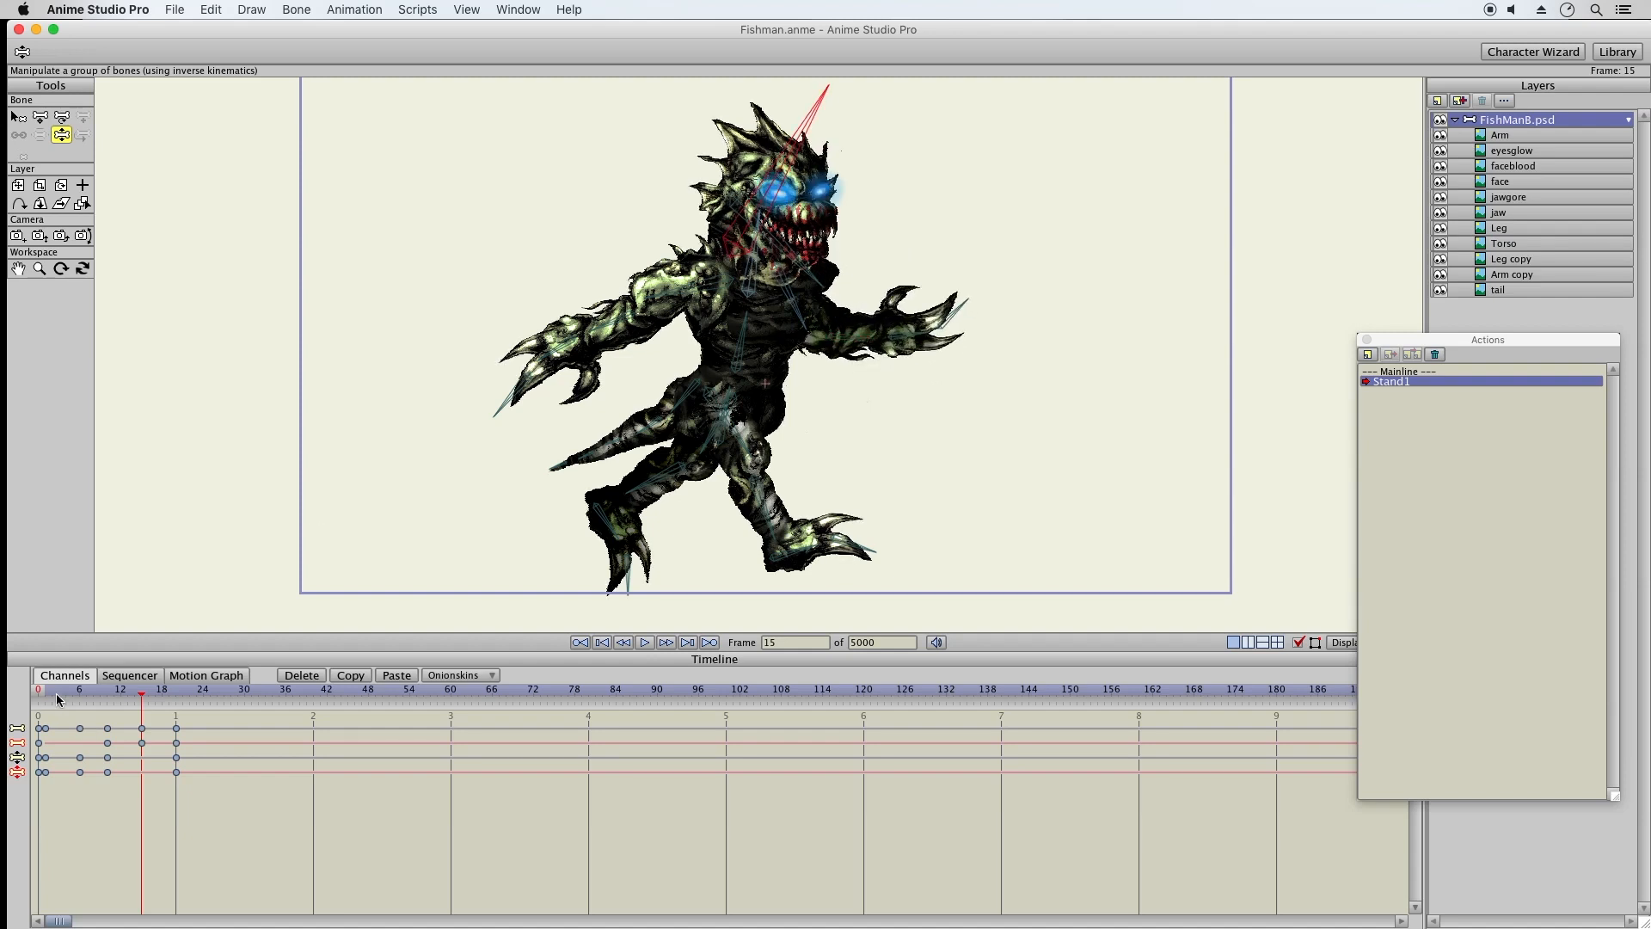
# At frame 6, swing the near arm forward across the torso and the far arm out behind the body
pyautogui.moveTo(73, 695); pyautogui.dragTo(80, 694)
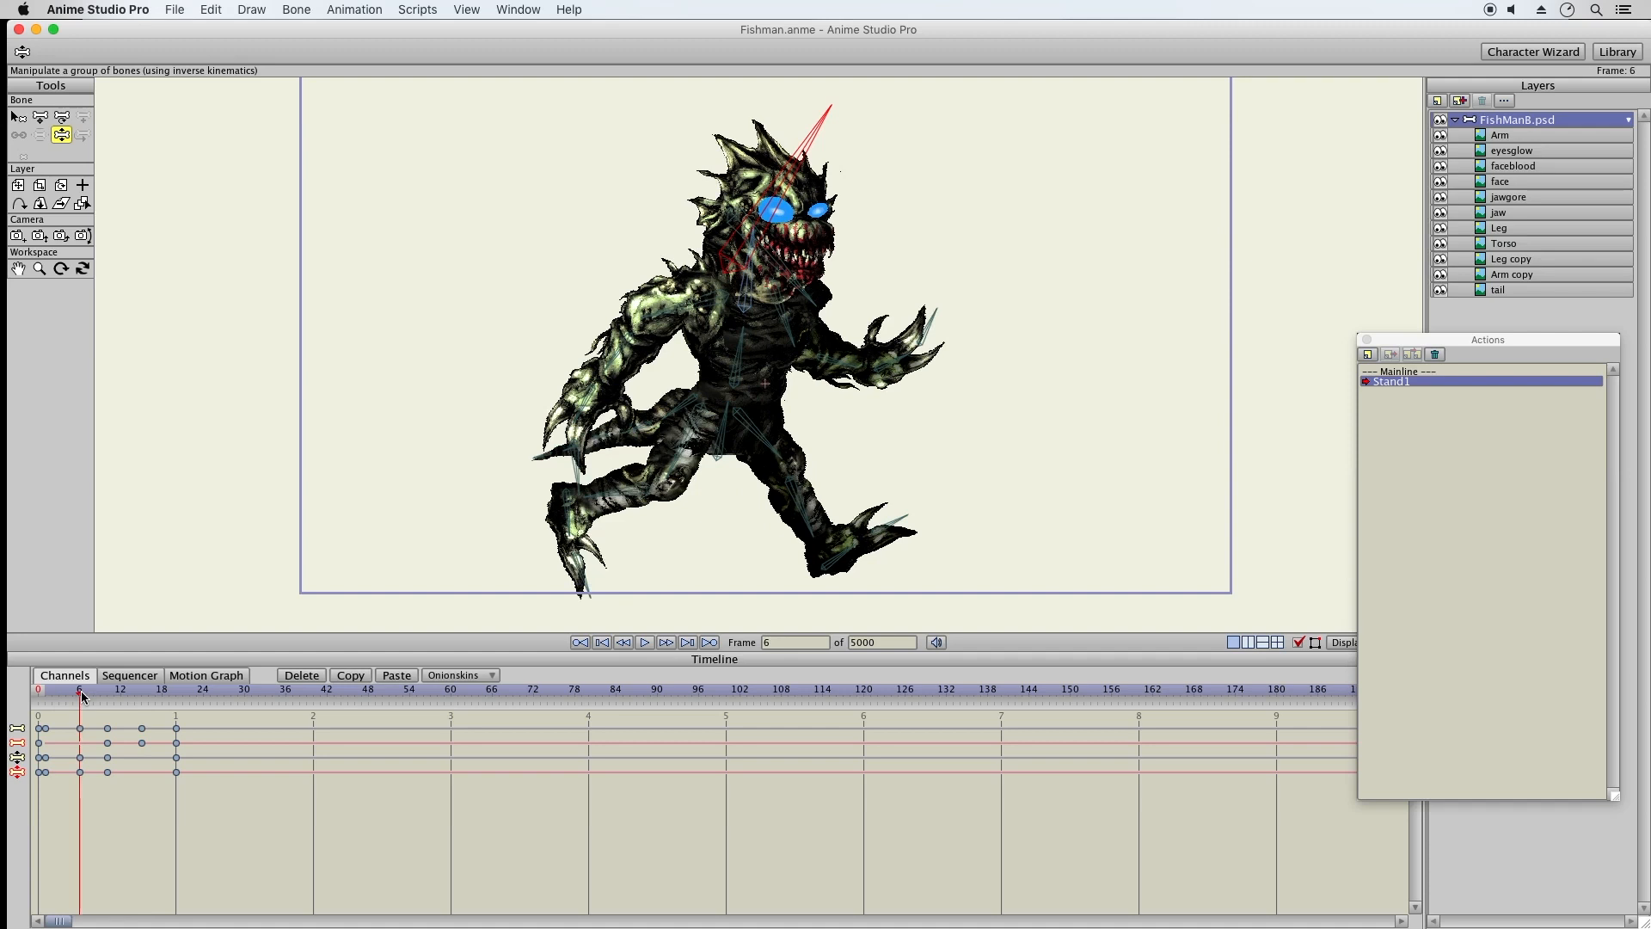
pyautogui.moveTo(670, 301); pyautogui.dragTo(812, 389)
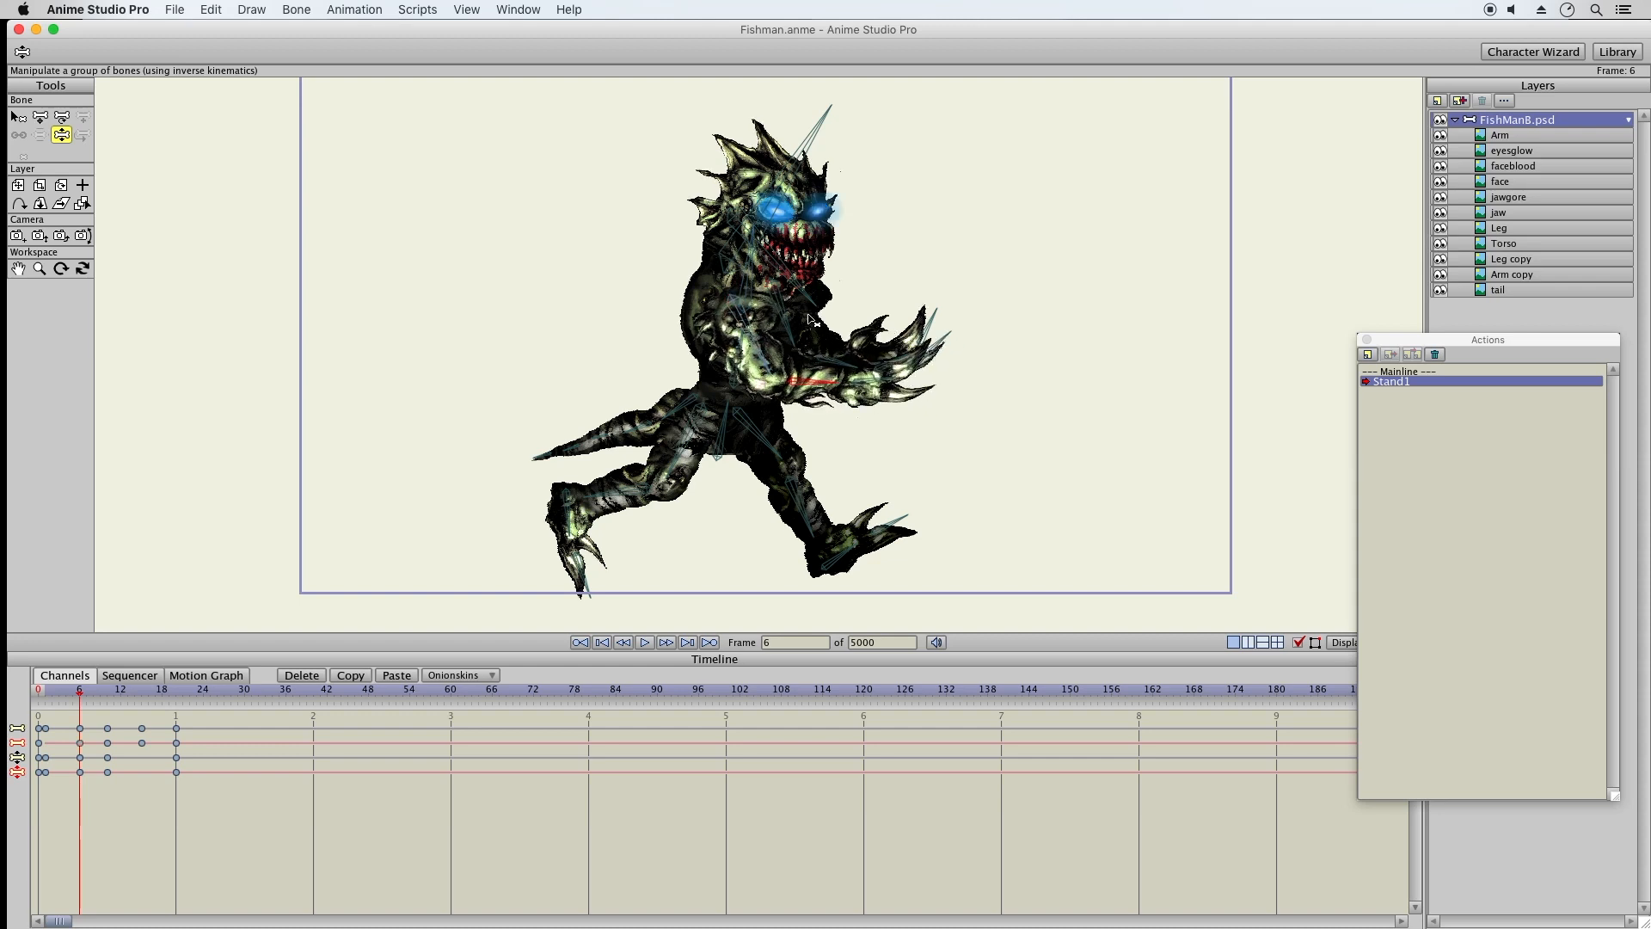
pyautogui.moveTo(788, 327); pyautogui.dragTo(571, 310)
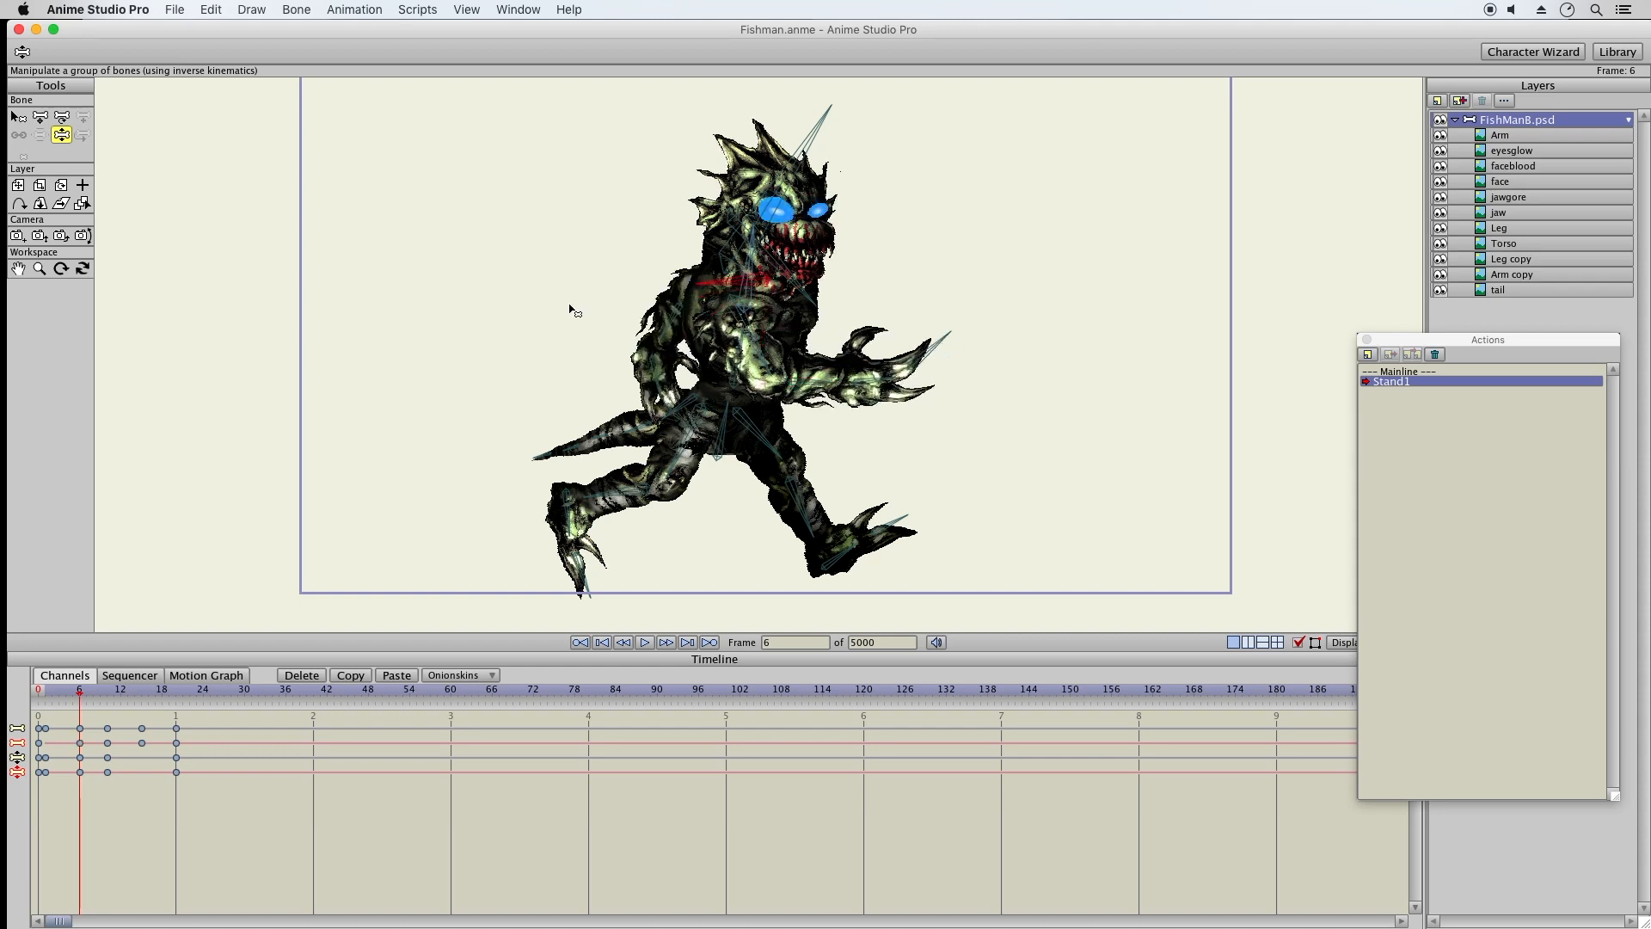
pyautogui.moveTo(674, 326); pyautogui.dragTo(707, 456)
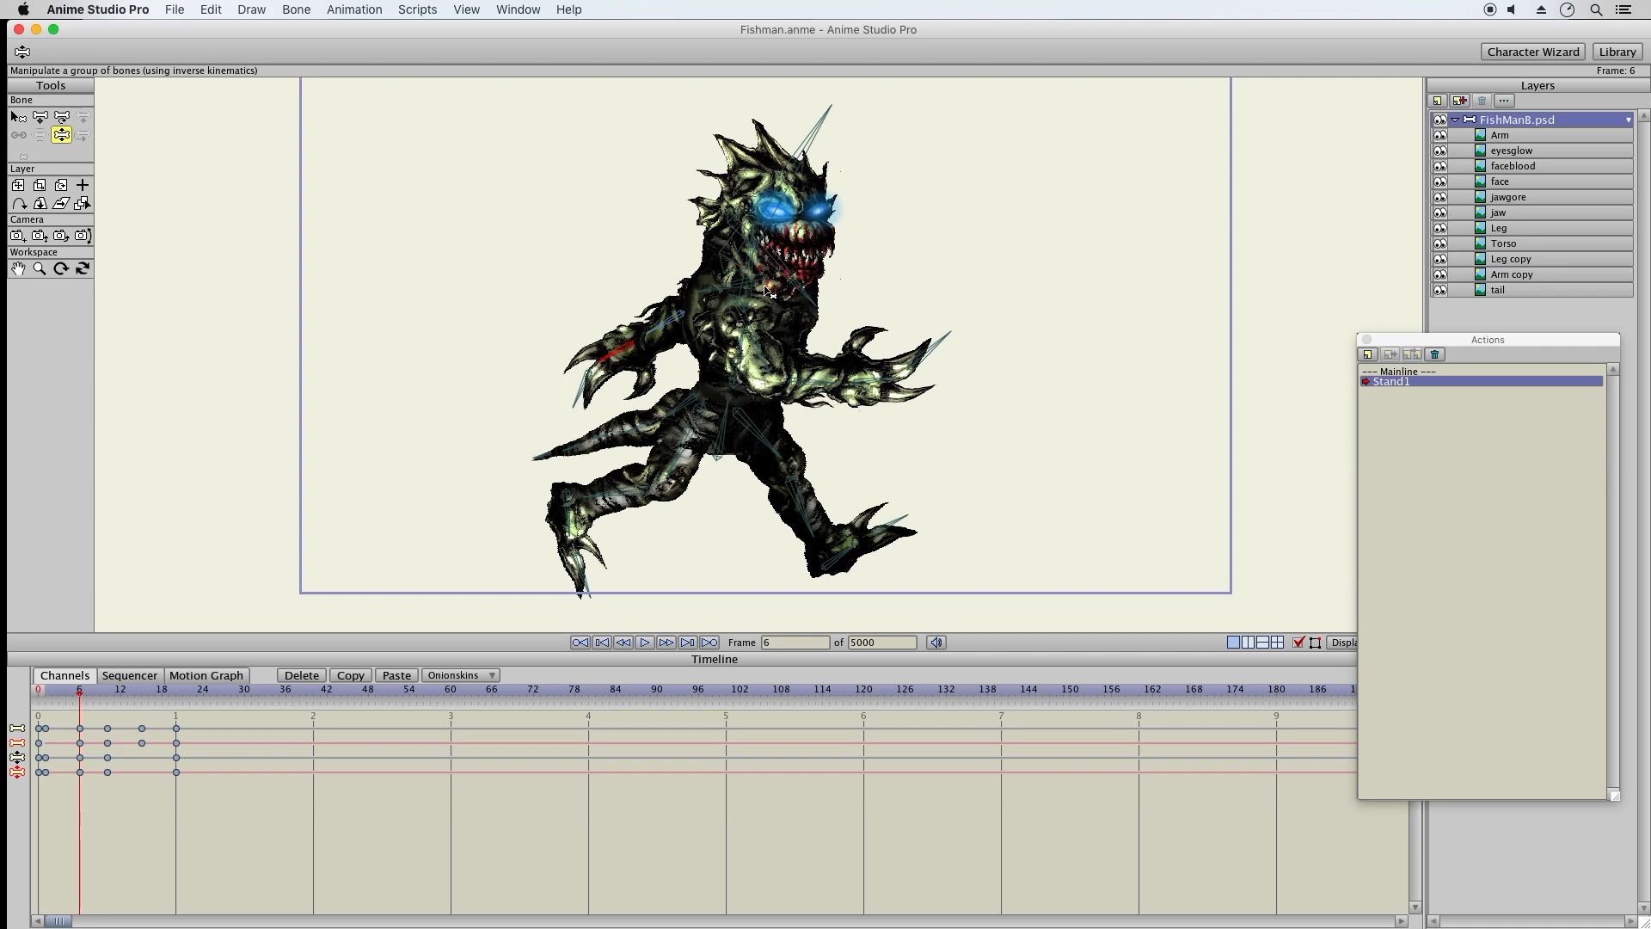
# At frame 15, lift the rear leg slightly and extend the front shin a little further forward
pyautogui.moveTo(149, 693); pyautogui.dragTo(142, 696)
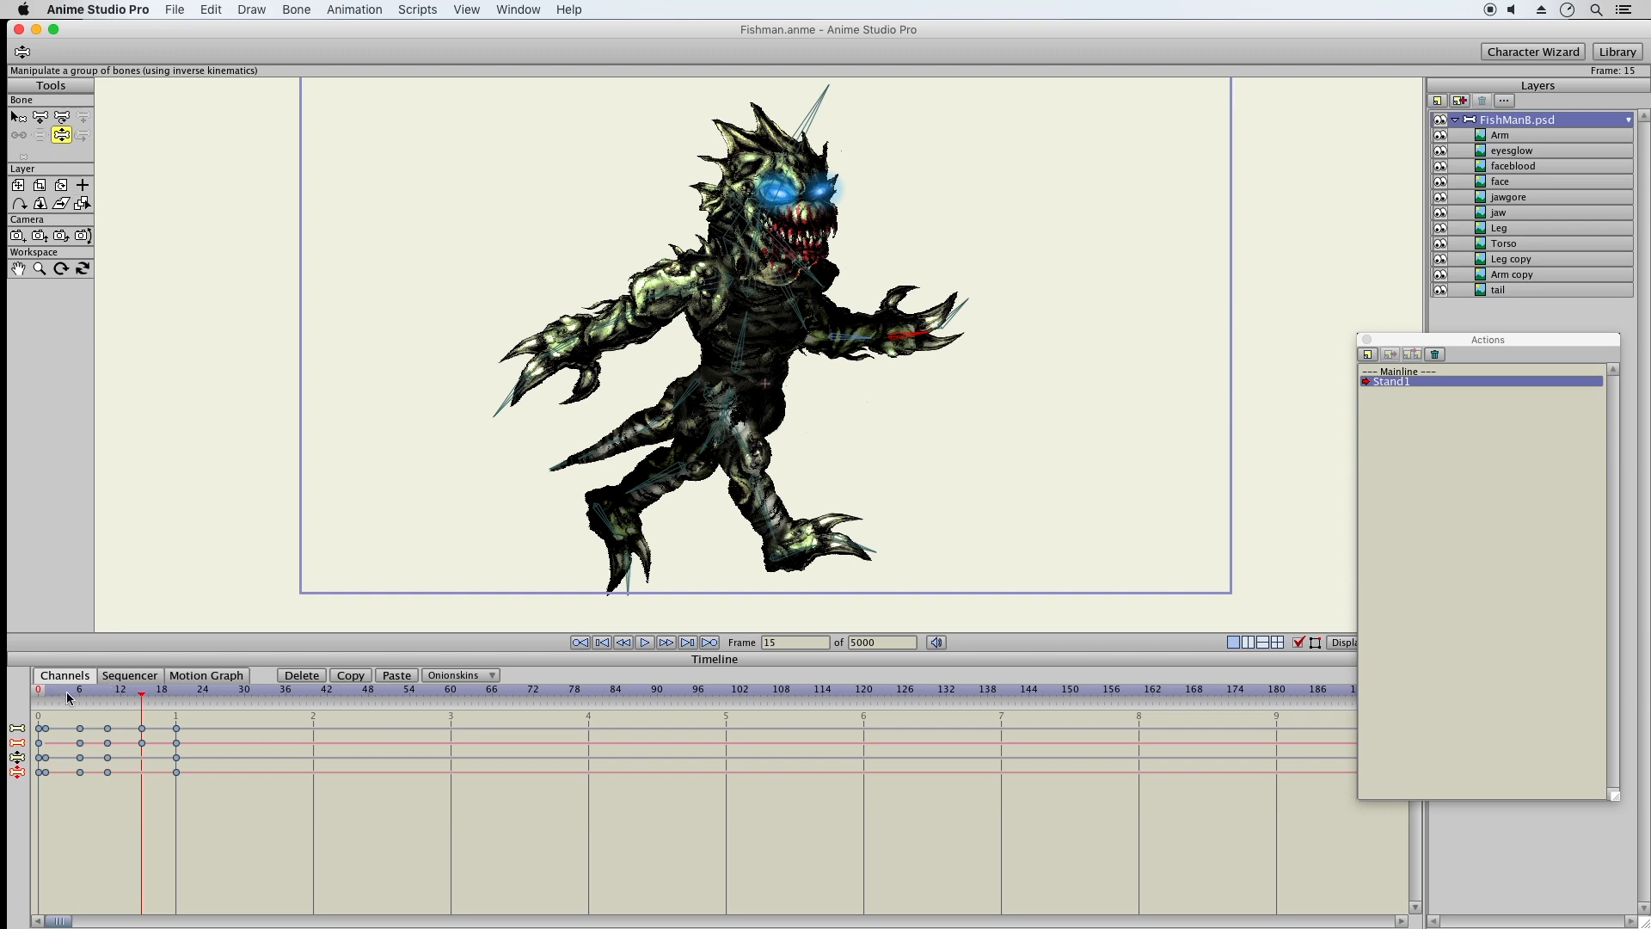
pyautogui.moveTo(49, 689); pyautogui.dragTo(145, 711)
pyautogui.moveTo(639, 488); pyautogui.dragTo(635, 479)
pyautogui.moveTo(772, 513); pyautogui.dragTo(800, 534)
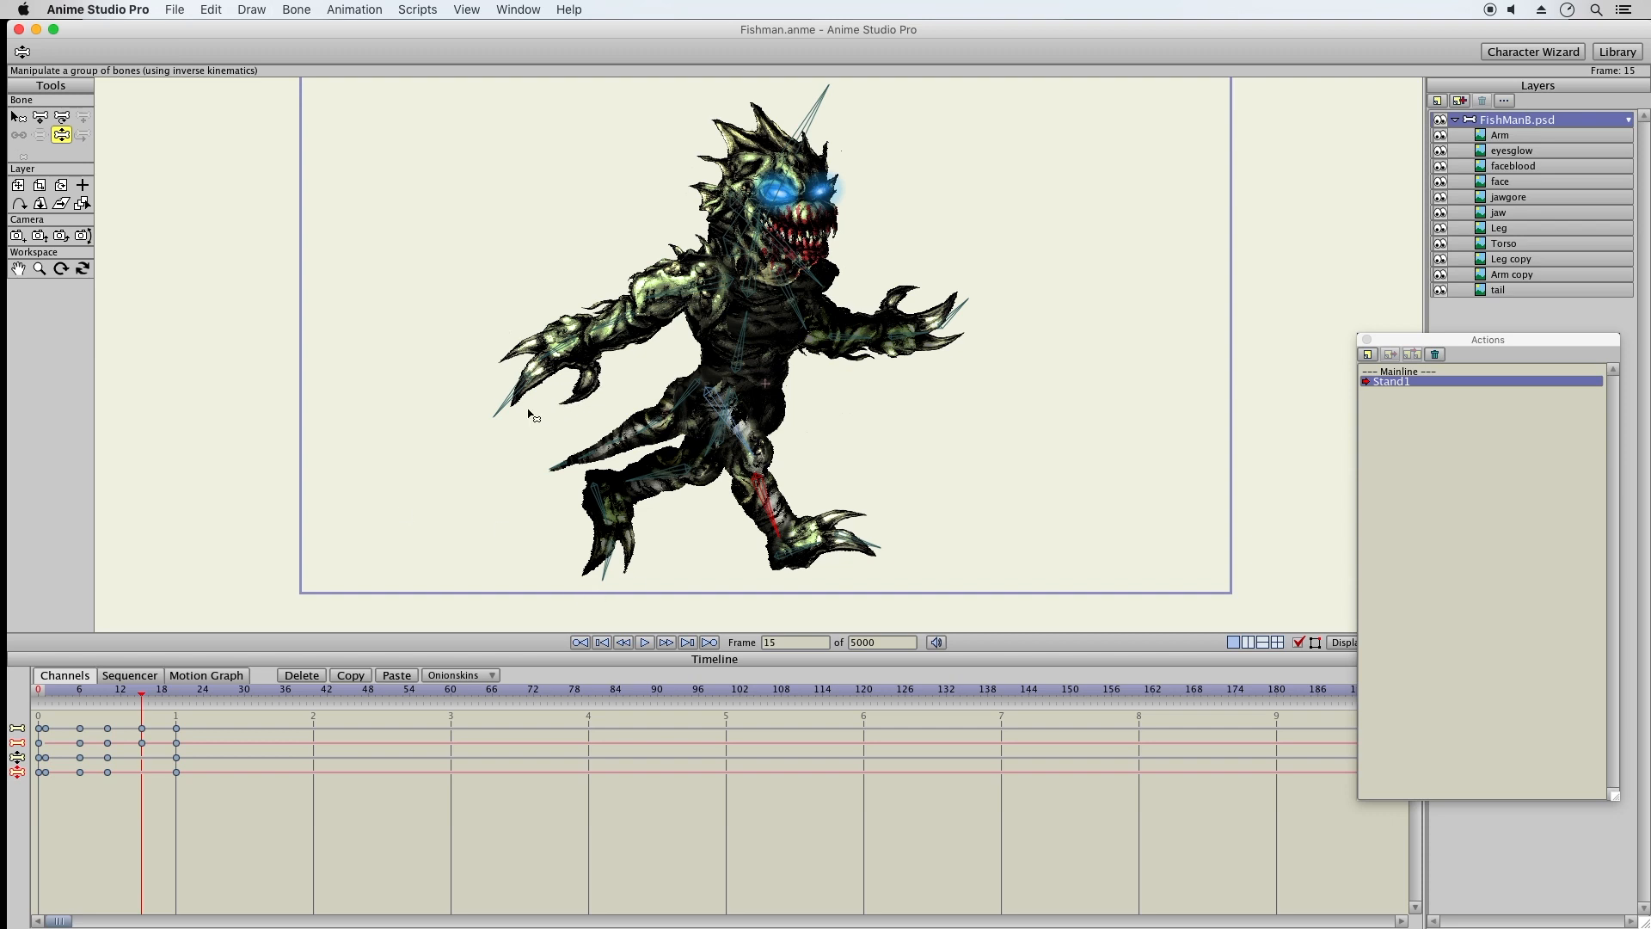
# At frame 15, lower the body slightly by the hip bone with Transform Bone and raise the rear thigh with Manipulate Bones
pyautogui.moveTo(51, 691); pyautogui.dragTo(142, 721)
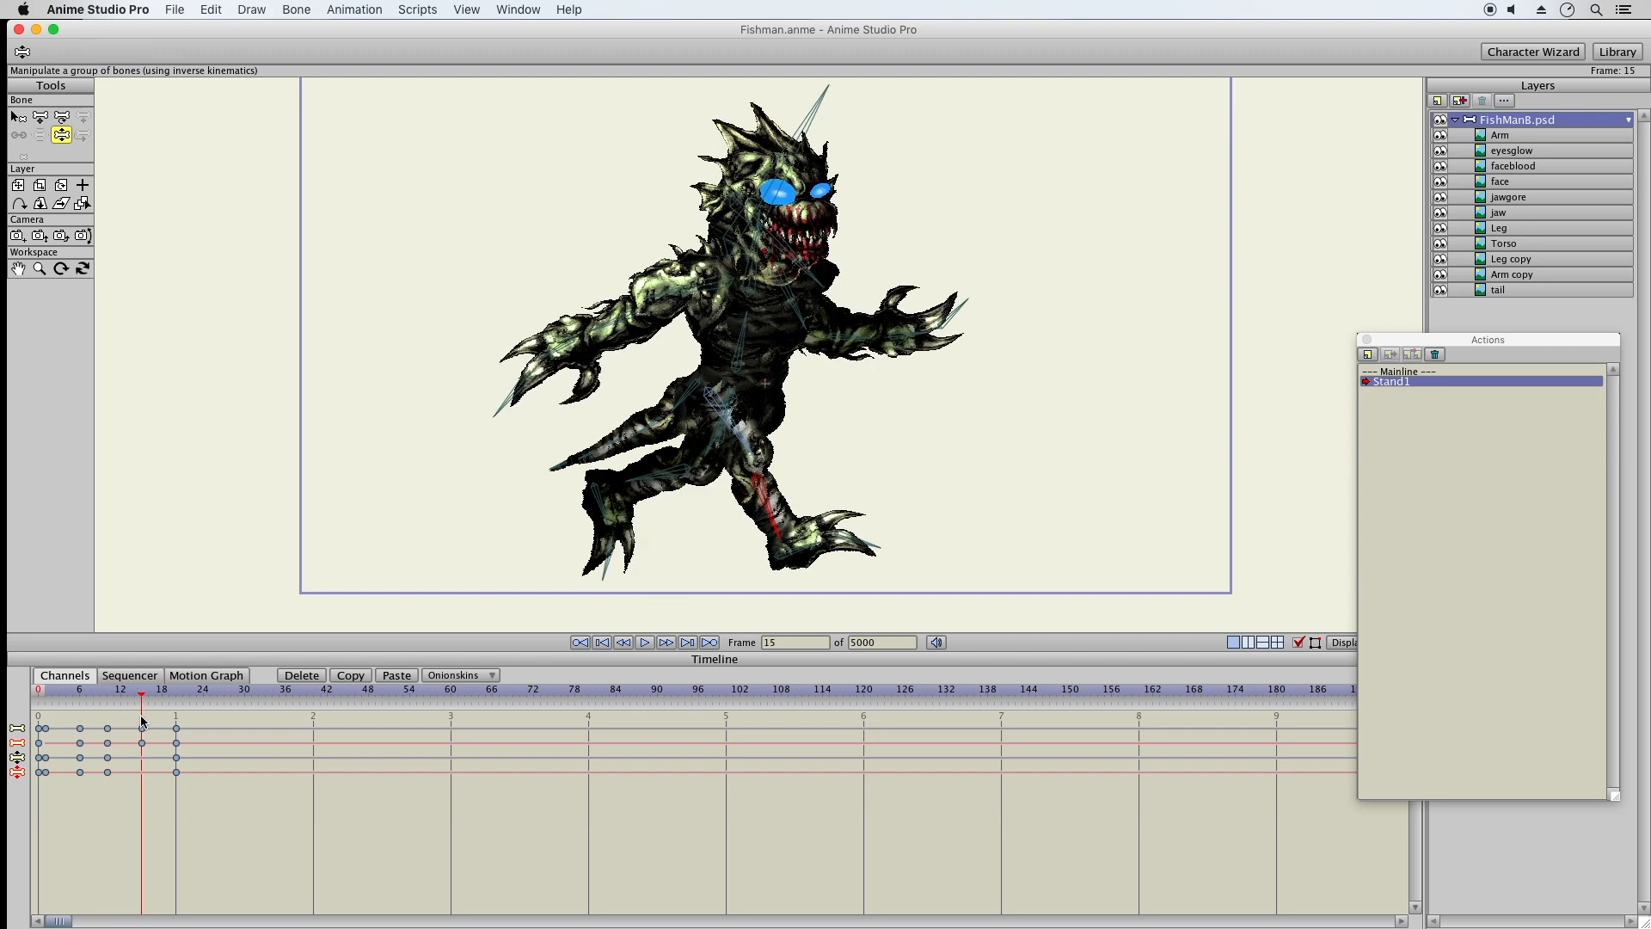
pyautogui.click(40, 117)
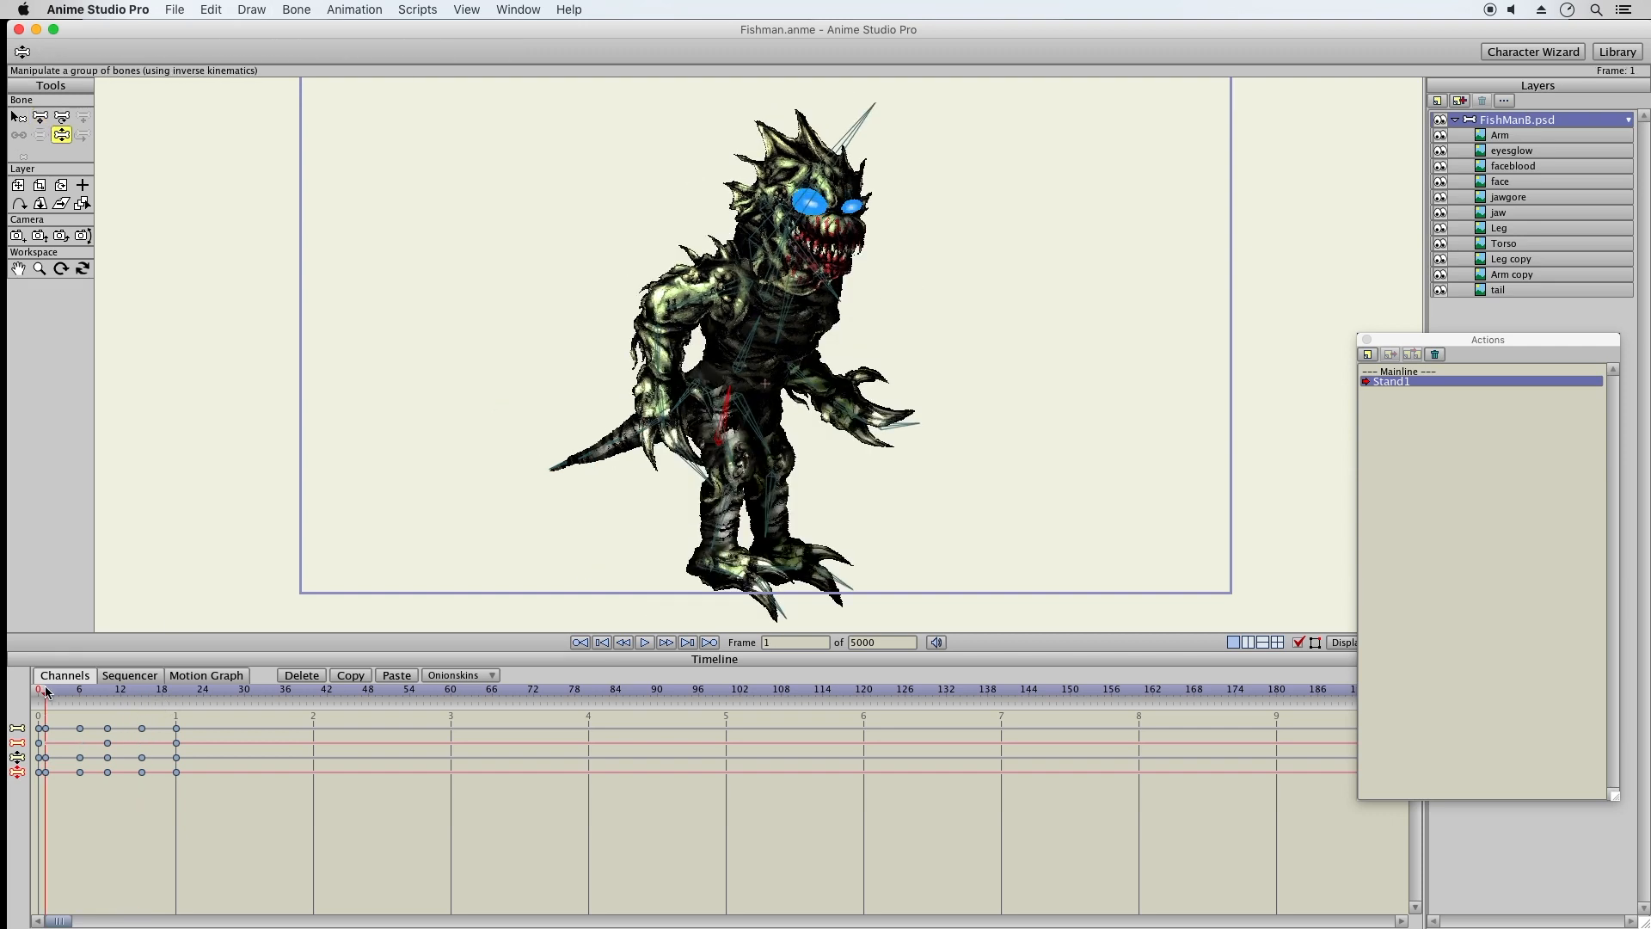
pyautogui.moveTo(46, 693); pyautogui.dragTo(141, 715)
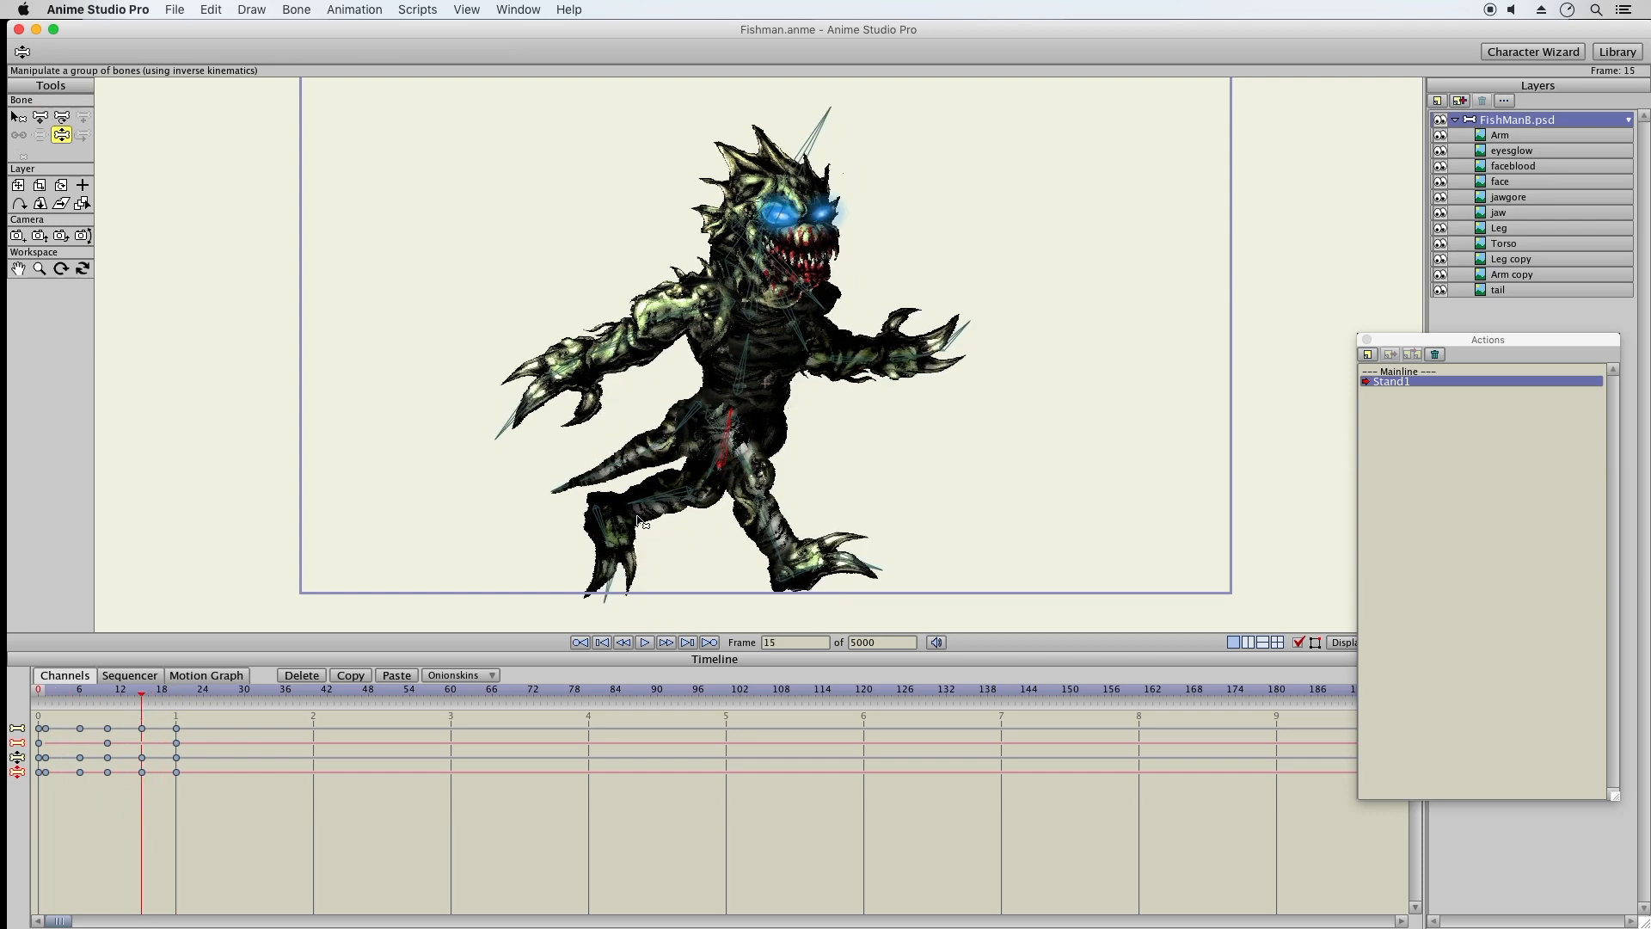
pyautogui.moveTo(640, 509); pyautogui.dragTo(649, 478)
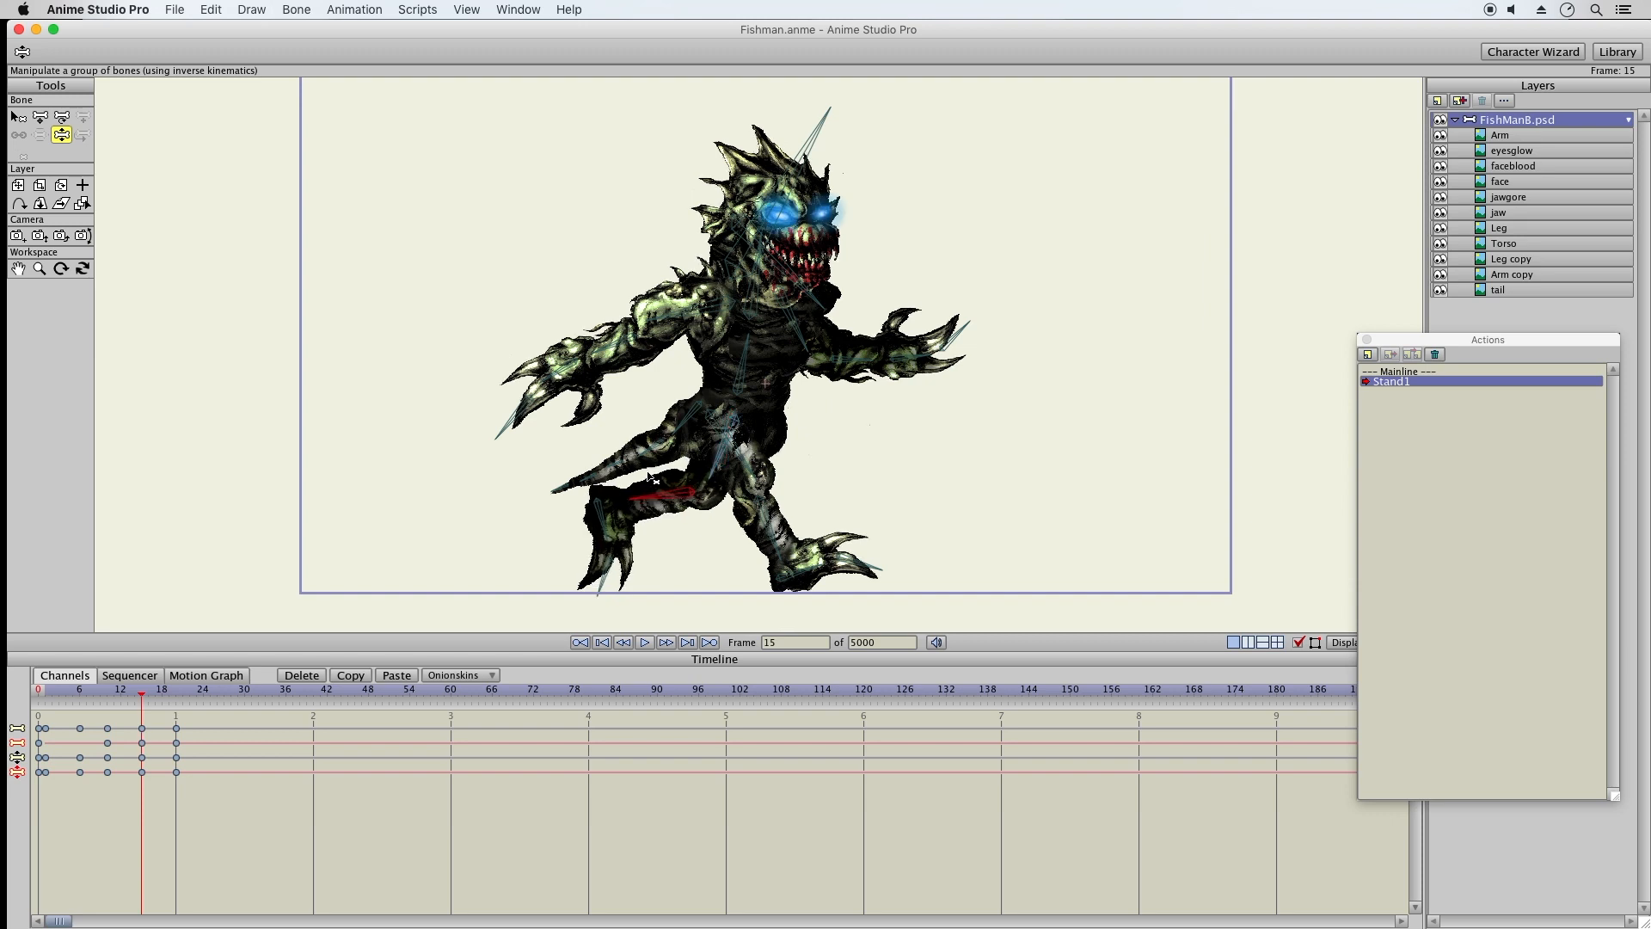
# At frame 5, raise the front leg's thigh and bend its knee so the foot lifts
pyautogui.click(45, 693)
pyautogui.click(74, 693)
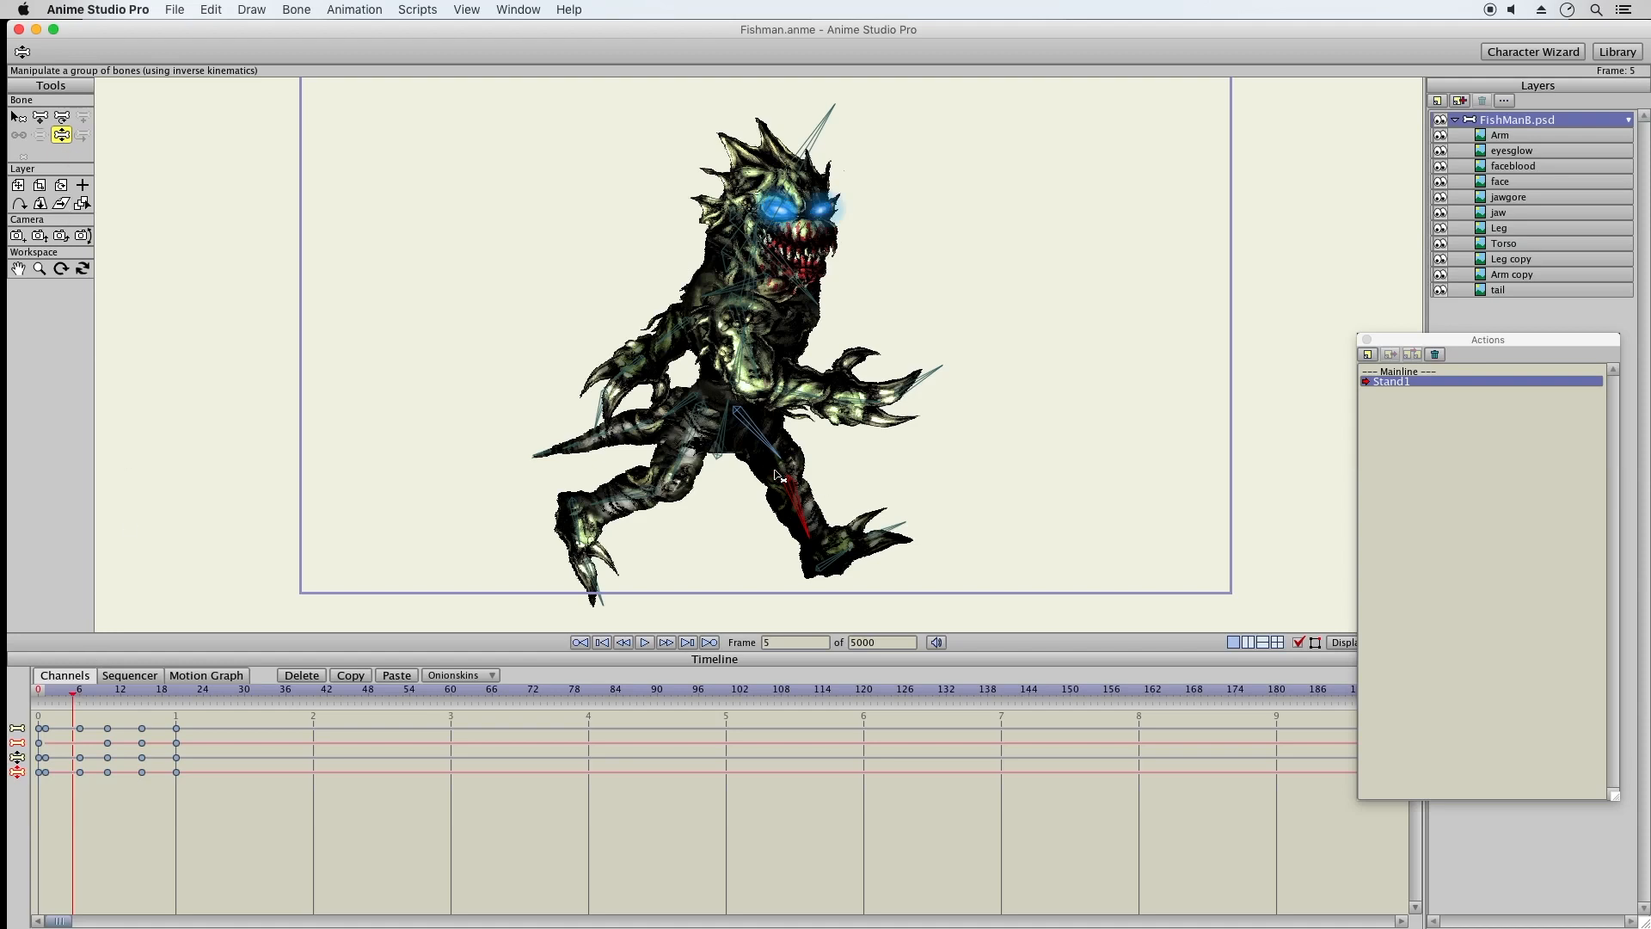
pyautogui.moveTo(784, 460); pyautogui.dragTo(803, 502)
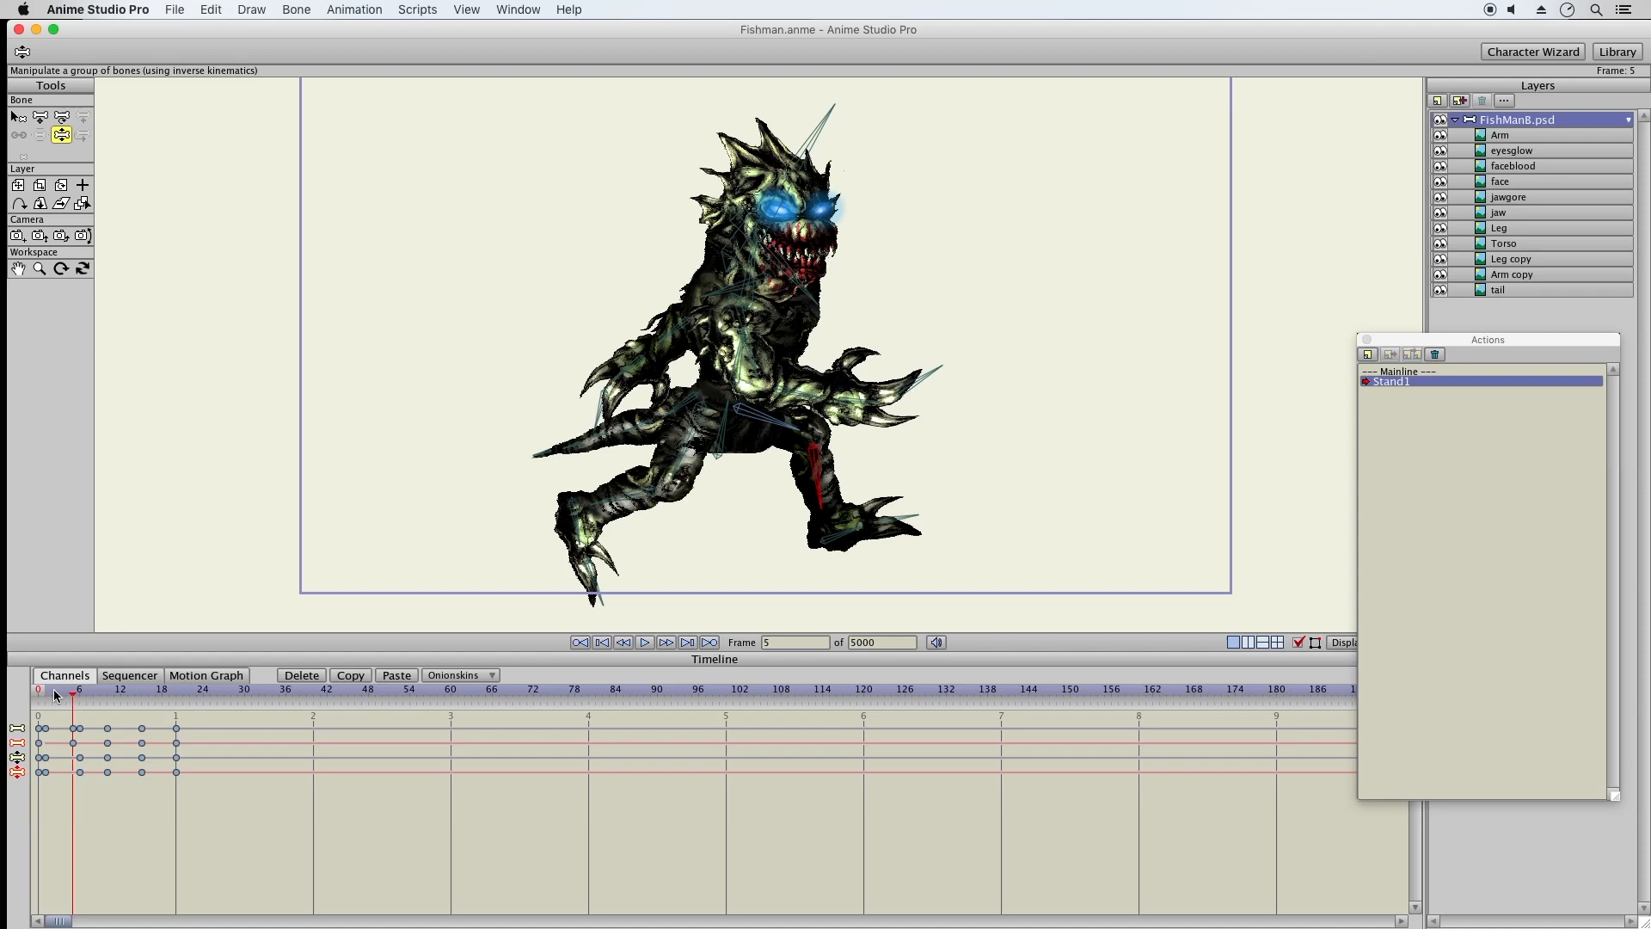
# At frame 14, raise the front leg's thigh, bend its knee, and angle the foot forward
pyautogui.moveTo(66, 693); pyautogui.dragTo(87, 695)
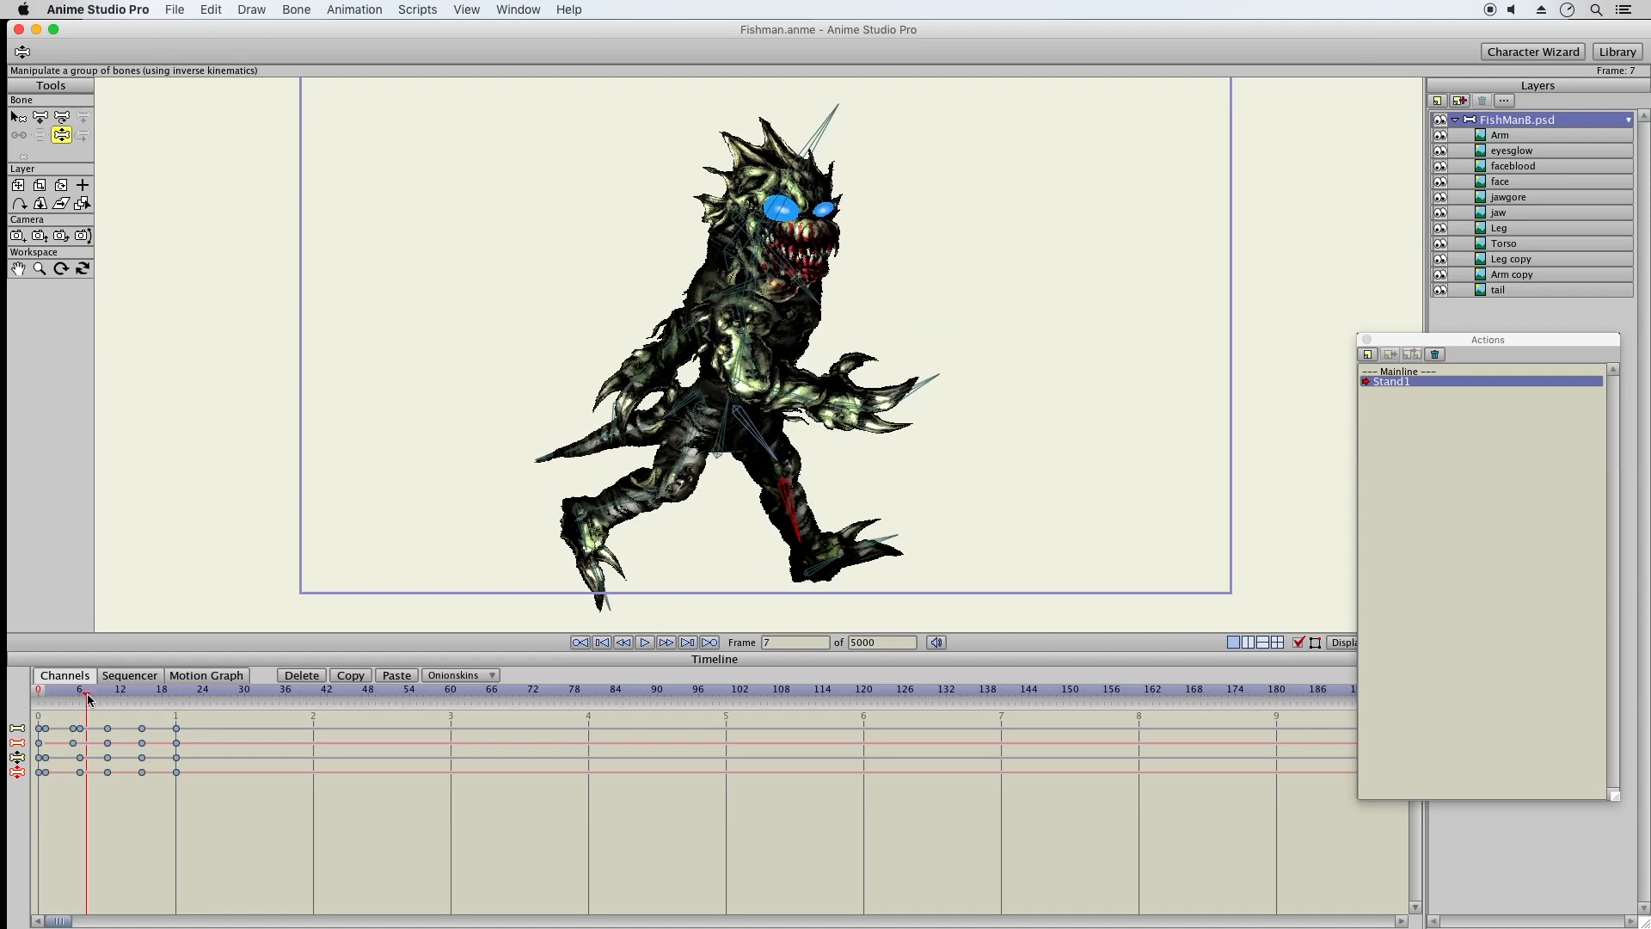
pyautogui.moveTo(94, 698); pyautogui.dragTo(135, 703)
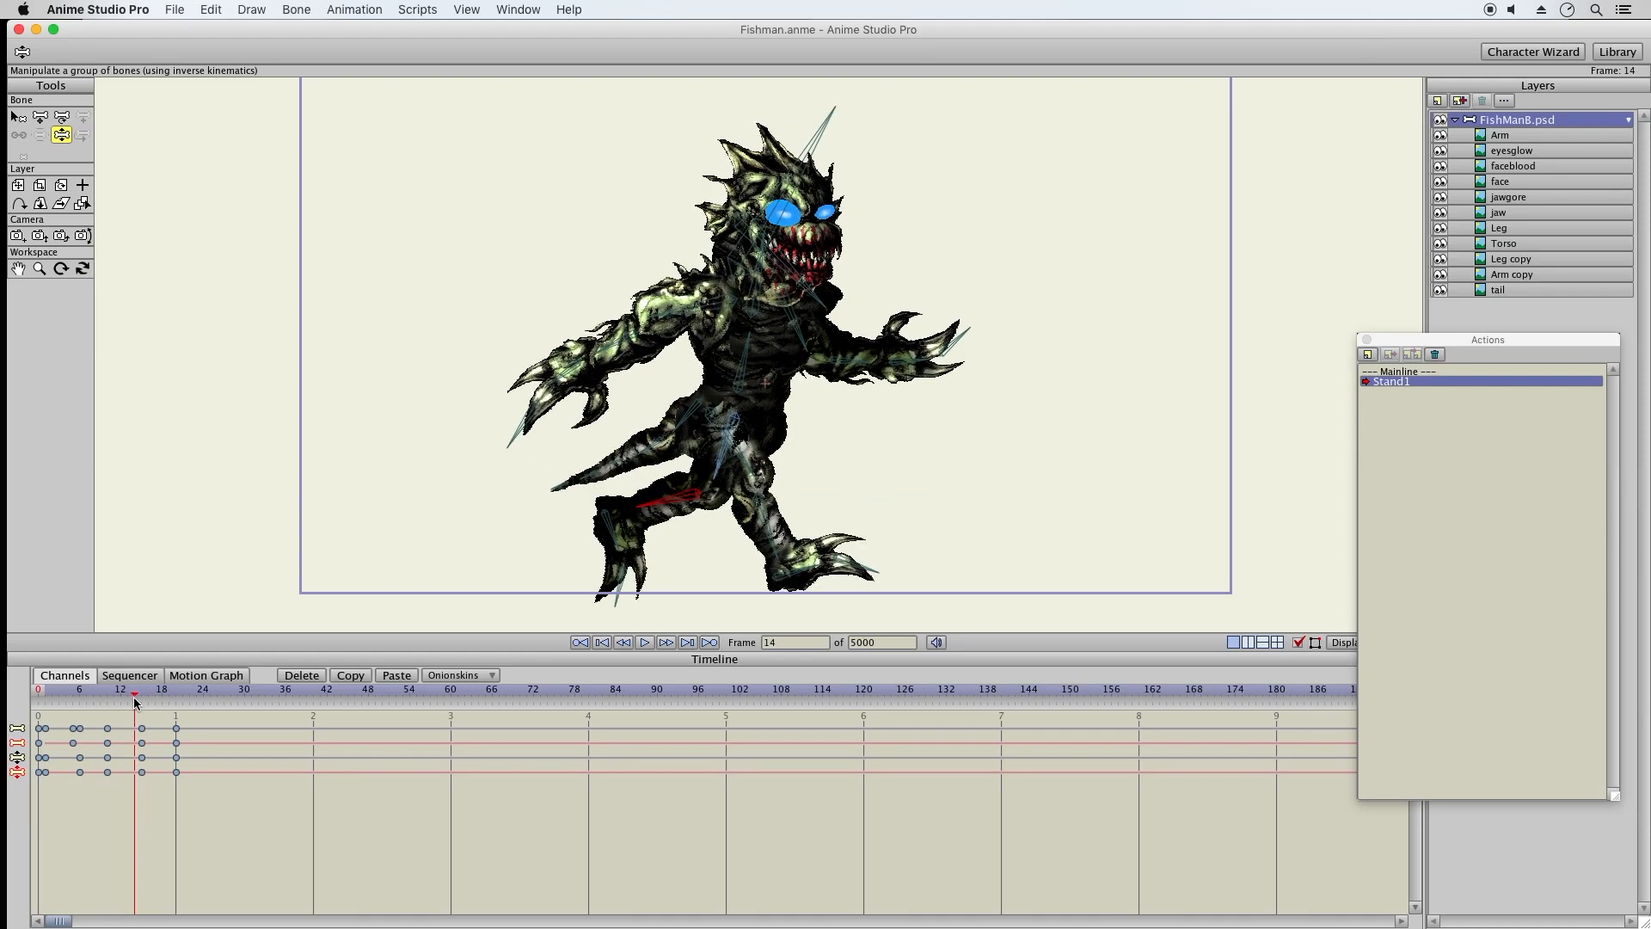
pyautogui.moveTo(722, 465); pyautogui.dragTo(821, 428)
pyautogui.moveTo(796, 493); pyautogui.dragTo(860, 510)
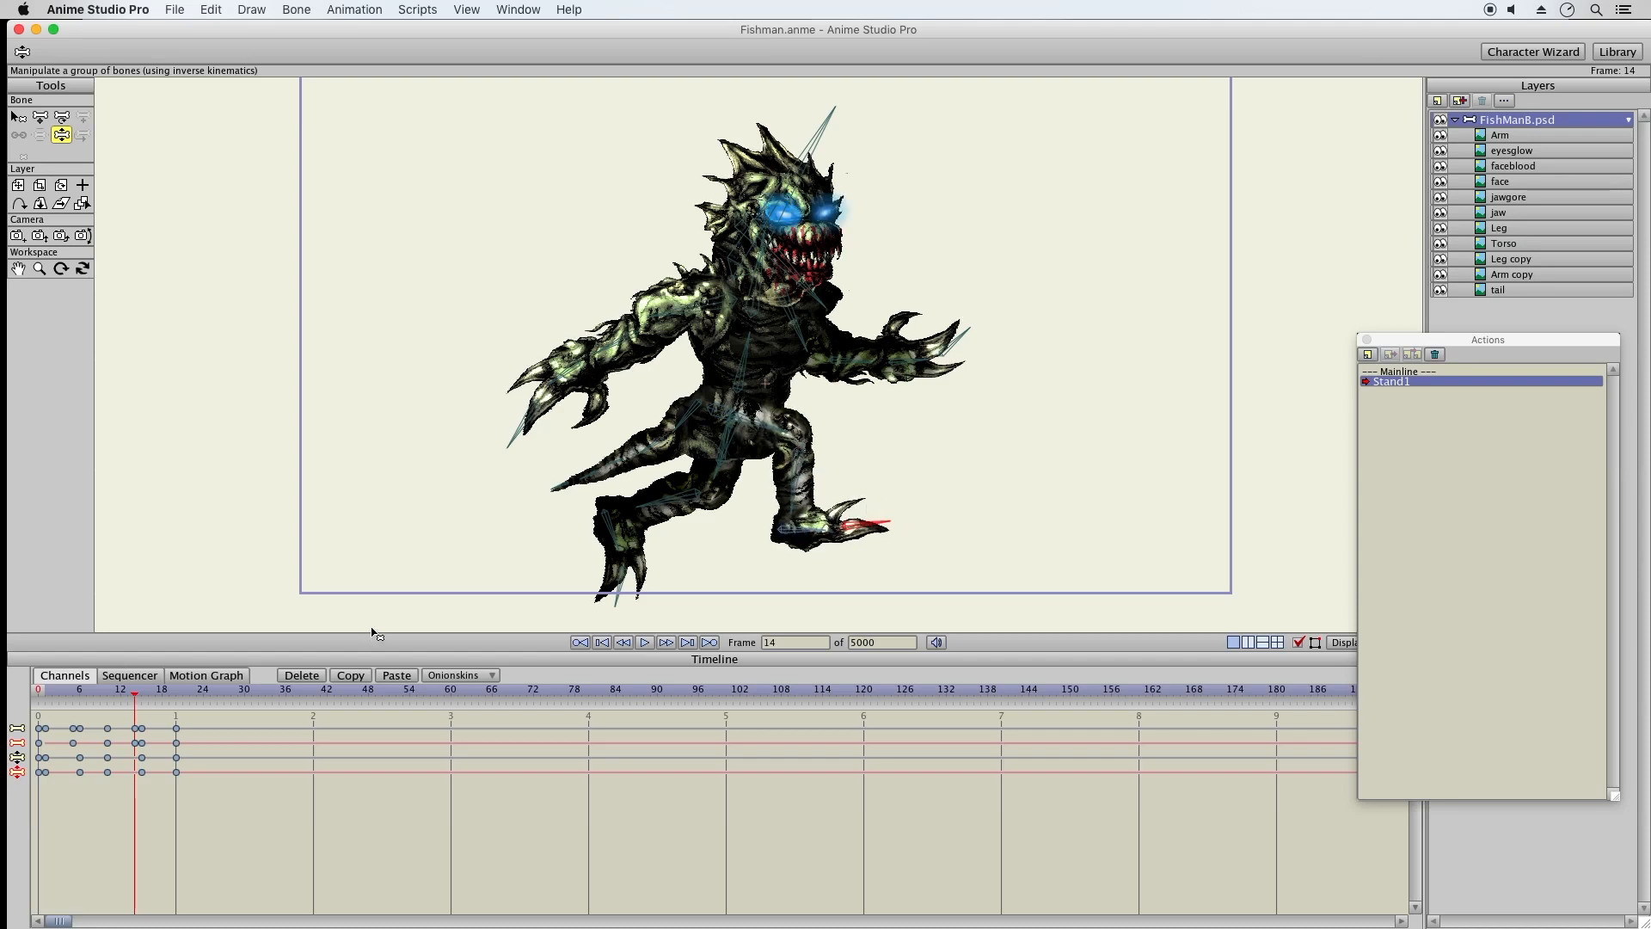
# Switch to the Mainline and shift both leg bones slightly down and forward from the hips with Offset Bone
pyautogui.moveTo(127, 696); pyautogui.dragTo(43, 690)
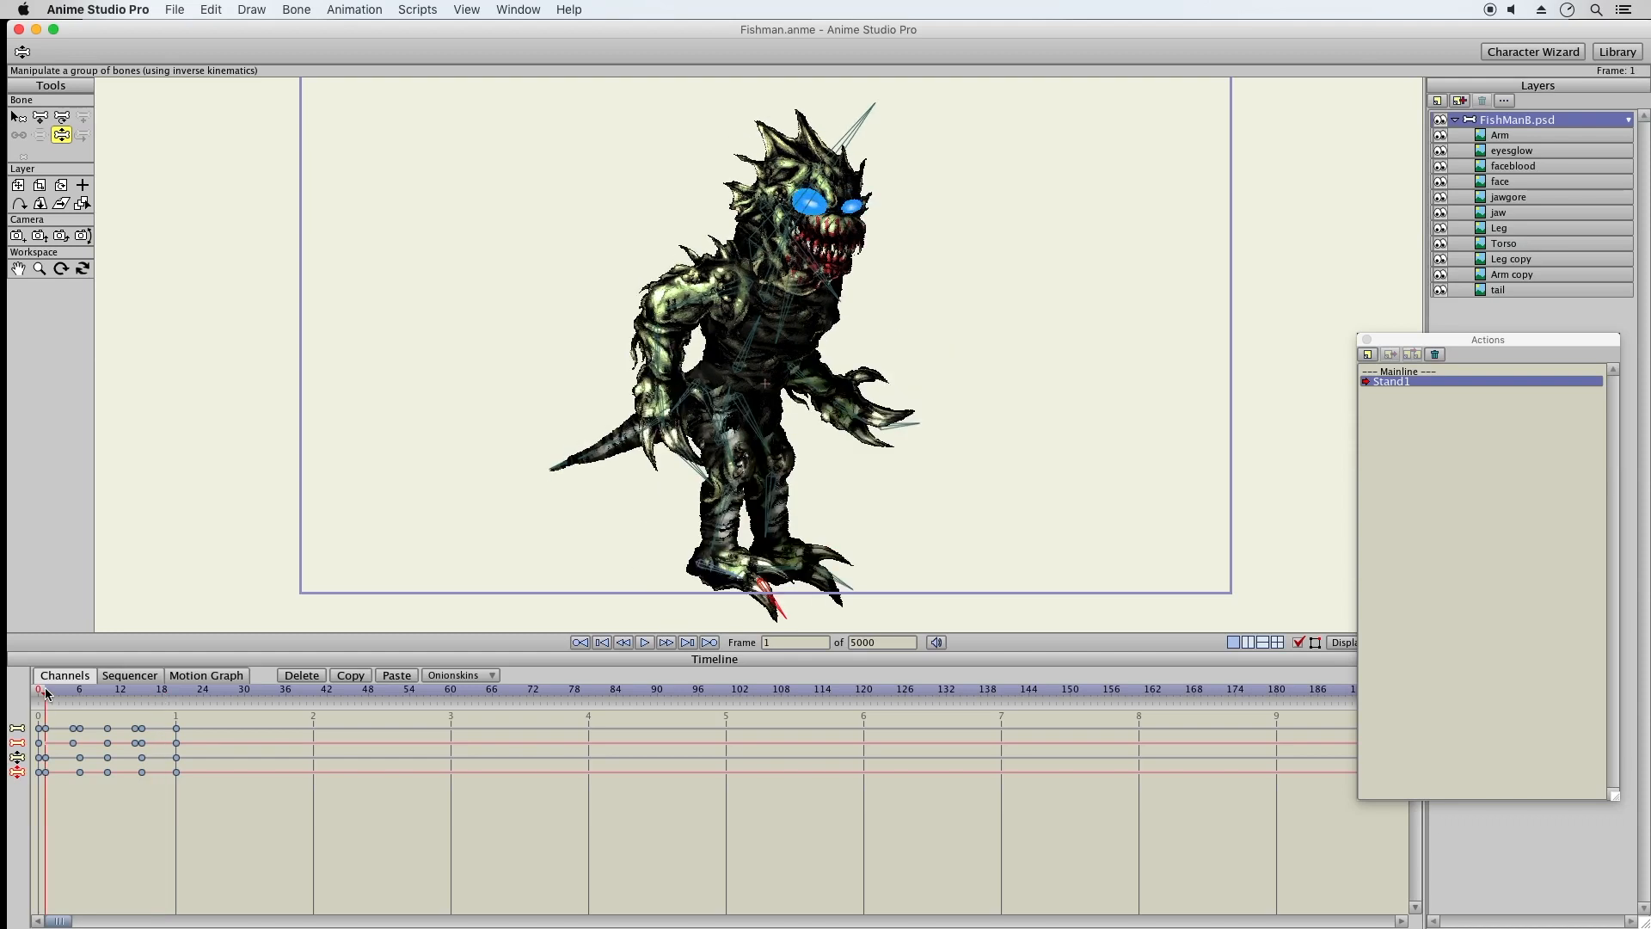
pyautogui.click(15, 116)
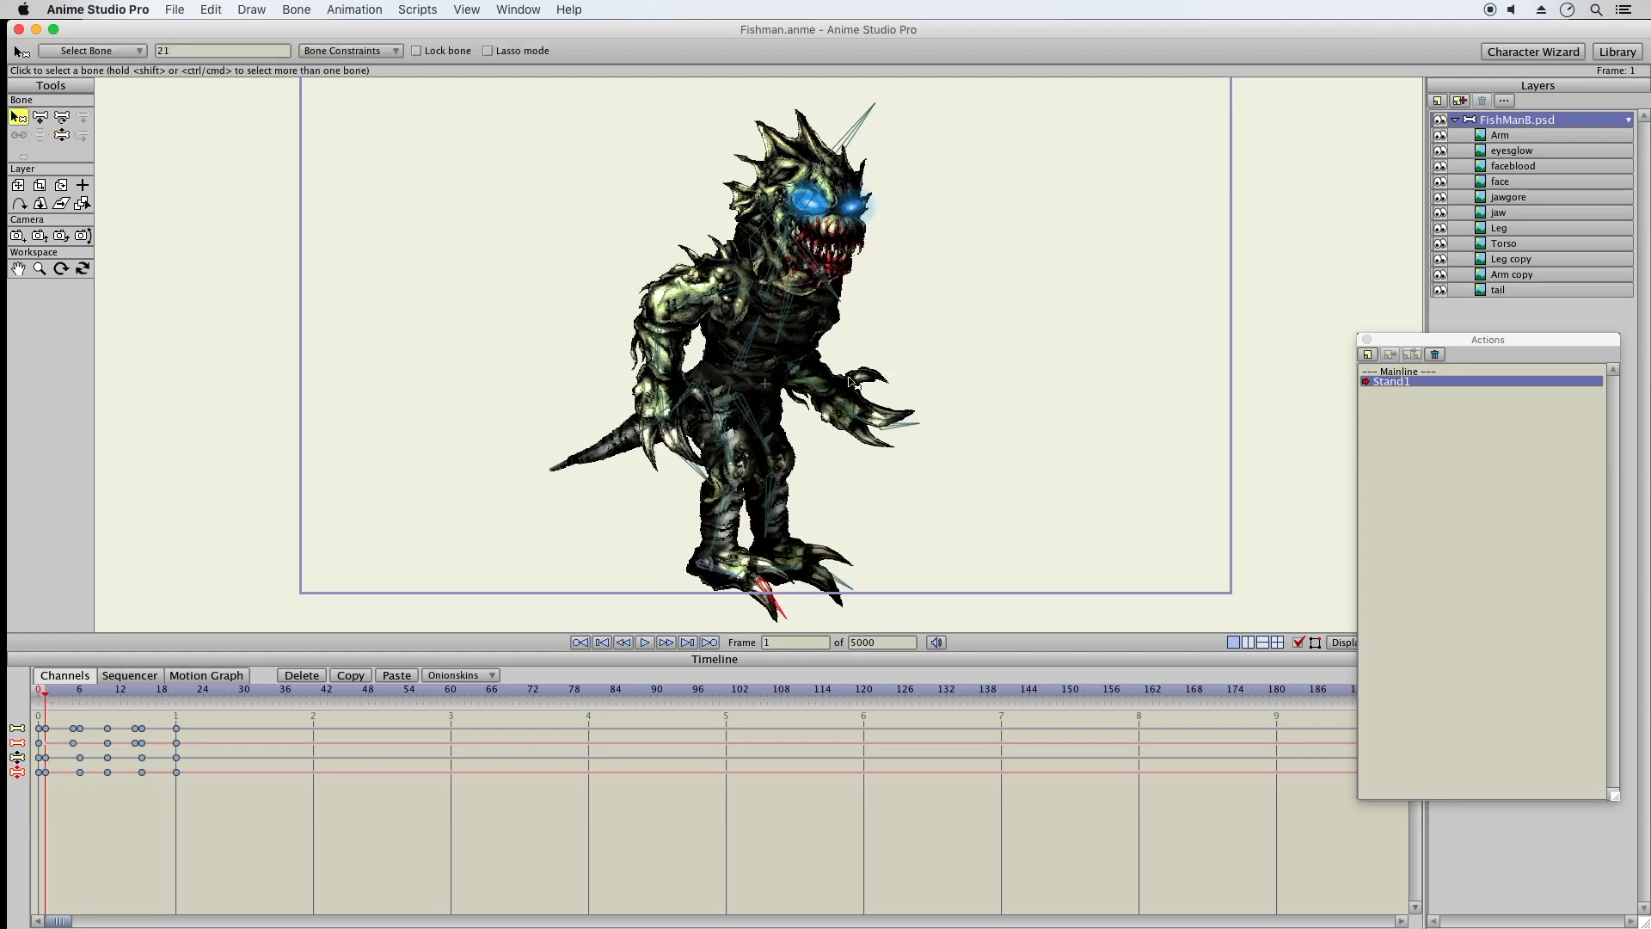
pyautogui.click(1405, 371)
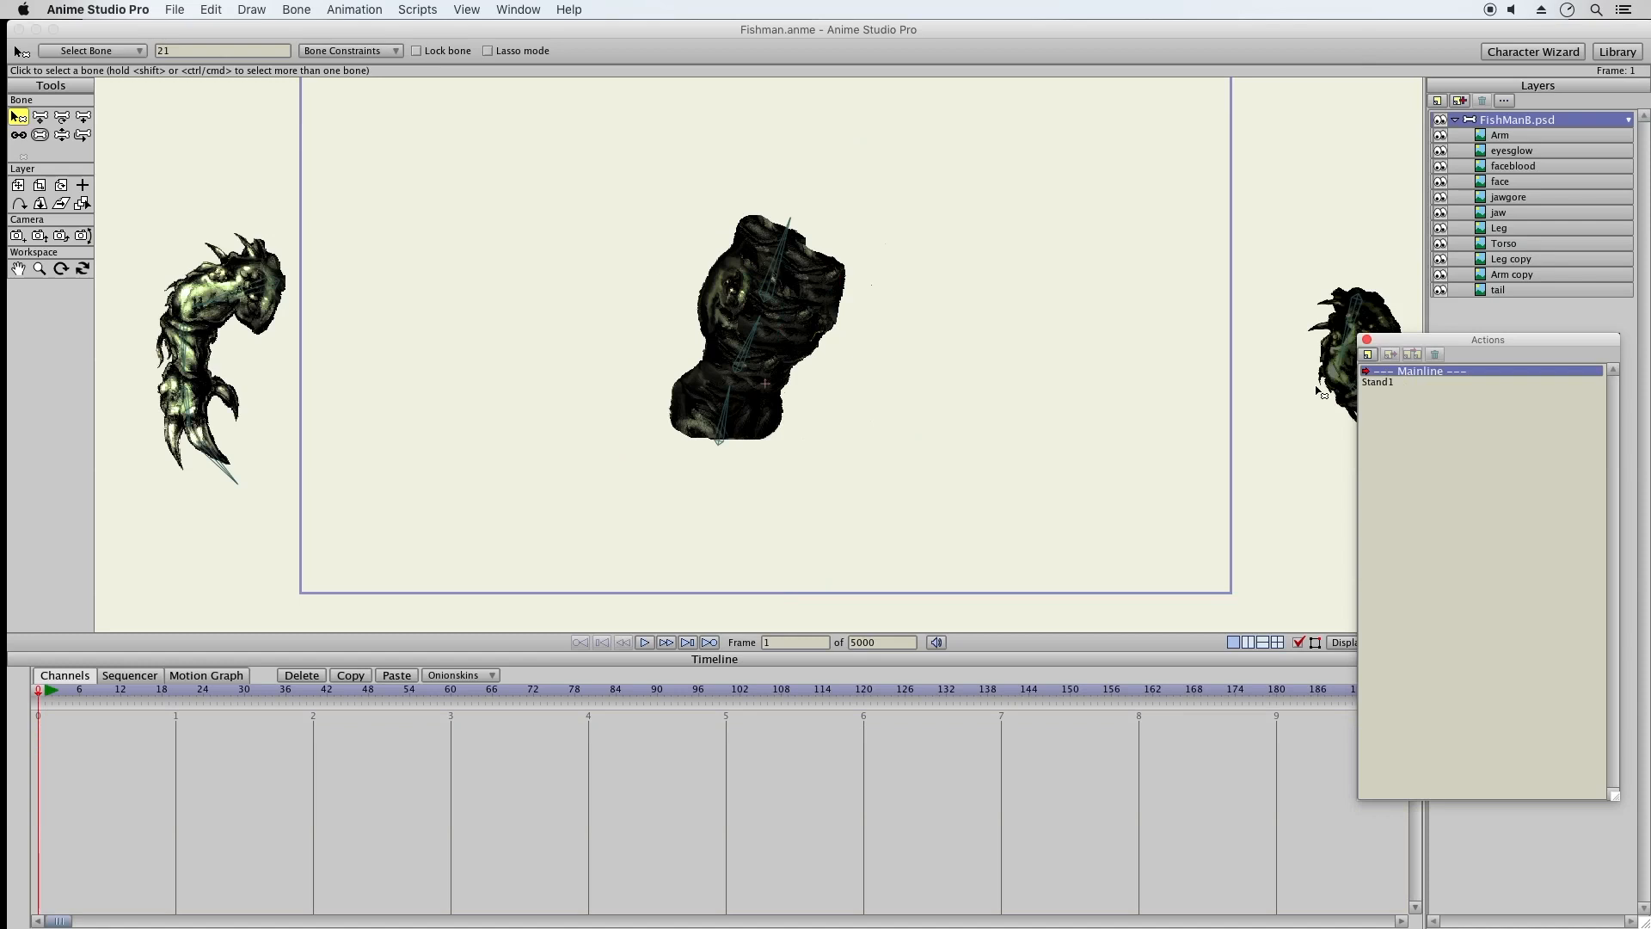
pyautogui.click(82, 135)
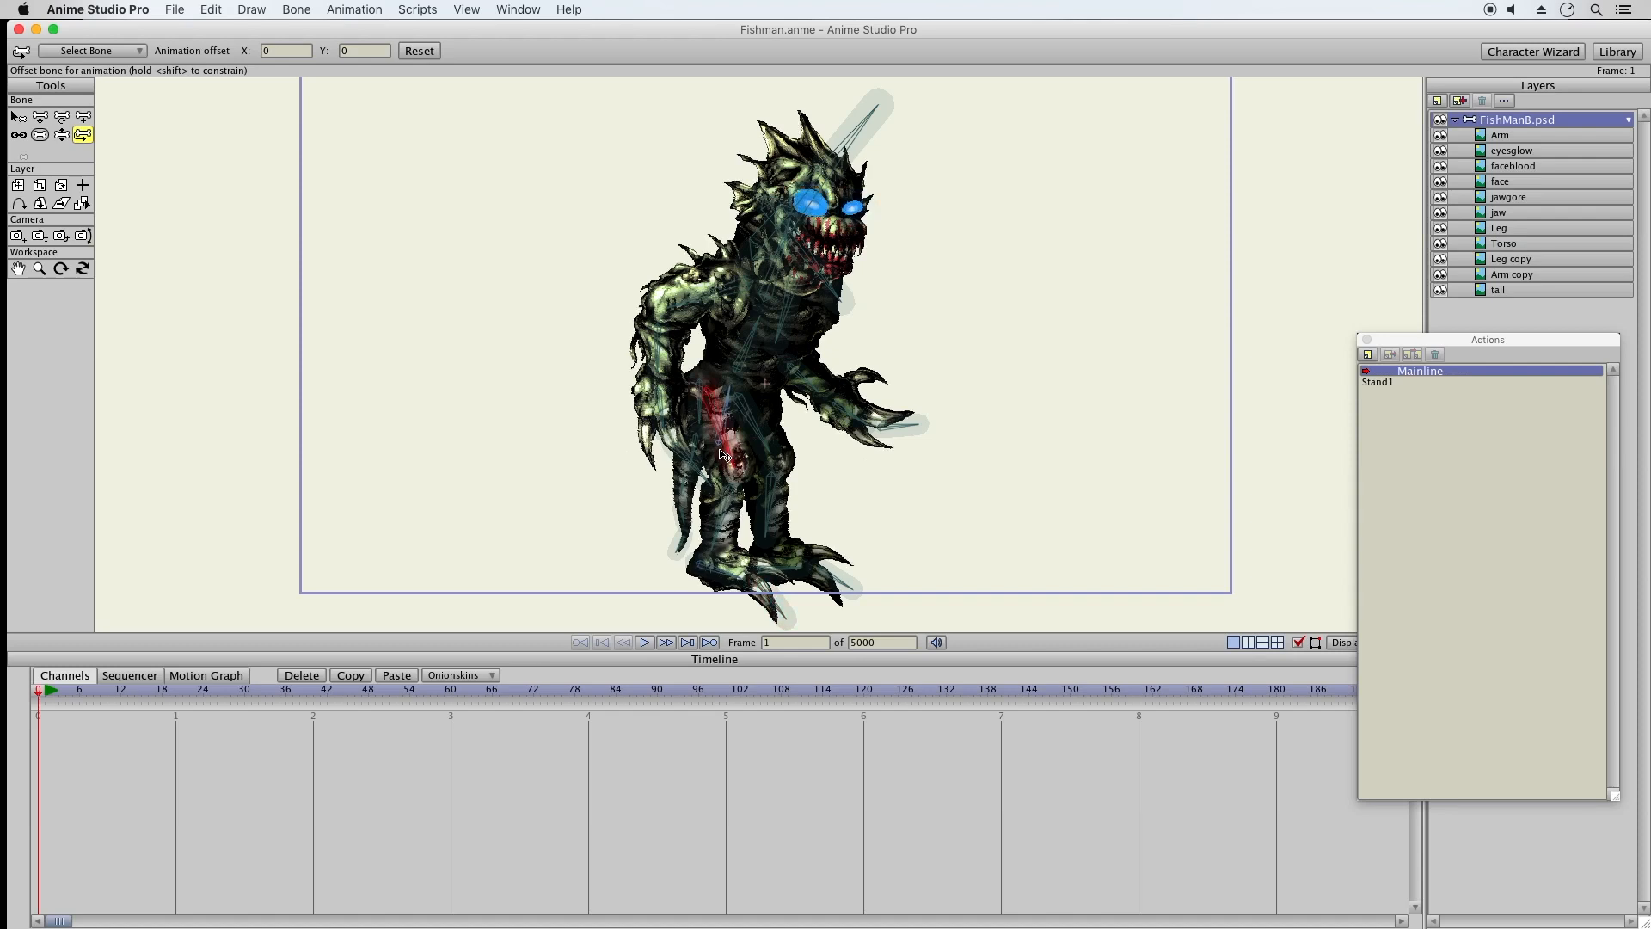
pyautogui.moveTo(727, 452); pyautogui.dragTo(556, 498)
pyautogui.moveTo(750, 417)
pyautogui.mouseDown()
pyautogui.moveTo(777, 440)
pyautogui.moveTo(765, 422)
pyautogui.mouseUp()
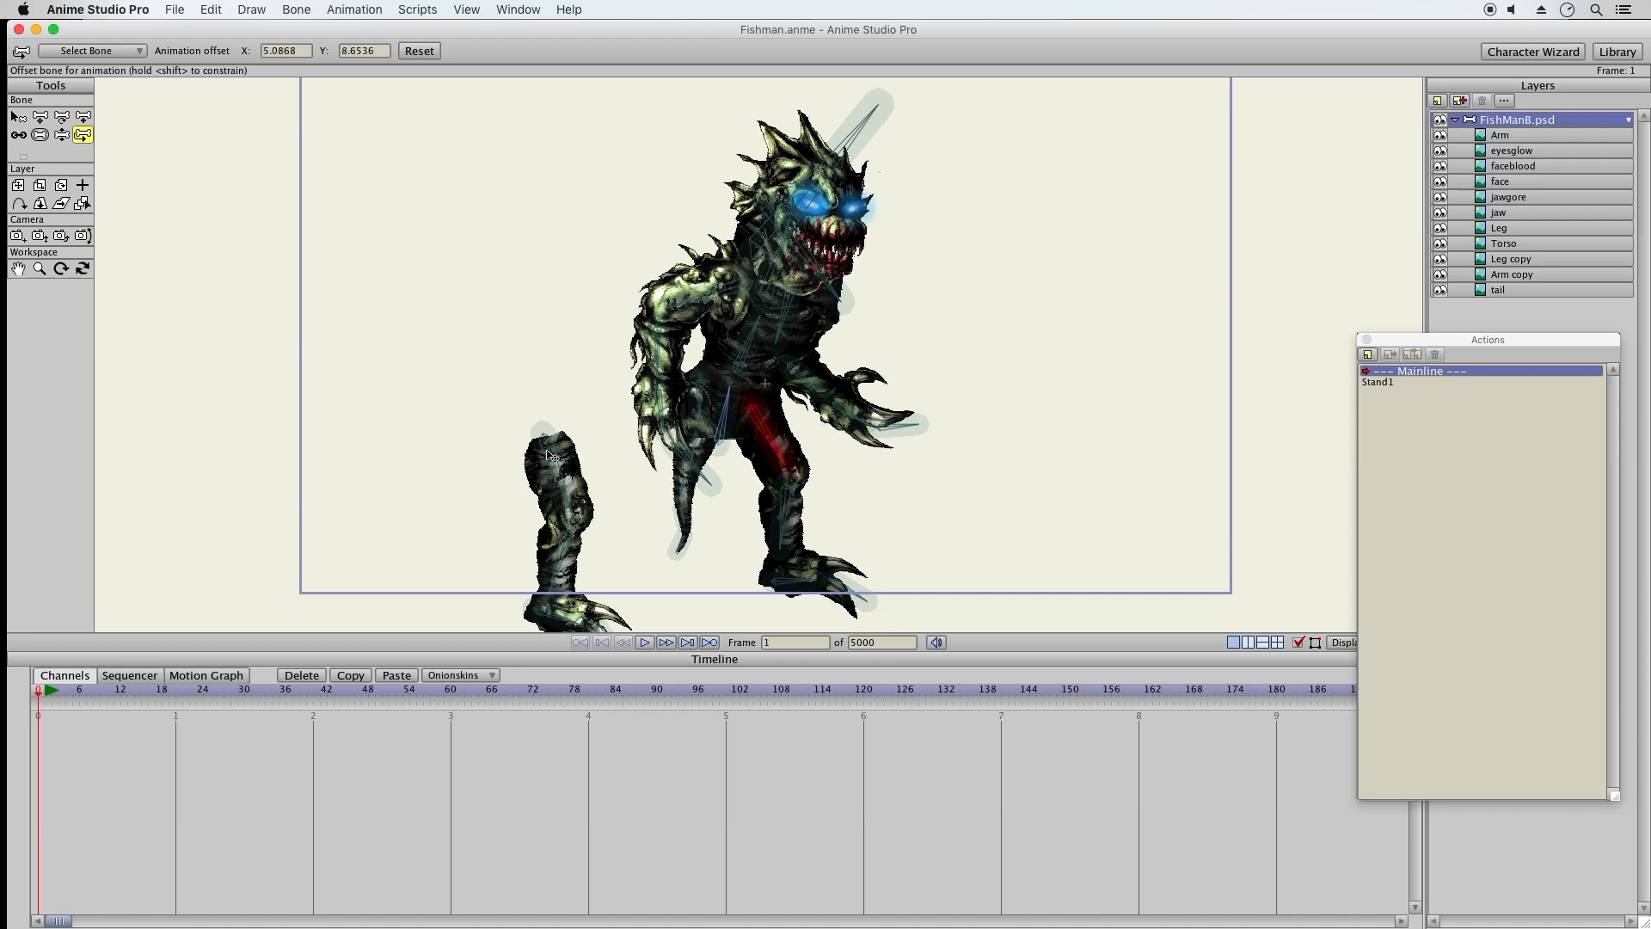
pyautogui.moveTo(551, 455); pyautogui.dragTo(722, 438)
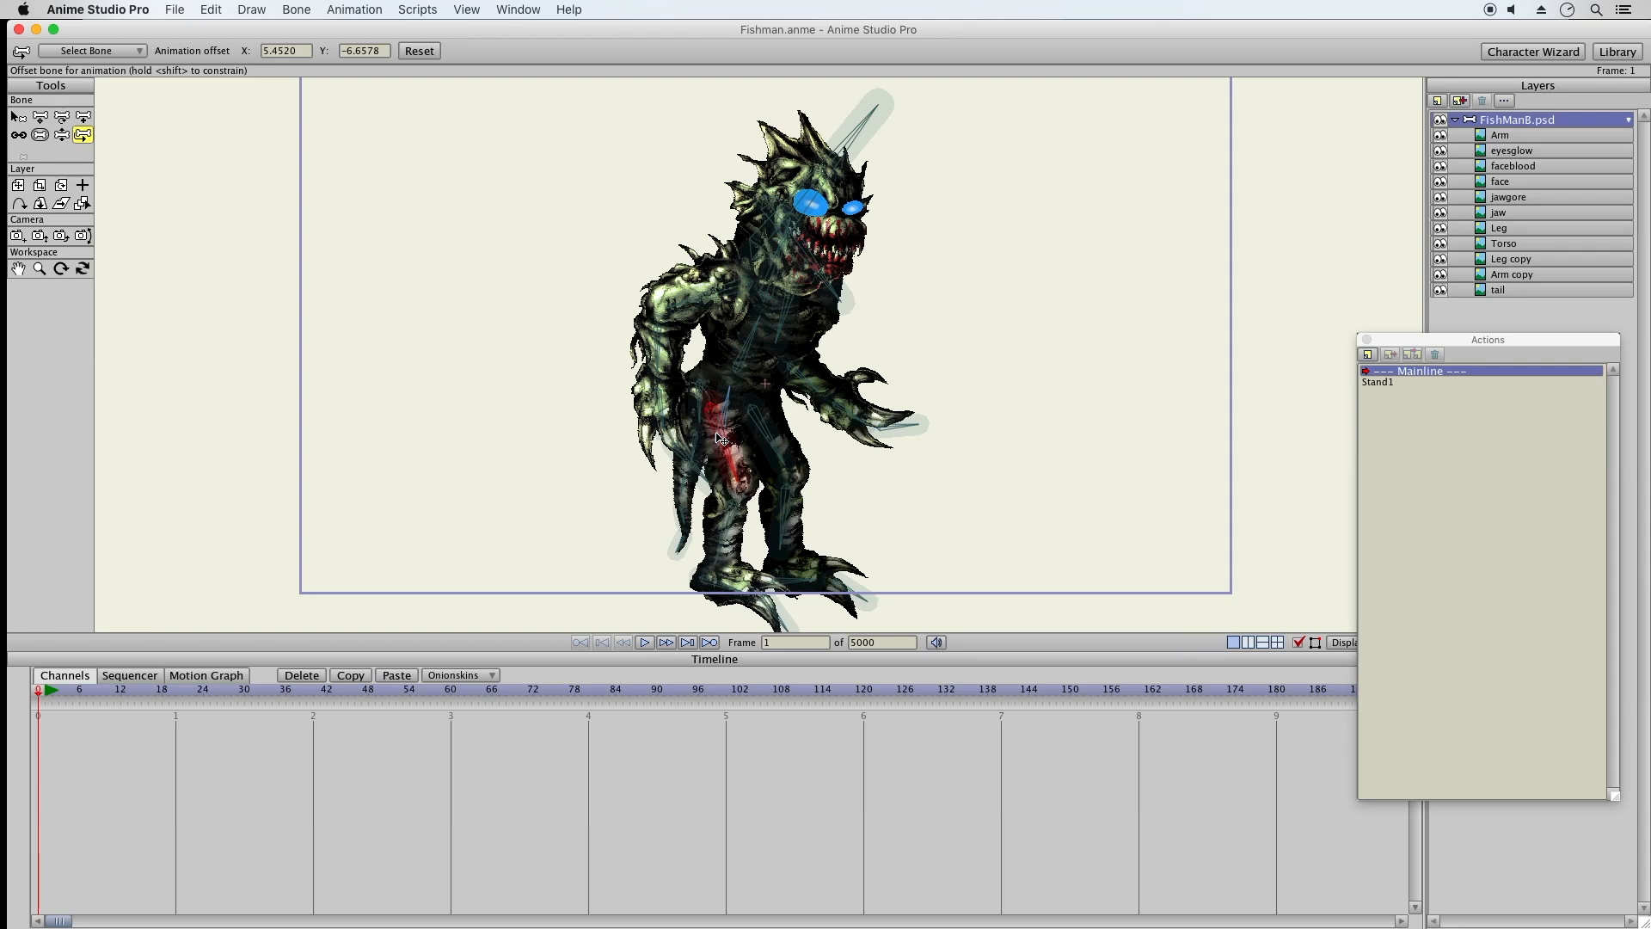
pyautogui.moveTo(720, 438); pyautogui.dragTo(760, 462)
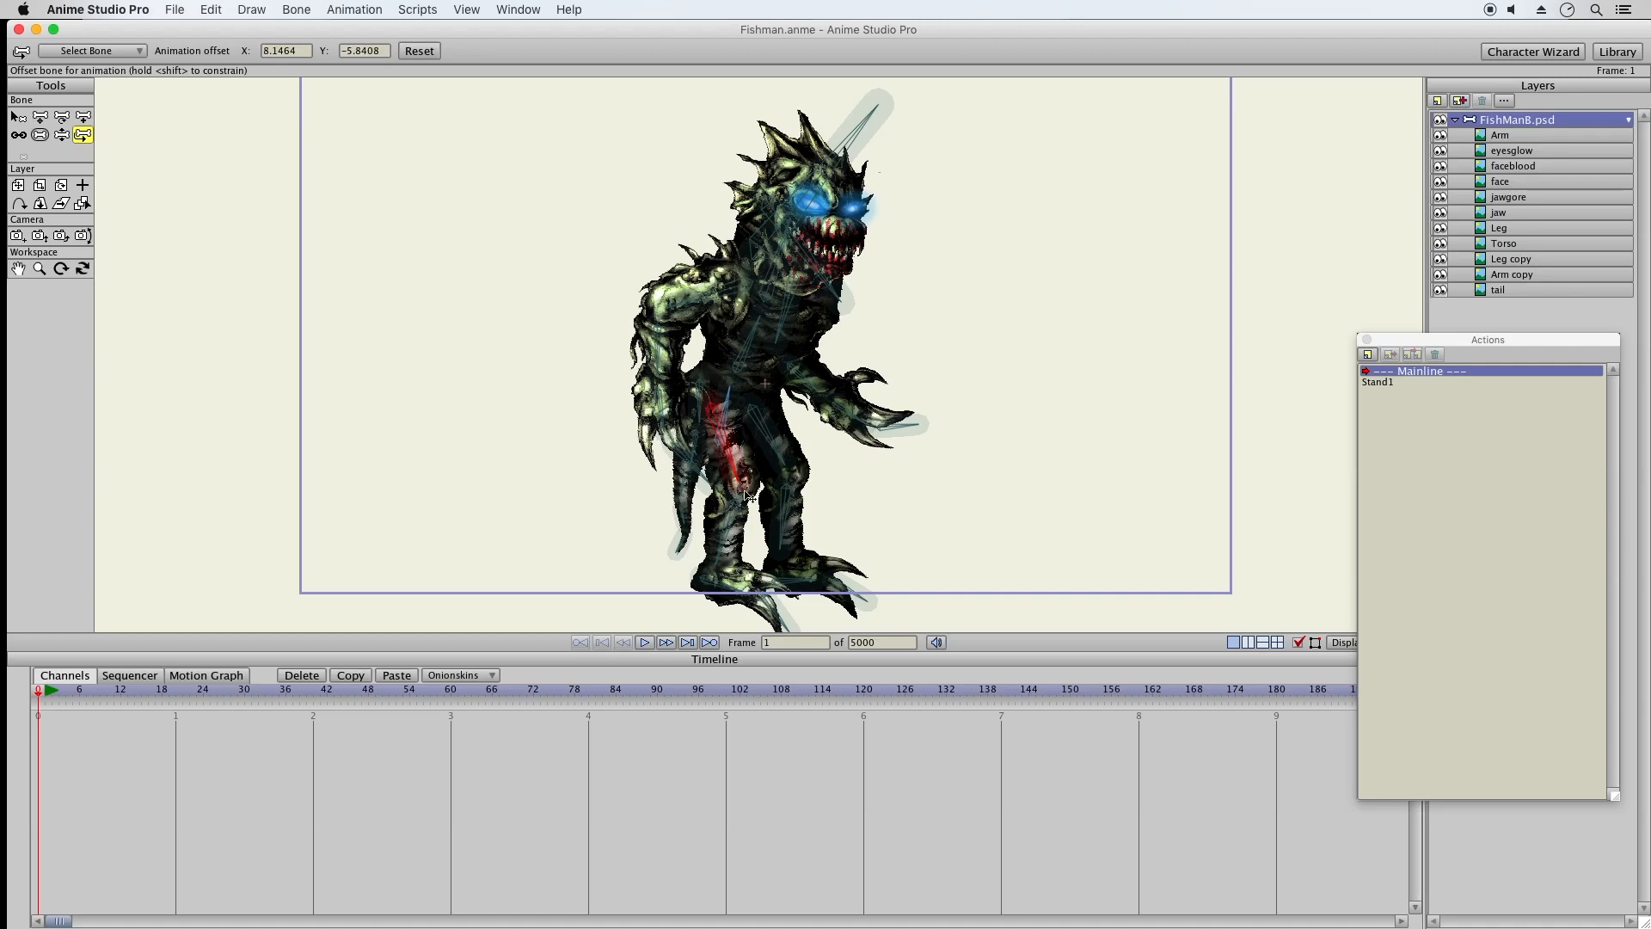
# Reopen the Stand1 action and scrub through frames 1 to 20 to check the leg motion
pyautogui.click(61, 135)
pyautogui.click(1393, 381)
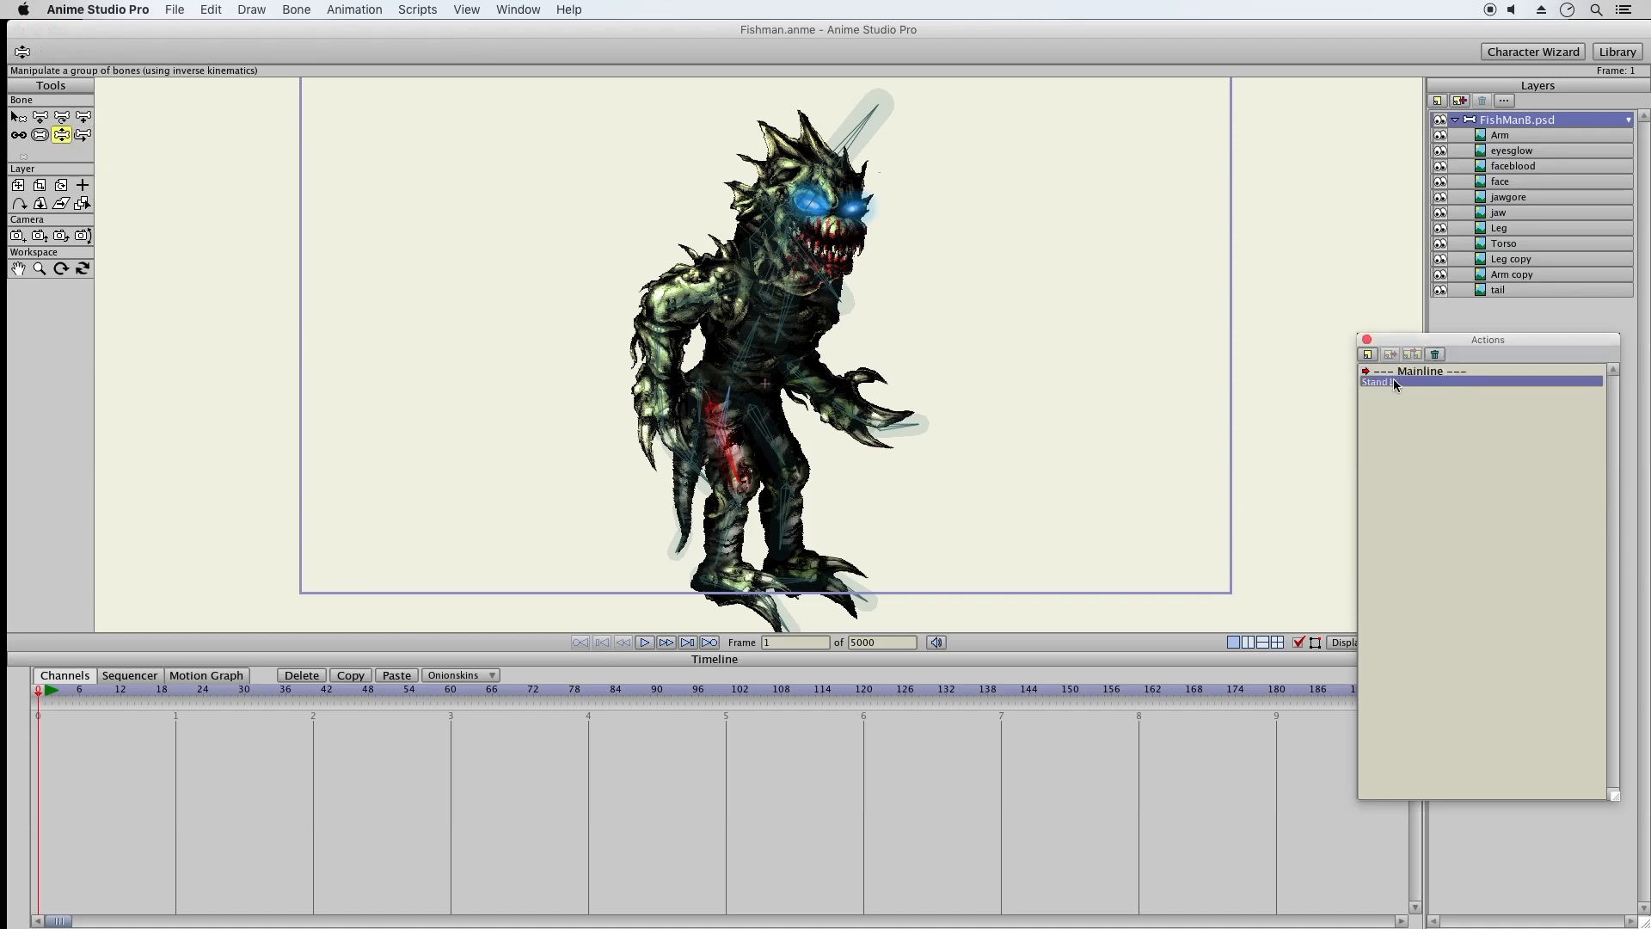
pyautogui.doubleClick(1389, 381)
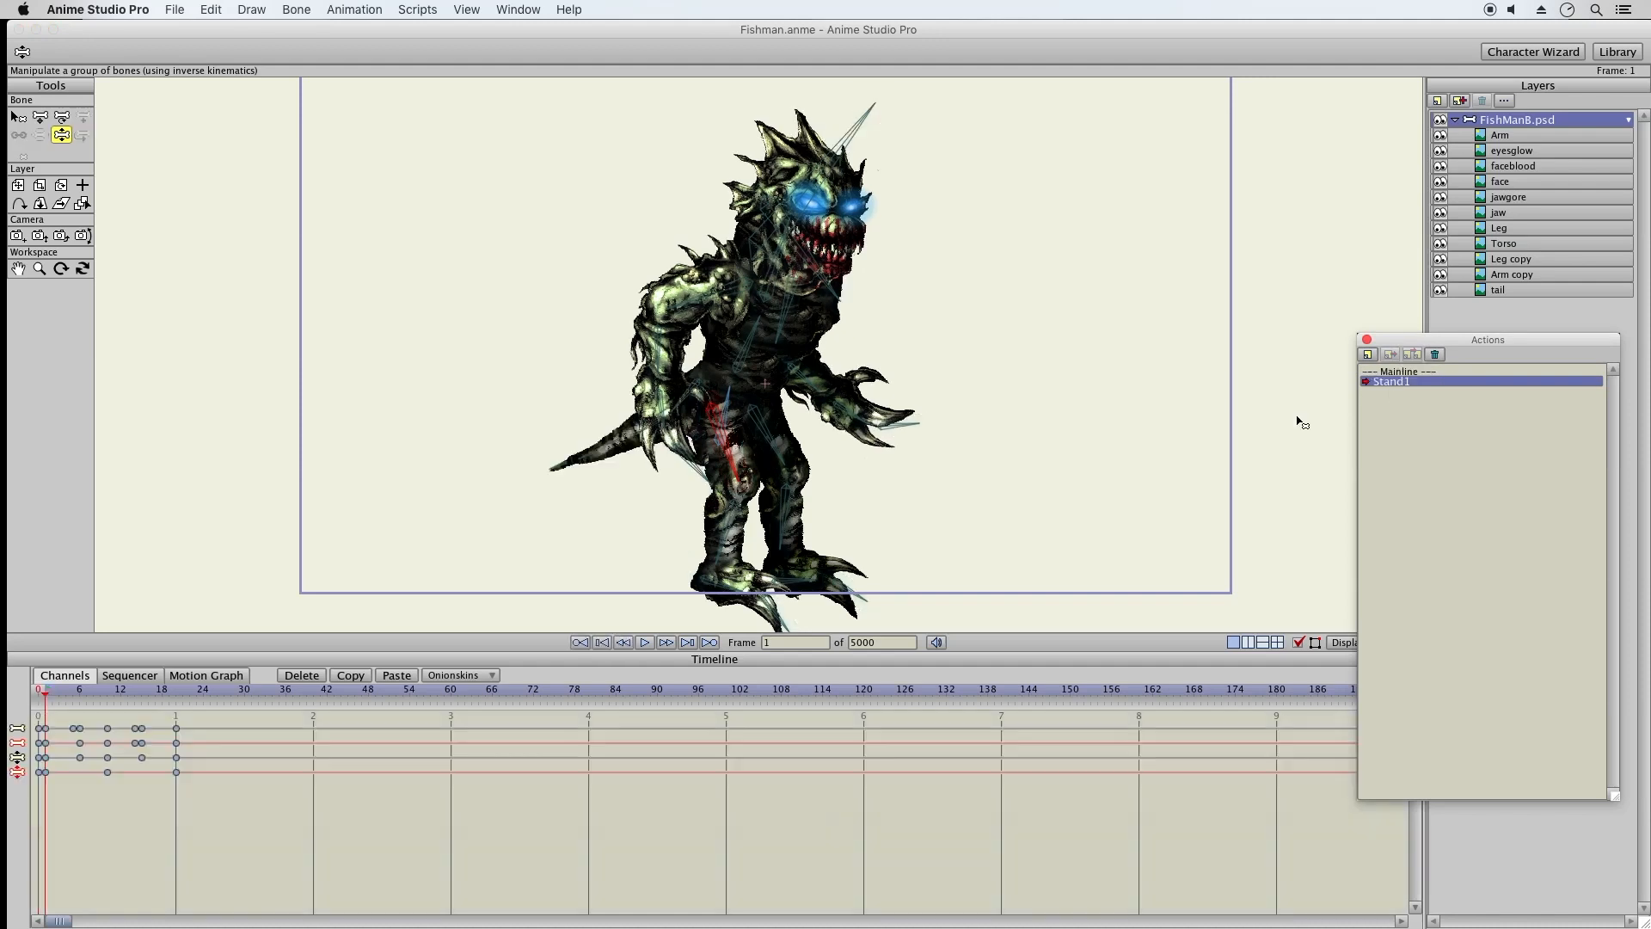
pyautogui.moveTo(47, 698); pyautogui.dragTo(175, 703)
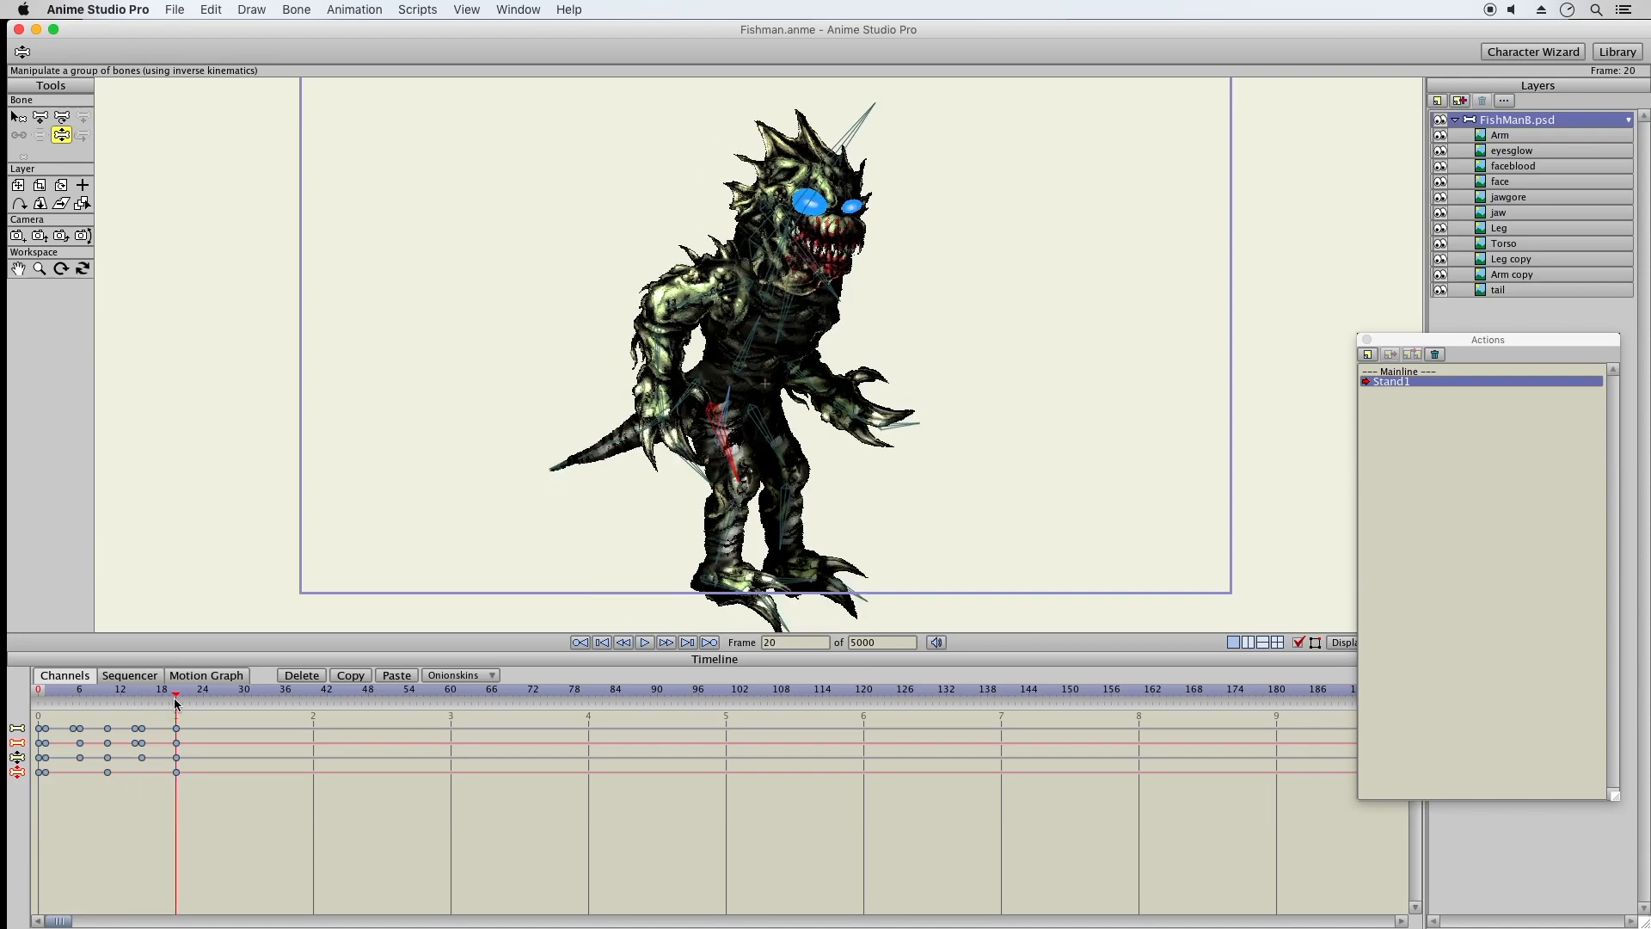
pyautogui.click(48, 696)
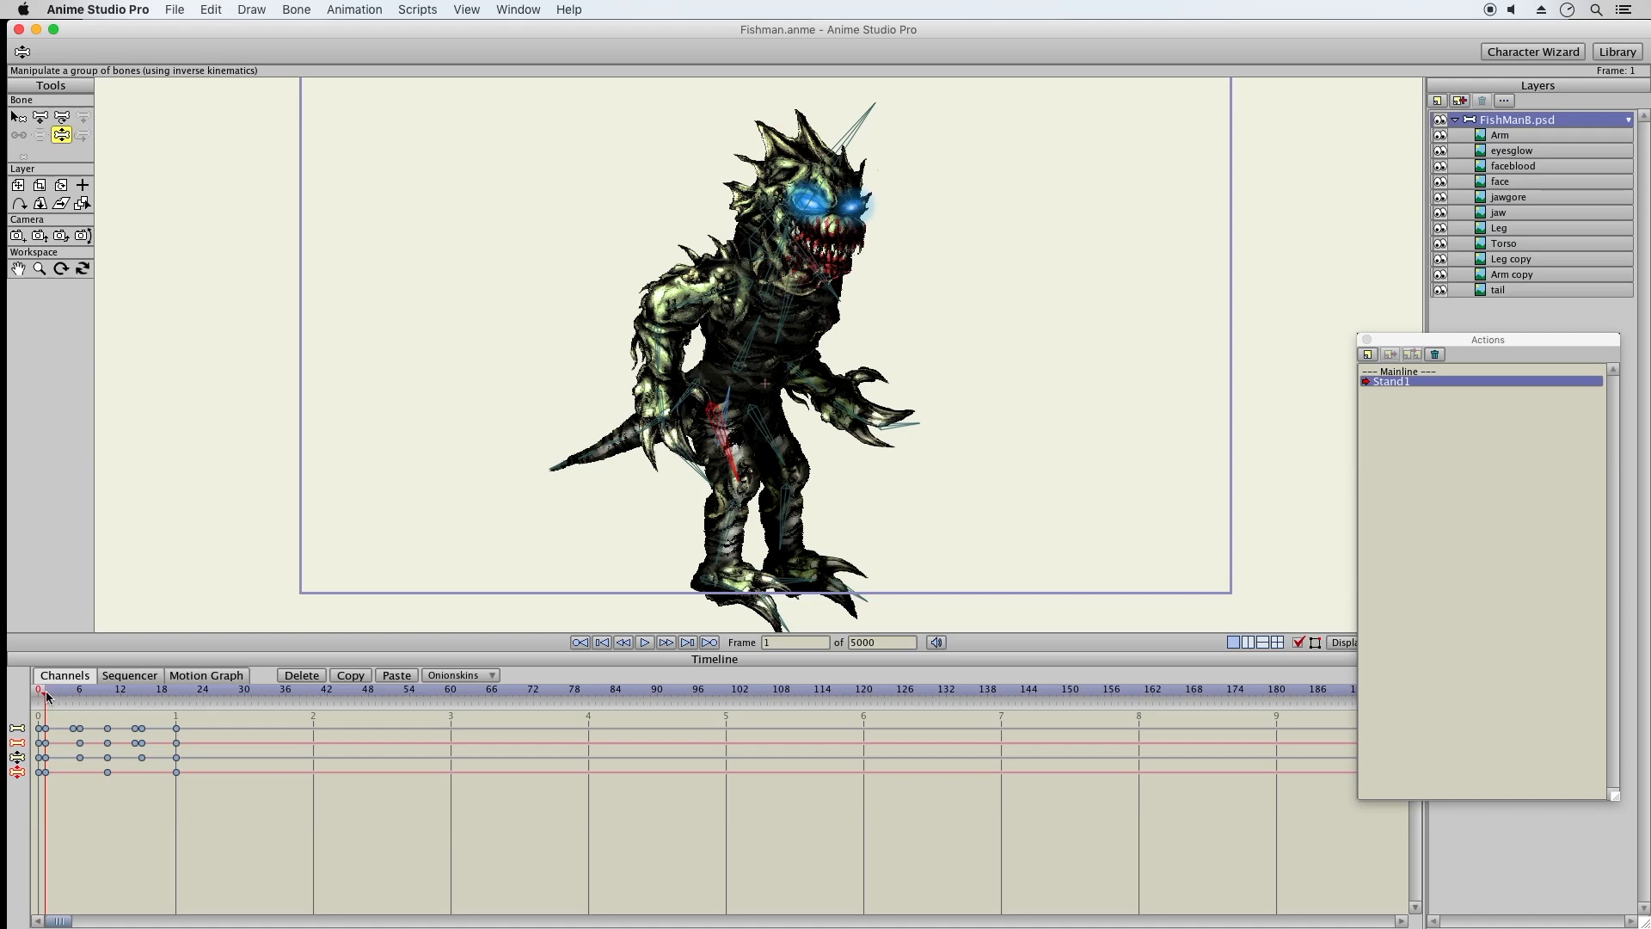
pyautogui.moveTo(48, 696); pyautogui.dragTo(73, 698)
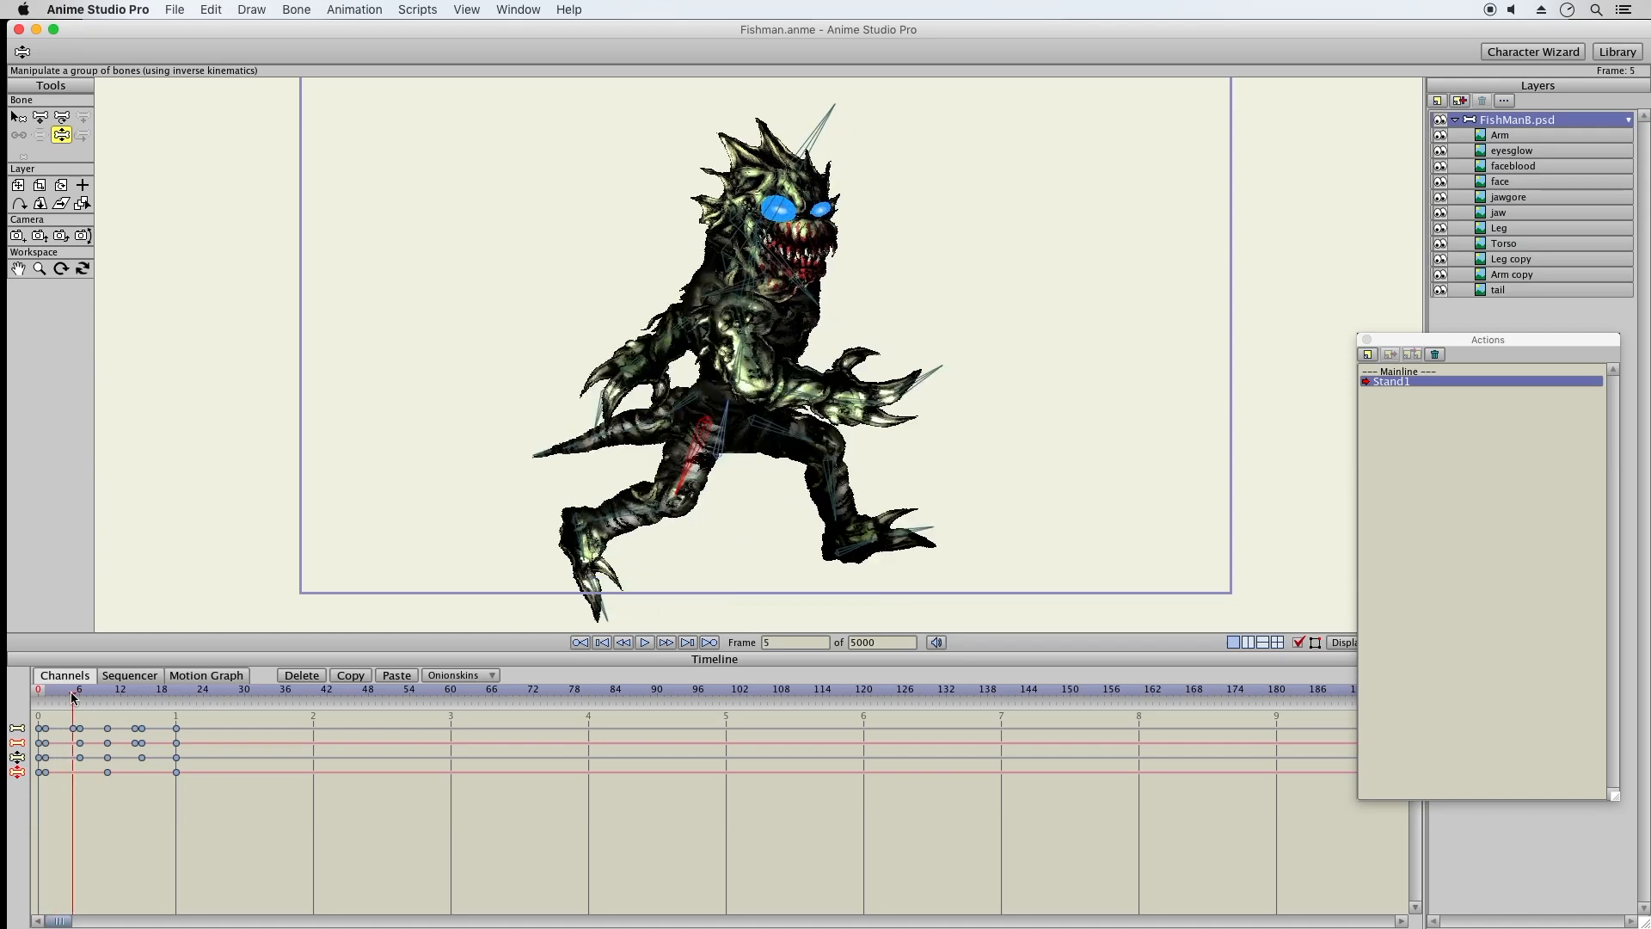
pyautogui.moveTo(73, 699); pyautogui.dragTo(45, 698)
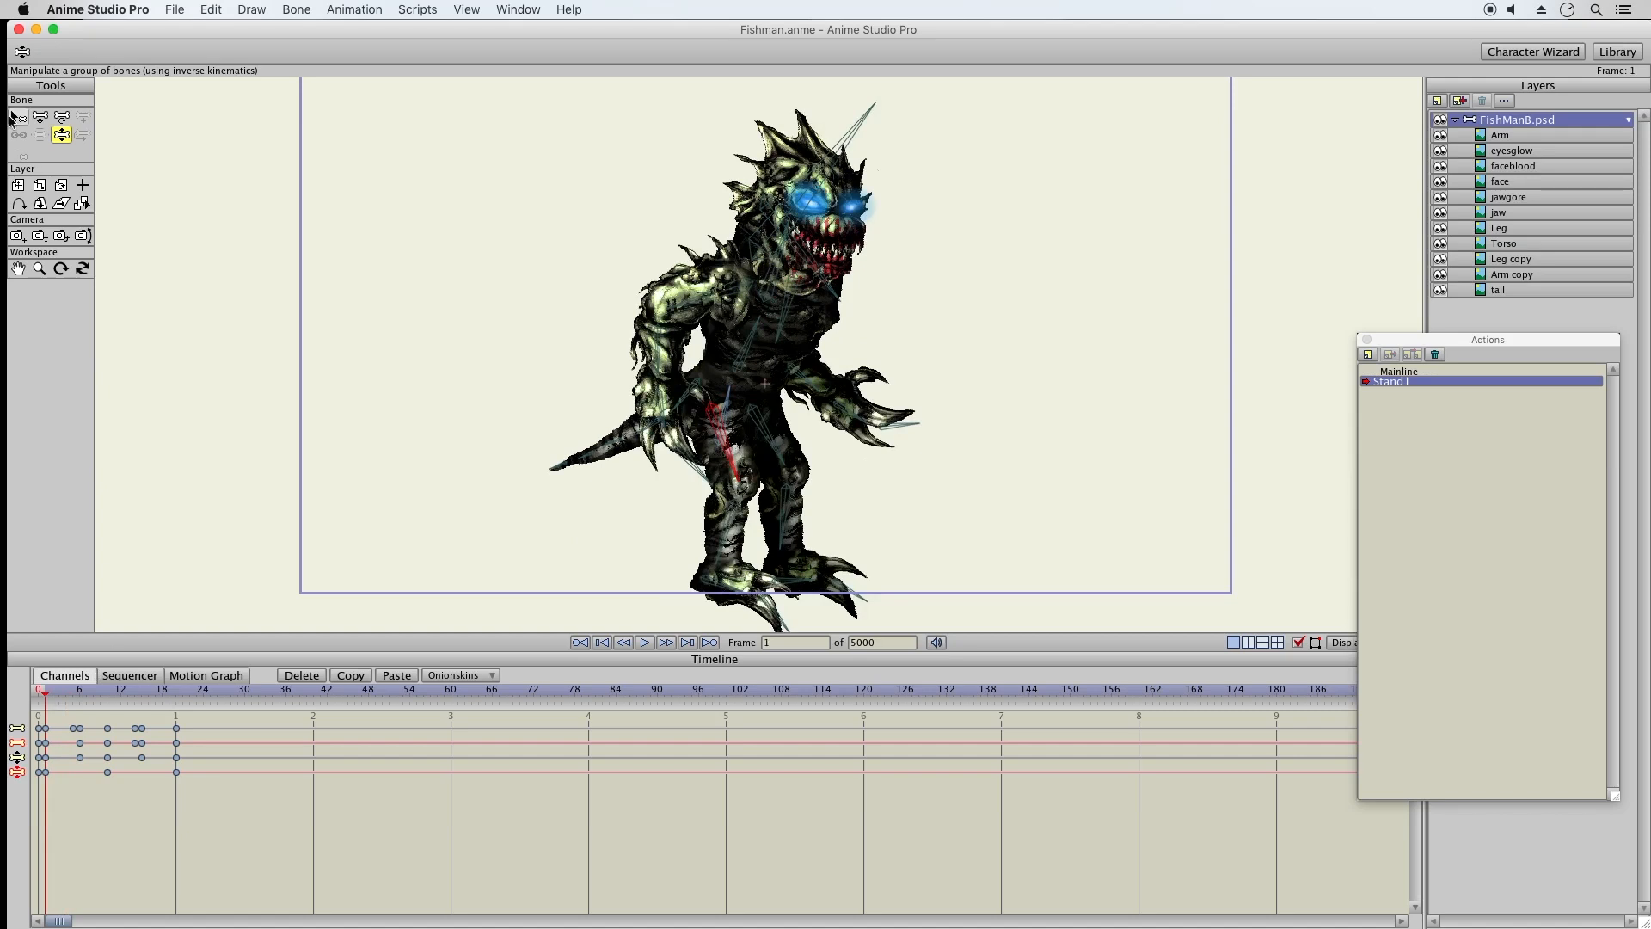
# At frame 1, bend the far leg up behind, bring the near arm forward, straighten the torso and head, and select that frame's keyframes
pyautogui.moveTo(802, 524); pyautogui.dragTo(680, 527)
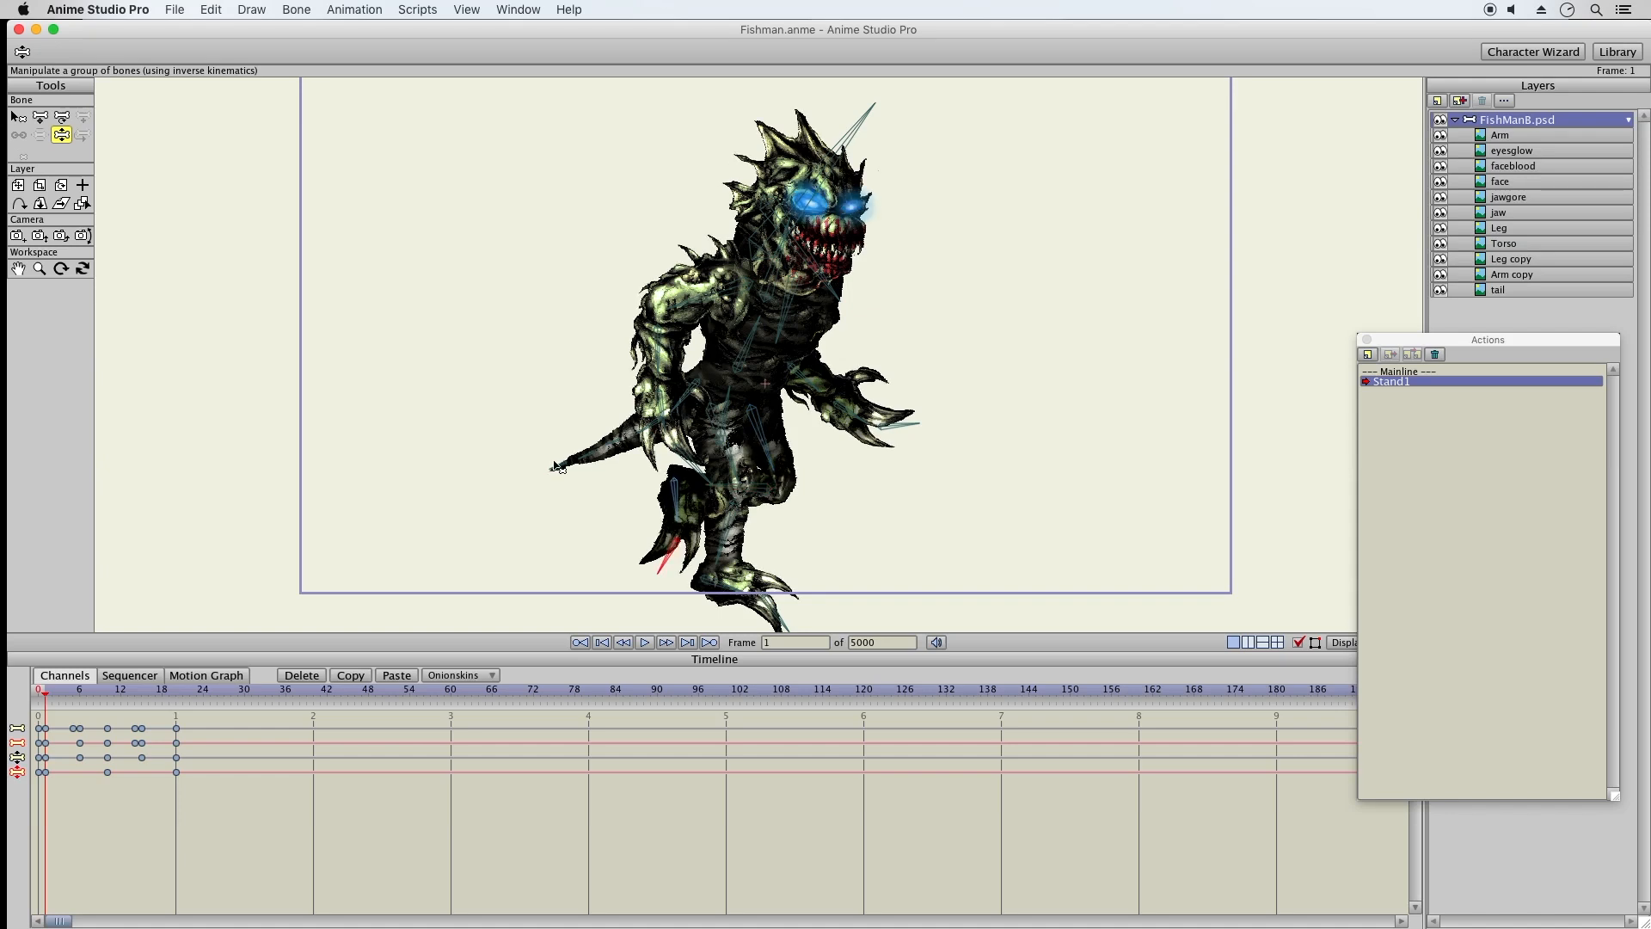
pyautogui.moveTo(669, 370); pyautogui.dragTo(800, 305)
pyautogui.moveTo(819, 188); pyautogui.dragTo(683, 300)
pyautogui.moveTo(50, 755); pyautogui.dragTo(52, 791)
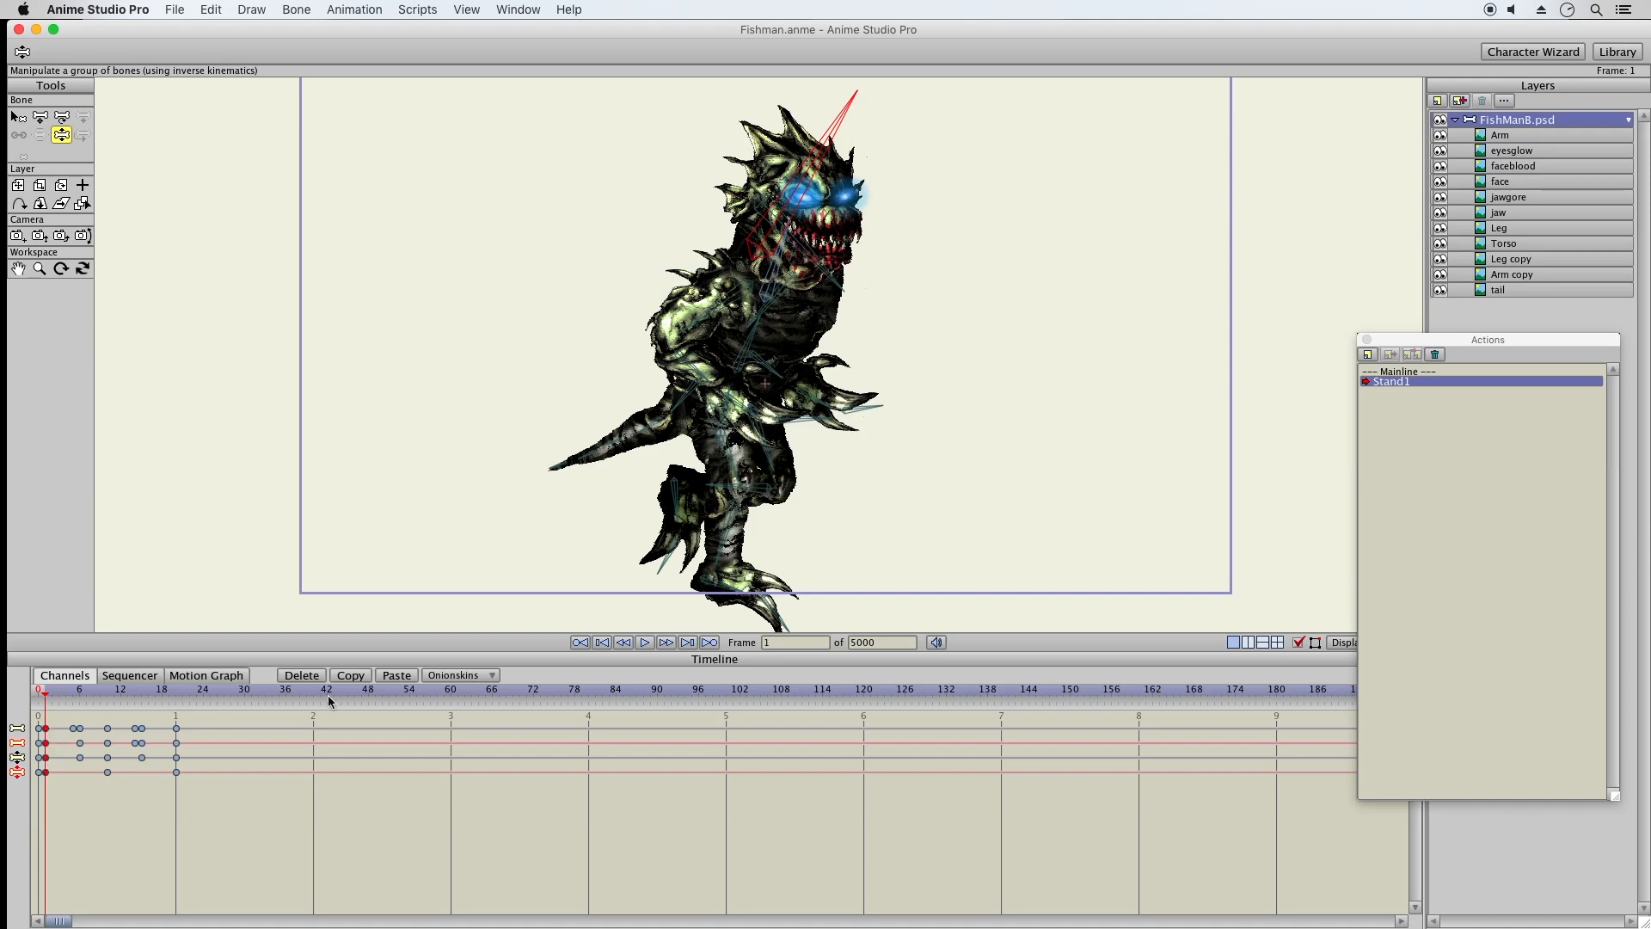
# Paste the copied frame 1 pose keyframes at frames 20 and 10 of the Stand1 action
pyautogui.click(108, 694)
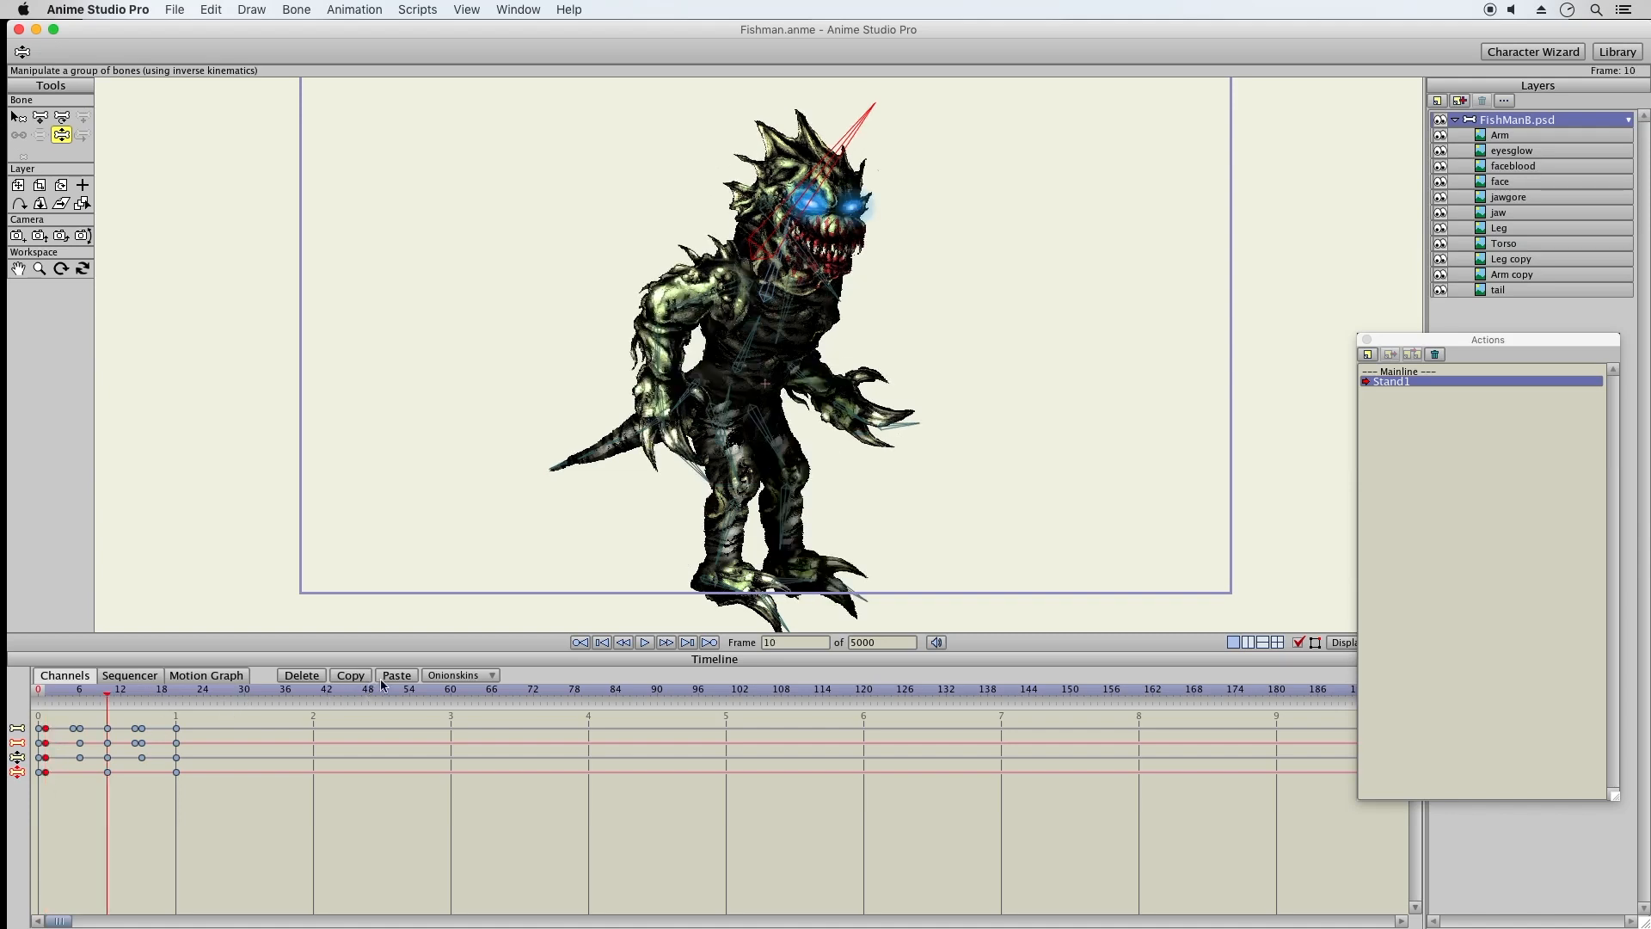
pyautogui.click(176, 693)
pyautogui.click(107, 694)
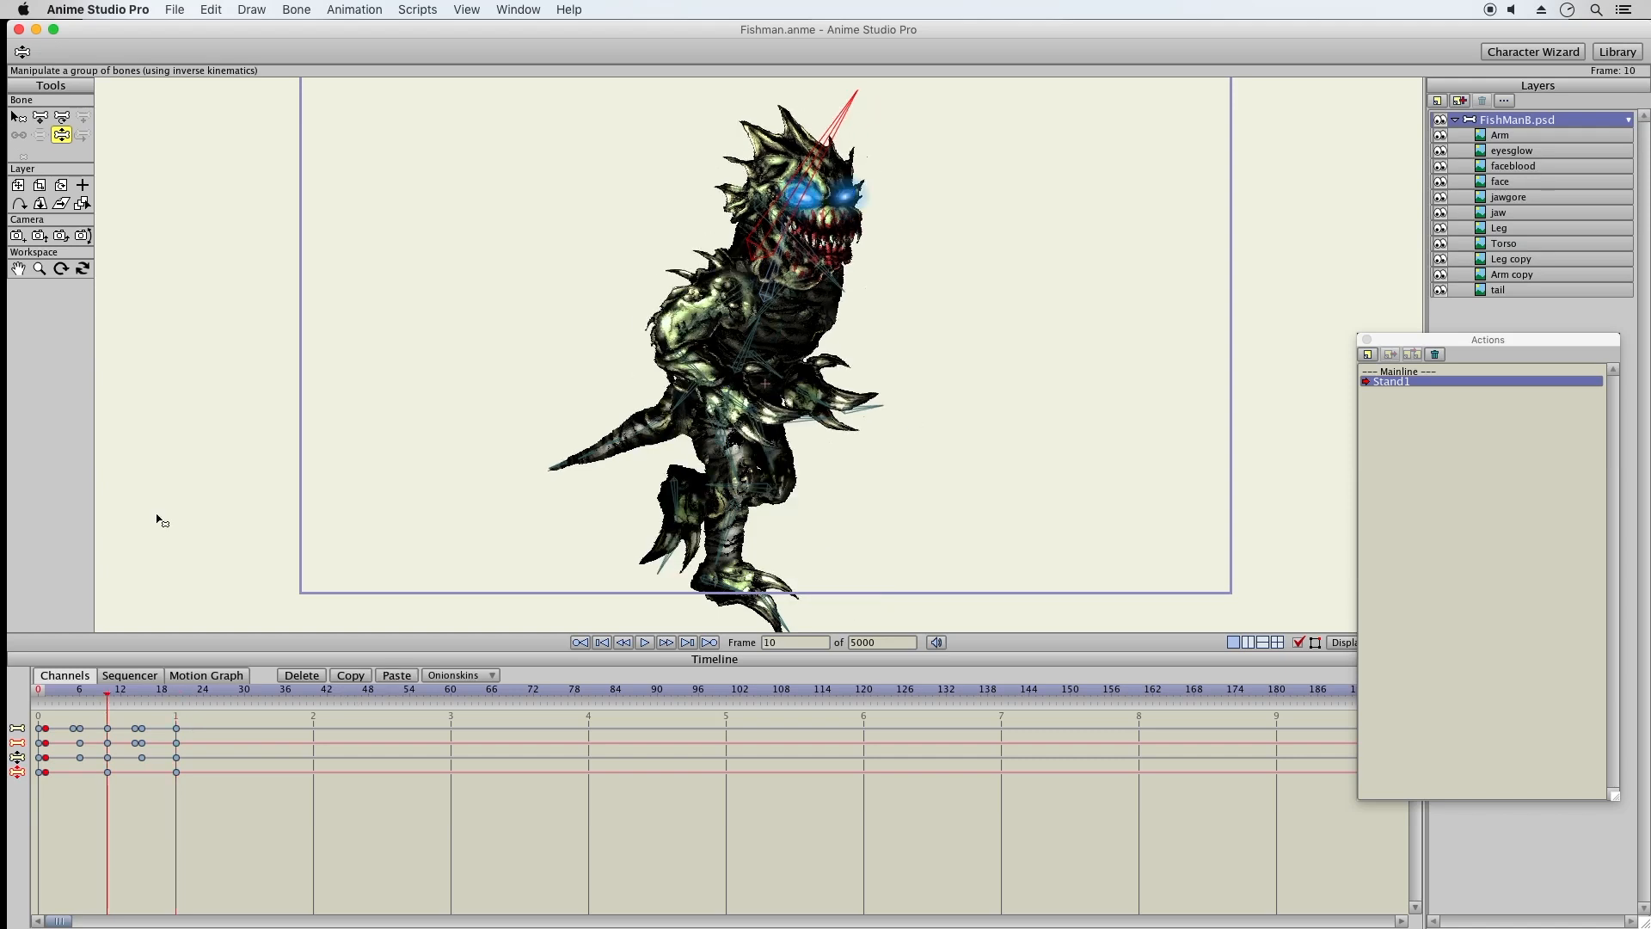
# At frame 10, swap the raised and planted legs and slightly shift the arms, head, and tail
pyautogui.click(762, 507)
pyautogui.moveTo(763, 506); pyautogui.dragTo(772, 605)
pyautogui.moveTo(724, 542); pyautogui.dragTo(711, 449)
pyautogui.moveTo(711, 368); pyautogui.dragTo(795, 337)
pyautogui.moveTo(772, 268); pyautogui.dragTo(822, 225)
pyautogui.moveTo(561, 467); pyautogui.dragTo(560, 456)
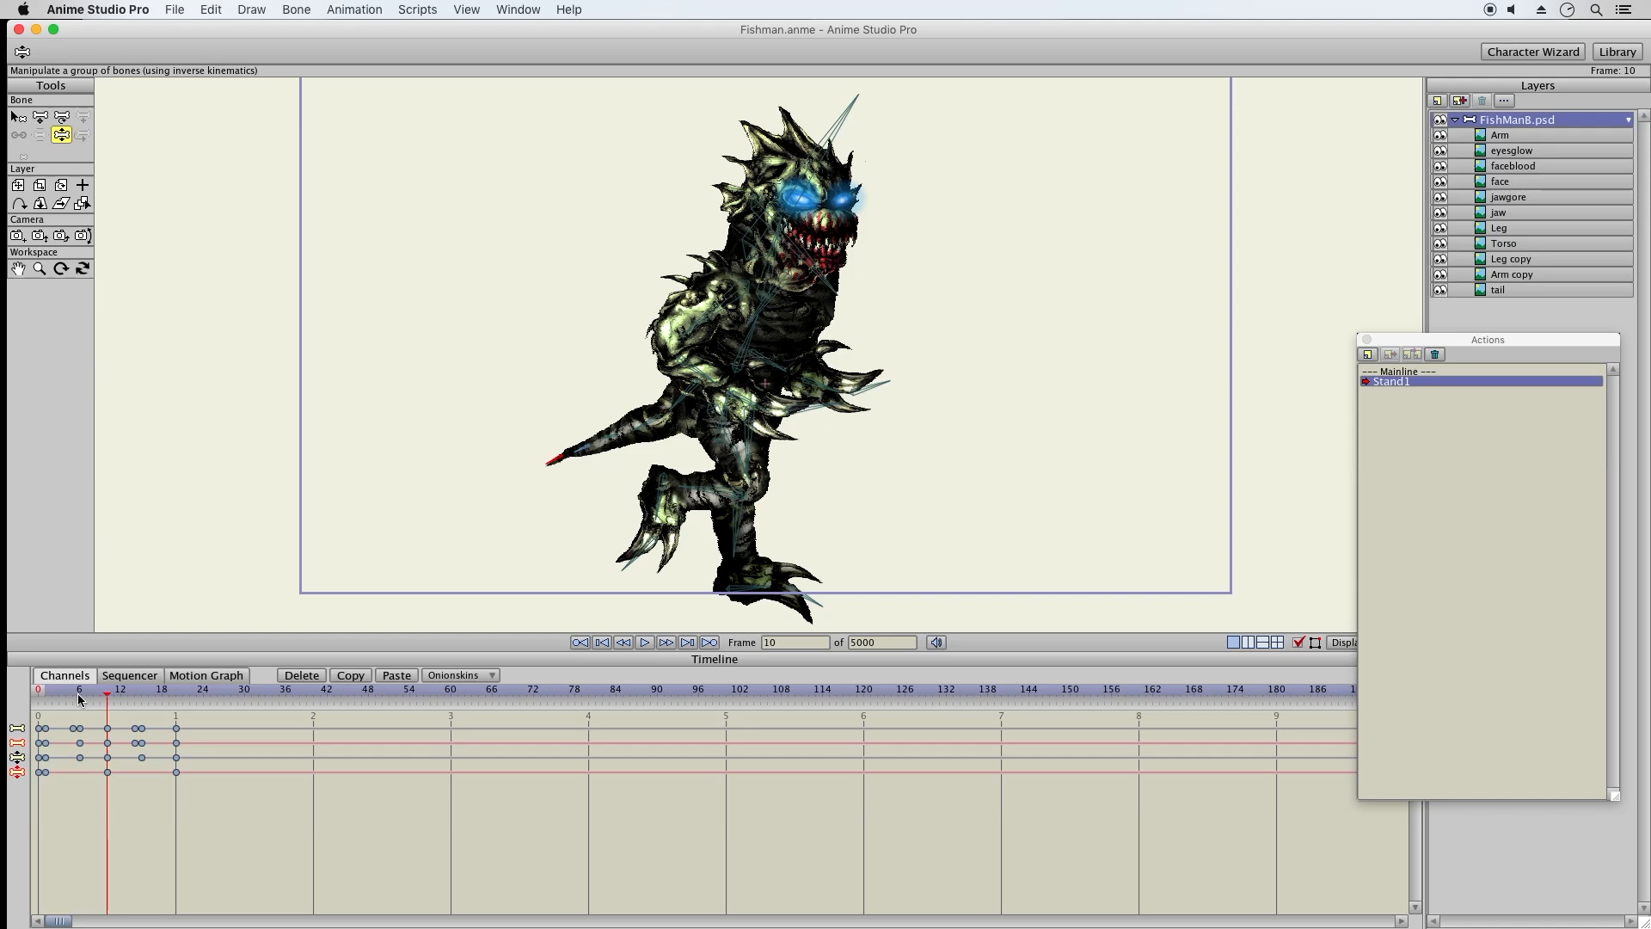
# Scrub through the Stand1 loop and level the planted foot's toes at frame 1
pyautogui.moveTo(46, 697); pyautogui.dragTo(176, 701)
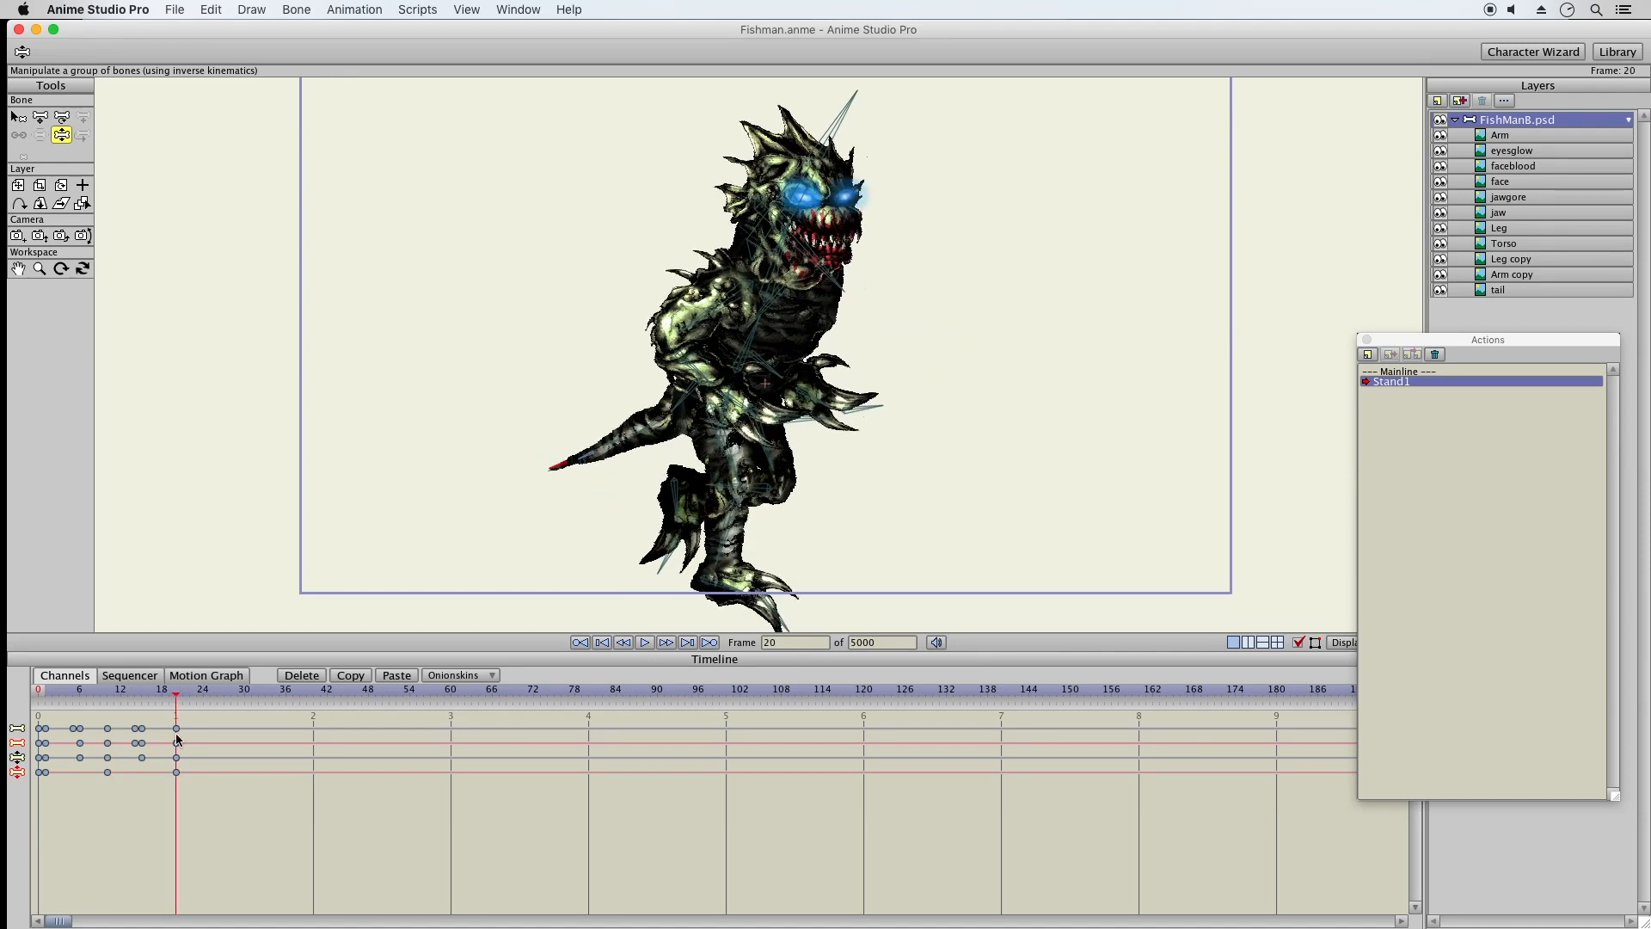
pyautogui.click(47, 693)
pyautogui.click(45, 690)
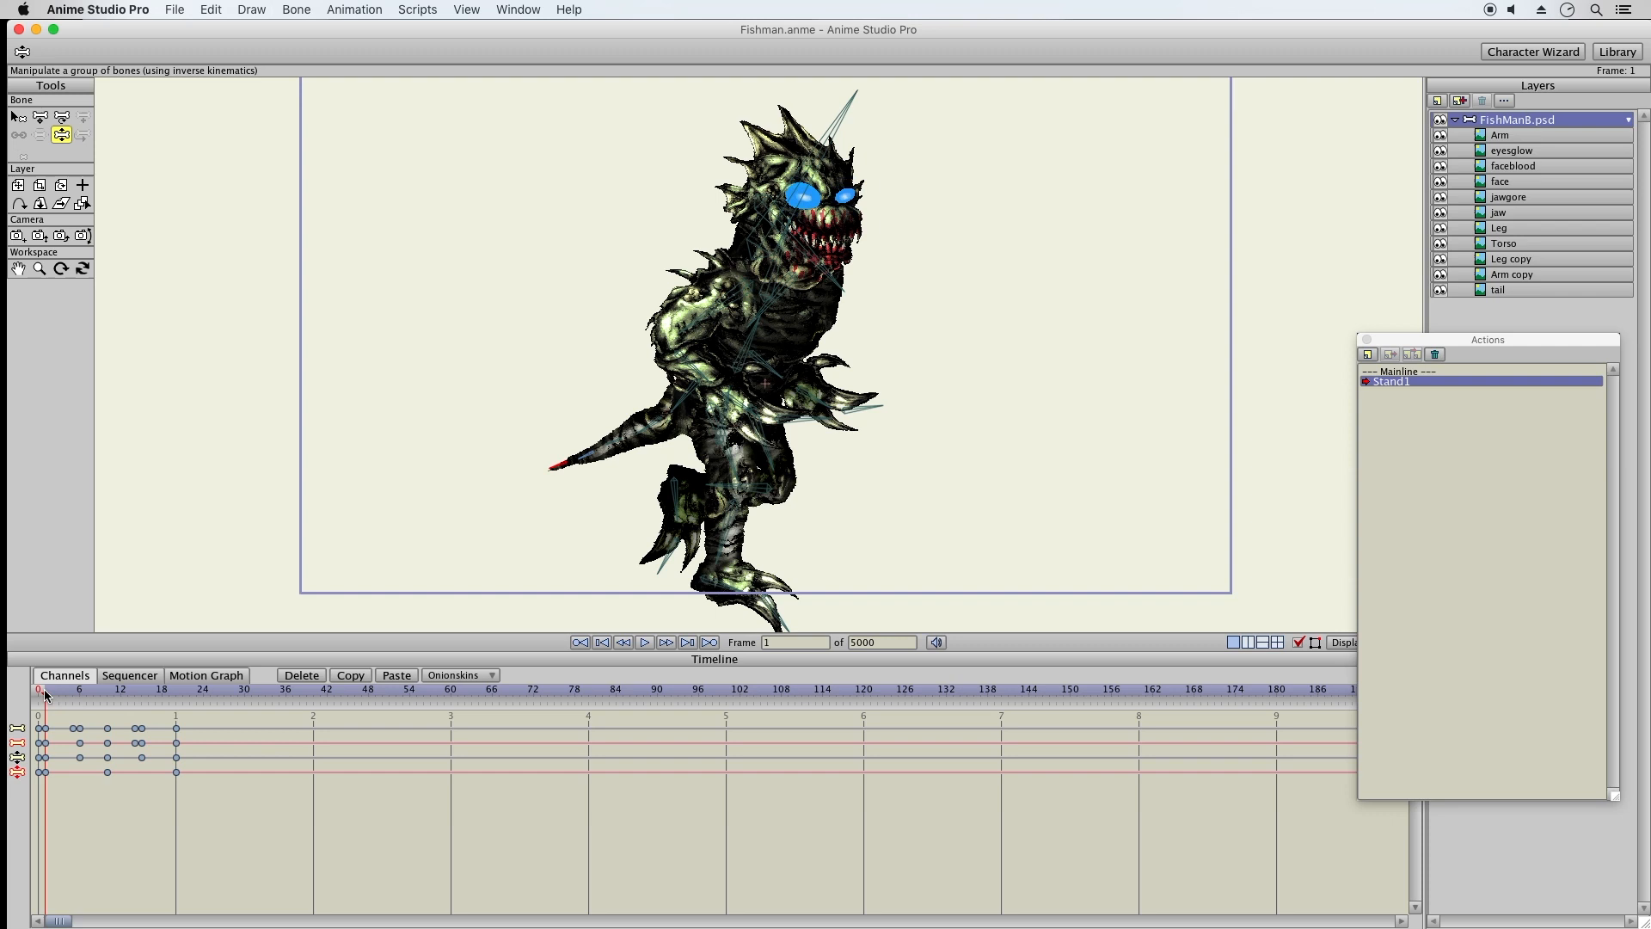
pyautogui.moveTo(44, 689); pyautogui.dragTo(60, 696)
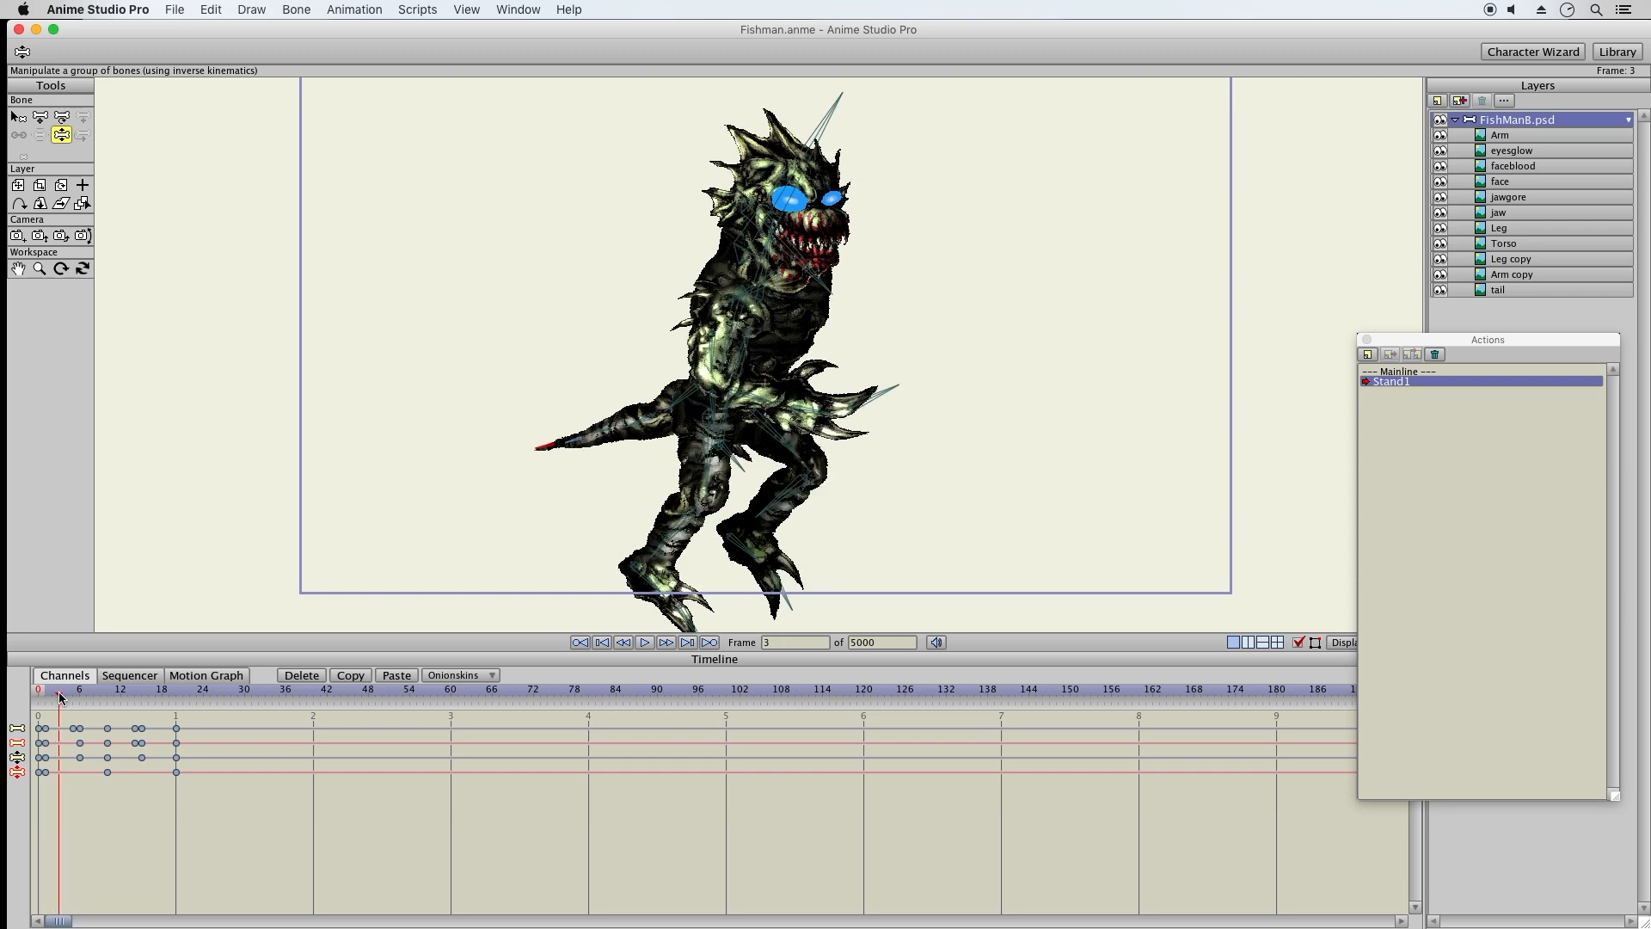
pyautogui.moveTo(64, 700)
pyautogui.mouseDown()
pyautogui.moveTo(82, 701)
pyautogui.moveTo(46, 697)
pyautogui.mouseUp()
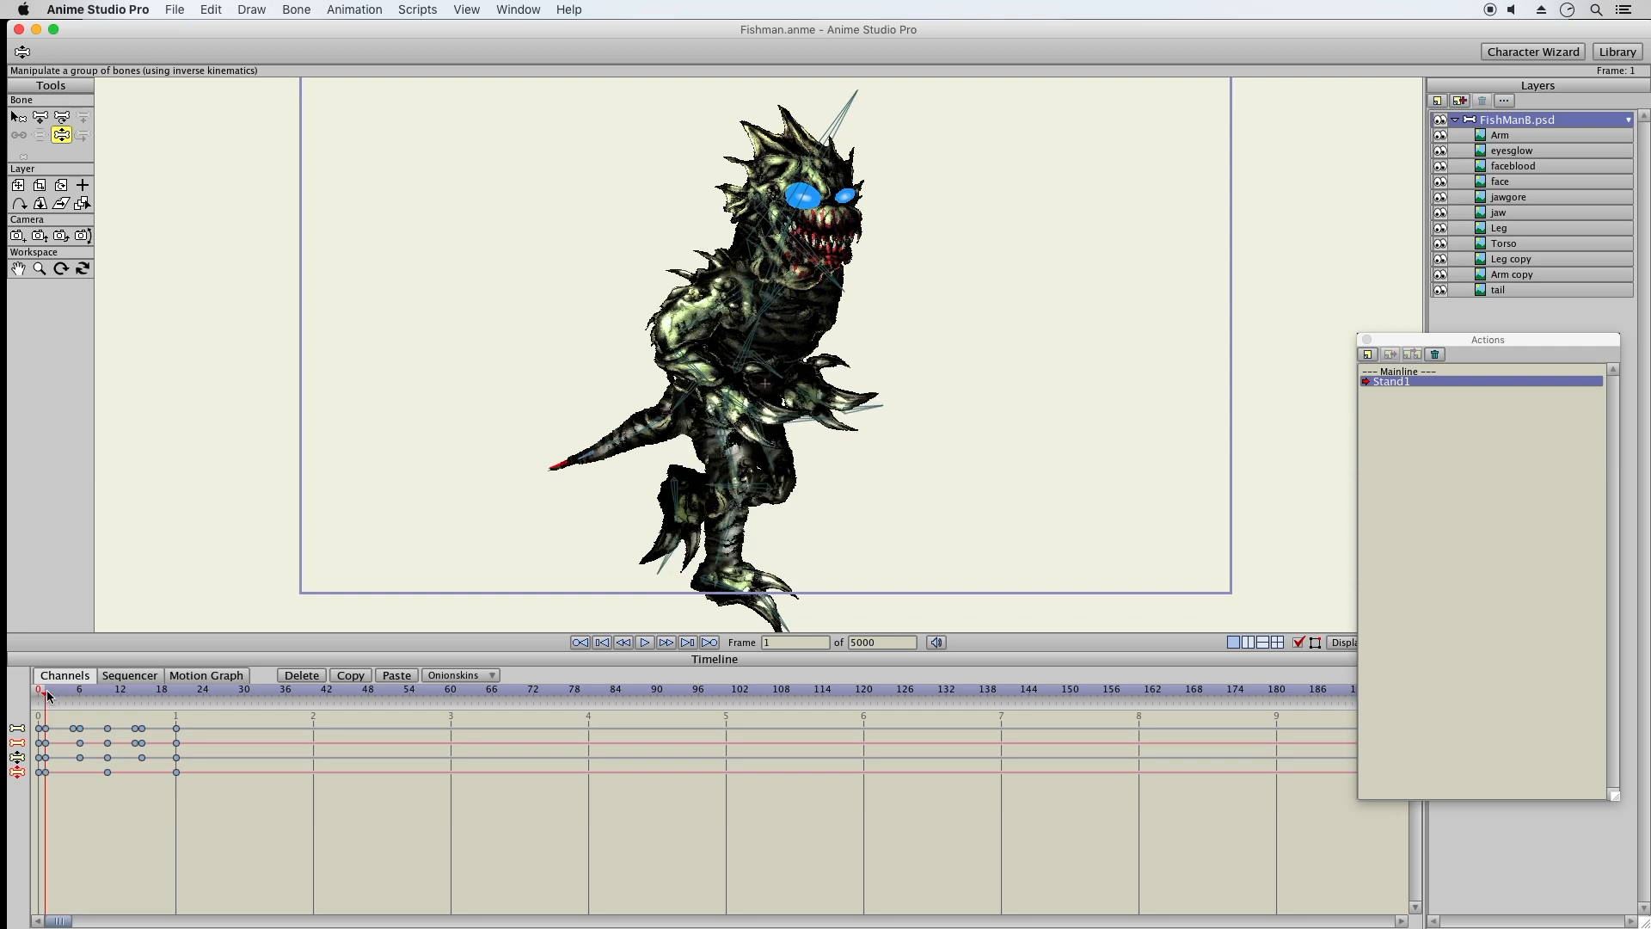
pyautogui.moveTo(731, 594); pyautogui.dragTo(815, 573)
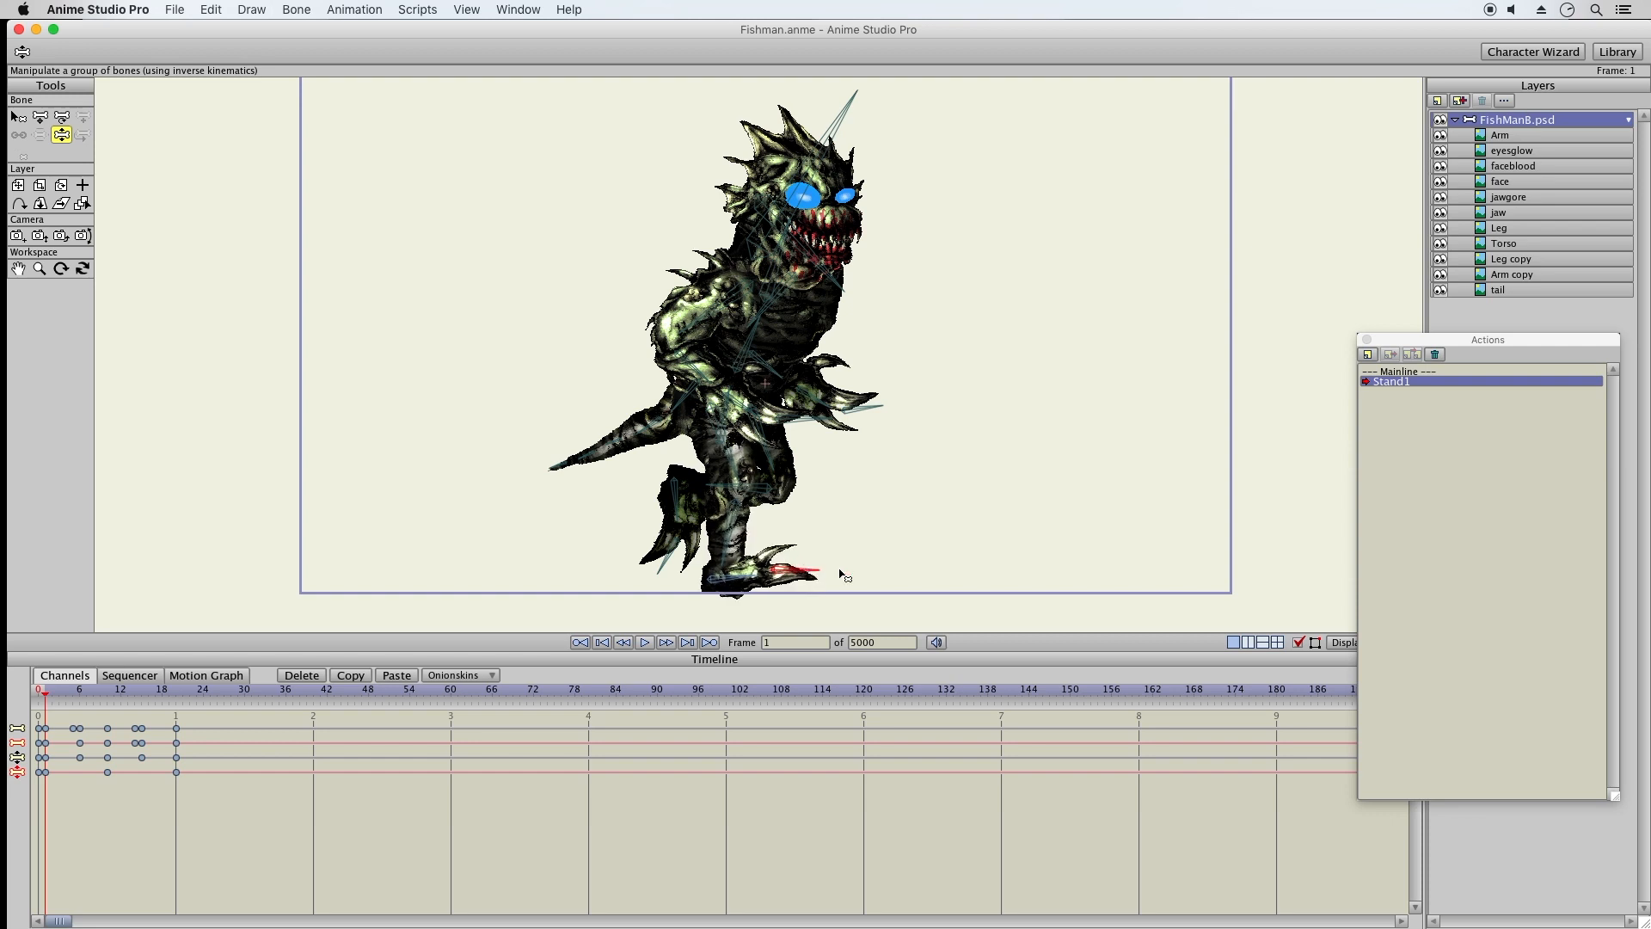
# Level the rear foot's toes at frame 5, and rotate the rear foot and toes forward at frame 14
pyautogui.click(51, 697)
pyautogui.moveTo(69, 698); pyautogui.dragTo(73, 697)
pyautogui.moveTo(618, 617); pyautogui.dragTo(655, 587)
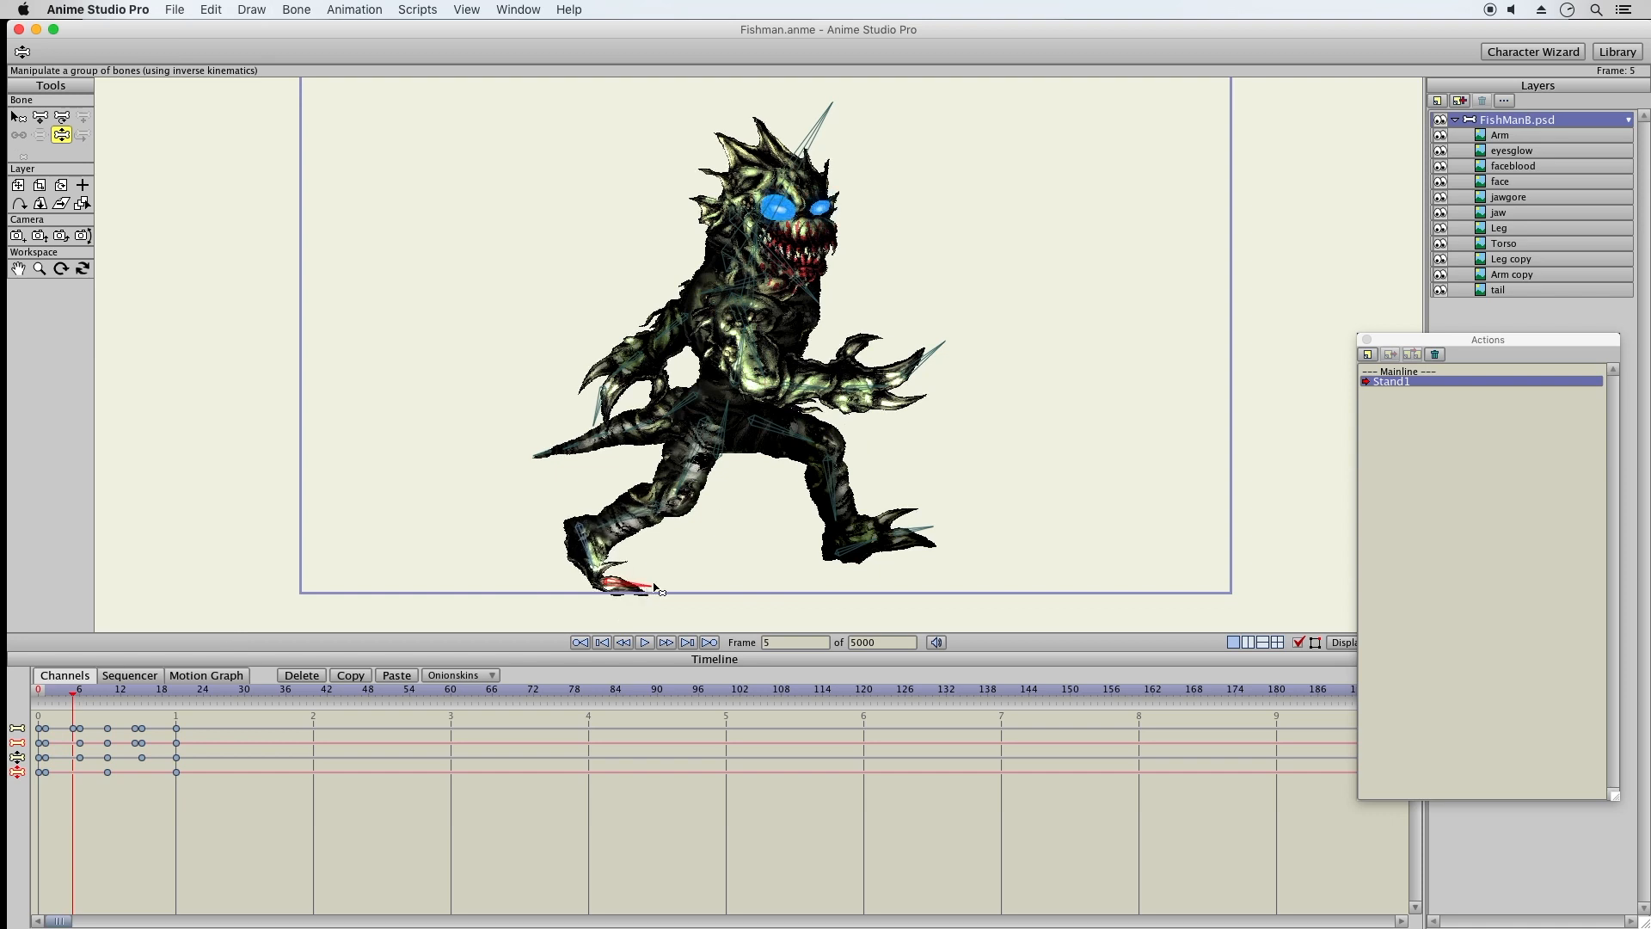
pyautogui.moveTo(79, 695); pyautogui.dragTo(135, 693)
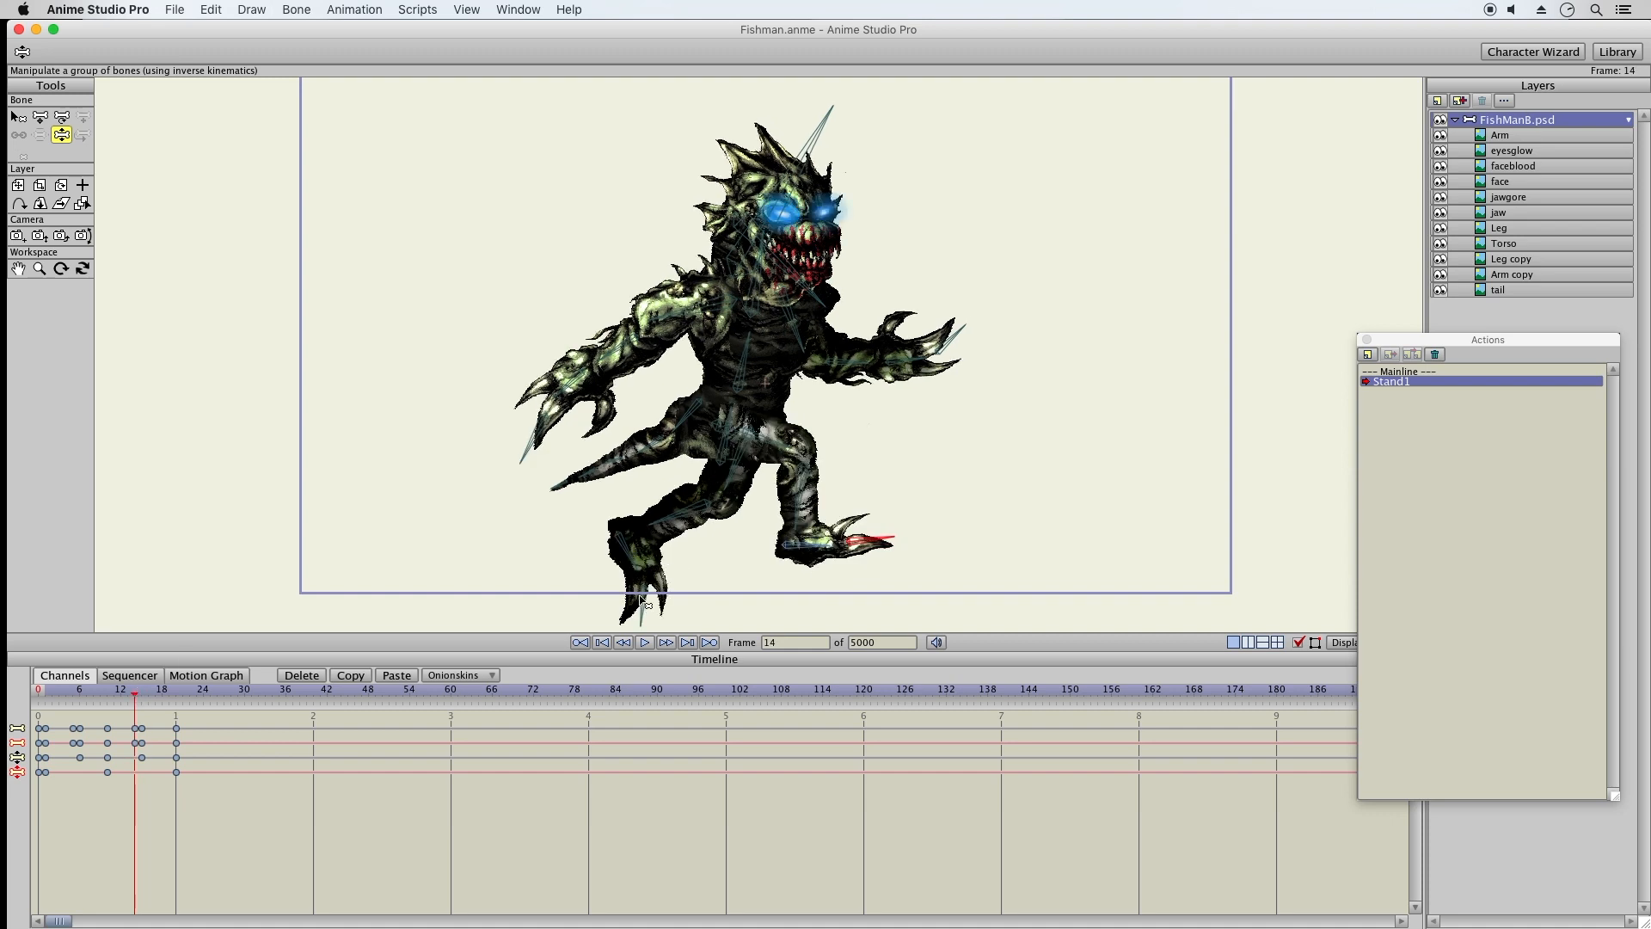
pyautogui.moveTo(682, 579)
pyautogui.mouseDown()
pyautogui.moveTo(641, 552)
pyautogui.moveTo(668, 602)
pyautogui.mouseUp()
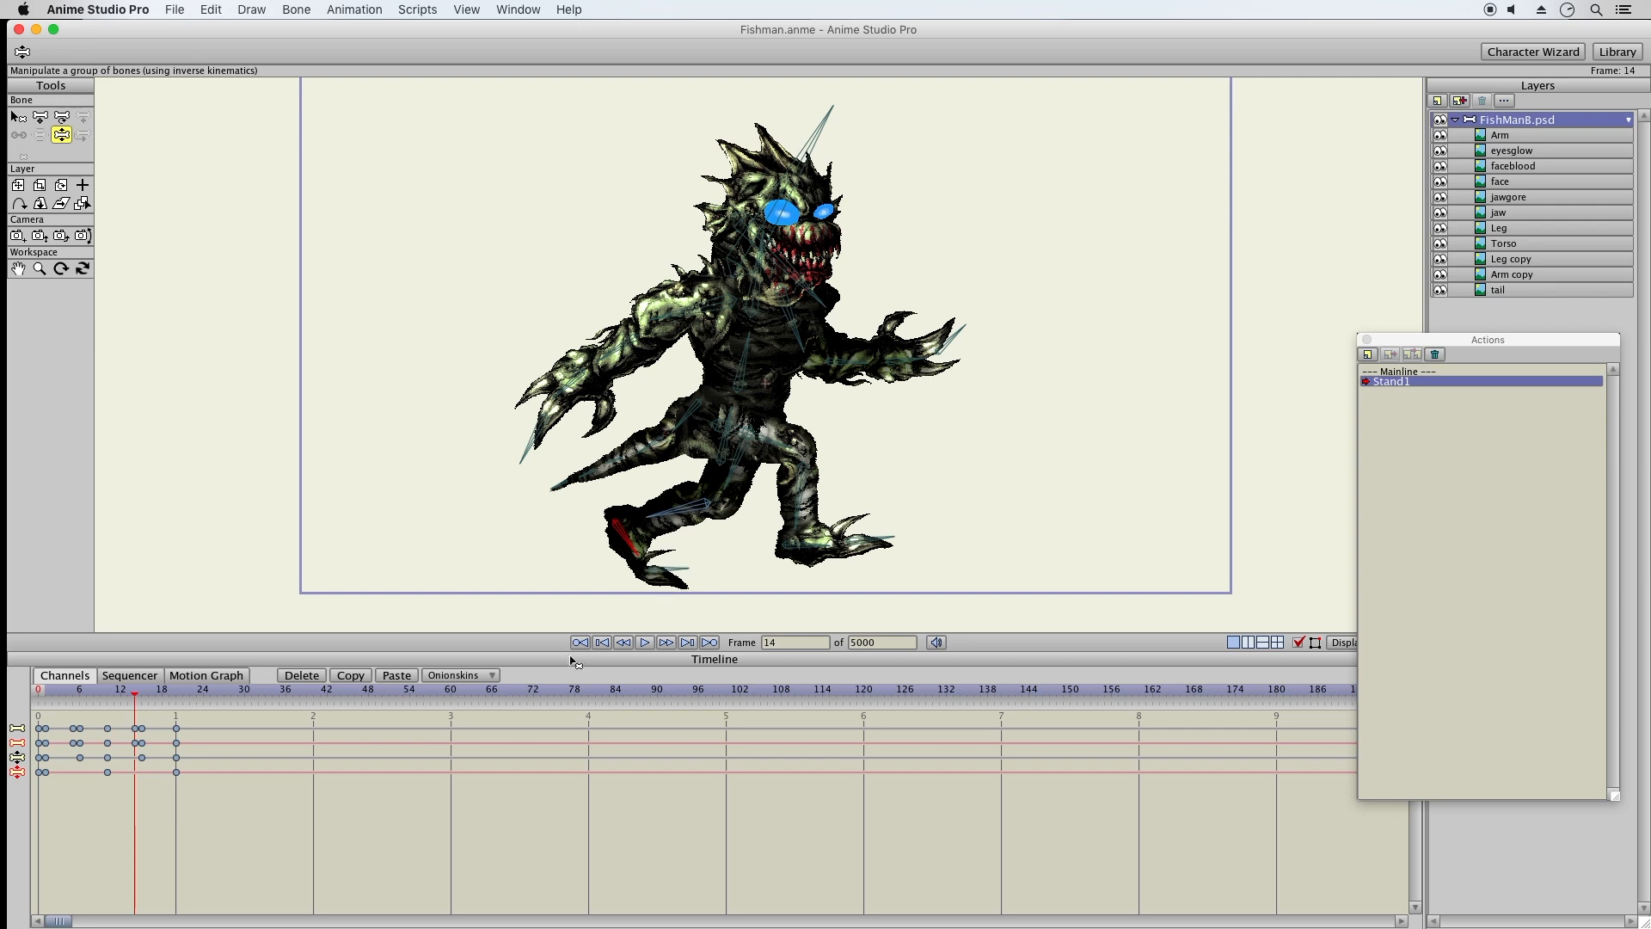
# Copy all bone keyframes from frame 1 and paste them at frame 20 to match the loop's ends
pyautogui.moveTo(105, 694); pyautogui.dragTo(191, 698)
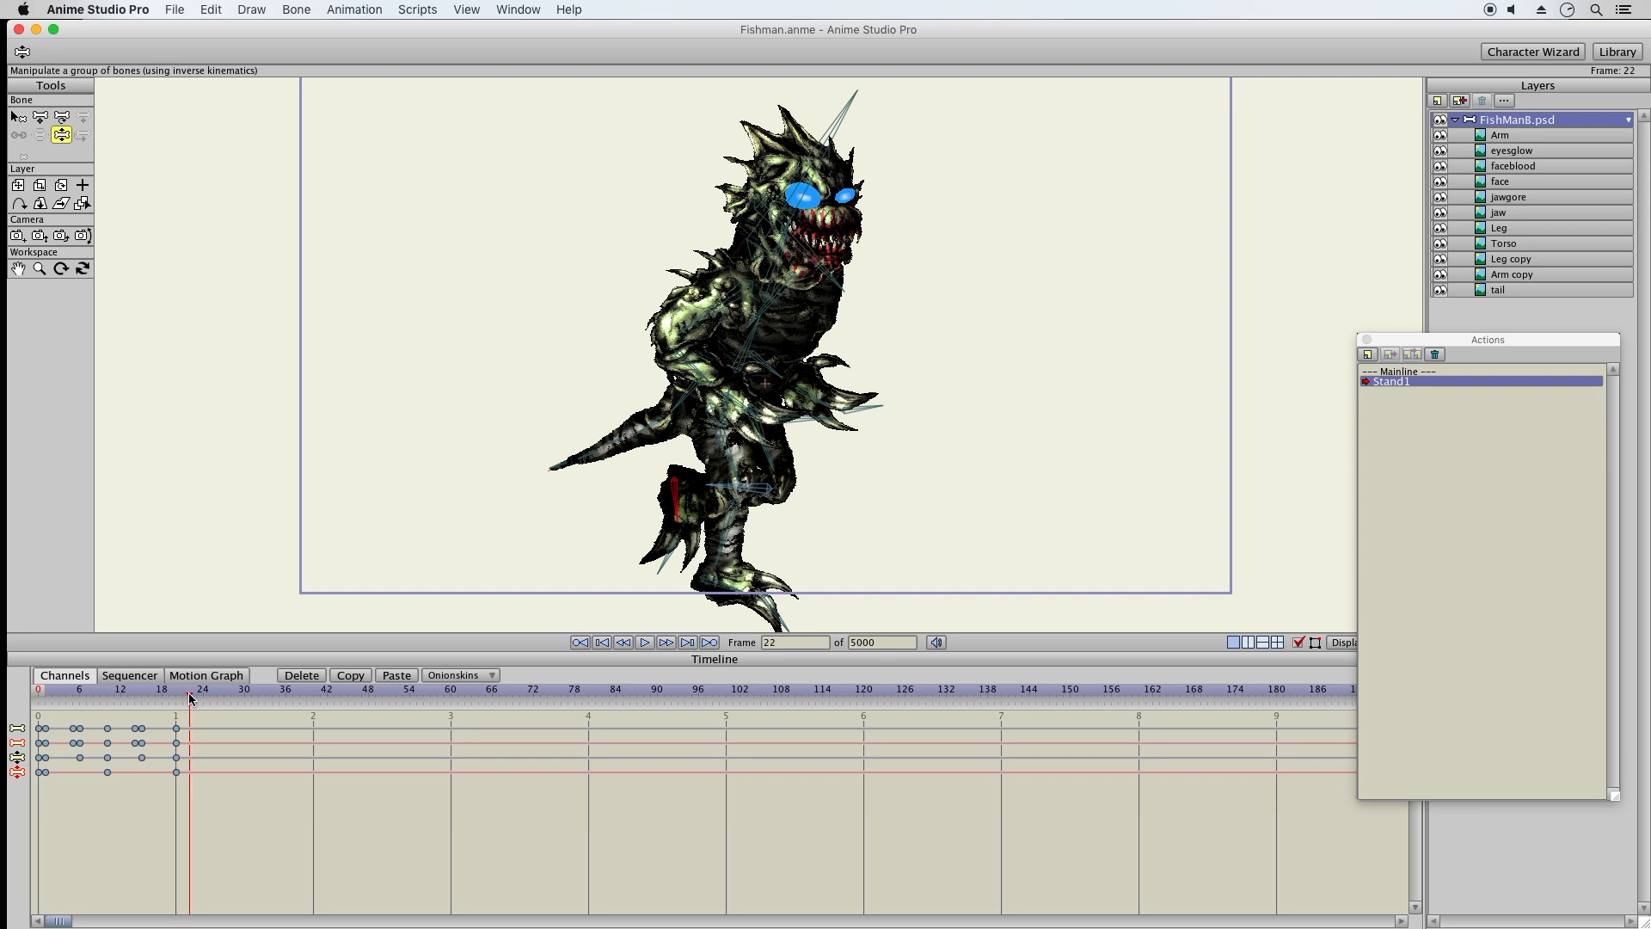
pyautogui.click(51, 692)
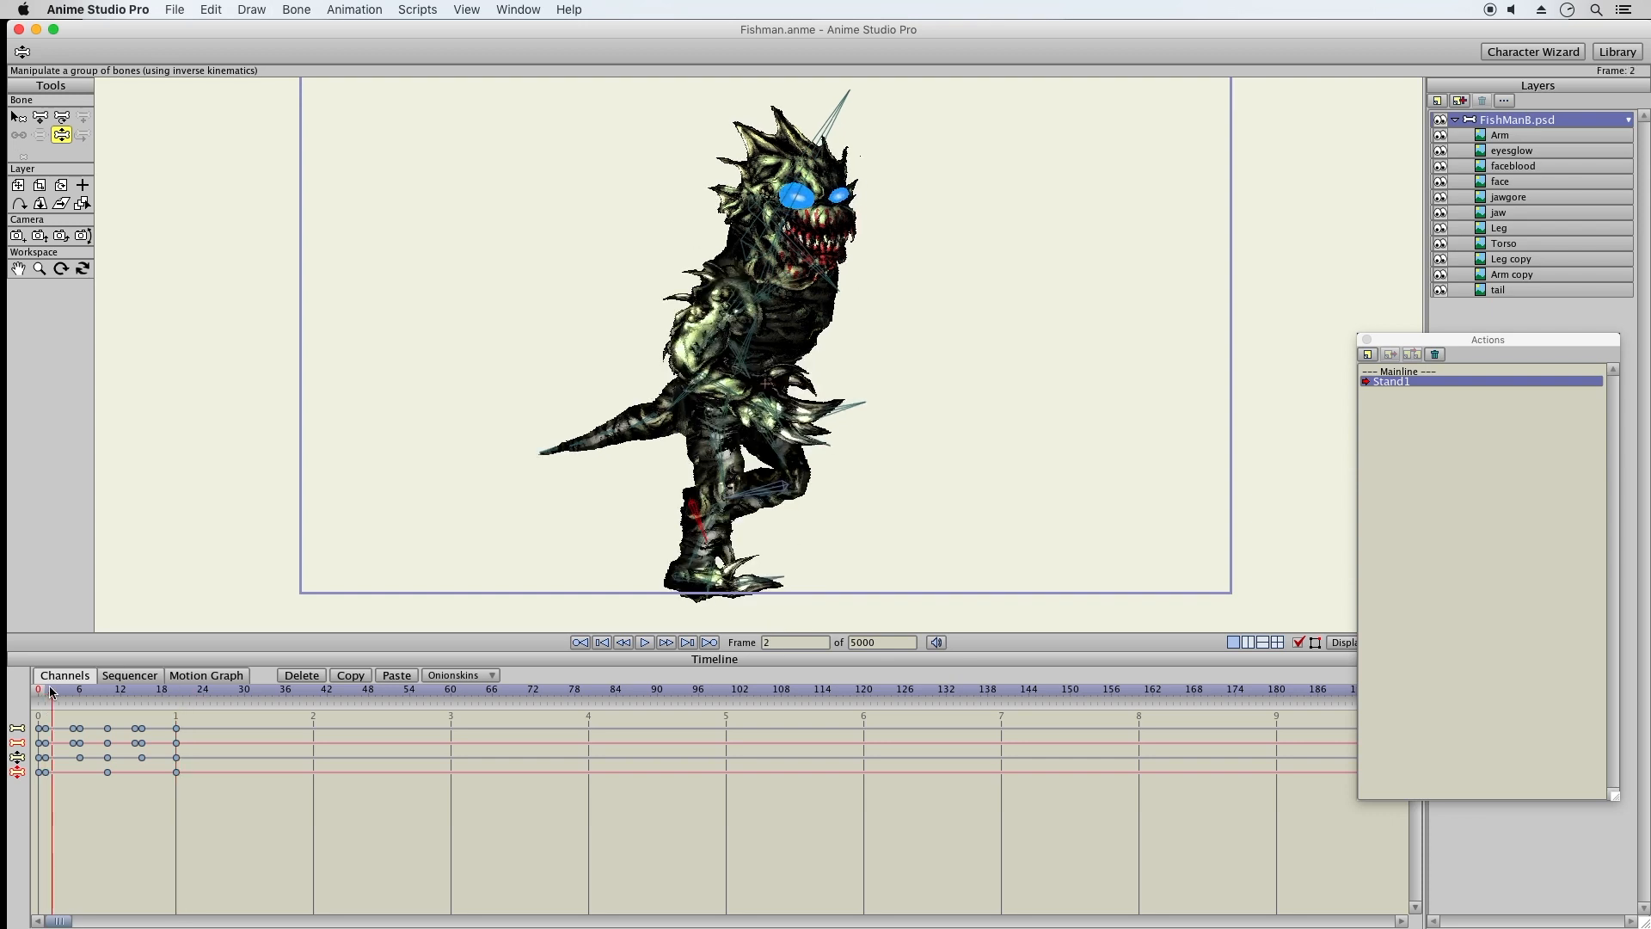
pyautogui.click(46, 693)
pyautogui.moveTo(42, 718); pyautogui.dragTo(53, 776)
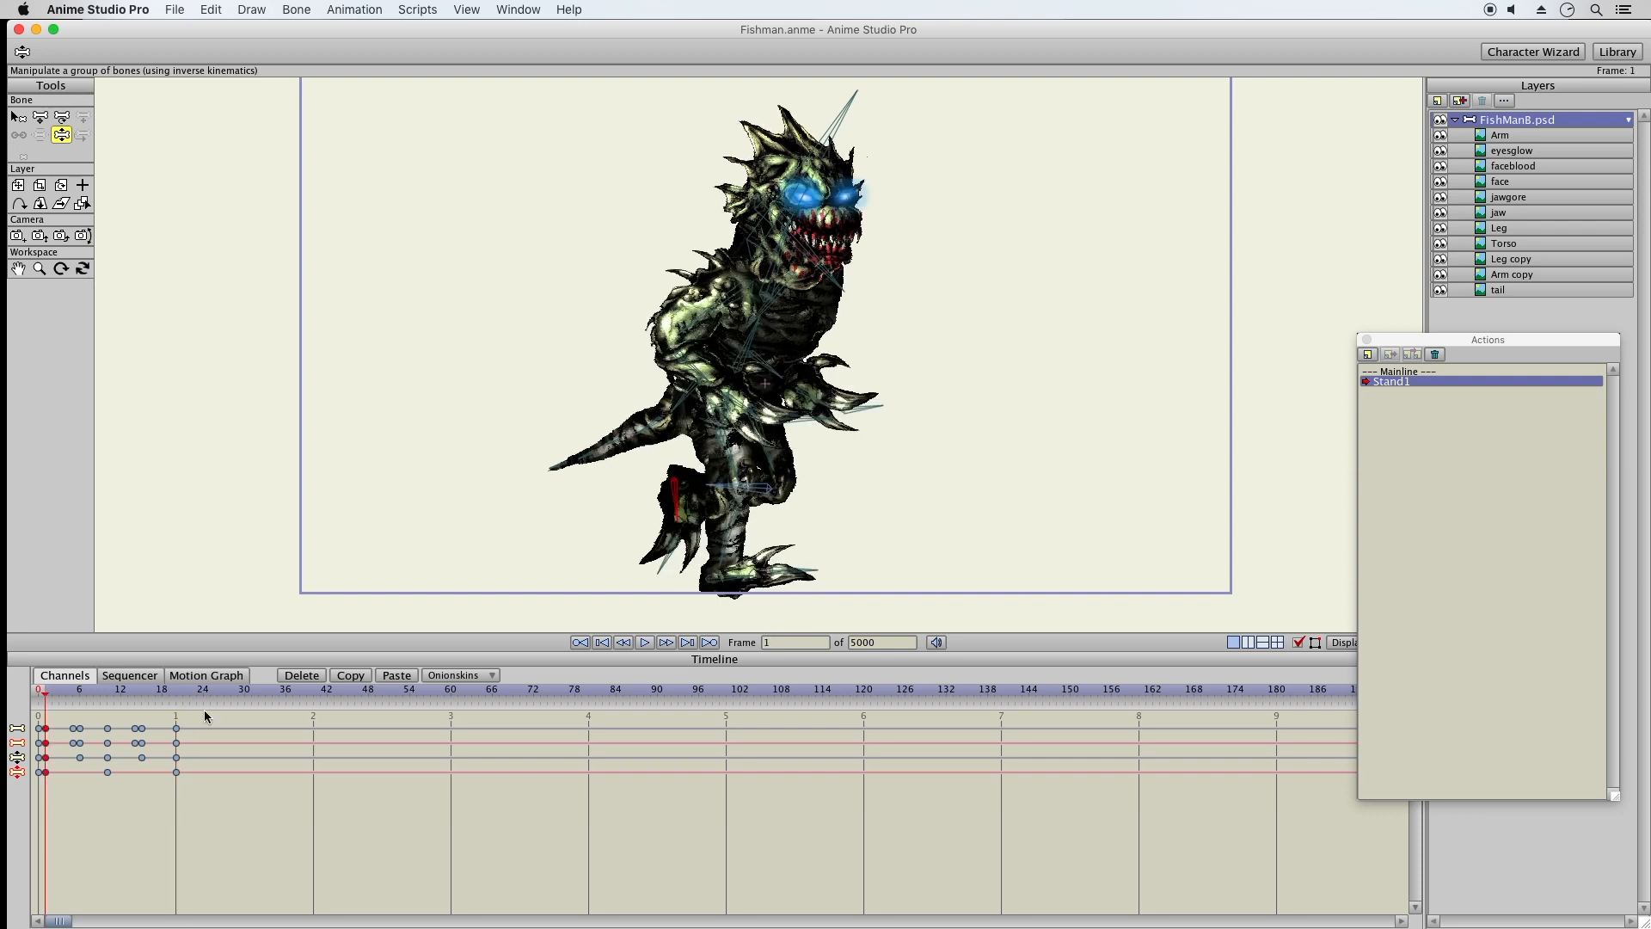
pyautogui.click(177, 691)
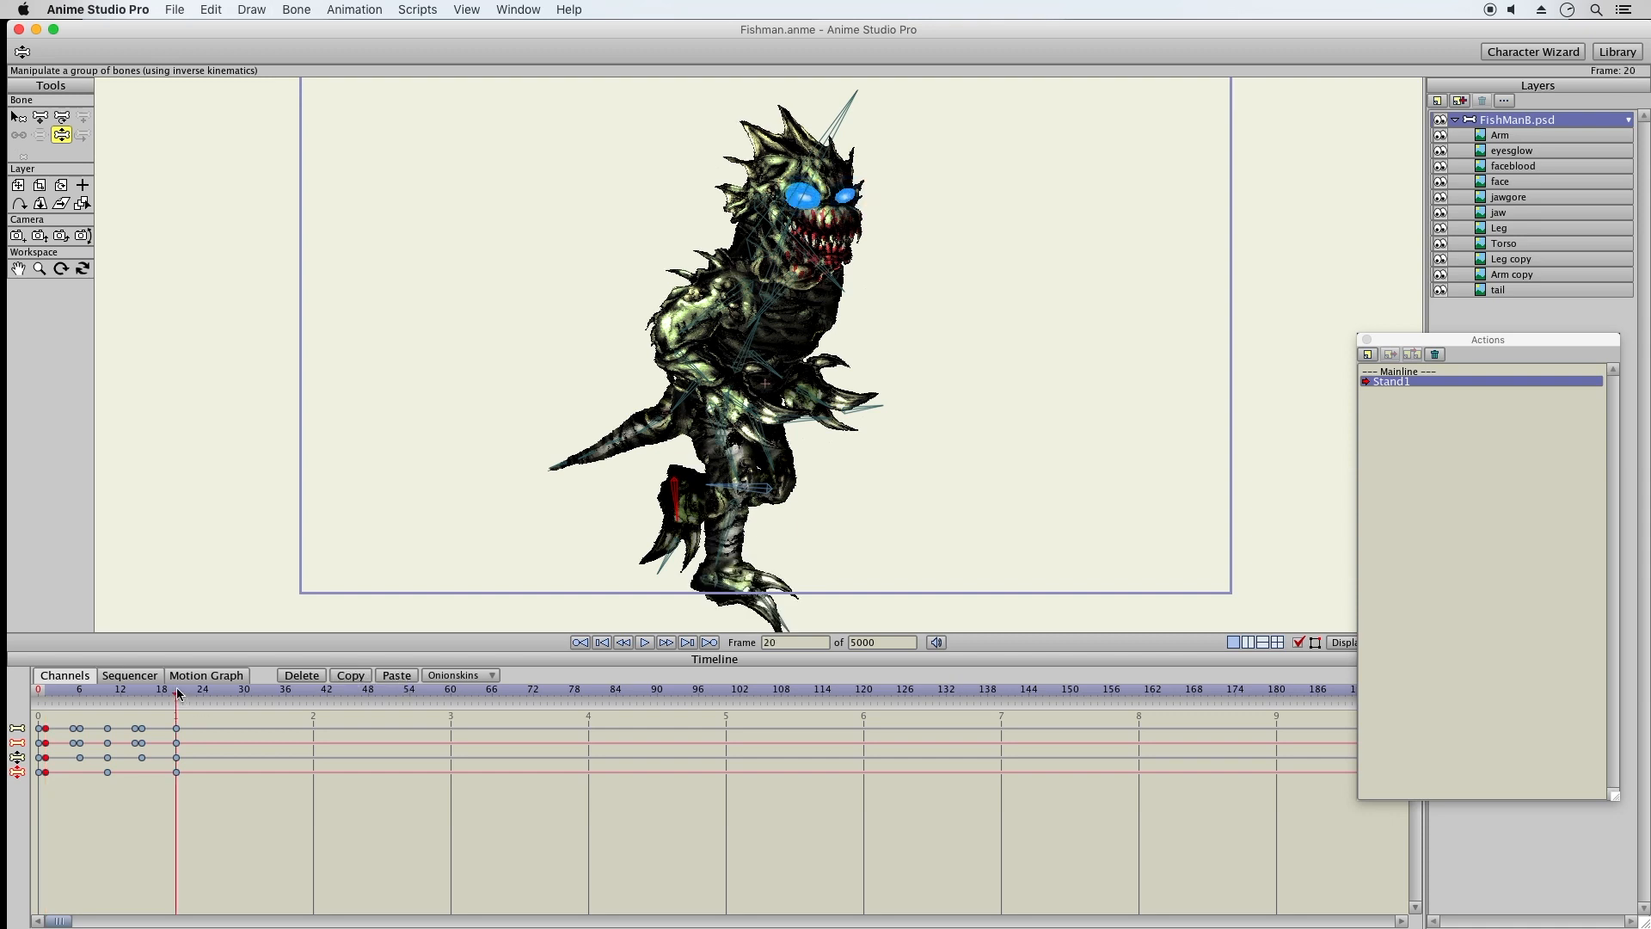
pyautogui.click(396, 675)
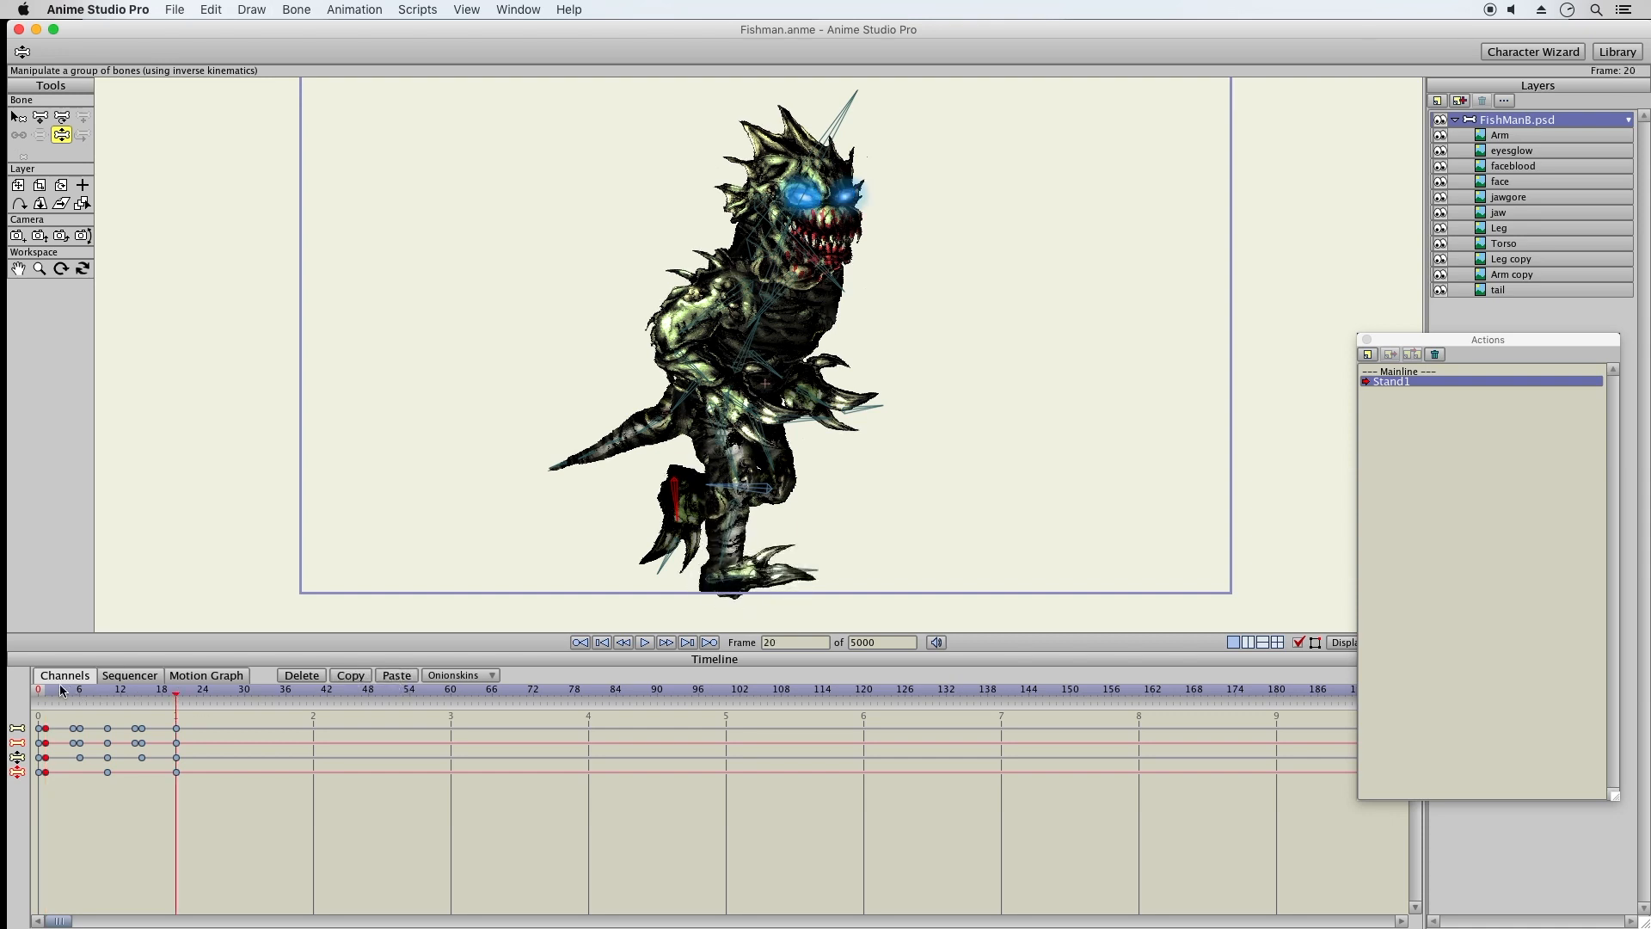
# At frame 6, raise the tail bones so the tail curls upward behind the body
pyautogui.moveTo(51, 694); pyautogui.dragTo(171, 710)
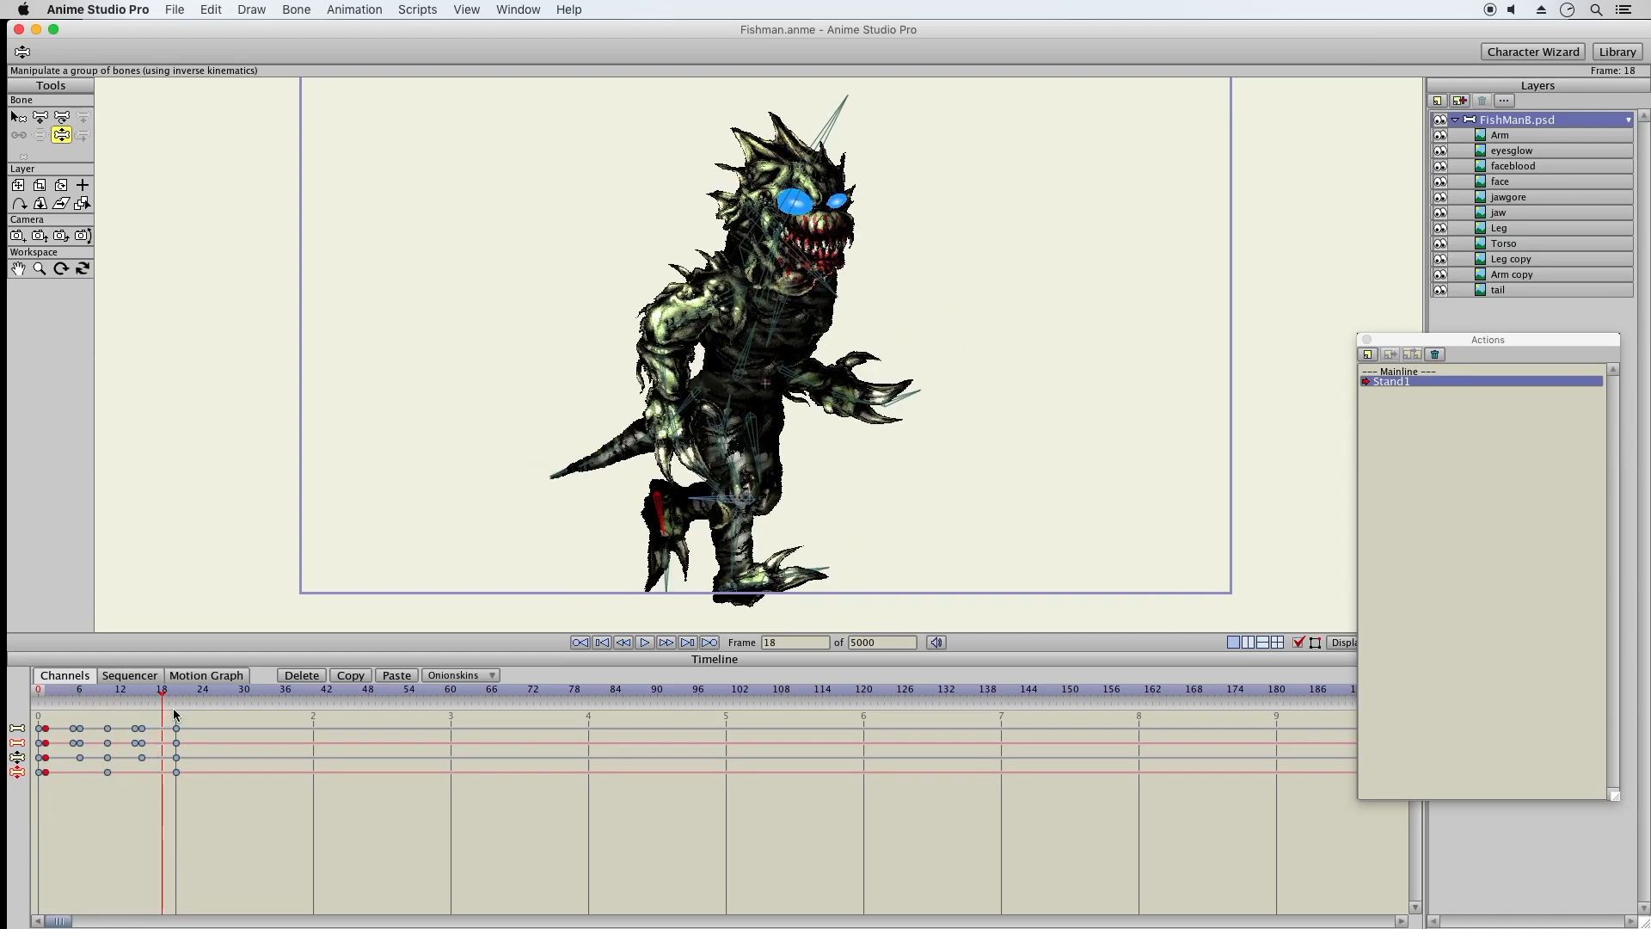
pyautogui.click(51, 693)
pyautogui.moveTo(52, 692); pyautogui.dragTo(79, 694)
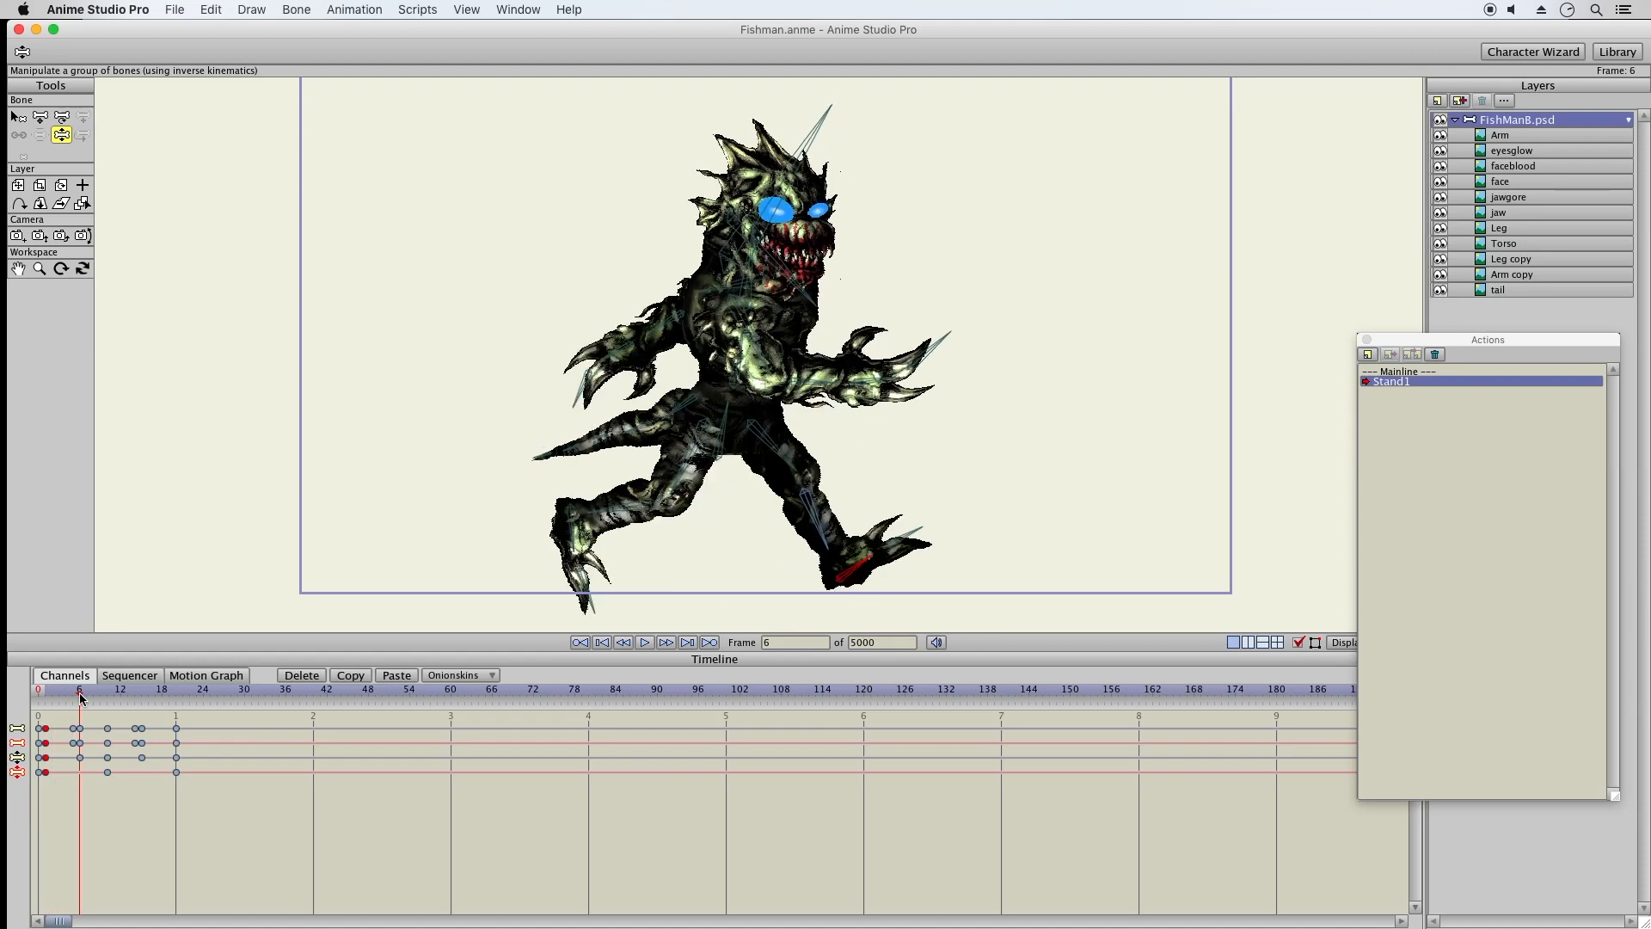
pyautogui.moveTo(543, 456); pyautogui.dragTo(508, 373)
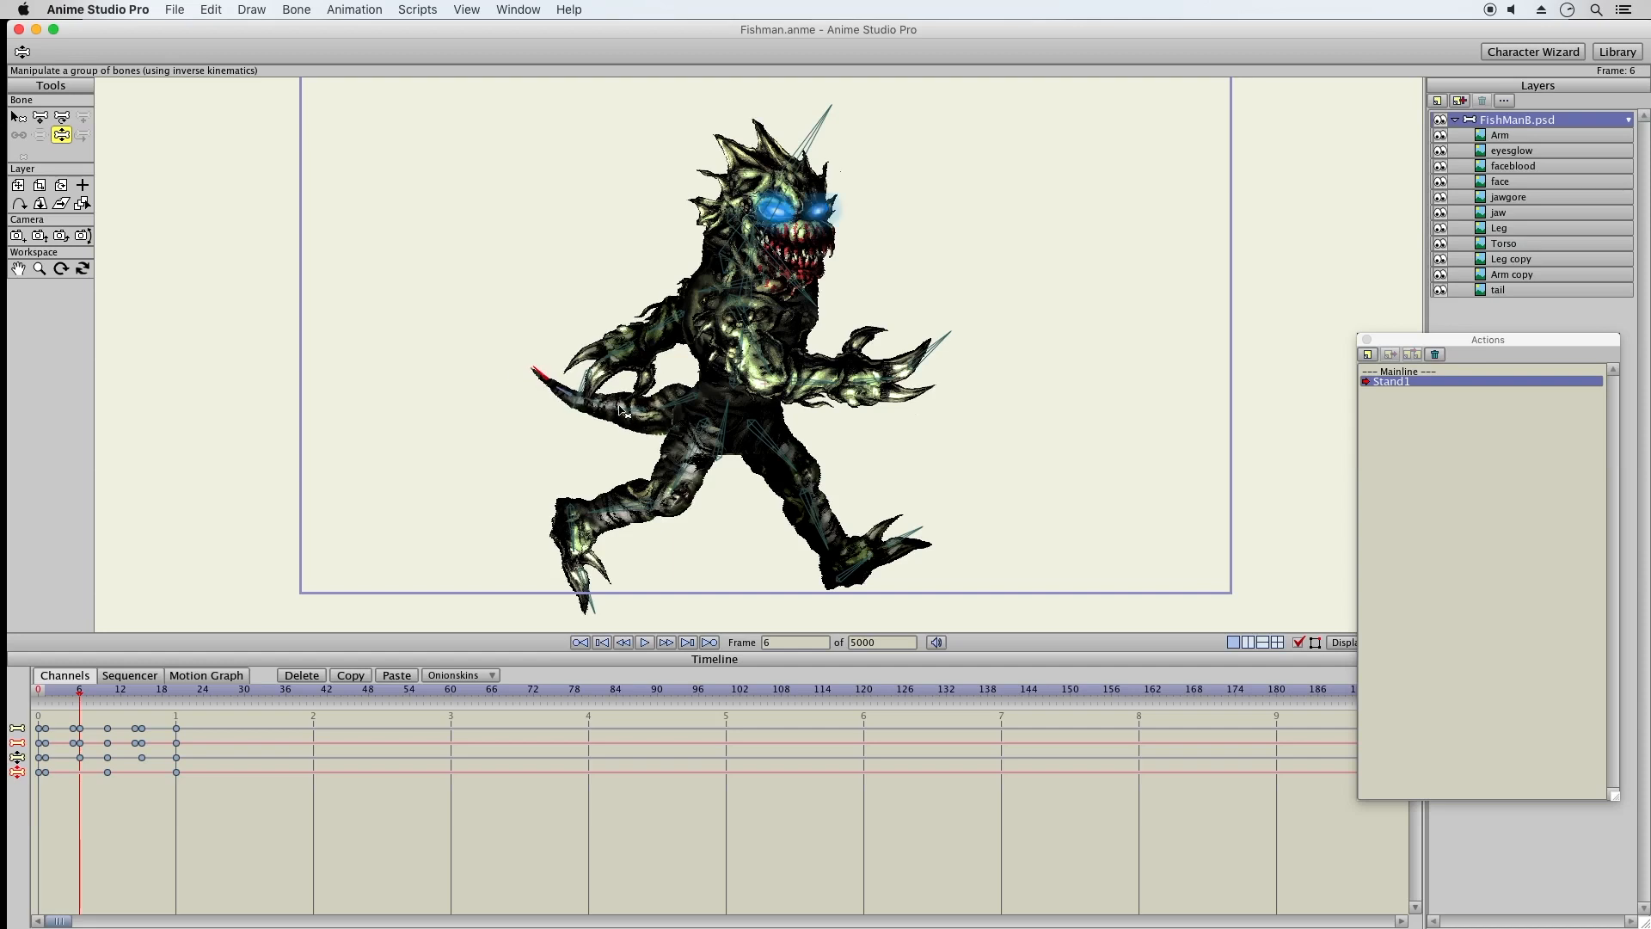
pyautogui.moveTo(623, 411); pyautogui.dragTo(632, 407)
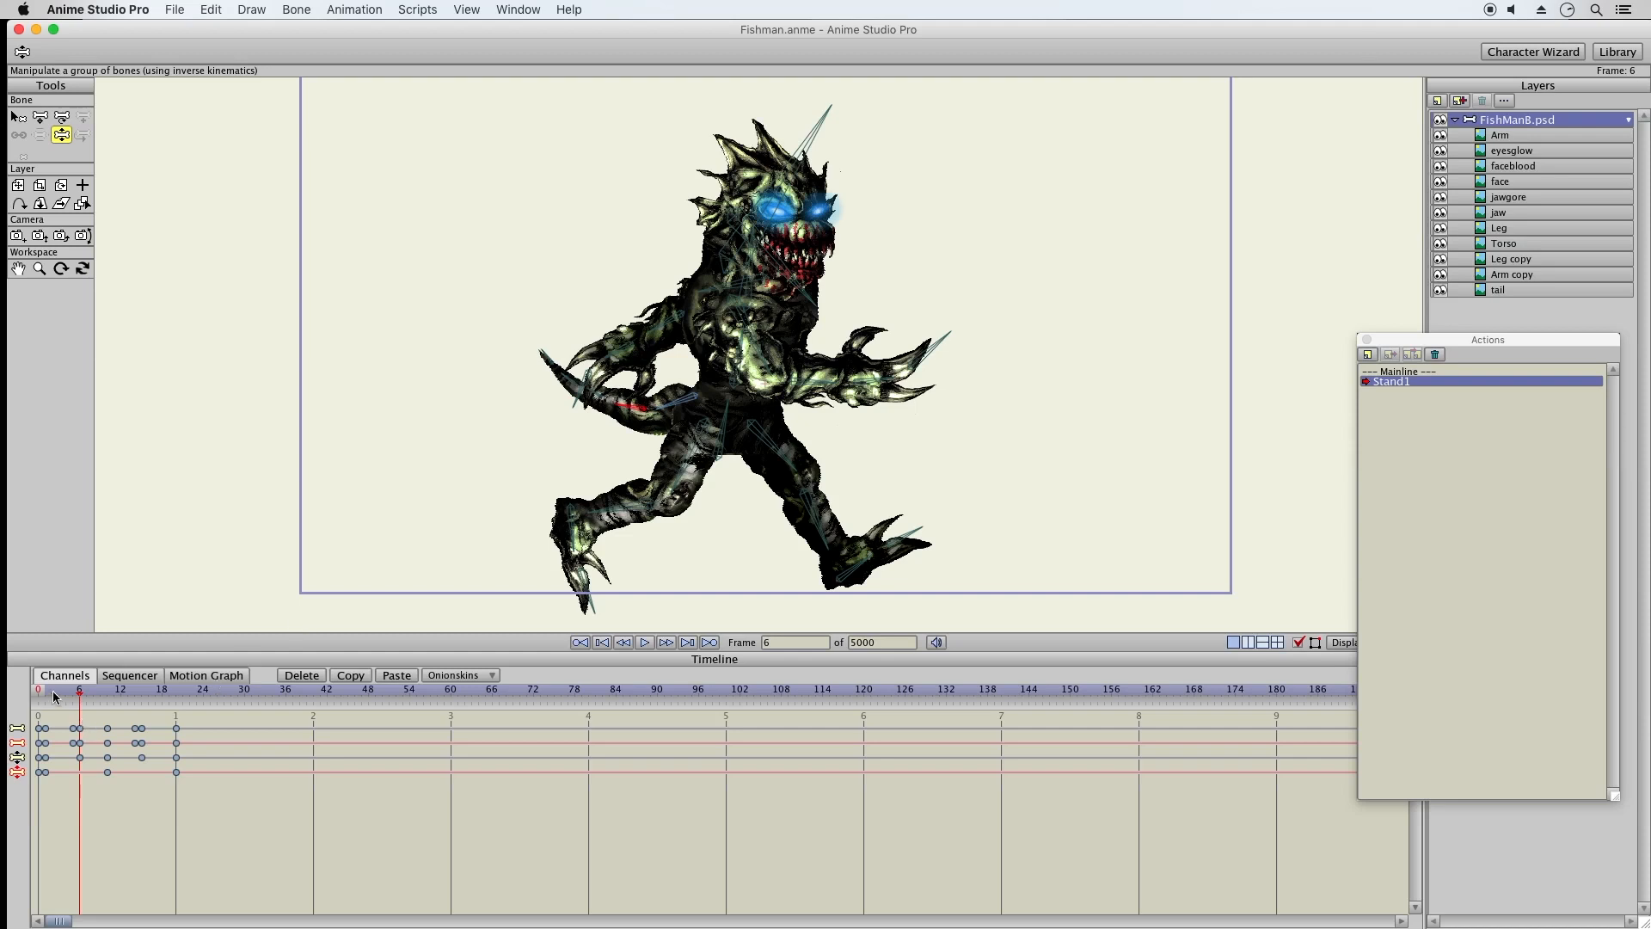
# At frame 10, lower the tail and curl its tip up, and at frame 15 swing the tail down behind the legs
pyautogui.moveTo(53, 695); pyautogui.dragTo(88, 694)
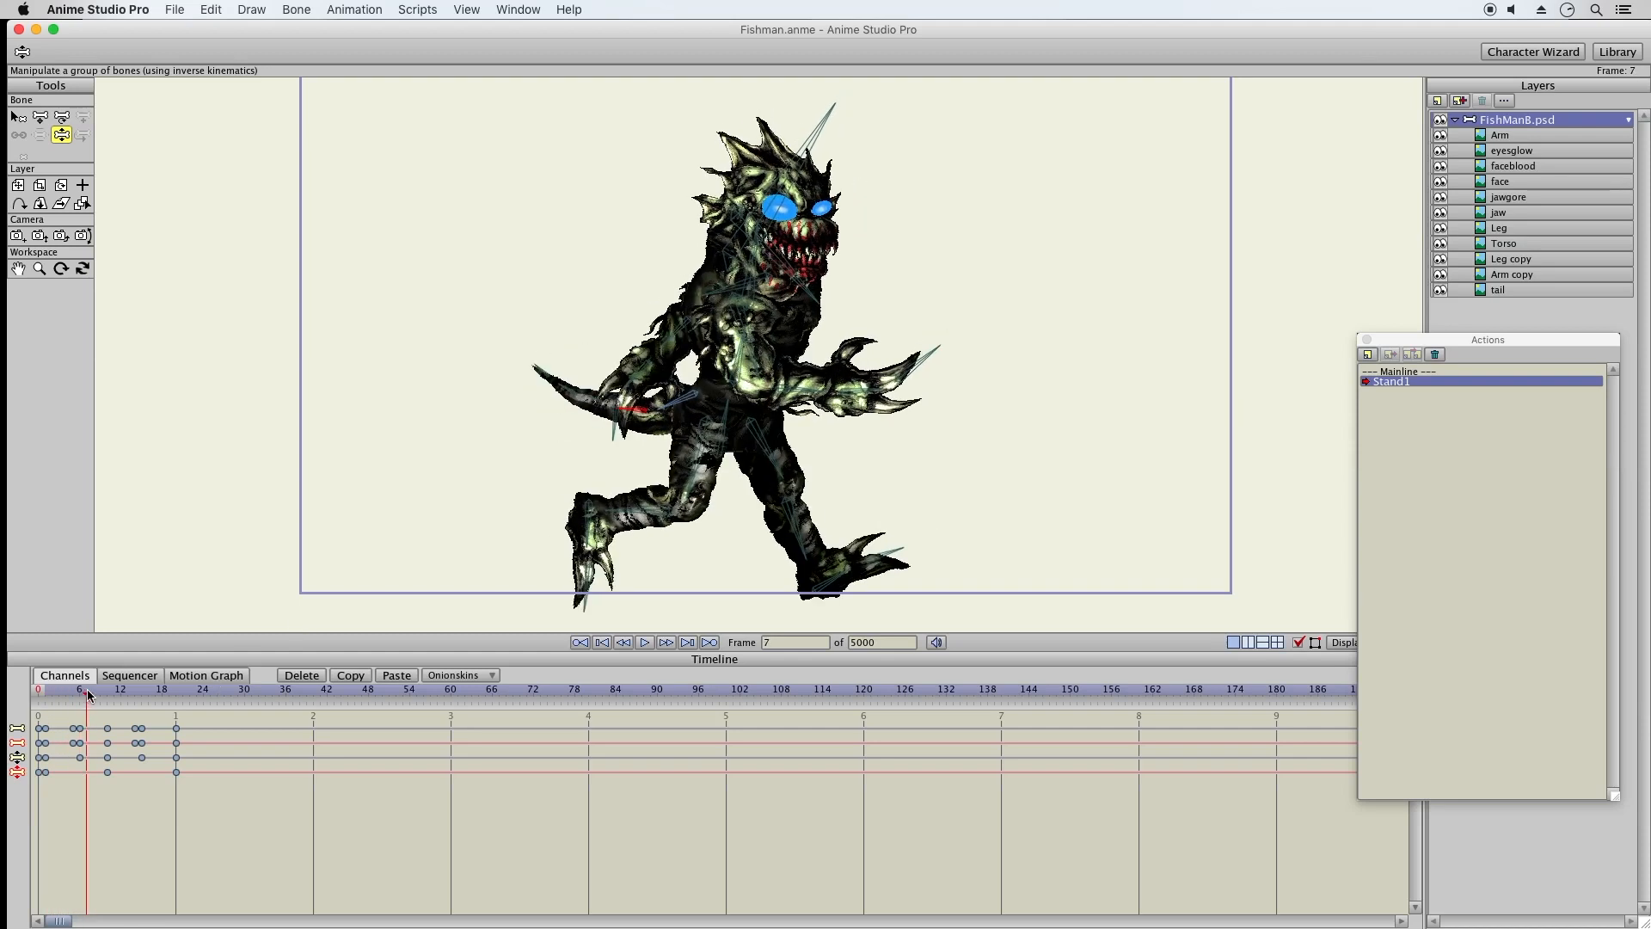
pyautogui.moveTo(91, 695); pyautogui.dragTo(110, 695)
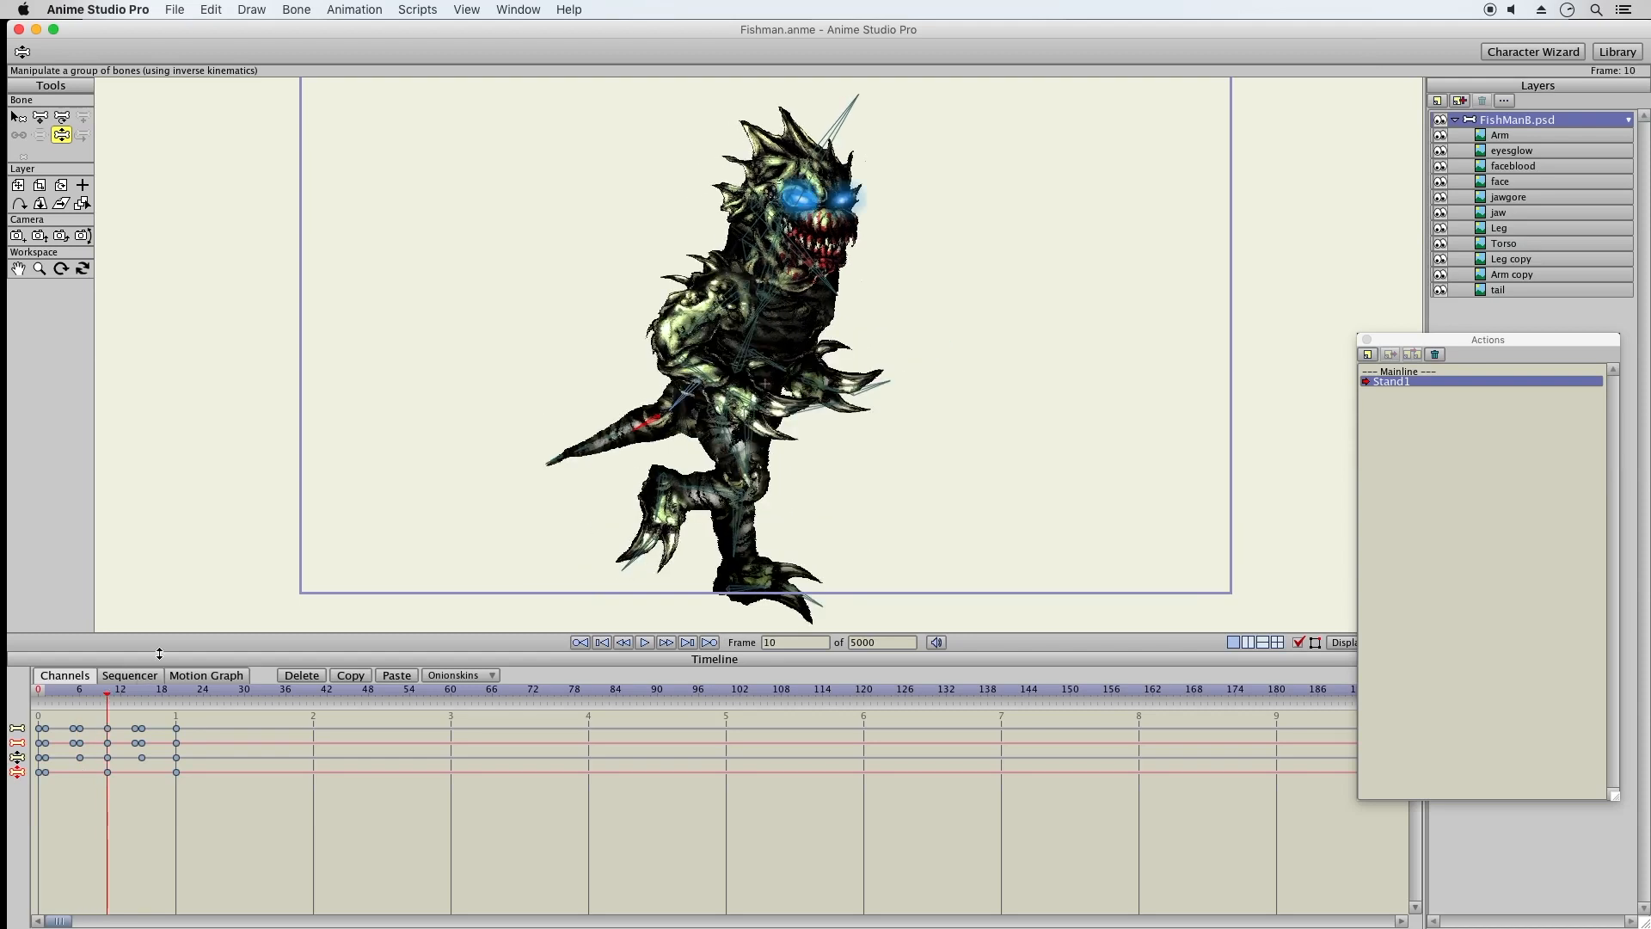
pyautogui.moveTo(678, 428); pyautogui.dragTo(609, 461)
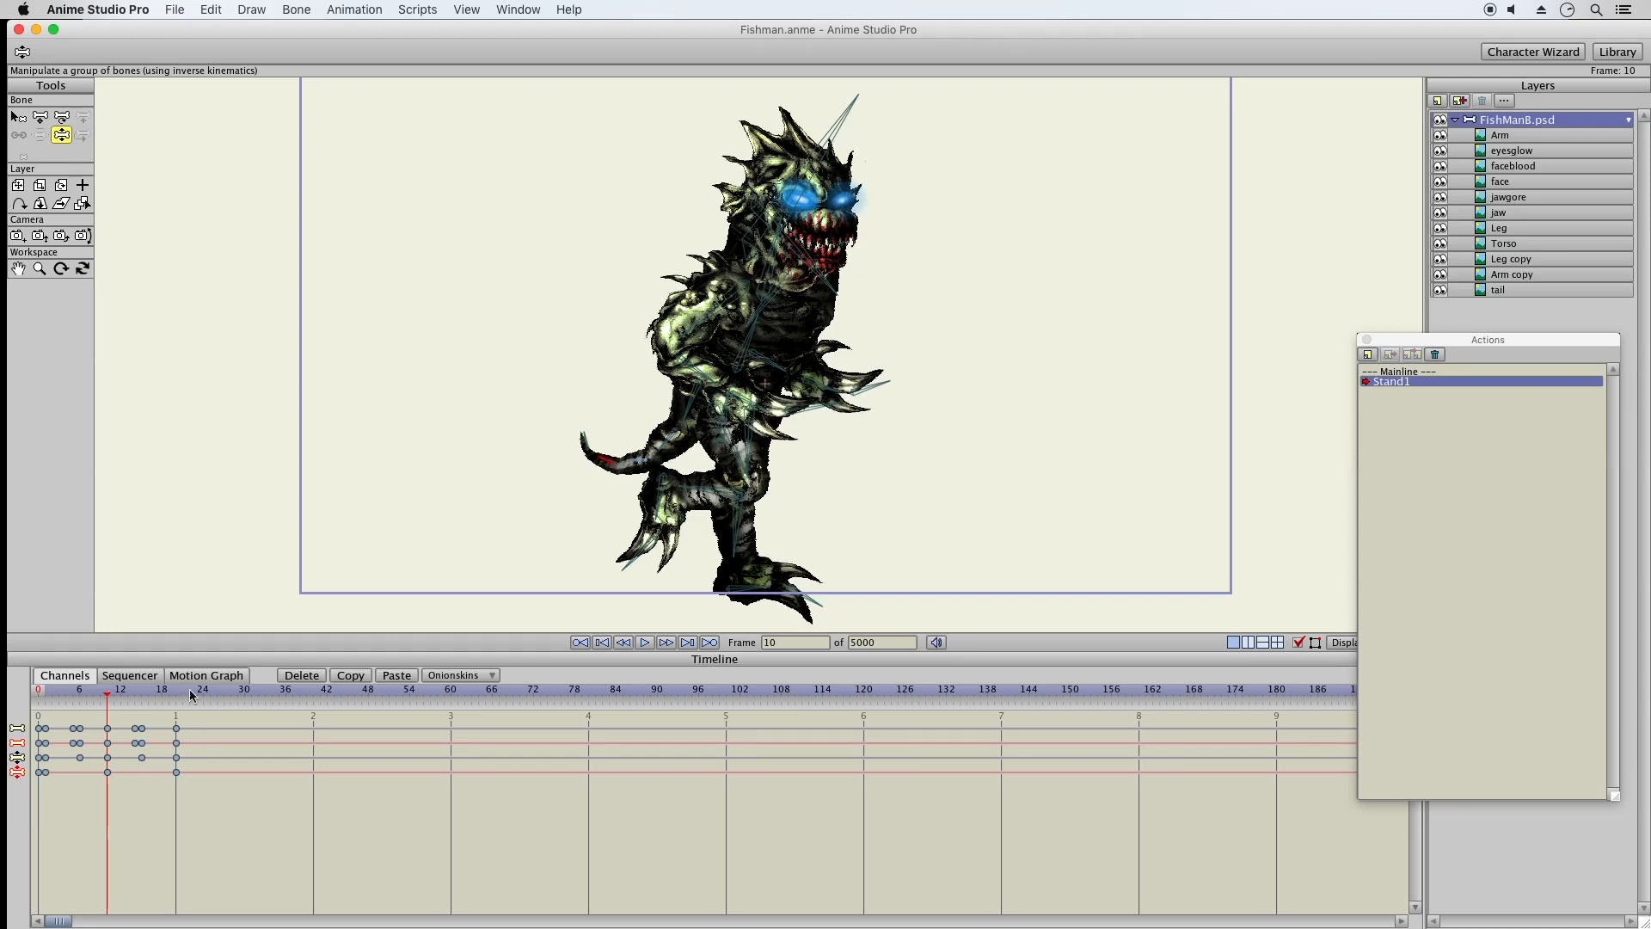
pyautogui.moveTo(49, 691); pyautogui.dragTo(142, 697)
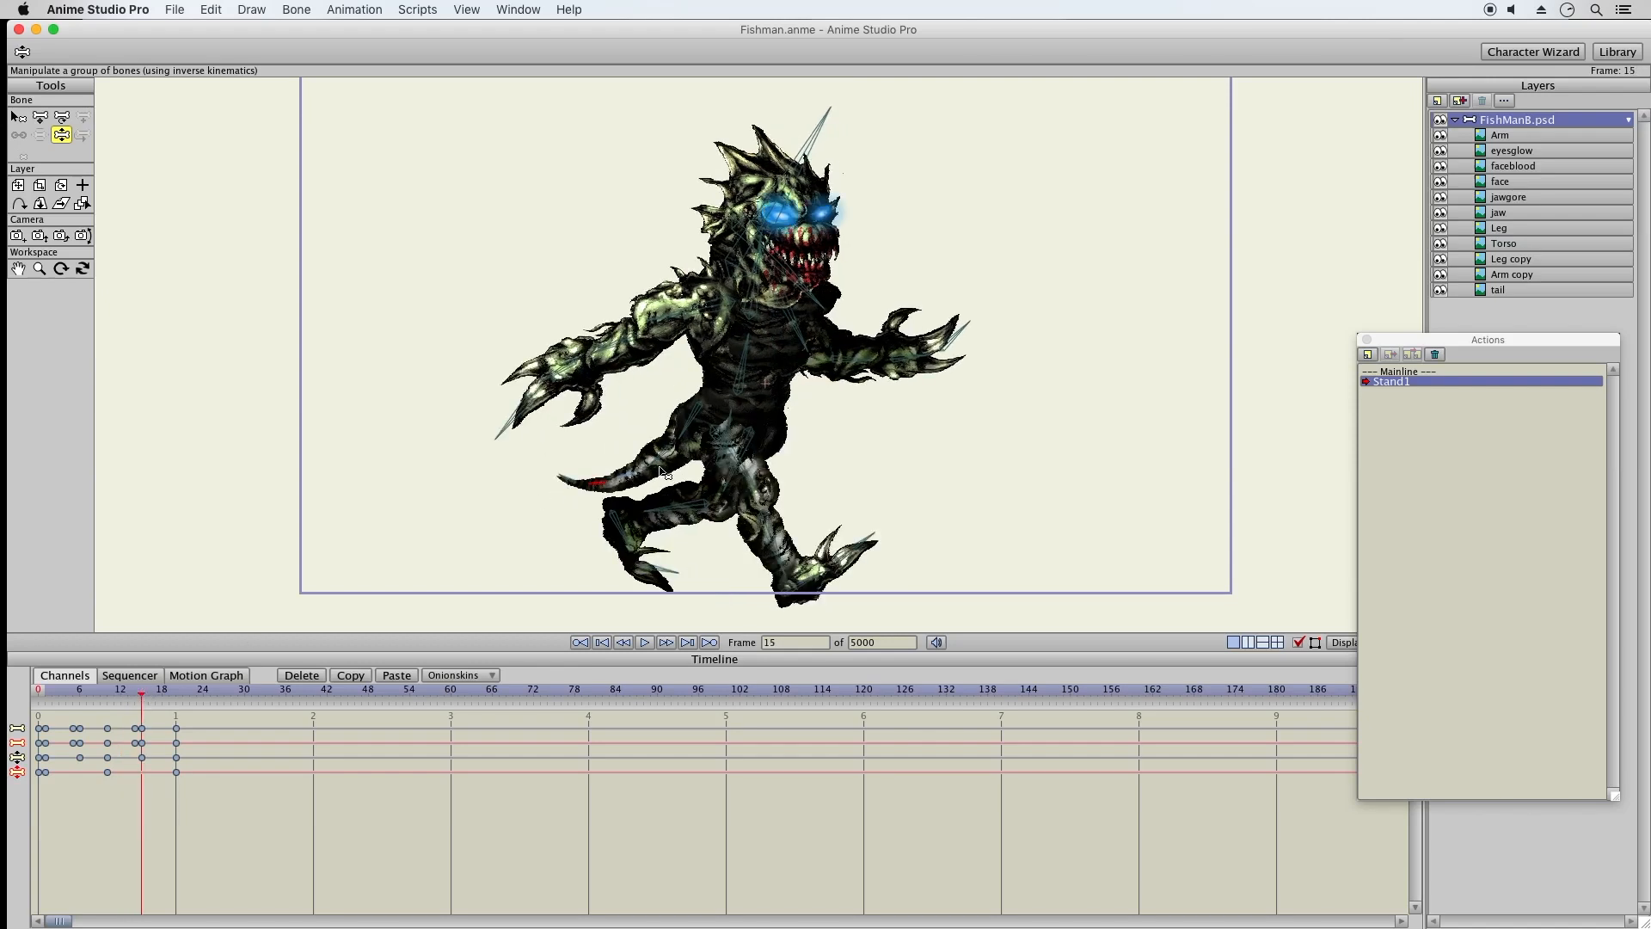
pyautogui.moveTo(656, 472); pyautogui.dragTo(638, 599)
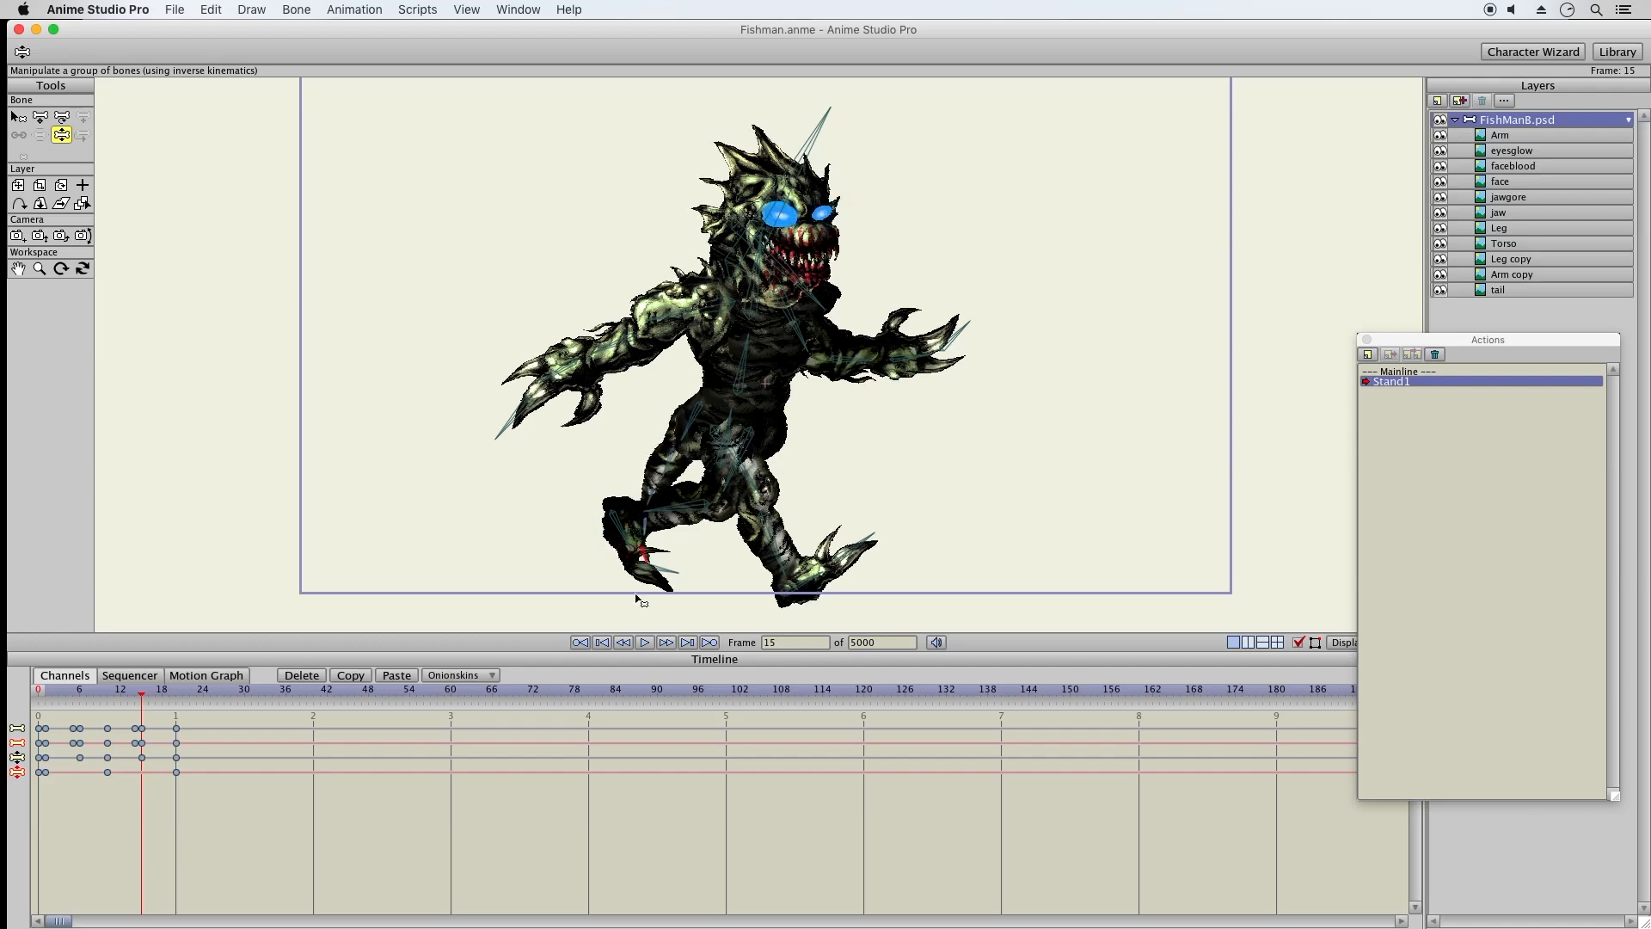
# Bend the tail tip slightly down at frame 1 and curl the whole tail downward at frame 20
pyautogui.click(154, 698)
pyautogui.moveTo(157, 700); pyautogui.dragTo(176, 698)
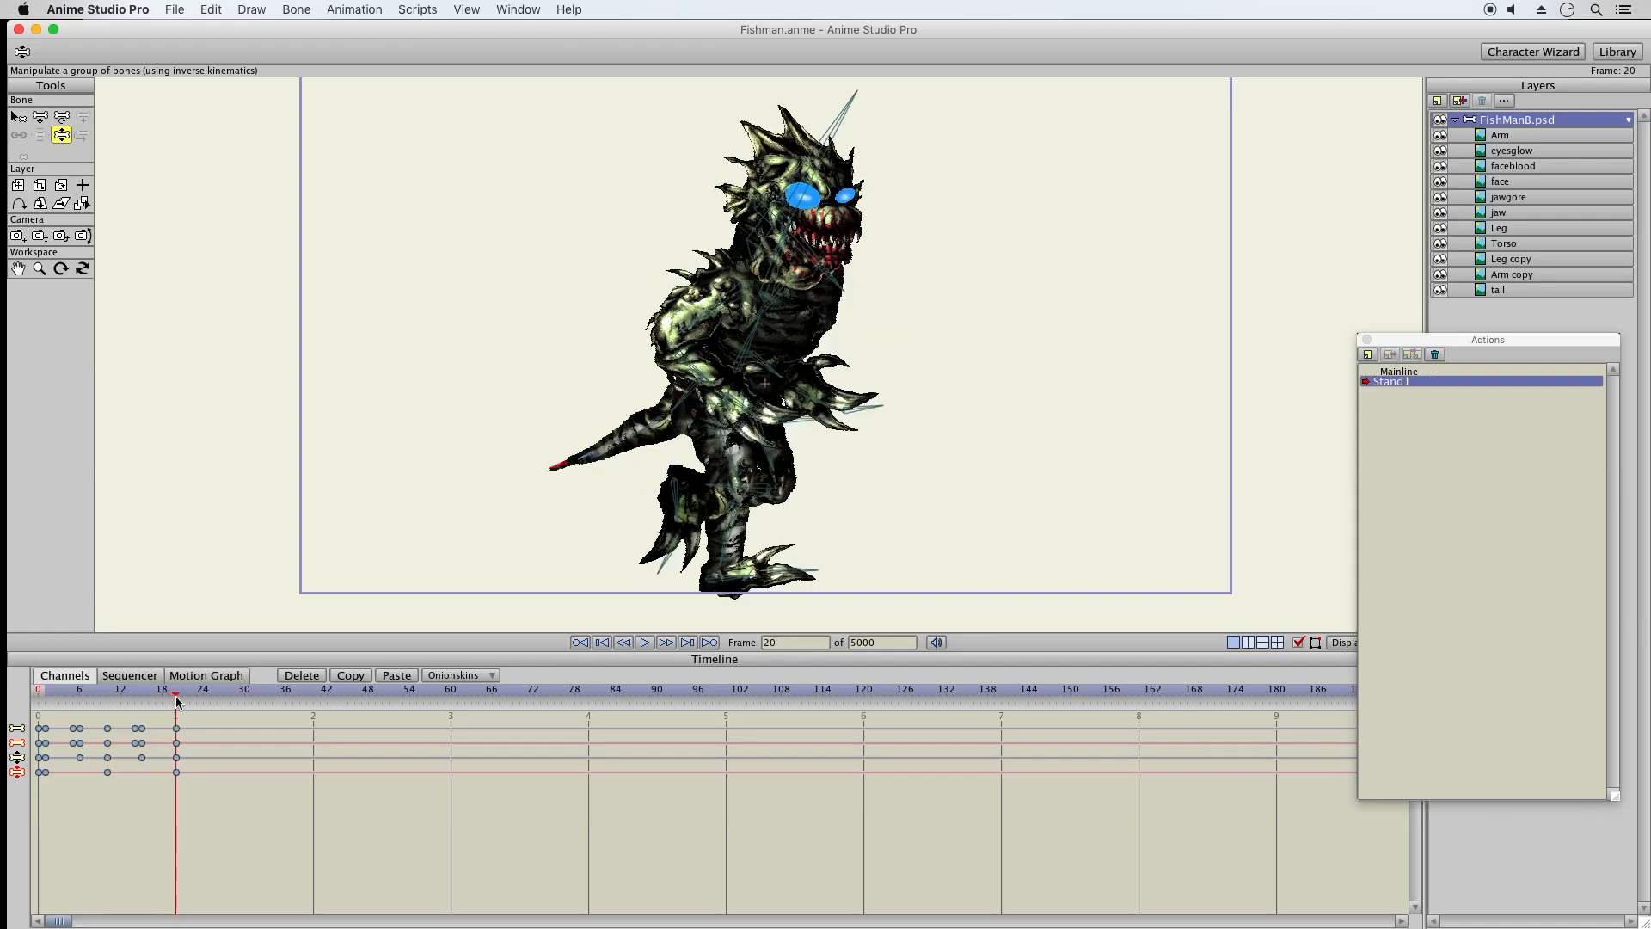
pyautogui.moveTo(39, 693); pyautogui.dragTo(67, 697)
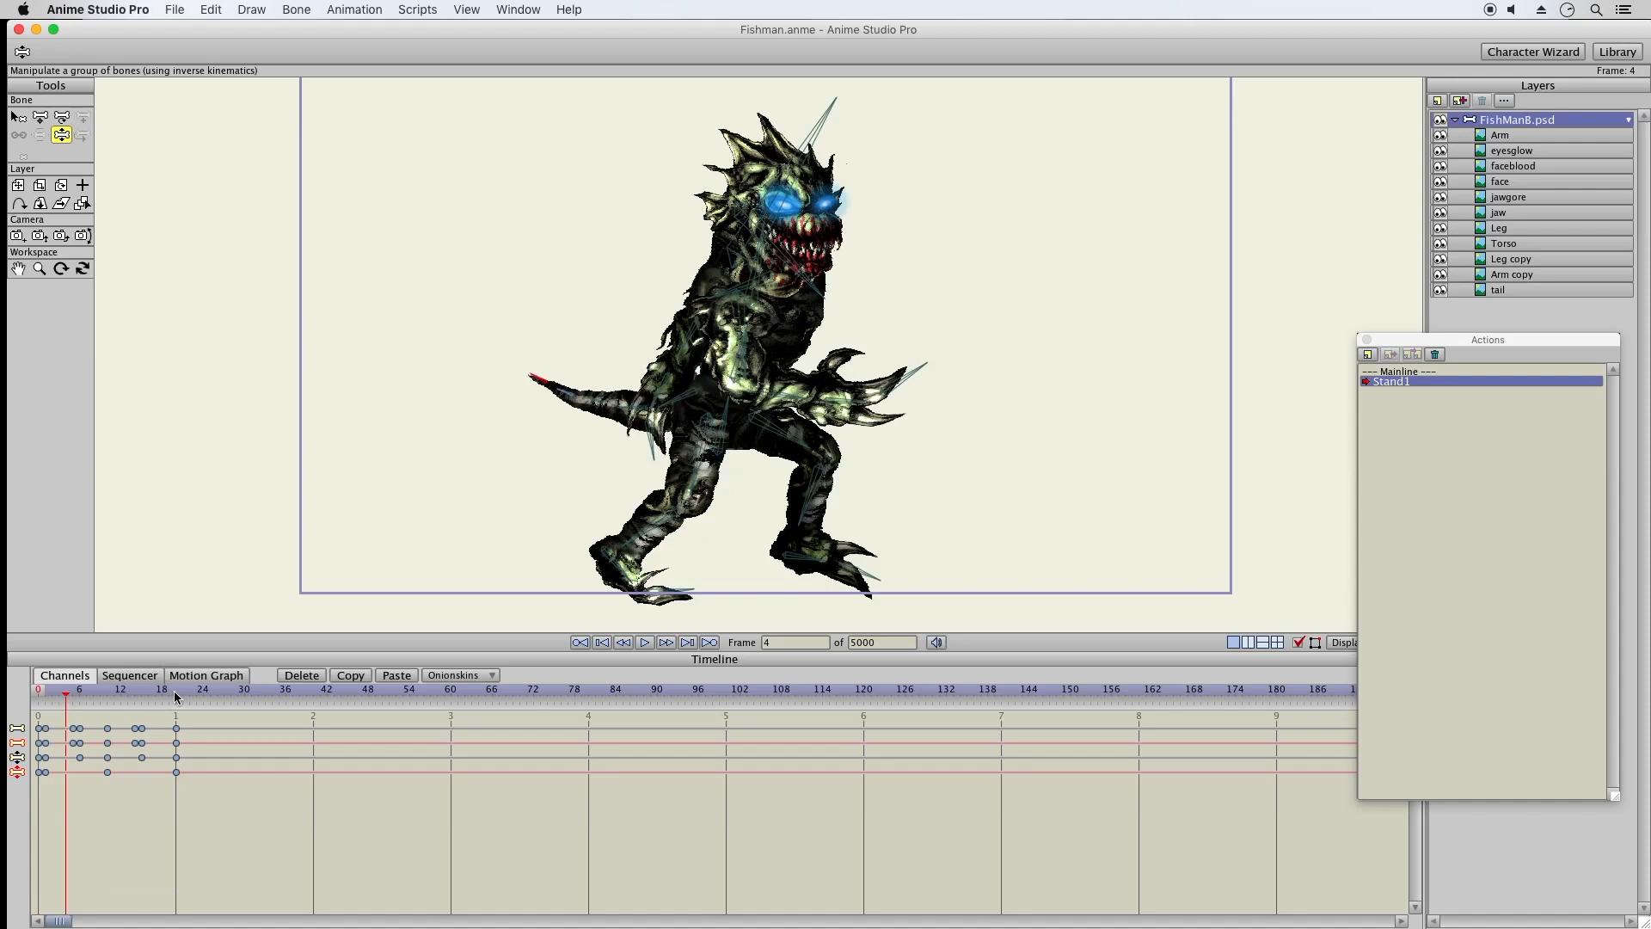
pyautogui.click(44, 696)
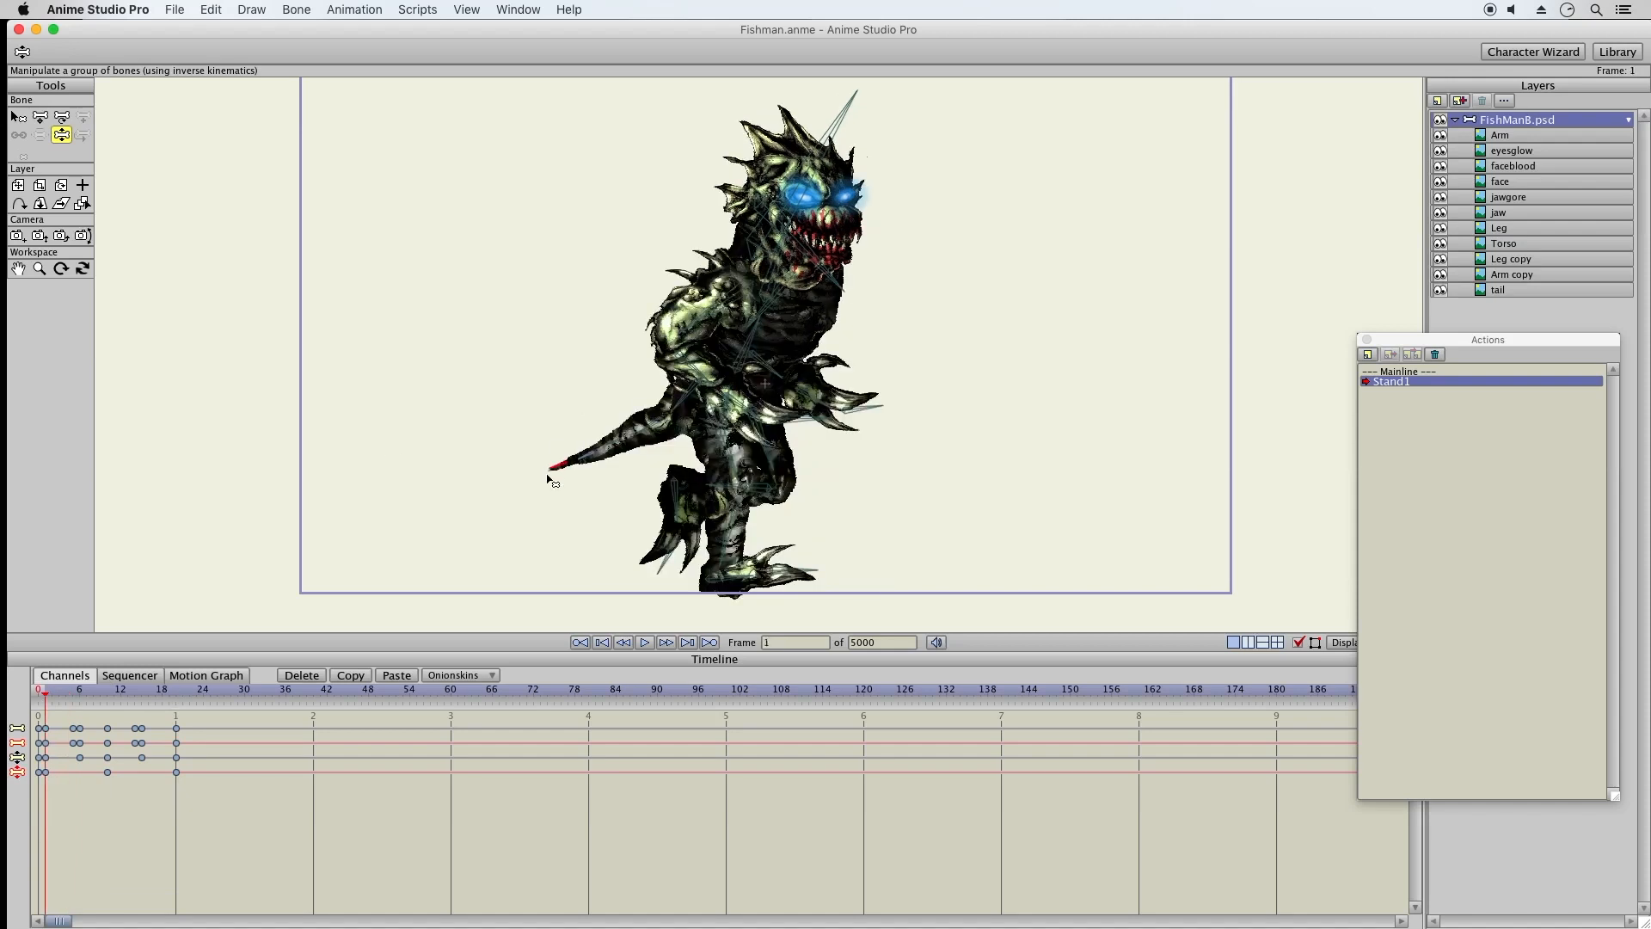
pyautogui.moveTo(546, 482); pyautogui.dragTo(541, 496)
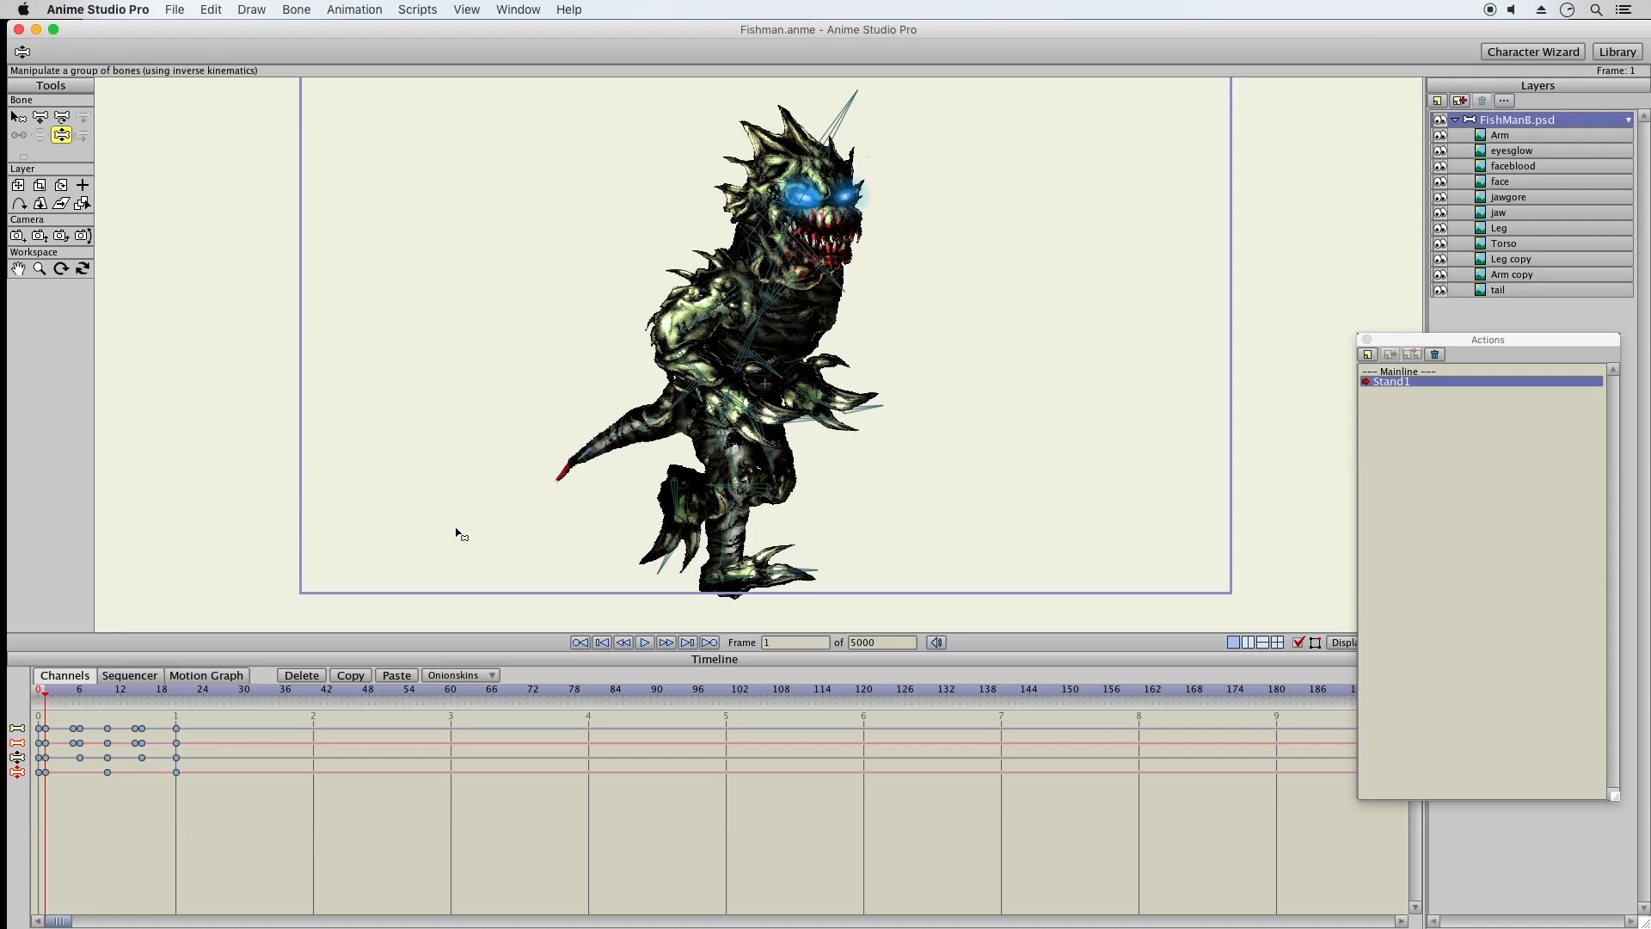
pyautogui.moveTo(174, 699)
pyautogui.mouseDown()
pyautogui.moveTo(132, 688)
pyautogui.moveTo(177, 695)
pyautogui.mouseUp()
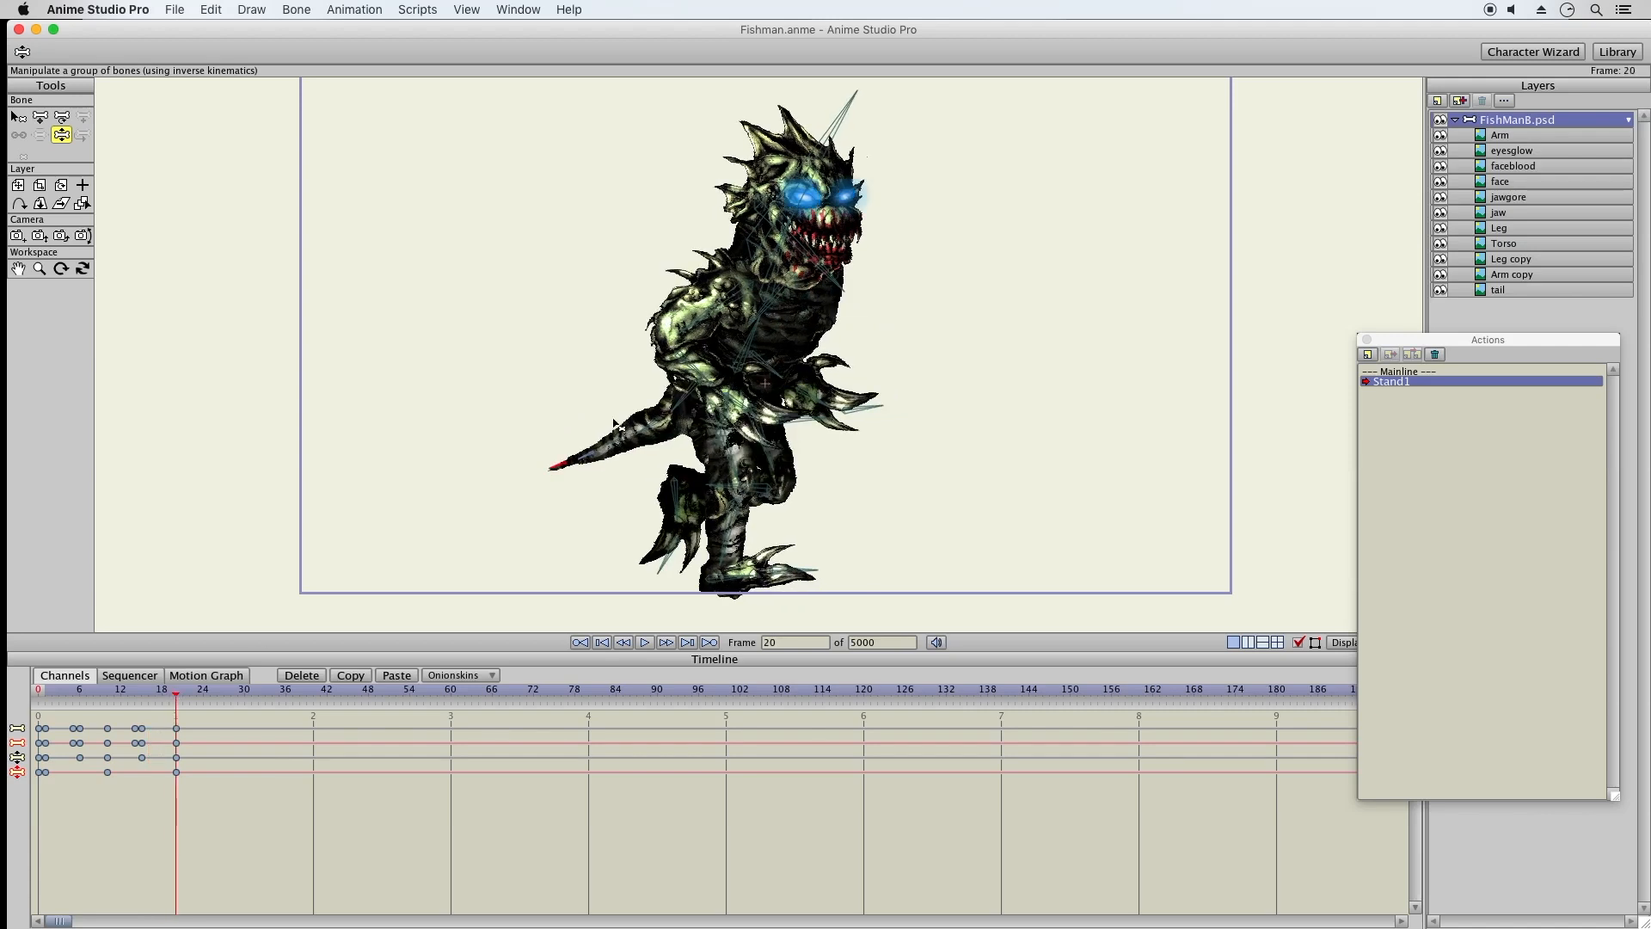
pyautogui.moveTo(582, 467)
pyautogui.mouseDown()
pyautogui.moveTo(579, 512)
pyautogui.moveTo(589, 499)
pyautogui.mouseUp()
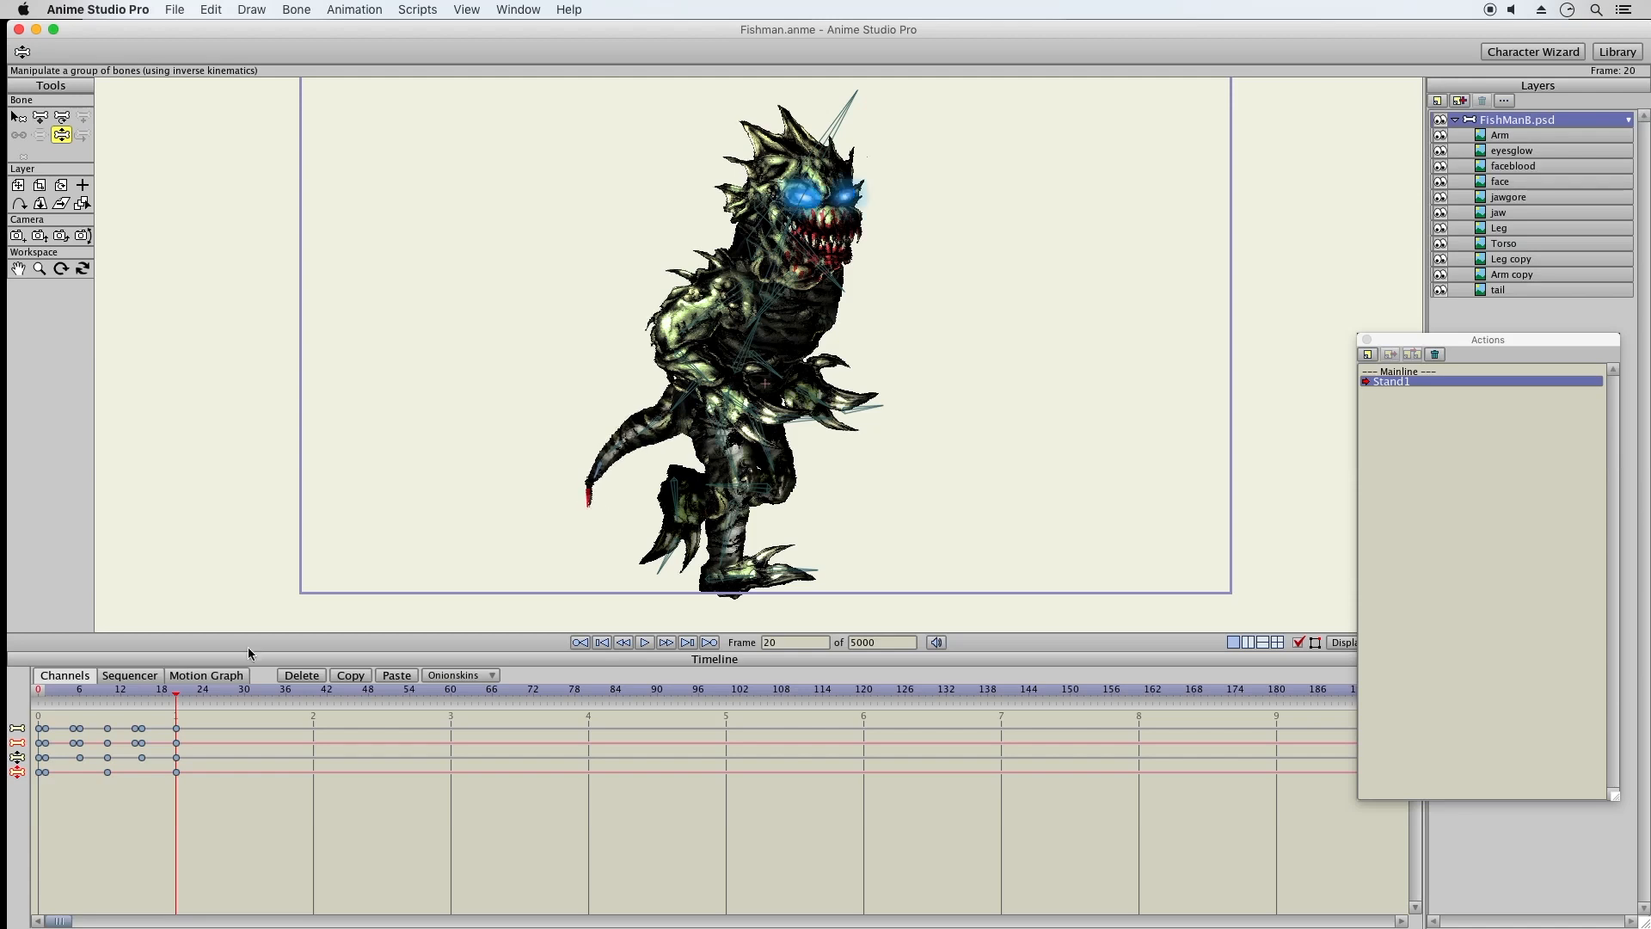
# Compare the poses at frames 1 and 18, and add keyframes at frame 18 on all the bone channels
pyautogui.click(45, 688)
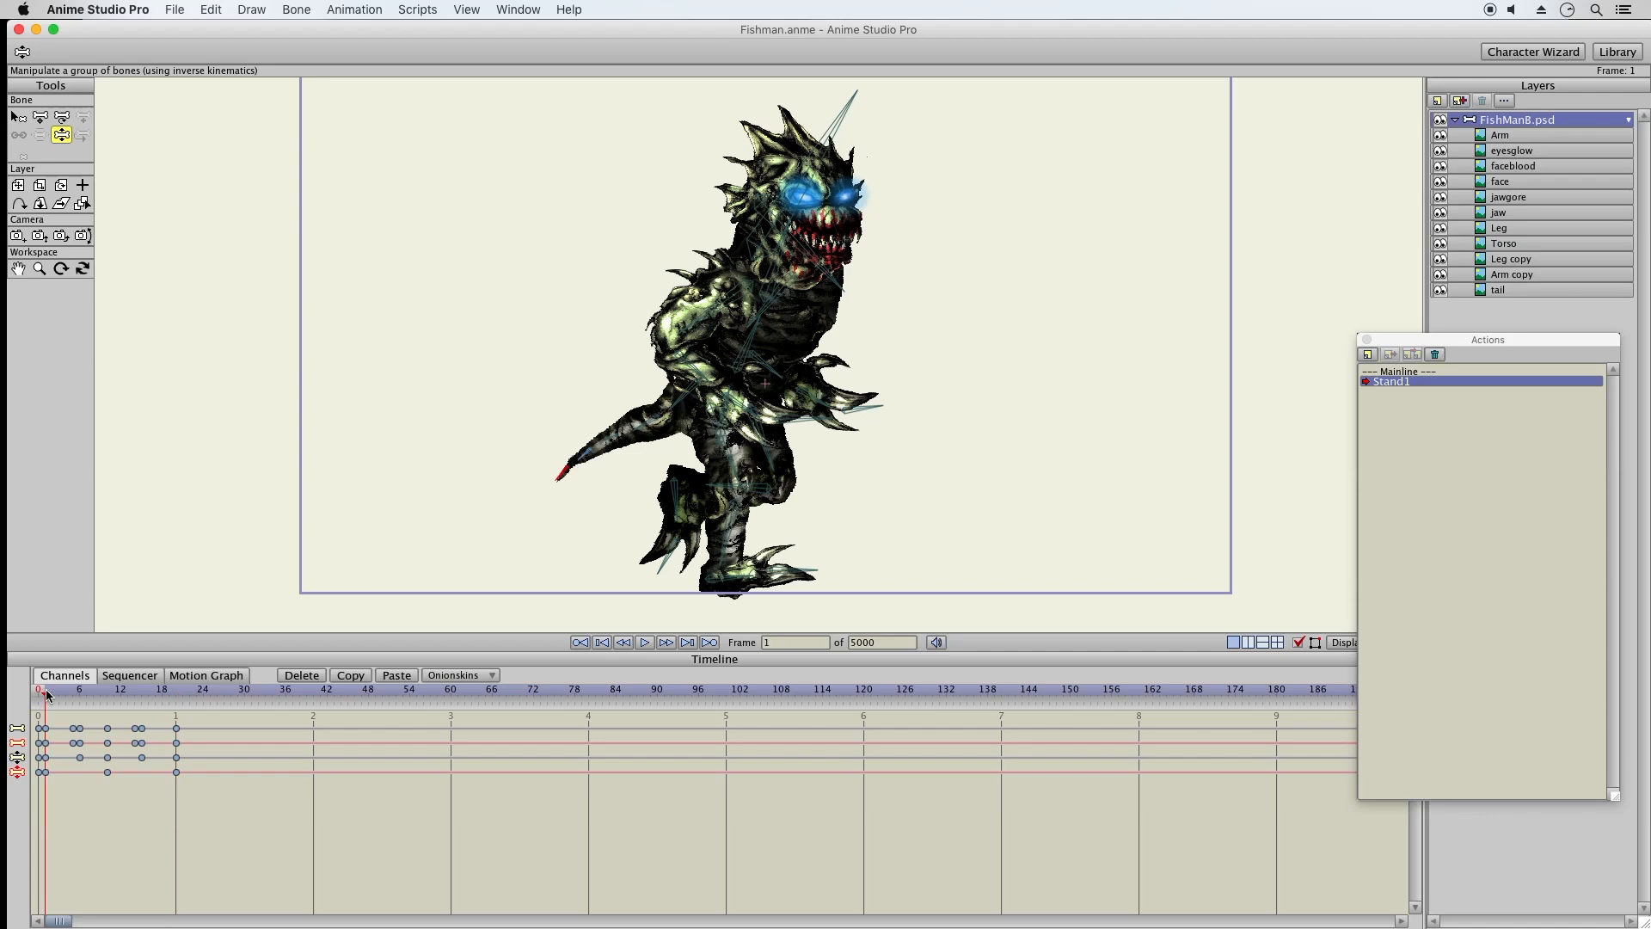
pyautogui.click(167, 690)
pyautogui.click(163, 692)
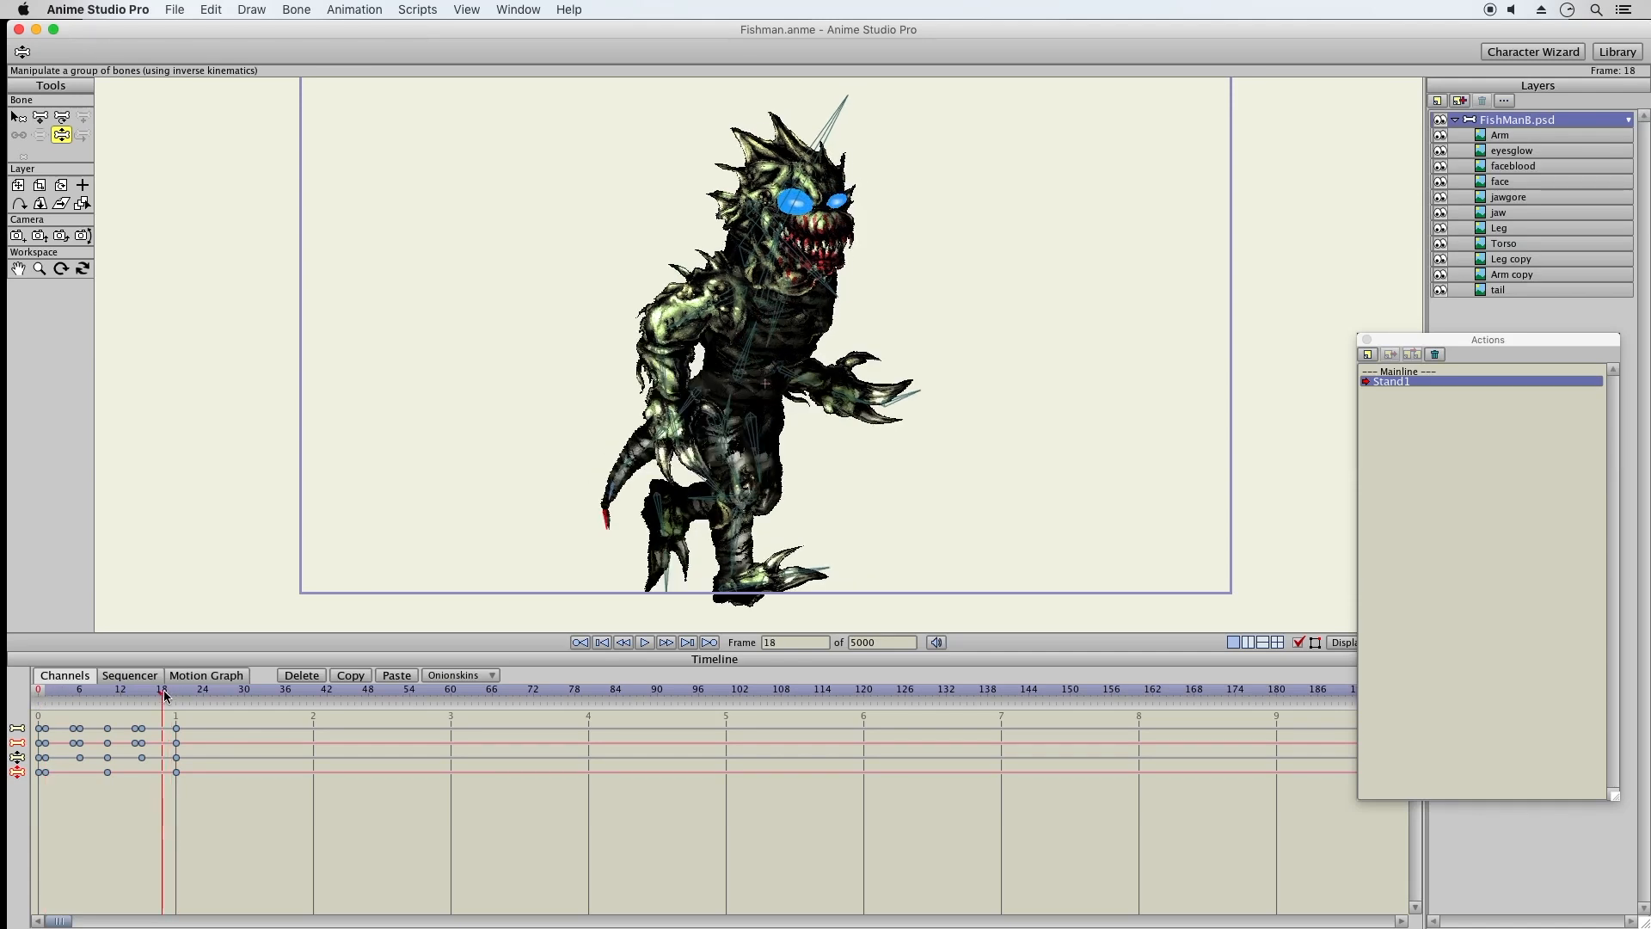
pyautogui.click(168, 695)
pyautogui.click(164, 693)
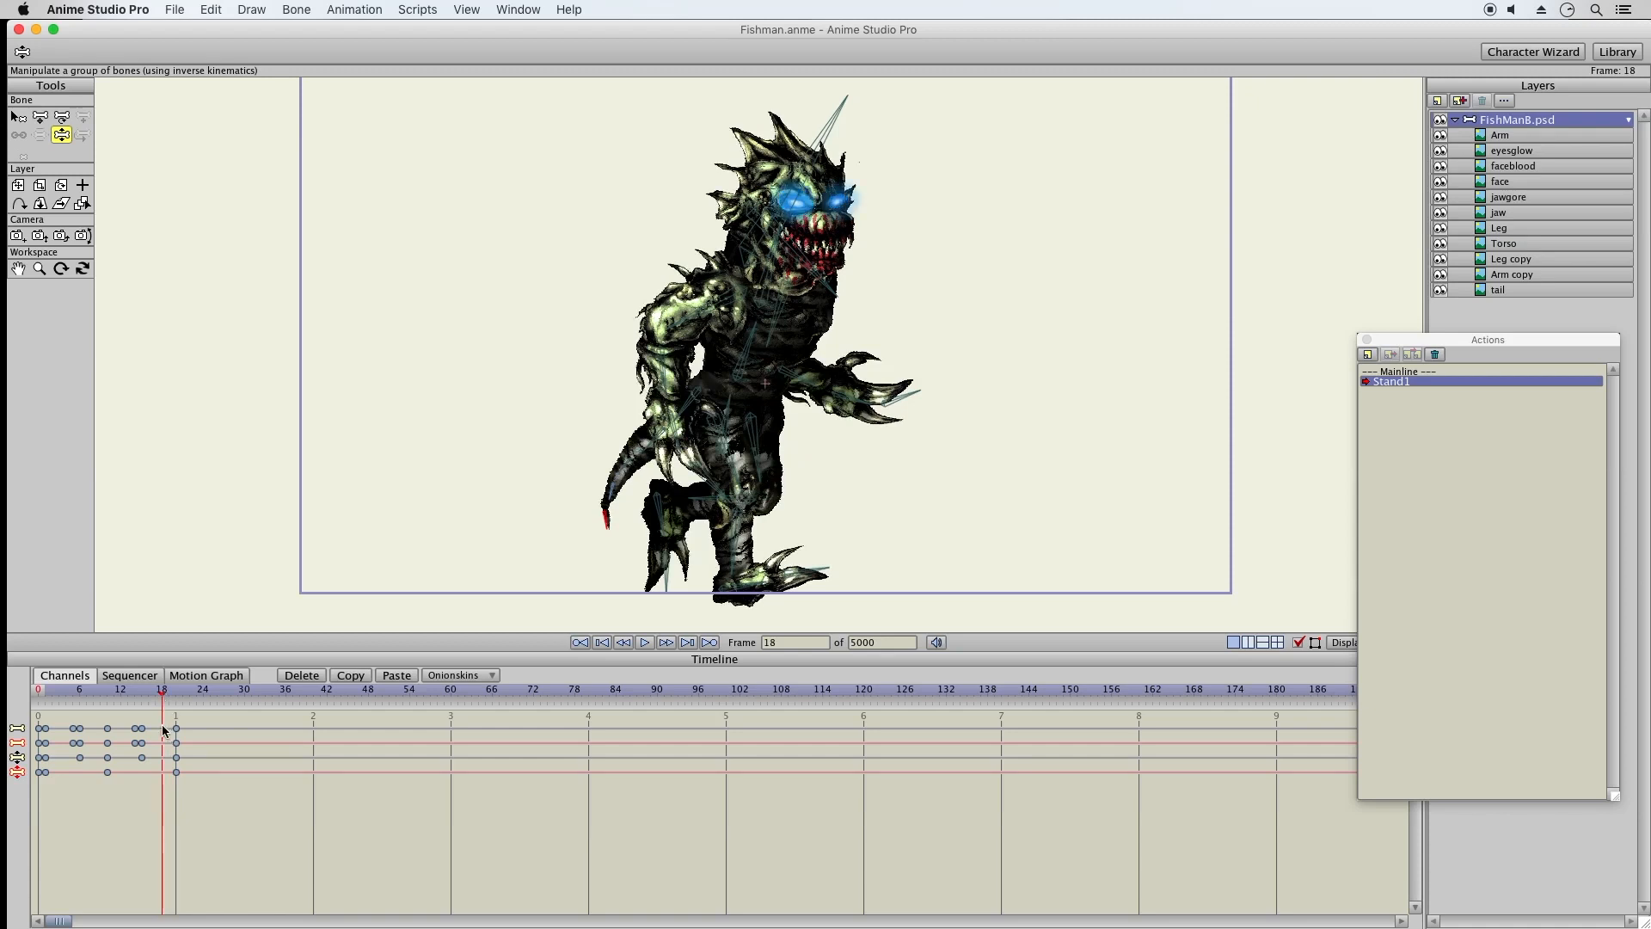
pyautogui.rightClick(162, 731)
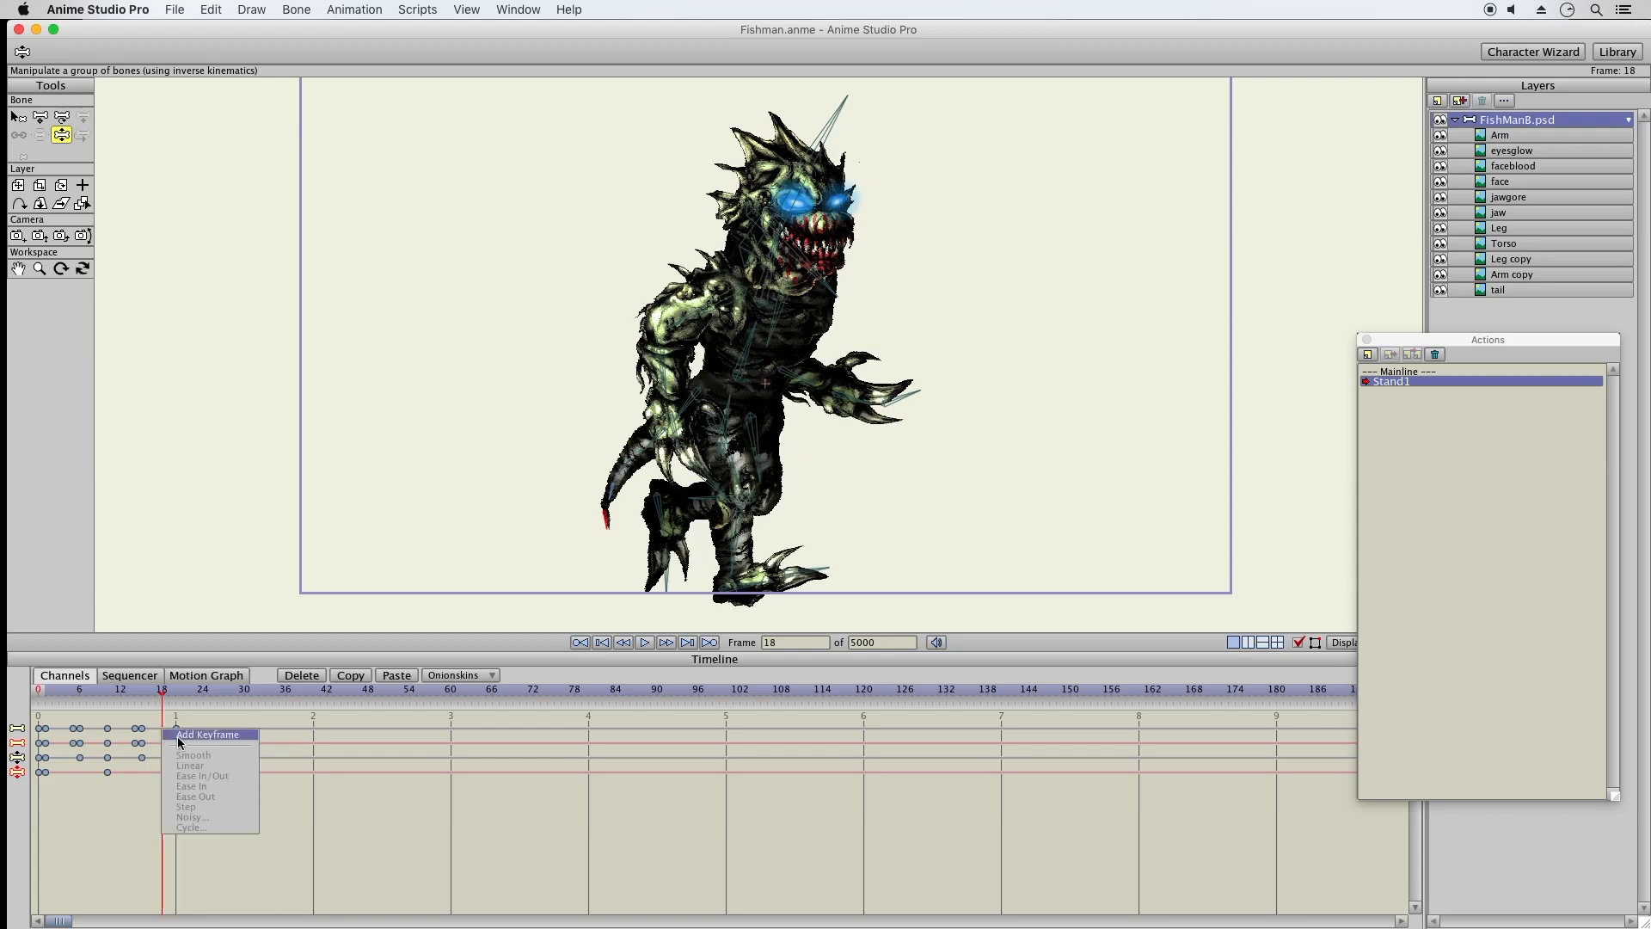
pyautogui.click(177, 735)
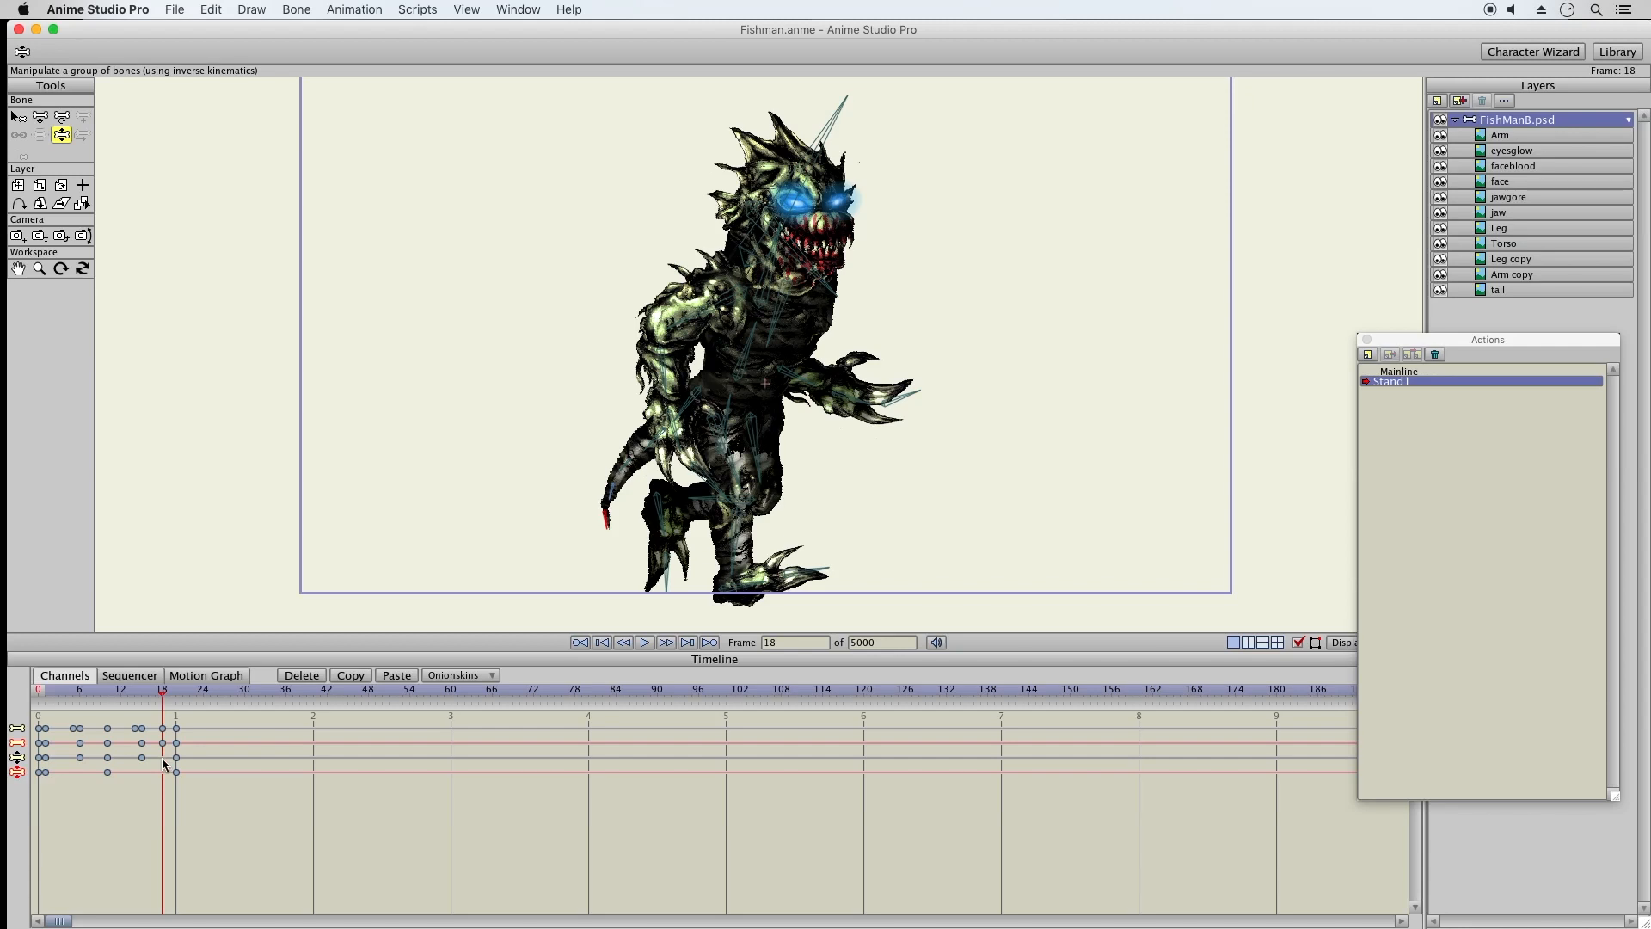
pyautogui.rightClick(162, 756)
pyautogui.click(178, 766)
# Delete the keyframes at frame 20 and move the frame 18 keyframes to frame 20 in their place
pyautogui.click(40, 117)
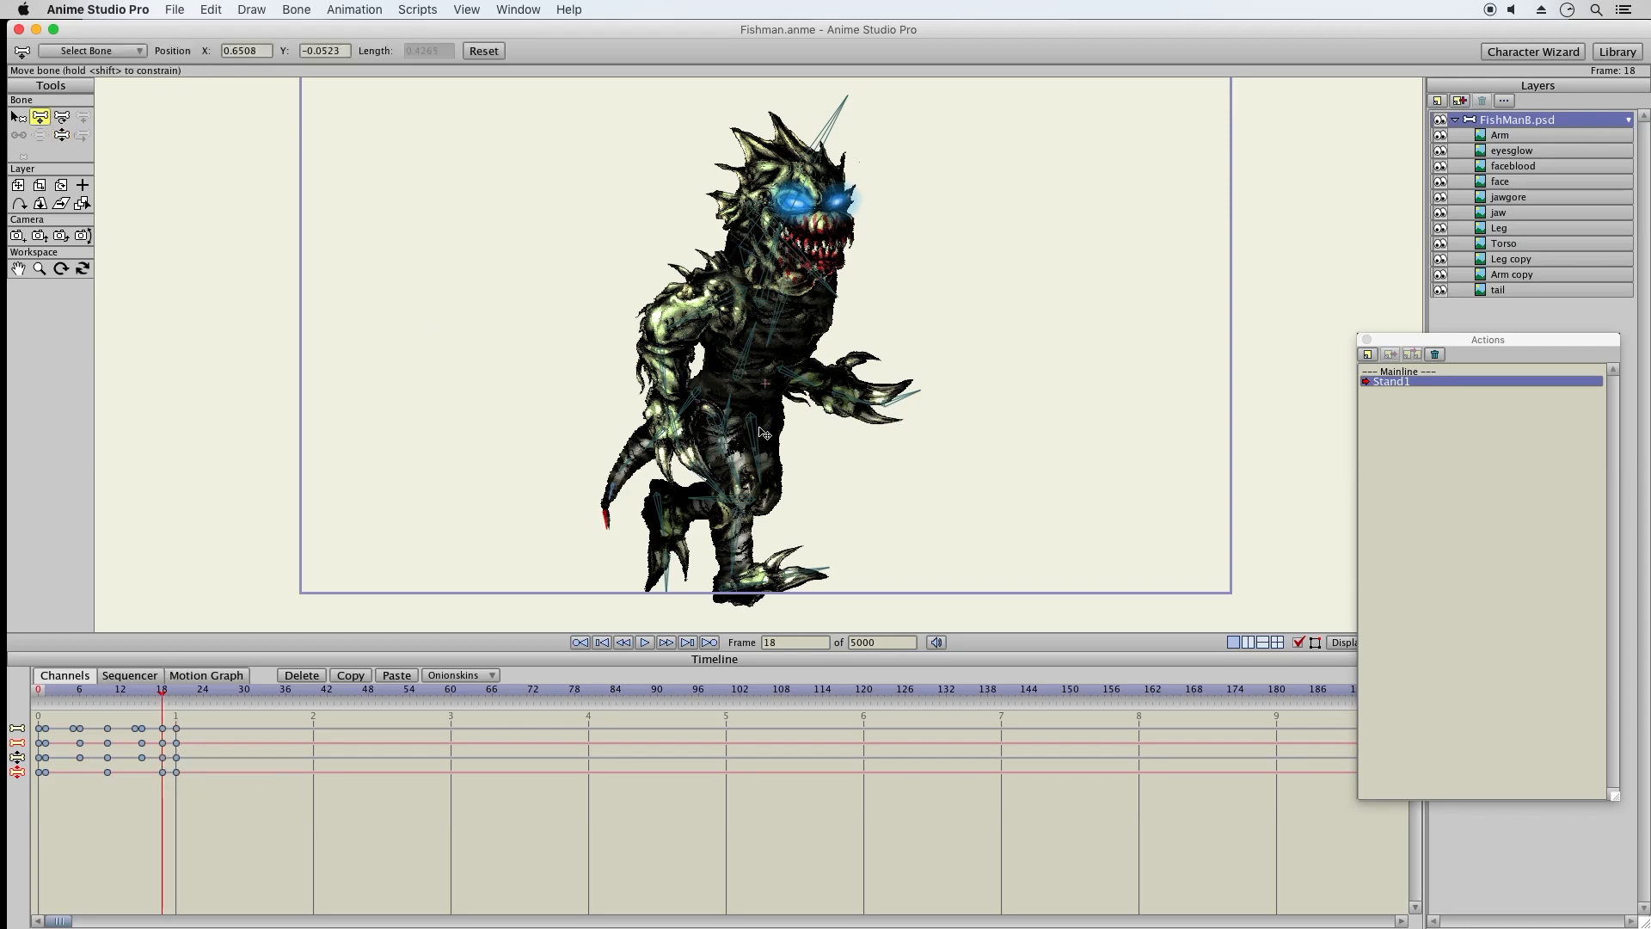
pyautogui.click(729, 413)
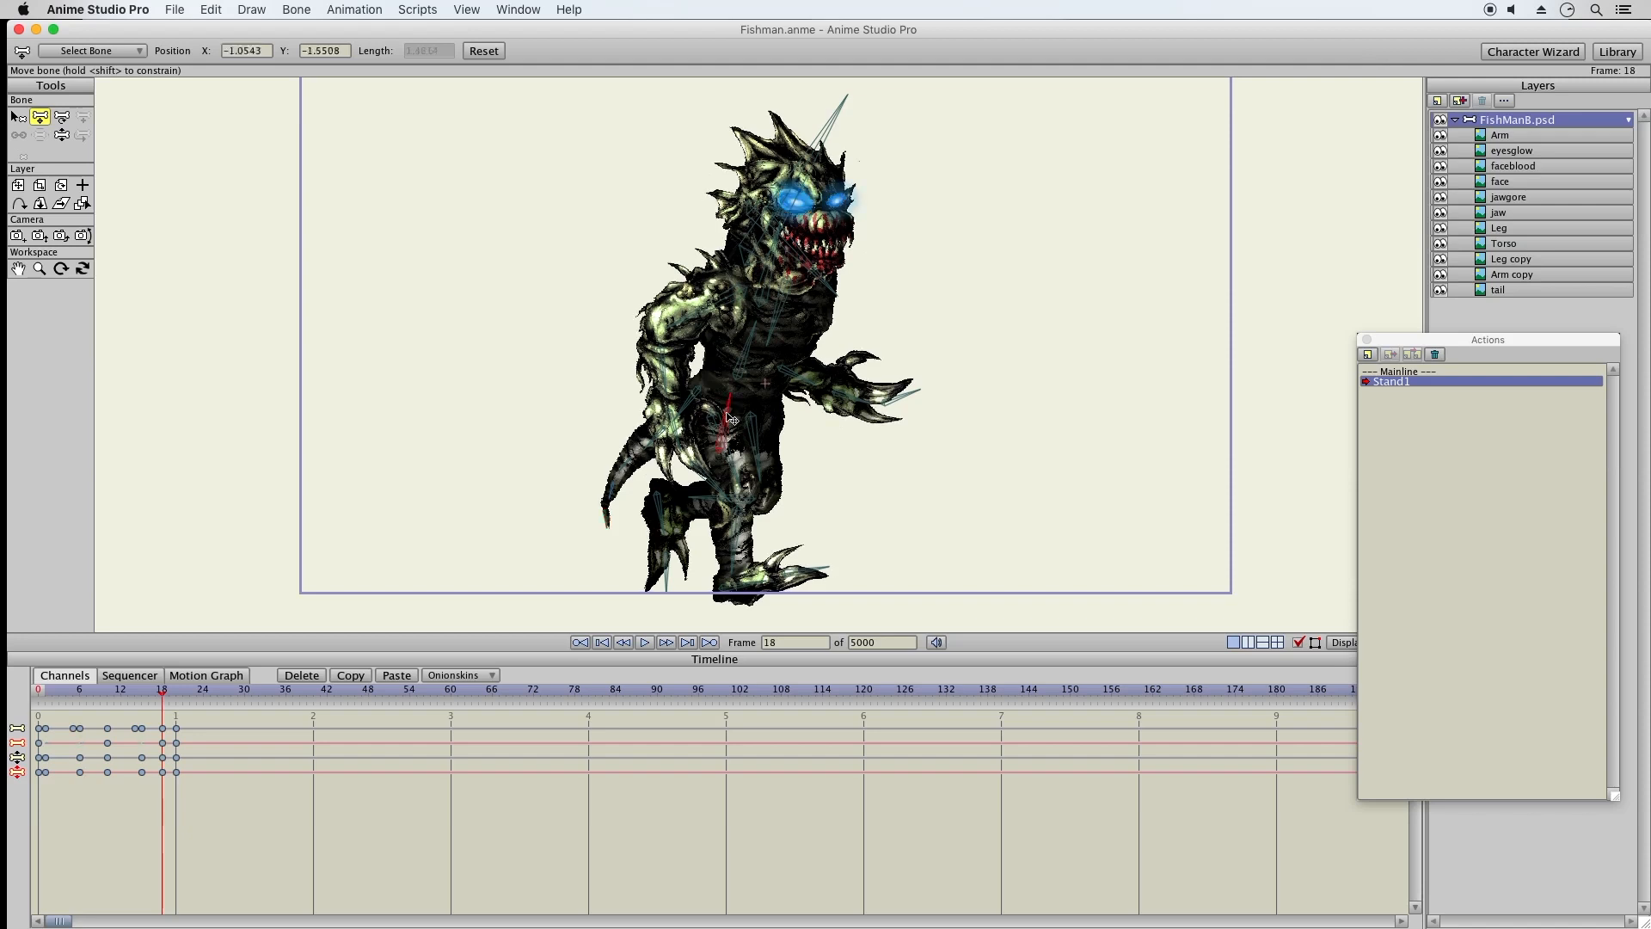
pyautogui.moveTo(173, 782); pyautogui.dragTo(174, 782)
pyautogui.click(301, 675)
pyautogui.click(48, 697)
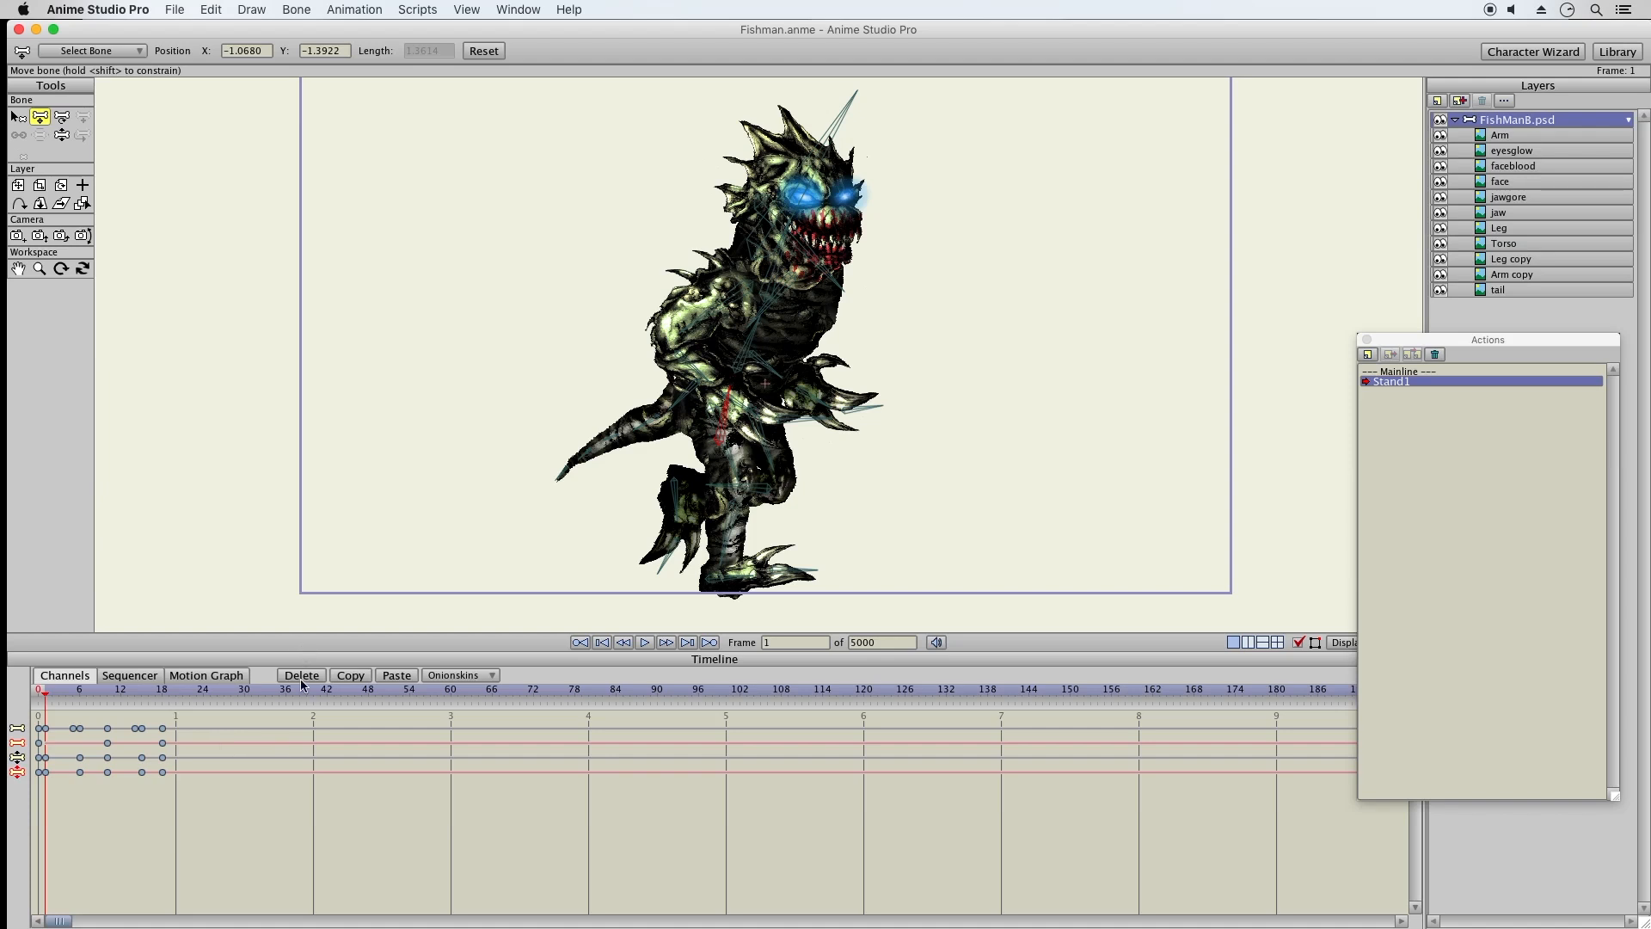
pyautogui.moveTo(46, 695); pyautogui.dragTo(47, 694)
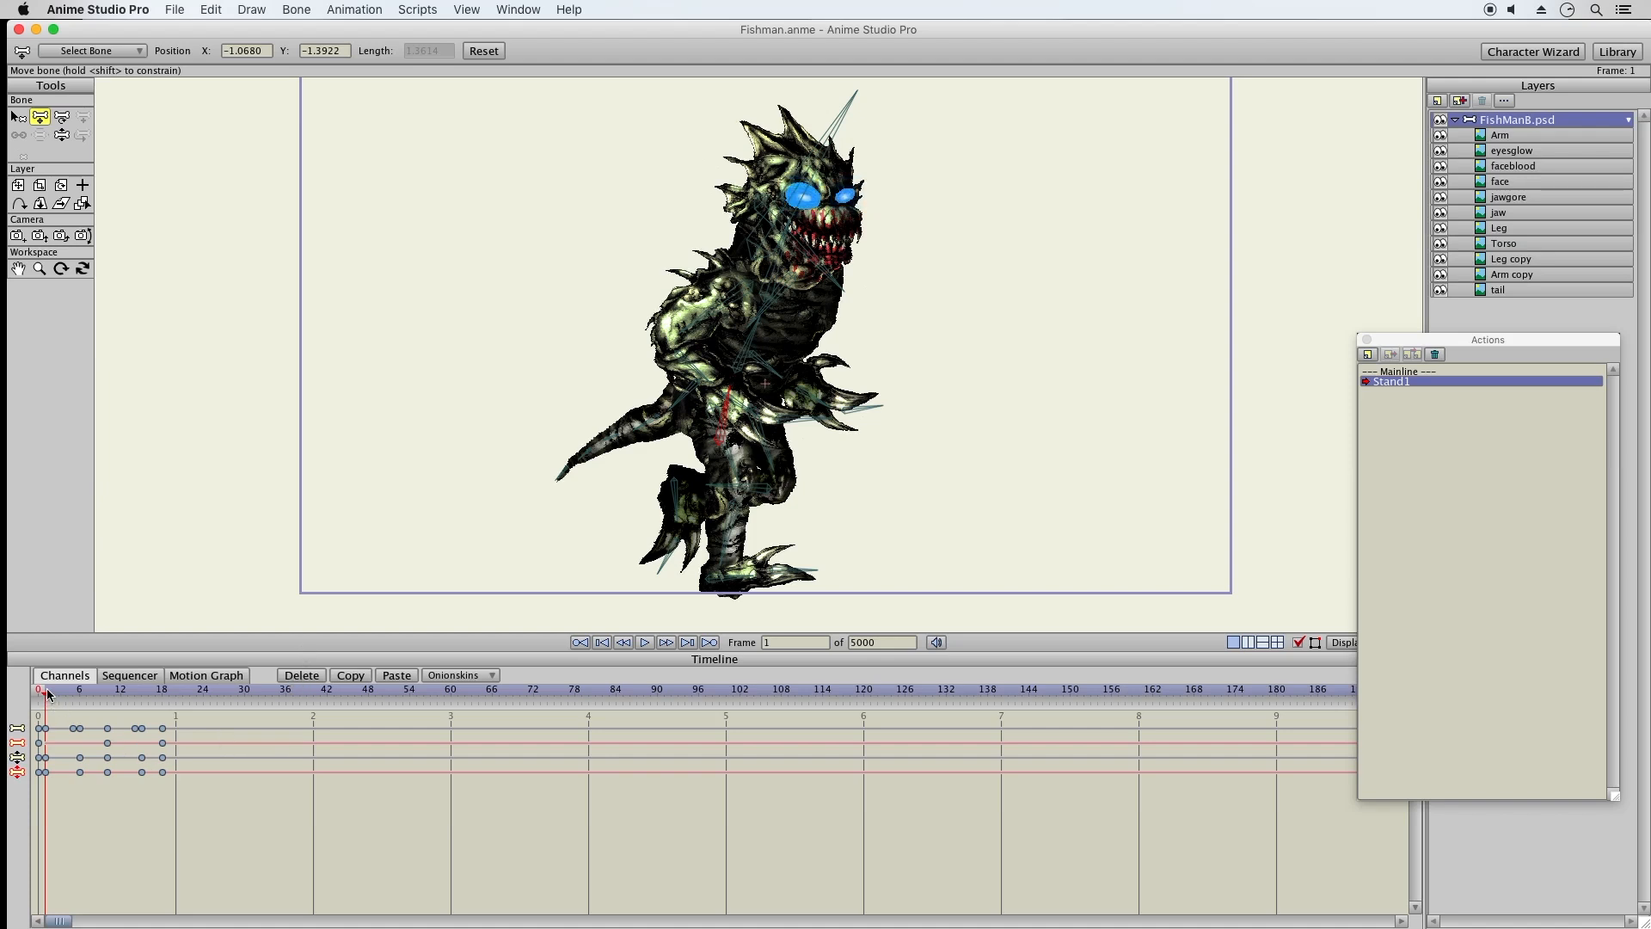
pyautogui.moveTo(47, 694); pyautogui.dragTo(177, 773)
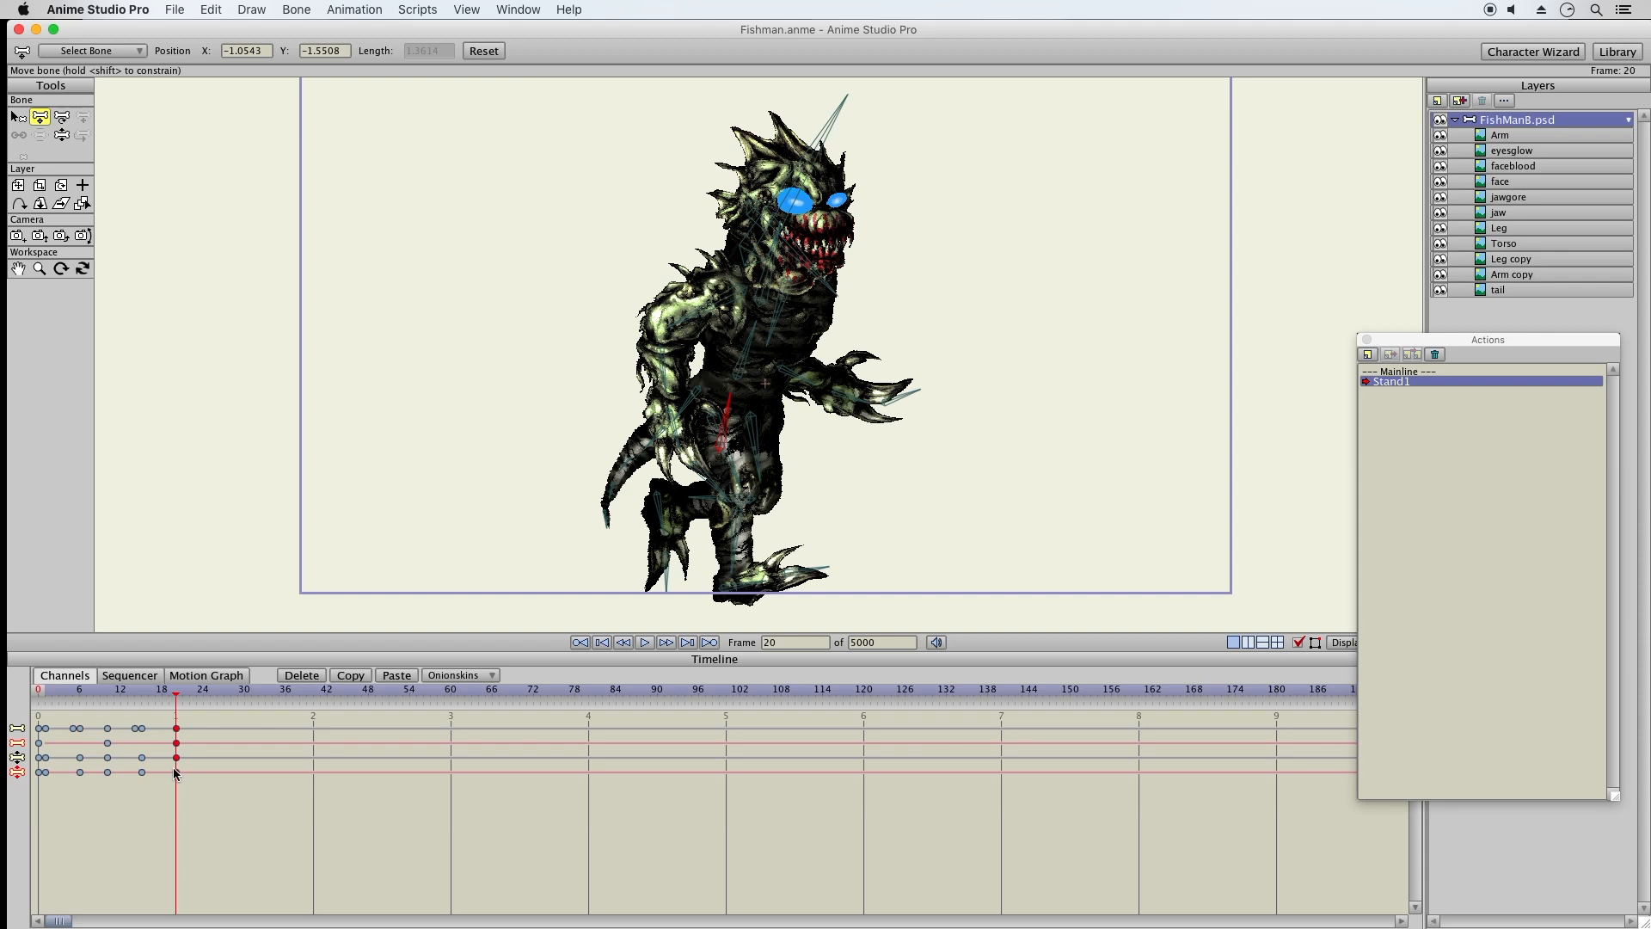
pyautogui.click(198, 721)
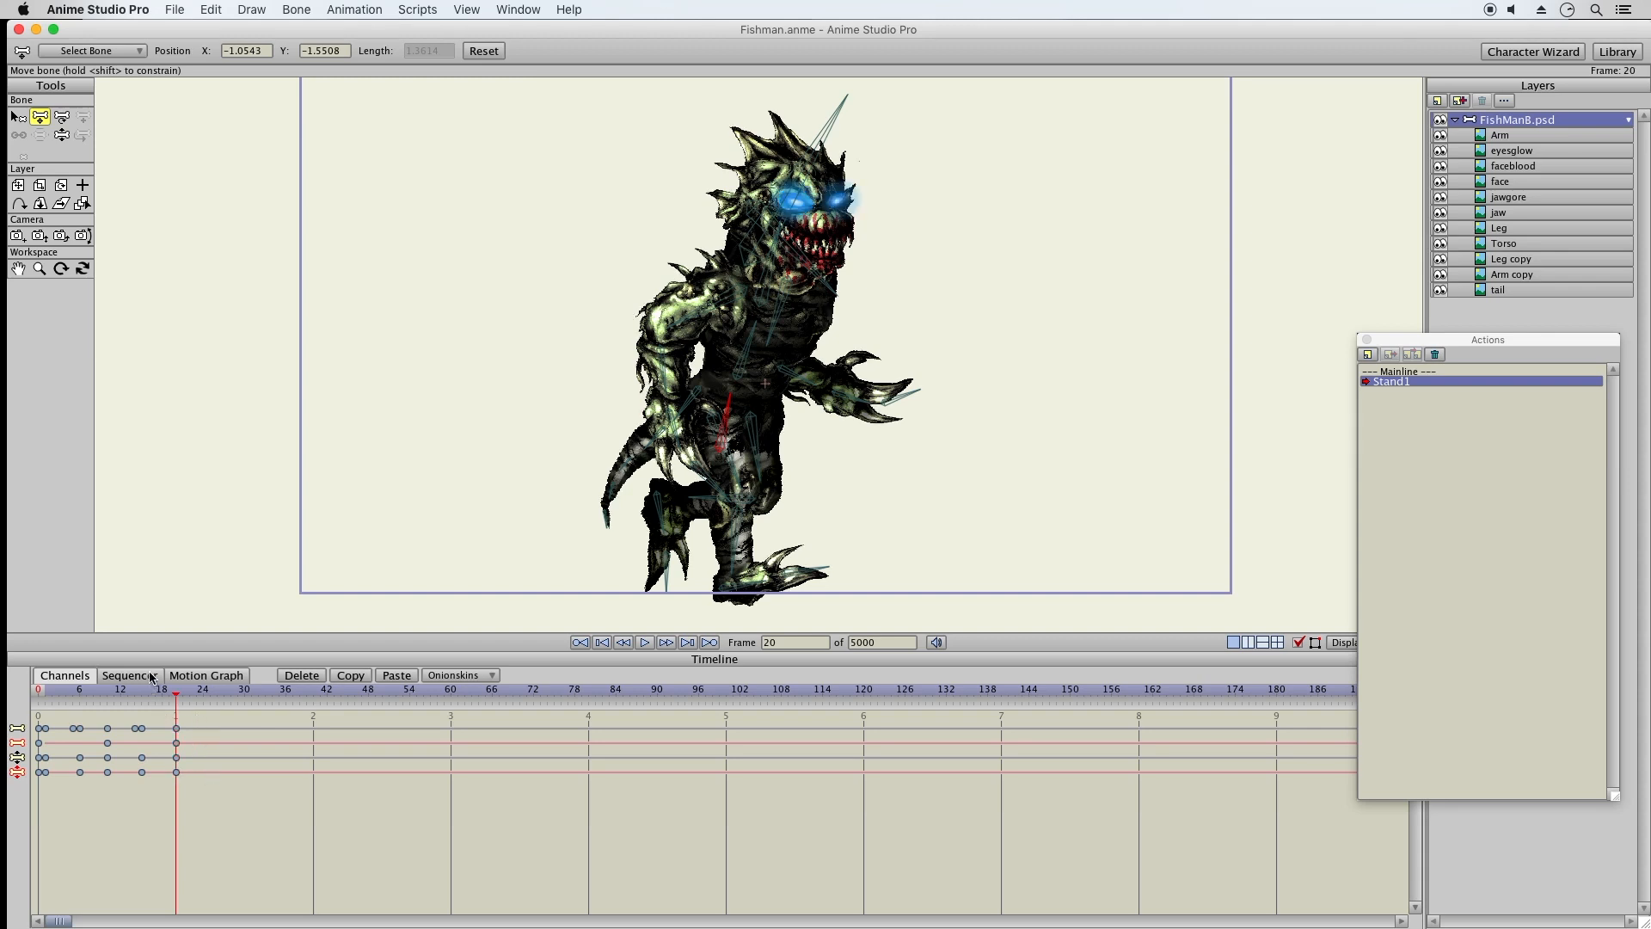
# Play back the Stand1 animation to check how the loop moves
pyautogui.click(646, 646)
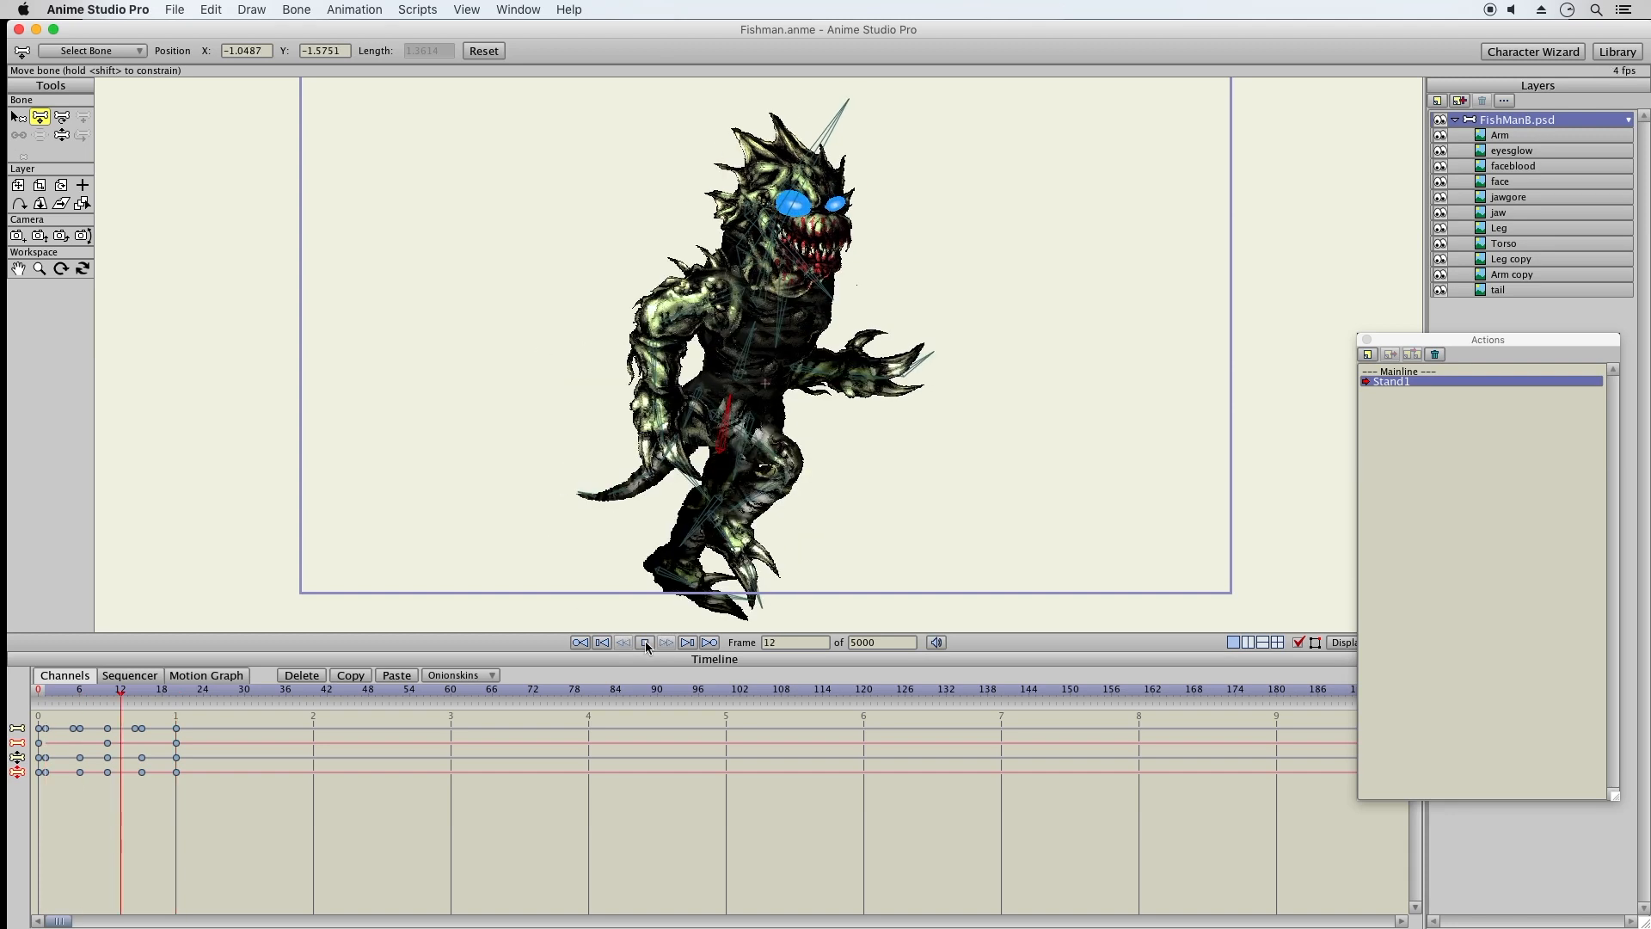
pyautogui.click(647, 641)
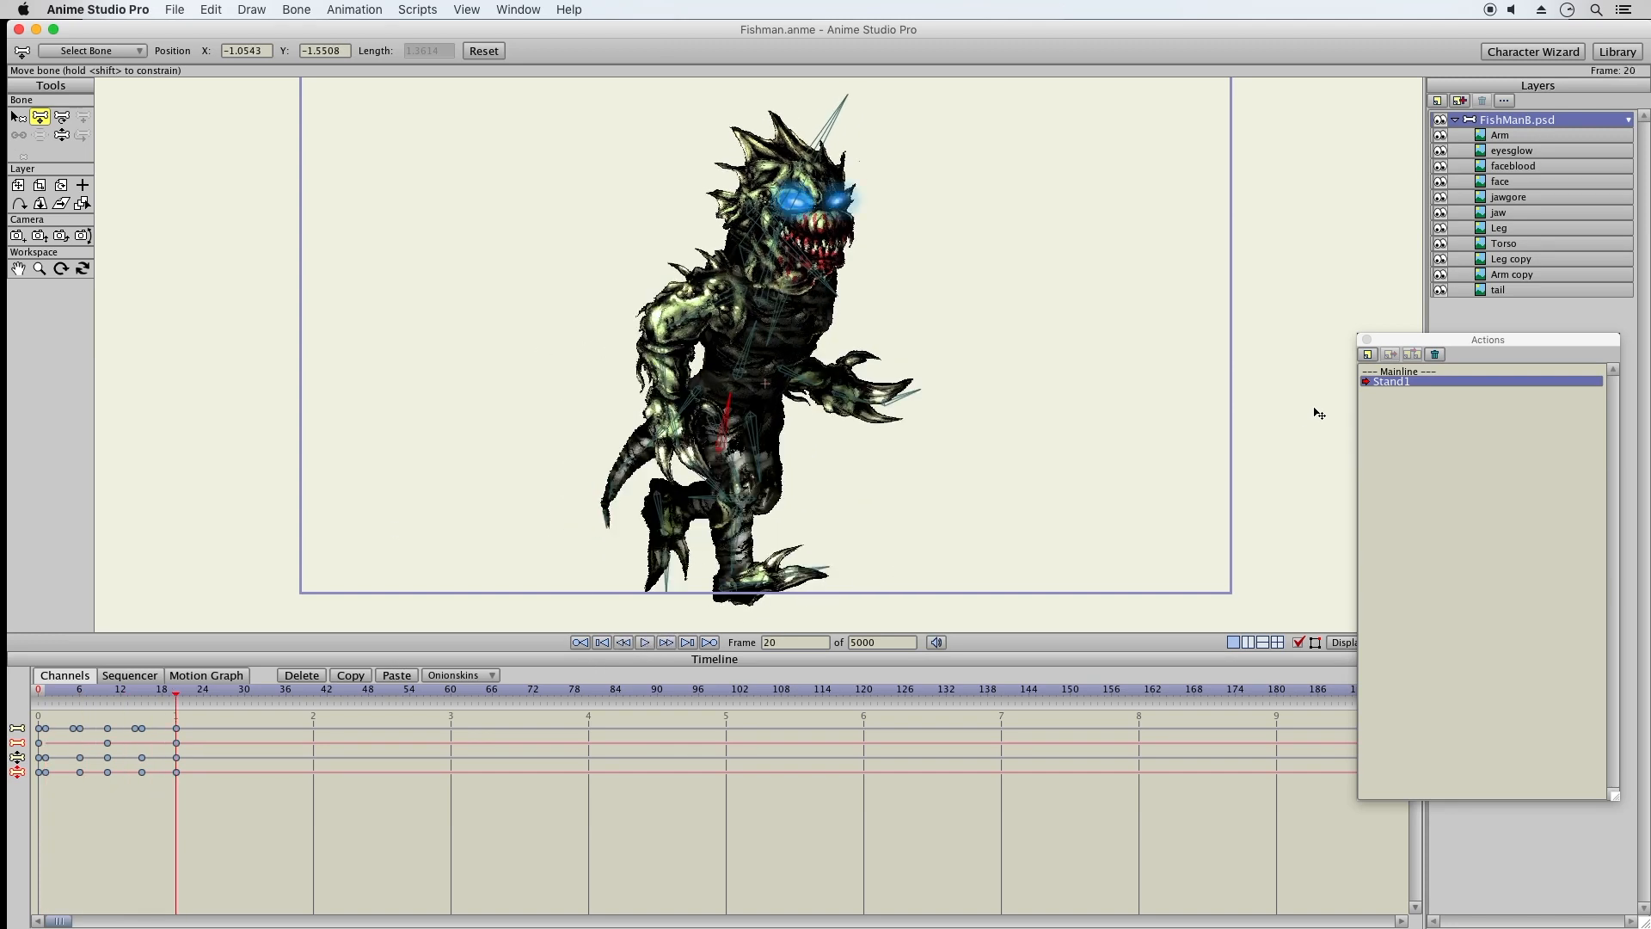
# Create a new action named Walk1
pyautogui.click(1369, 355)
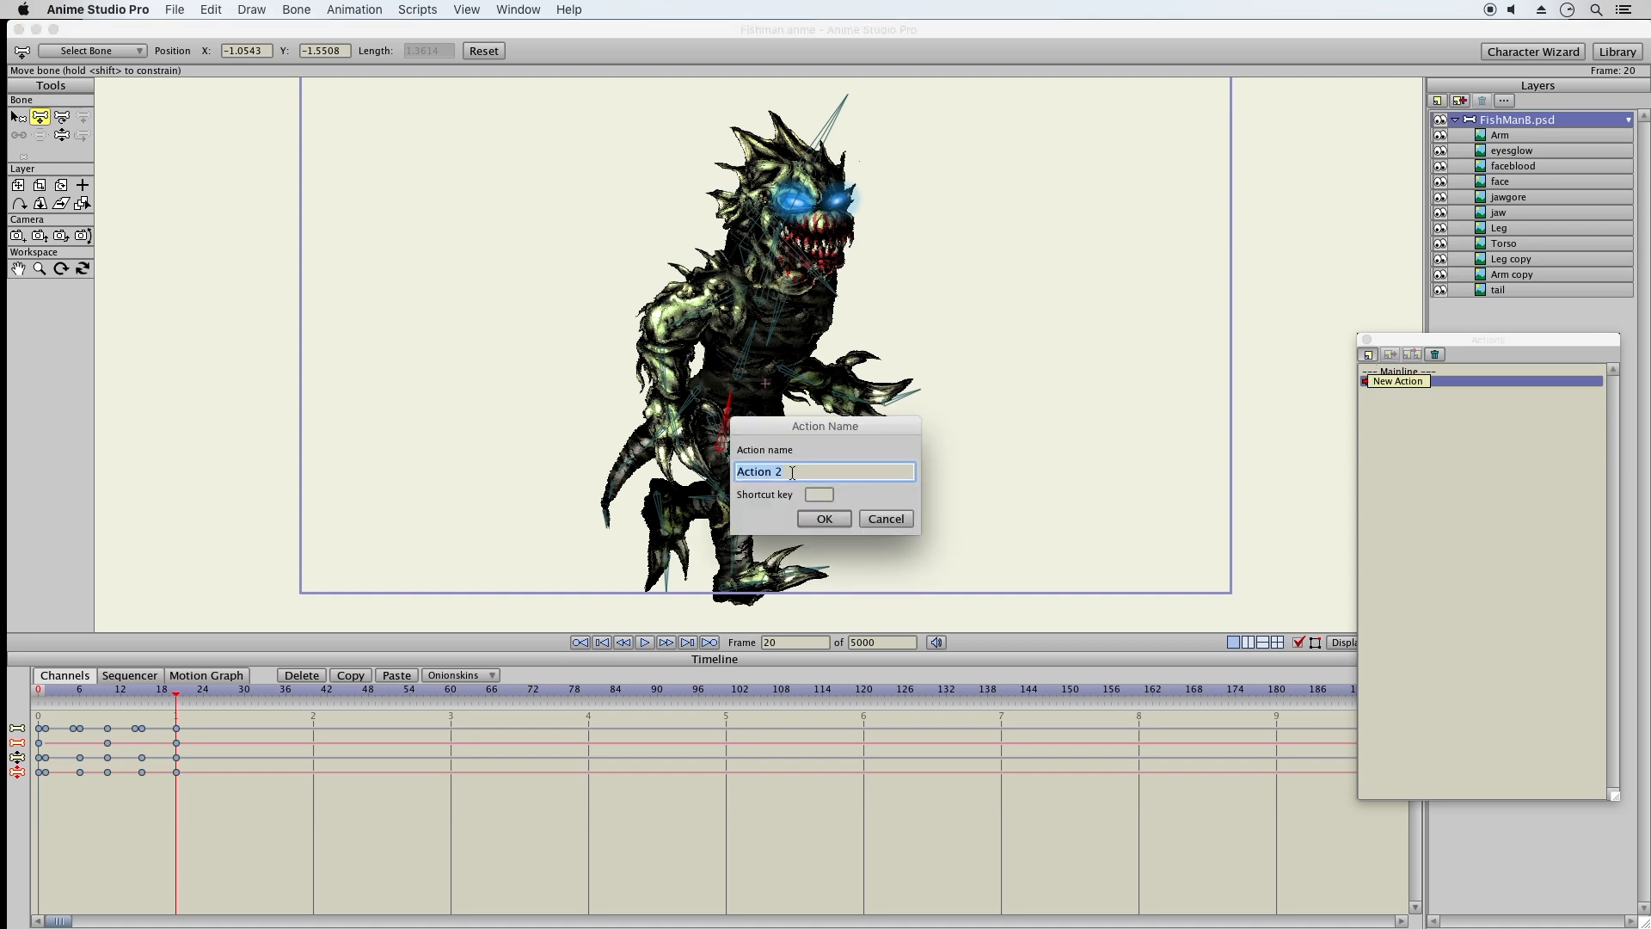
pyautogui.write('St')
pyautogui.press('BackSpace')
pyautogui.press('BackSpace')
pyautogui.write('Walk1')
pyautogui.press('Return')
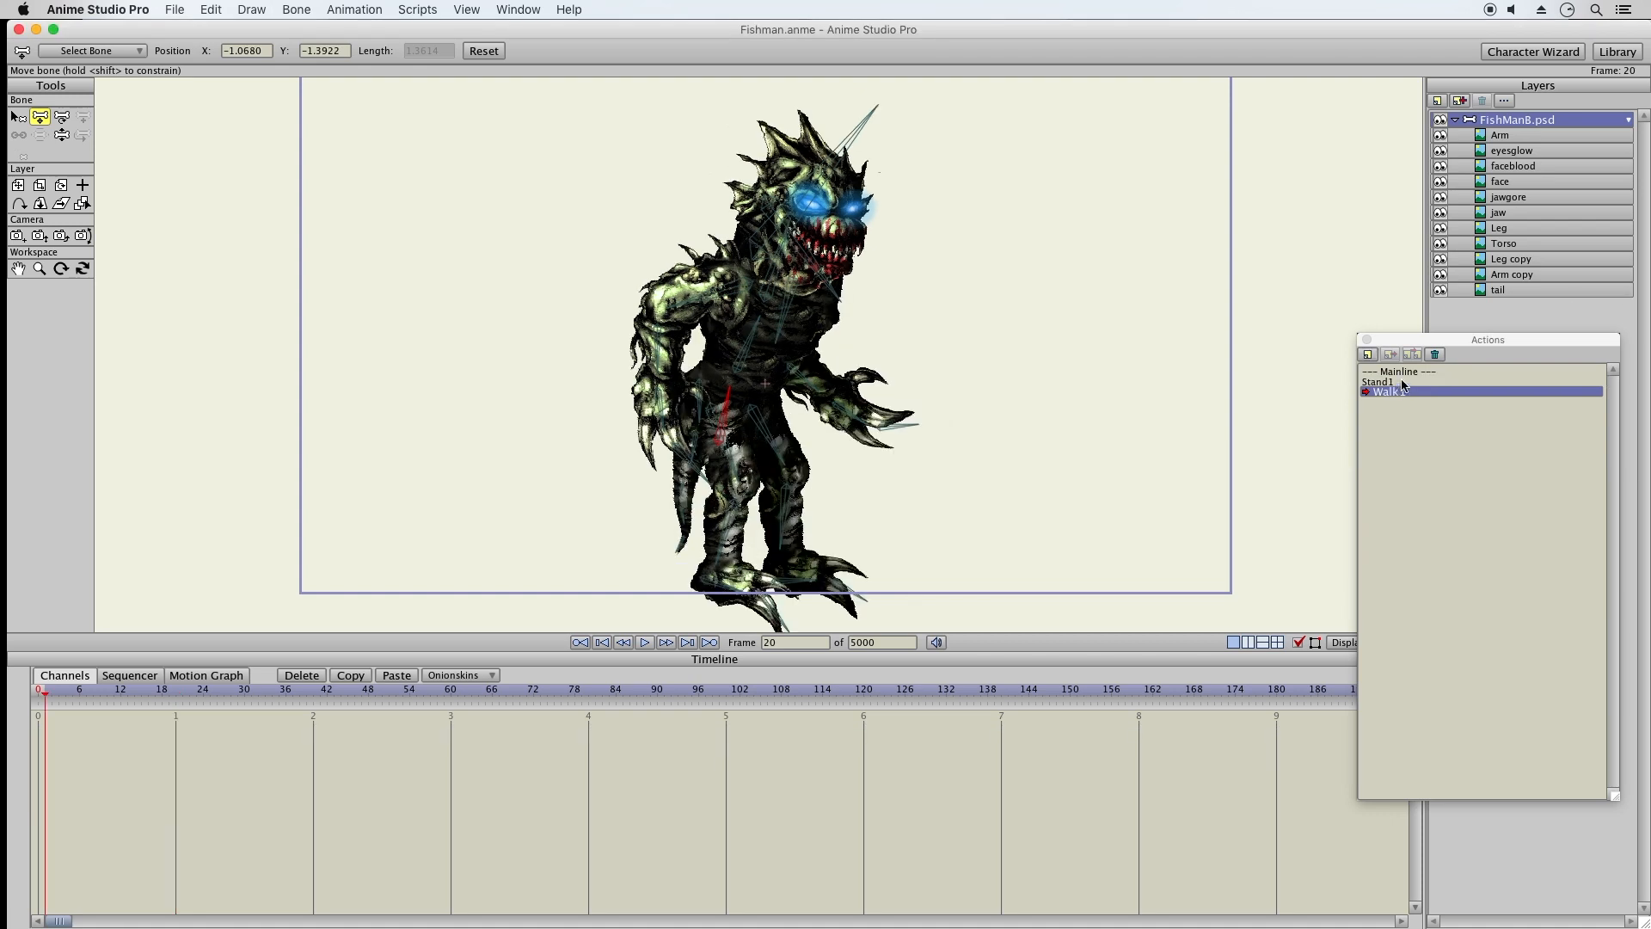
# Insert a copy of the Stand1 action into Walk1, and make Stand1 the active action again
pyautogui.click(1400, 383)
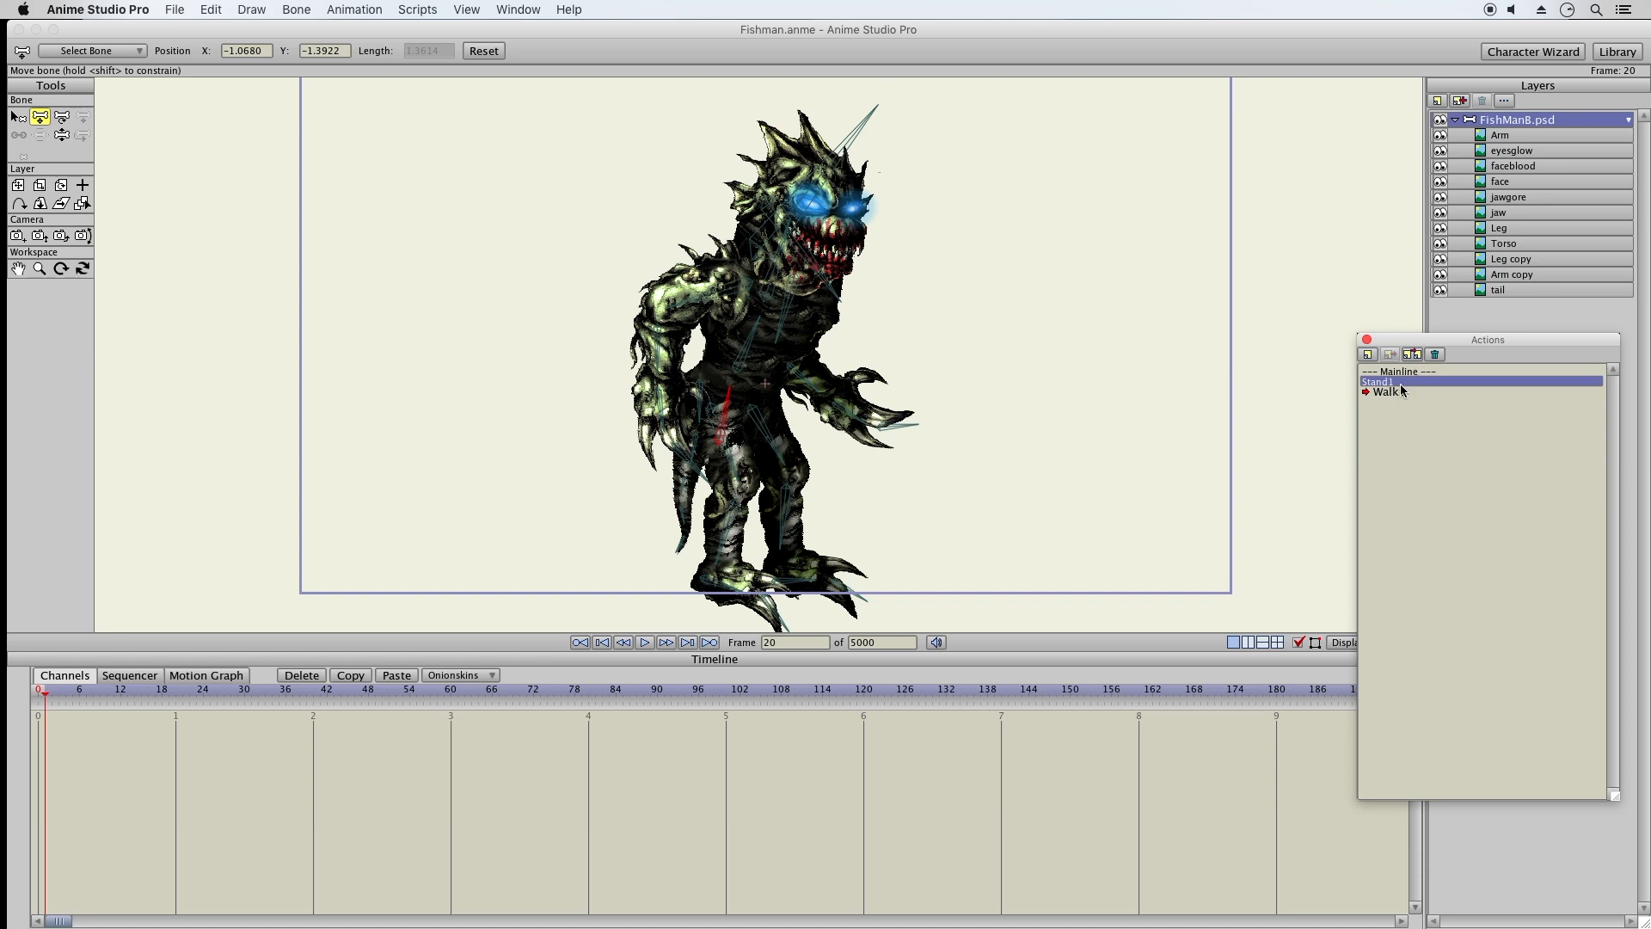
pyautogui.doubleClick(1396, 392)
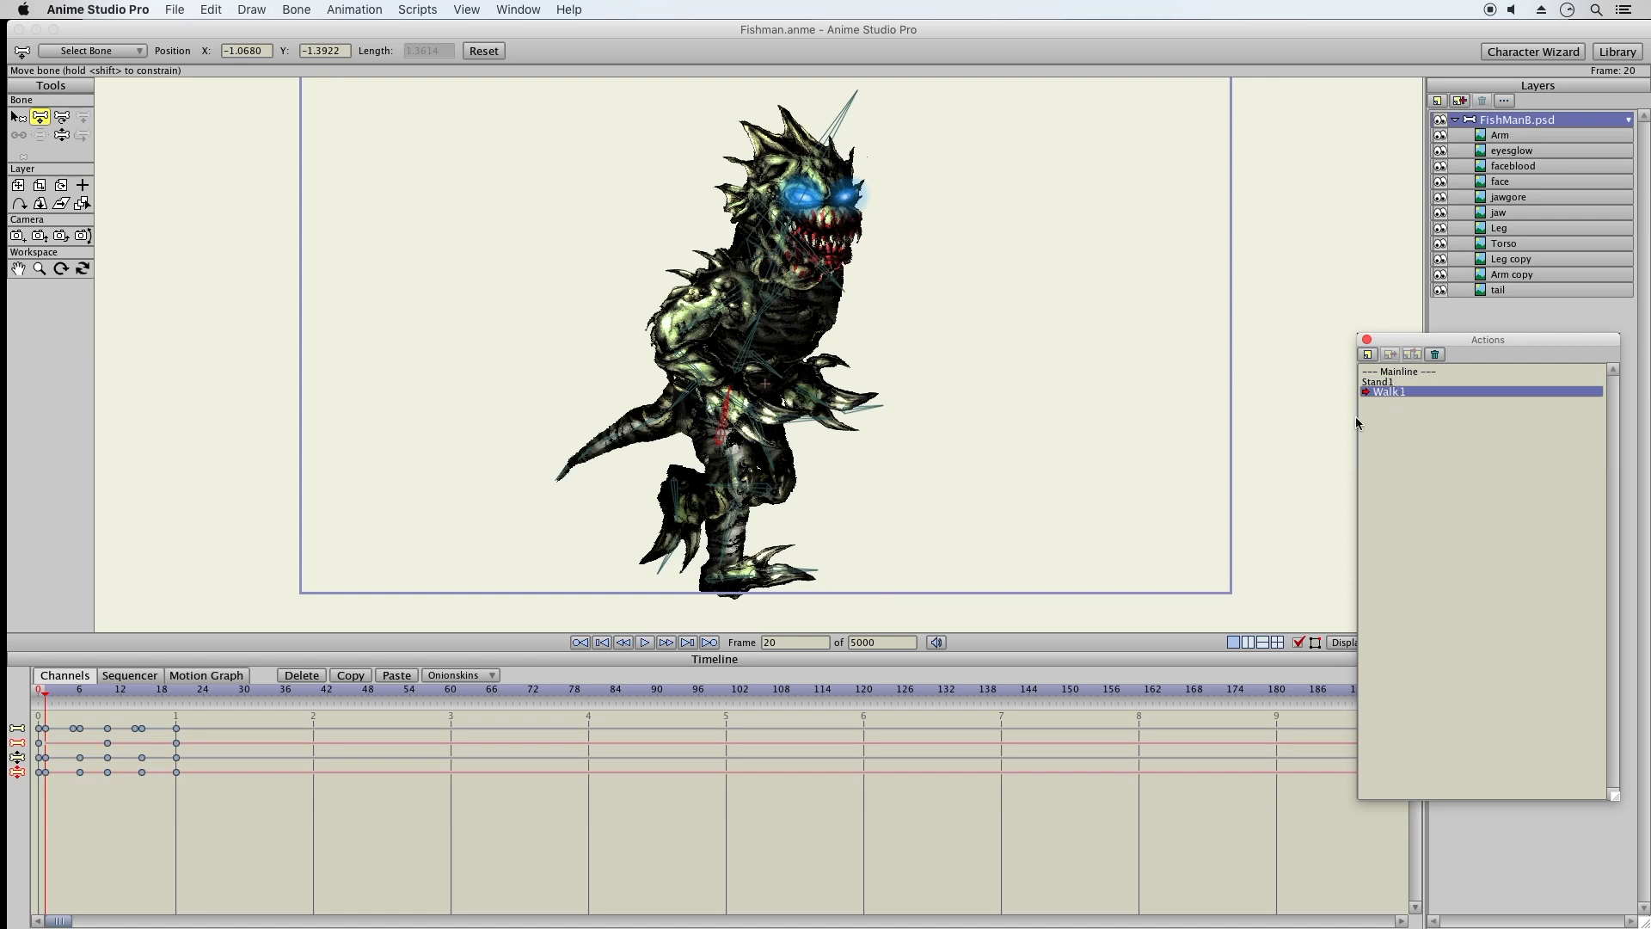
pyautogui.click(1396, 384)
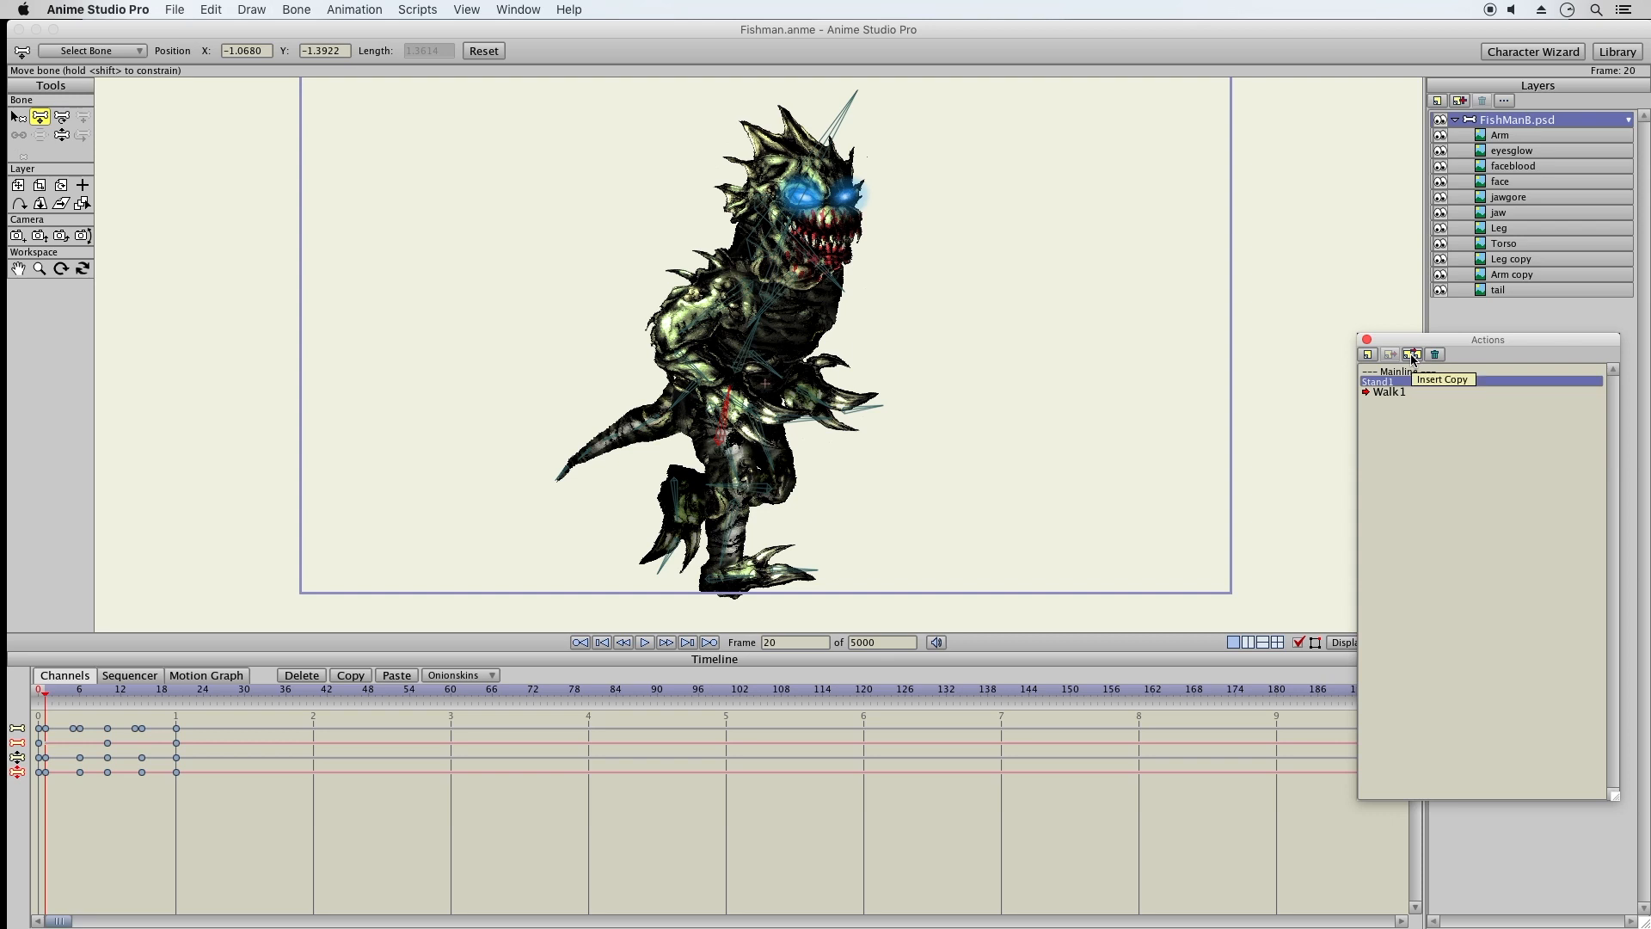
pyautogui.click(1386, 391)
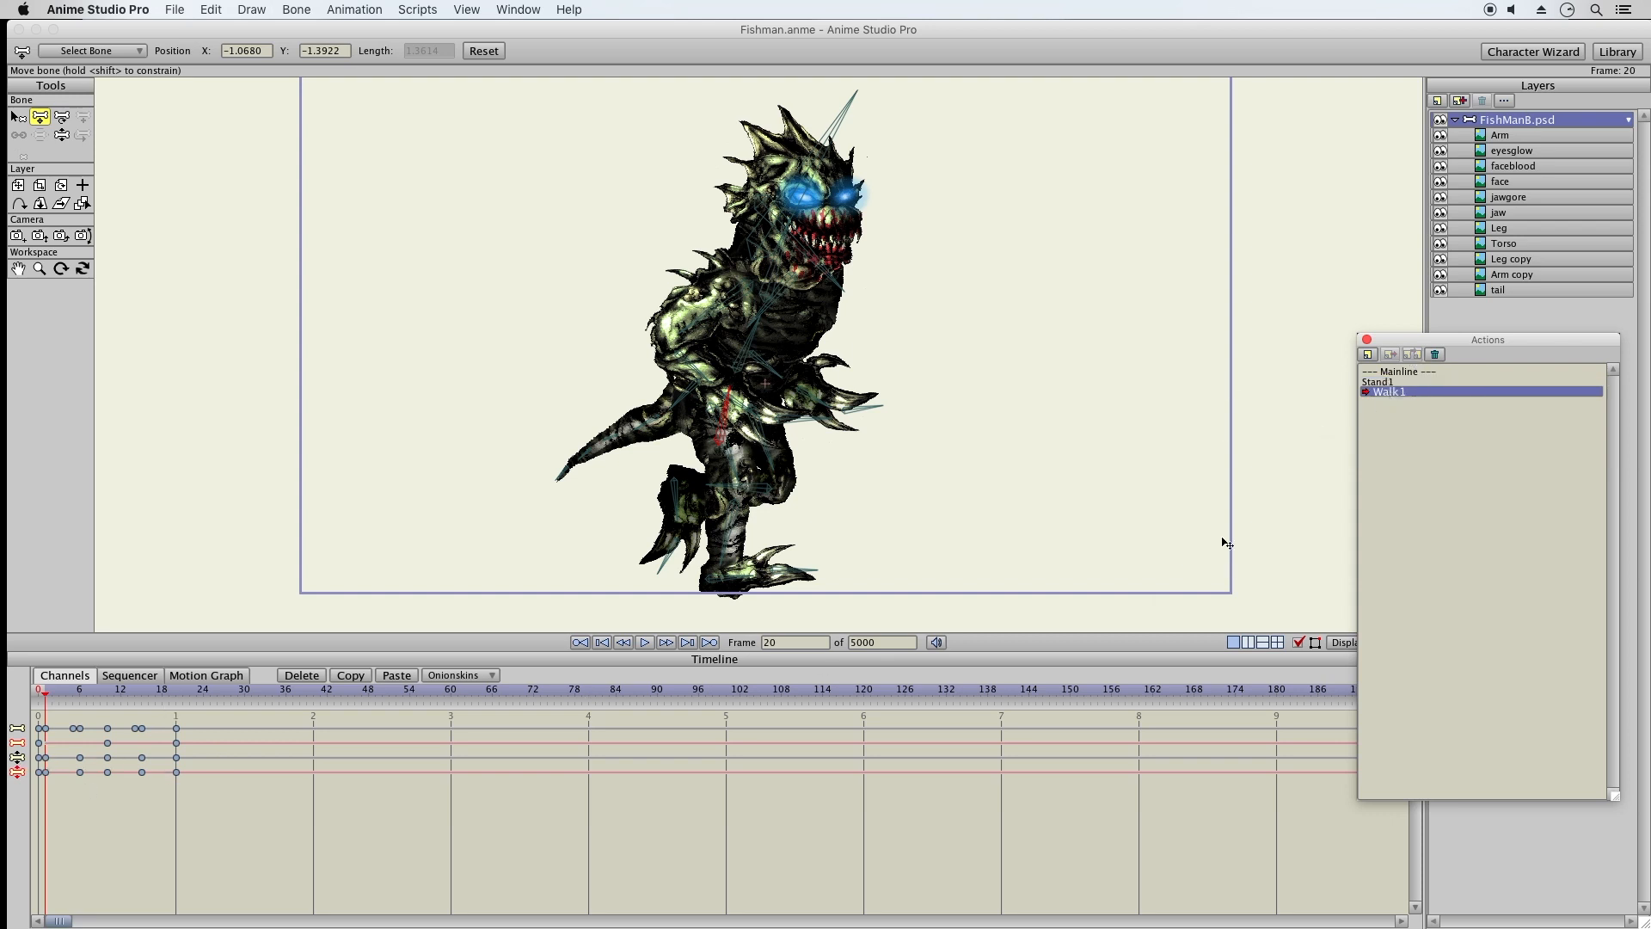
pyautogui.doubleClick(1384, 384)
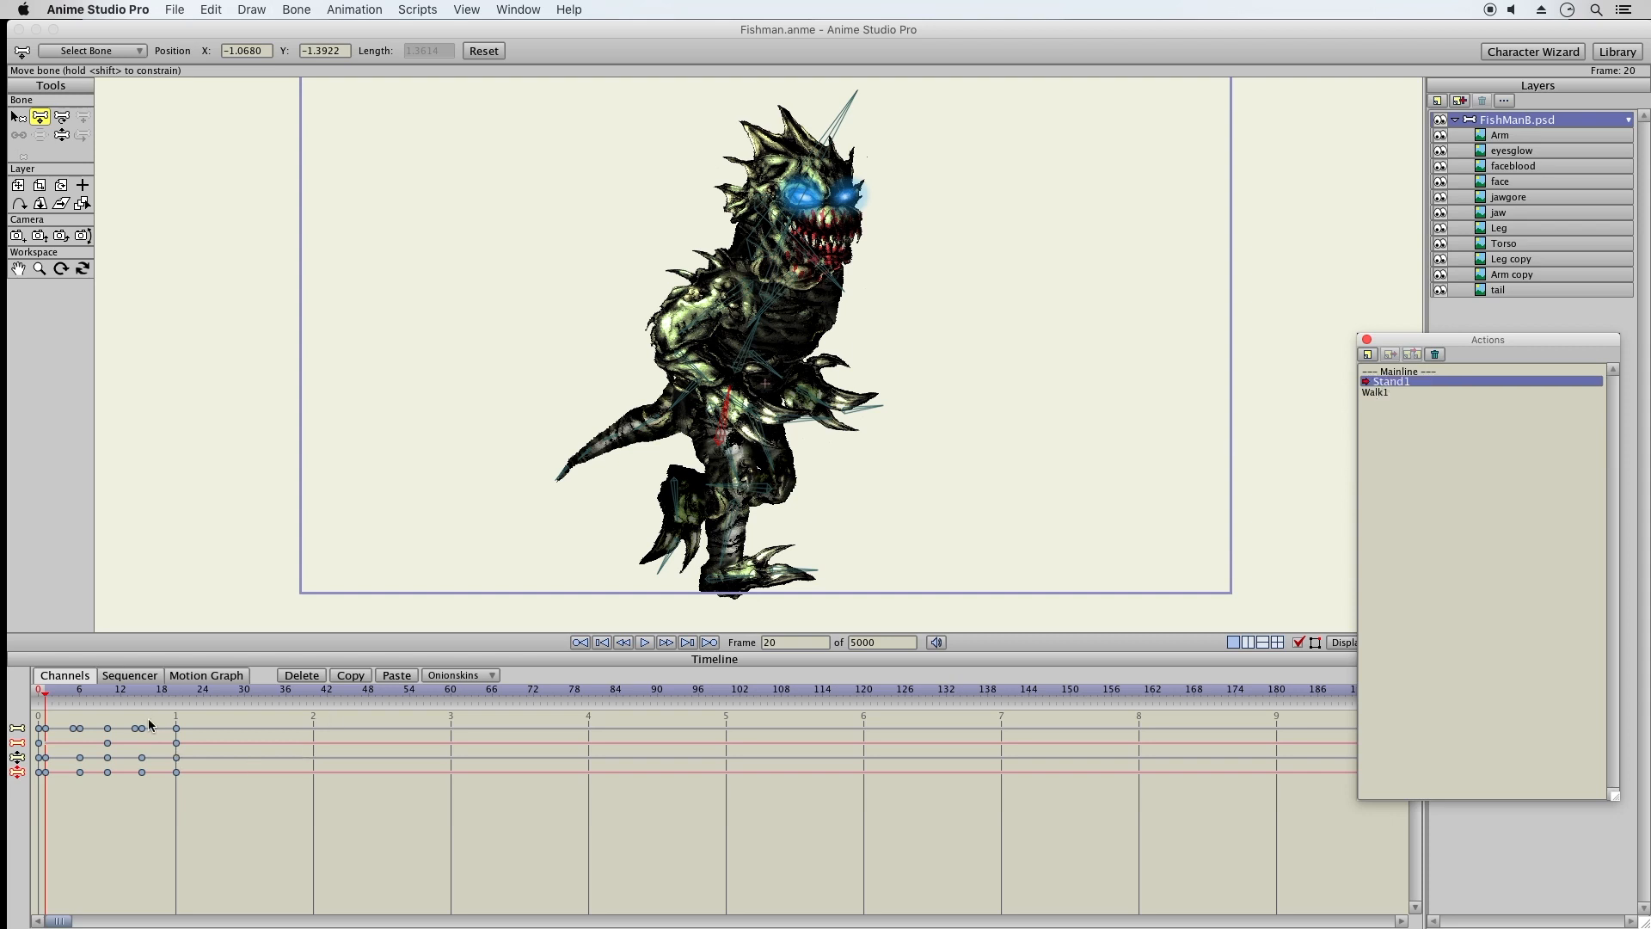
# Delete the Stand1 keyframes at frames 14 to 15 and at frames 5 to 6
pyautogui.moveTo(154, 715); pyautogui.dragTo(121, 772)
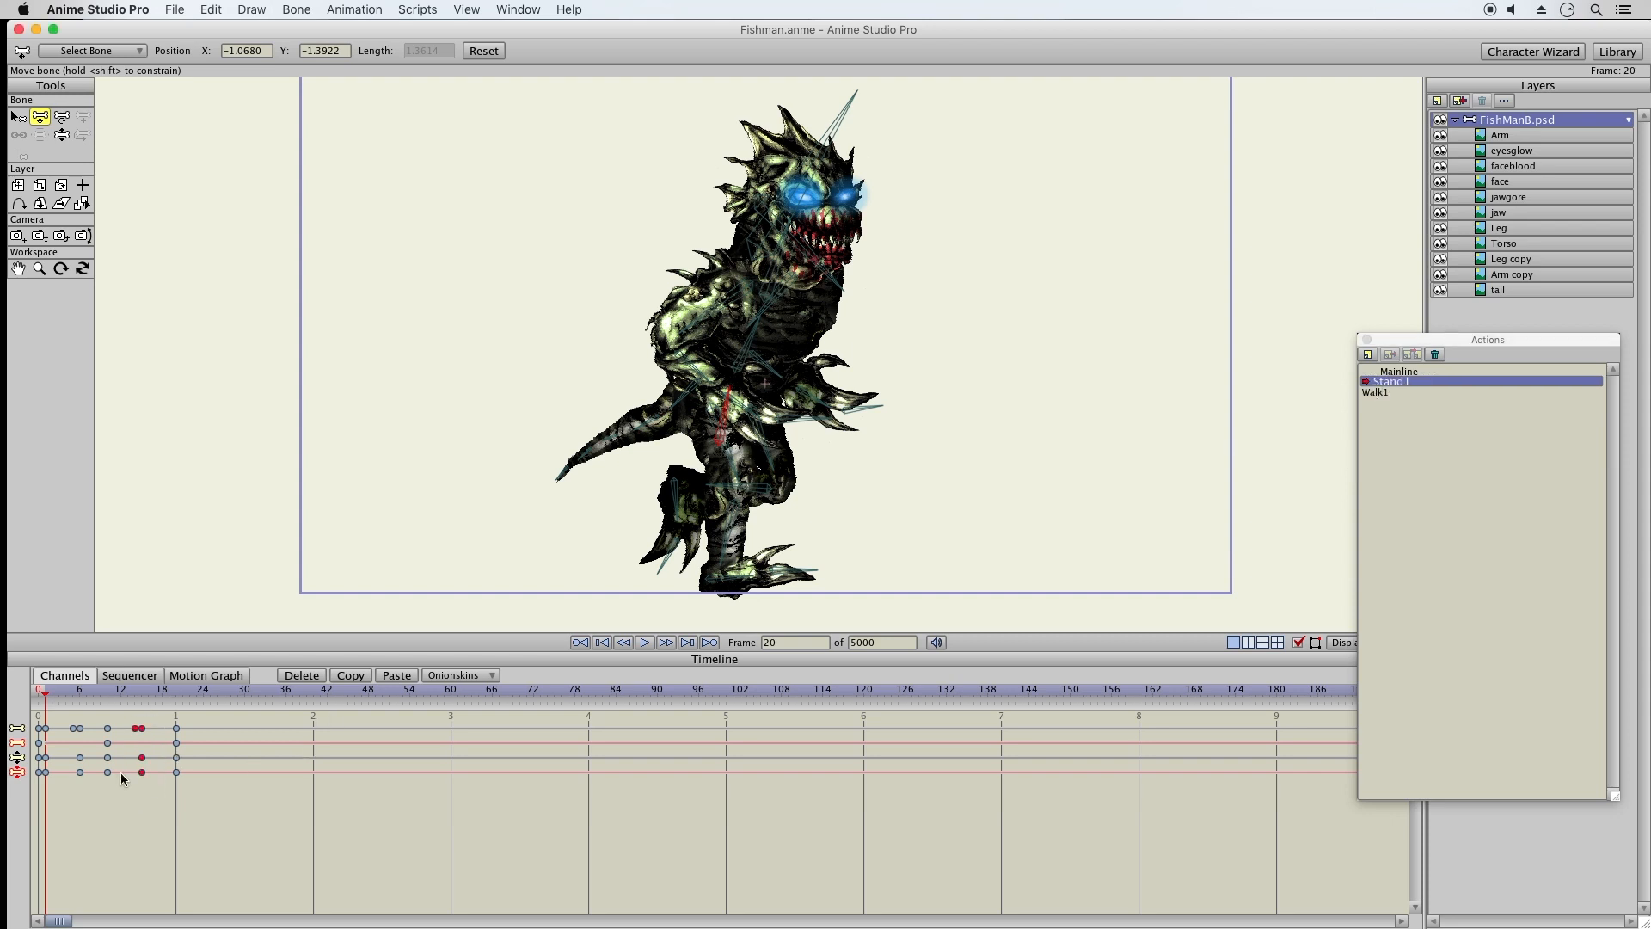
pyautogui.click(315, 676)
pyautogui.moveTo(87, 719); pyautogui.dragTo(68, 800)
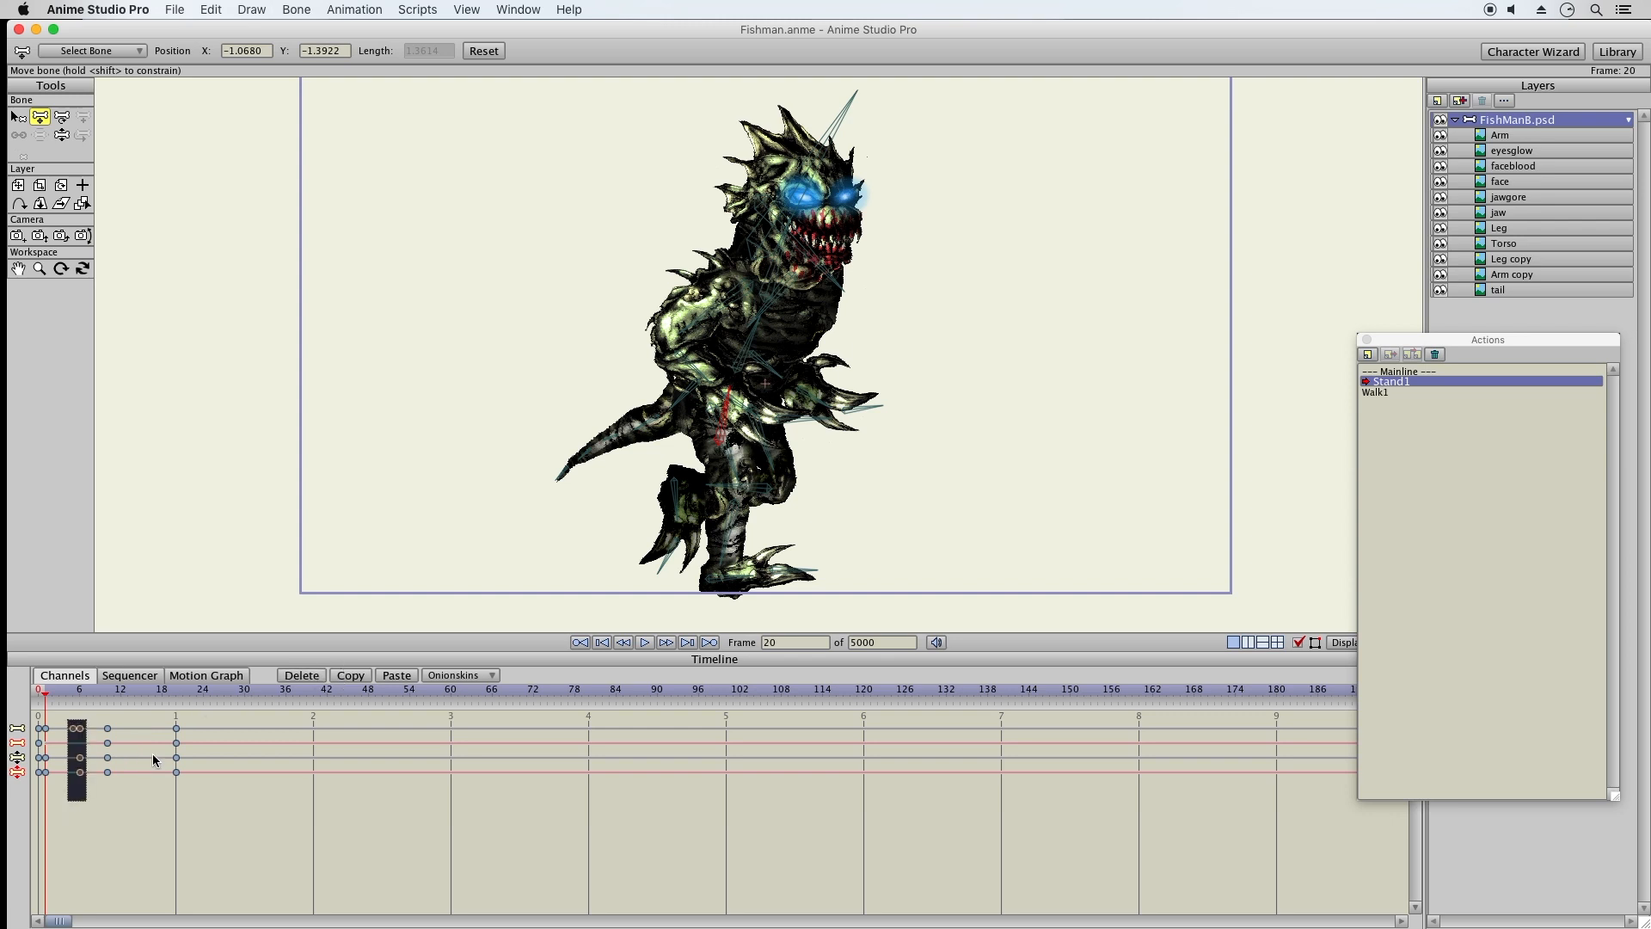
pyautogui.click(295, 678)
# Stretch the Stand1 timing by moving the frame 20 keyframes to frame 60 and the frame 10 keyframes to frame 30
pyautogui.moveTo(191, 719)
pyautogui.mouseDown()
pyautogui.moveTo(164, 784)
pyautogui.moveTo(451, 772)
pyautogui.mouseUp()
pyautogui.moveTo(128, 718)
pyautogui.mouseDown()
pyautogui.moveTo(106, 787)
pyautogui.moveTo(114, 772)
pyautogui.mouseUp()
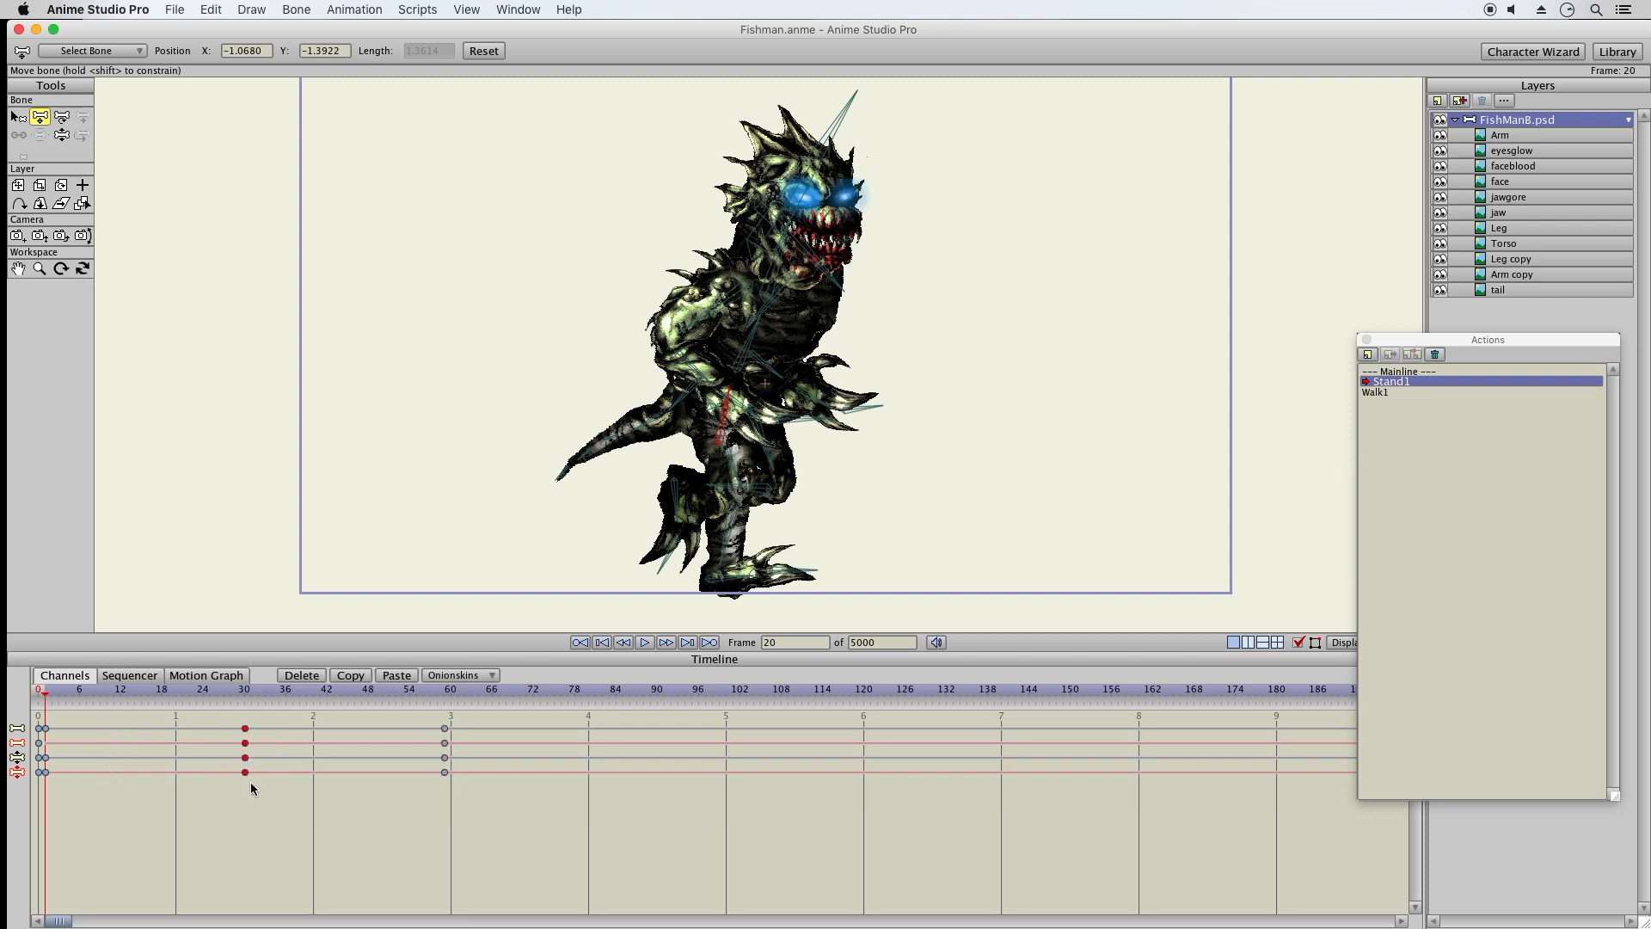
pyautogui.moveTo(452, 719); pyautogui.dragTo(457, 778)
# At frame 1 of Stand1, lower the raised leg with the Manipulate Bones tool so both legs stand straight
pyautogui.moveTo(50, 692)
pyautogui.mouseDown()
pyautogui.moveTo(76, 691)
pyautogui.moveTo(46, 698)
pyautogui.mouseUp()
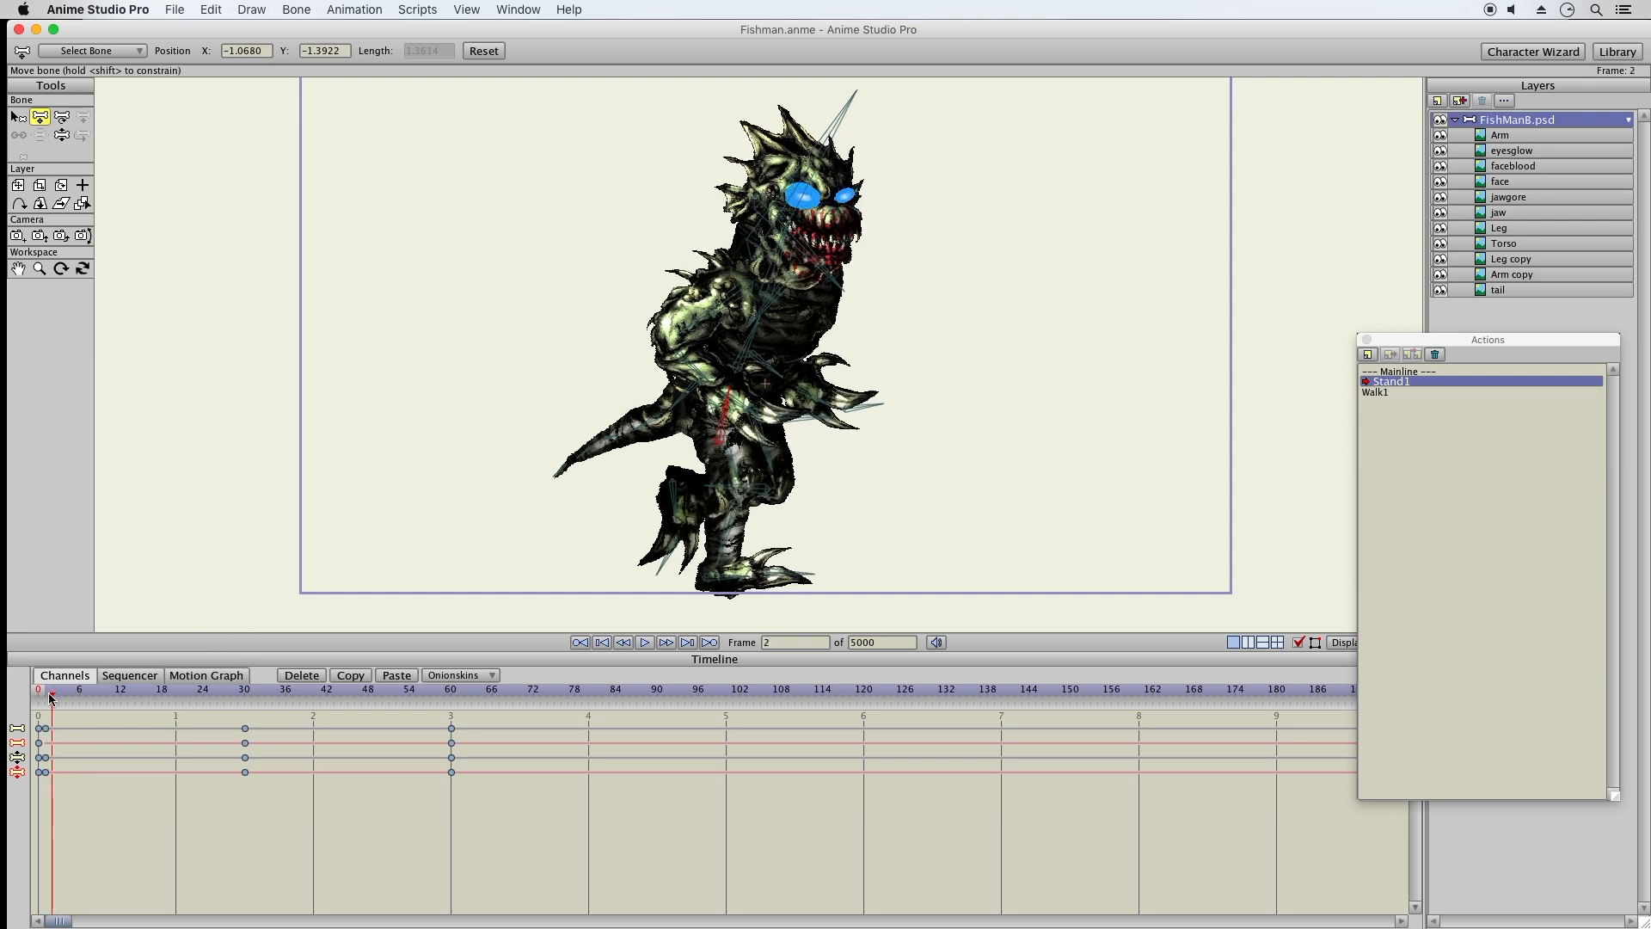
pyautogui.click(61, 135)
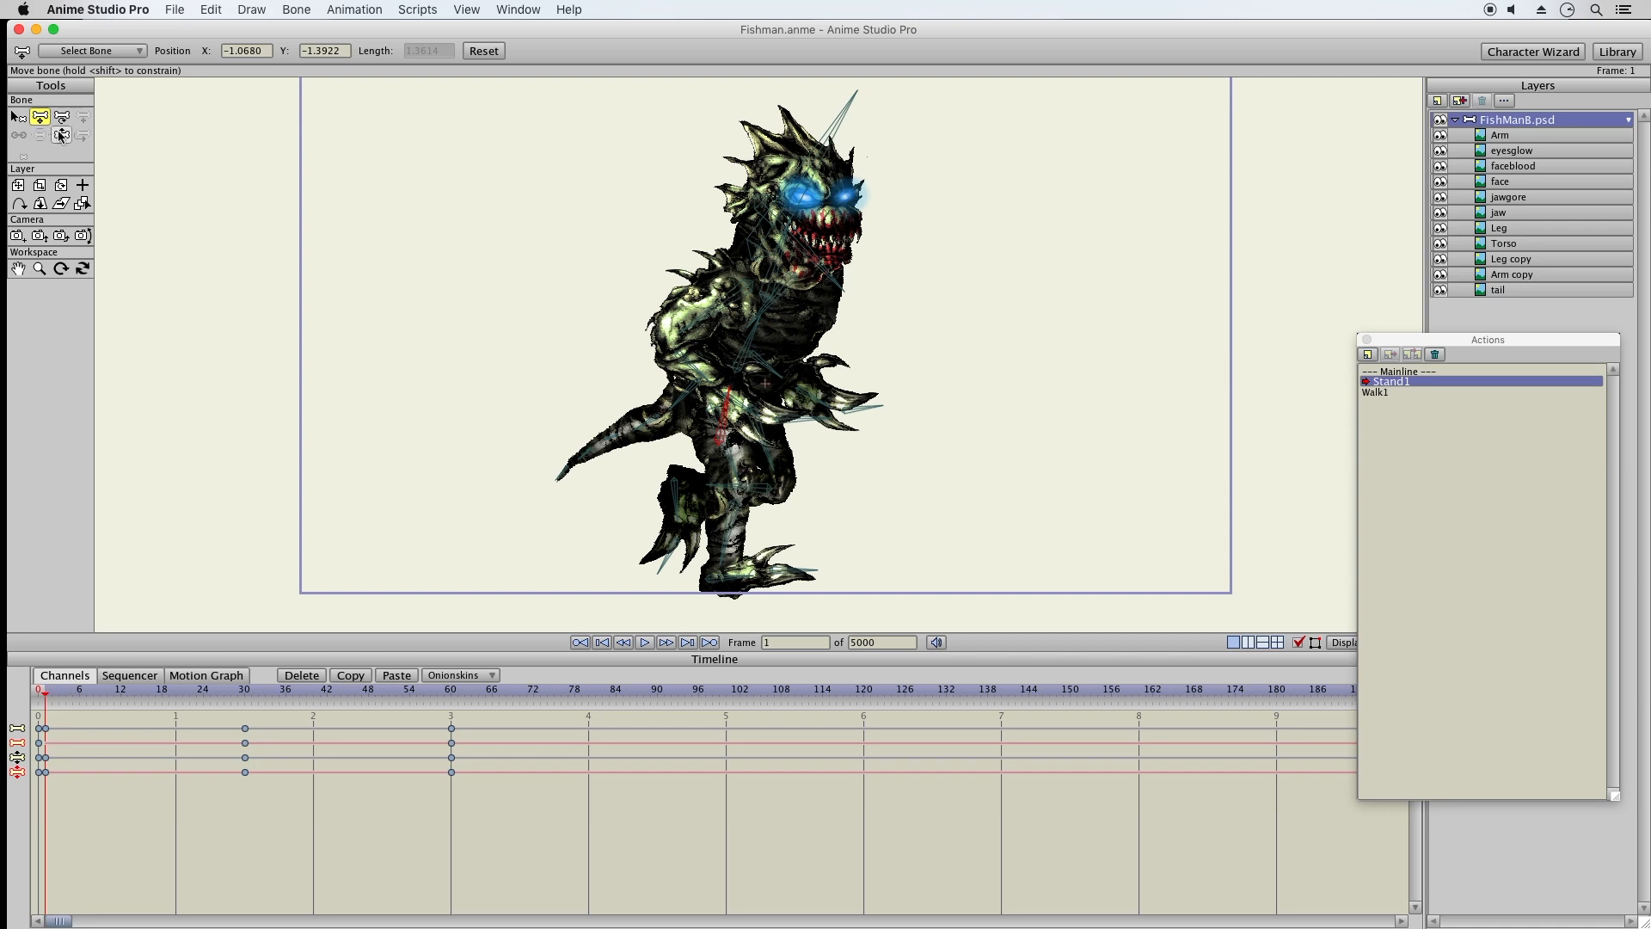
pyautogui.moveTo(753, 497); pyautogui.dragTo(761, 547)
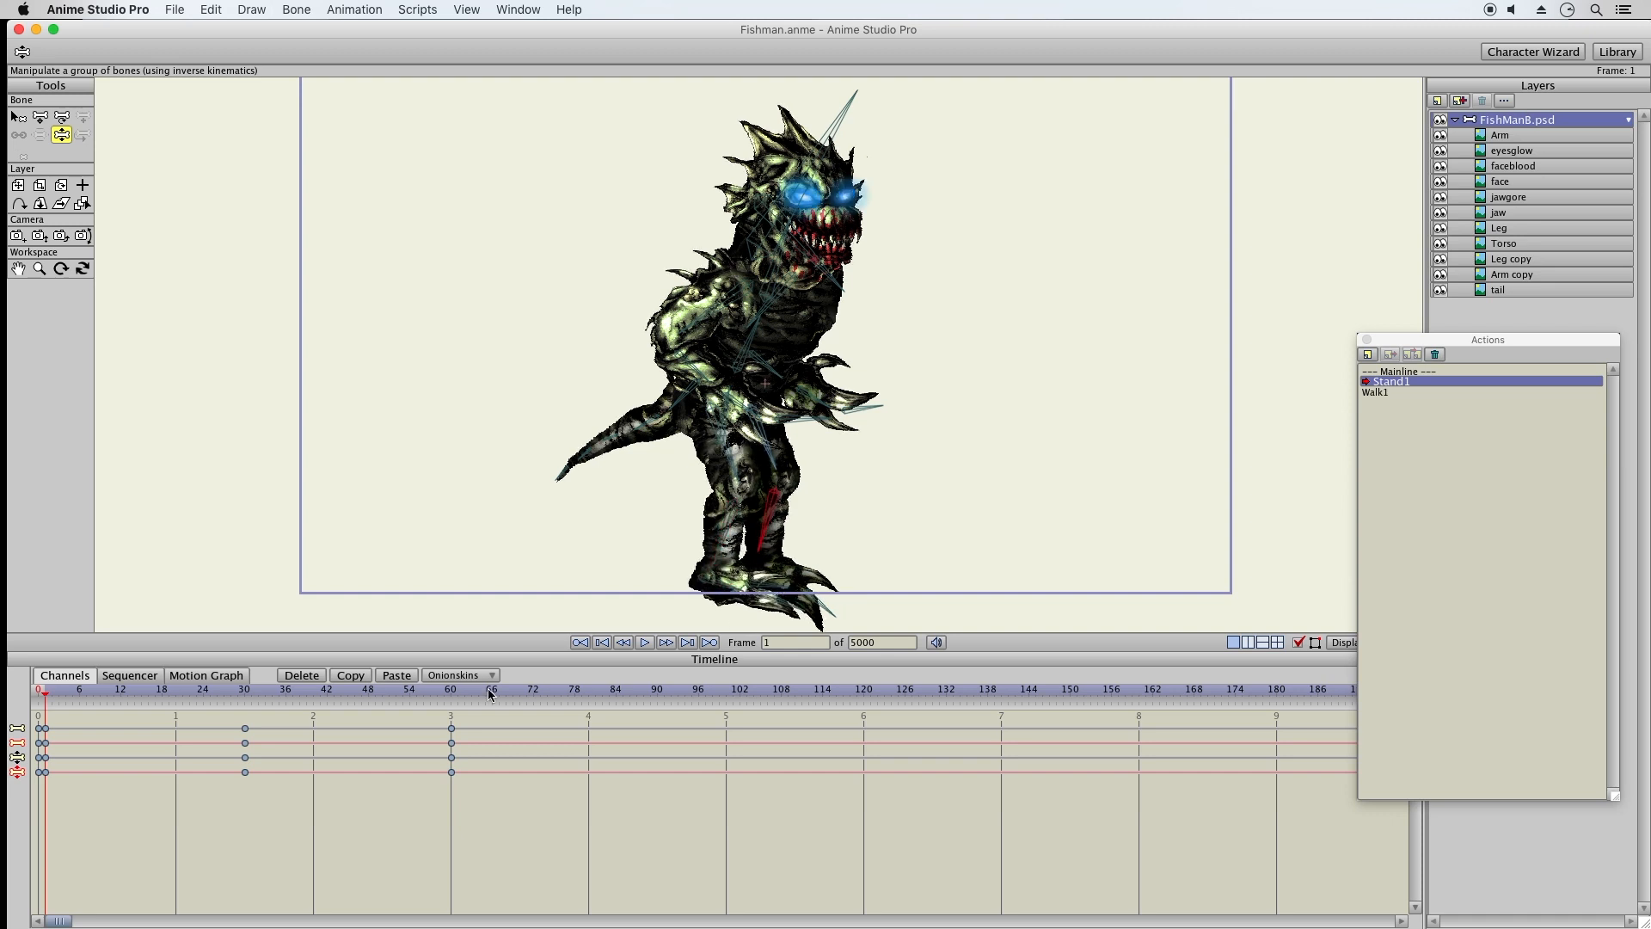
# Delete all keyframes from the Stand1 action
pyautogui.moveTo(485, 721); pyautogui.dragTo(42, 823)
pyautogui.moveTo(511, 724); pyautogui.dragTo(33, 813)
pyautogui.click(308, 678)
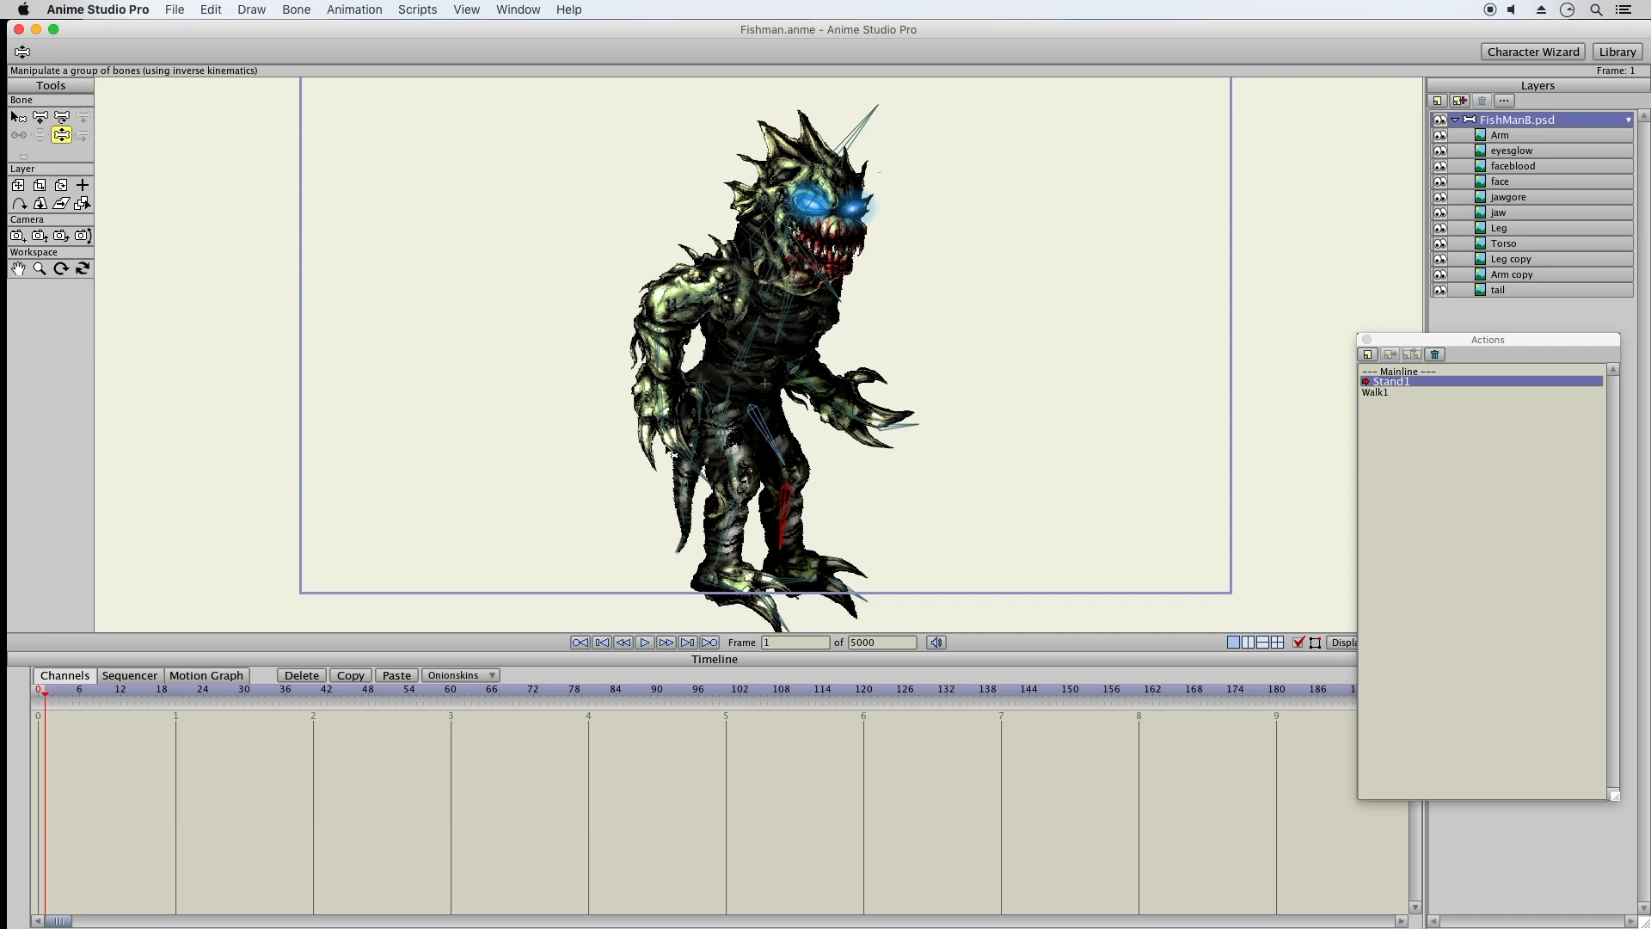
# Start the new Stand1 pose at frame 1 by keying the arm, head and jaw bones with the Manipulate Bones tool
pyautogui.click(700, 450)
pyautogui.click(910, 432)
pyautogui.click(777, 272)
pyautogui.click(855, 131)
pyautogui.click(833, 327)
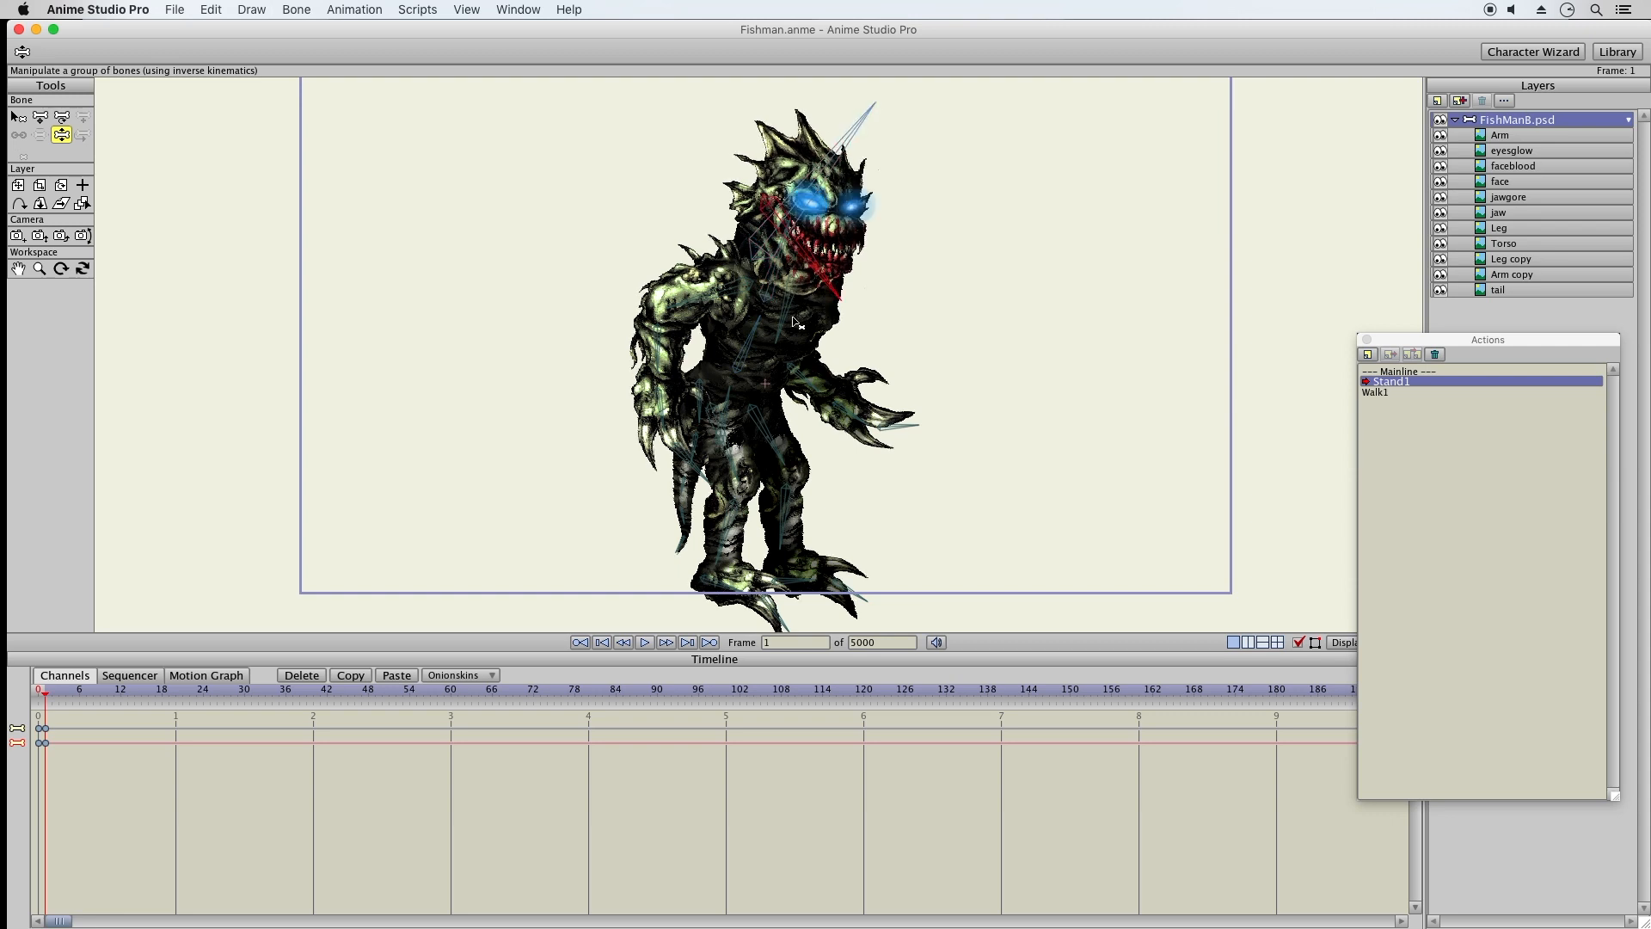
# At frame 1, swing the tail out behind the legs and key the foot and torso bones
pyautogui.moveTo(685, 556); pyautogui.dragTo(572, 643)
pyautogui.click(744, 596)
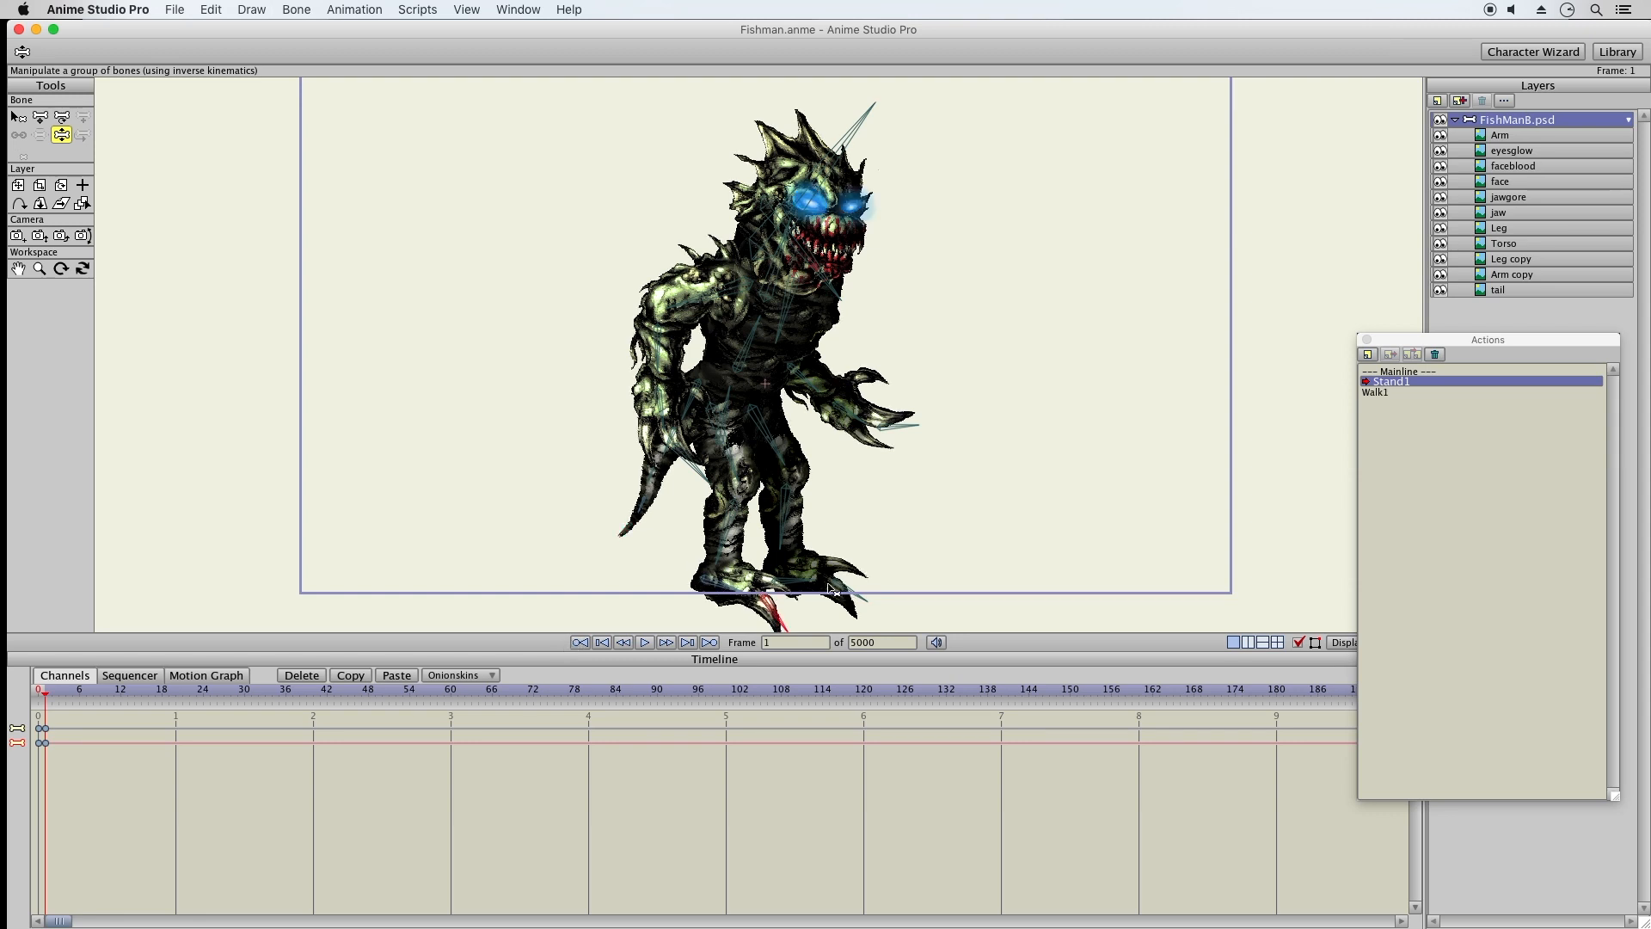
pyautogui.moveTo(738, 591); pyautogui.dragTo(786, 591)
pyautogui.click(847, 587)
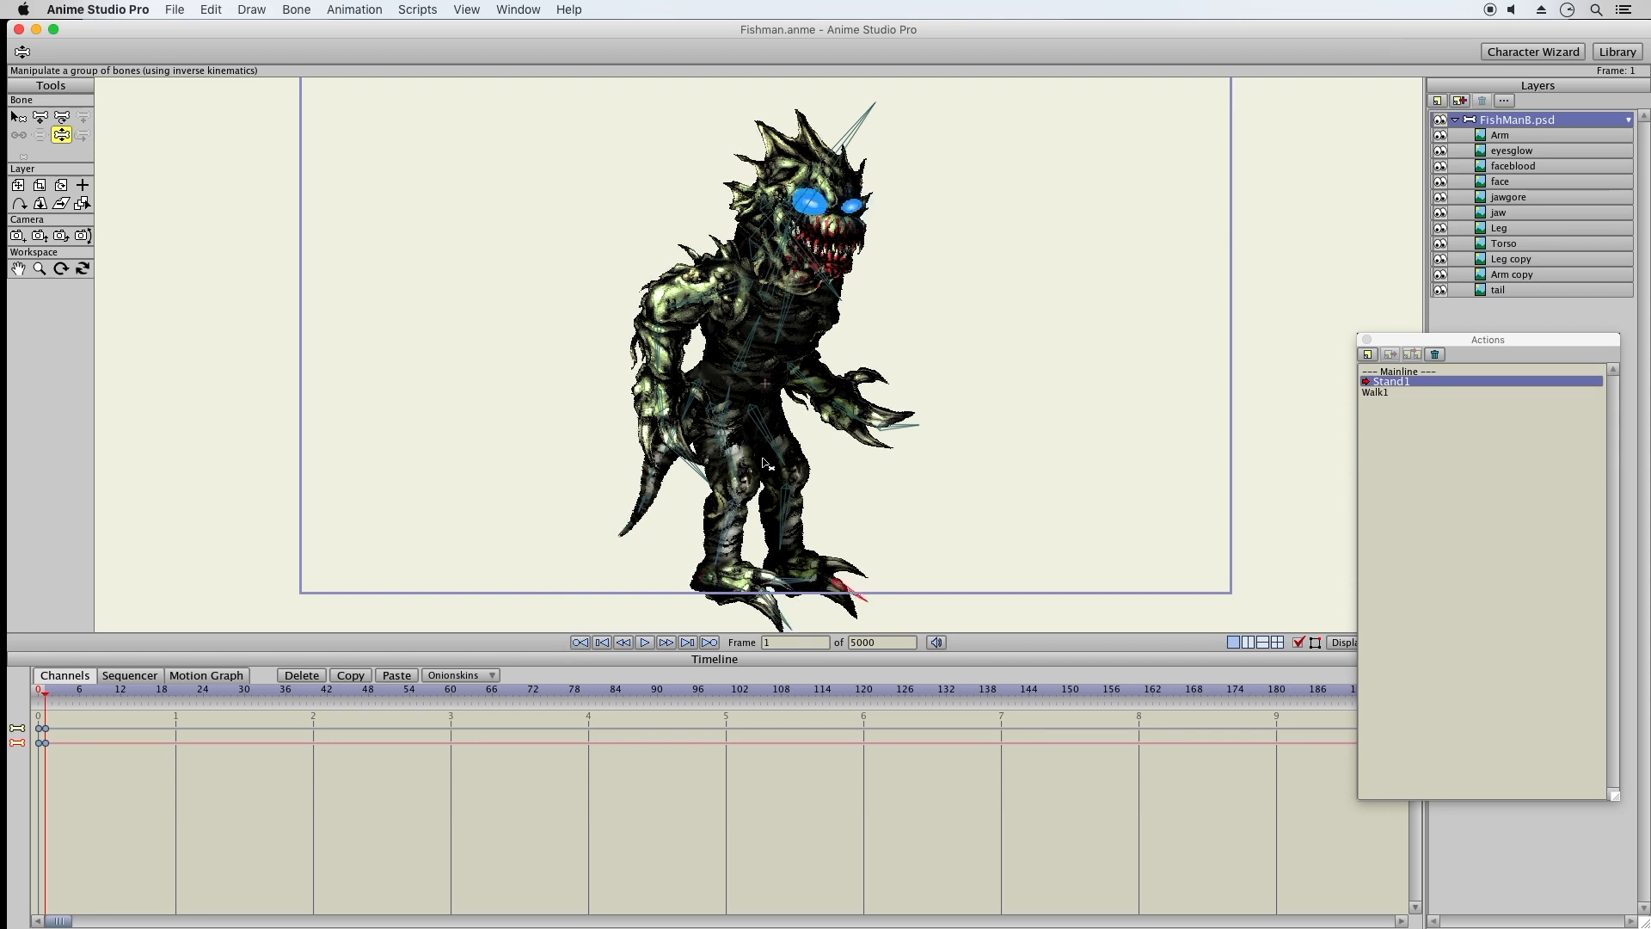
pyautogui.click(753, 352)
# Try to move the whole character up and back at frame 1 by shifting the hip bone
pyautogui.click(40, 117)
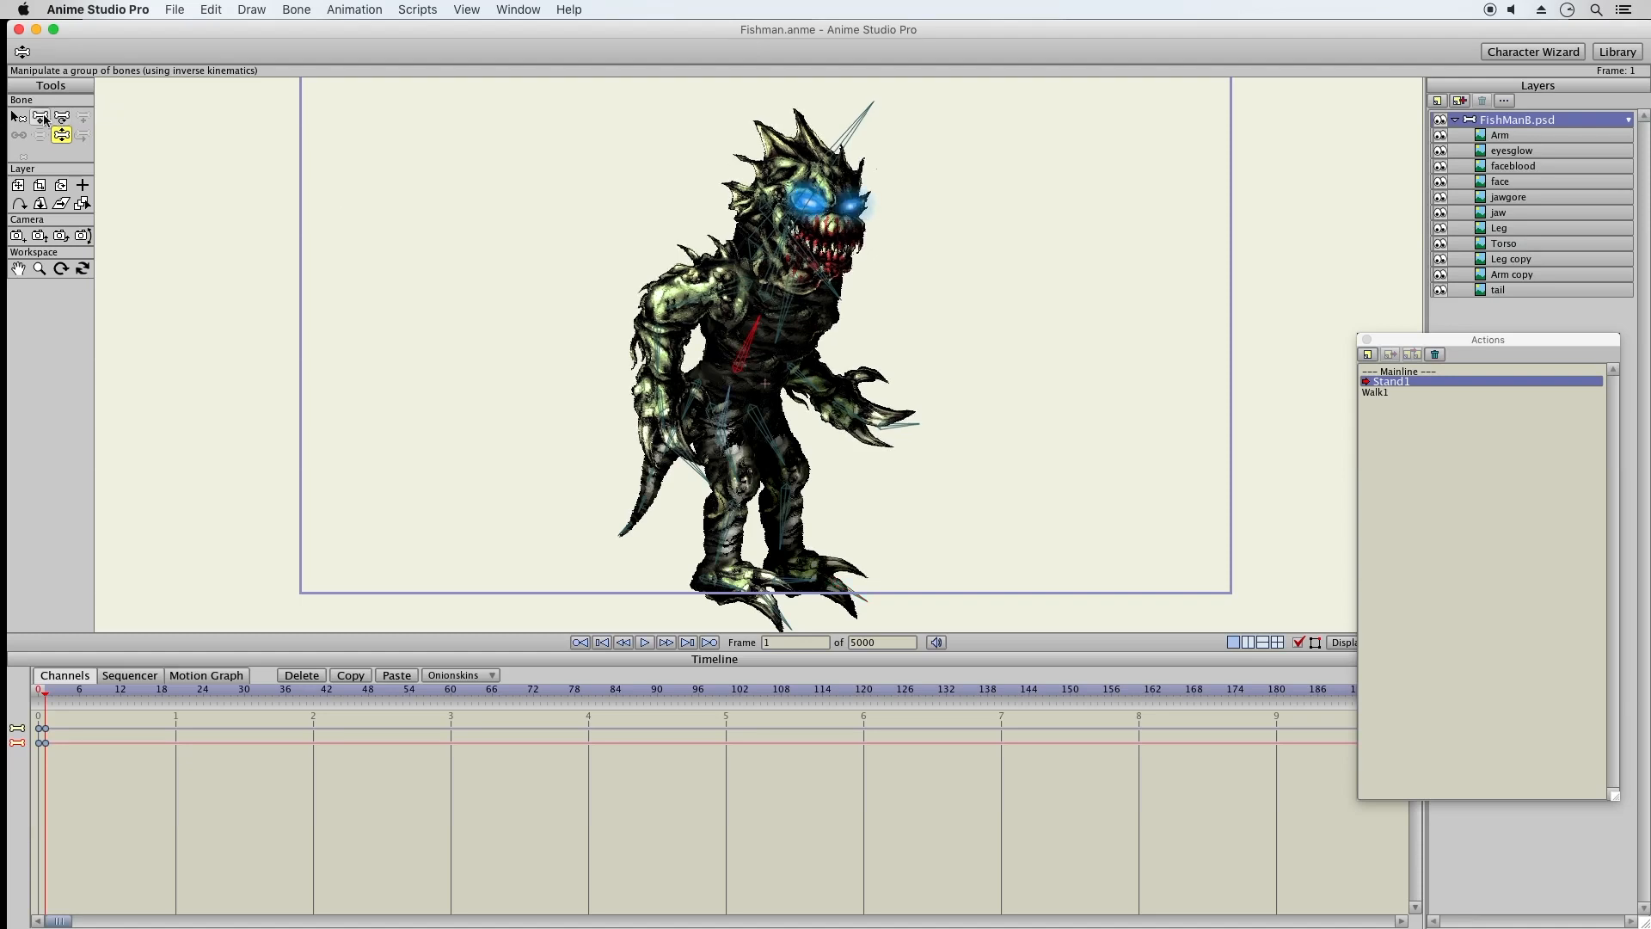
pyautogui.click(729, 400)
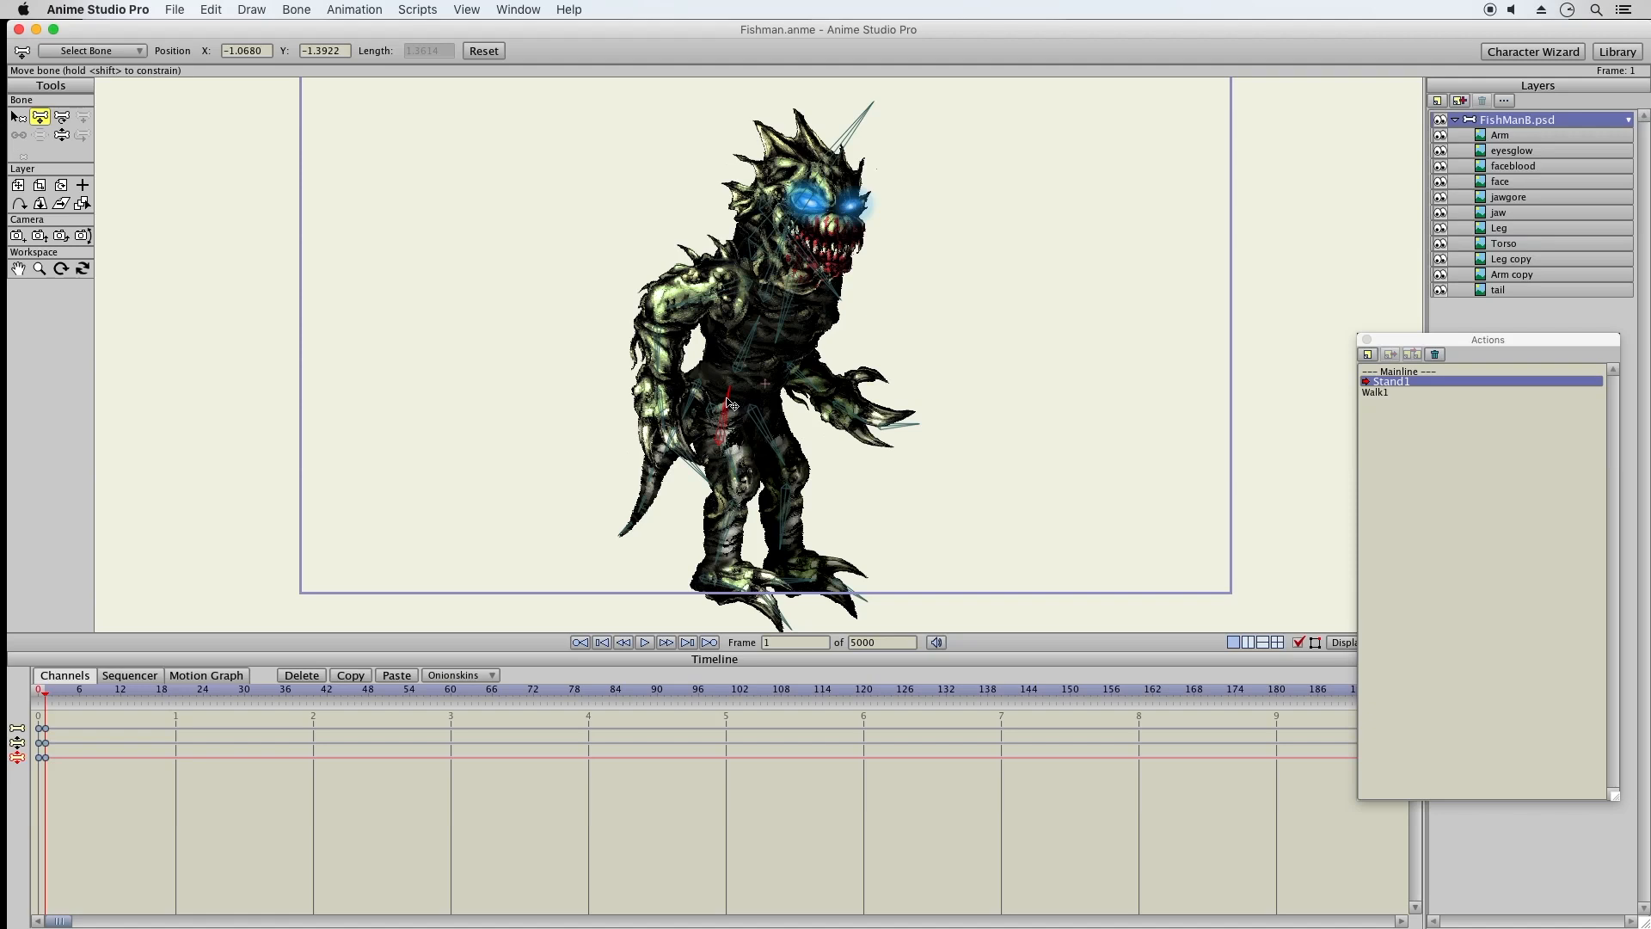
pyautogui.moveTo(727, 401); pyautogui.dragTo(570, 325)
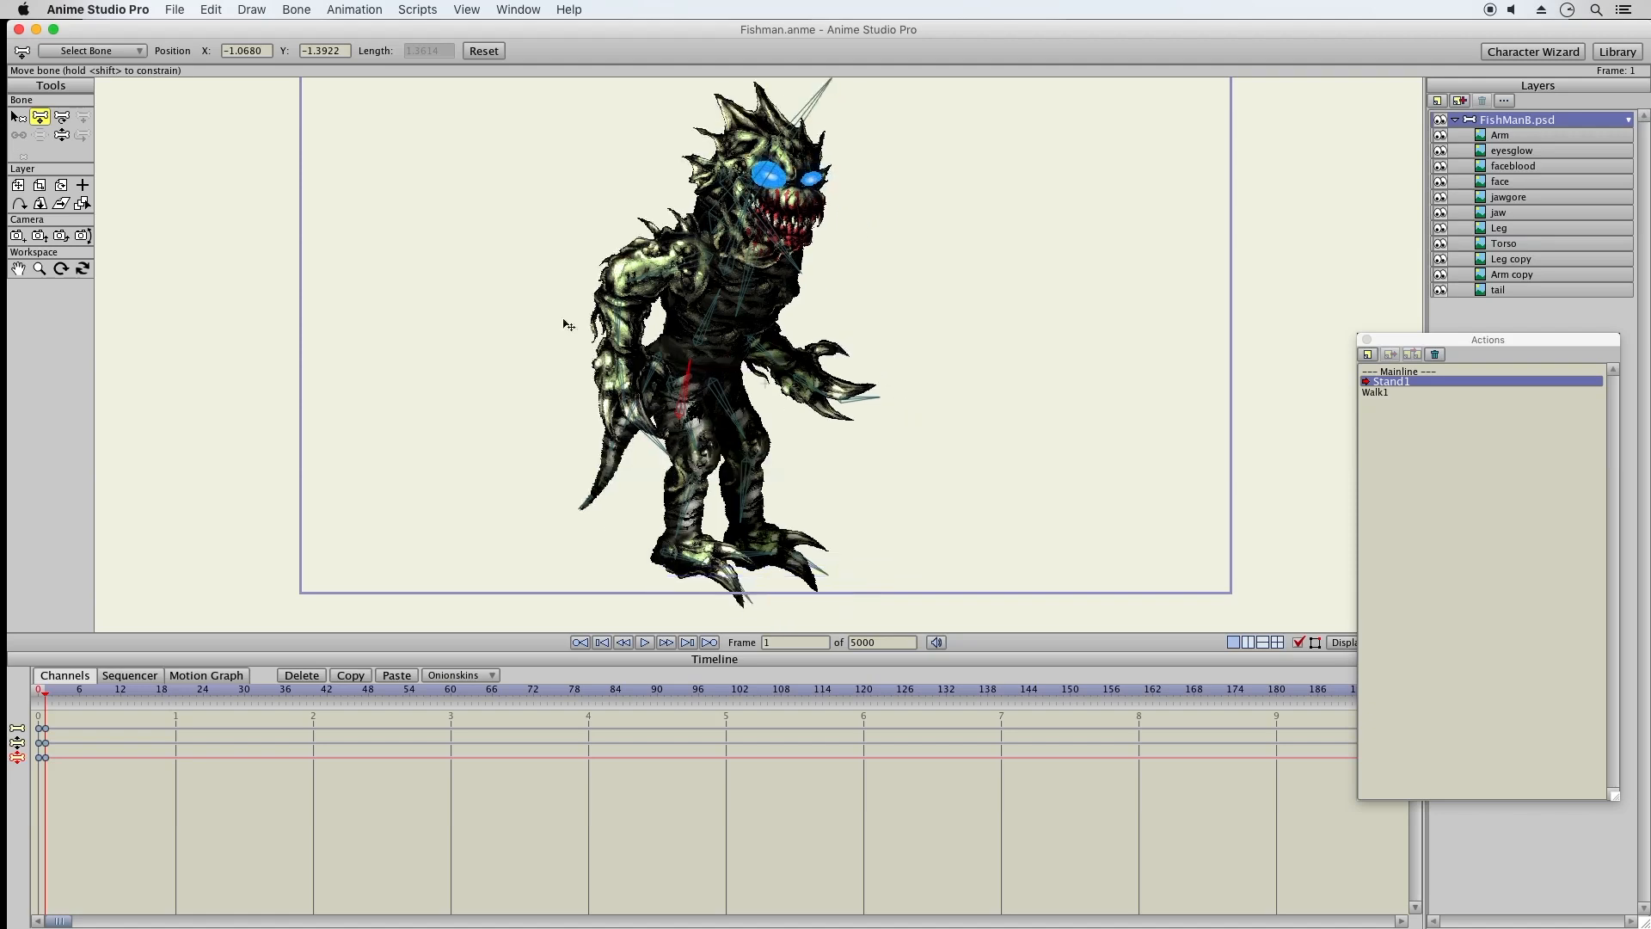
# Undo the last moves of the hip bone at frame 1
pyautogui.press('super+z')
pyautogui.press('super+z')
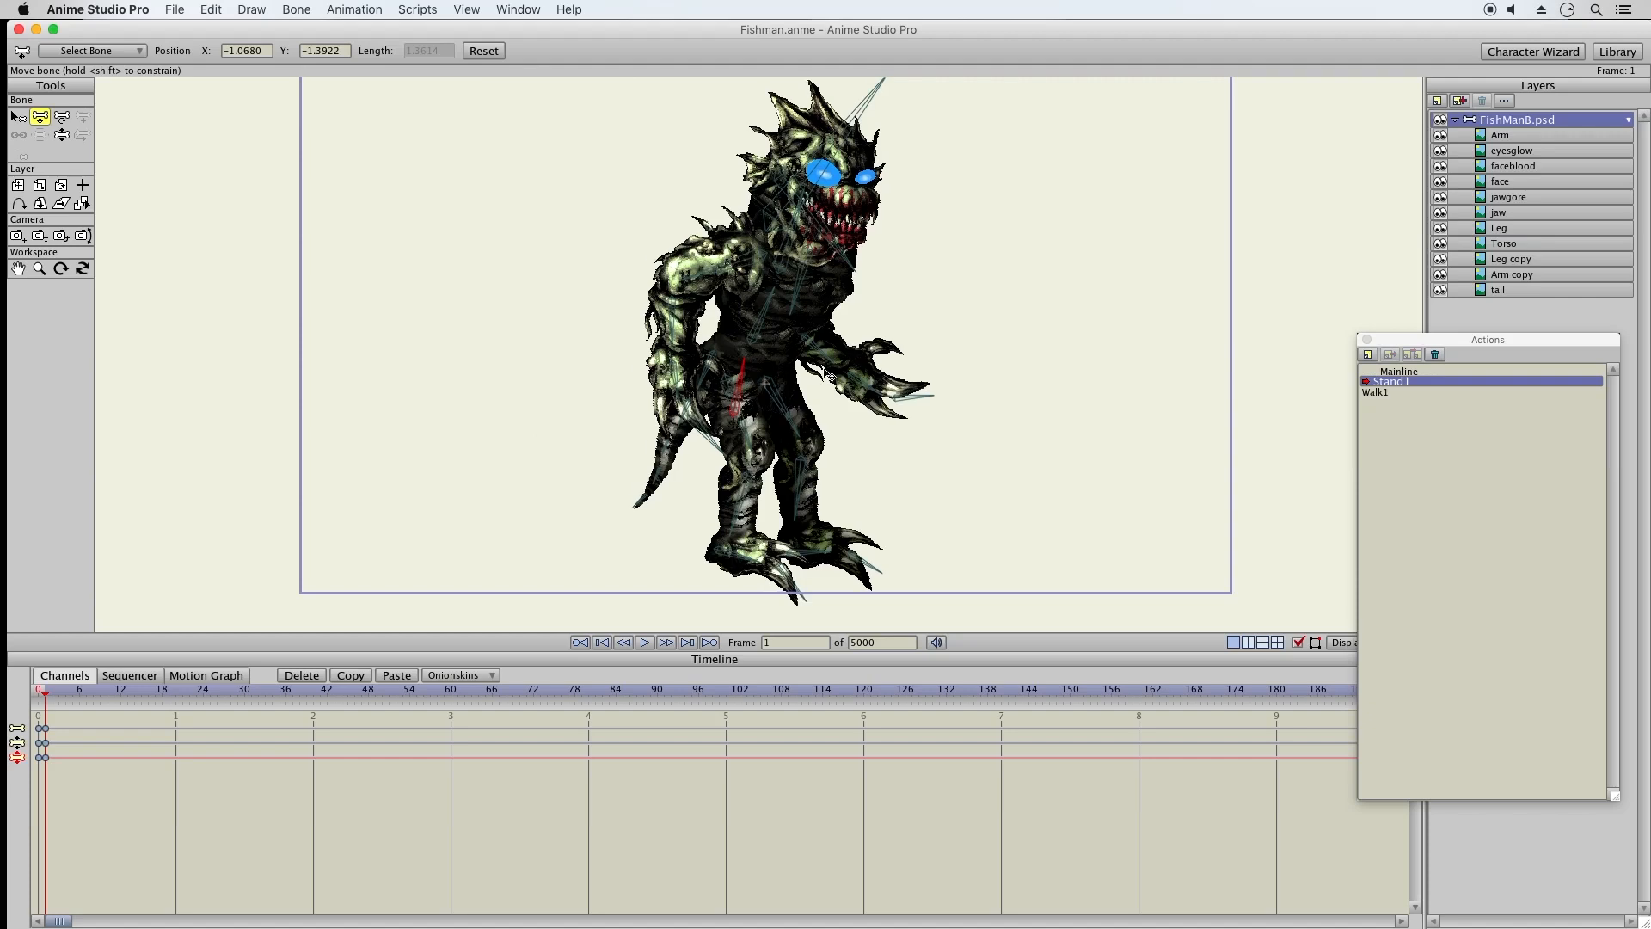
pyautogui.click(210, 9)
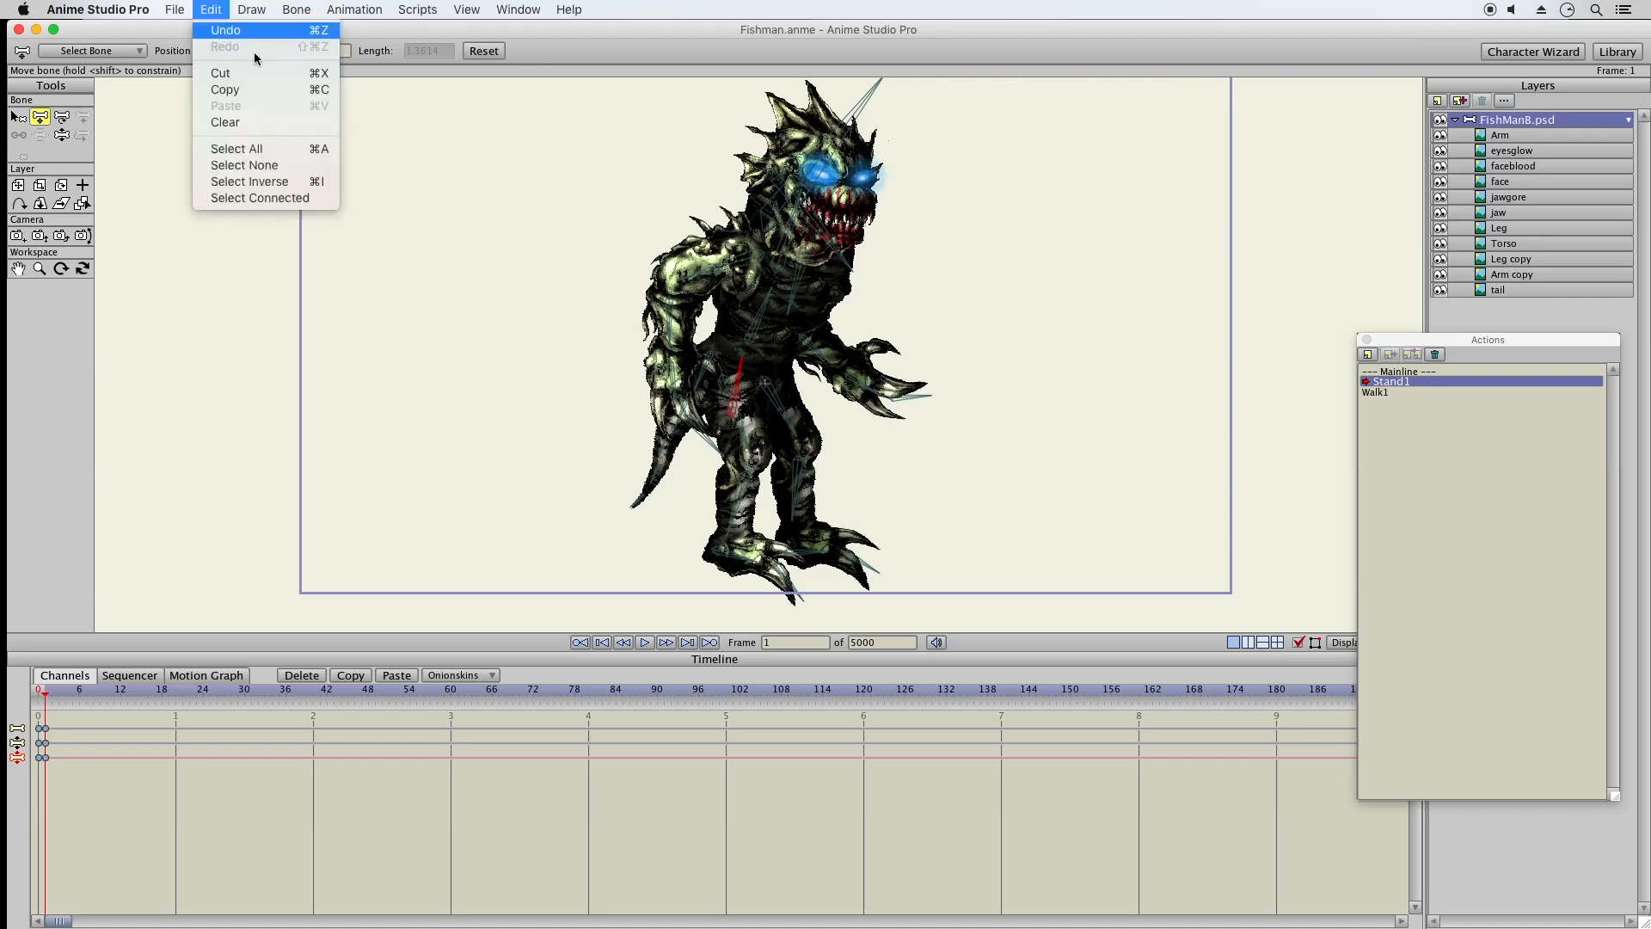
pyautogui.click(254, 31)
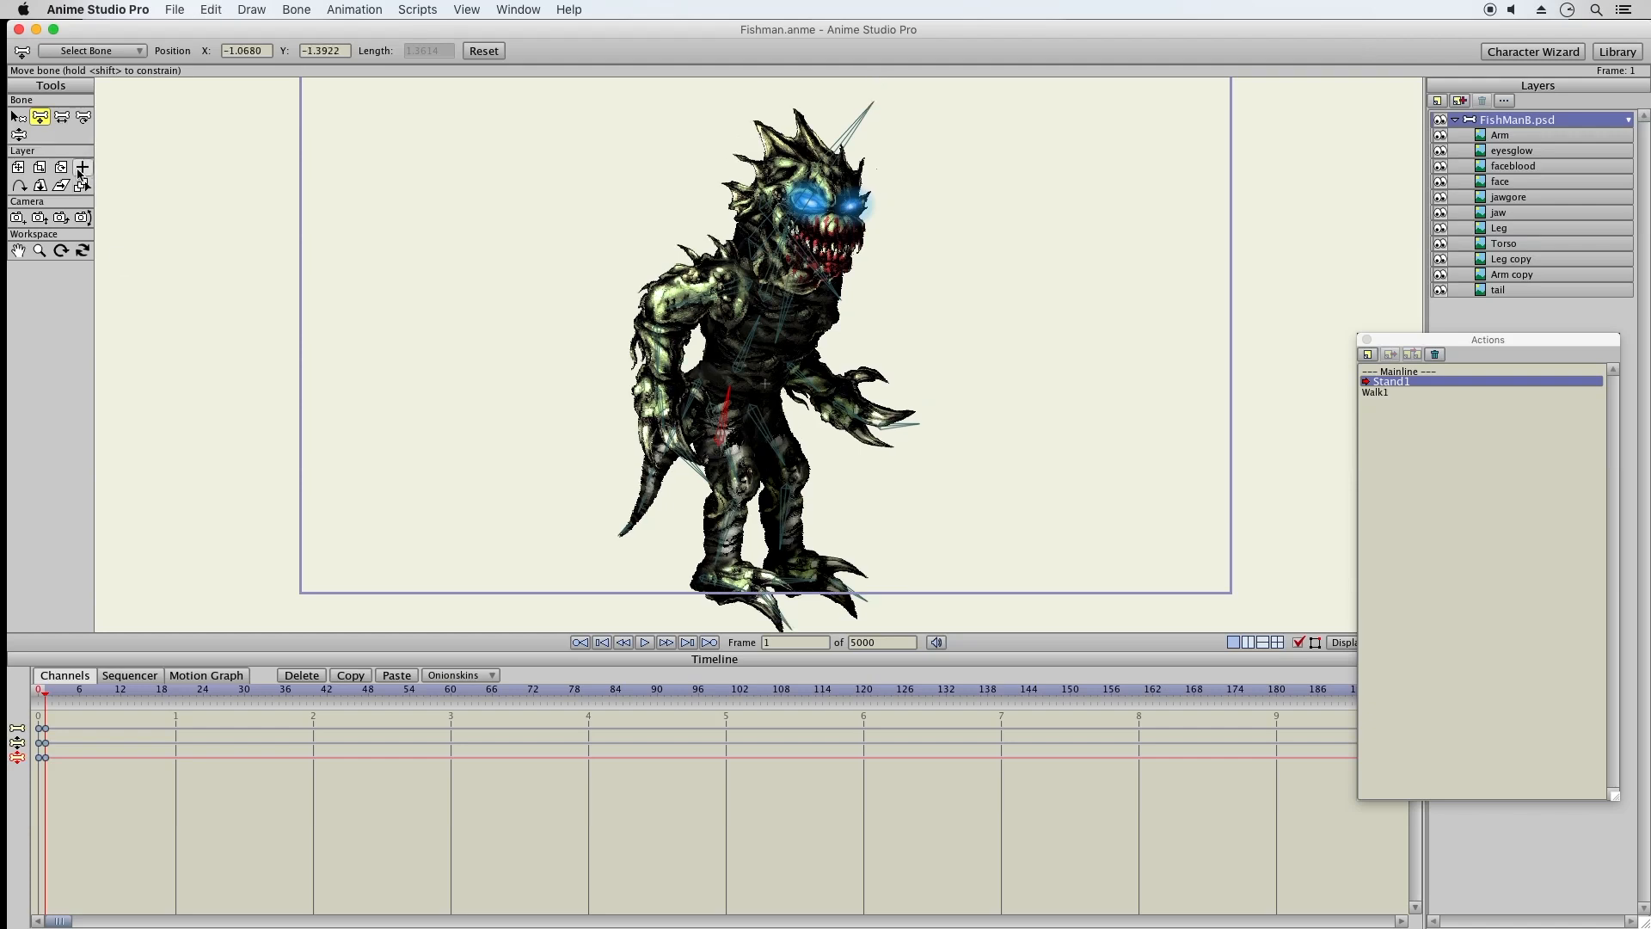
pyautogui.click(82, 167)
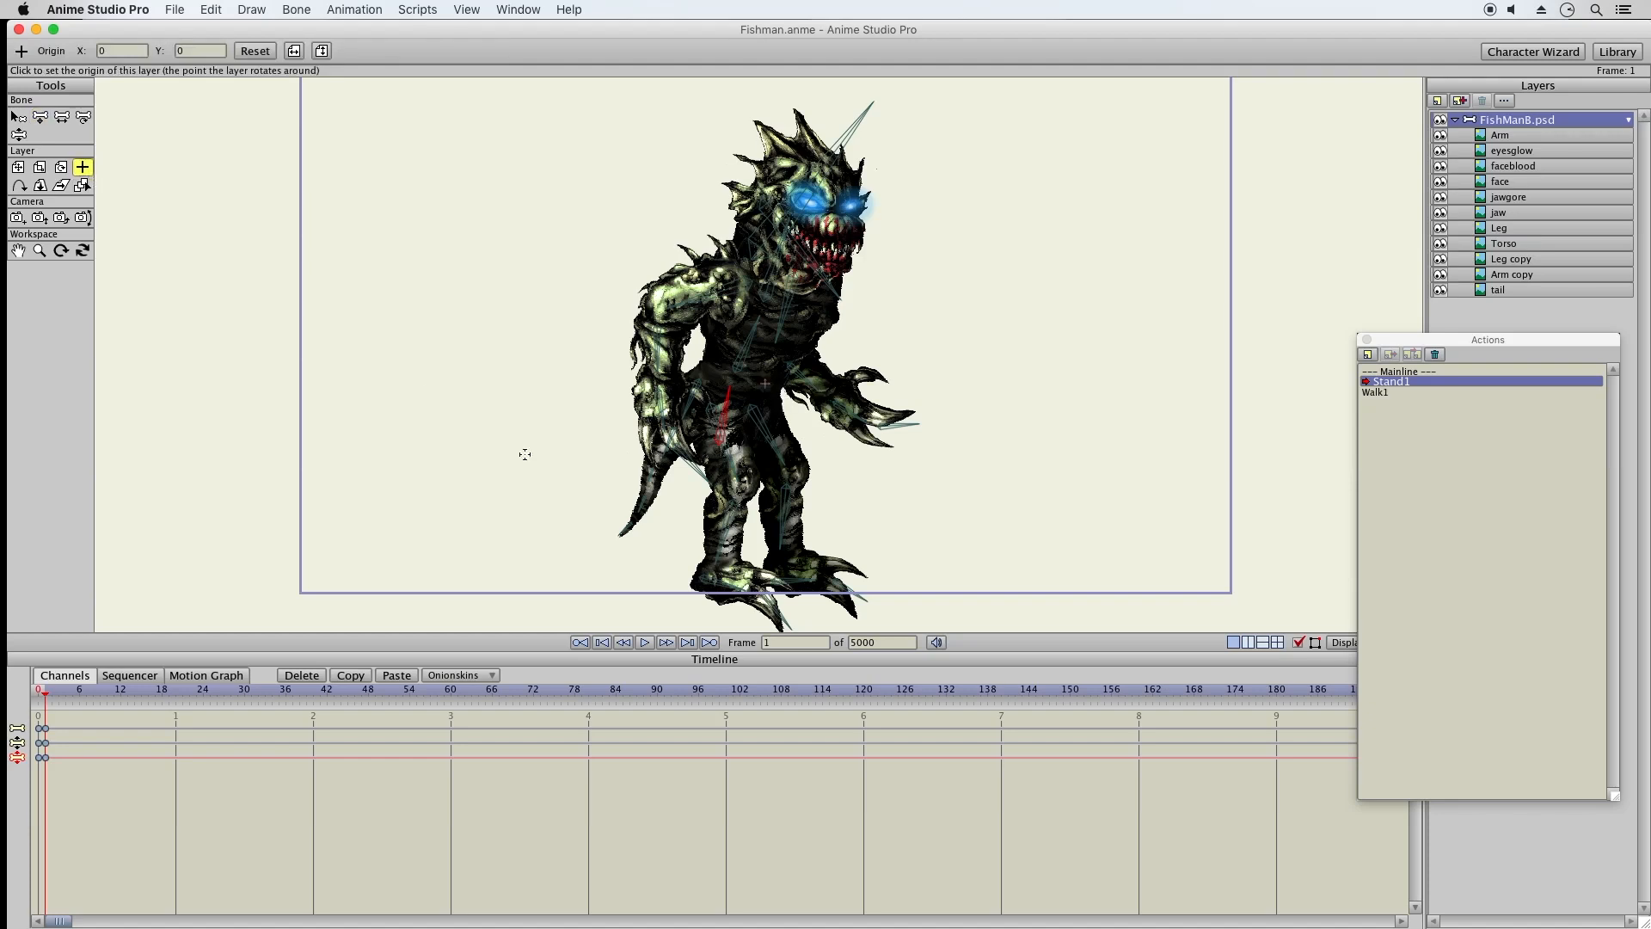
pyautogui.click(18, 167)
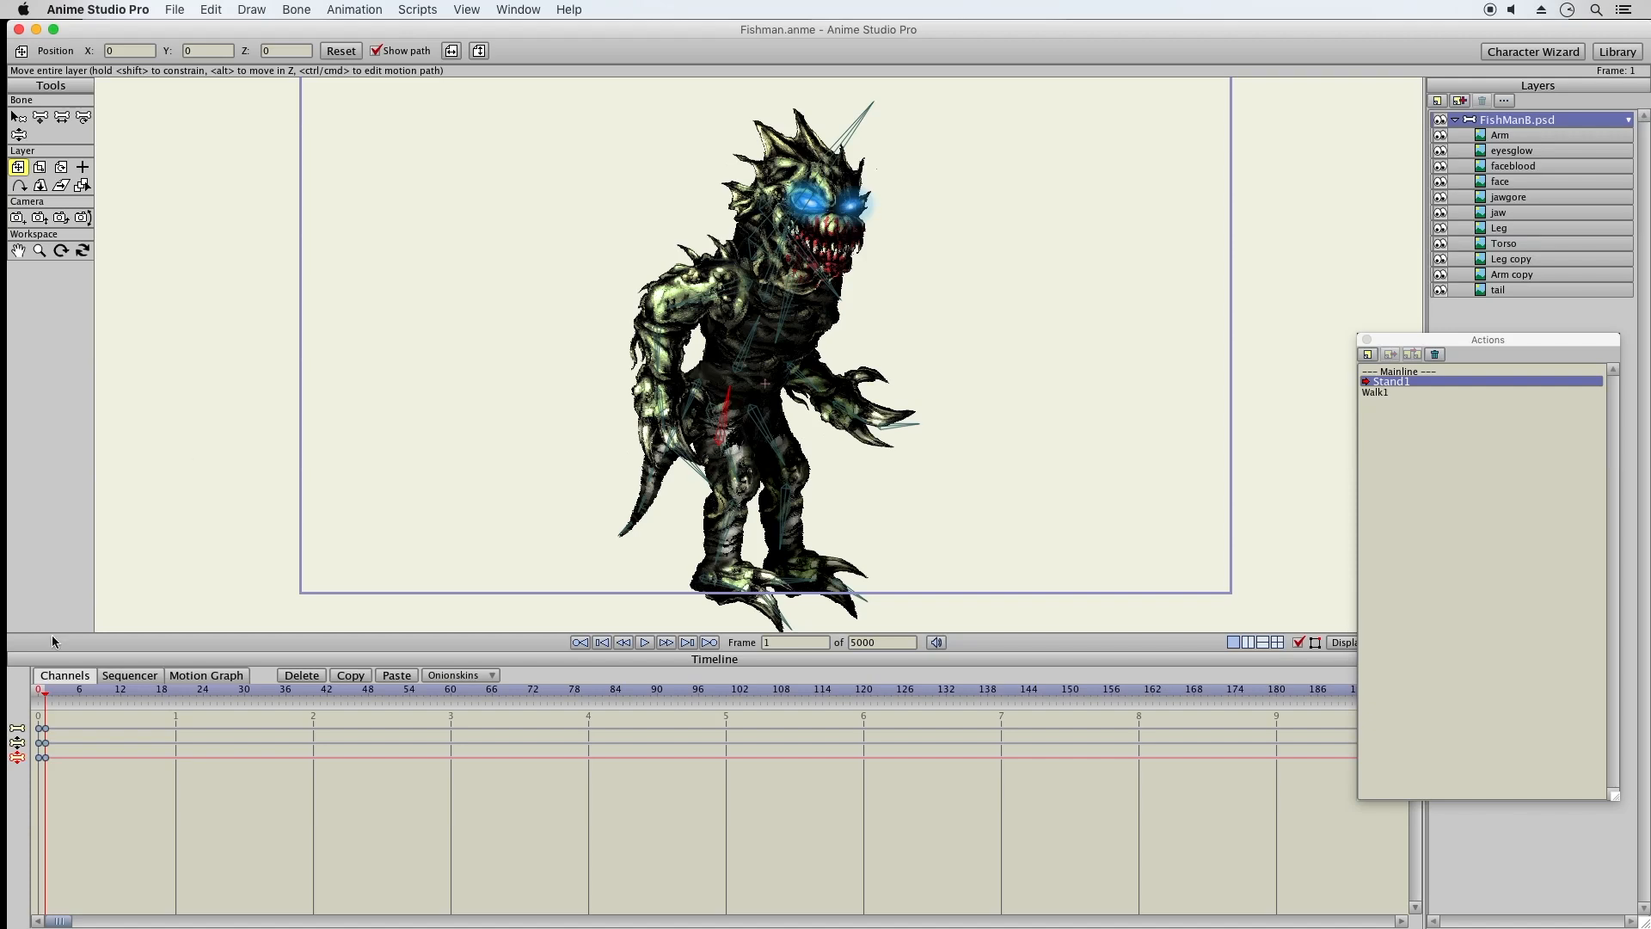
pyautogui.click(18, 135)
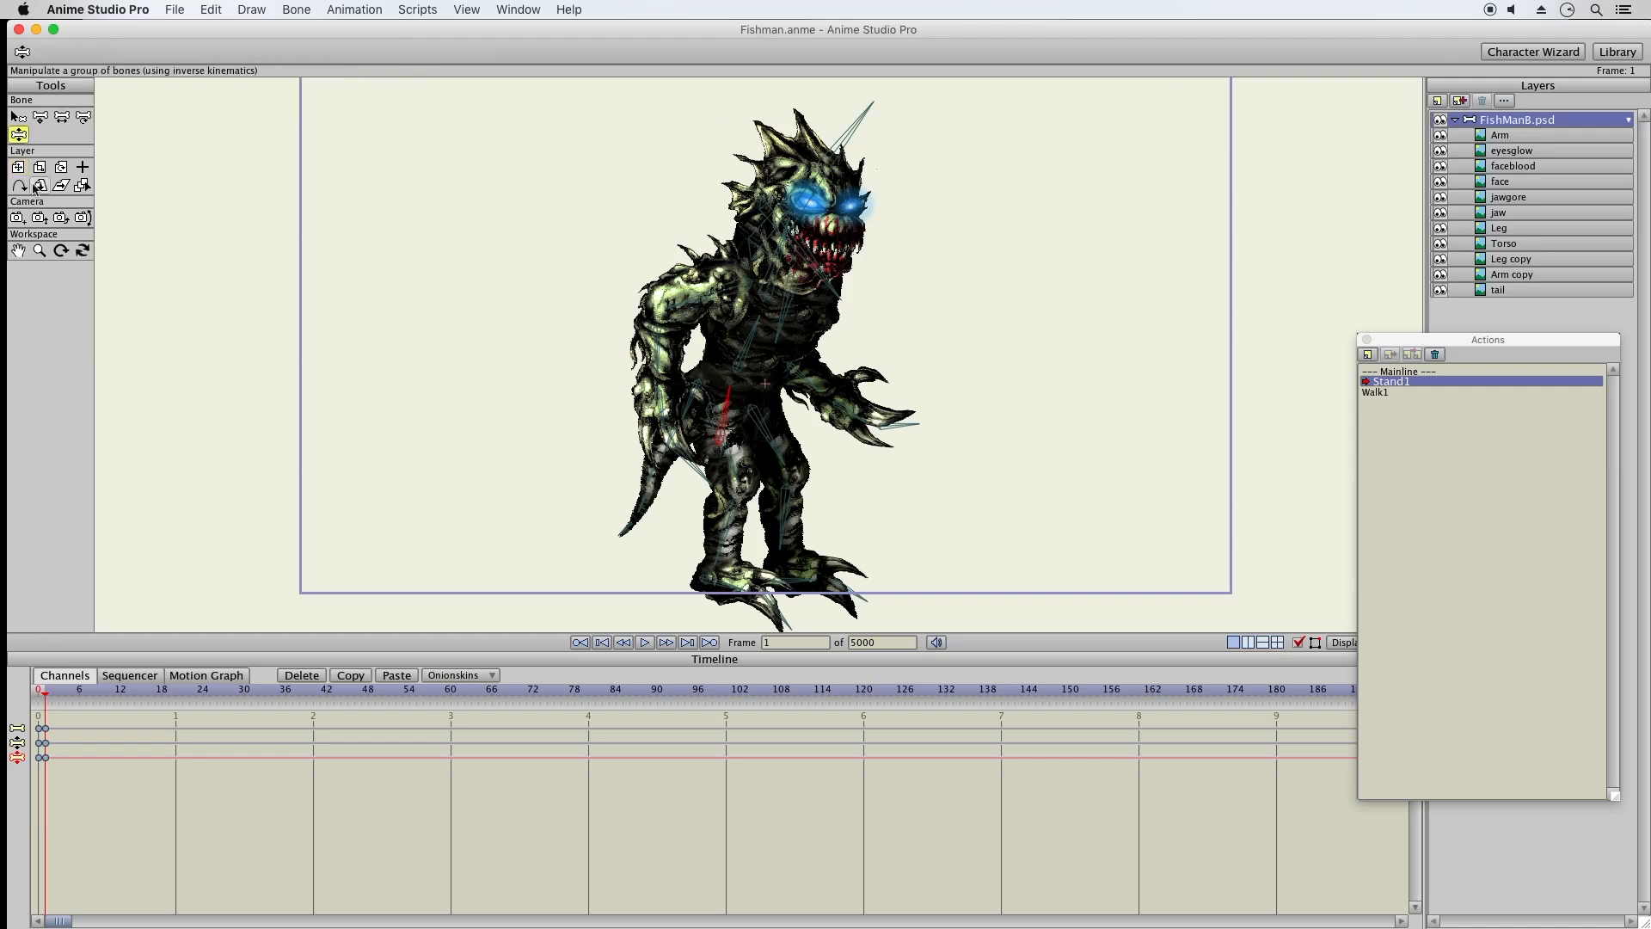
# Copy the frame 1 bone keyframes of Stand1 and paste them at frames 12 and 20
pyautogui.click(45, 729)
pyautogui.click(125, 698)
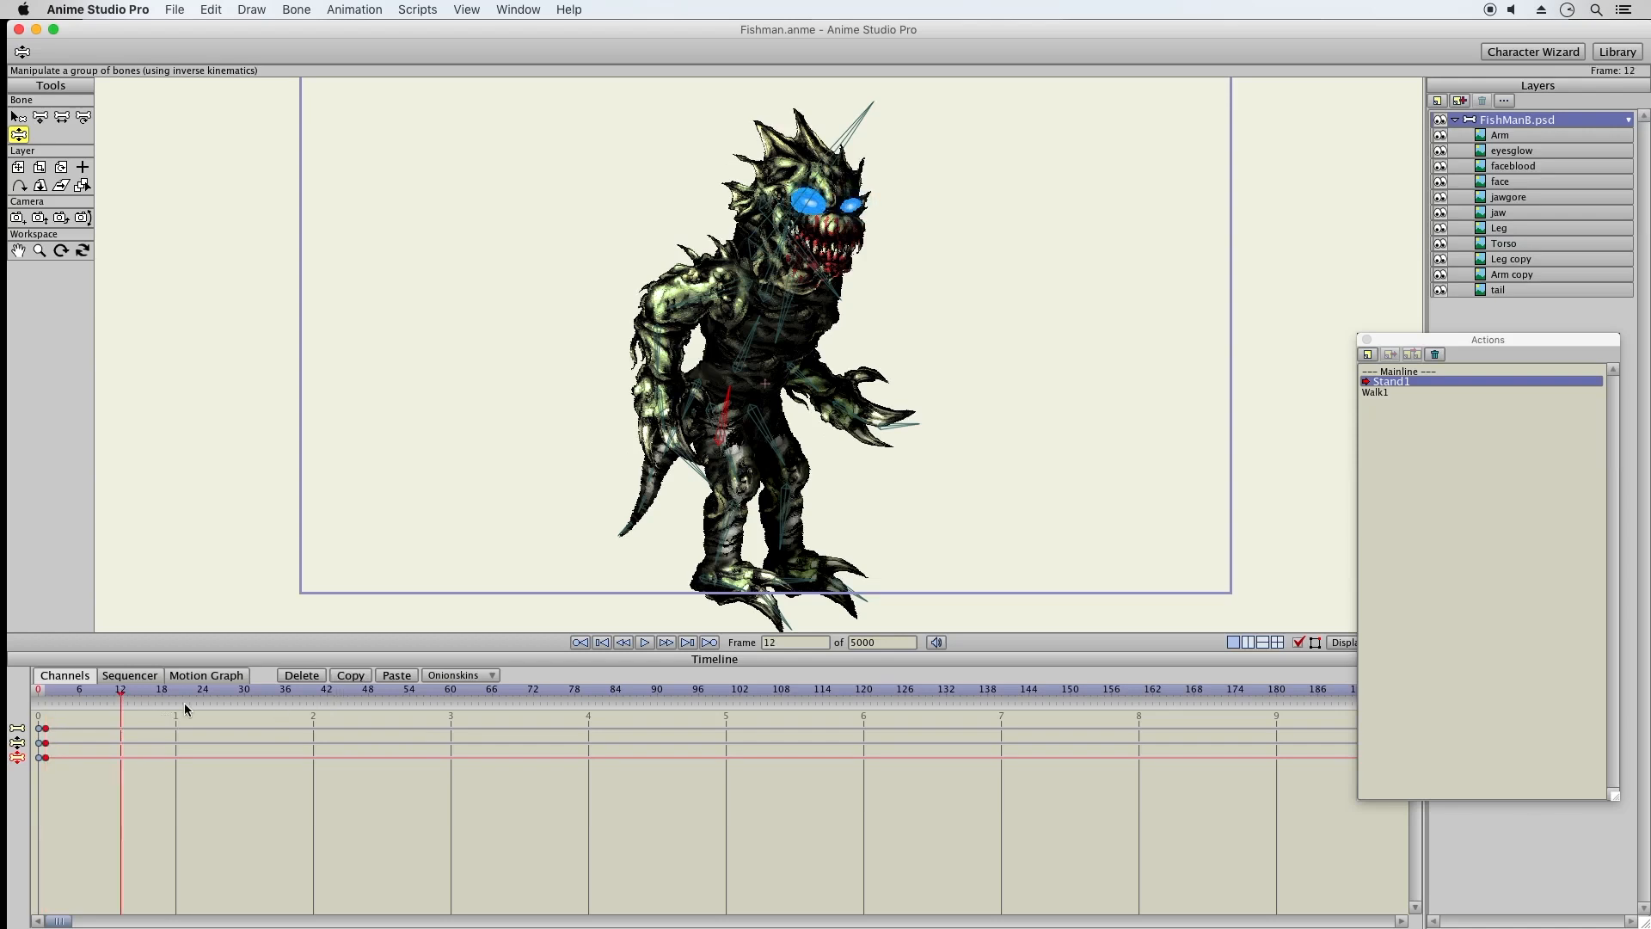
pyautogui.click(175, 695)
pyautogui.click(396, 675)
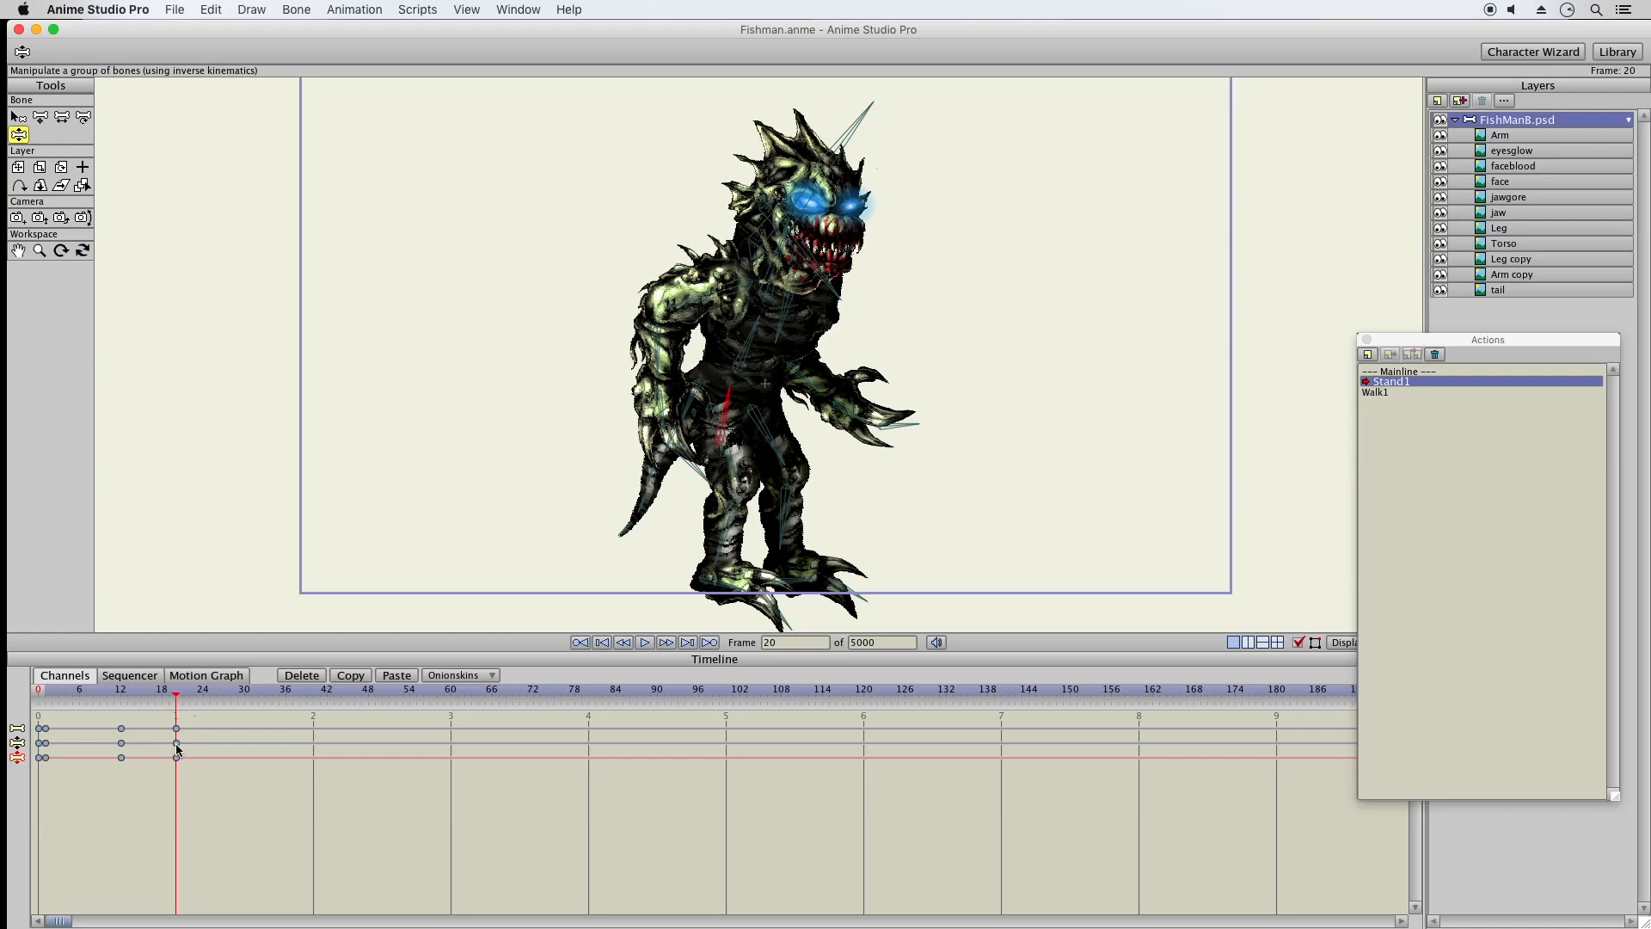
# Retime the pasted poses by moving the frame 20 keyframes to frame 60 and the frame 12 keyframes to frame 30
pyautogui.click(177, 750)
pyautogui.moveTo(174, 756); pyautogui.dragTo(451, 767)
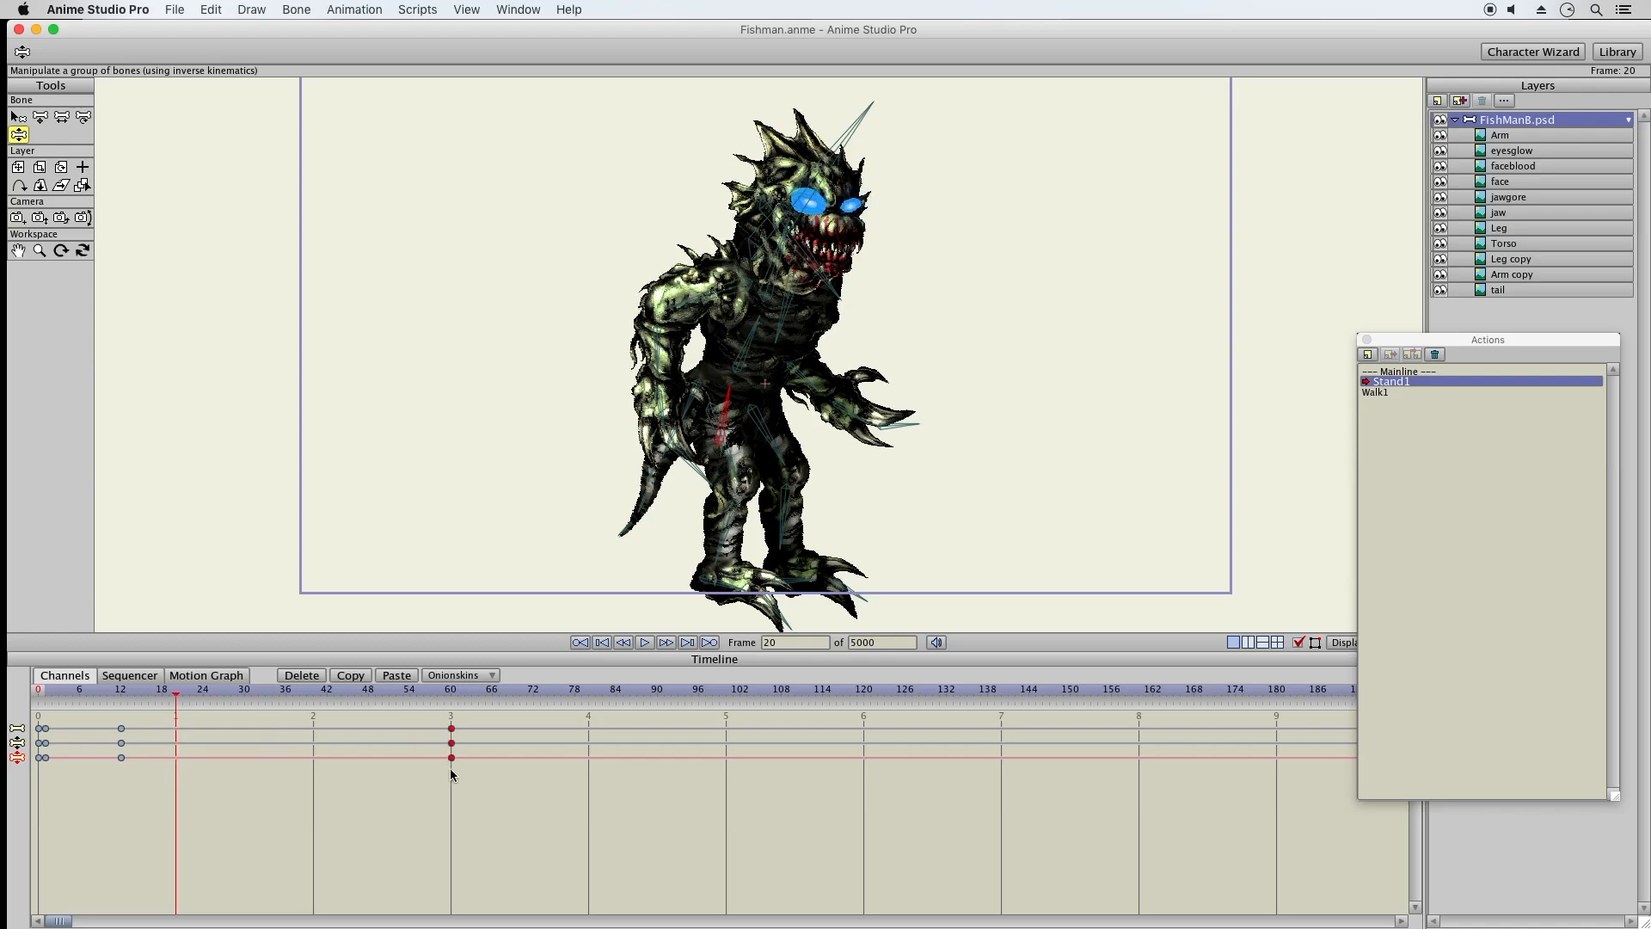
pyautogui.click(146, 715)
pyautogui.moveTo(146, 715); pyautogui.dragTo(251, 769)
pyautogui.click(173, 722)
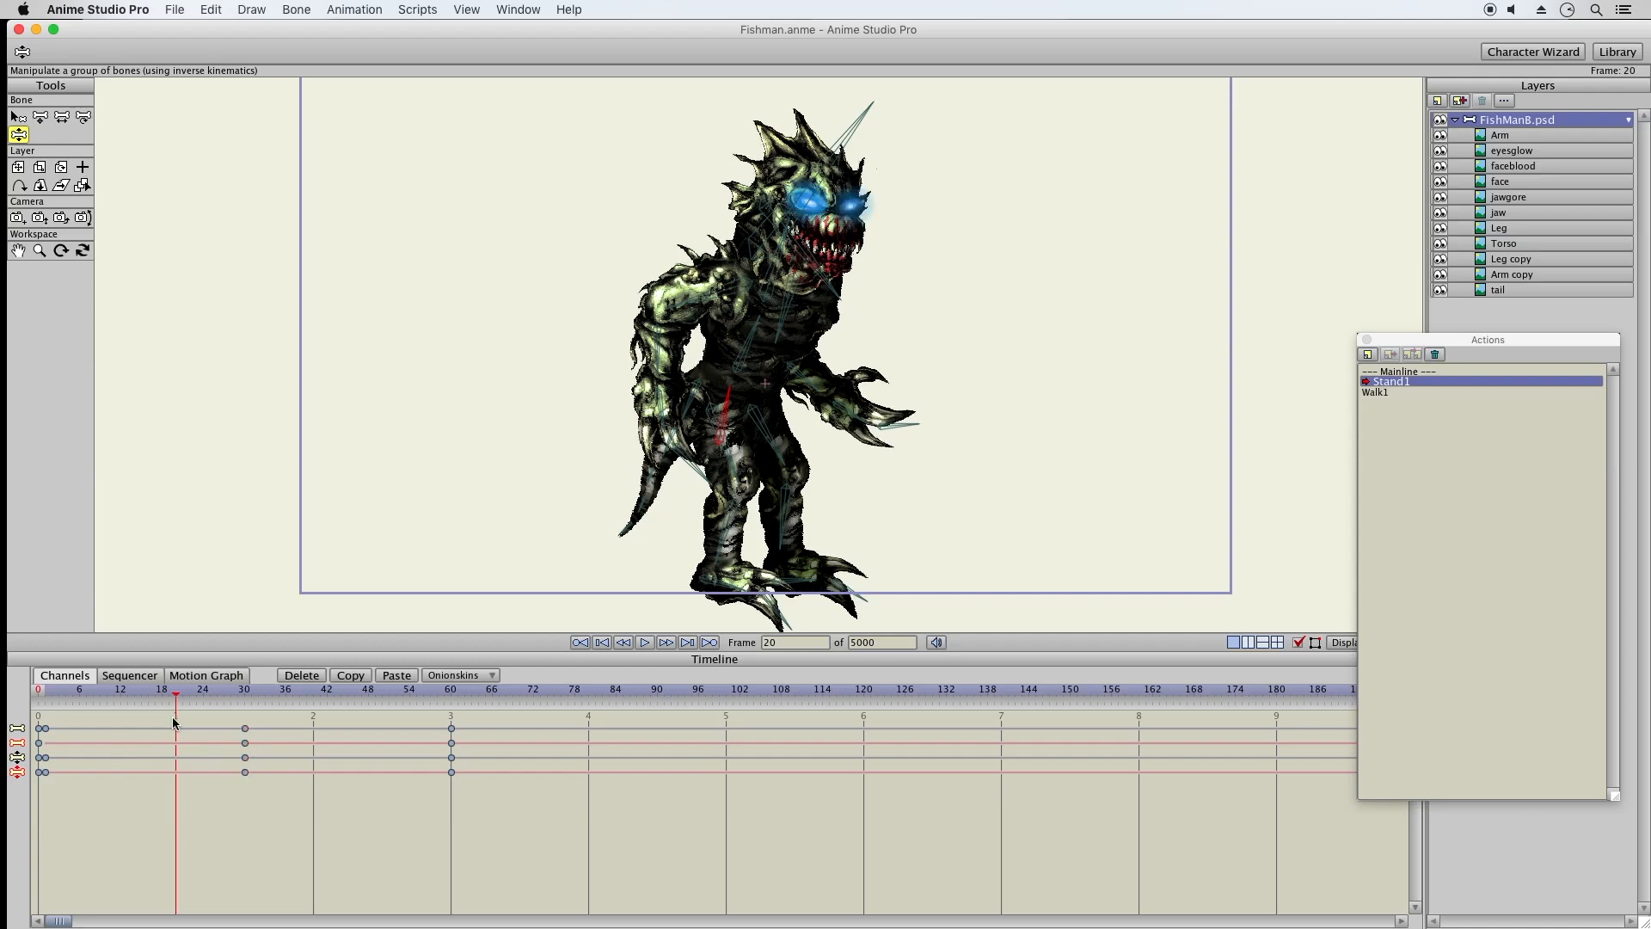
# At frame 30, lower the hip bone slightly and bend both legs at the knees with Manipulate Bones
pyautogui.click(251, 694)
pyautogui.click(39, 117)
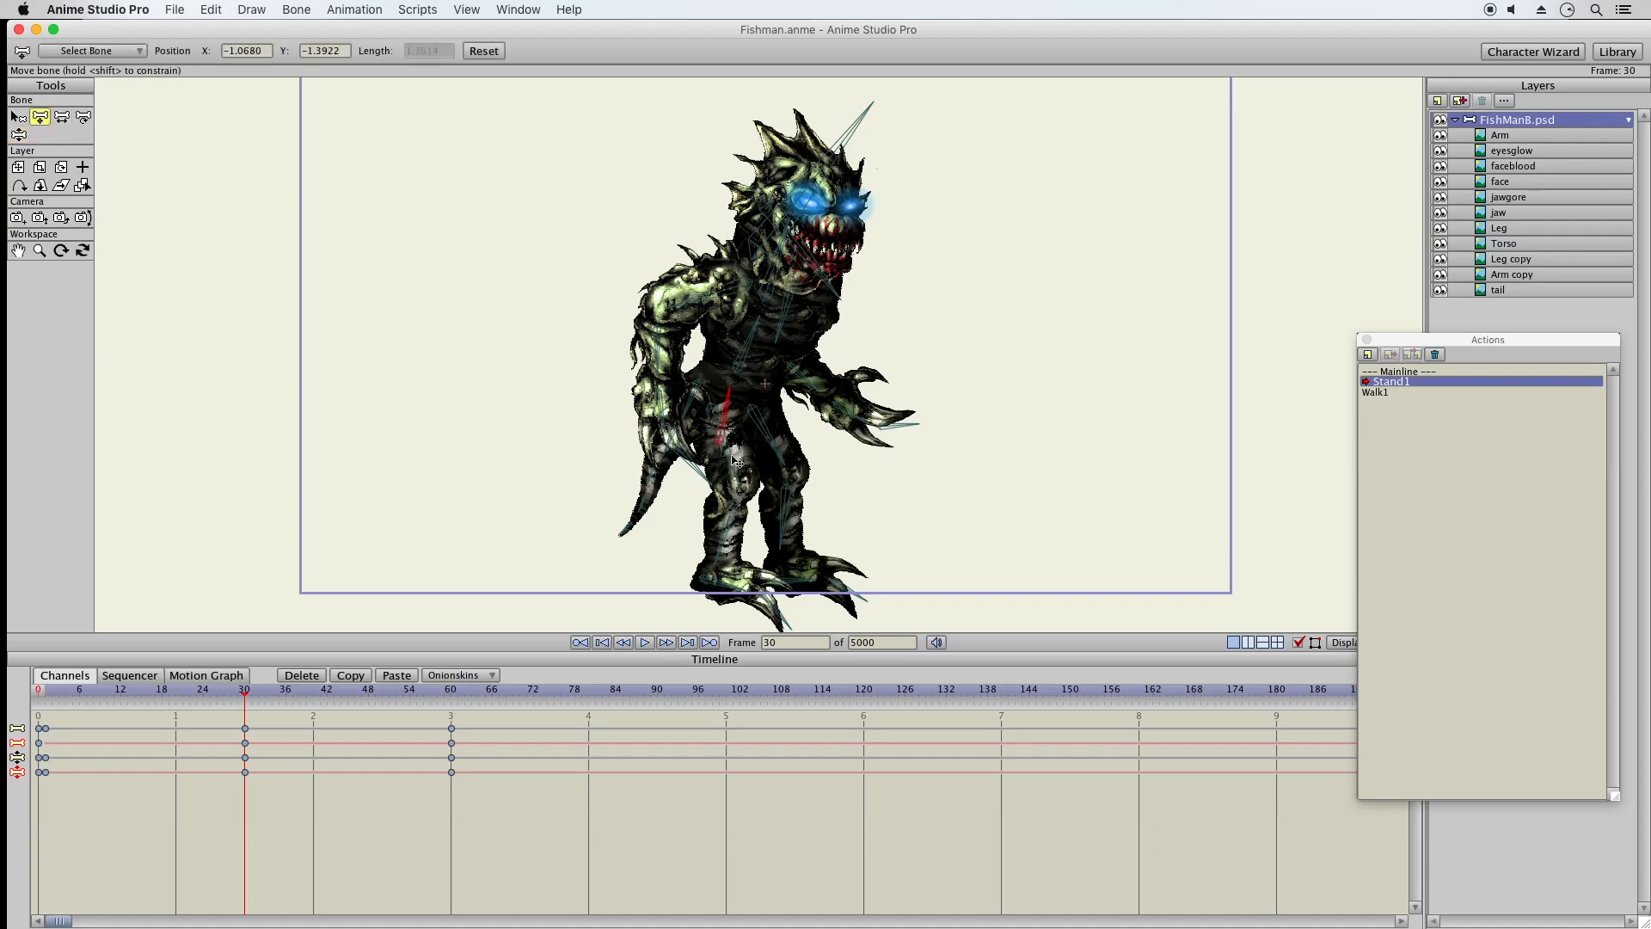
pyautogui.moveTo(731, 400); pyautogui.dragTo(729, 415)
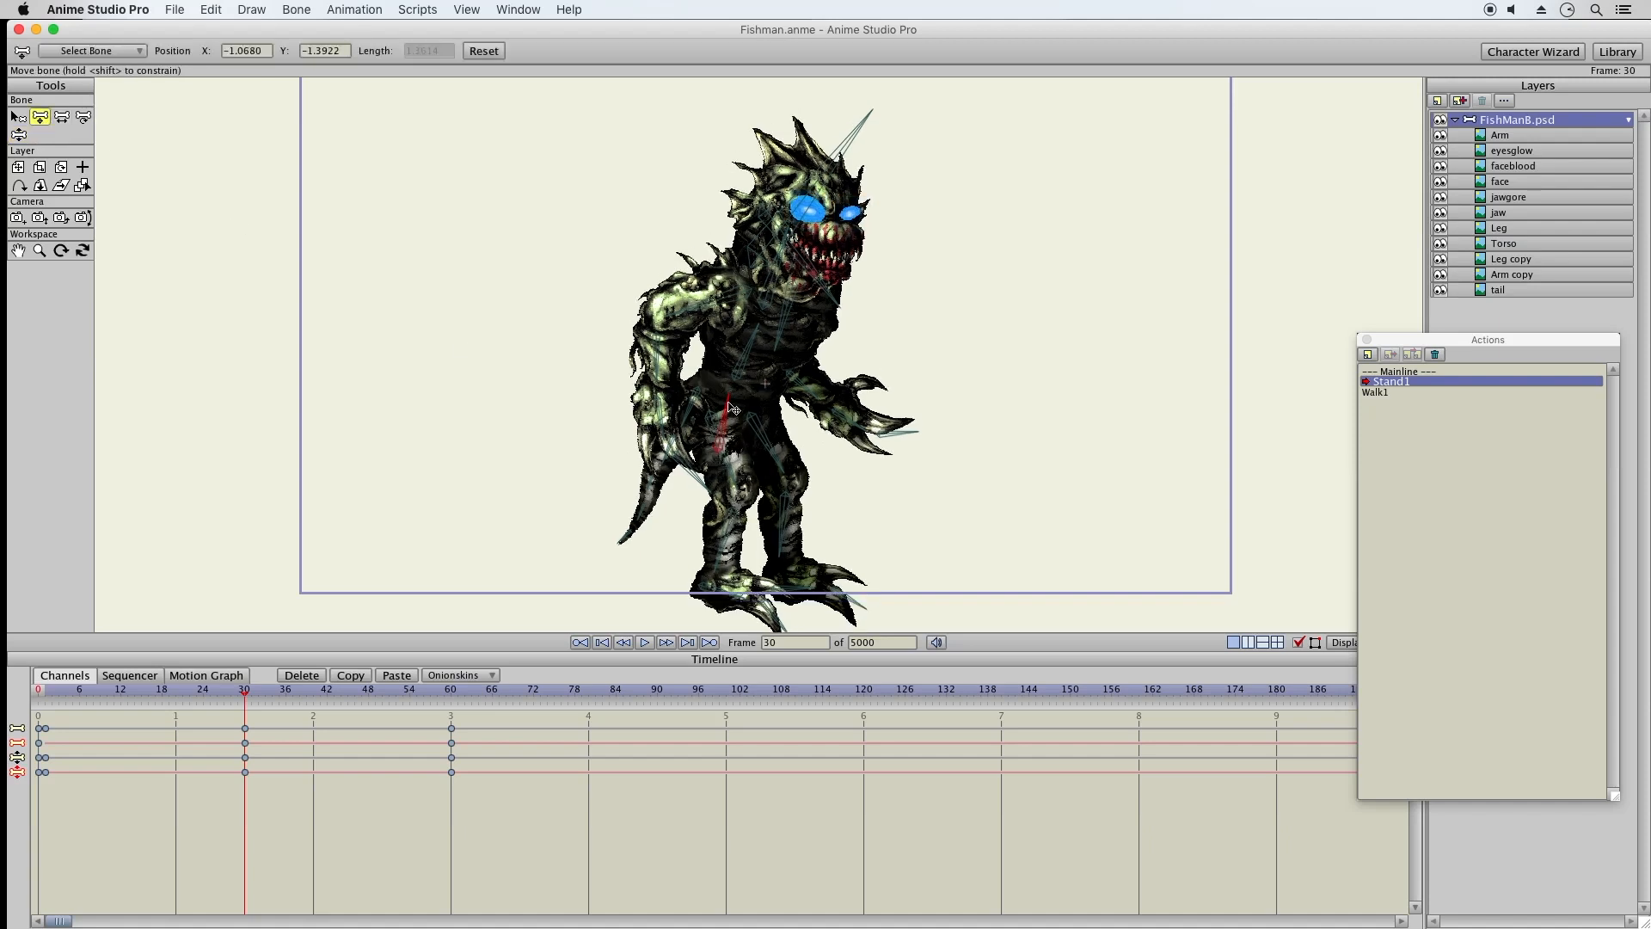
pyautogui.click(18, 134)
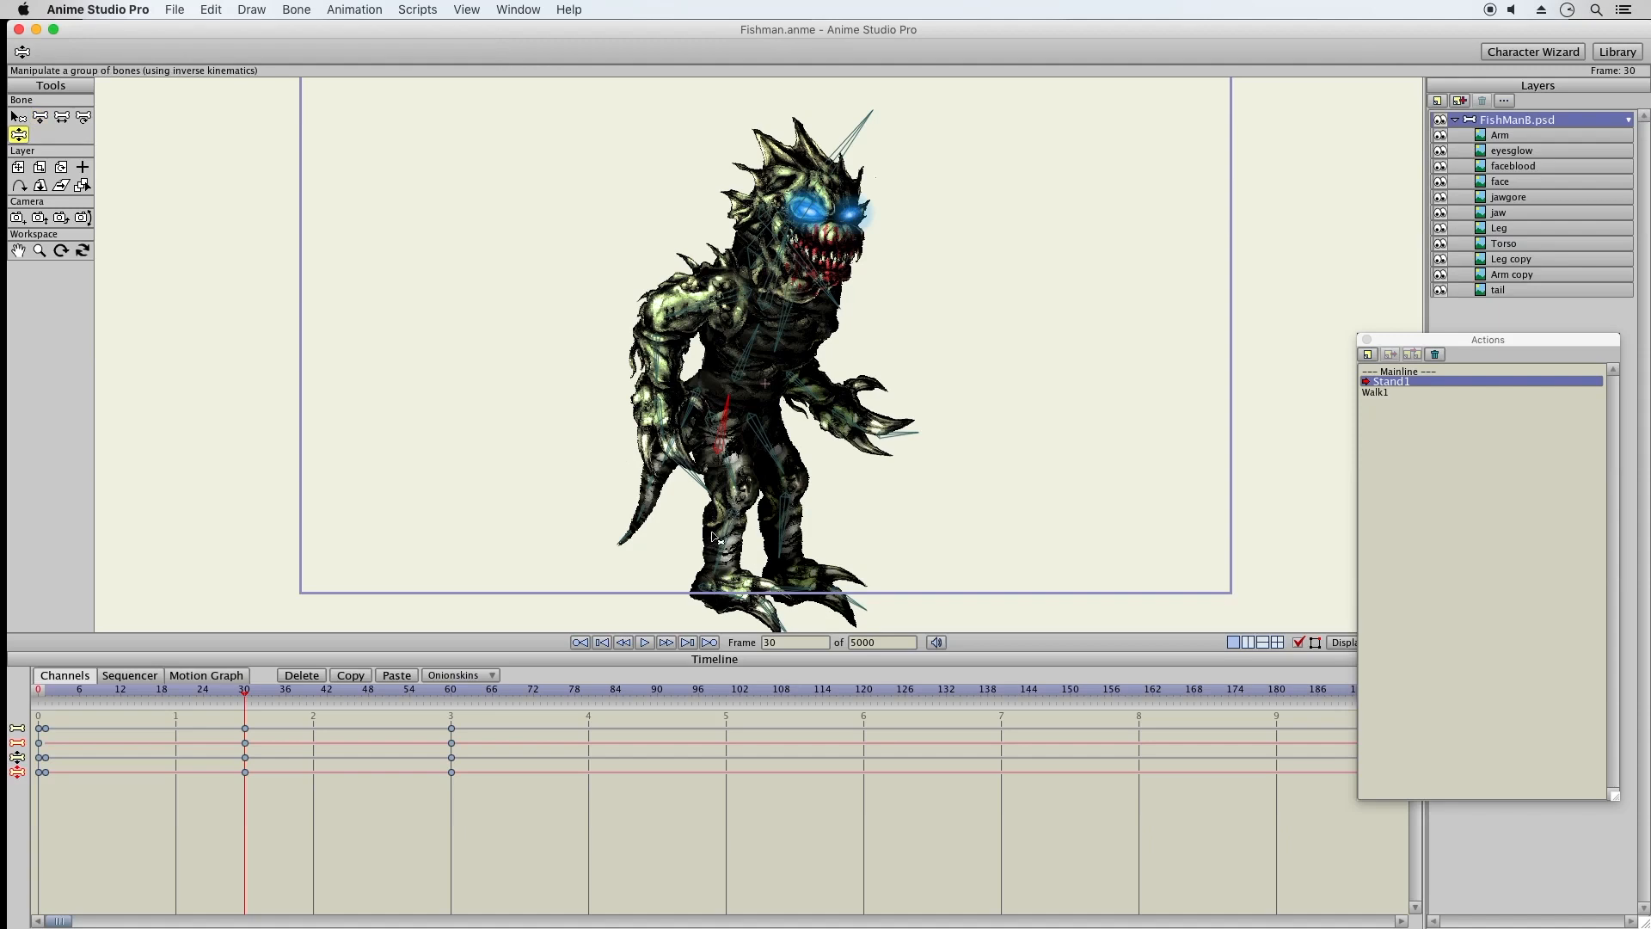
pyautogui.moveTo(710, 539); pyautogui.dragTo(790, 576)
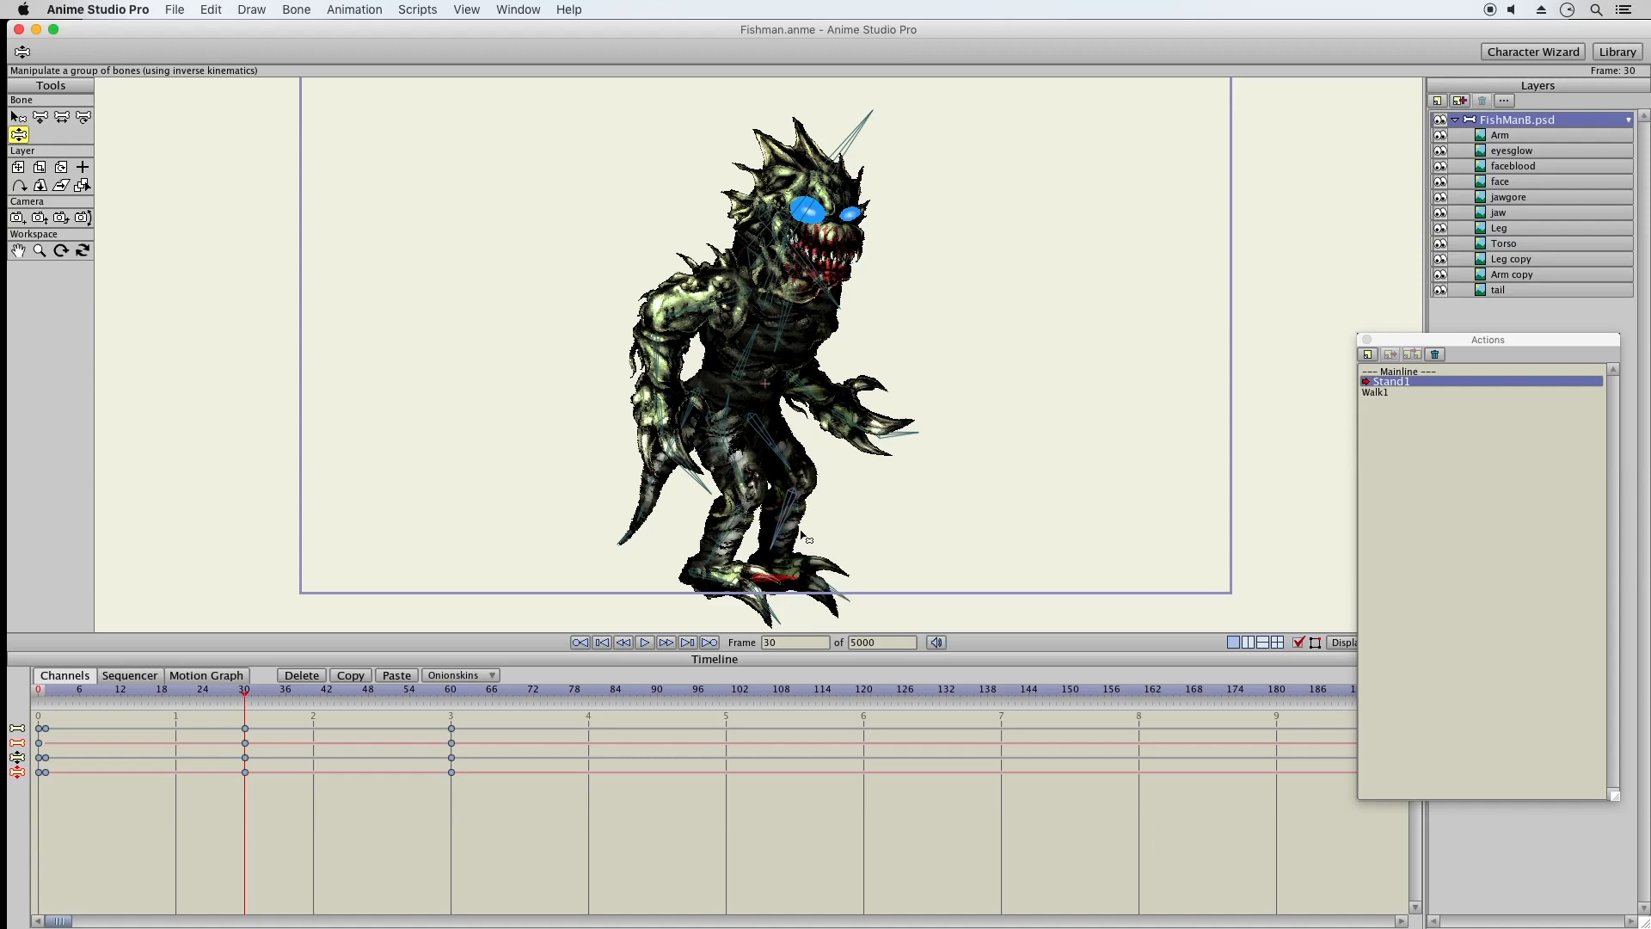
# At frame 30, lean the torso and head back slightly and reposition both arms with the Manipulate Bones tool
pyautogui.moveTo(660, 368); pyautogui.dragTo(646, 356)
pyautogui.moveTo(778, 303); pyautogui.dragTo(806, 249)
pyautogui.moveTo(810, 170); pyautogui.dragTo(804, 165)
pyautogui.moveTo(823, 404); pyautogui.dragTo(877, 431)
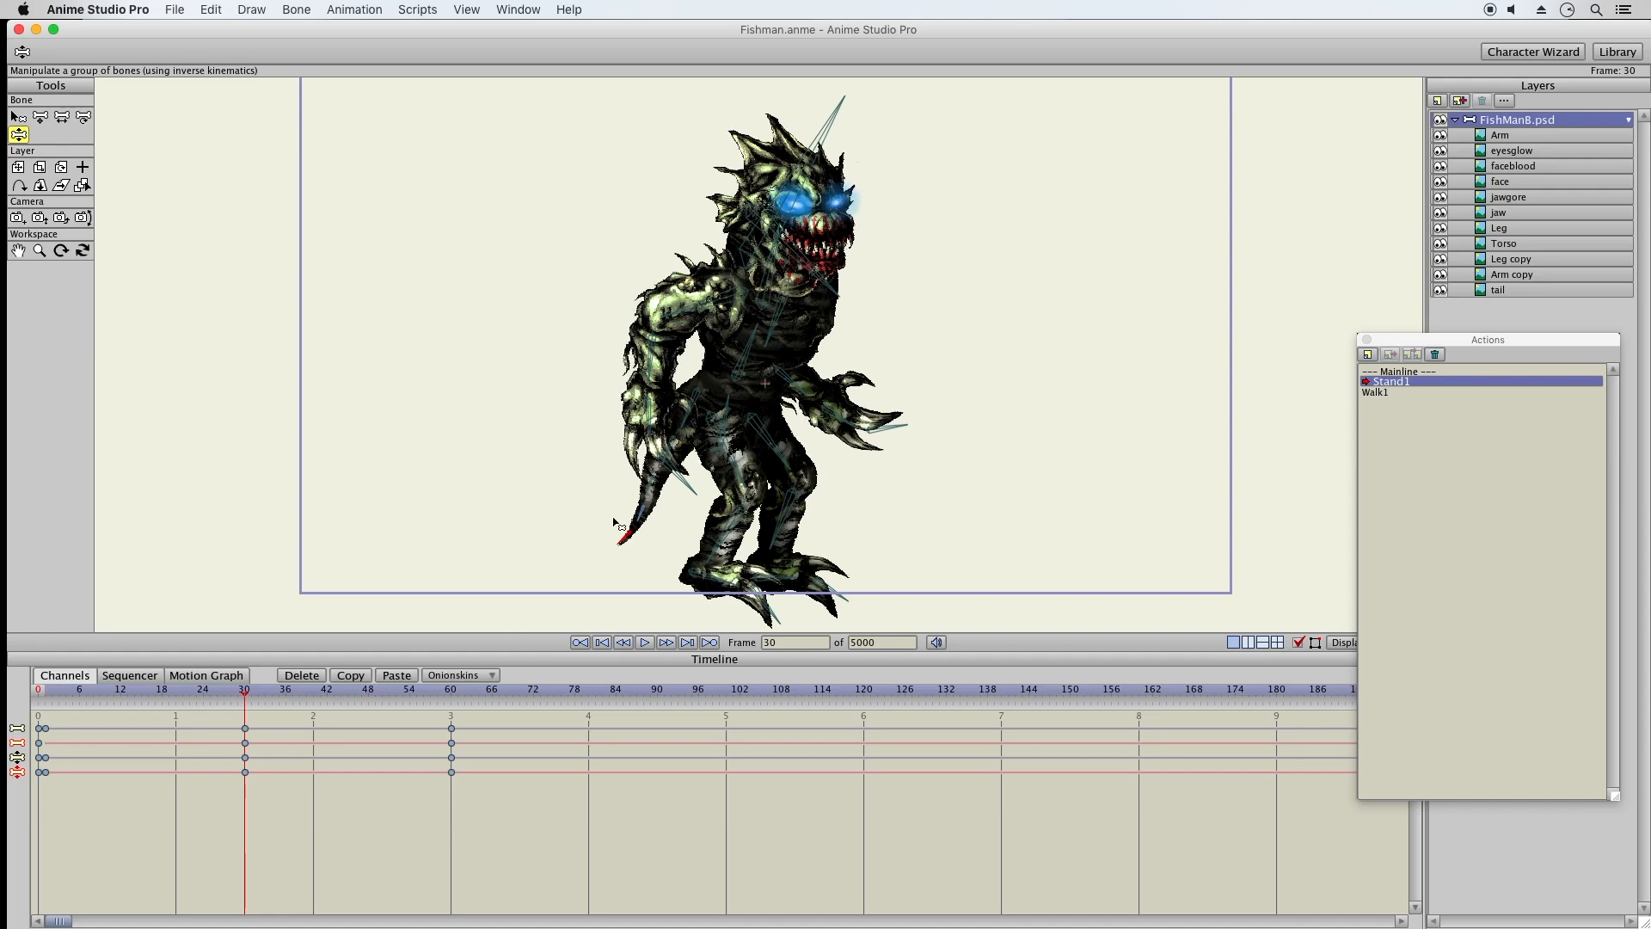
# Shift the hip bone slightly forward at frame 30 and check the motion from frame 1
pyautogui.moveTo(54, 698); pyautogui.dragTo(291, 704)
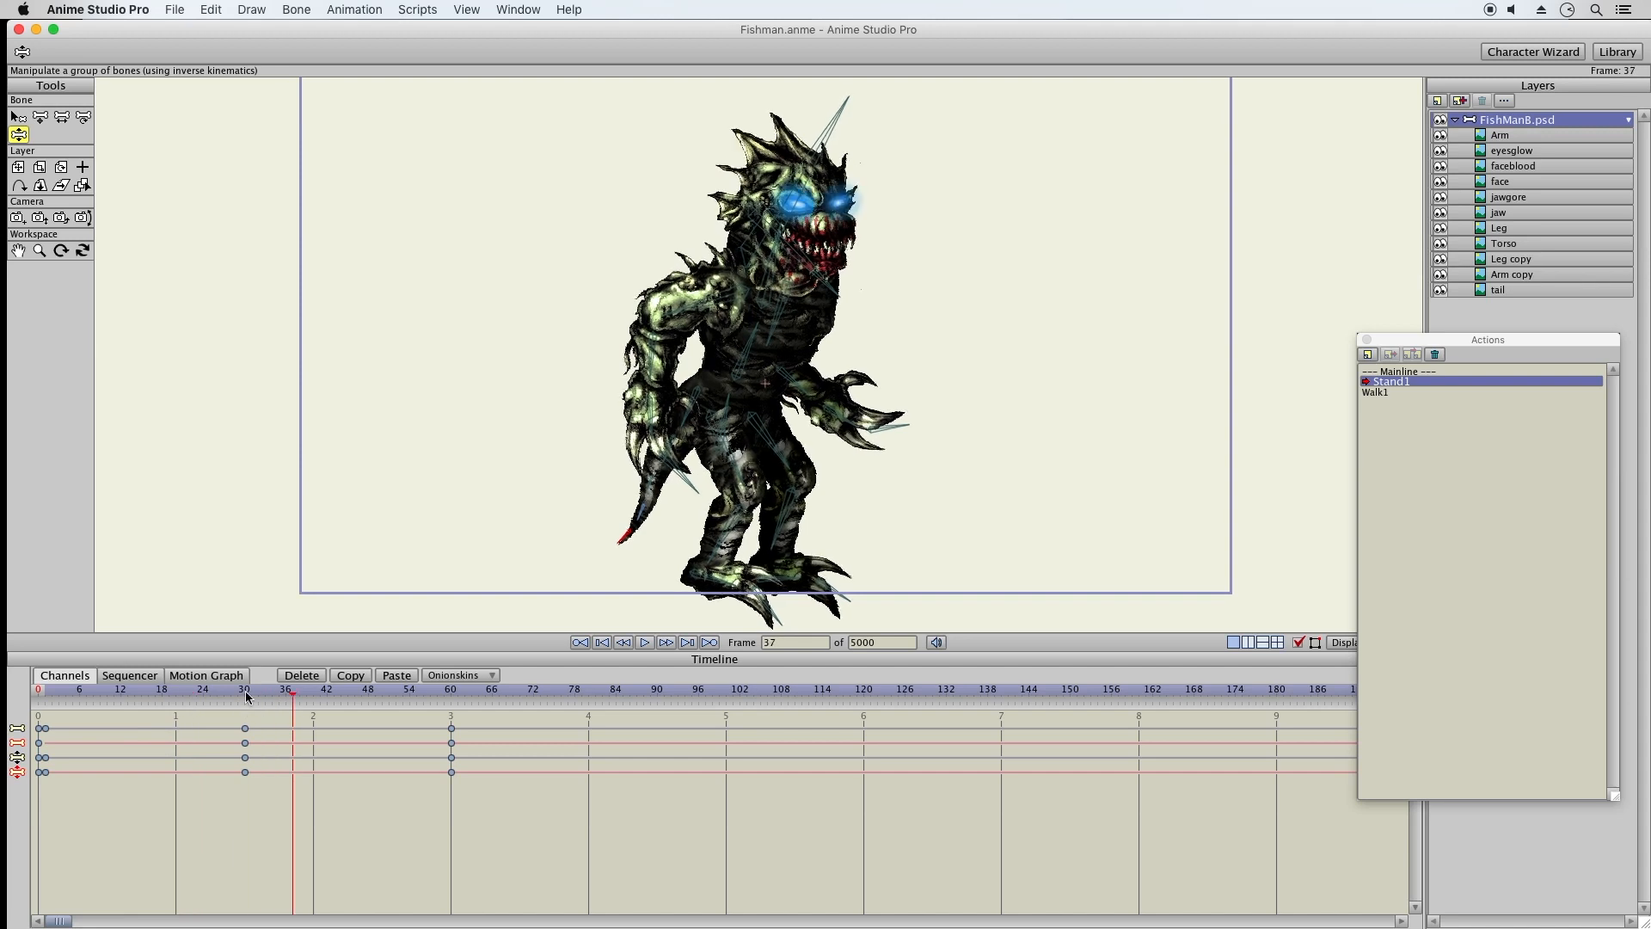
pyautogui.click(246, 696)
pyautogui.press('t')
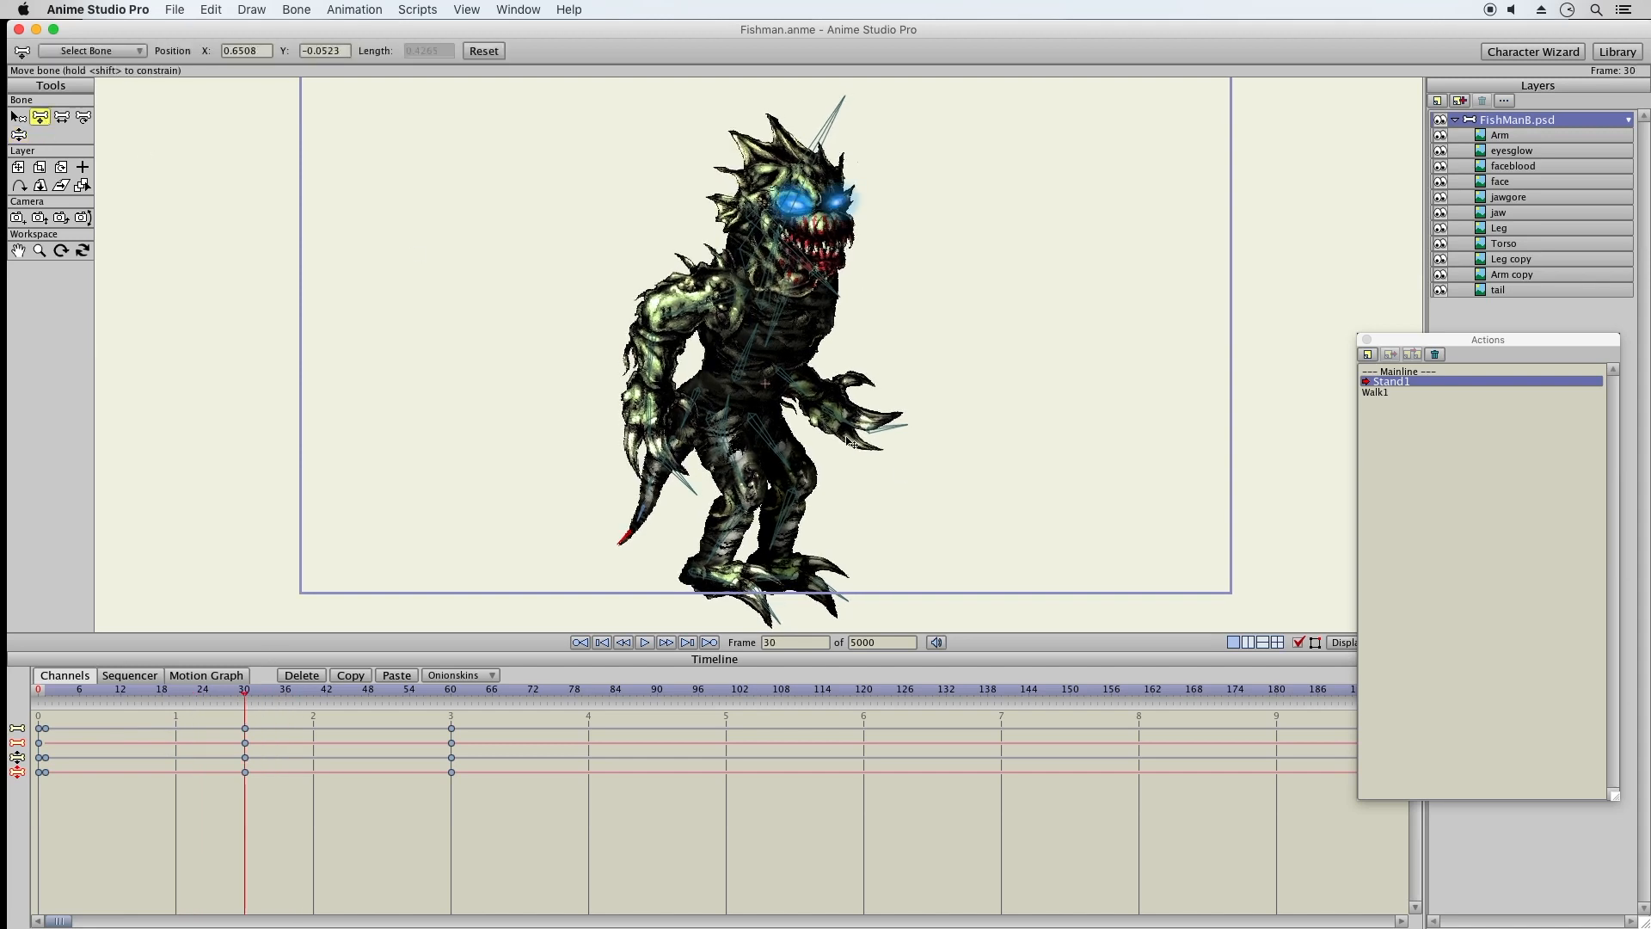
pyautogui.moveTo(729, 401); pyautogui.dragTo(741, 402)
pyautogui.moveTo(47, 689); pyautogui.dragTo(175, 724)
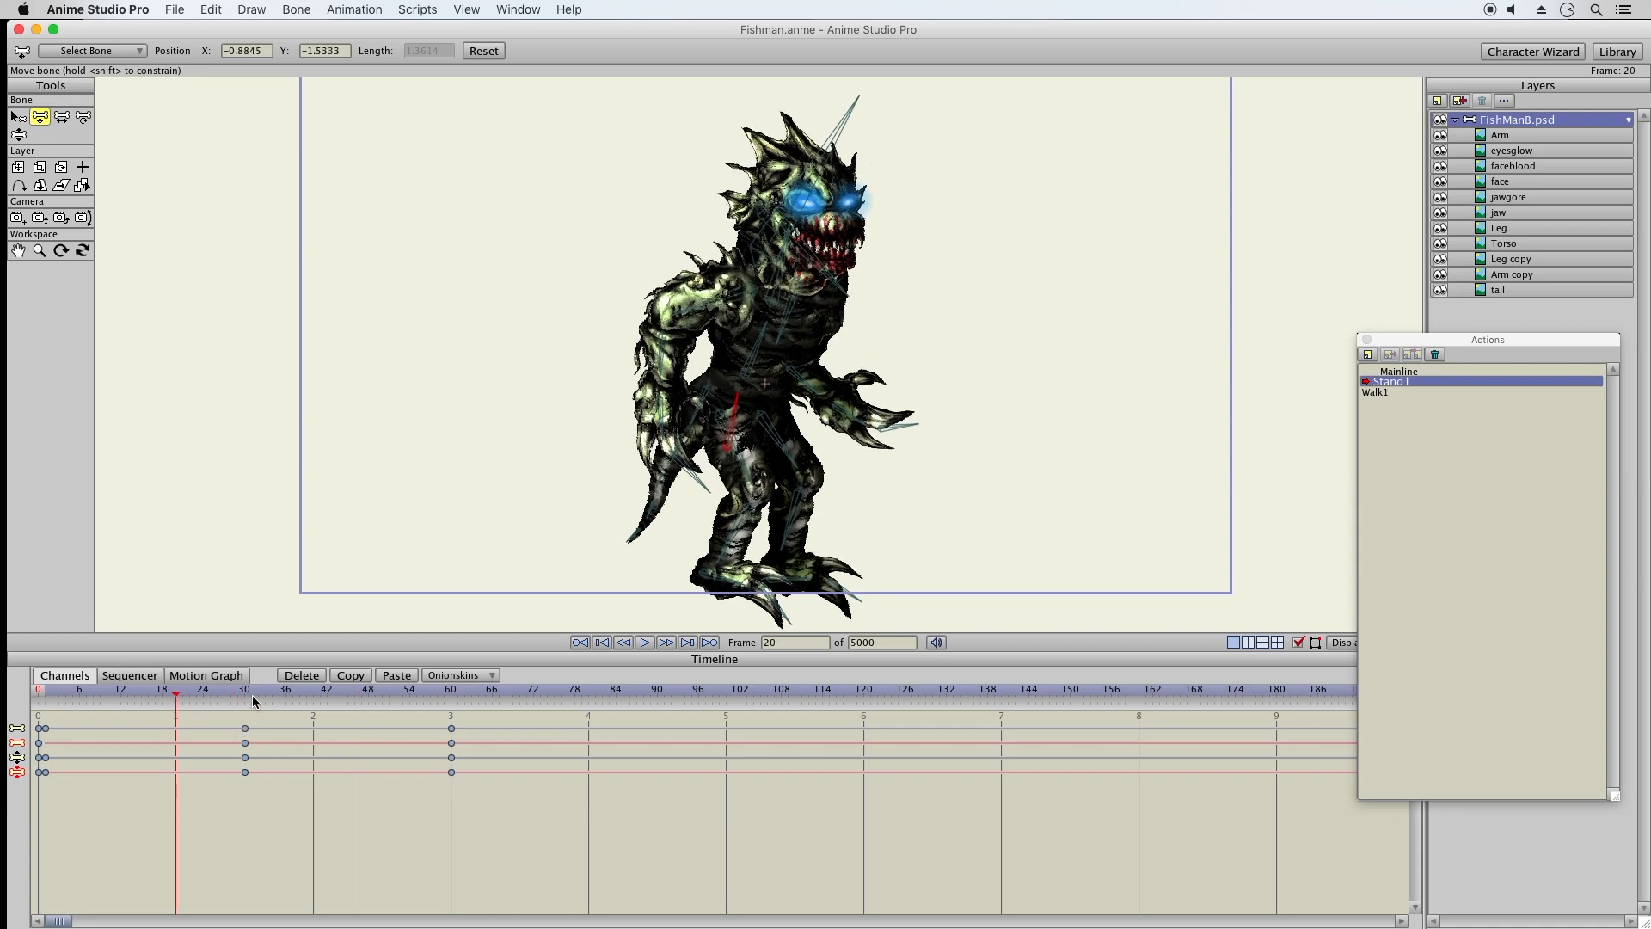
# At frame 30, pull the forward-reaching arm in toward the body and play back the Stand1 action
pyautogui.click(247, 693)
pyautogui.click(19, 135)
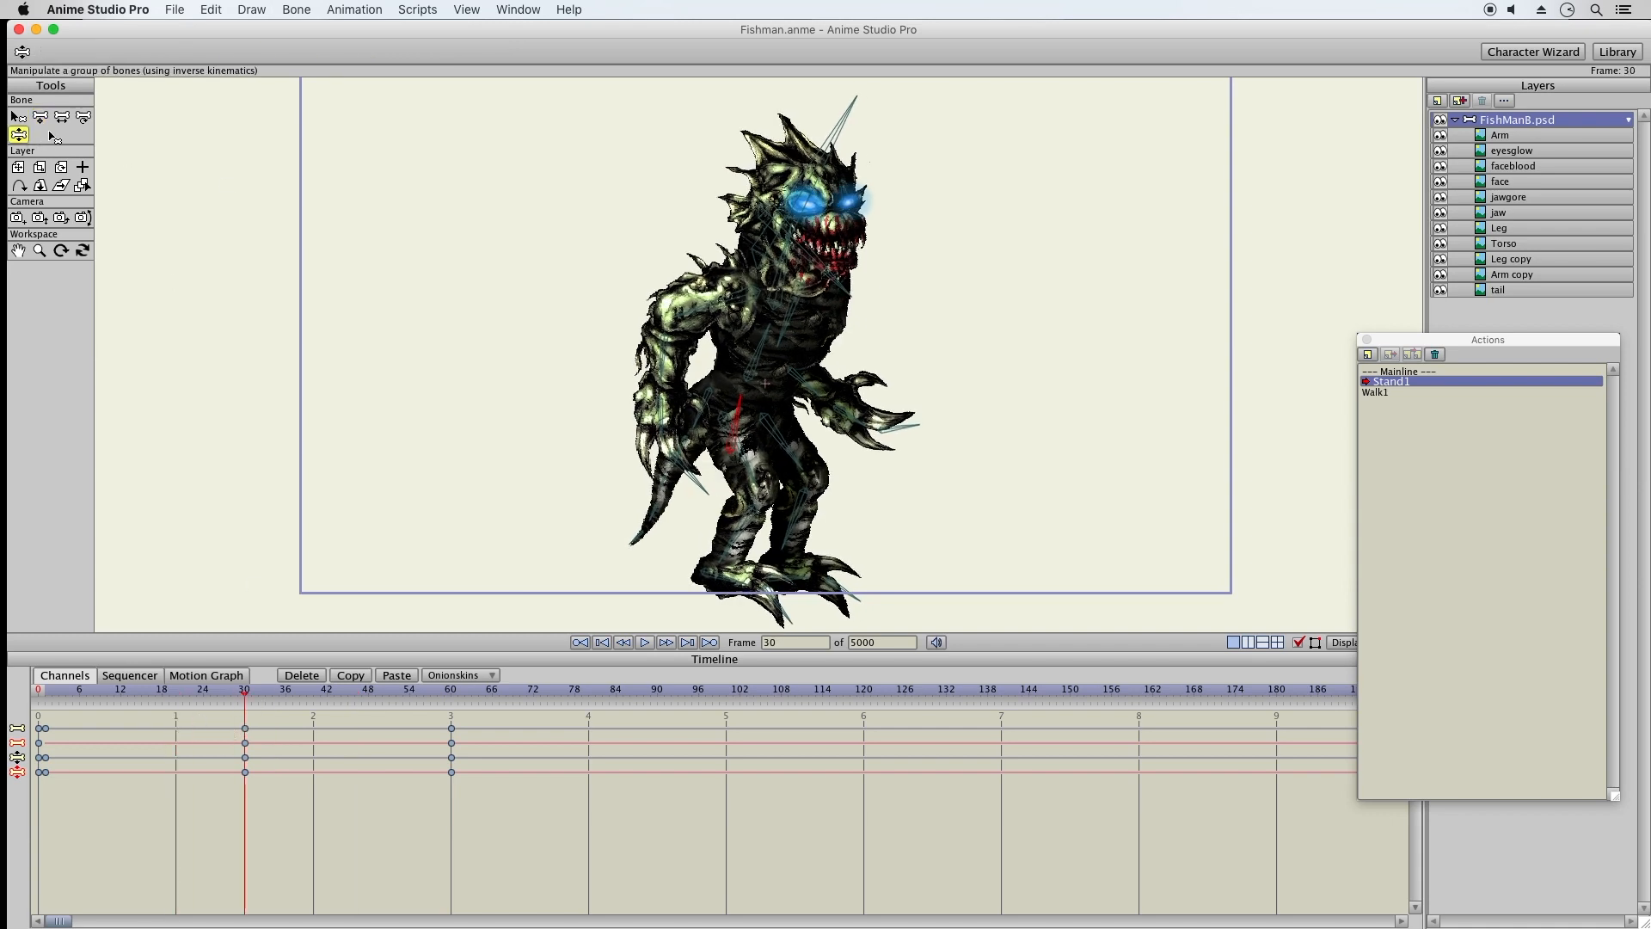
pyautogui.moveTo(814, 393); pyautogui.dragTo(798, 384)
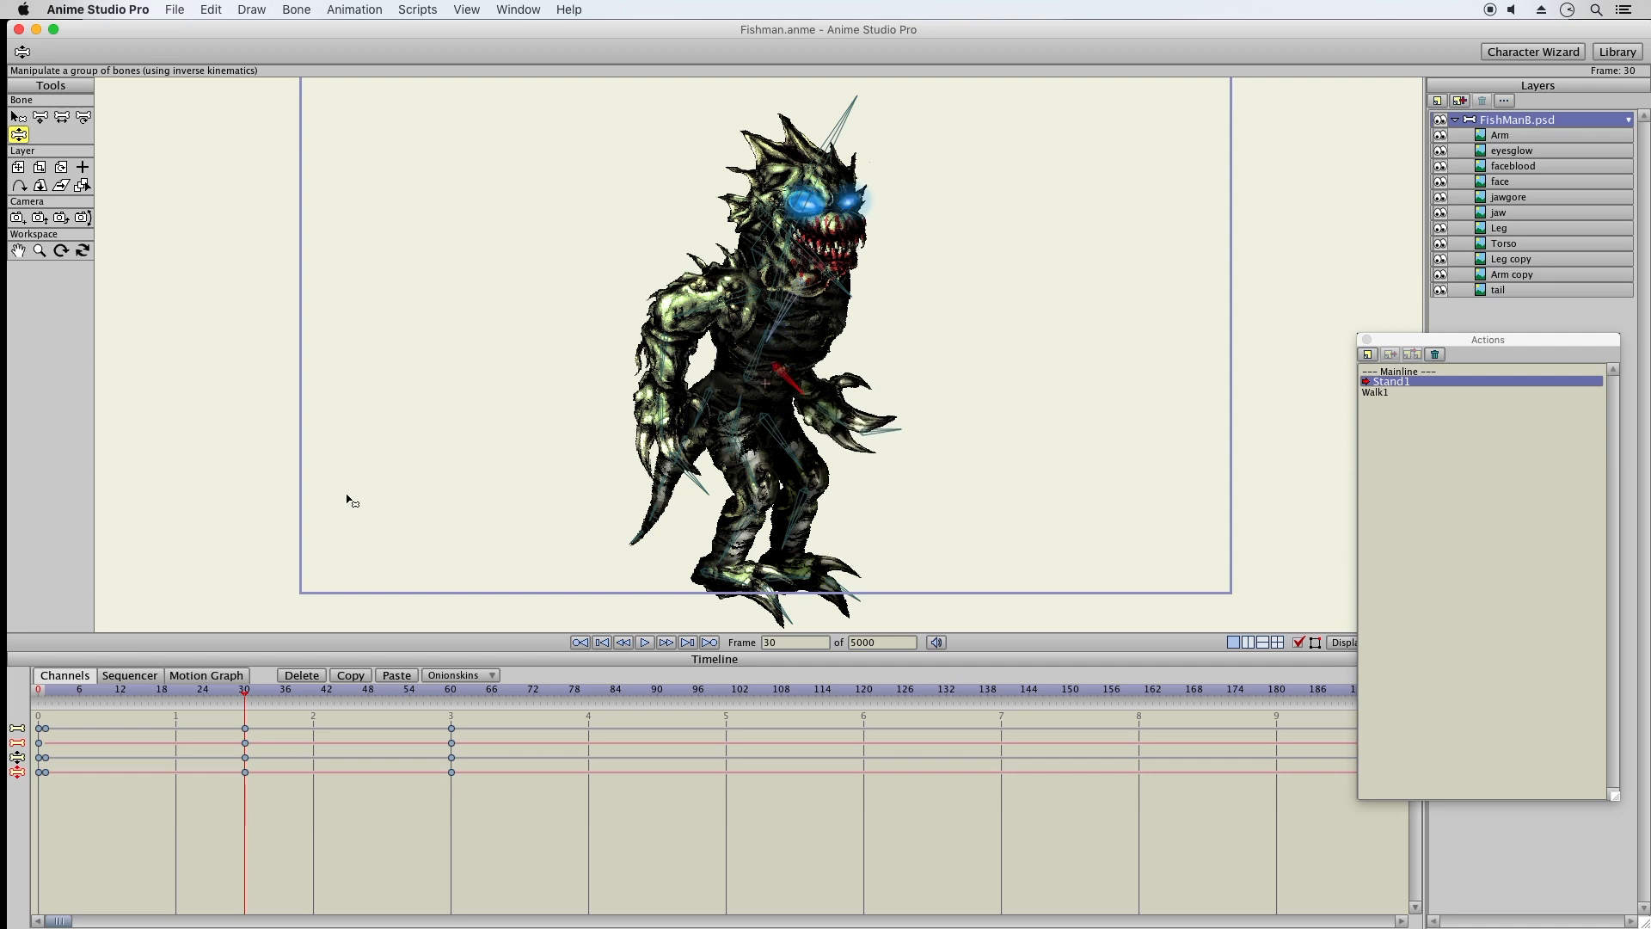
pyautogui.click(45, 692)
pyautogui.moveTo(64, 689); pyautogui.dragTo(92, 690)
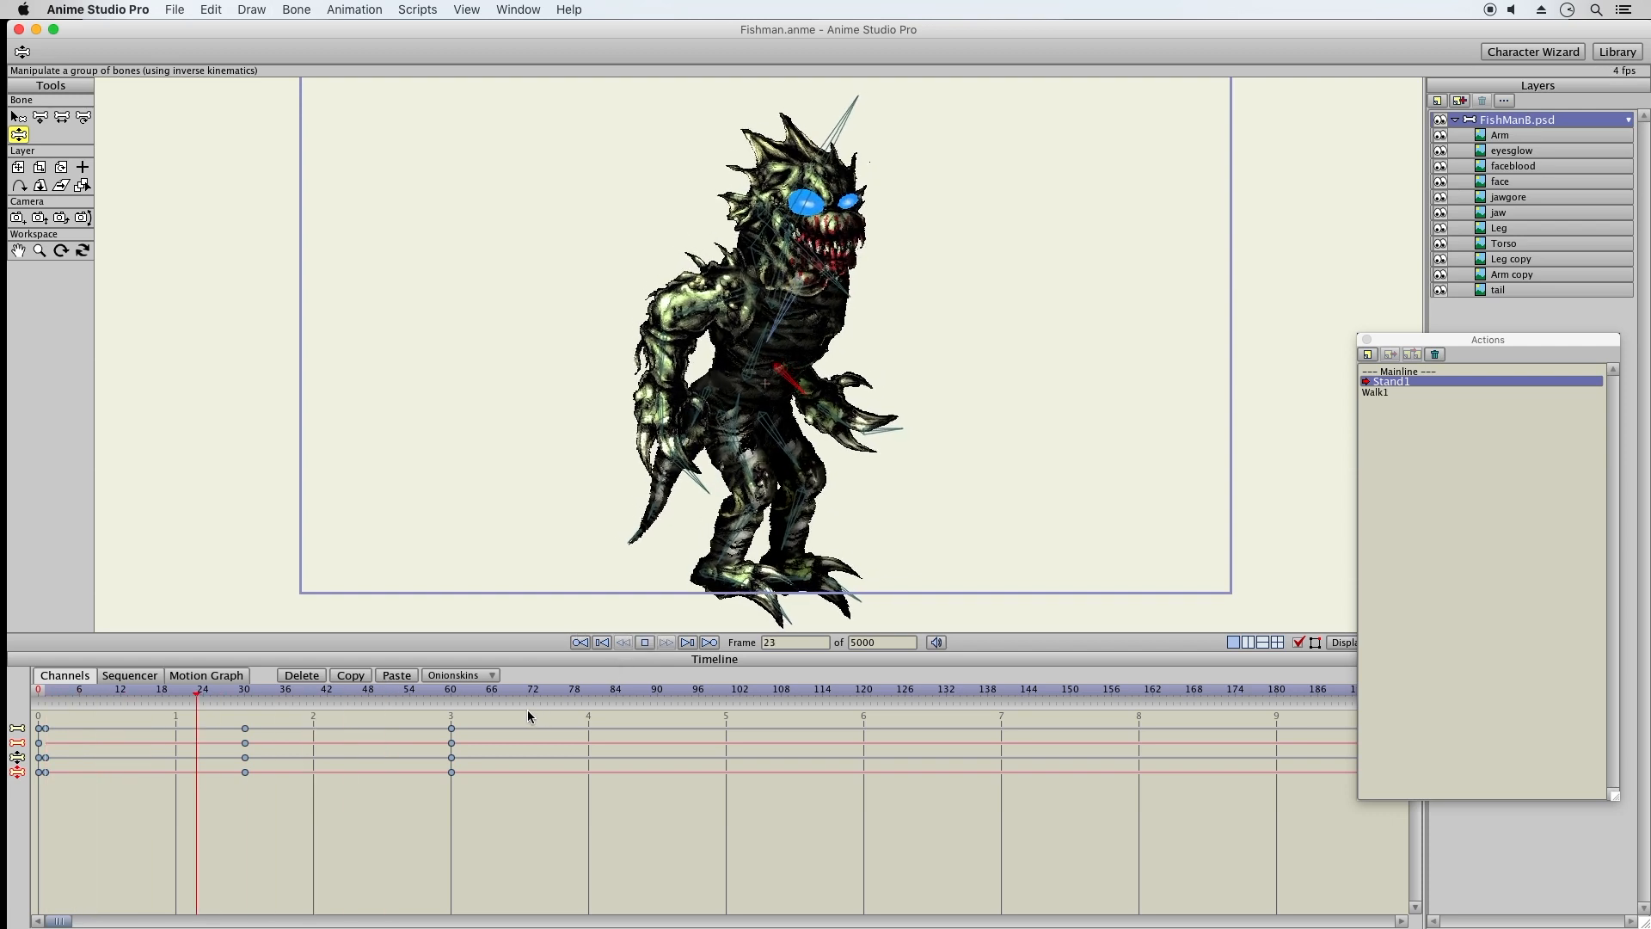
pyautogui.click(644, 642)
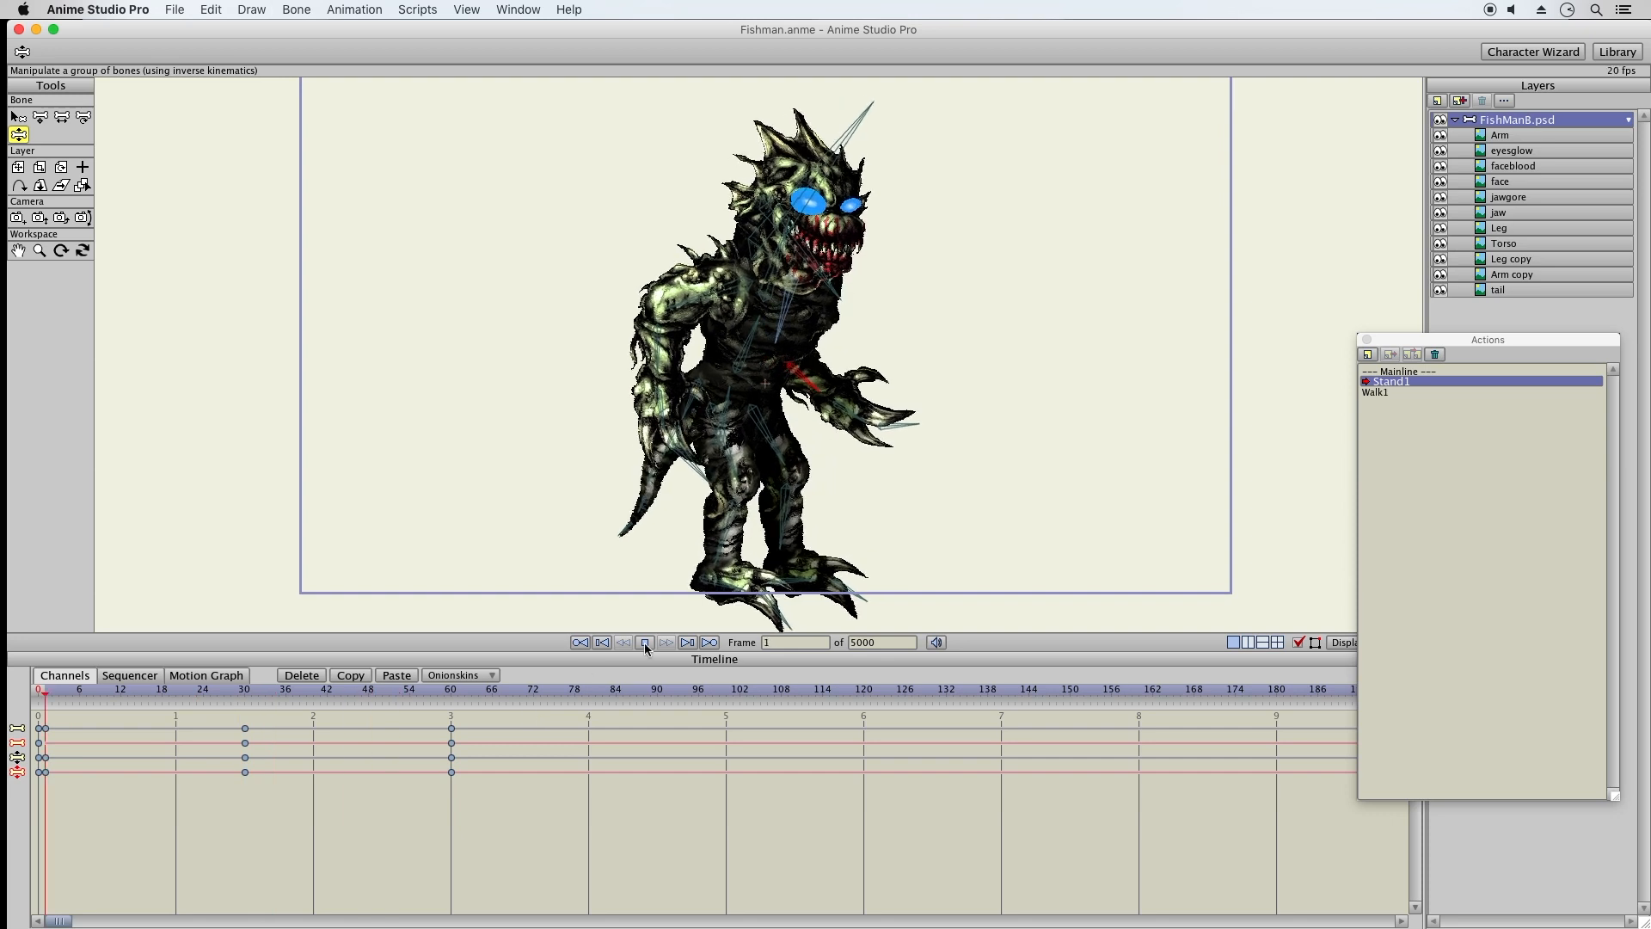
# At frame 16, swing the tail outward behind the legs and bend its tip downward
pyautogui.click(151, 708)
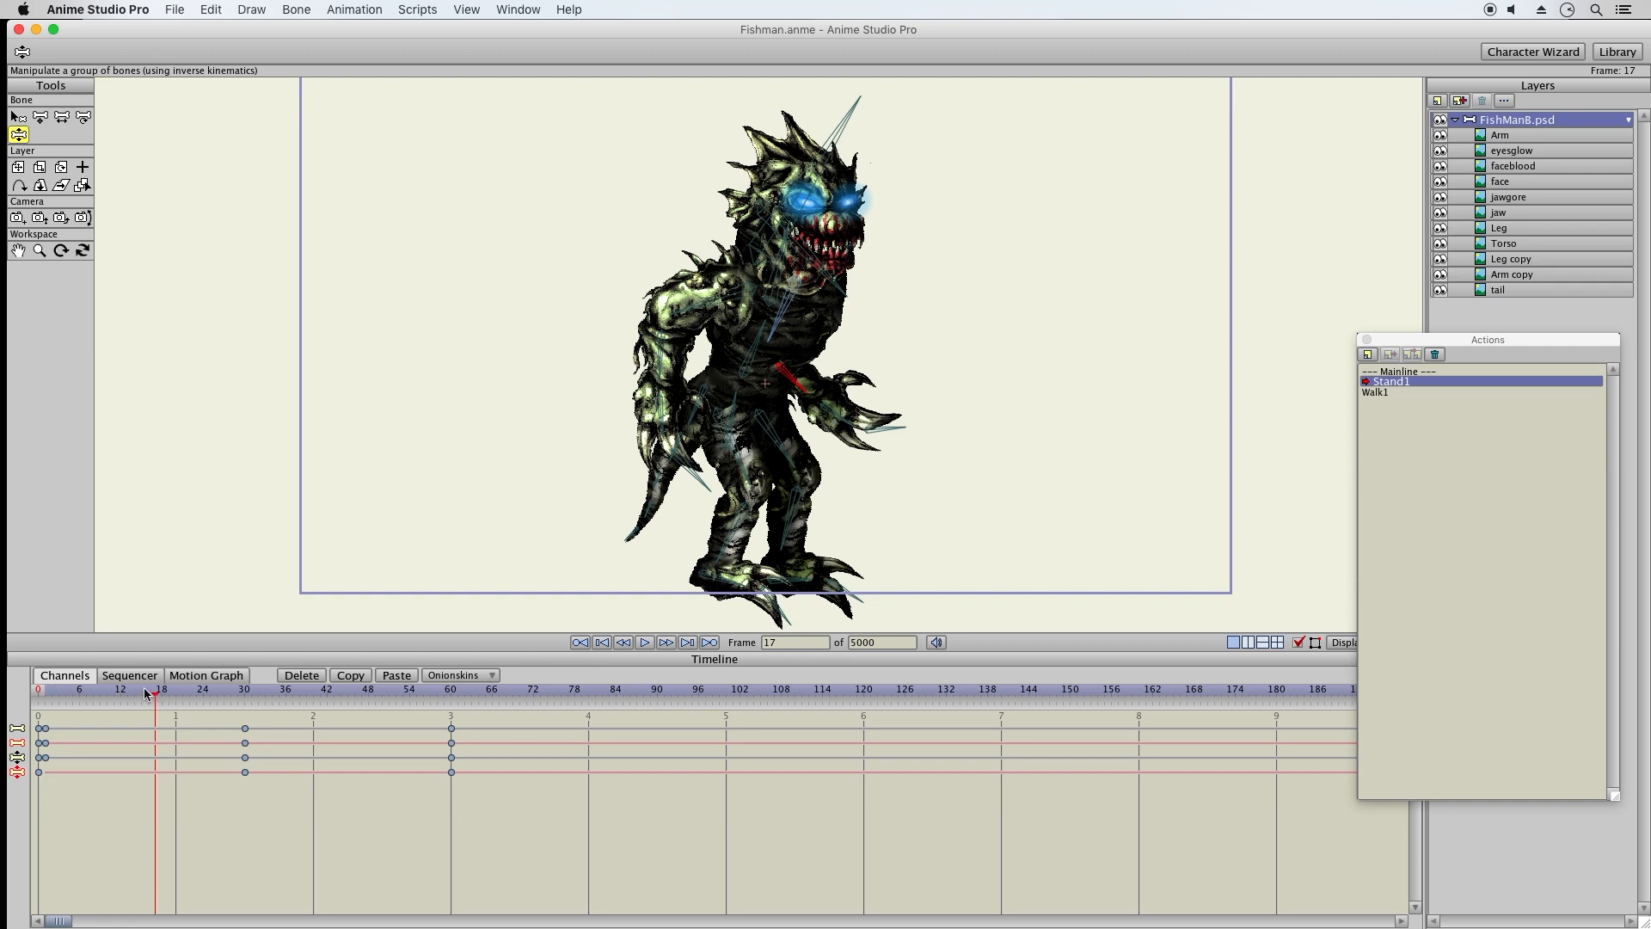
pyautogui.click(148, 693)
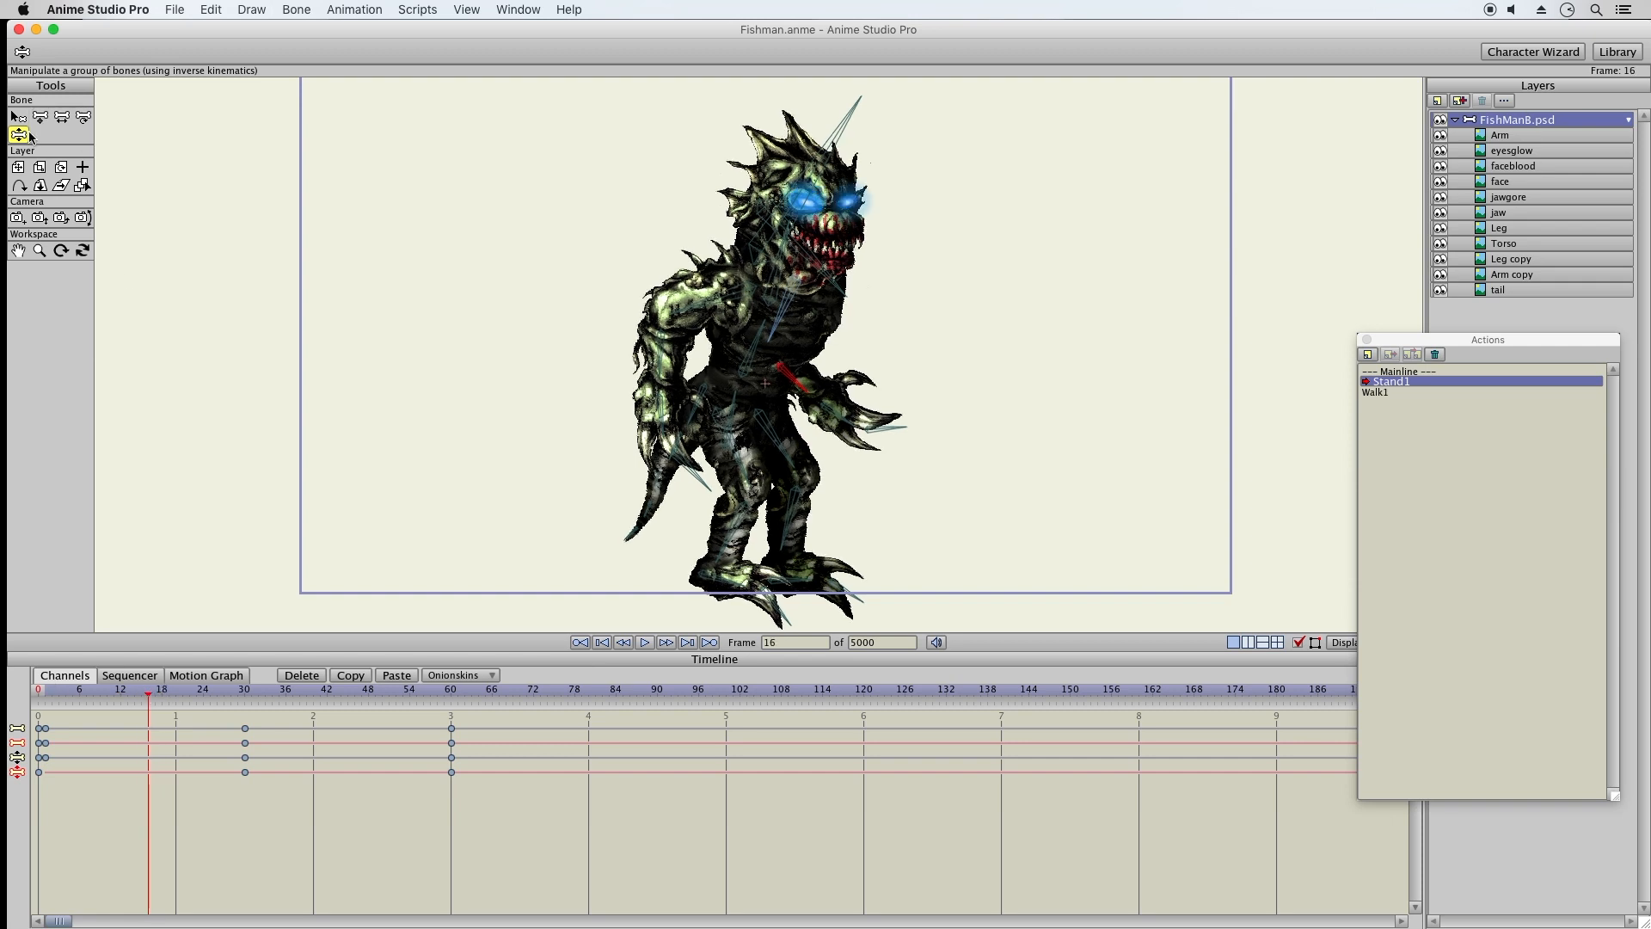
pyautogui.click(48, 693)
pyautogui.moveTo(48, 693); pyautogui.dragTo(148, 703)
pyautogui.moveTo(670, 469); pyautogui.dragTo(587, 523)
pyautogui.moveTo(611, 489); pyautogui.dragTo(576, 555)
# Check the tail swing up to frame 30 and raise the tail far out behind the body at that frame
pyautogui.moveTo(48, 696); pyautogui.dragTo(107, 694)
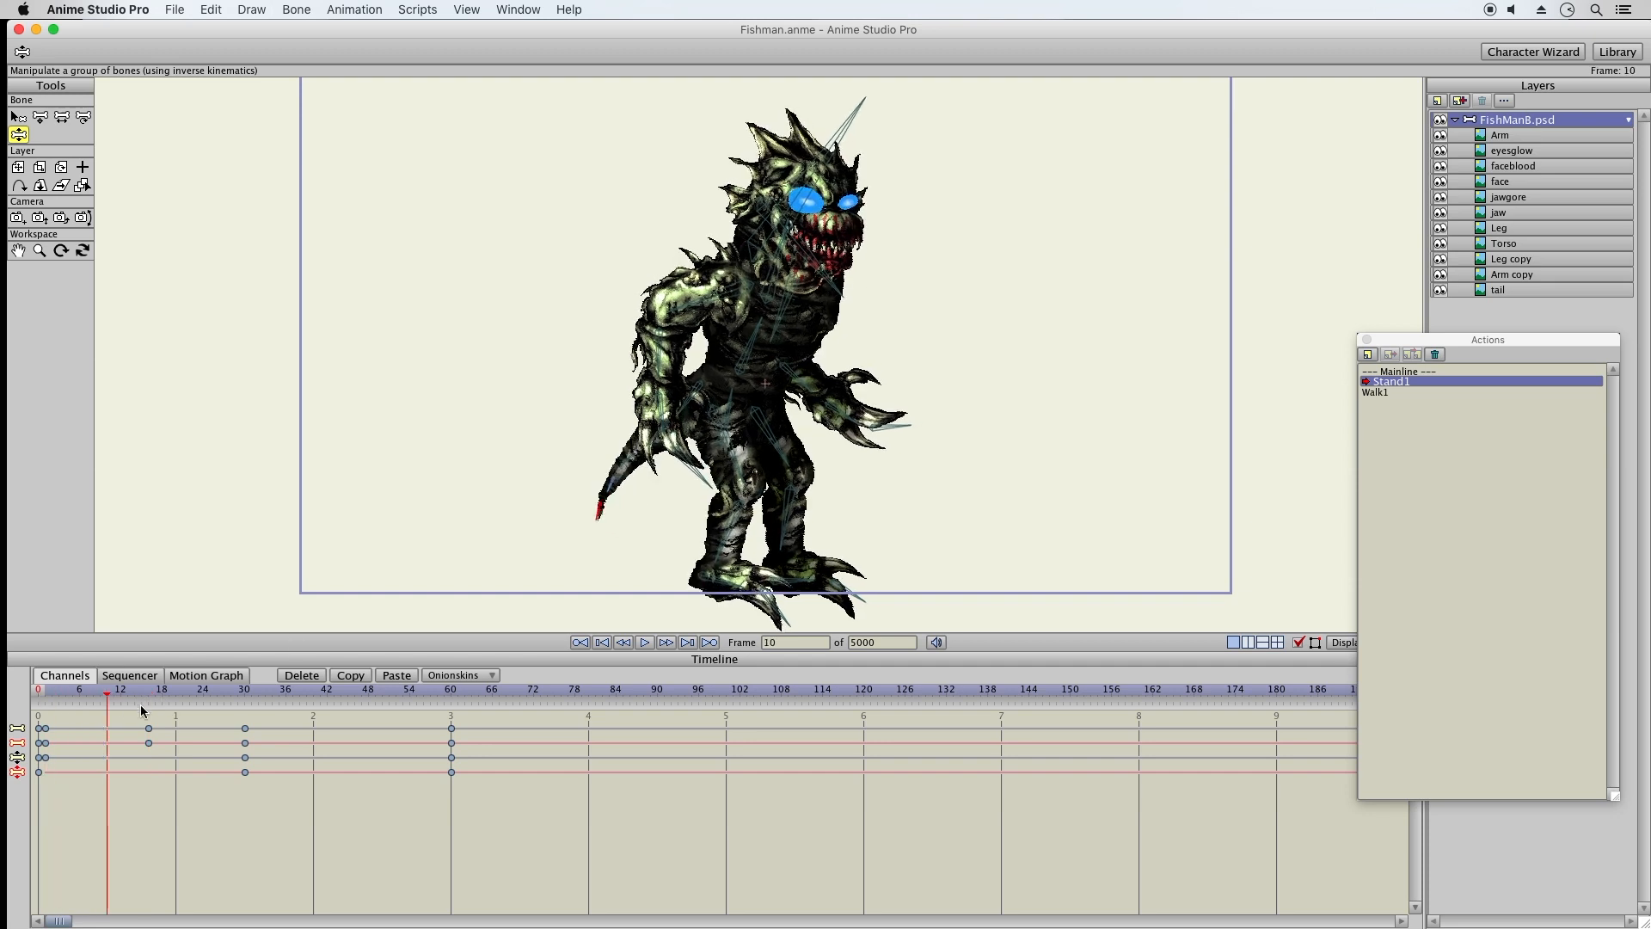
pyautogui.click(181, 719)
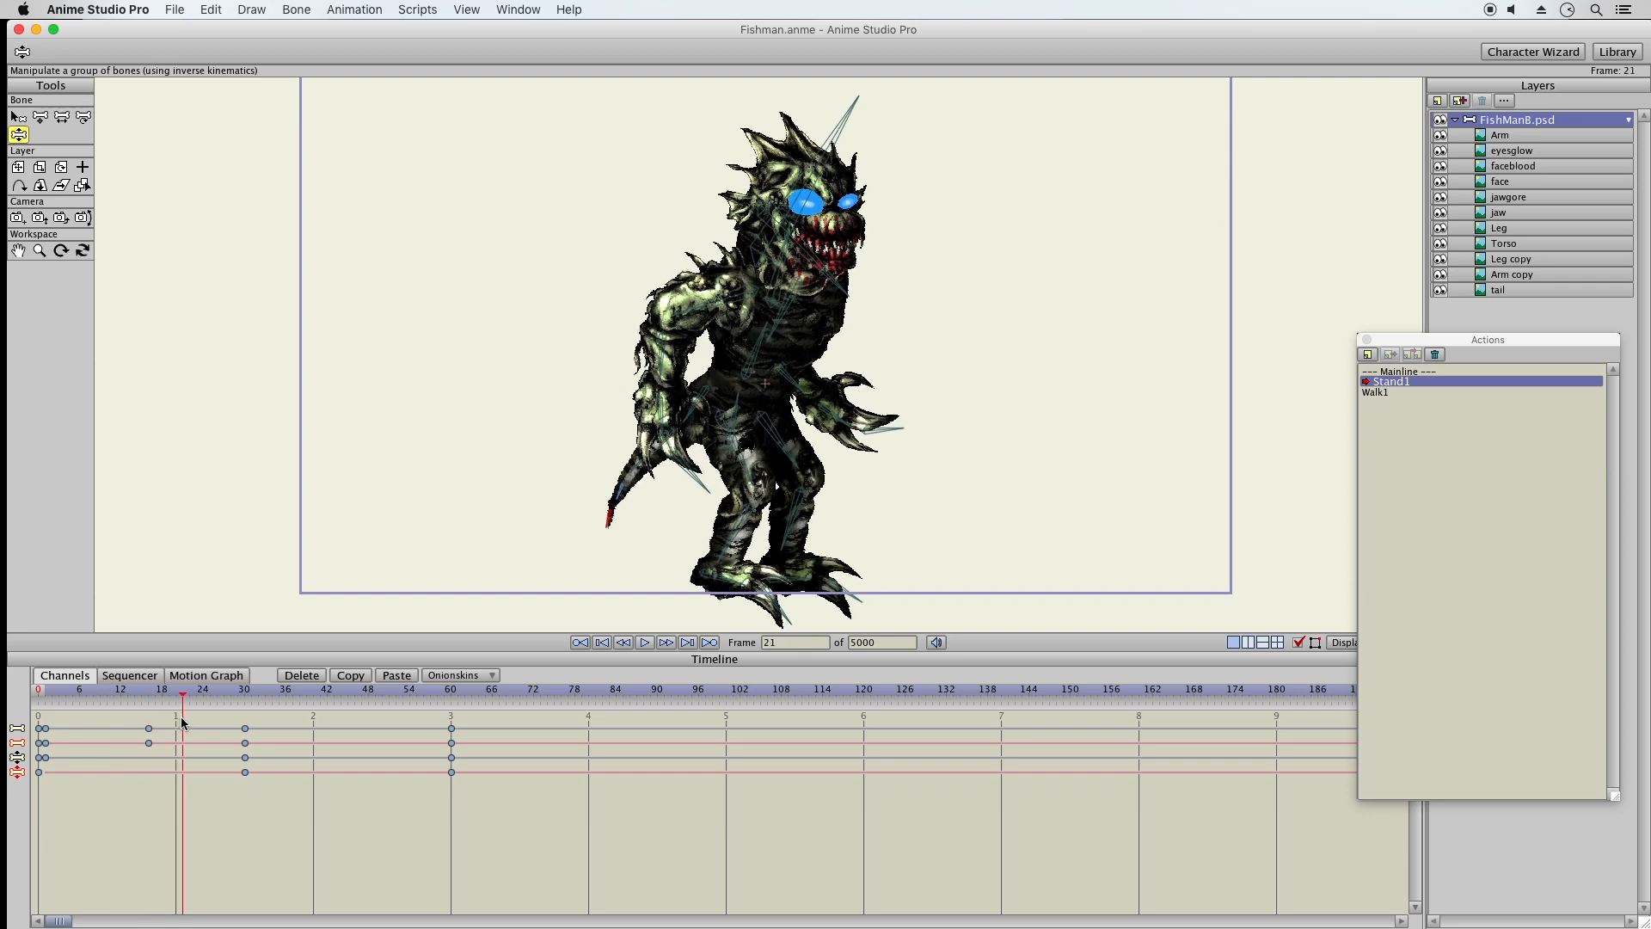
pyautogui.moveTo(180, 718); pyautogui.dragTo(245, 718)
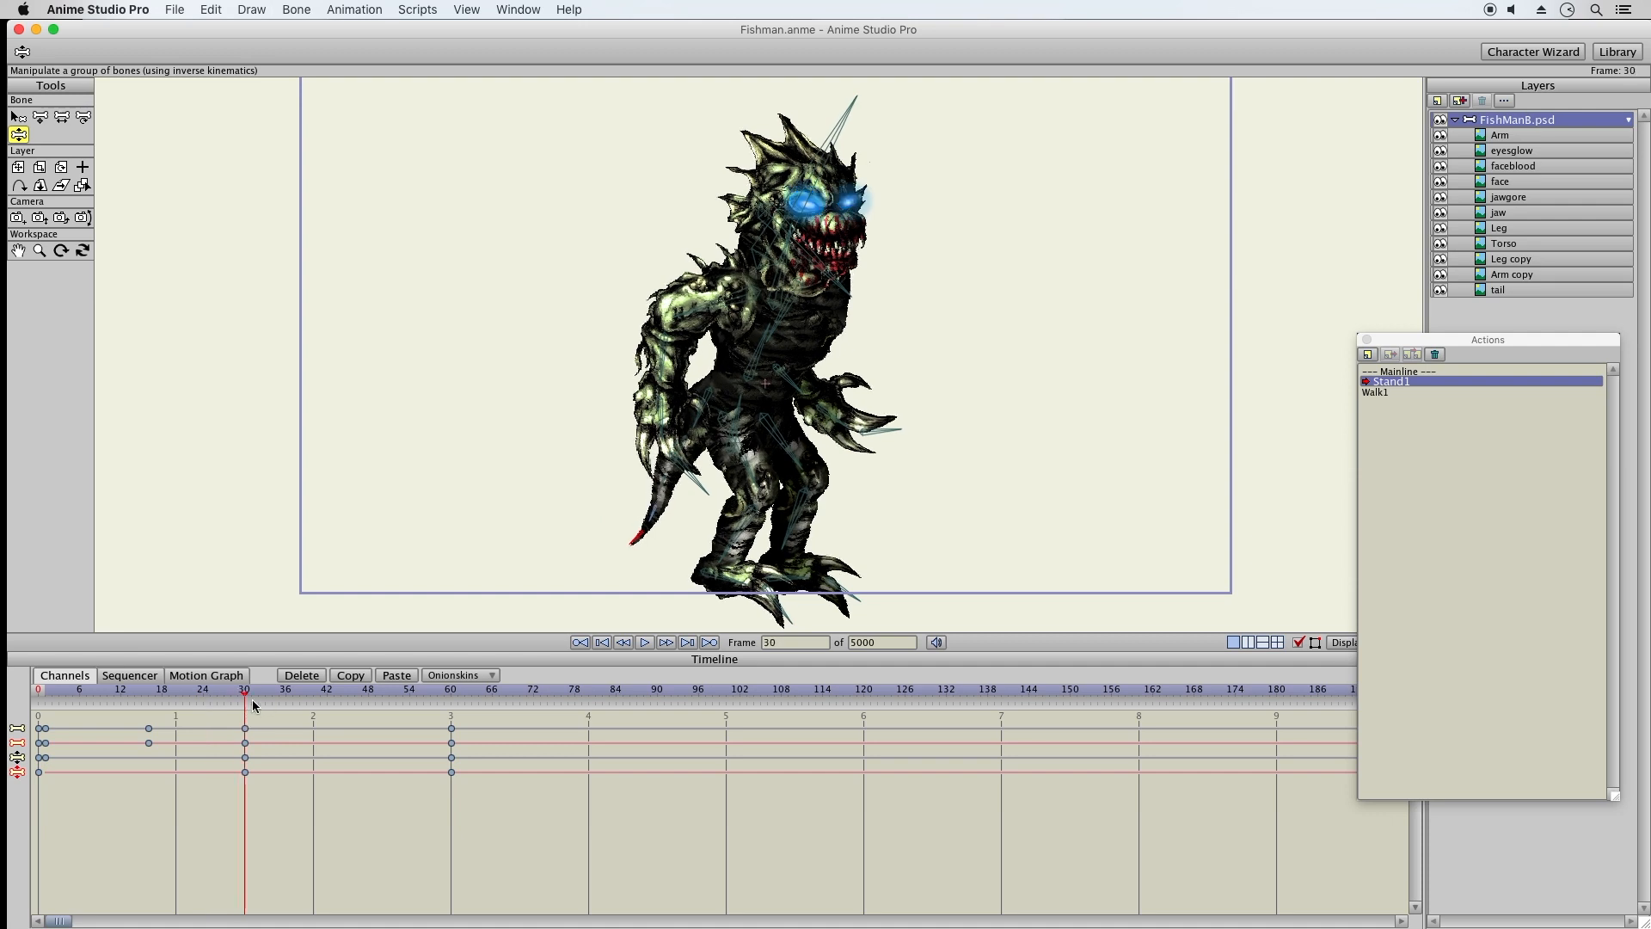
pyautogui.moveTo(52, 706); pyautogui.dragTo(149, 702)
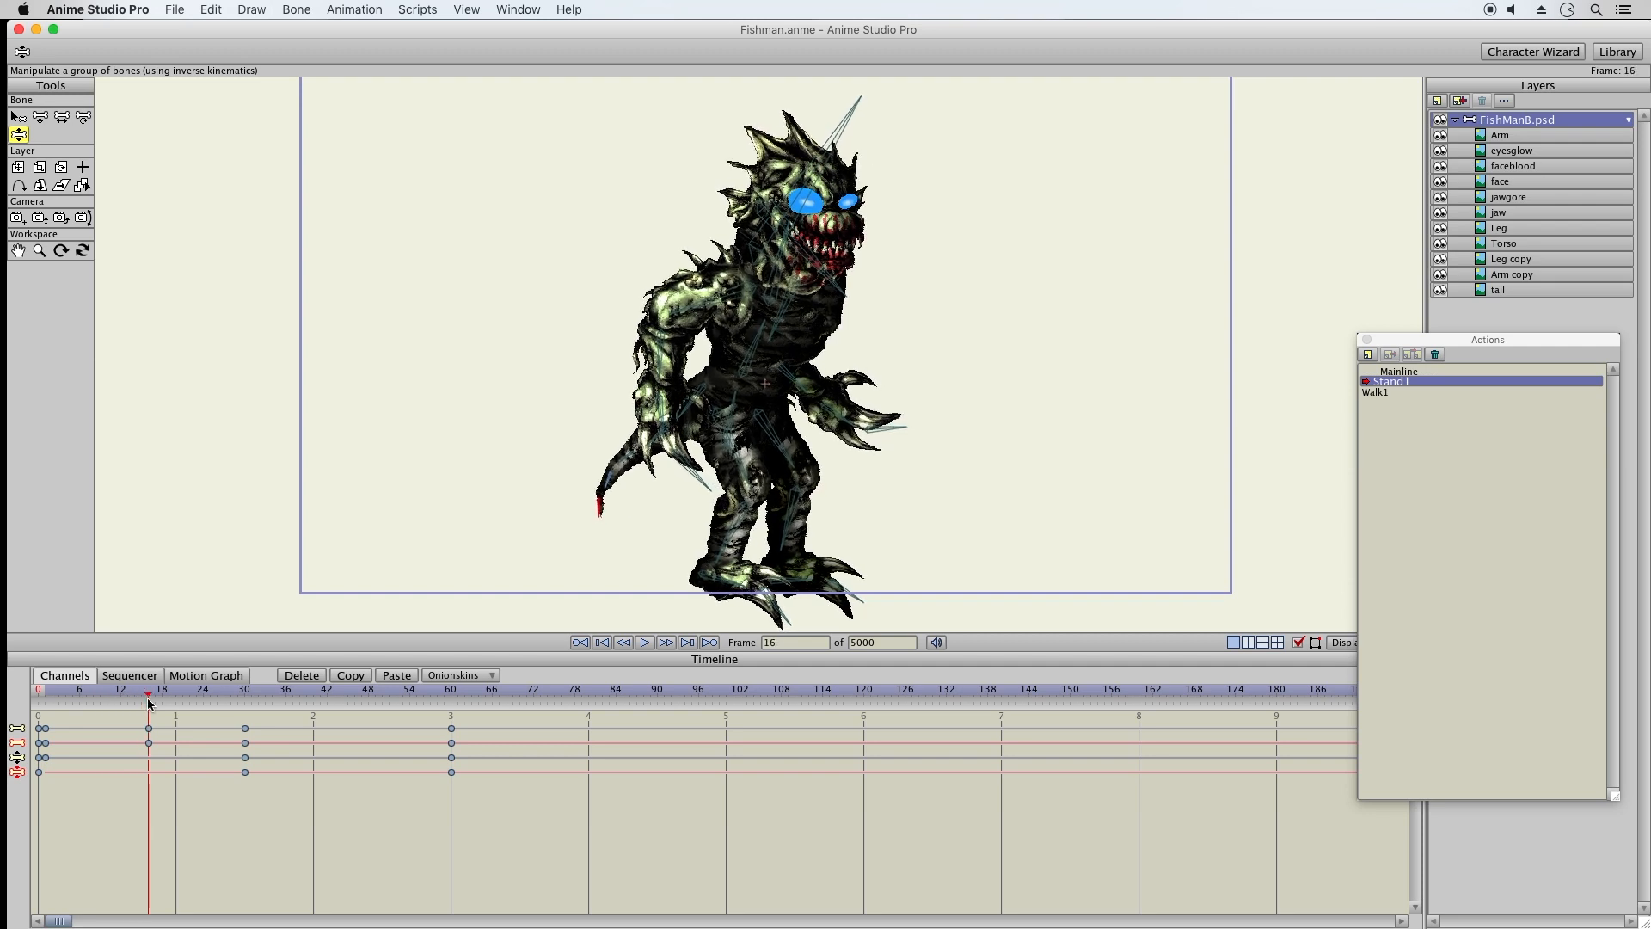
pyautogui.click(245, 695)
pyautogui.moveTo(693, 425); pyautogui.dragTo(556, 475)
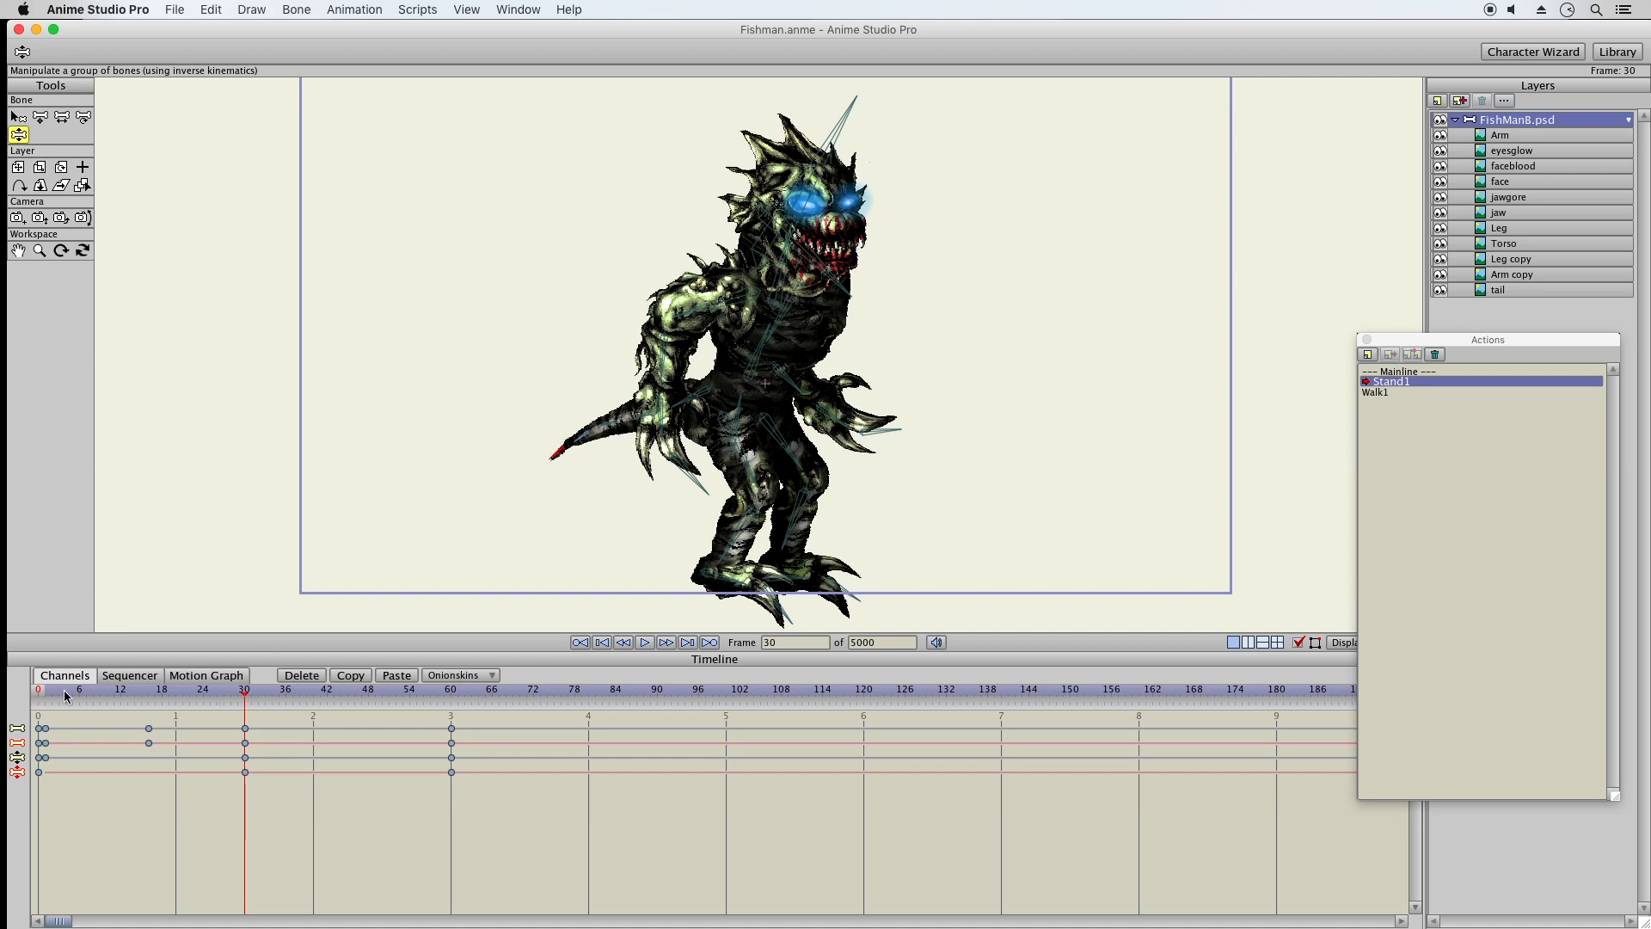
# Curl the tail tip upward at frame 45 and swing the tail down closer to the legs at frame 60
pyautogui.moveTo(50, 691); pyautogui.dragTo(348, 712)
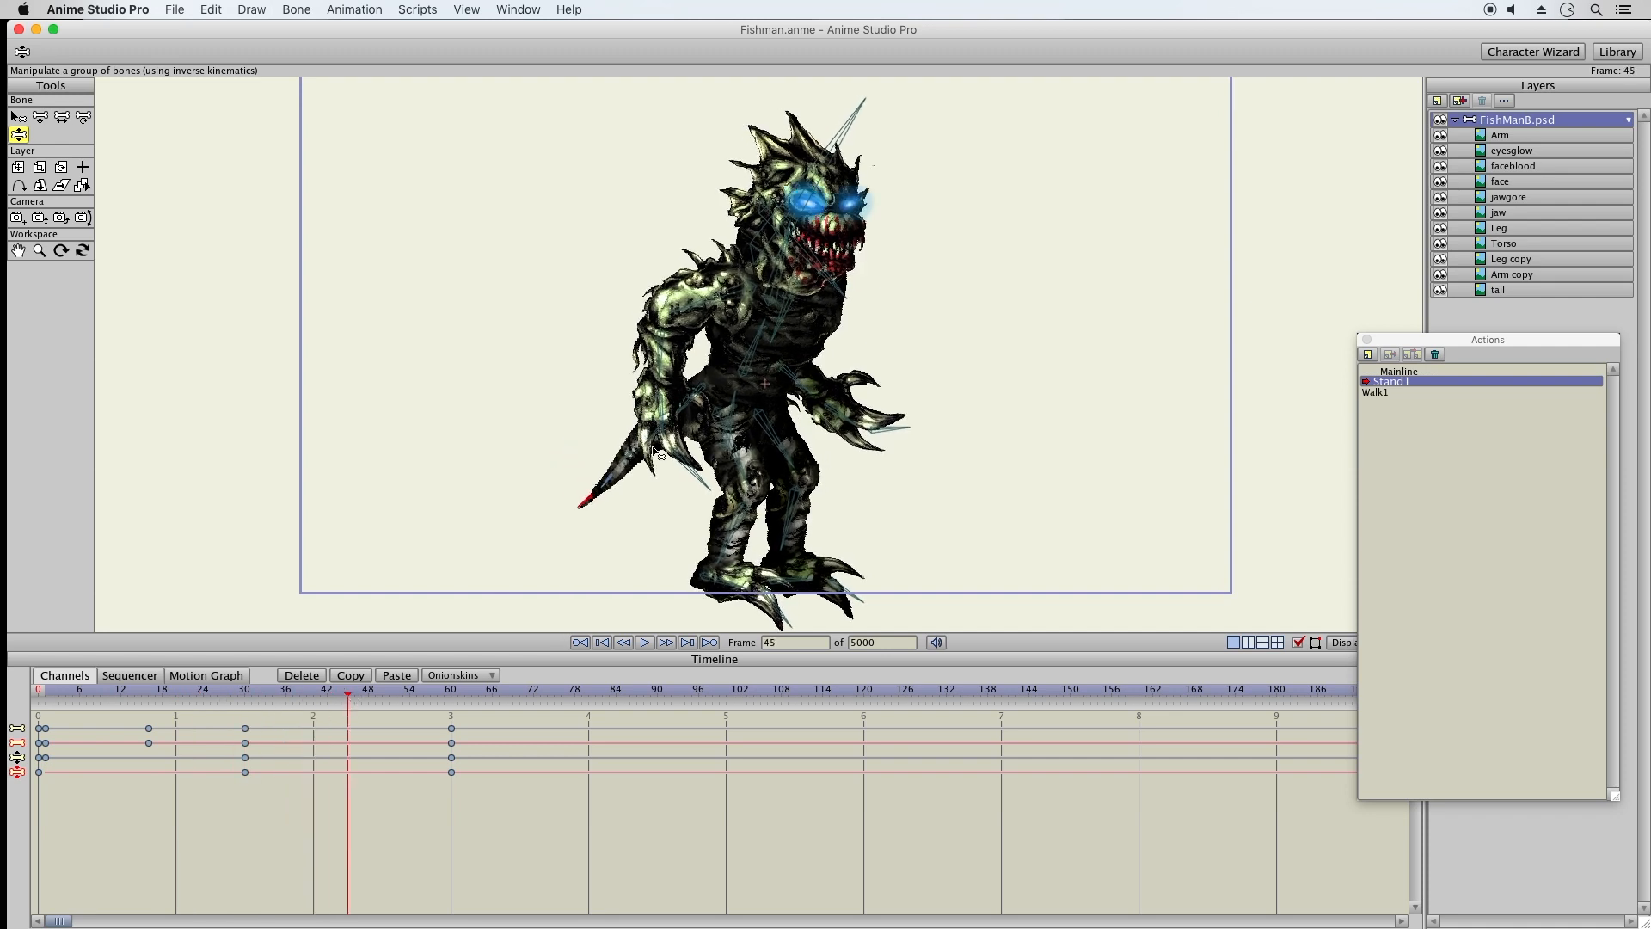
pyautogui.moveTo(626, 465)
pyautogui.mouseDown()
pyautogui.moveTo(614, 521)
pyautogui.moveTo(564, 508)
pyautogui.moveTo(552, 480)
pyautogui.moveTo(615, 474)
pyautogui.mouseUp()
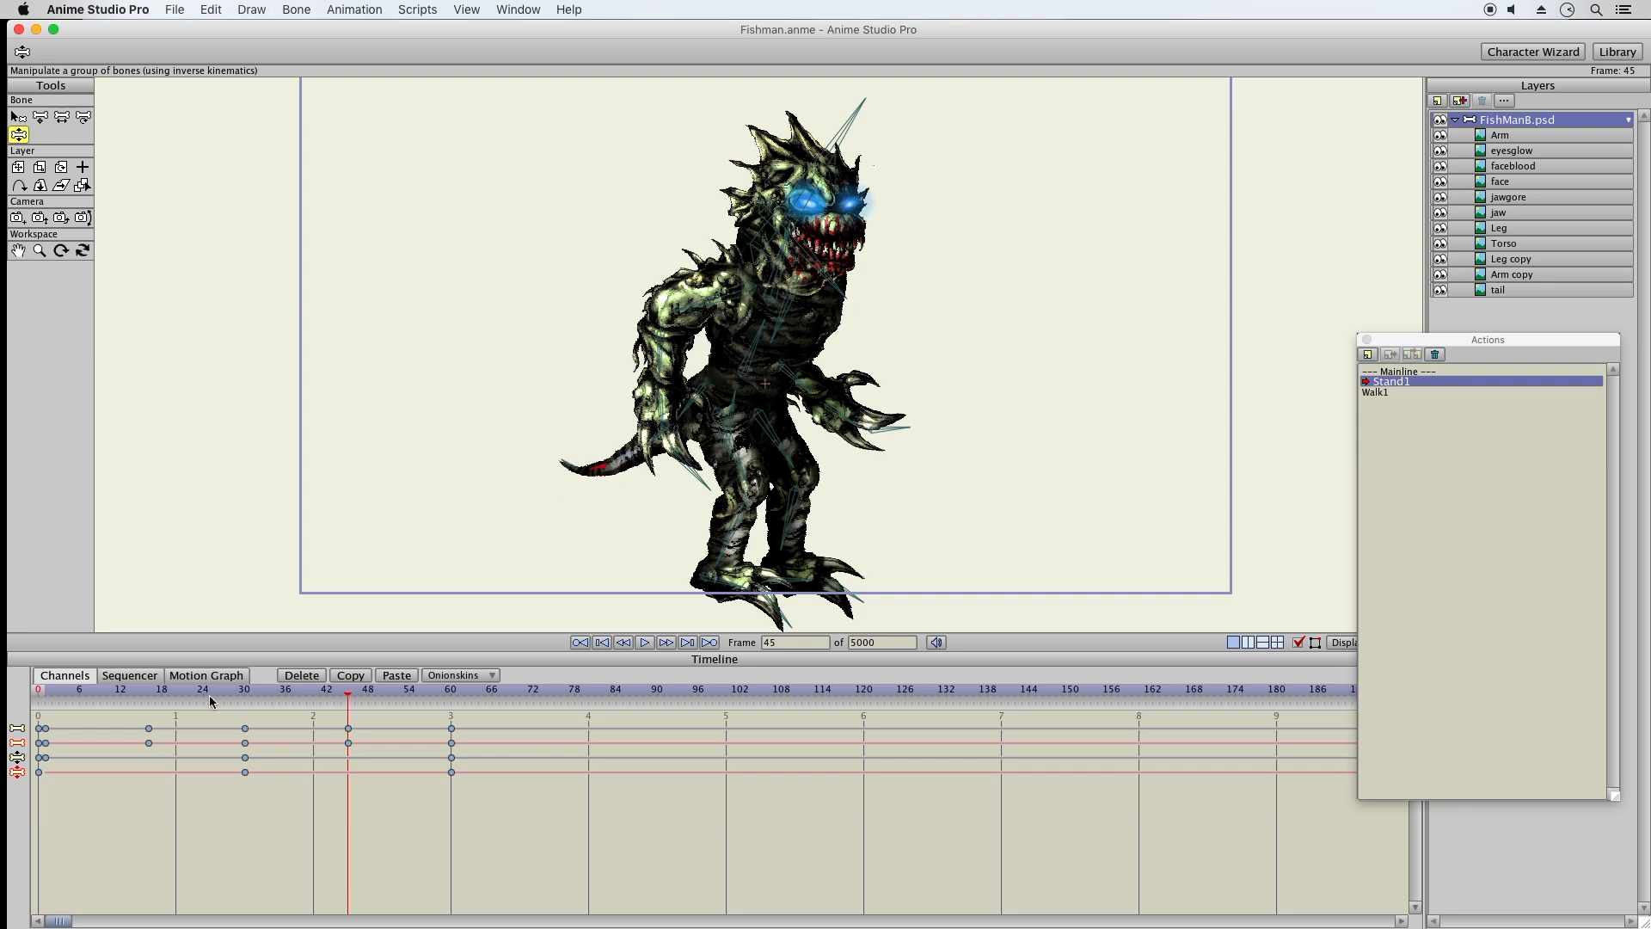
pyautogui.moveTo(209, 694); pyautogui.dragTo(456, 708)
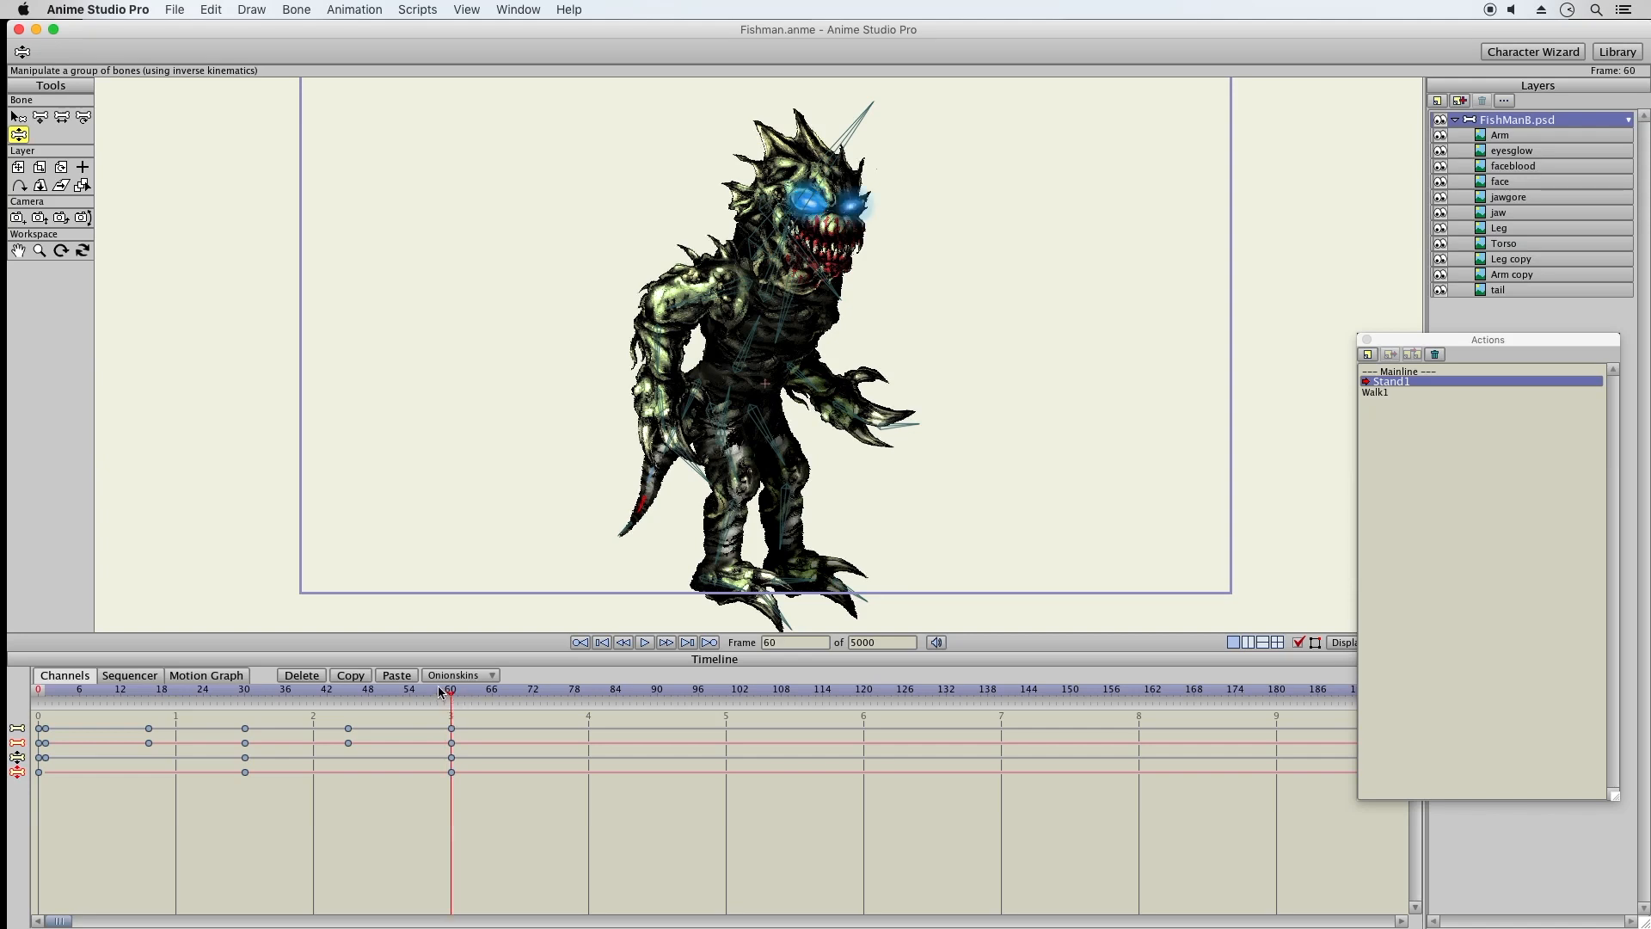
pyautogui.moveTo(645, 509); pyautogui.dragTo(657, 552)
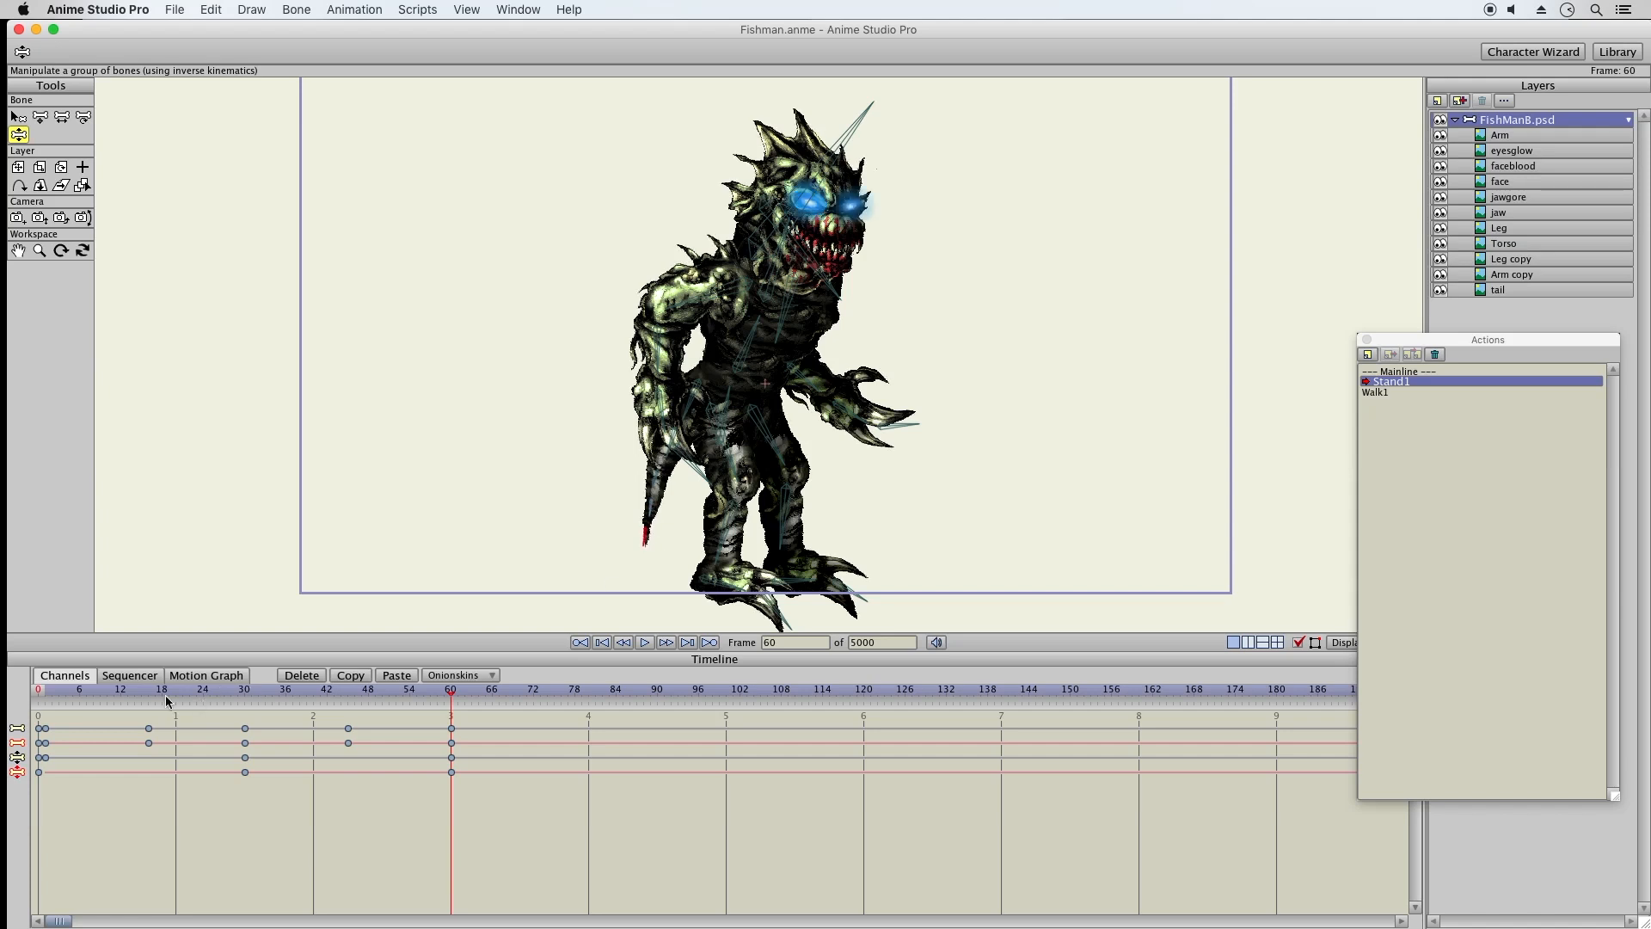
# Compare the poses at the start and end of Stand1 and add keyframes to all bone channels at frame 58
pyautogui.click(48, 693)
pyautogui.moveTo(51, 691); pyautogui.dragTo(42, 691)
pyautogui.press('super+Tab')
pyautogui.press('super+Tab')
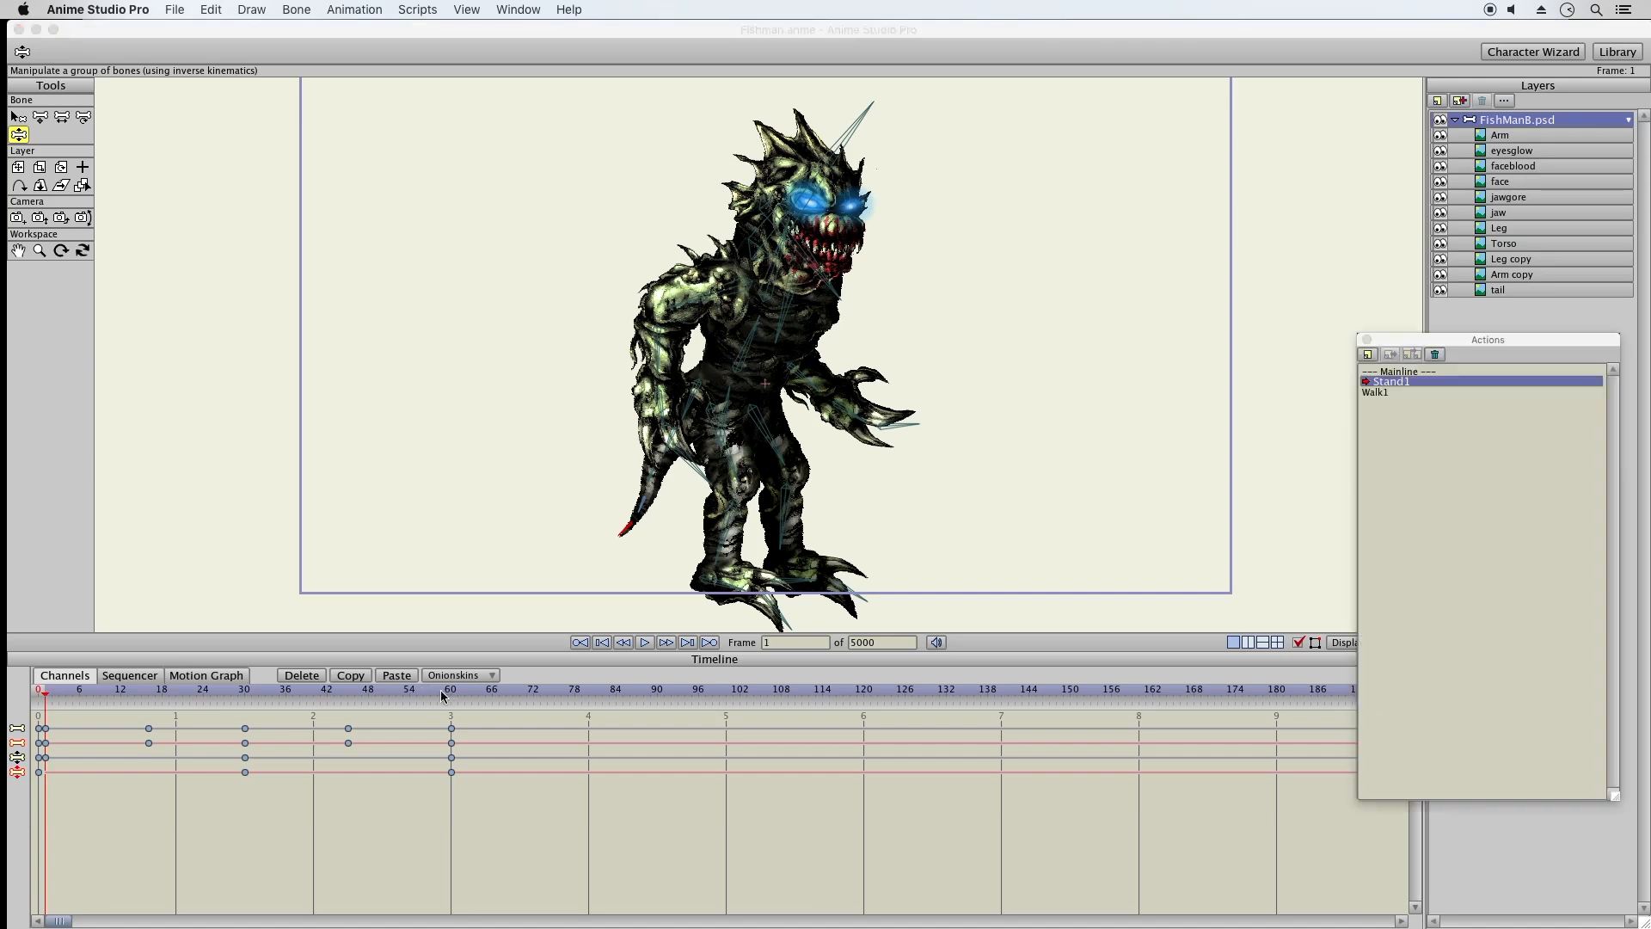
pyautogui.click(437, 693)
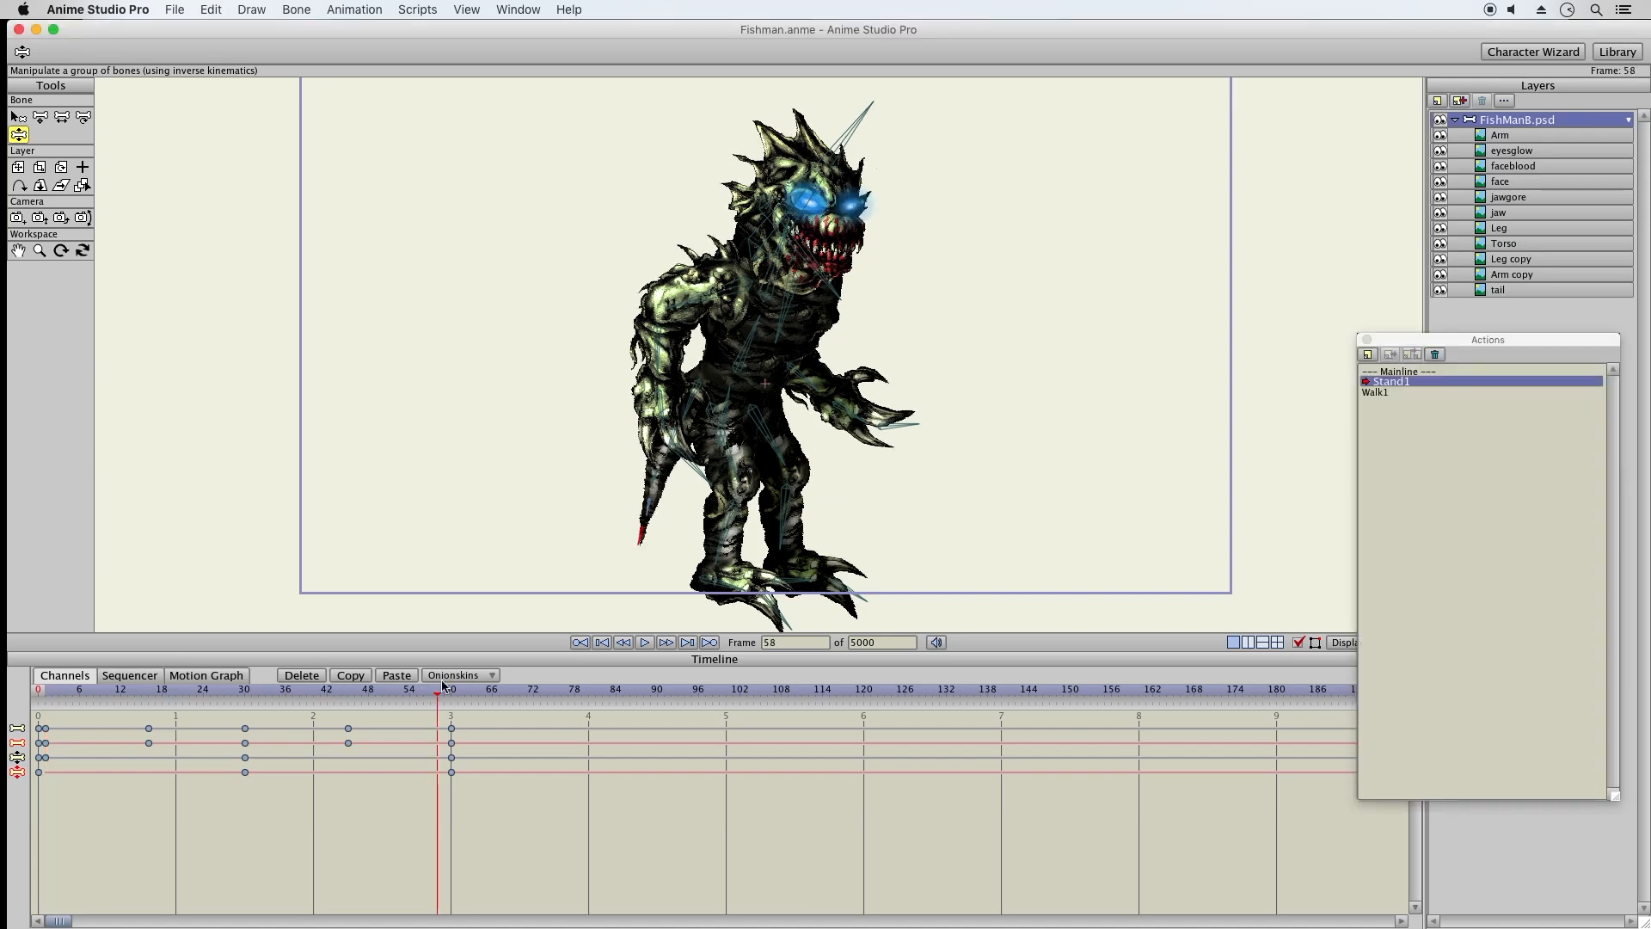
pyautogui.rightClick(439, 732)
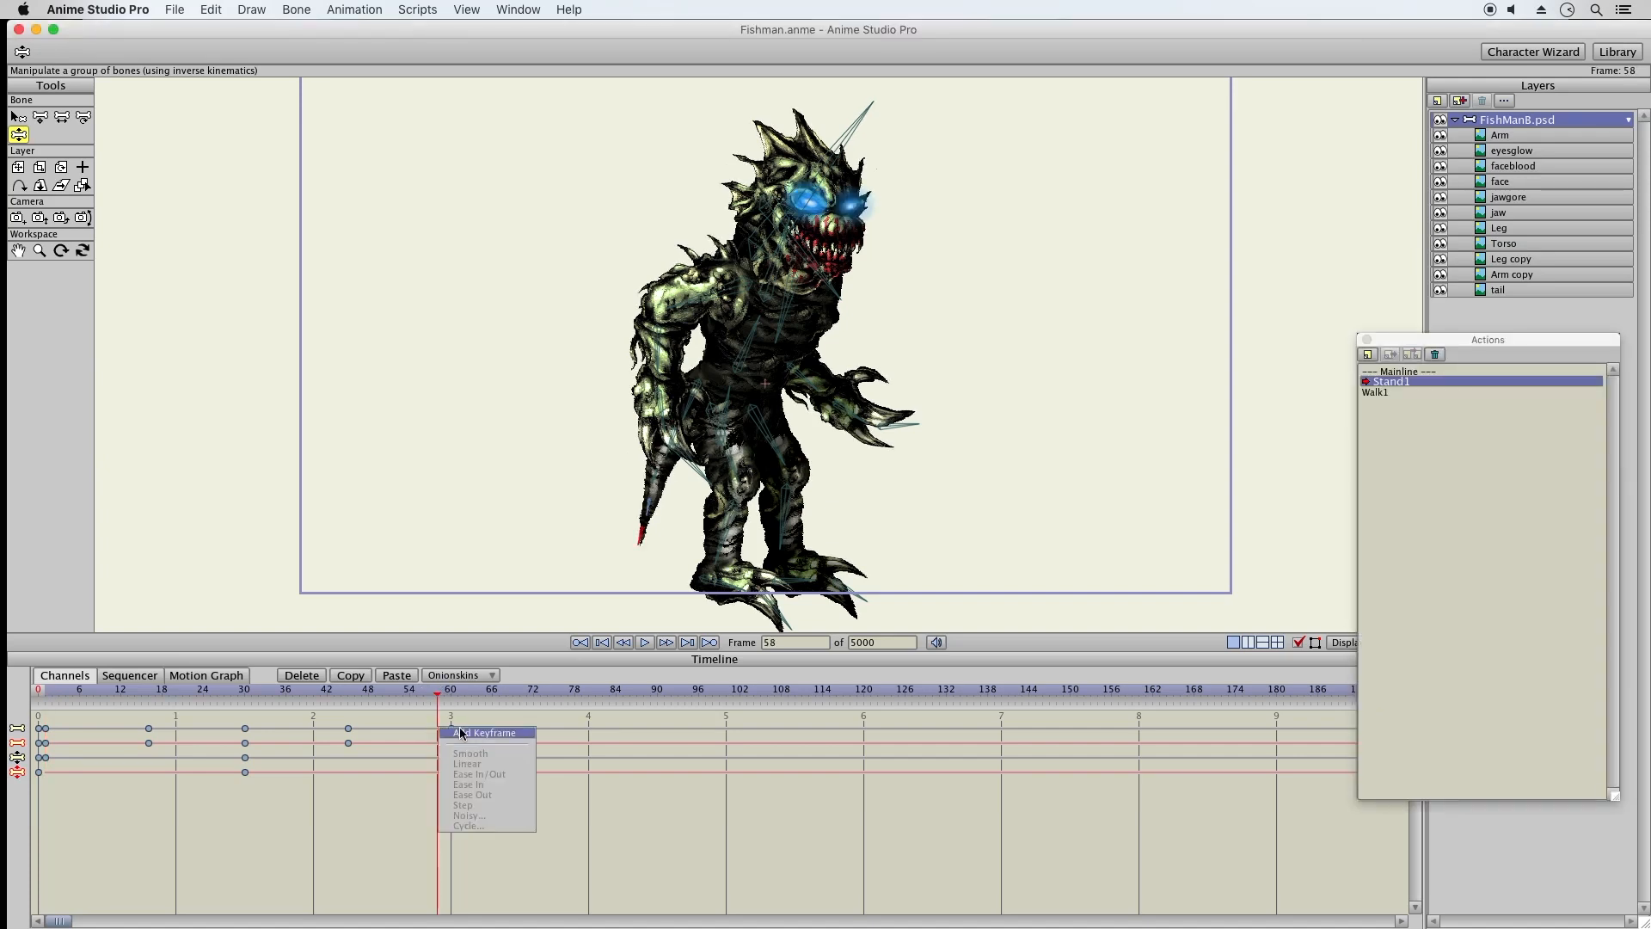
pyautogui.click(439, 760)
pyautogui.rightClick(438, 761)
pyautogui.click(439, 789)
# Replace the frame 60 keyframes with the ones from frame 58 and play back Stand1 to check the loop
pyautogui.click(42, 119)
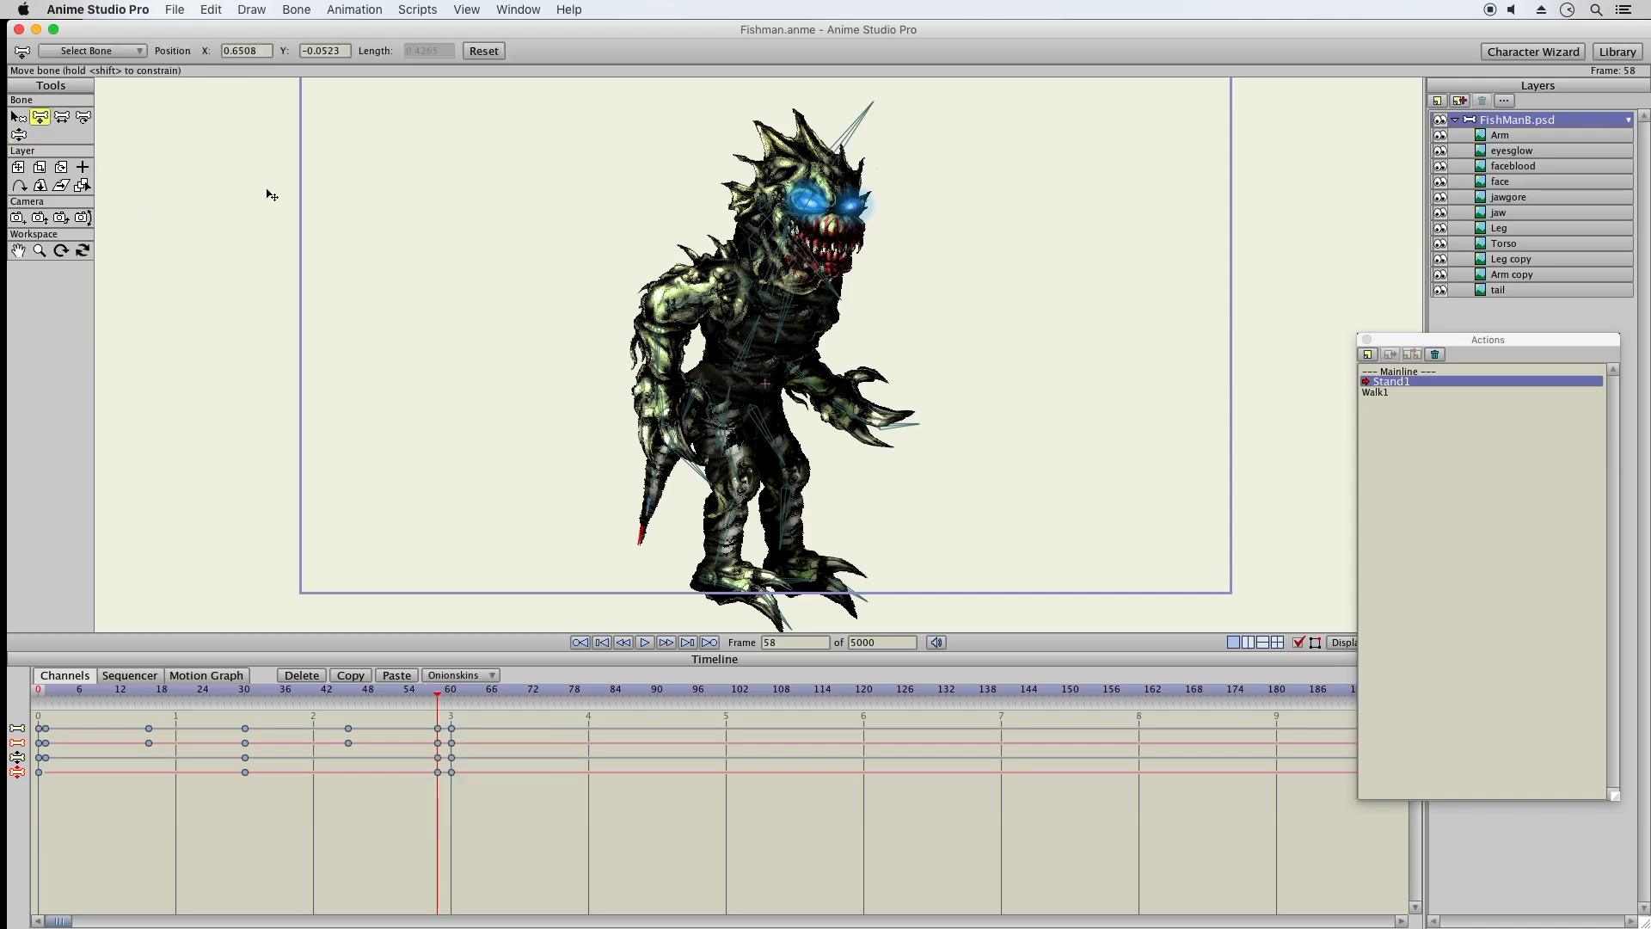
pyautogui.click(727, 405)
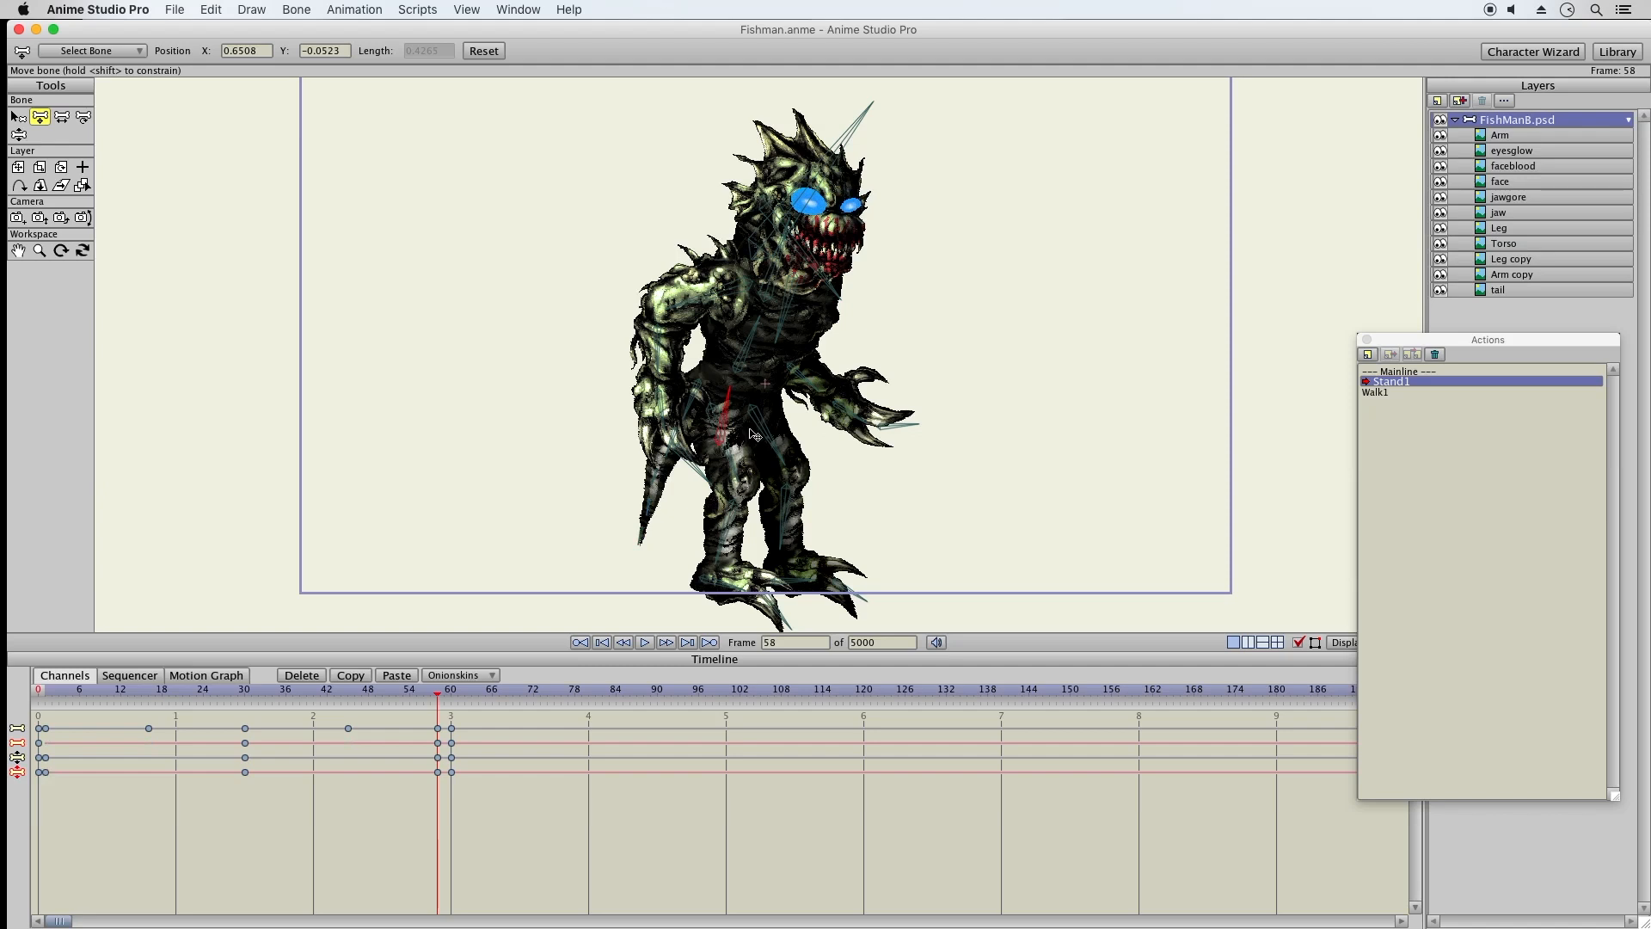
pyautogui.moveTo(475, 724); pyautogui.dragTo(449, 785)
pyautogui.click(323, 679)
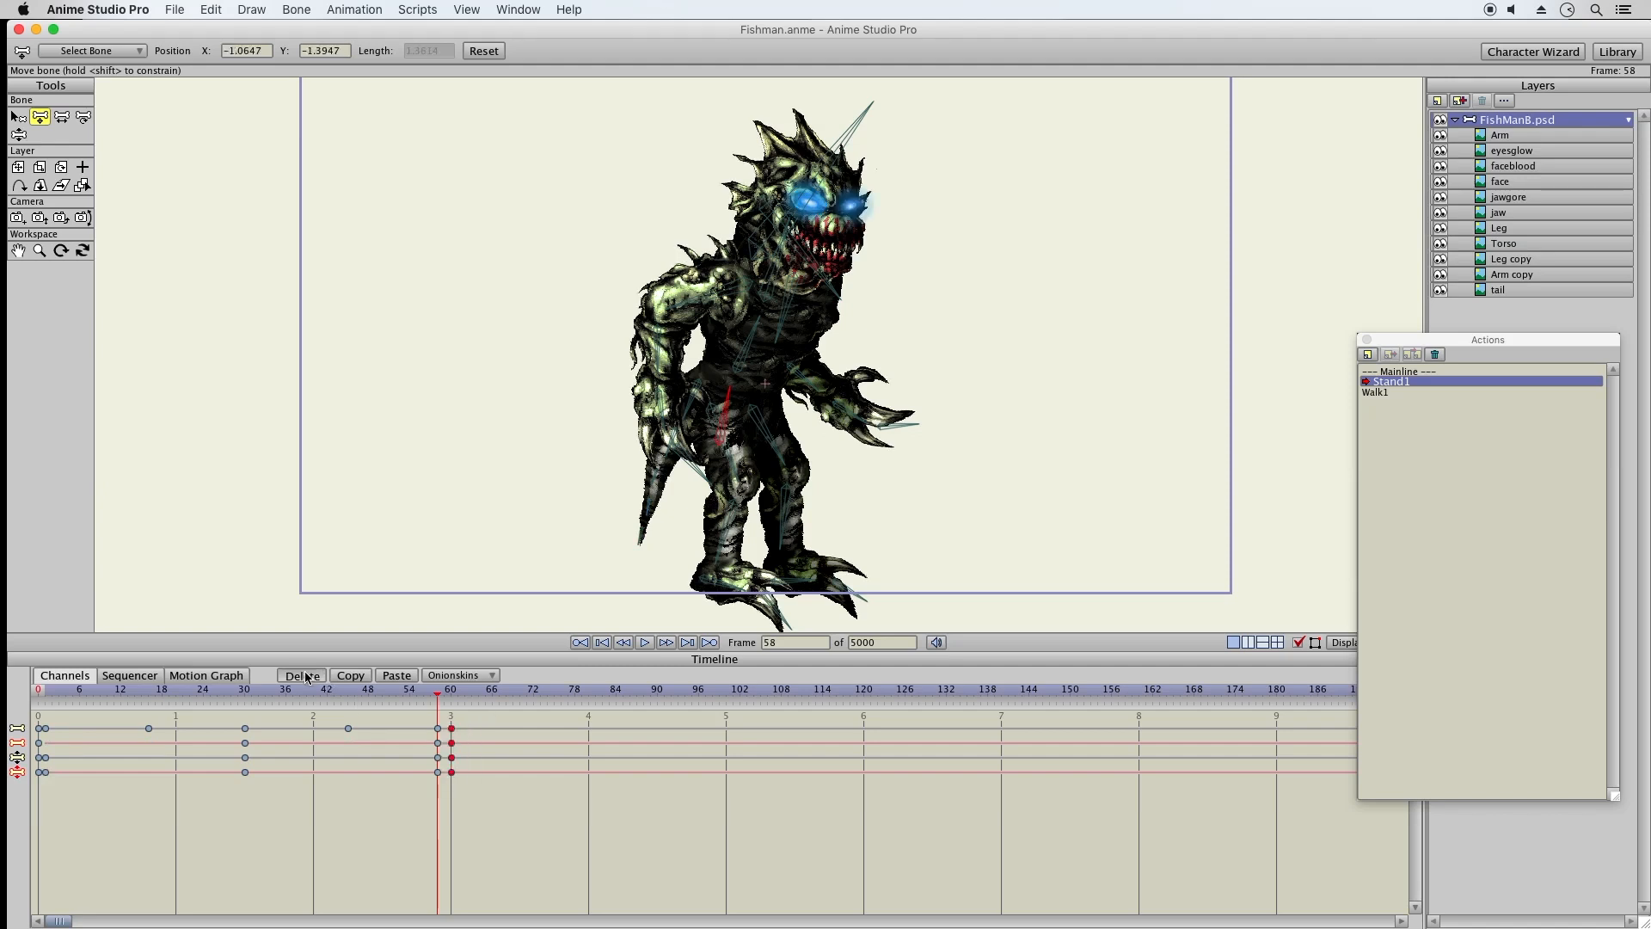
pyautogui.moveTo(439, 773); pyautogui.dragTo(452, 772)
pyautogui.click(647, 642)
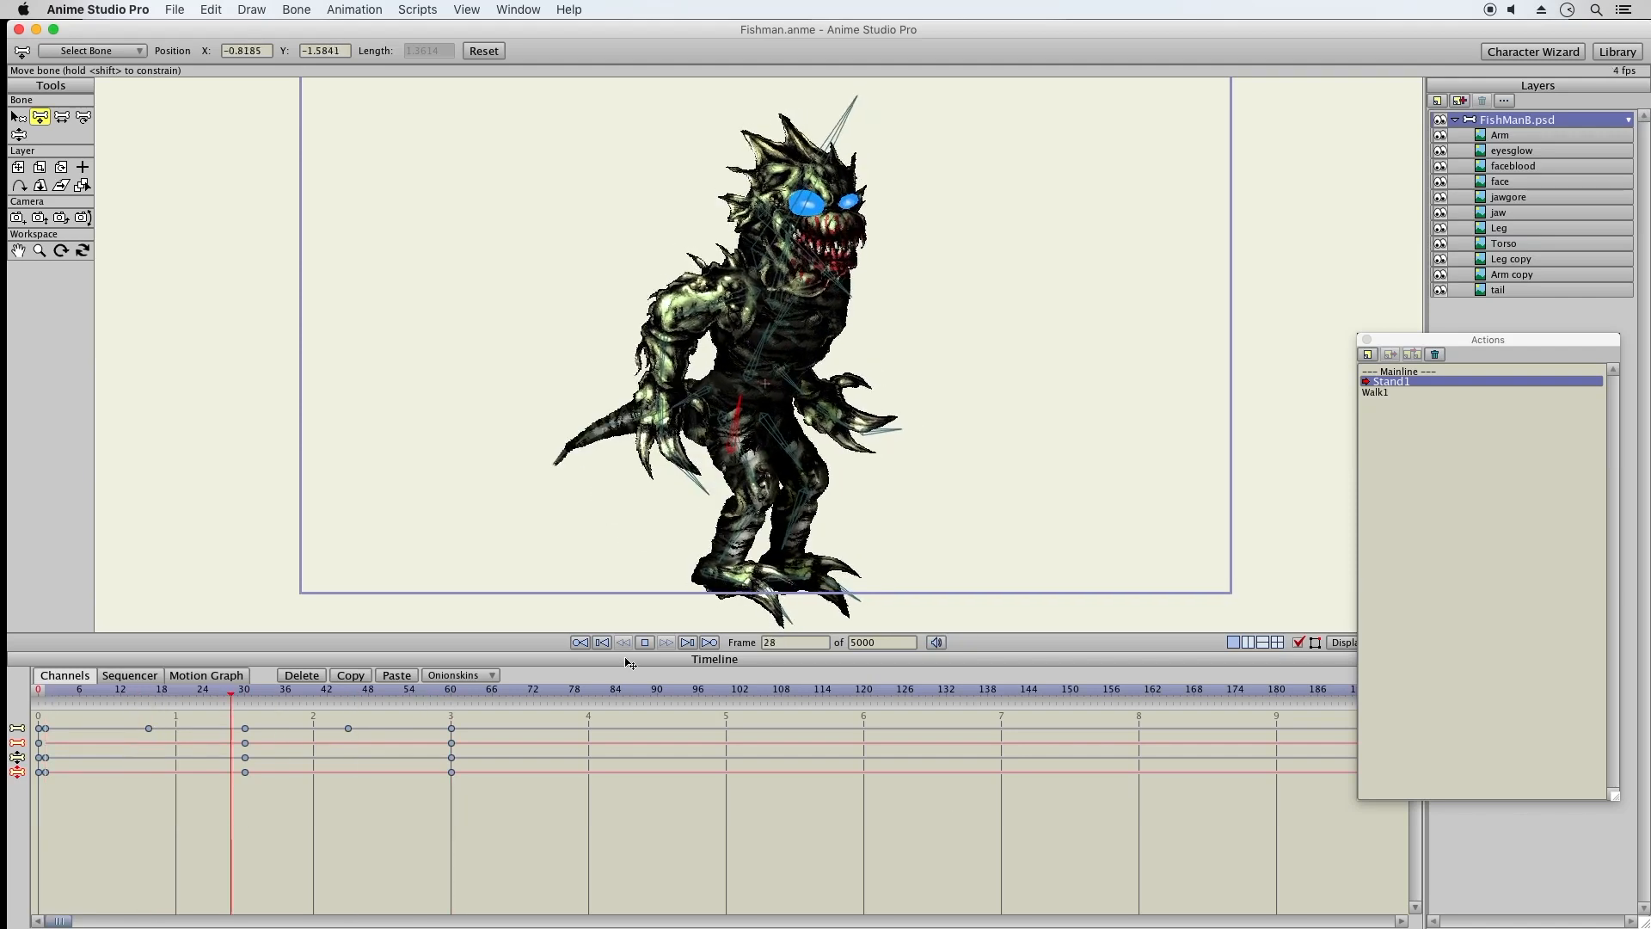
pyautogui.moveTo(415, 693); pyautogui.dragTo(450, 699)
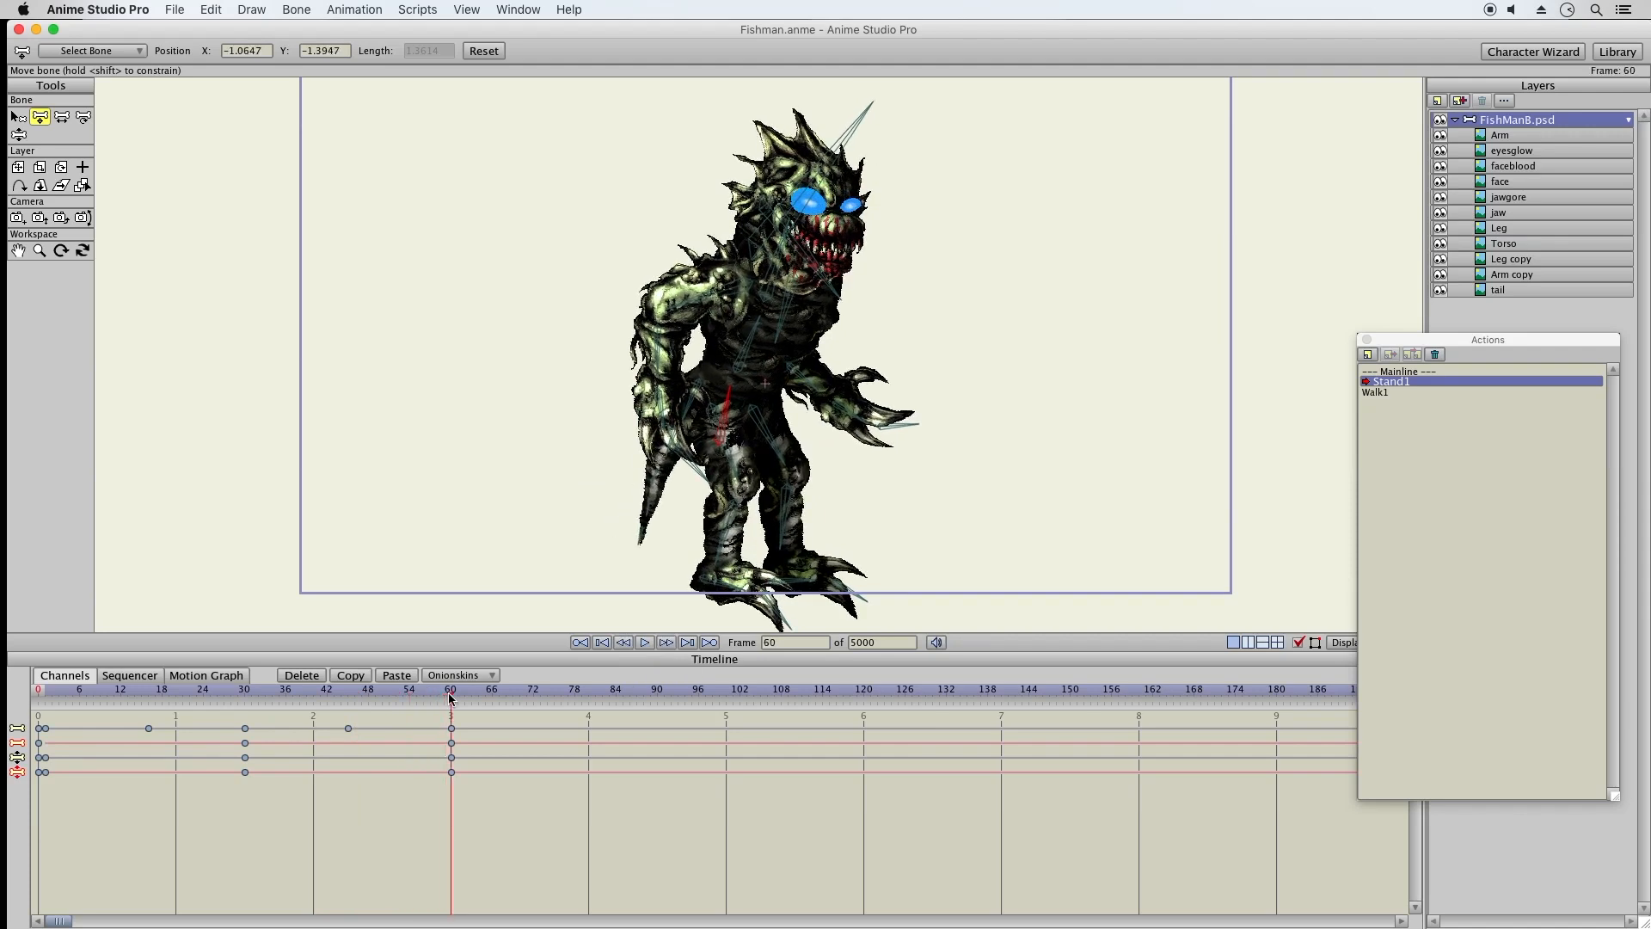
# Try to move the tail tip bone at frame 1, then undo the move
pyautogui.click(48, 696)
pyautogui.click(632, 551)
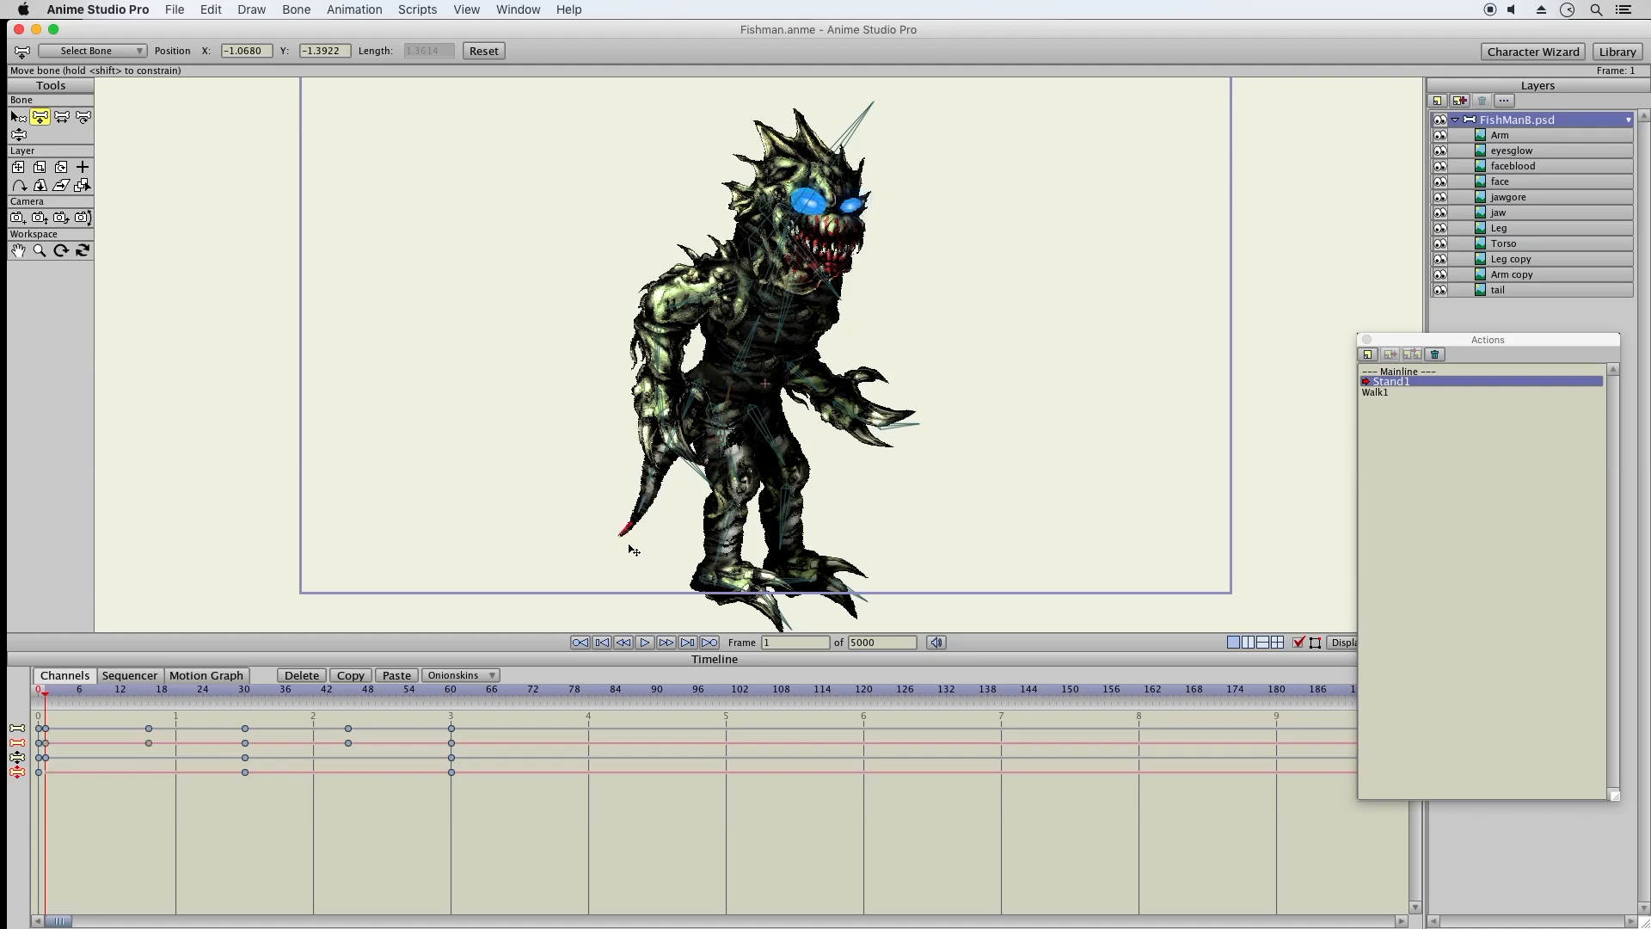
pyautogui.moveTo(630, 546); pyautogui.dragTo(631, 555)
pyautogui.click(210, 10)
pyautogui.click(215, 31)
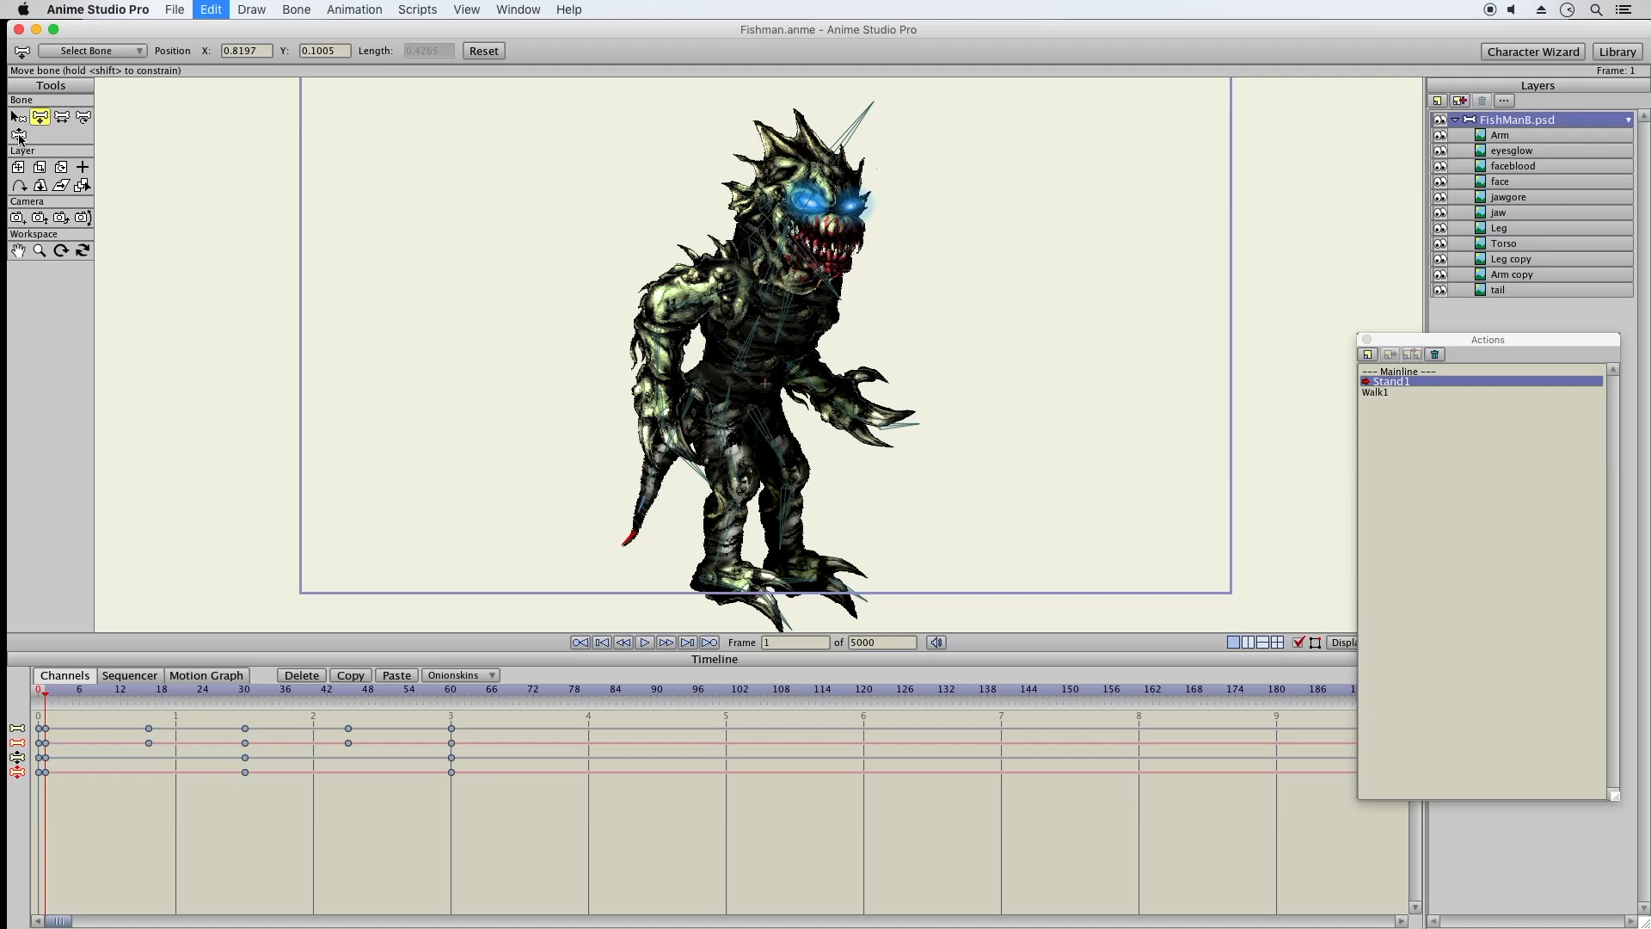
# At frame 1, bend the end of the tail in toward the legs with Manipulate Bones and play back up to frame 45
pyautogui.click(18, 136)
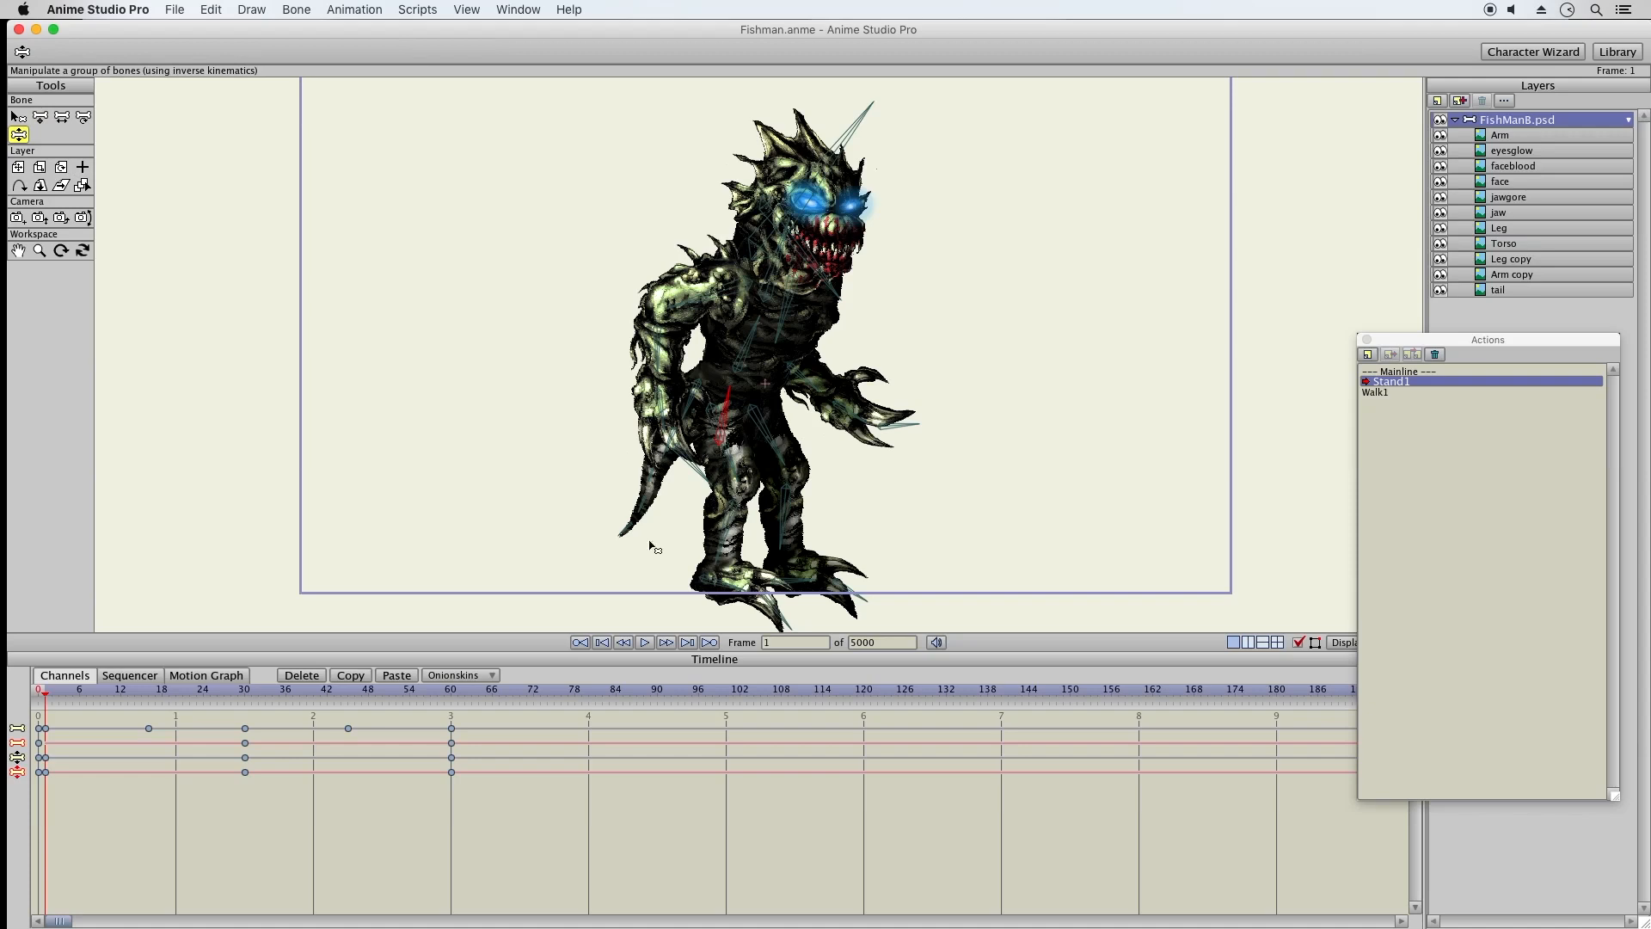
pyautogui.moveTo(623, 548); pyautogui.dragTo(638, 507)
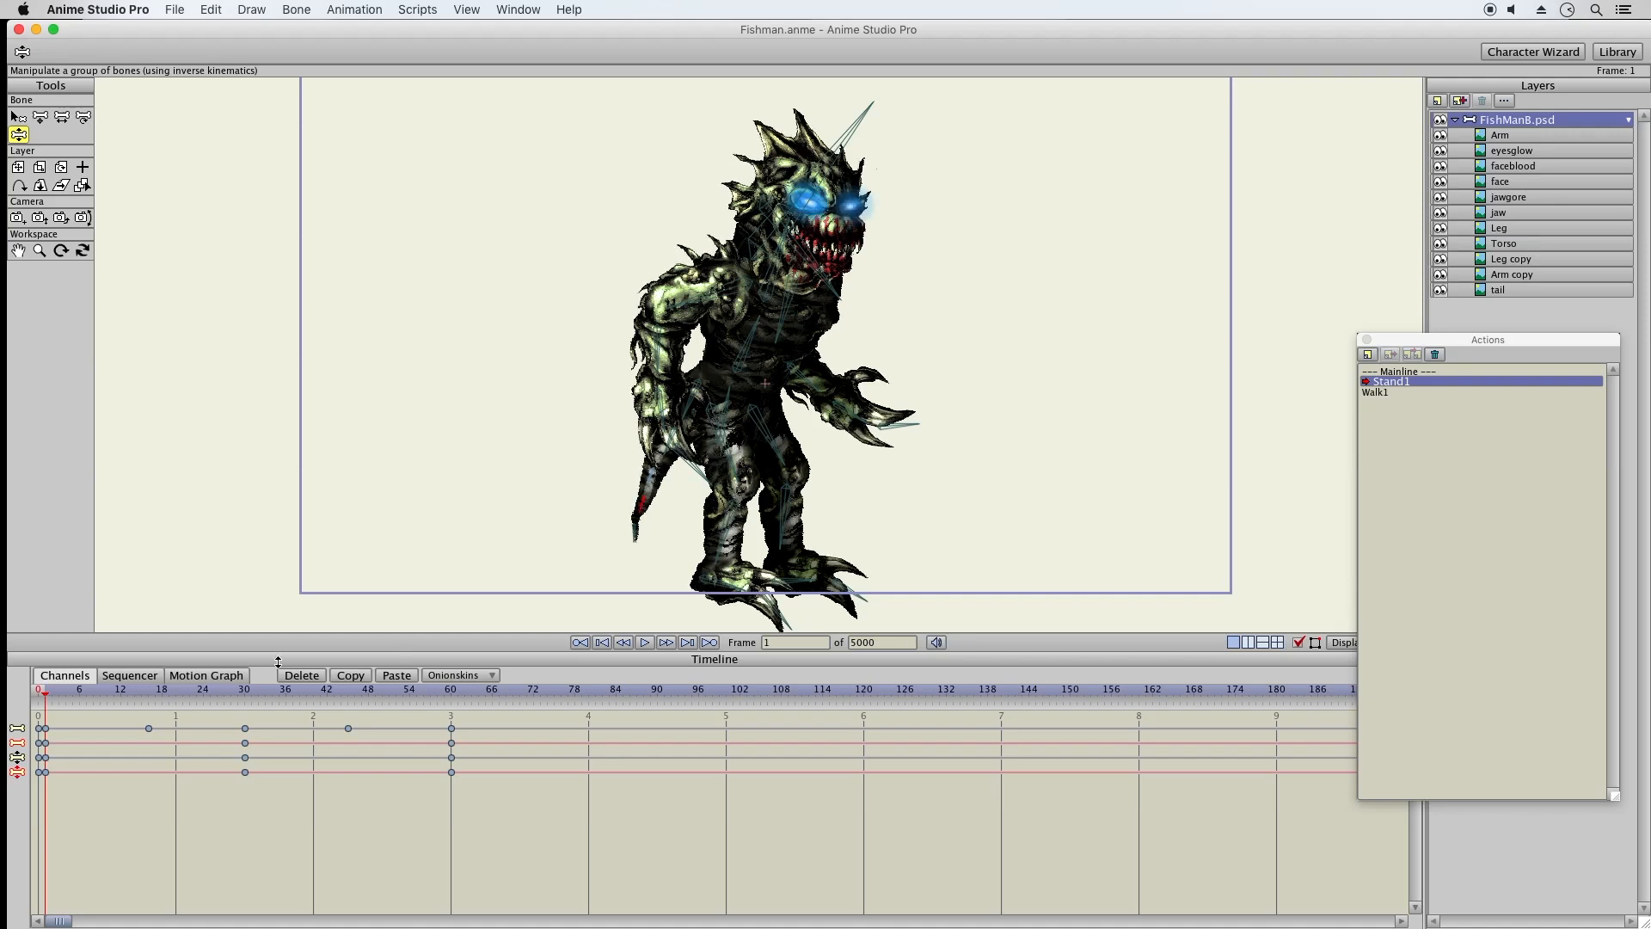
pyautogui.moveTo(43, 700); pyautogui.dragTo(162, 711)
pyautogui.click(644, 642)
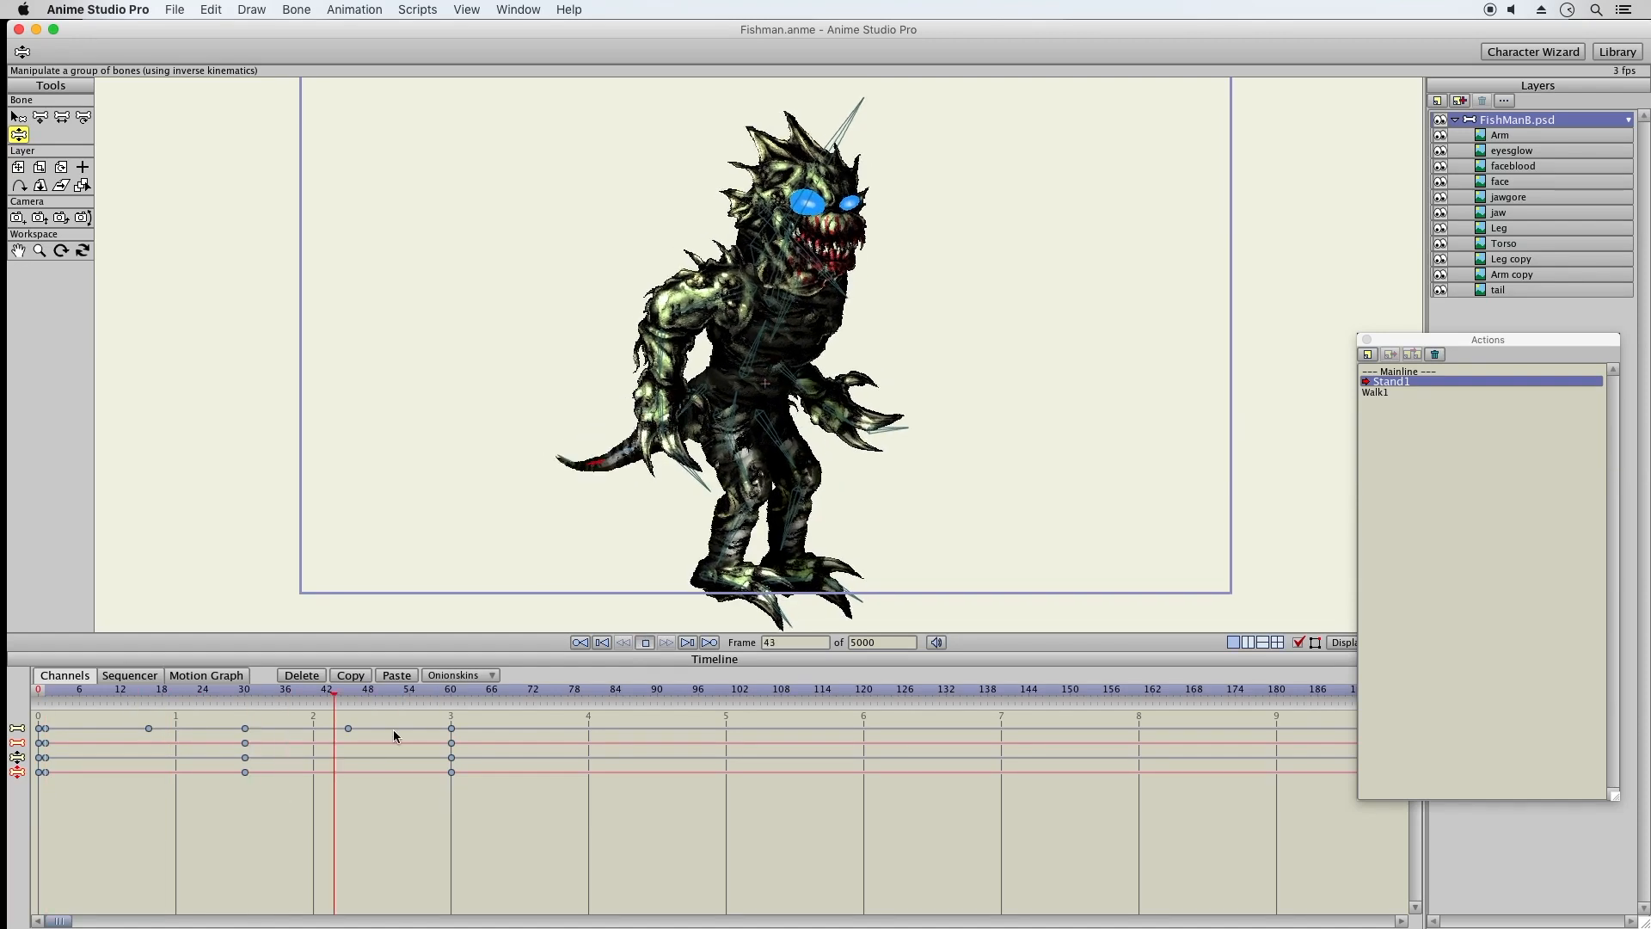
pyautogui.click(348, 694)
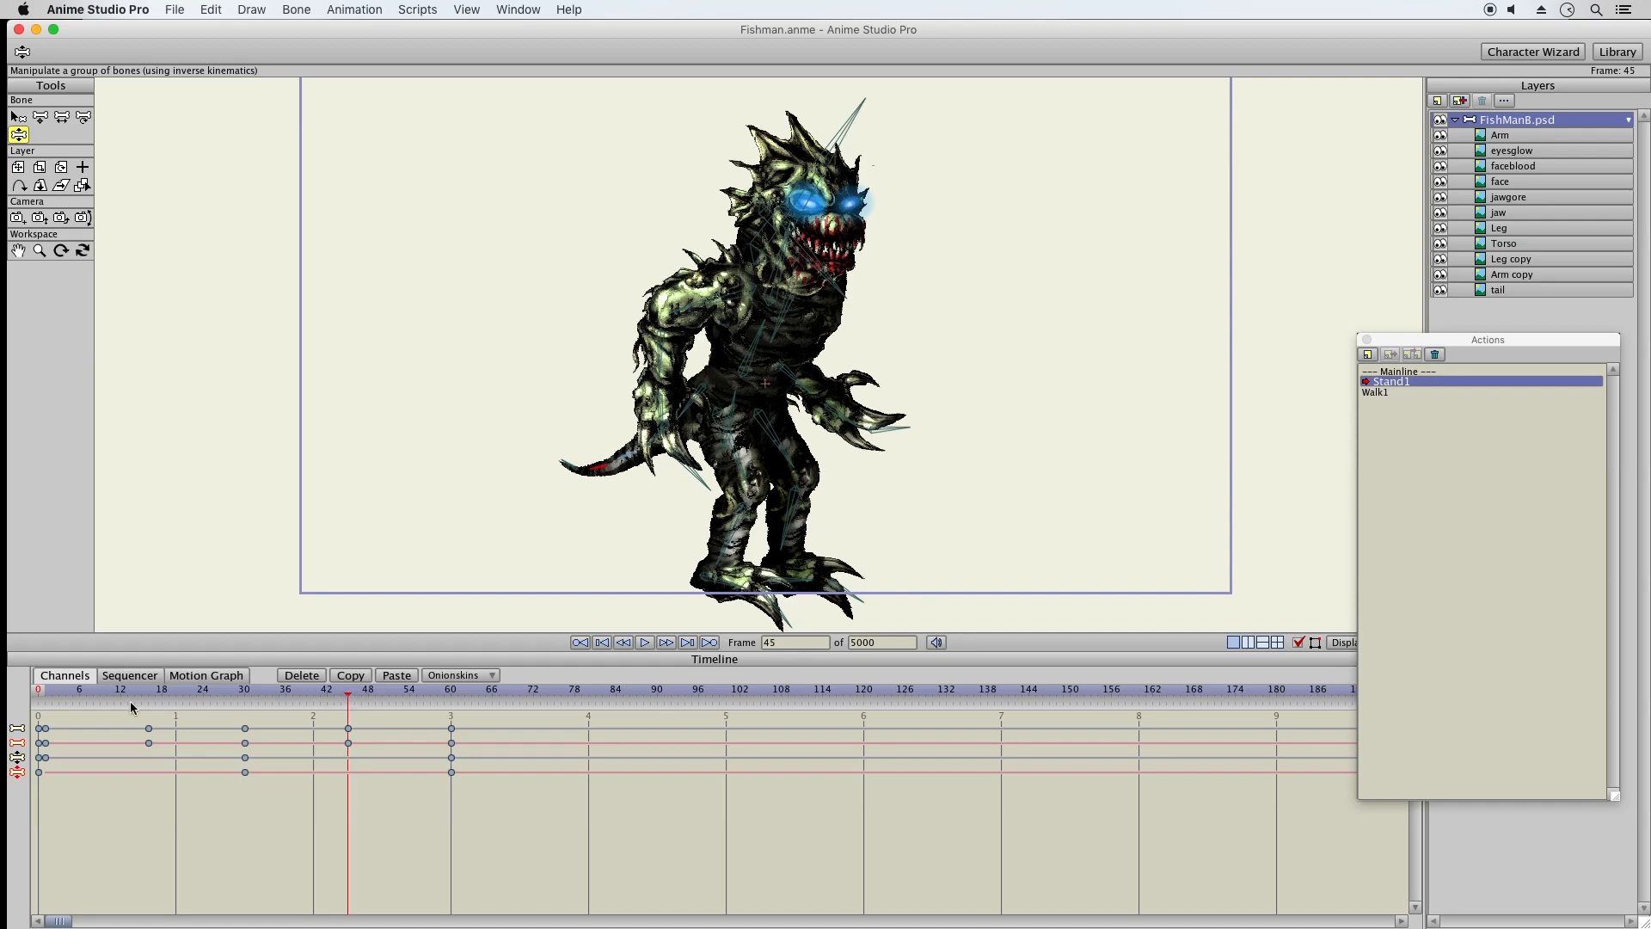
# Readjust the tail at frame 1 so its tip points straight down and play back Stand1 again
pyautogui.click(47, 693)
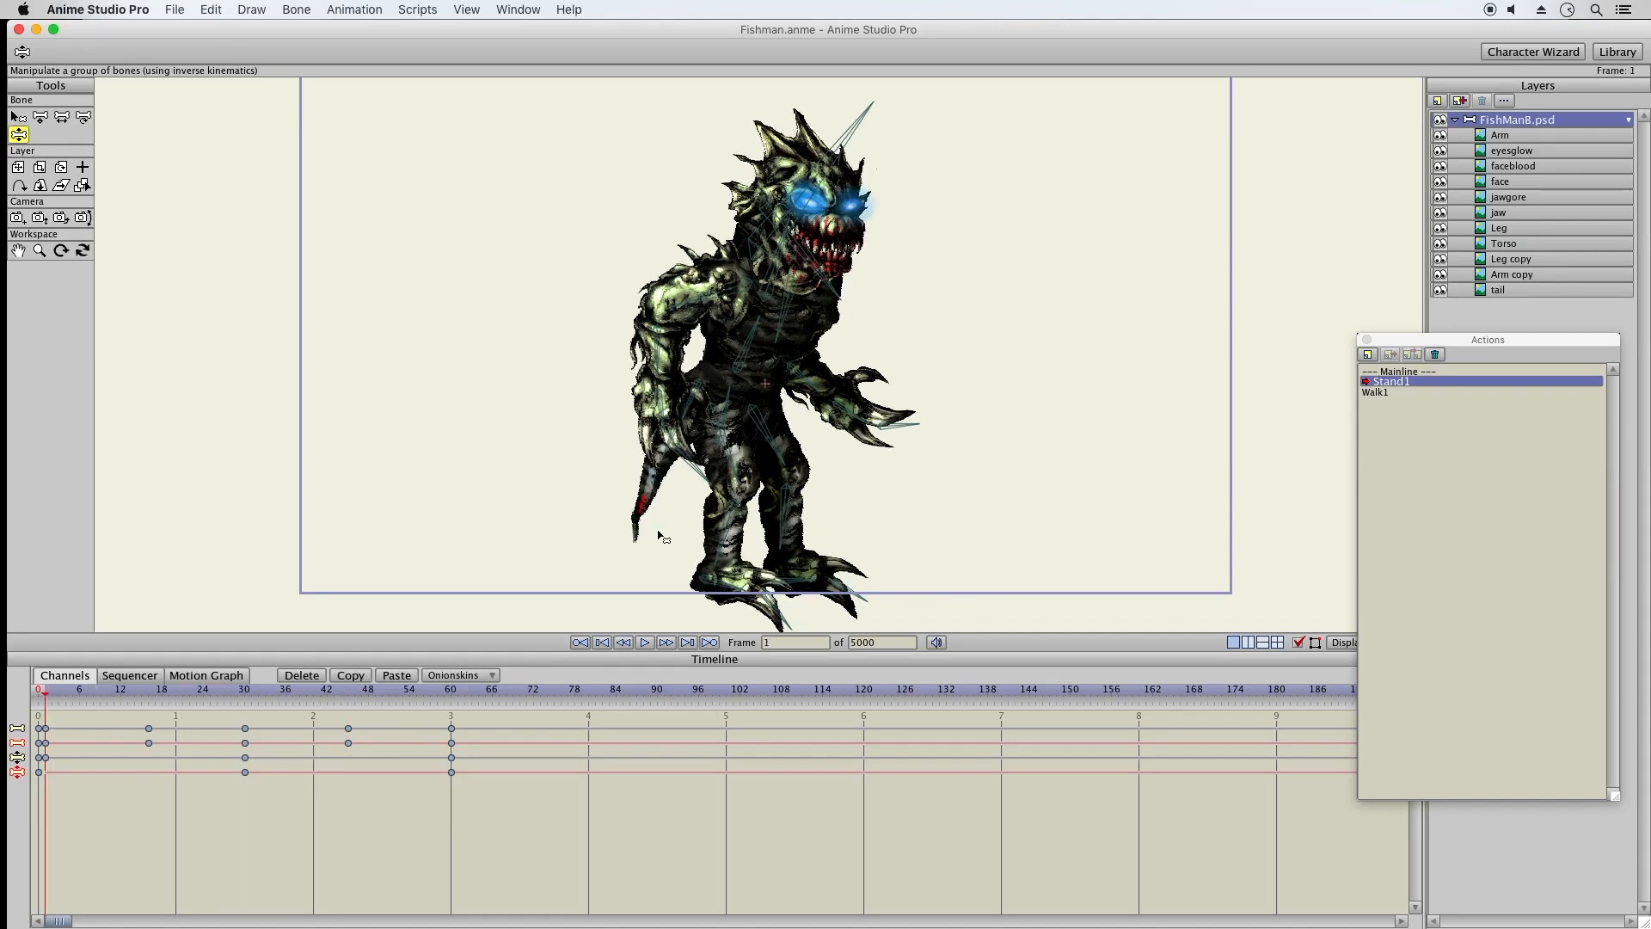
pyautogui.moveTo(654, 518); pyautogui.dragTo(651, 545)
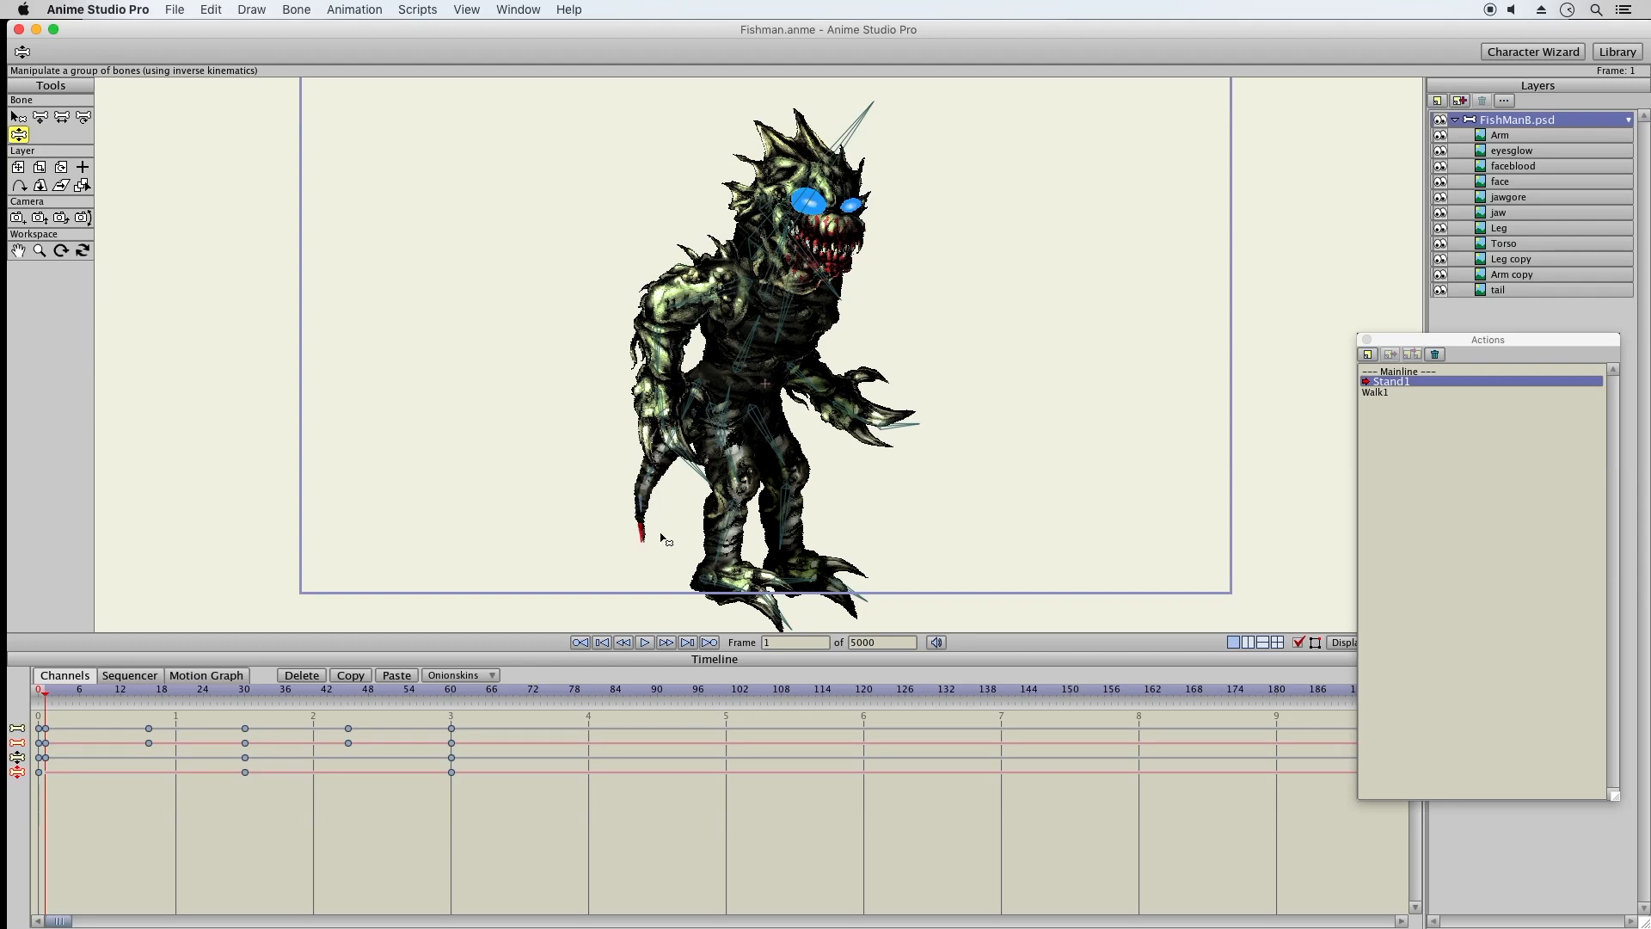
pyautogui.click(645, 642)
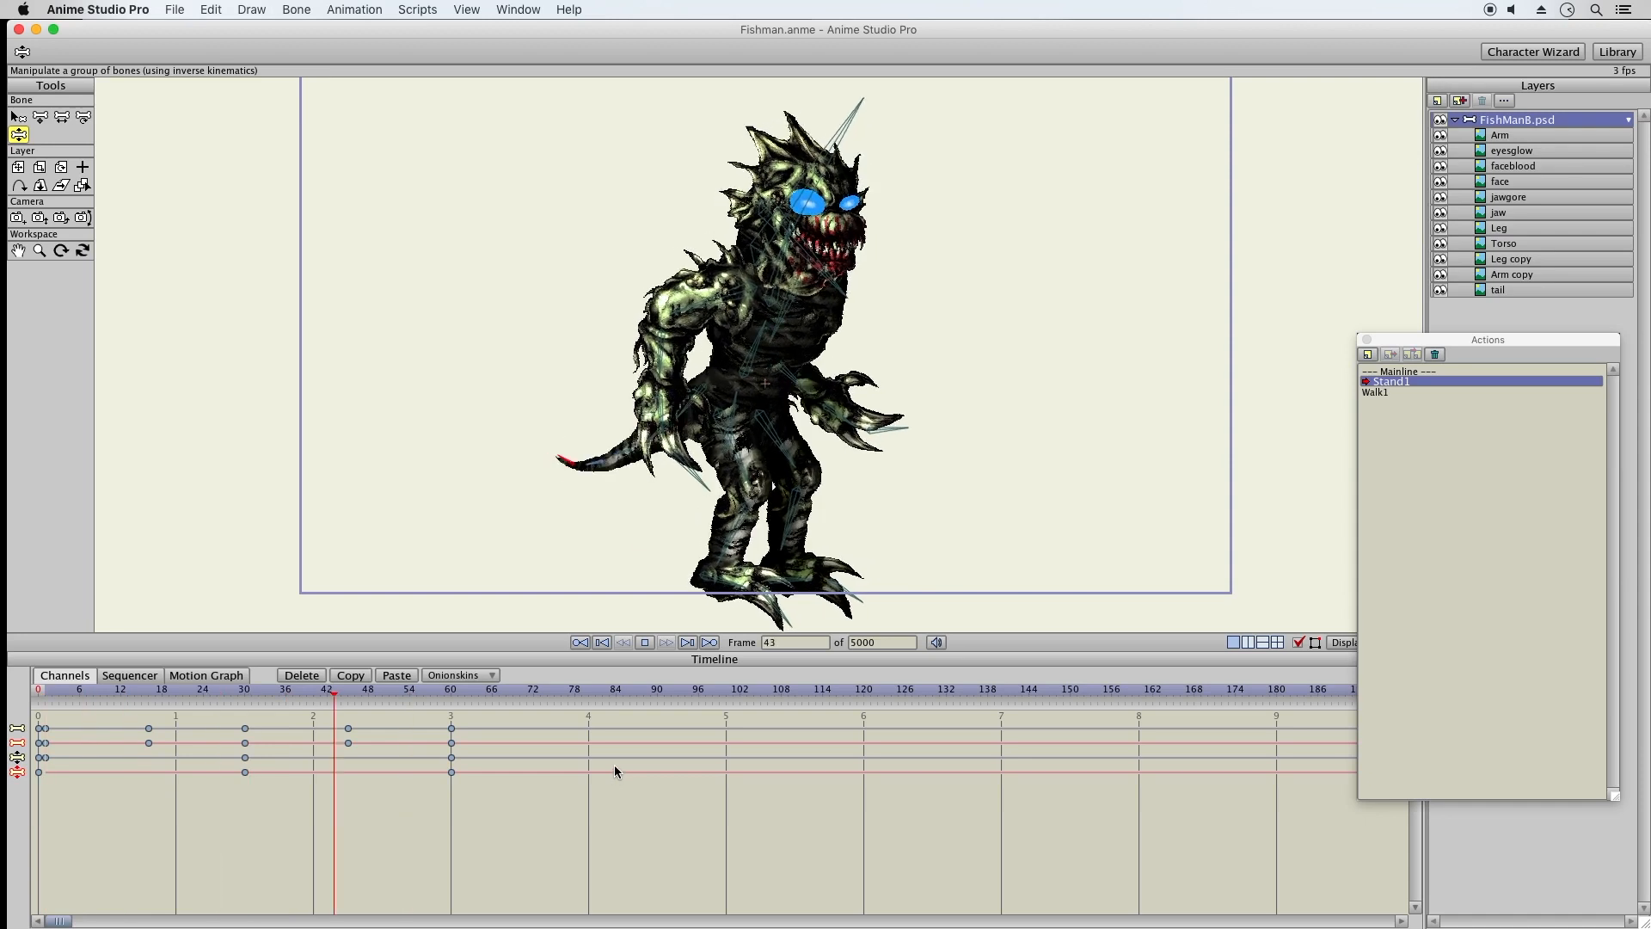
pyautogui.click(647, 641)
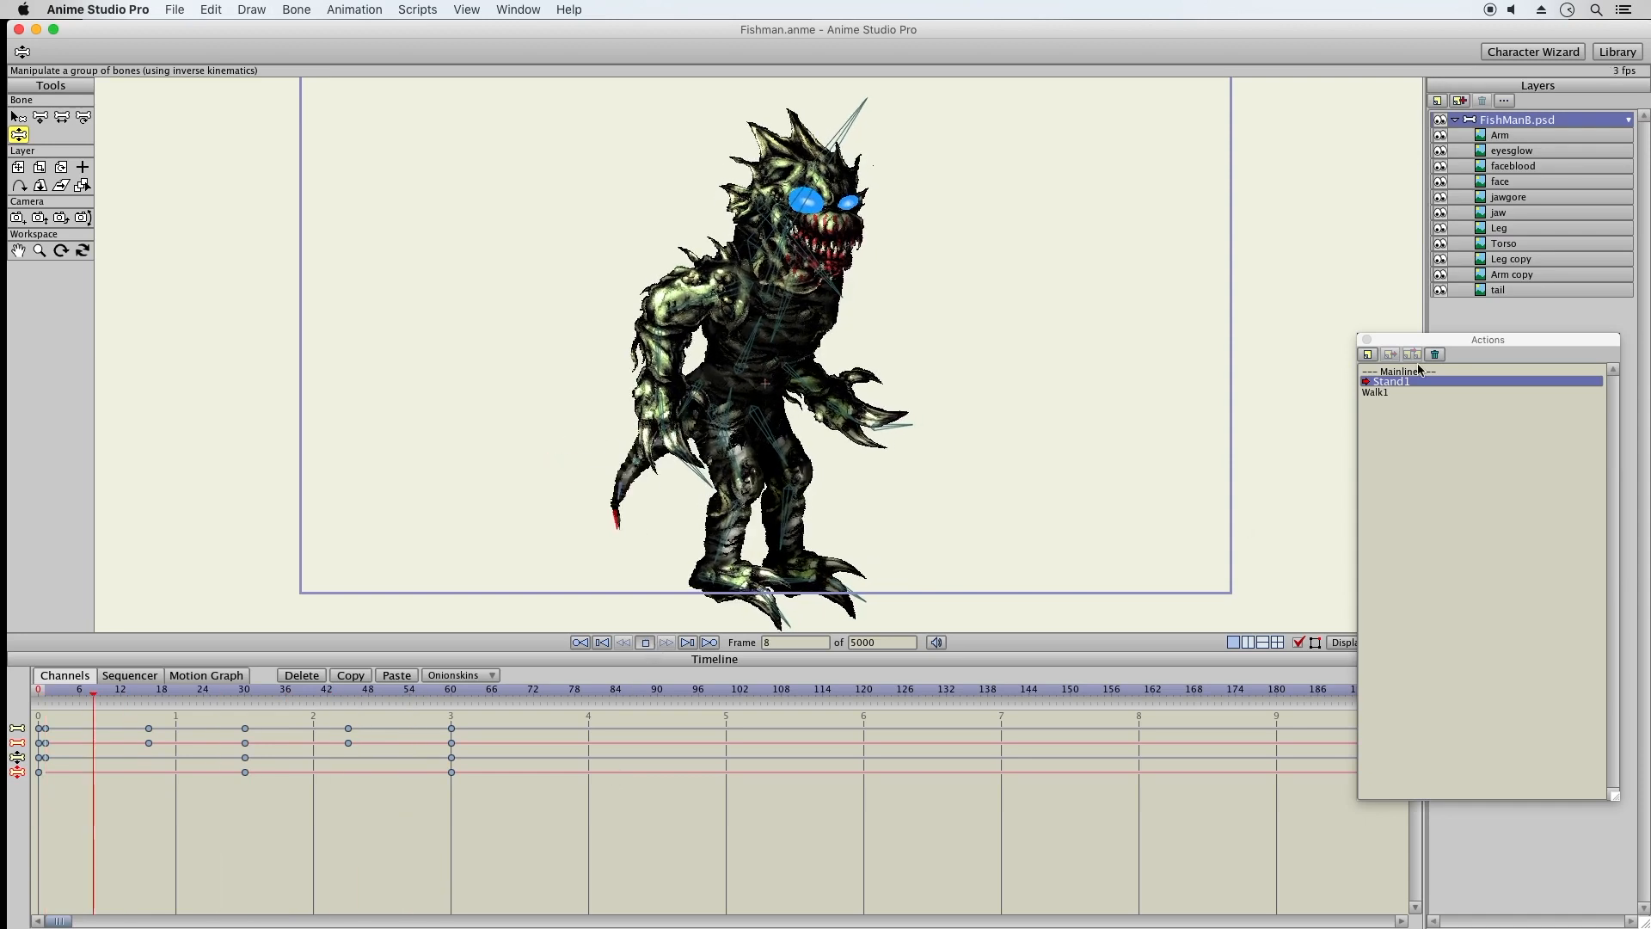
# Create an action named Walk2slower and insert a copy of the Walk1 action into it
pyautogui.click(1386, 392)
pyautogui.doubleClick(1393, 392)
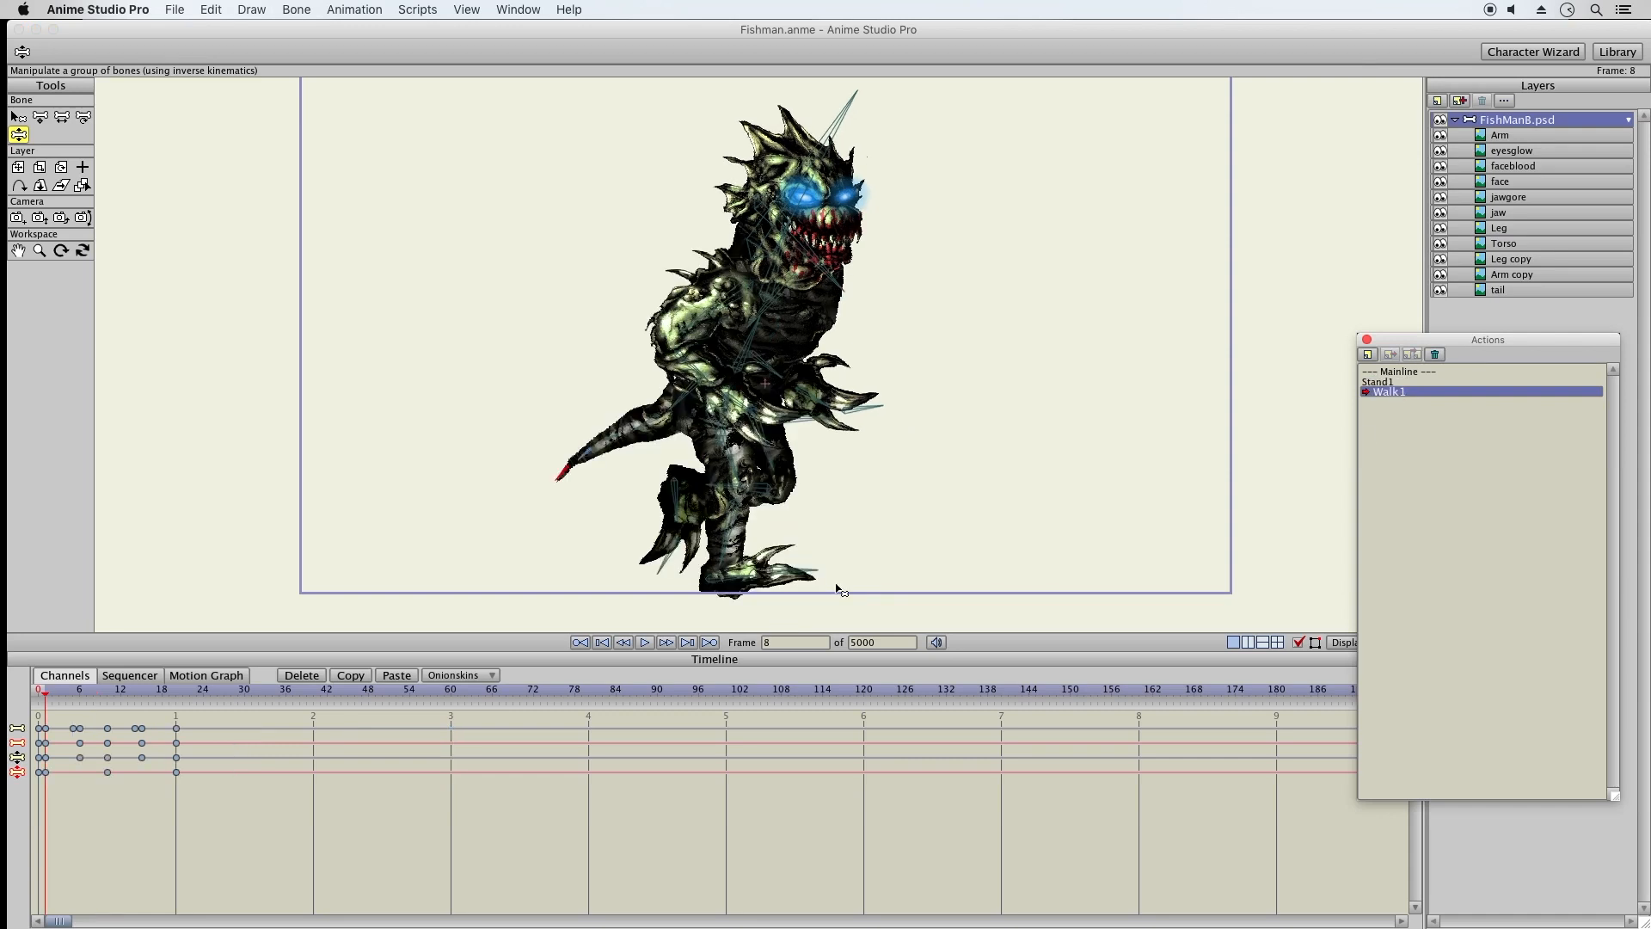
pyautogui.click(1368, 355)
pyautogui.write('Walk')
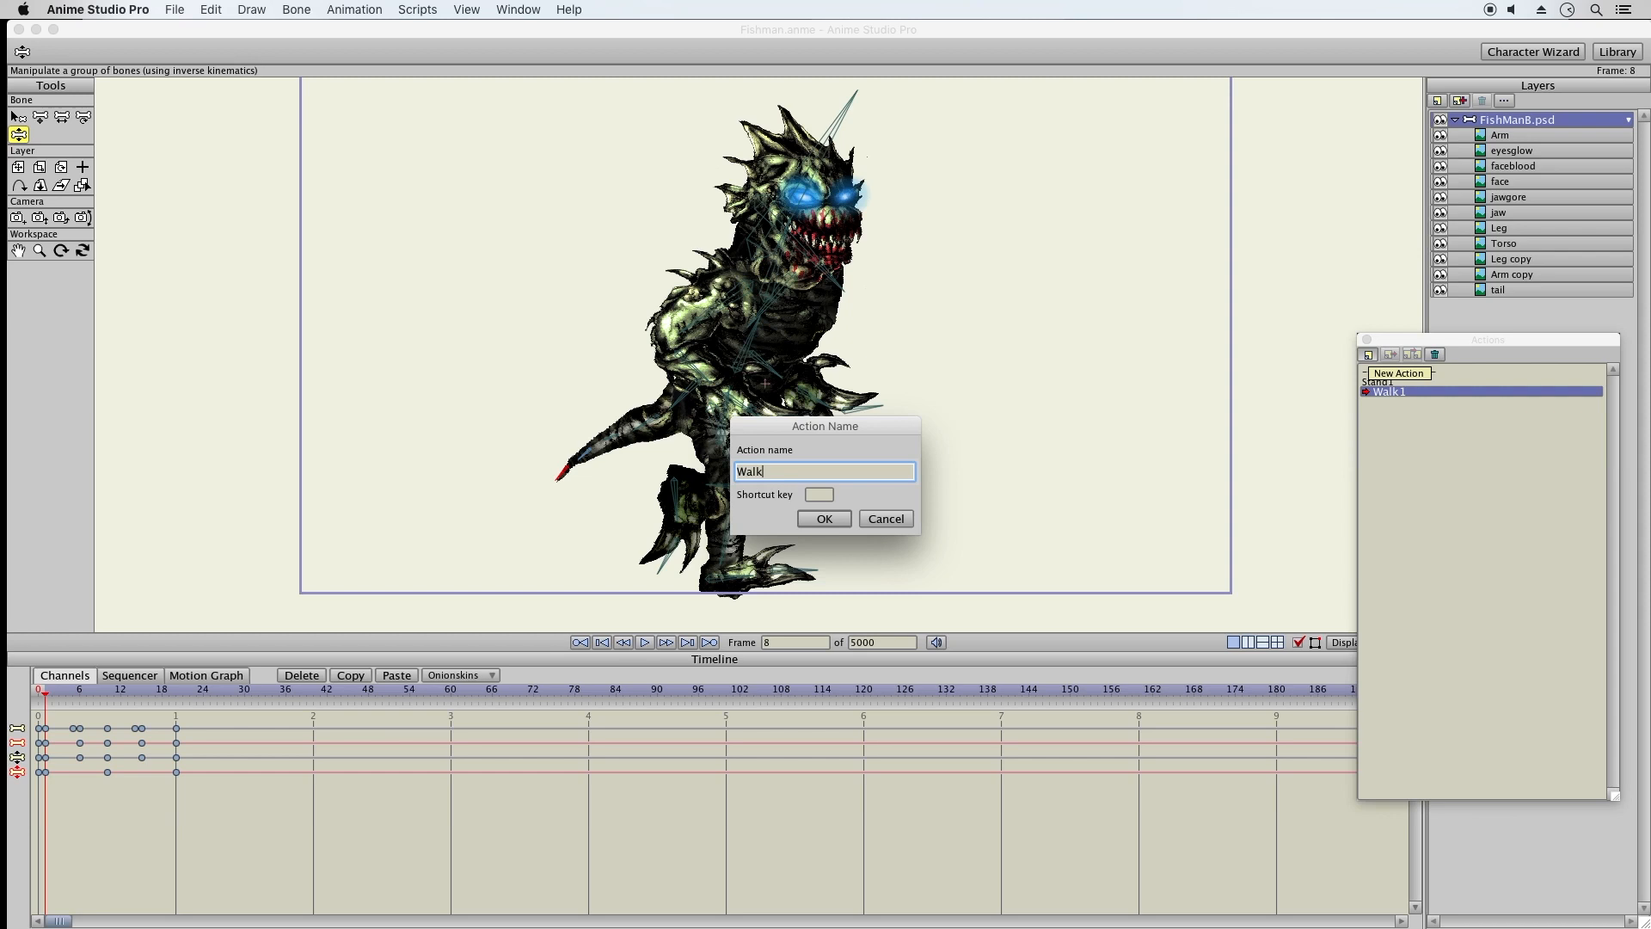
pyautogui.write('2slower')
pyautogui.press('BackSpace')
pyautogui.press('BackSpace')
pyautogui.write('wer')
pyautogui.press('Return')
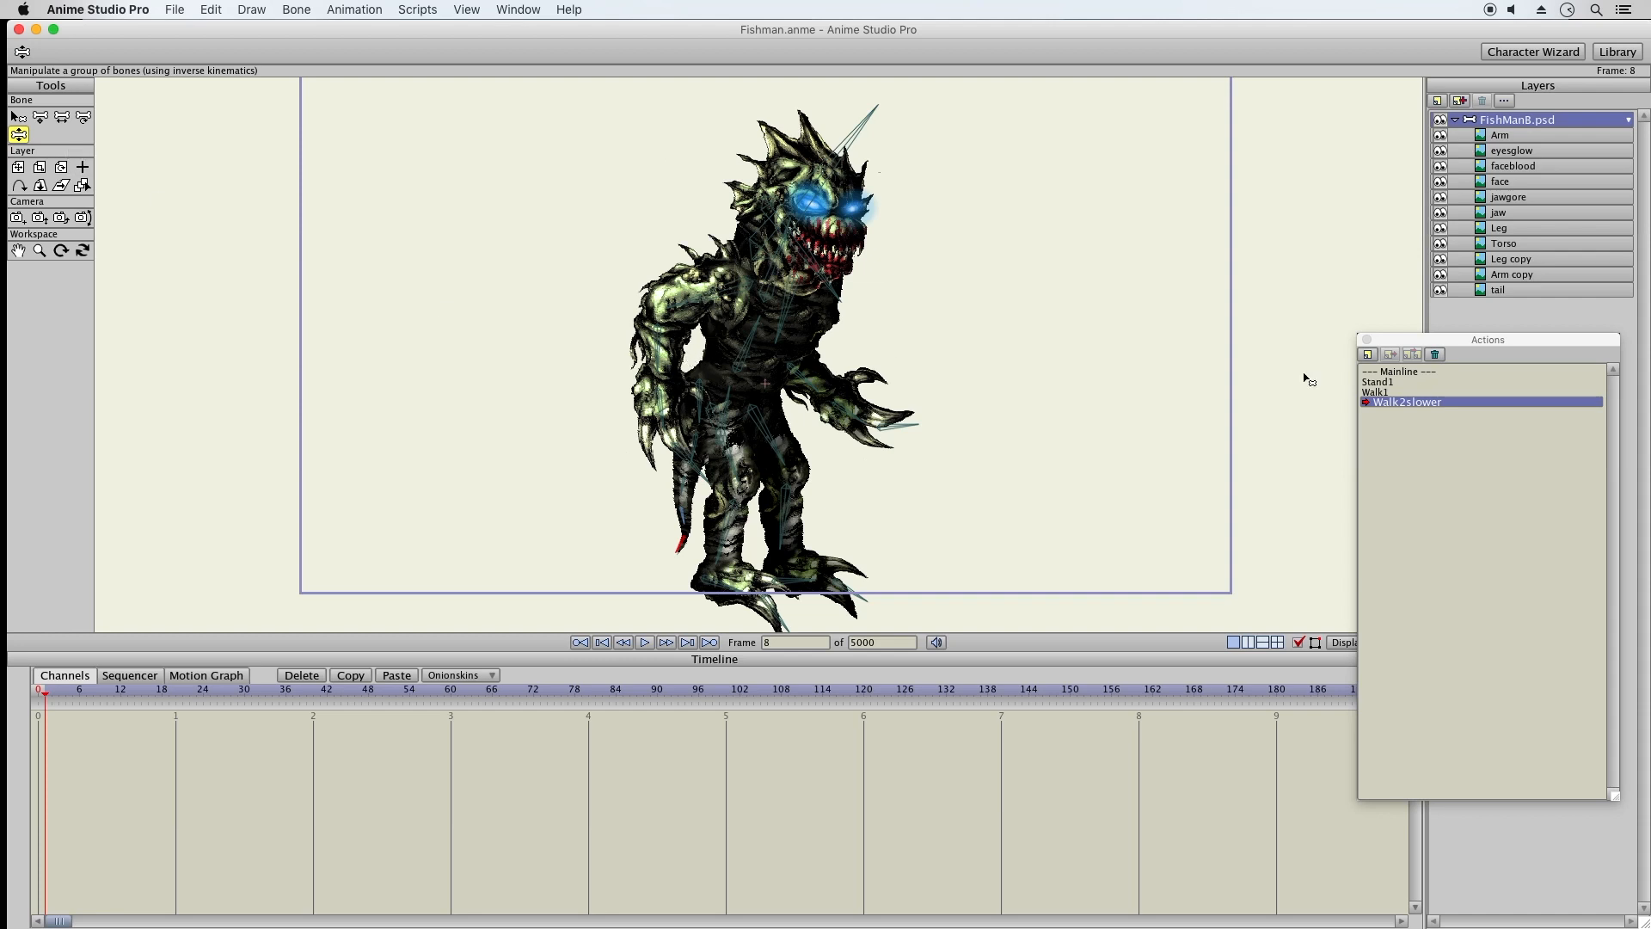
pyautogui.click(1393, 393)
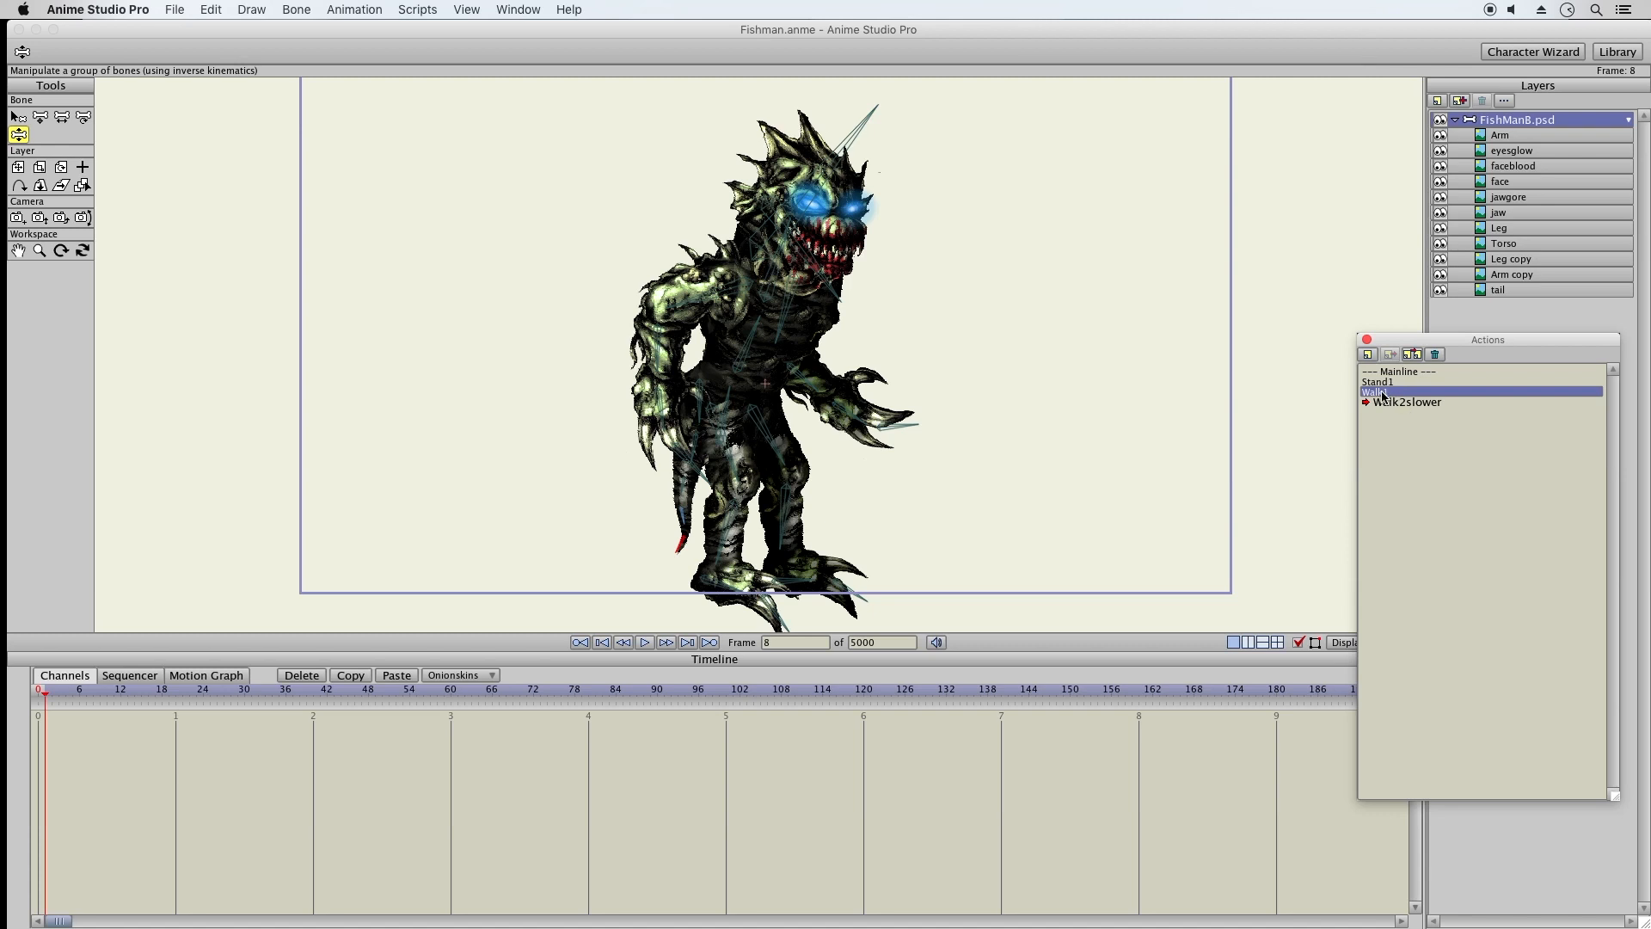
pyautogui.click(1411, 357)
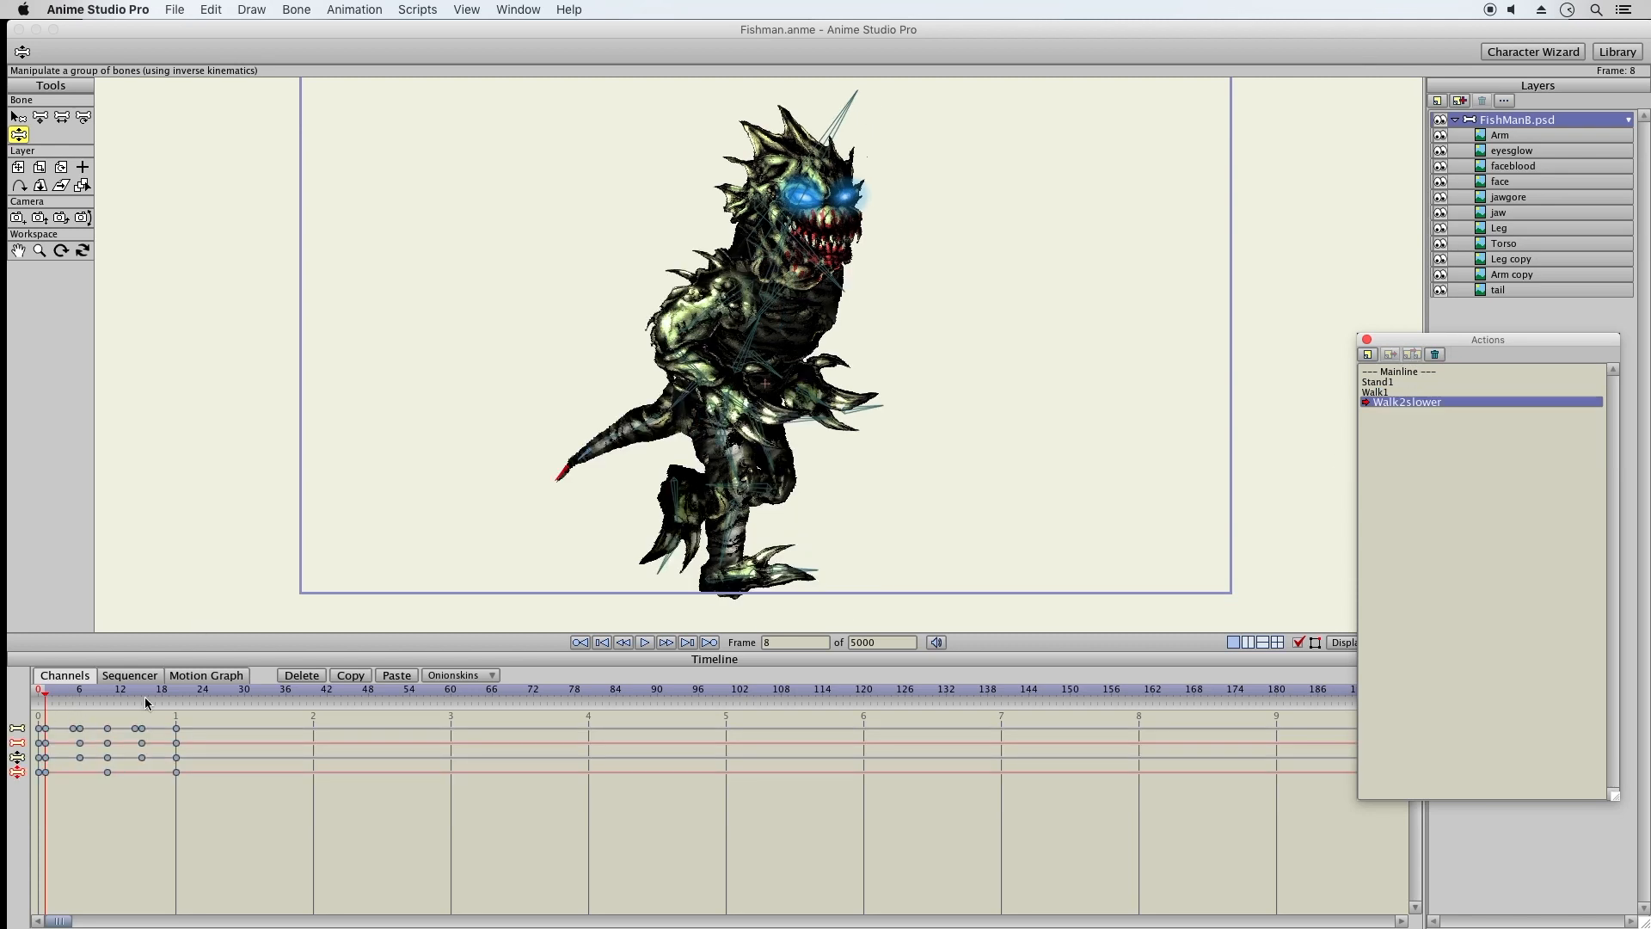
# Spread the Walk2slower keyframes so the cycle ends at frame 40, with the middle pose at frame 20 and in-between poses around frames 11 and 30
pyautogui.moveTo(194, 721); pyautogui.dragTo(54, 817)
pyautogui.moveTo(176, 774); pyautogui.dragTo(316, 773)
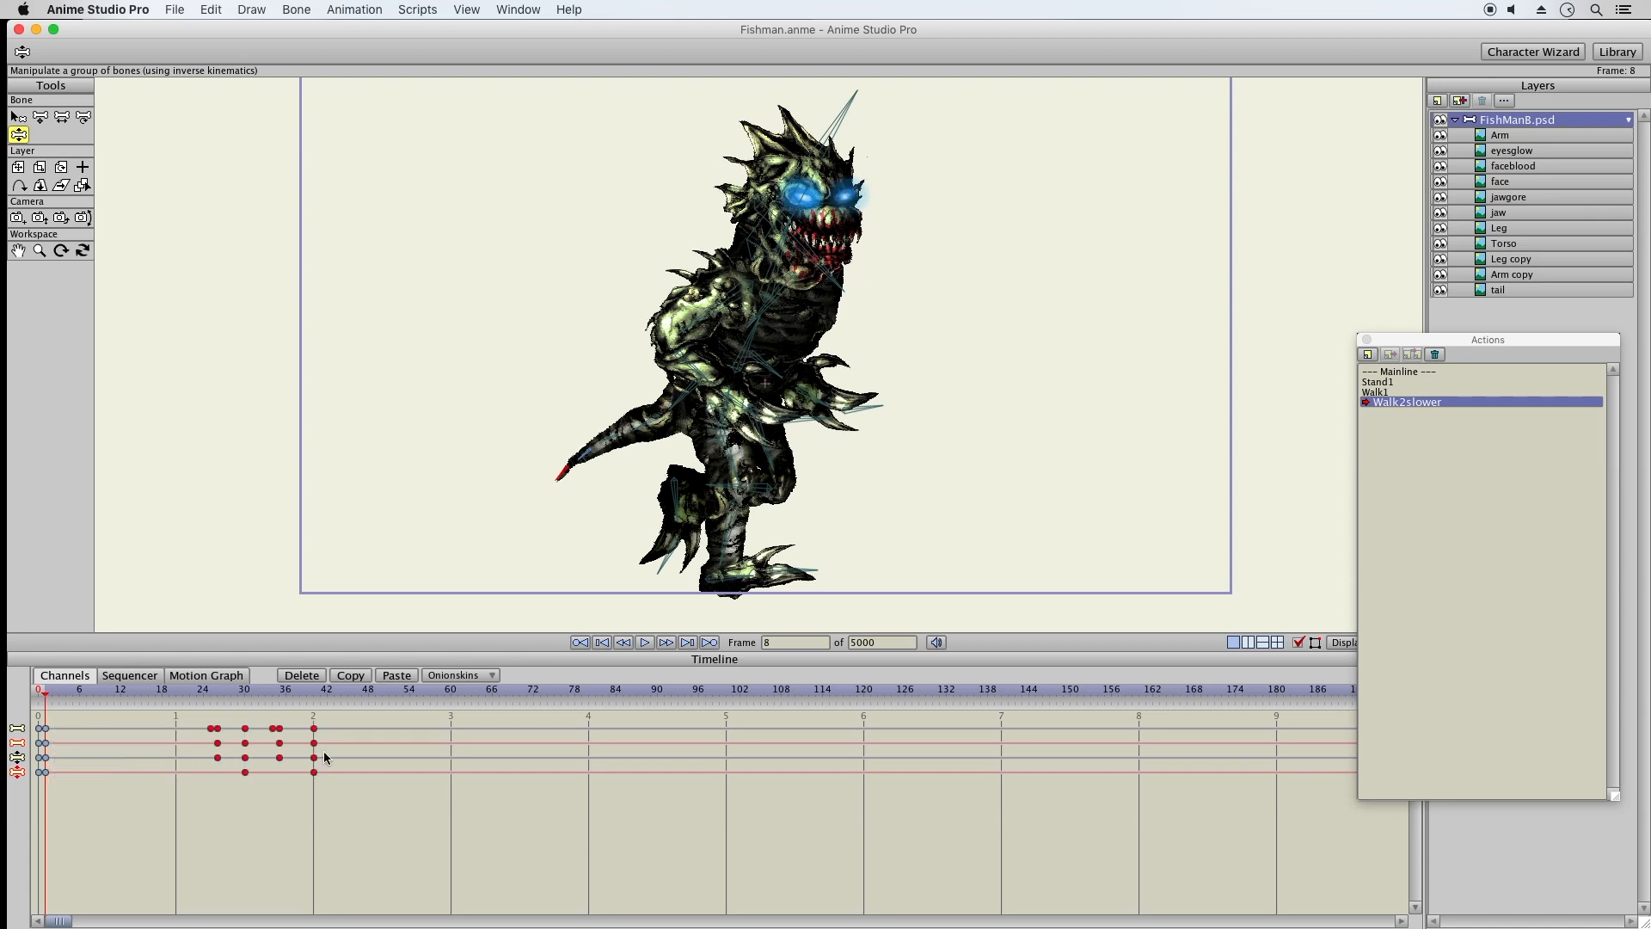
pyautogui.moveTo(288, 719); pyautogui.dragTo(163, 814)
pyautogui.moveTo(280, 760)
pyautogui.mouseDown()
pyautogui.moveTo(210, 757)
pyautogui.moveTo(197, 776)
pyautogui.moveTo(243, 758)
pyautogui.mouseUp()
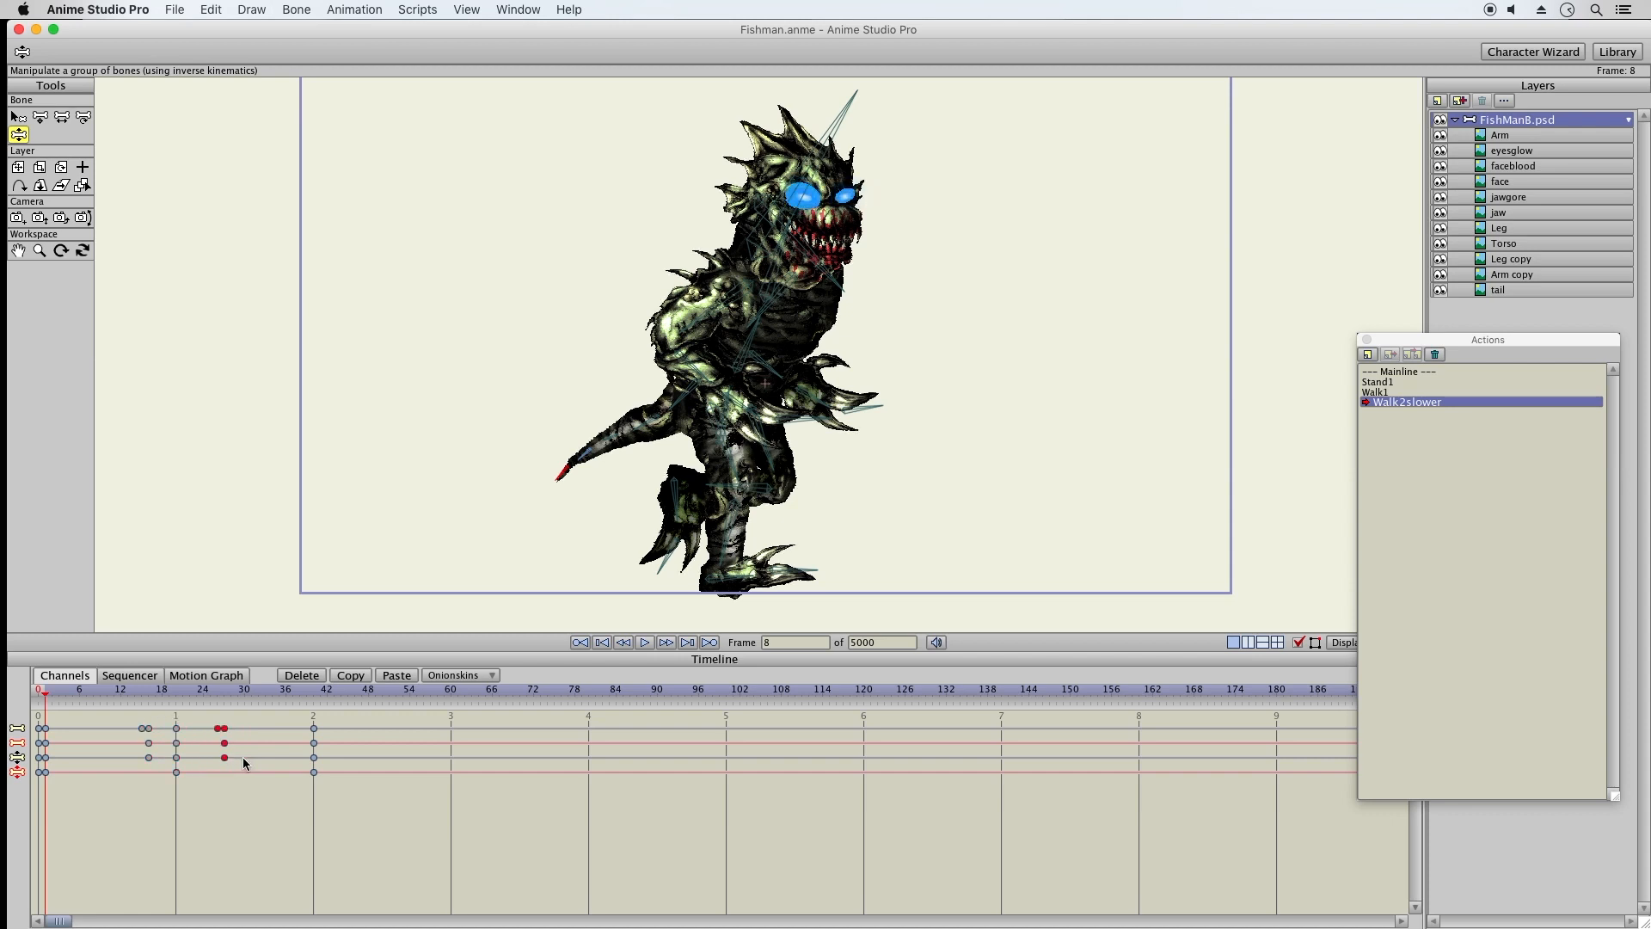
pyautogui.click(158, 722)
pyautogui.moveTo(148, 758); pyautogui.dragTo(93, 728)
pyautogui.moveTo(236, 734); pyautogui.dragTo(228, 736)
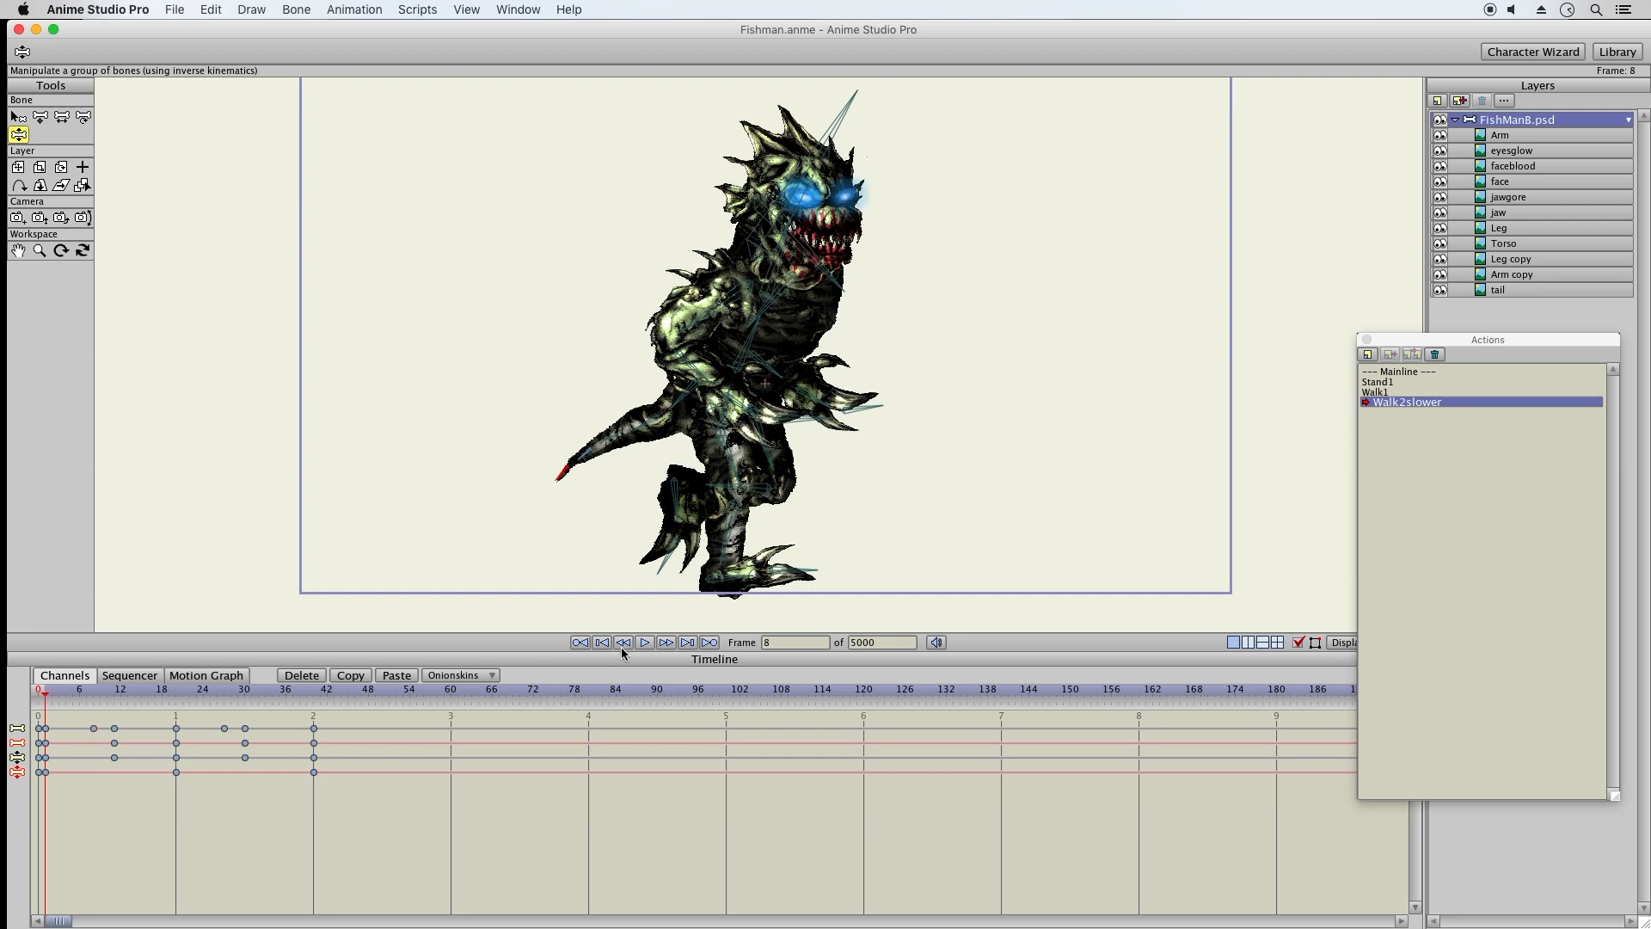
# Play back Walk2slower with the bone overlay hidden
pyautogui.click(644, 642)
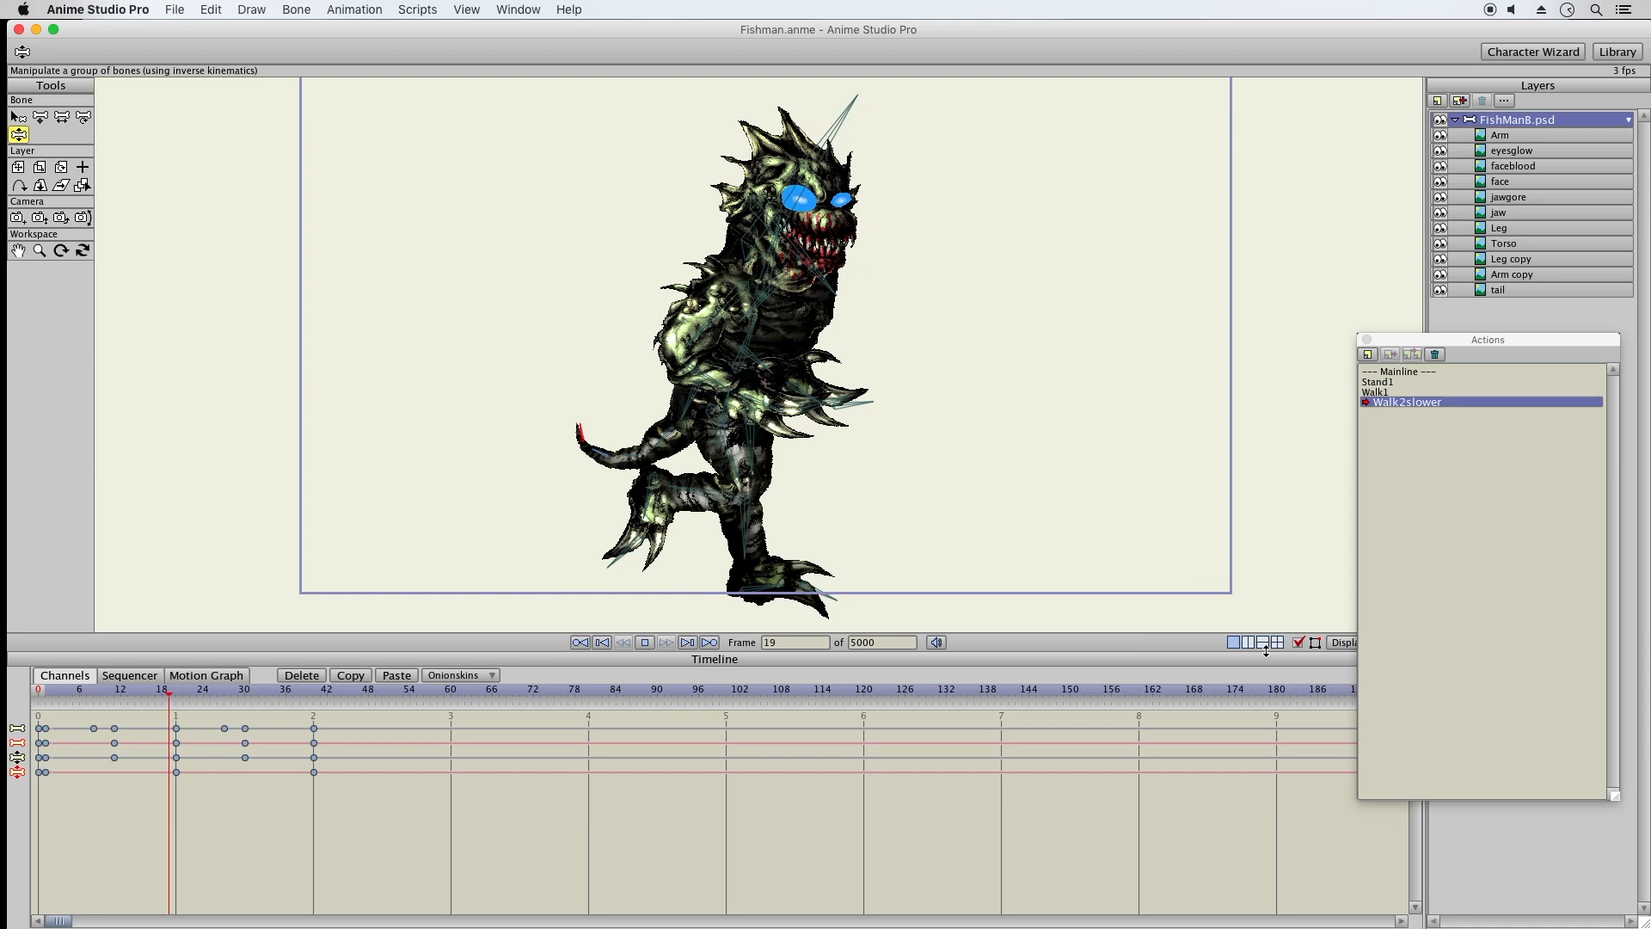
pyautogui.click(1301, 643)
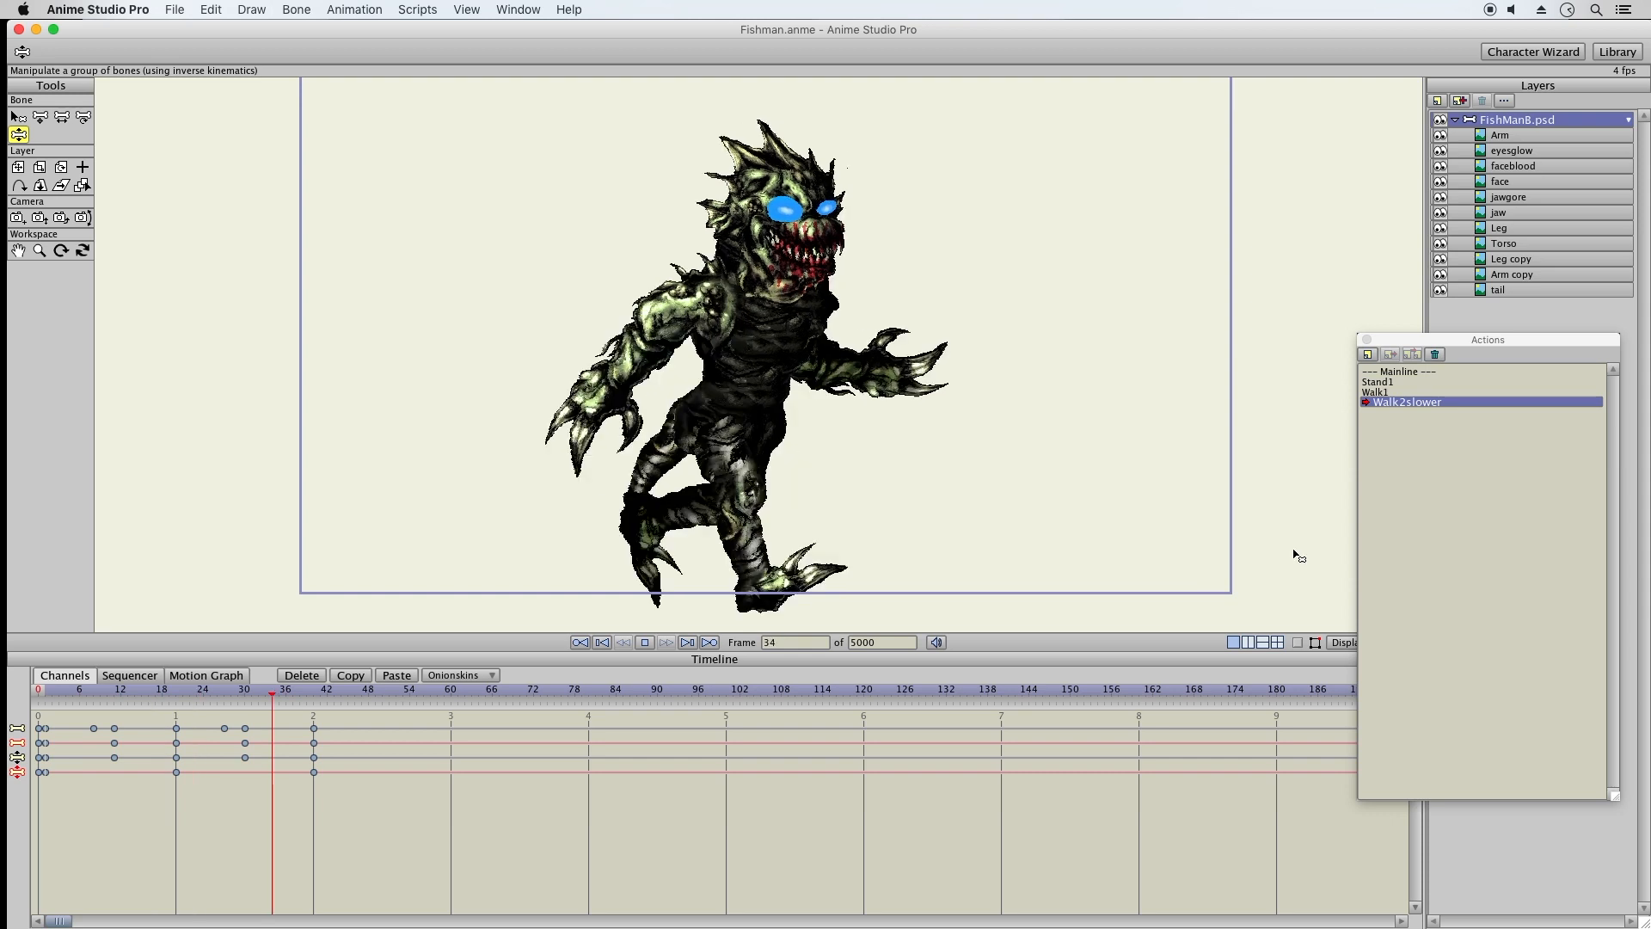
pyautogui.click(645, 643)
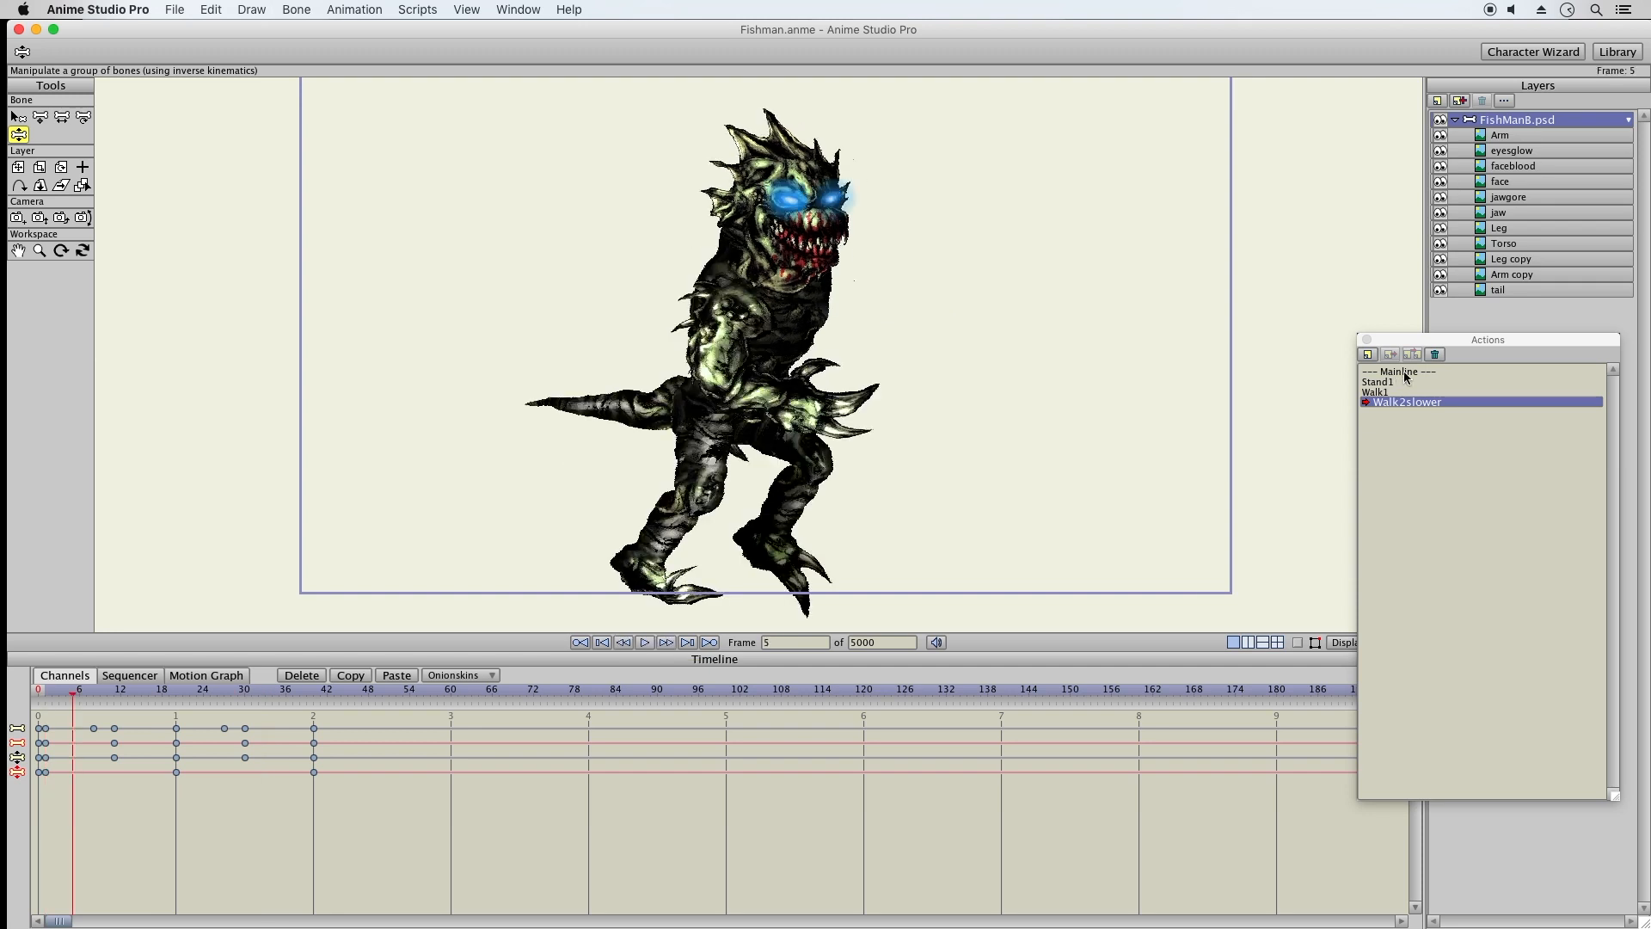
# Return to the Mainline at frame 1, save the project and insert a copy of the Stand1 action there
pyautogui.doubleClick(1407, 372)
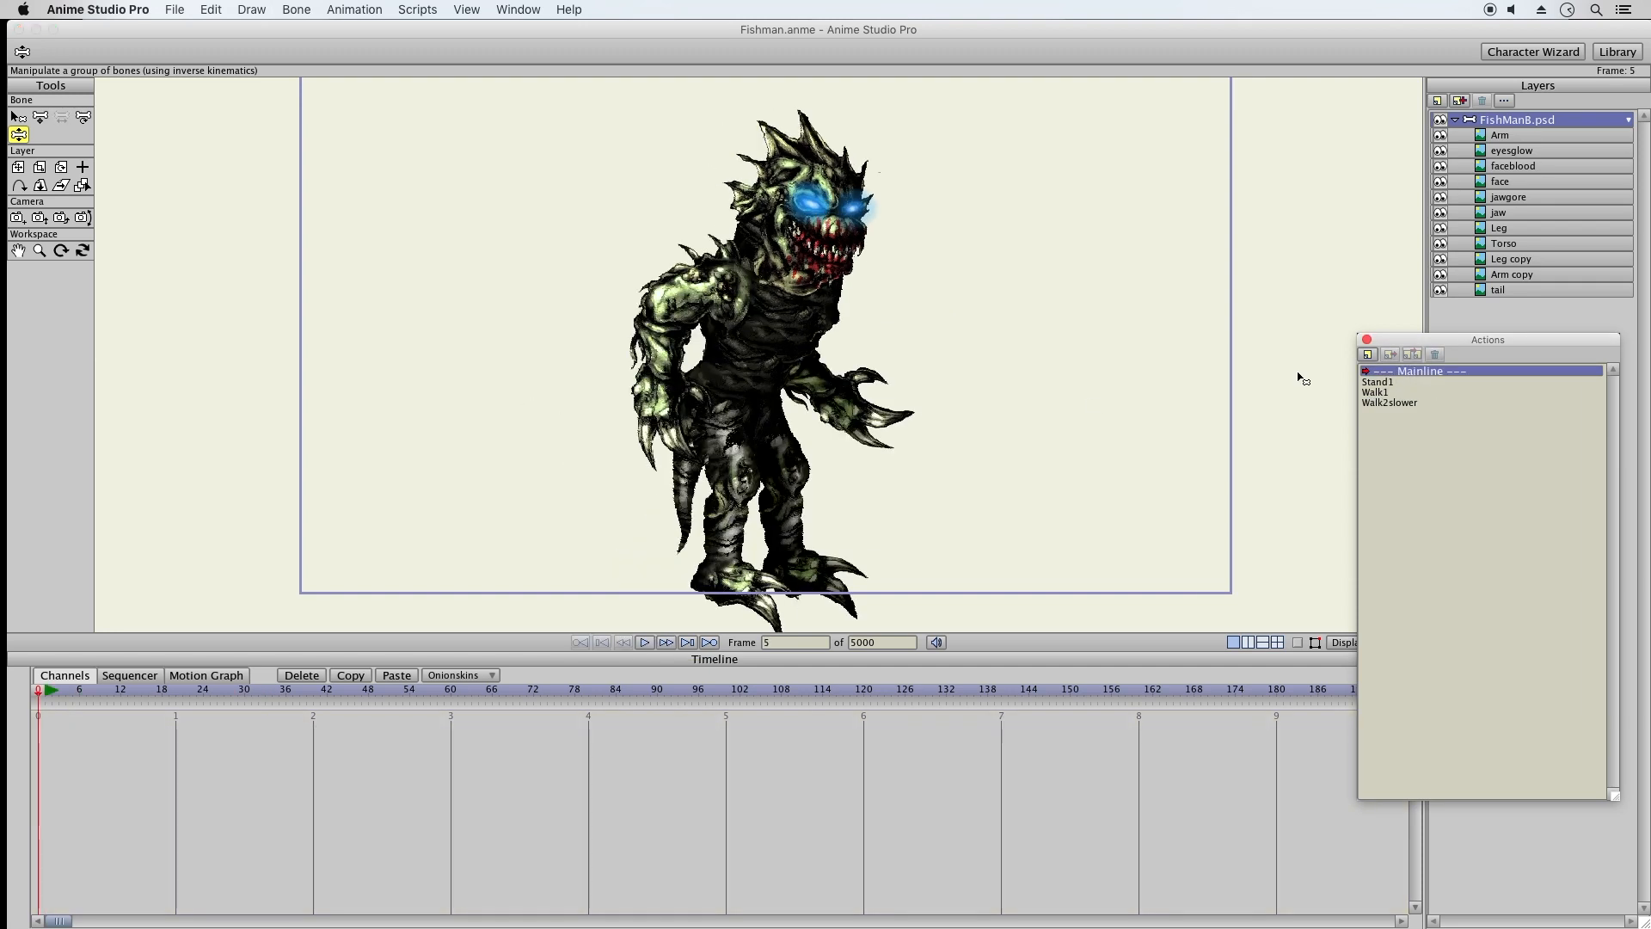
pyautogui.click(47, 693)
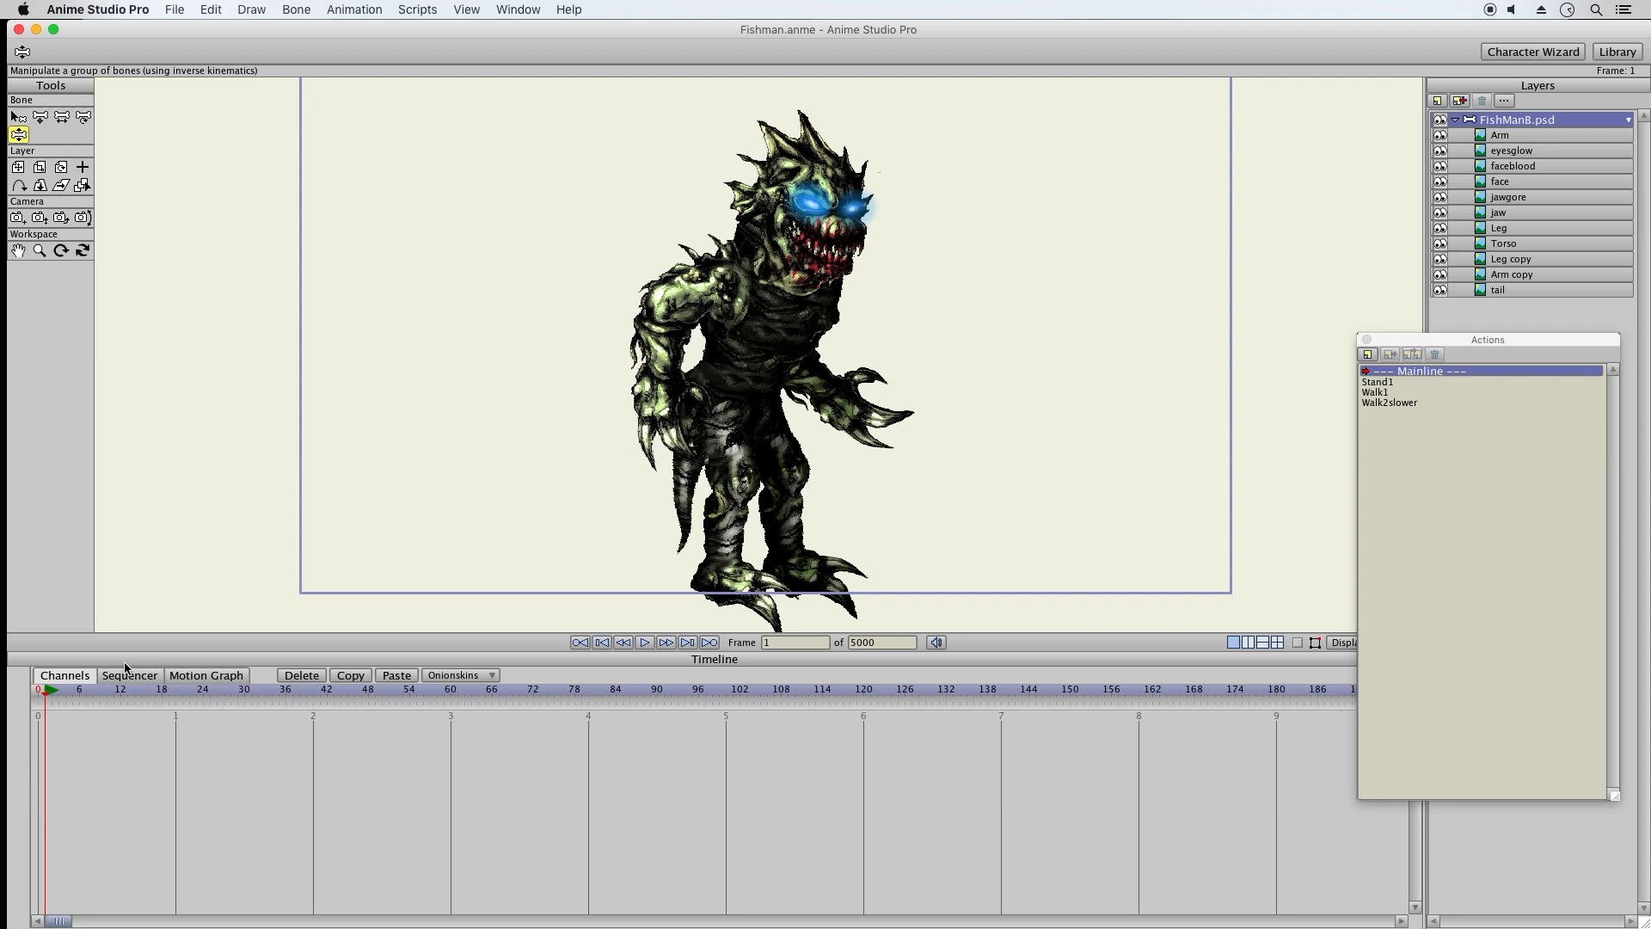
pyautogui.click(1400, 381)
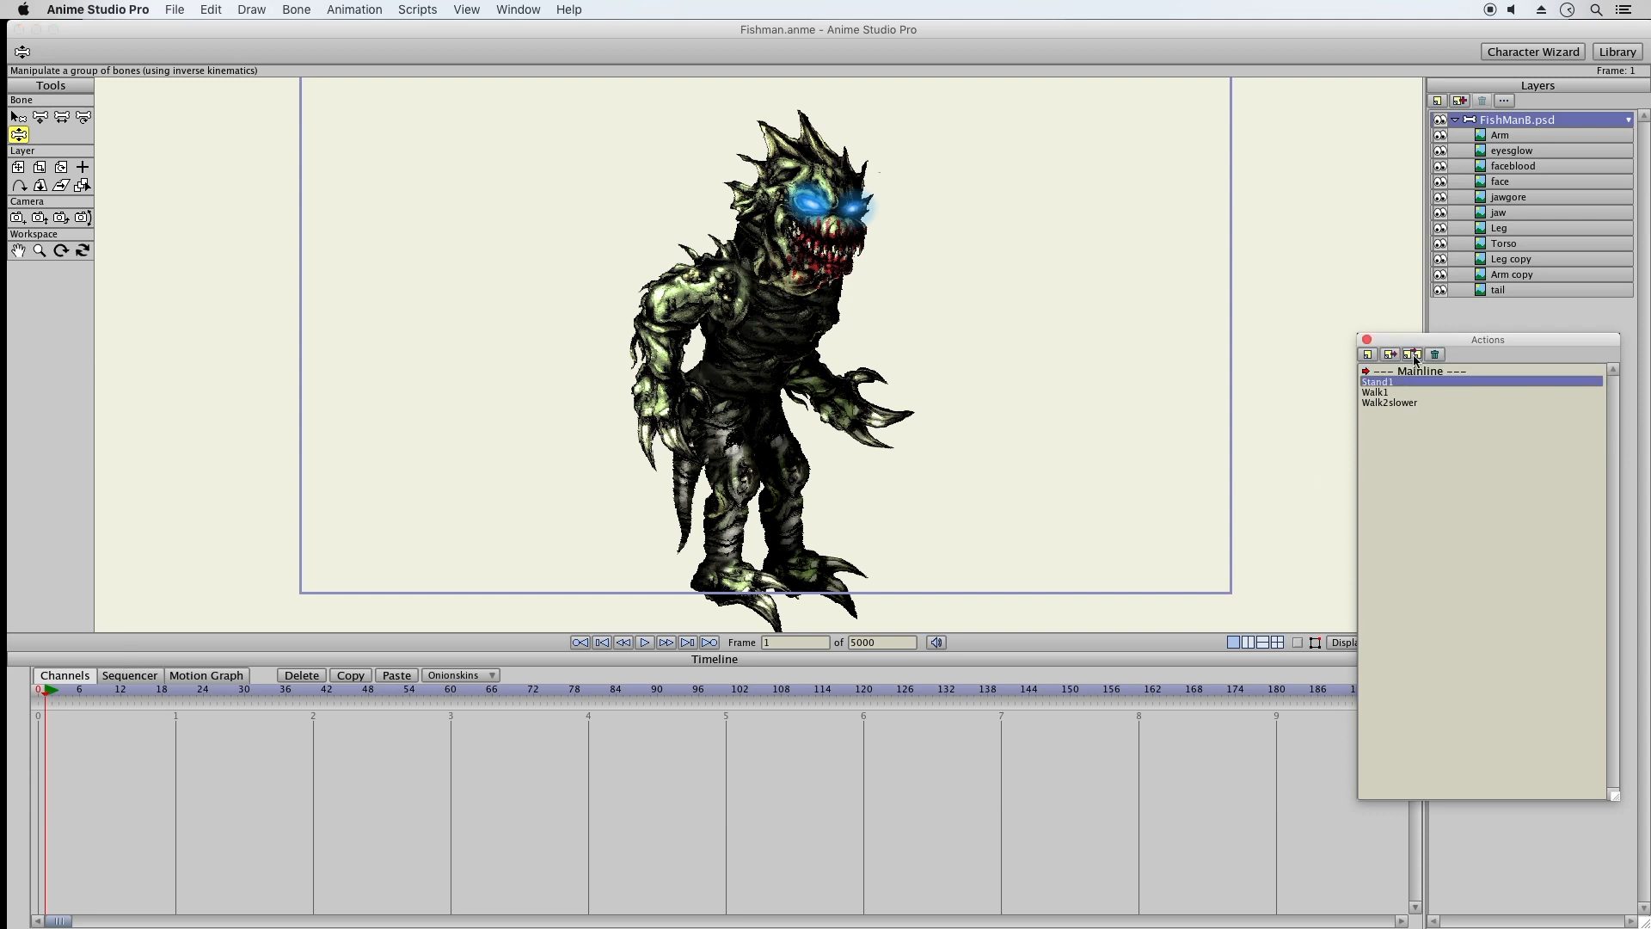
pyautogui.click(175, 9)
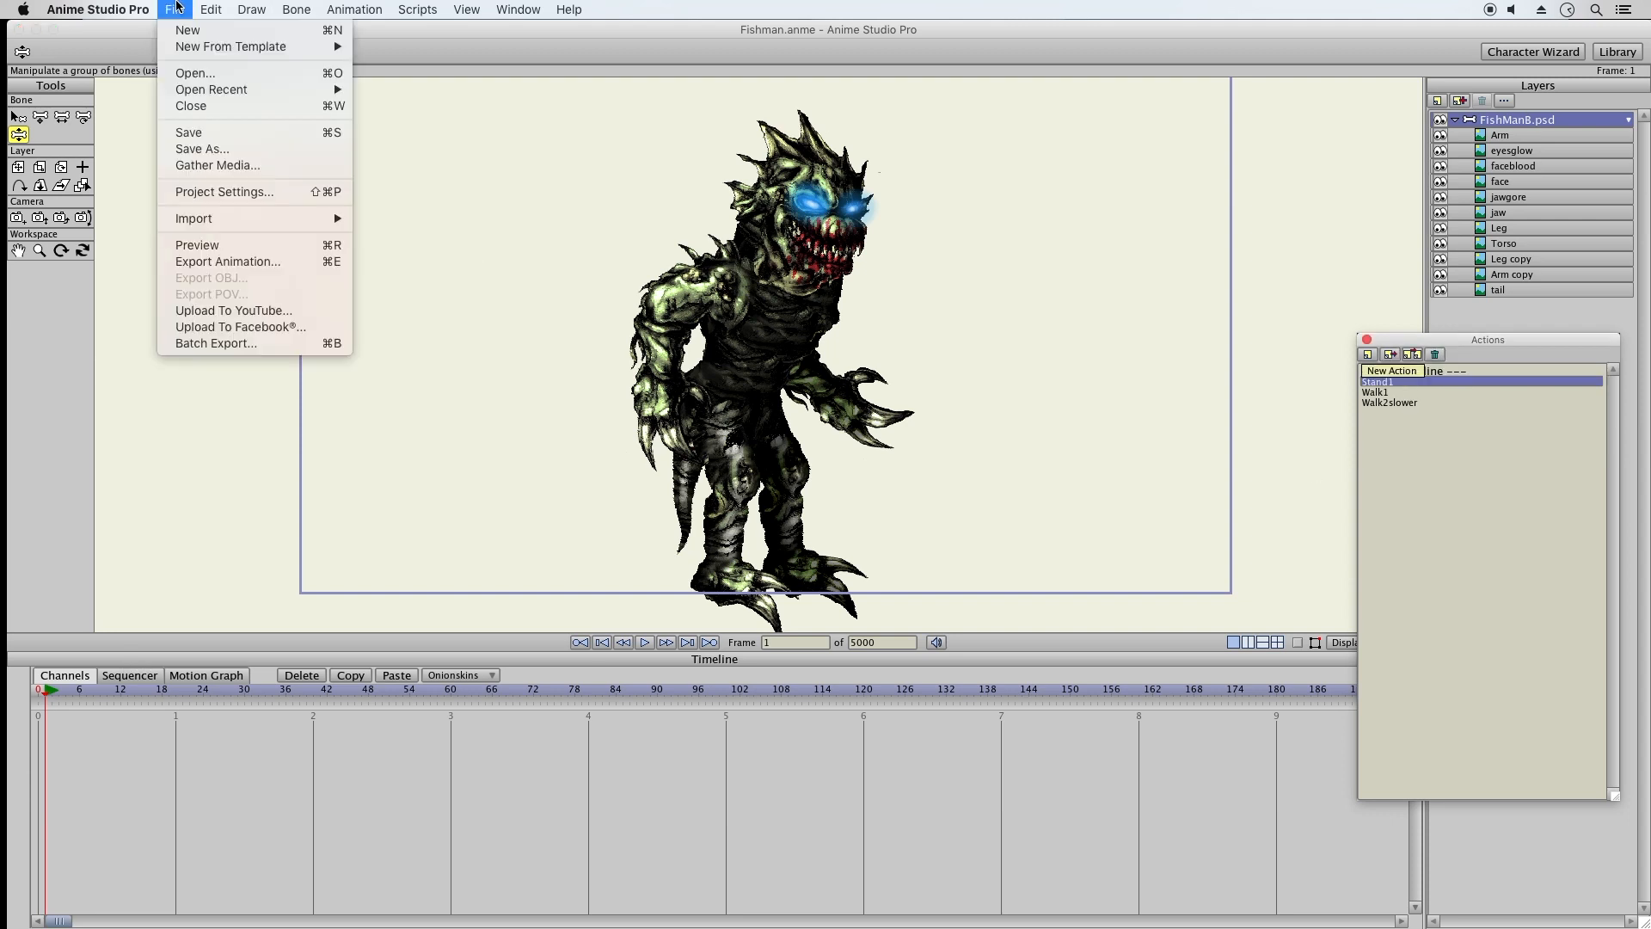
pyautogui.click(190, 131)
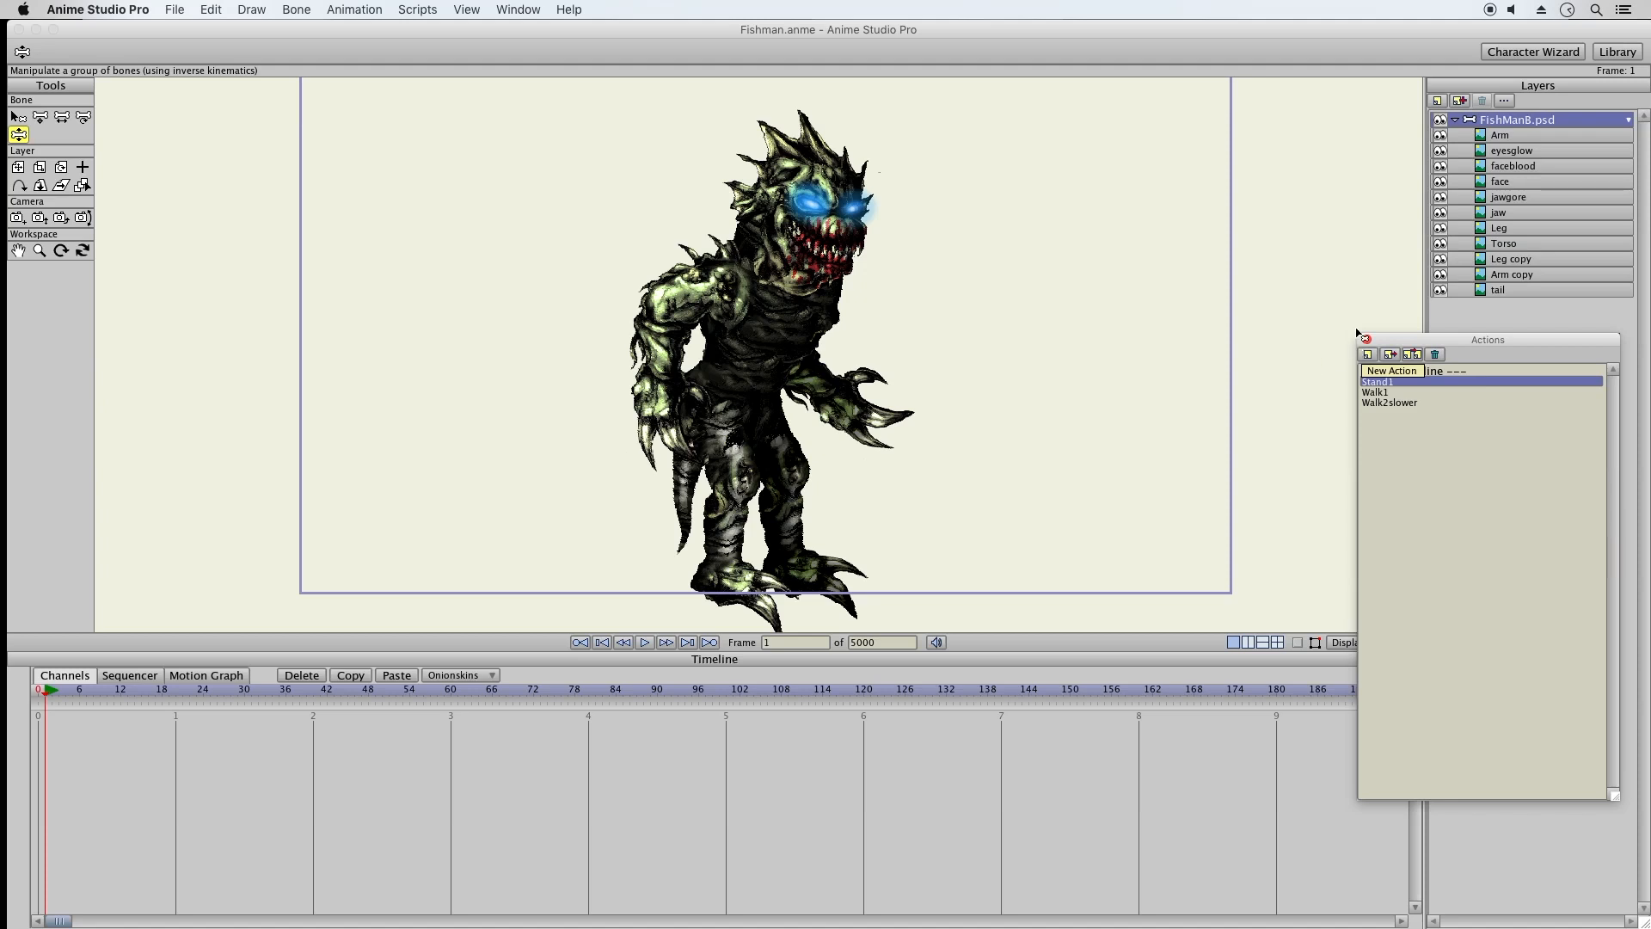
pyautogui.click(1414, 355)
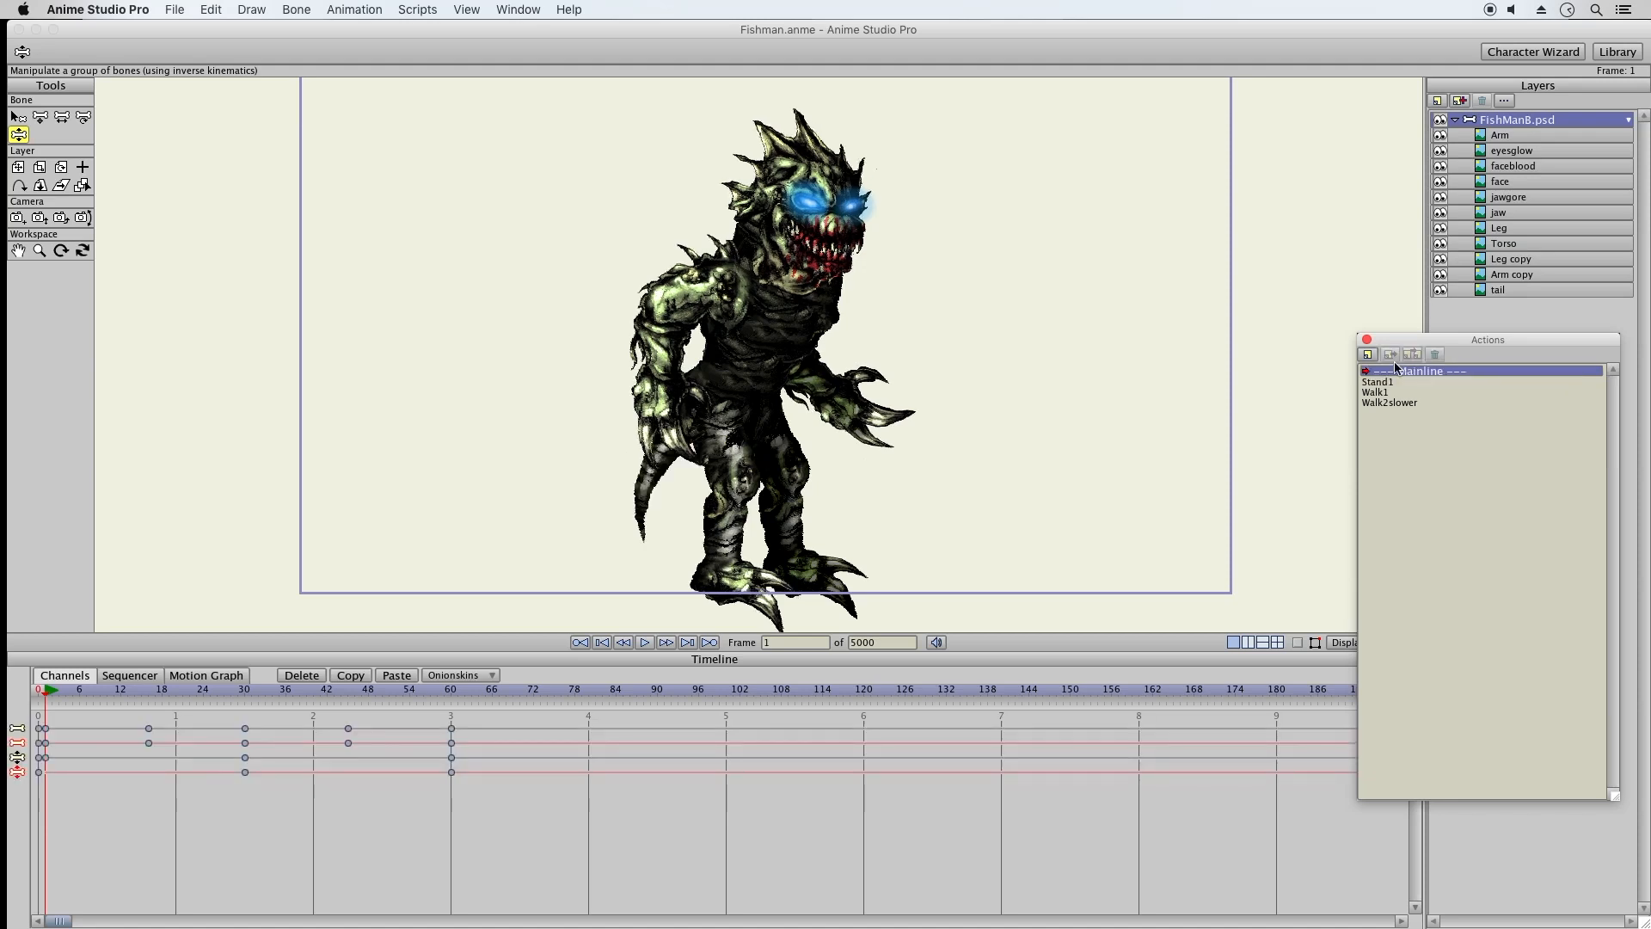
# Insert a copy of the Walk1 action at frame 67 of the Mainline and delete the stray keyframes just before it
pyautogui.click(498, 693)
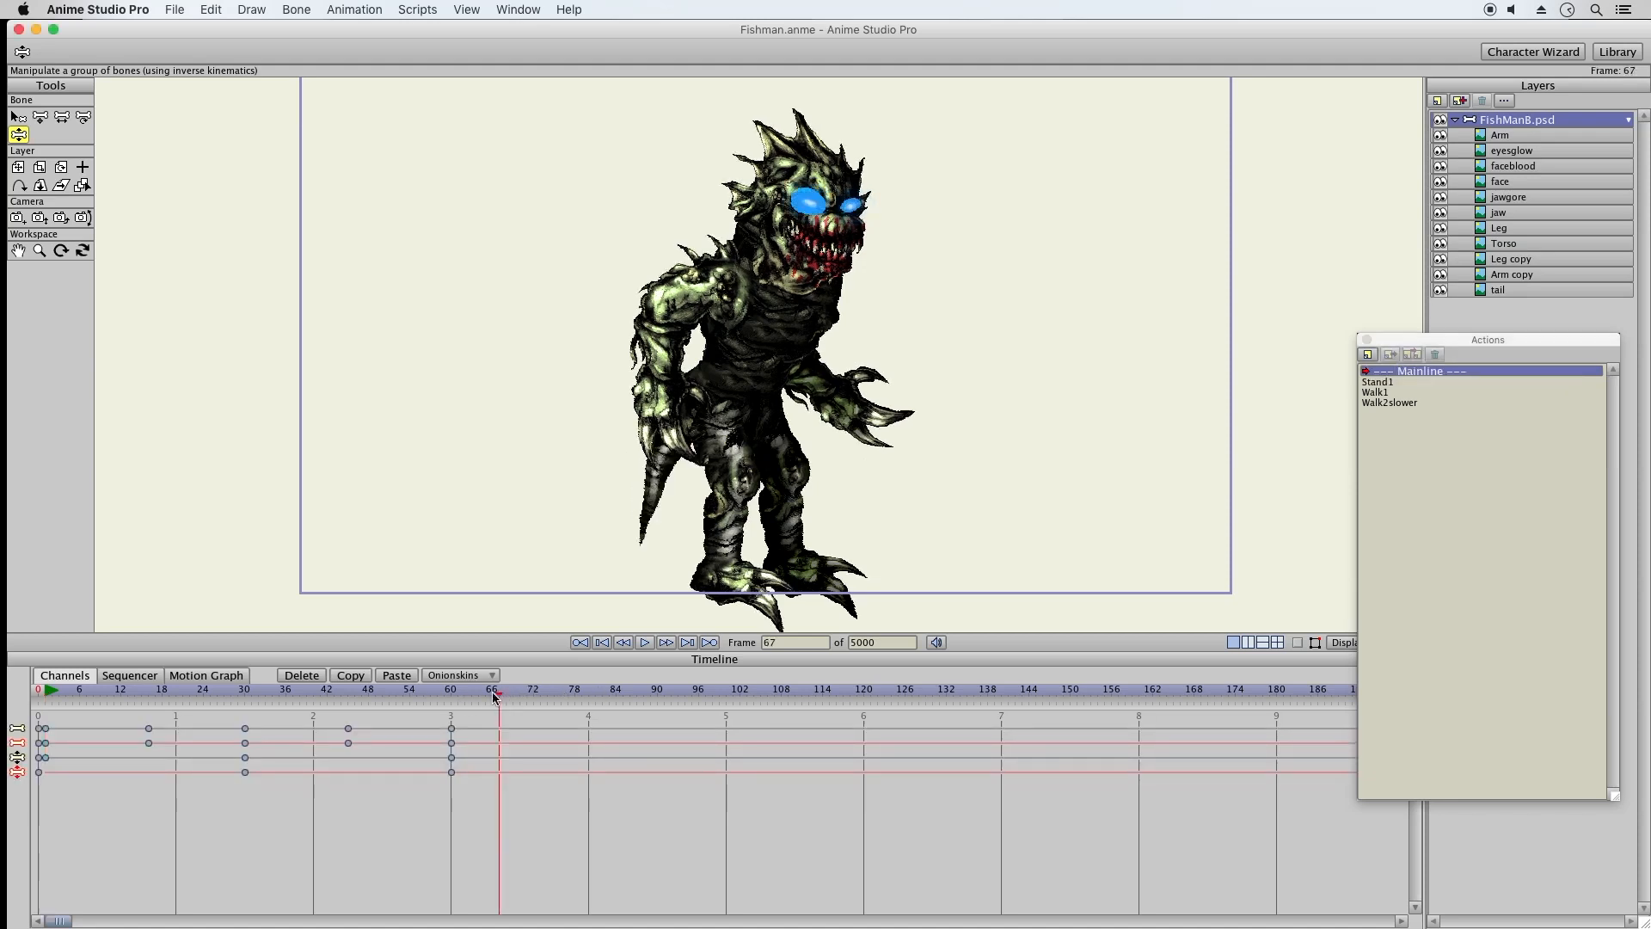
pyautogui.click(1393, 394)
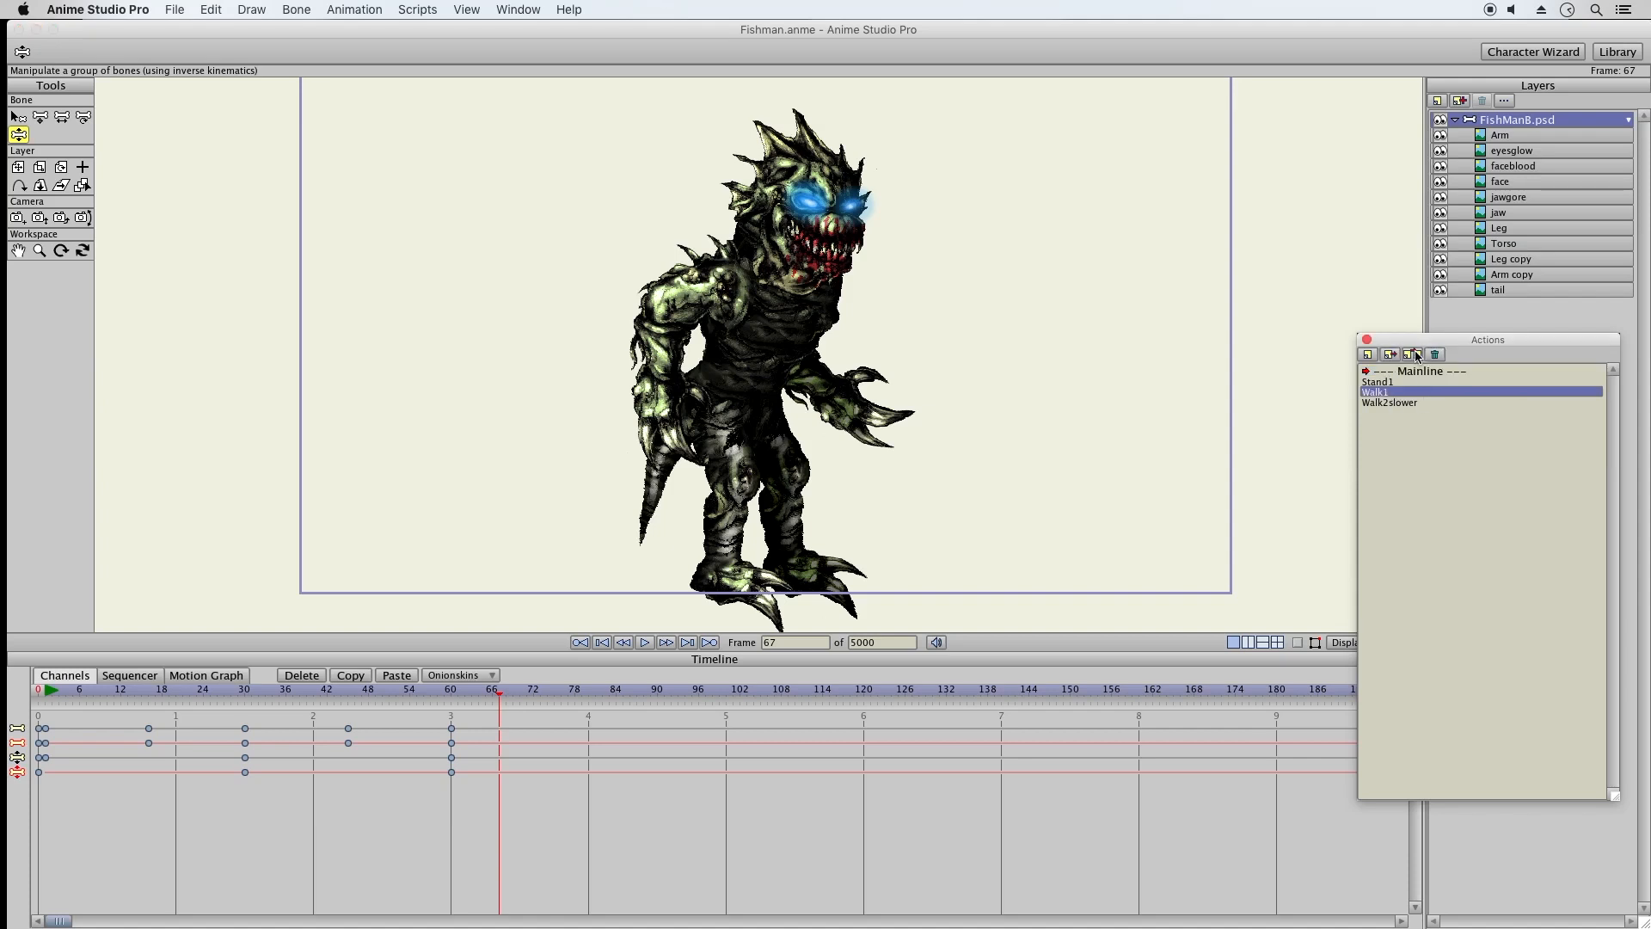
pyautogui.click(1415, 356)
pyautogui.moveTo(483, 715); pyautogui.dragTo(503, 779)
pyautogui.click(301, 675)
# Copy the inserted Walk1 keyframes and paste them at frame 88 and around frame 109 to repeat the walk cycle
pyautogui.moveTo(435, 689); pyautogui.dragTo(495, 817)
pyautogui.click(365, 675)
pyautogui.click(644, 691)
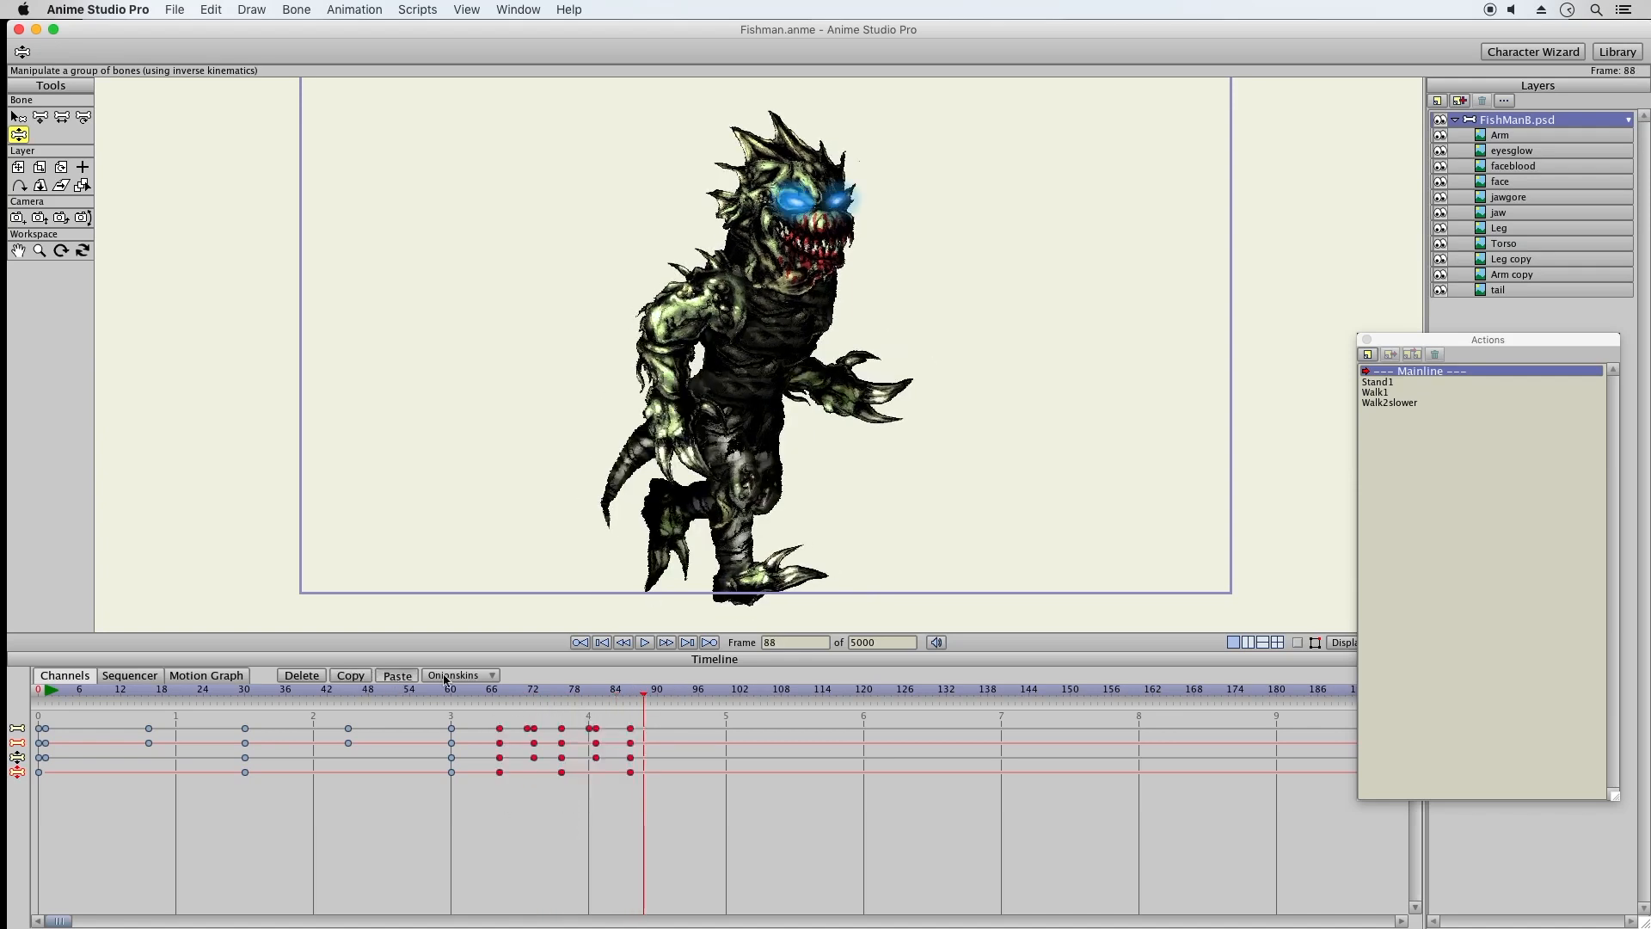
pyautogui.click(398, 675)
pyautogui.click(787, 693)
pyautogui.click(397, 675)
# Shift the last pasted walk cycle one frame earlier, and move both pasted cycles one more frame earlier to tighten the joins
pyautogui.moveTo(766, 693); pyautogui.dragTo(966, 820)
pyautogui.moveTo(787, 773); pyautogui.dragTo(781, 775)
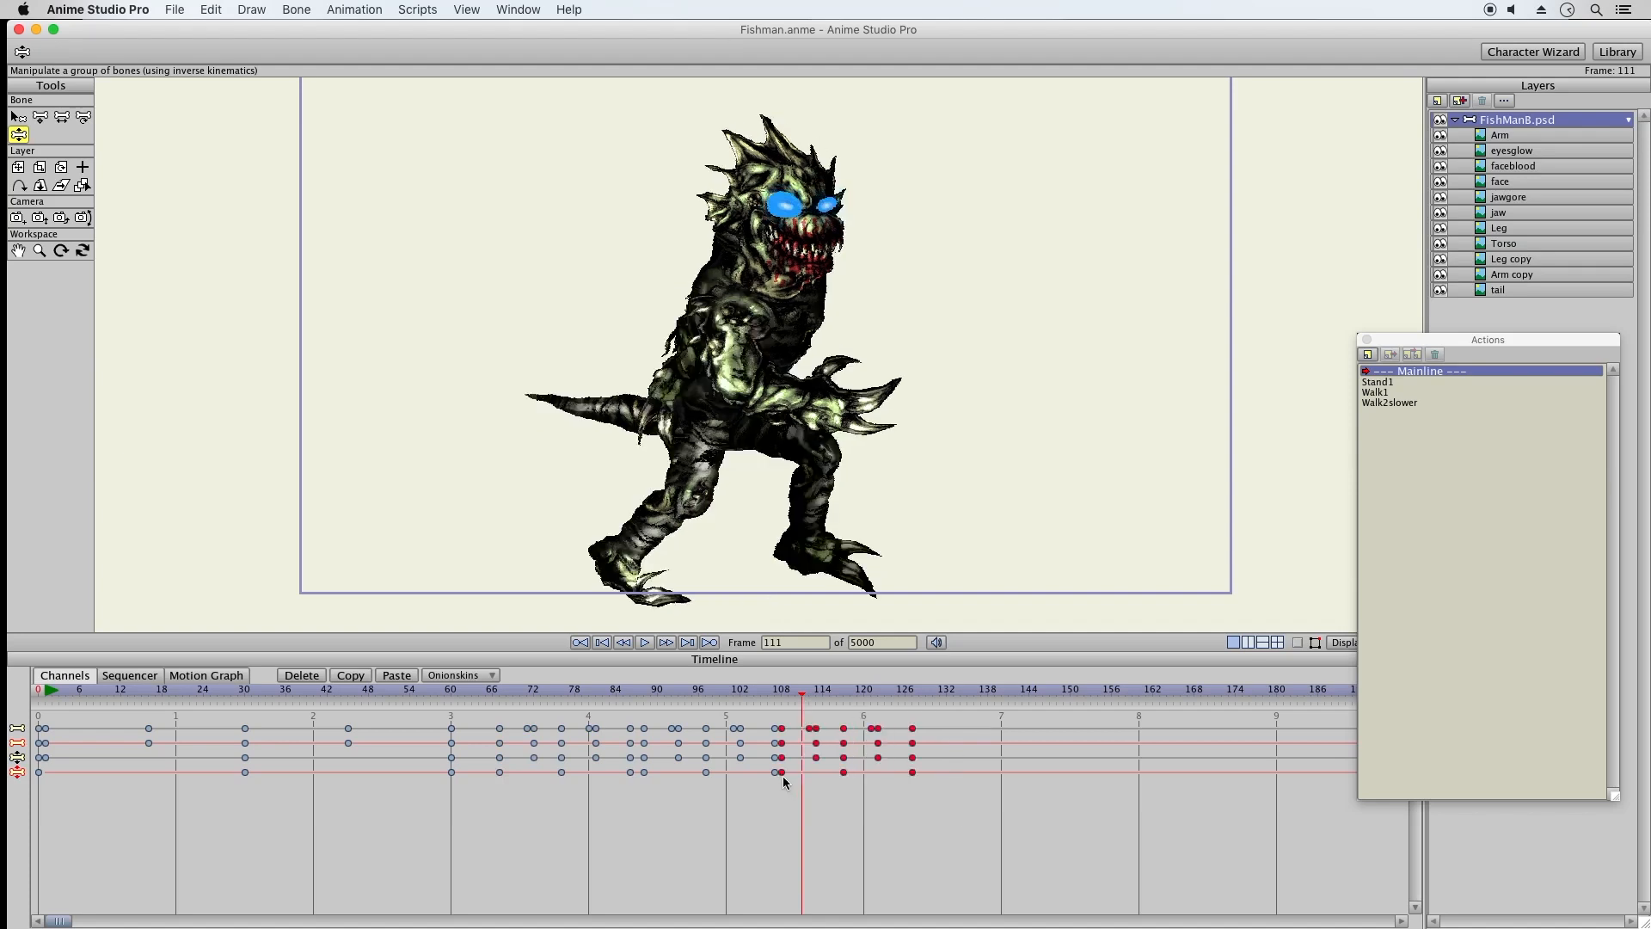
pyautogui.moveTo(641, 713); pyautogui.dragTo(932, 812)
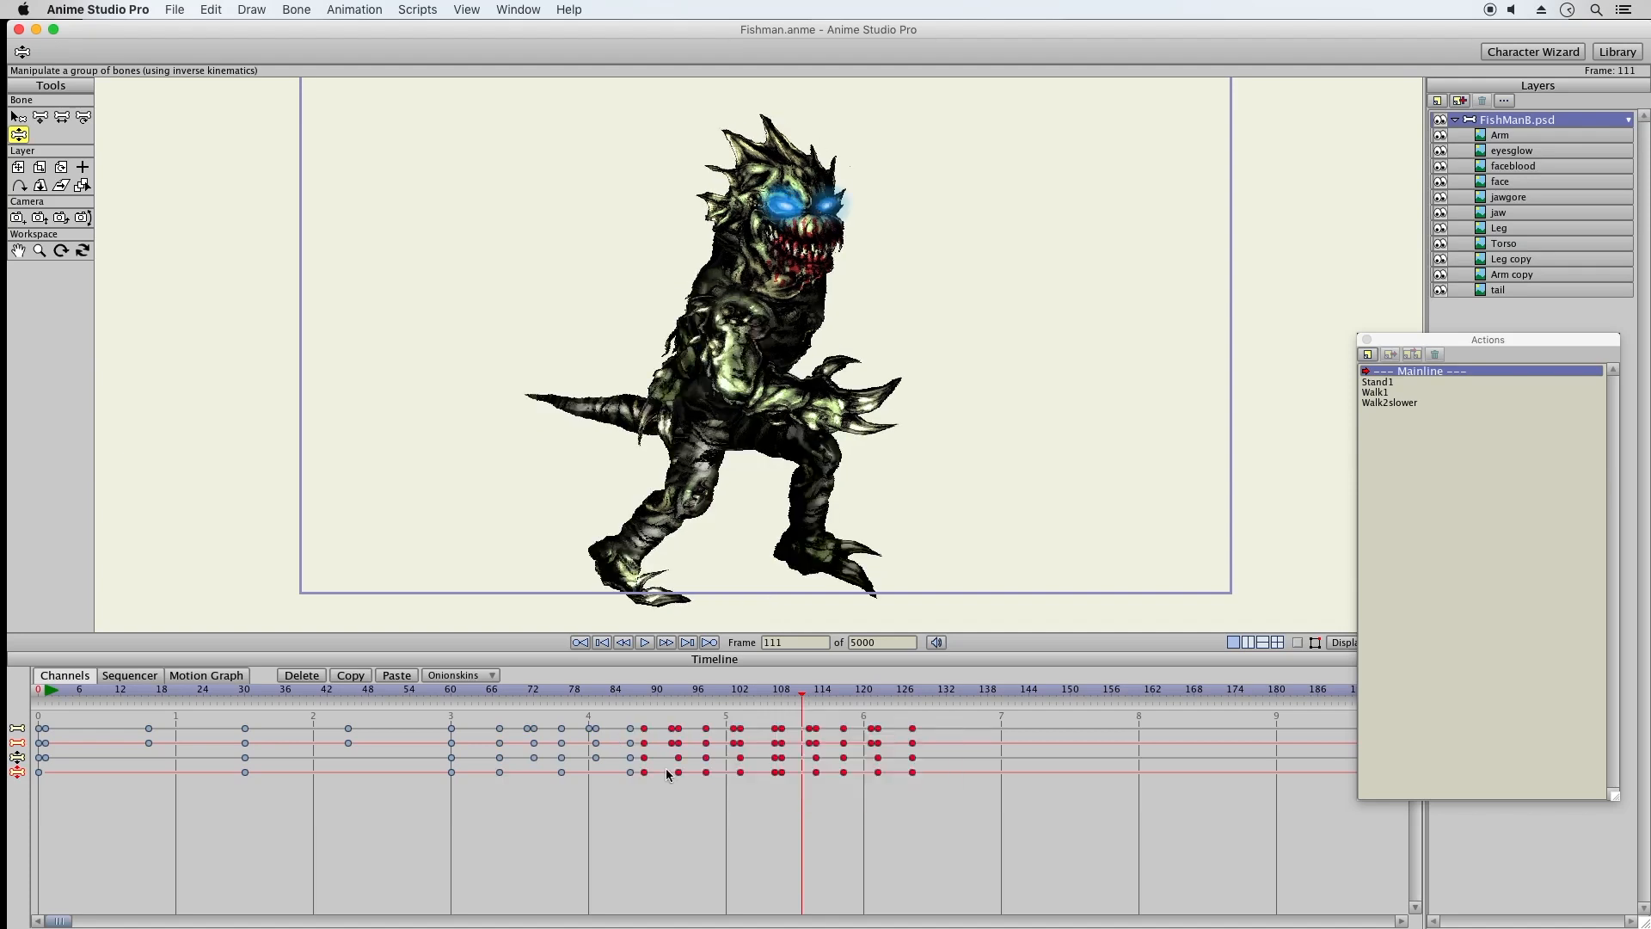
pyautogui.moveTo(645, 778); pyautogui.dragTo(638, 777)
pyautogui.click(954, 733)
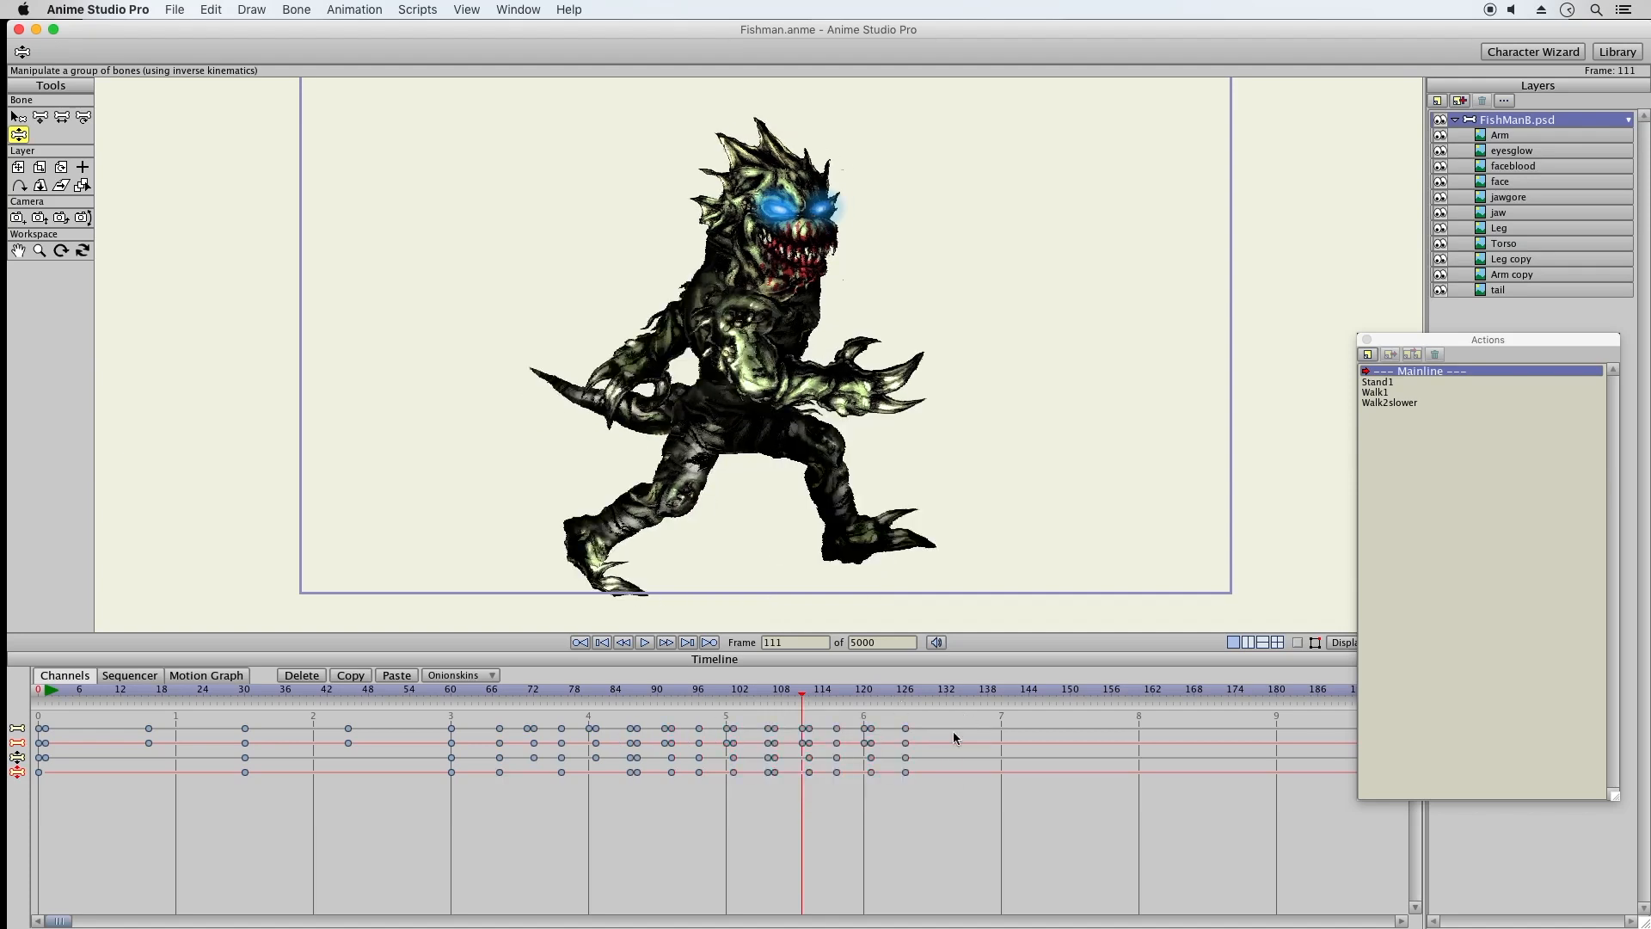
# Insert a copy of the Walk2slower action at frame 131 and delete the stray keyframes just before it
pyautogui.click(941, 695)
pyautogui.click(1470, 406)
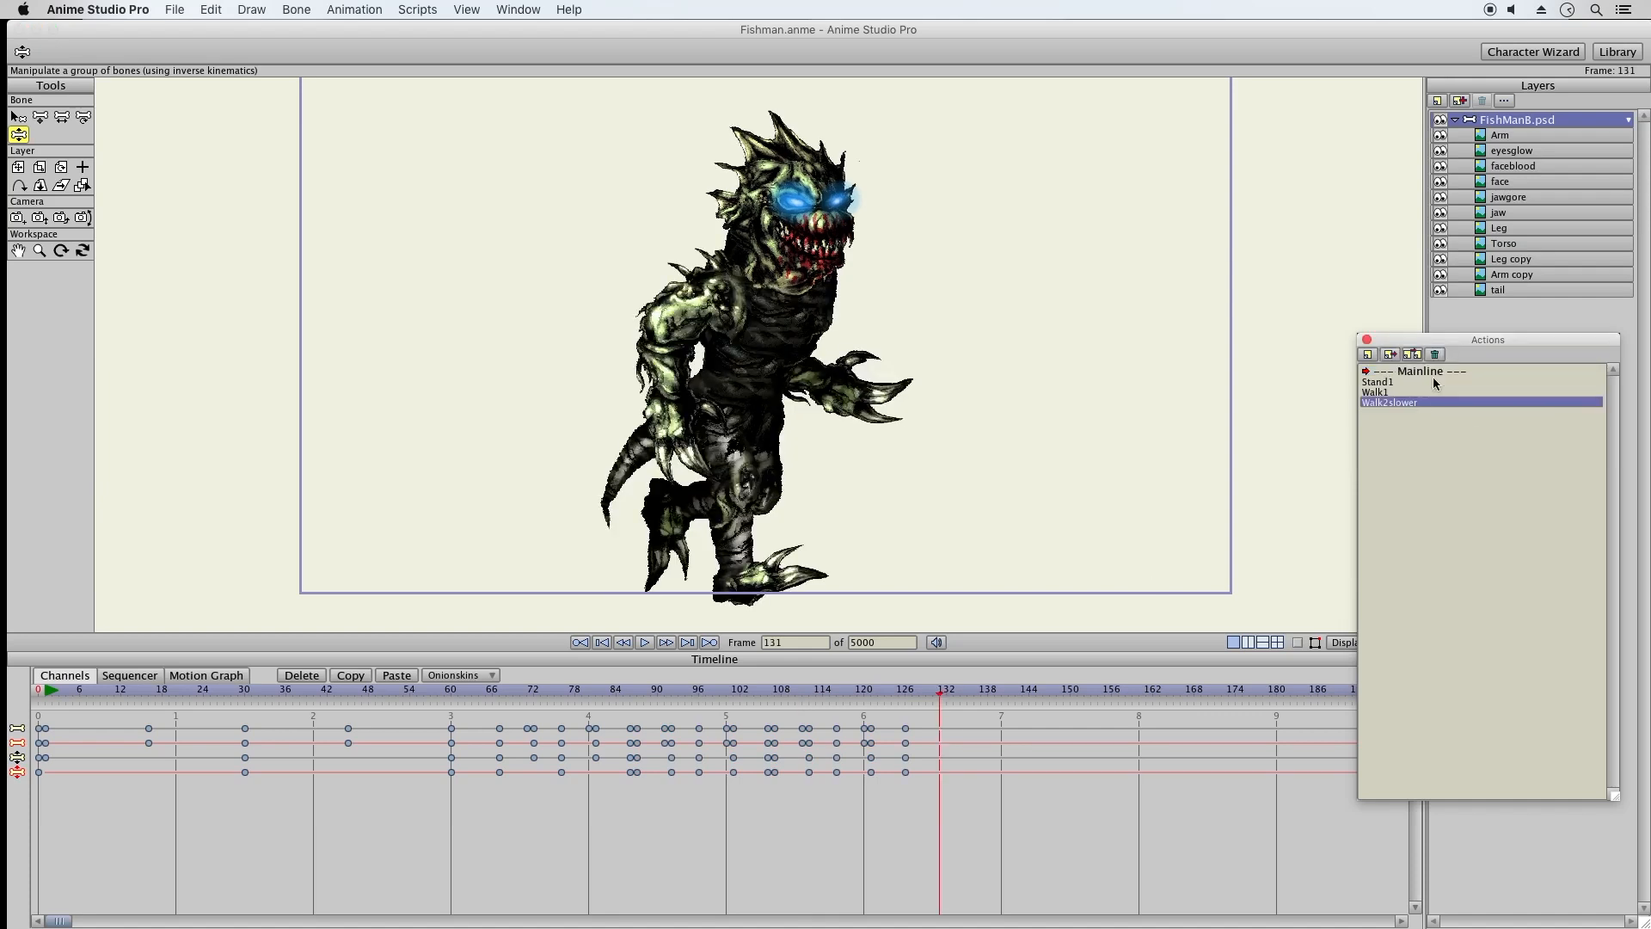
pyautogui.click(1412, 354)
pyautogui.moveTo(925, 717); pyautogui.dragTo(936, 806)
pyautogui.click(301, 676)
# Move the Walk2slower keyframes to start at frame 128 and scrub through the slower walk to frame 167
pyautogui.moveTo(928, 719); pyautogui.dragTo(1298, 811)
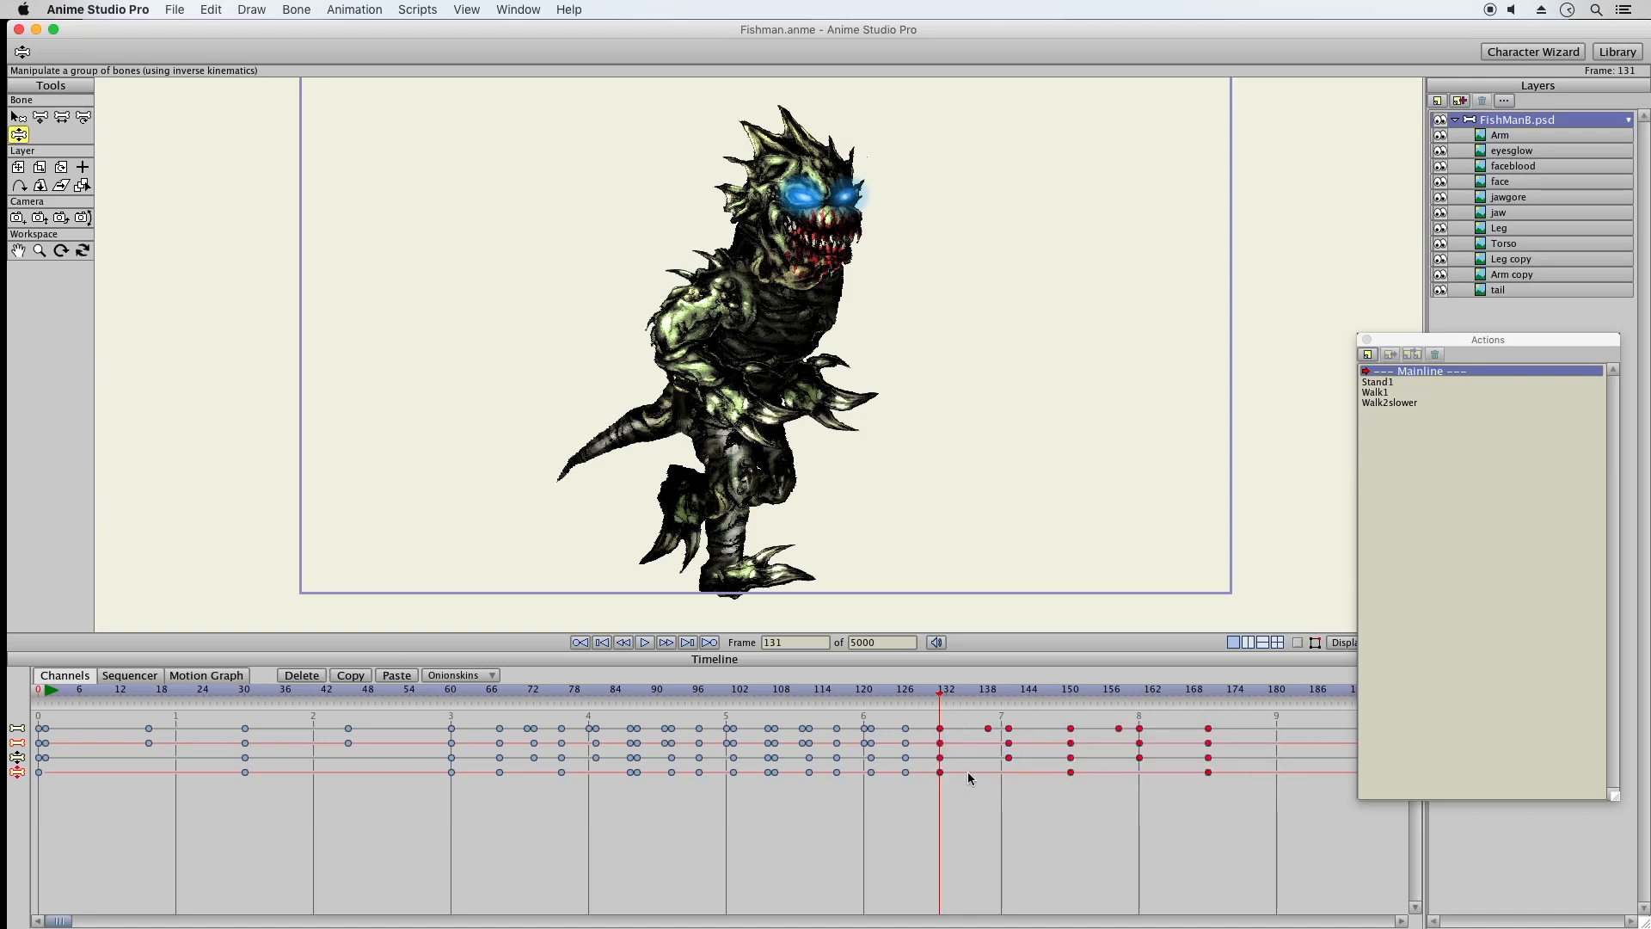
pyautogui.moveTo(940, 772); pyautogui.dragTo(920, 772)
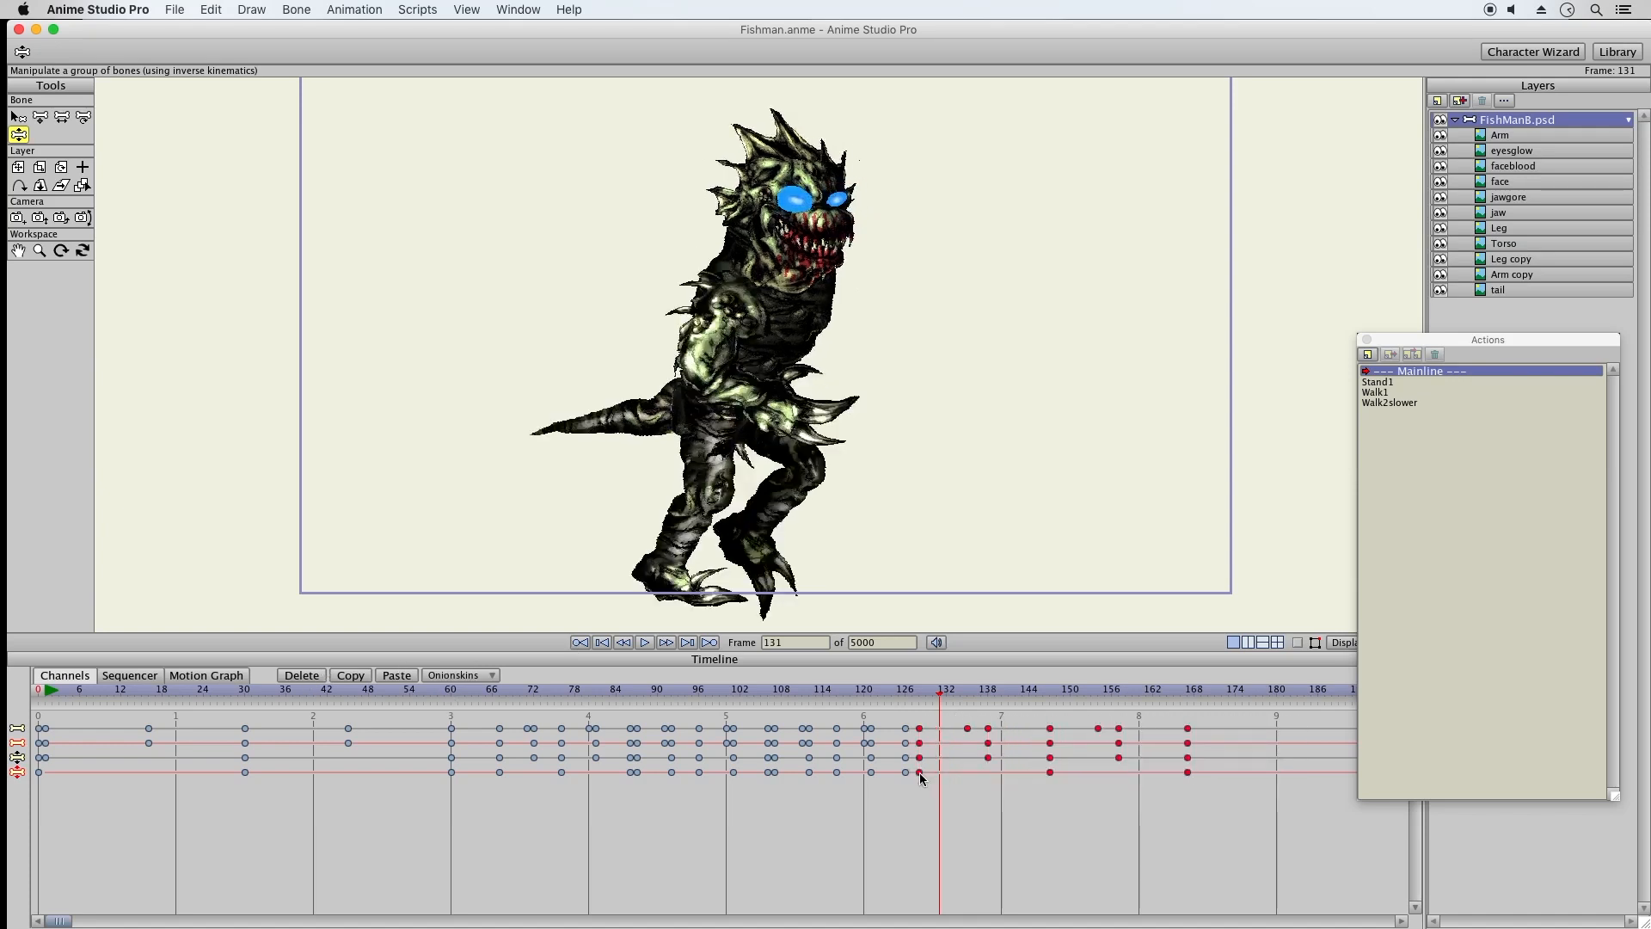
pyautogui.moveTo(884, 688); pyautogui.dragTo(1188, 705)
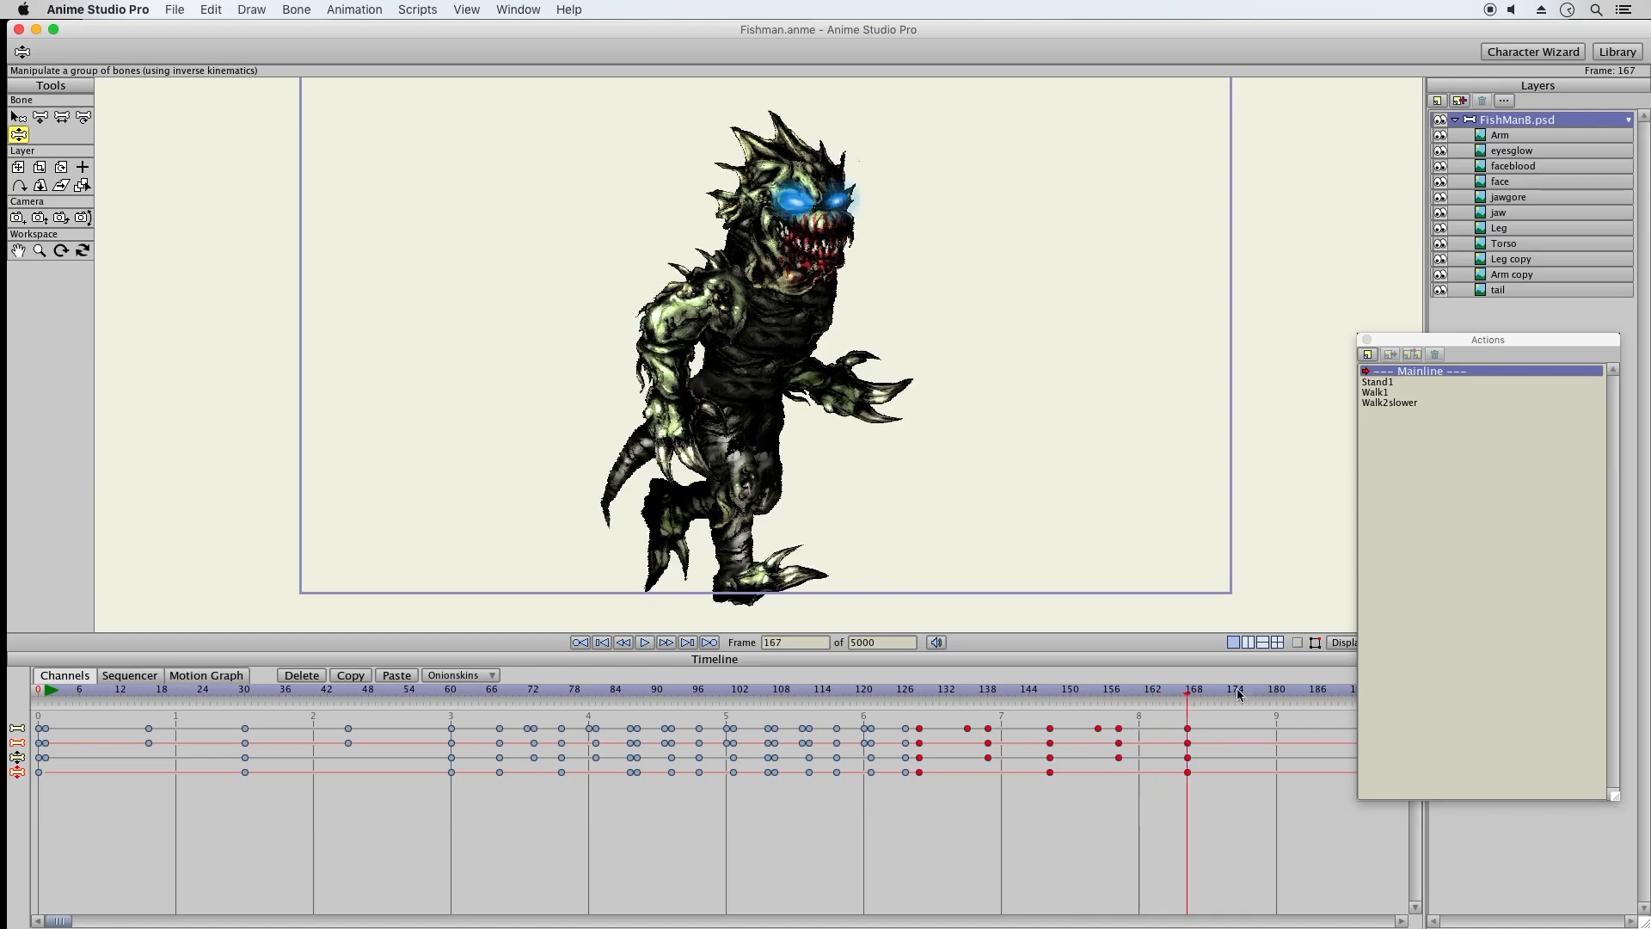
# Insert a copy of the Stand1 action at frame 171 and delete the stray keyframes just before it
pyautogui.click(1216, 695)
pyautogui.click(1394, 382)
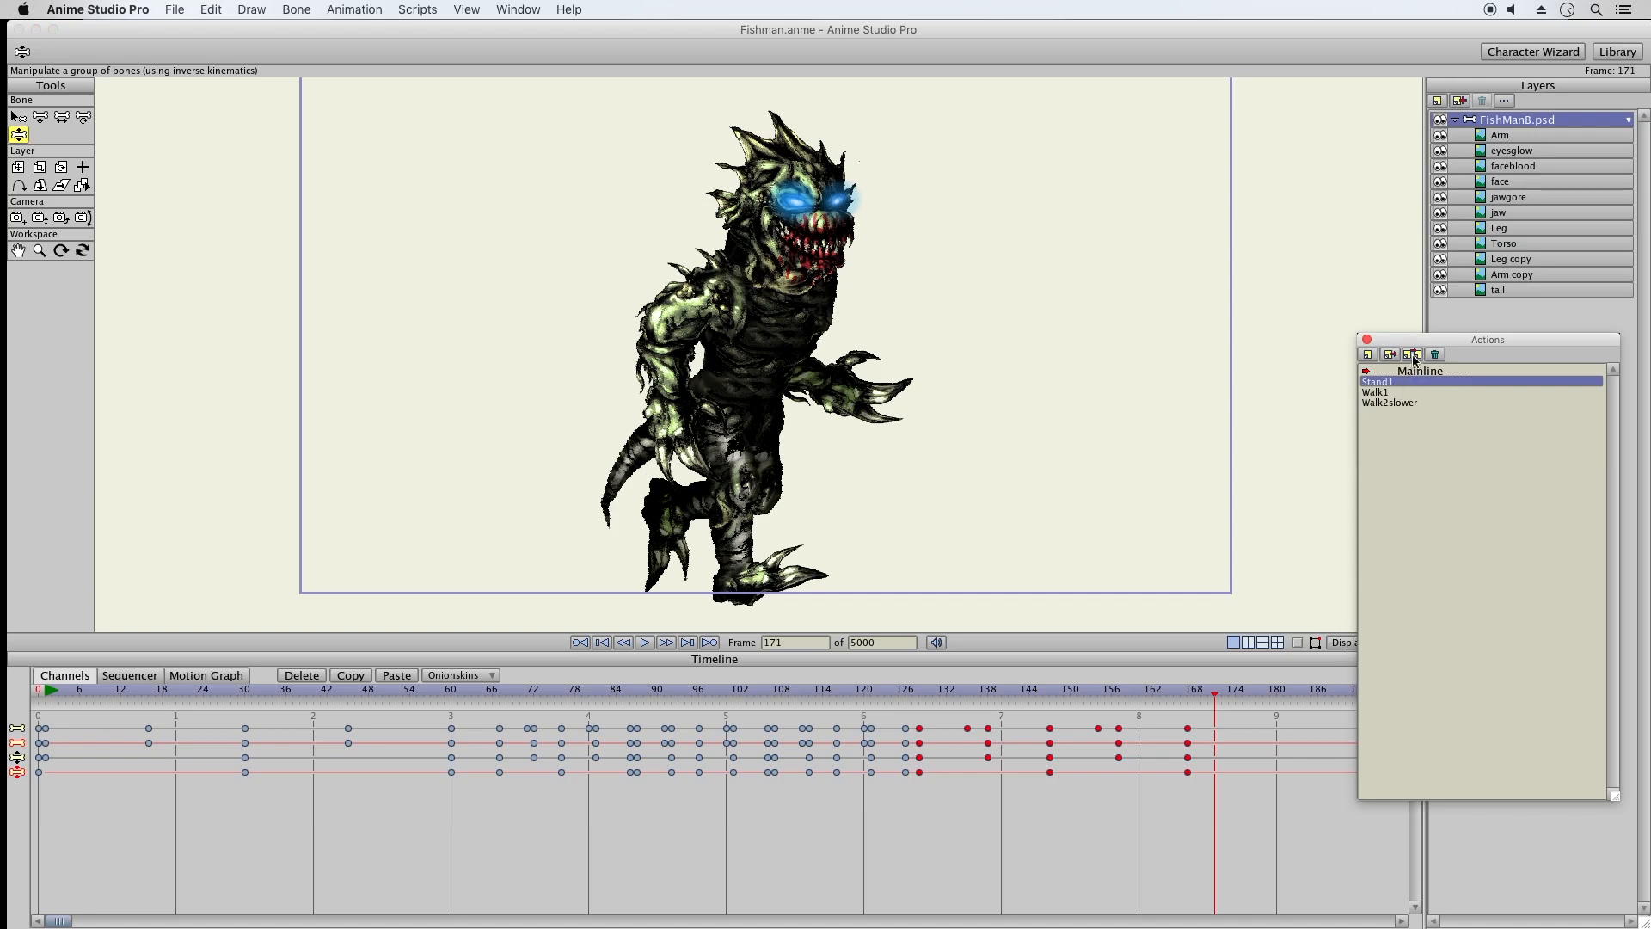
pyautogui.click(1414, 355)
pyautogui.moveTo(1204, 712); pyautogui.dragTo(1208, 793)
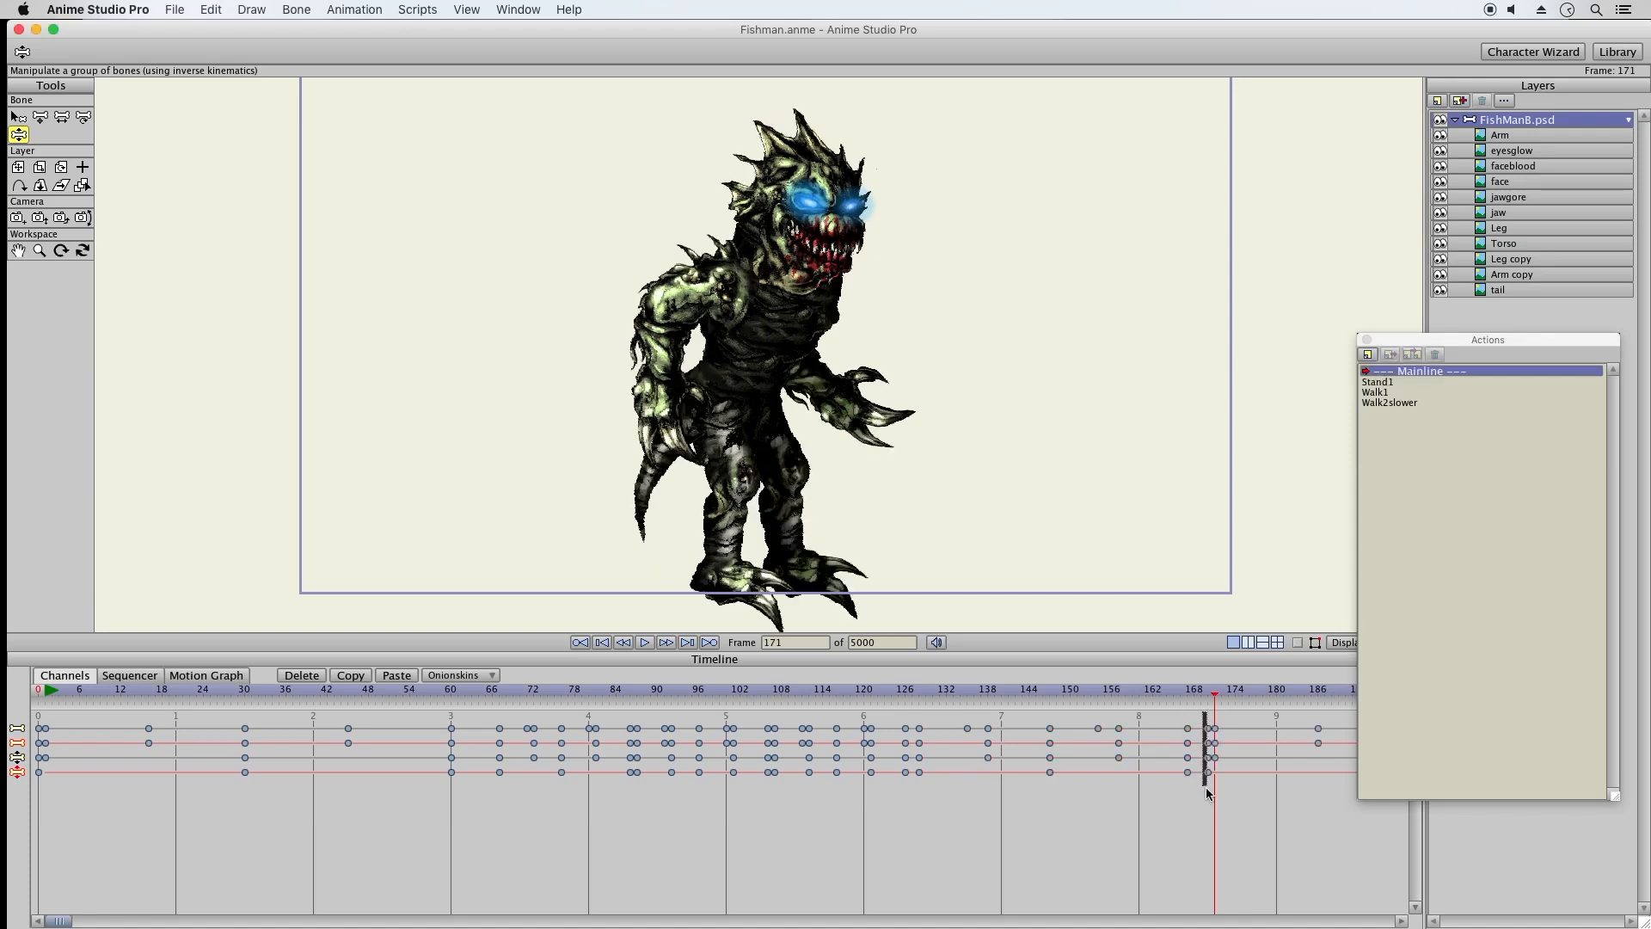
pyautogui.moveTo(1200, 713); pyautogui.dragTo(1209, 784)
pyautogui.click(302, 675)
# Shift the inserted Stand1 keyframes to start around frame 175, leaving a longer transition out of the slower walk
pyautogui.moveTo(60, 922); pyautogui.dragTo(181, 922)
pyautogui.moveTo(677, 719); pyautogui.dragTo(1228, 829)
pyautogui.moveTo(685, 763); pyautogui.dragTo(672, 763)
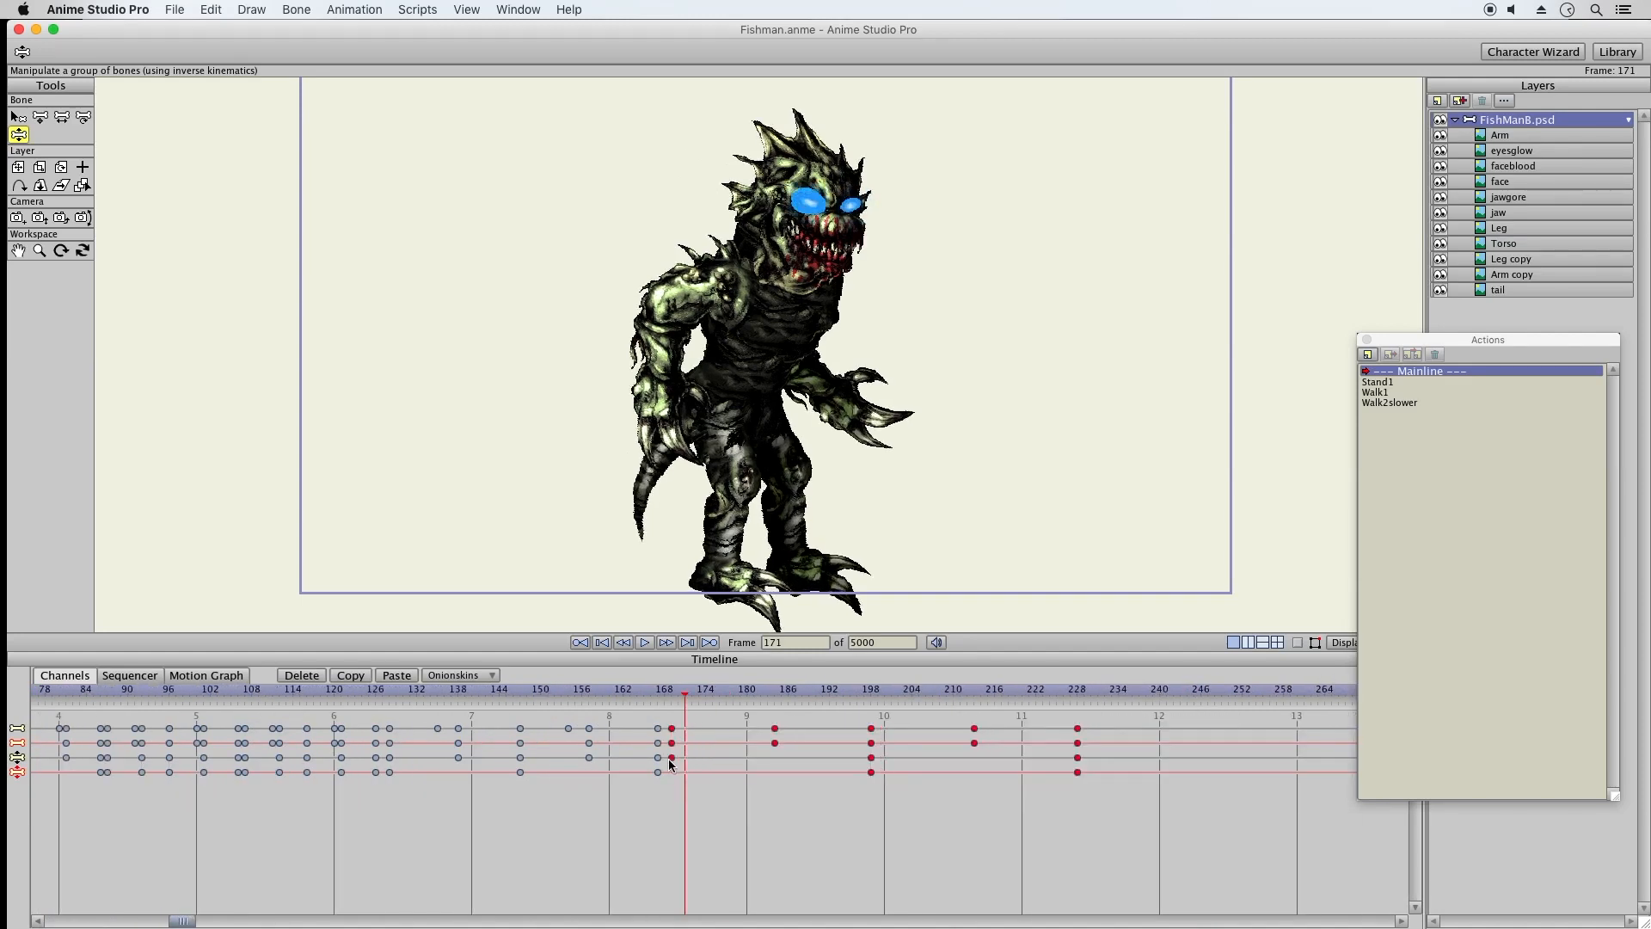
pyautogui.moveTo(684, 696)
pyautogui.mouseDown()
pyautogui.moveTo(622, 696)
pyautogui.moveTo(658, 697)
pyautogui.mouseUp()
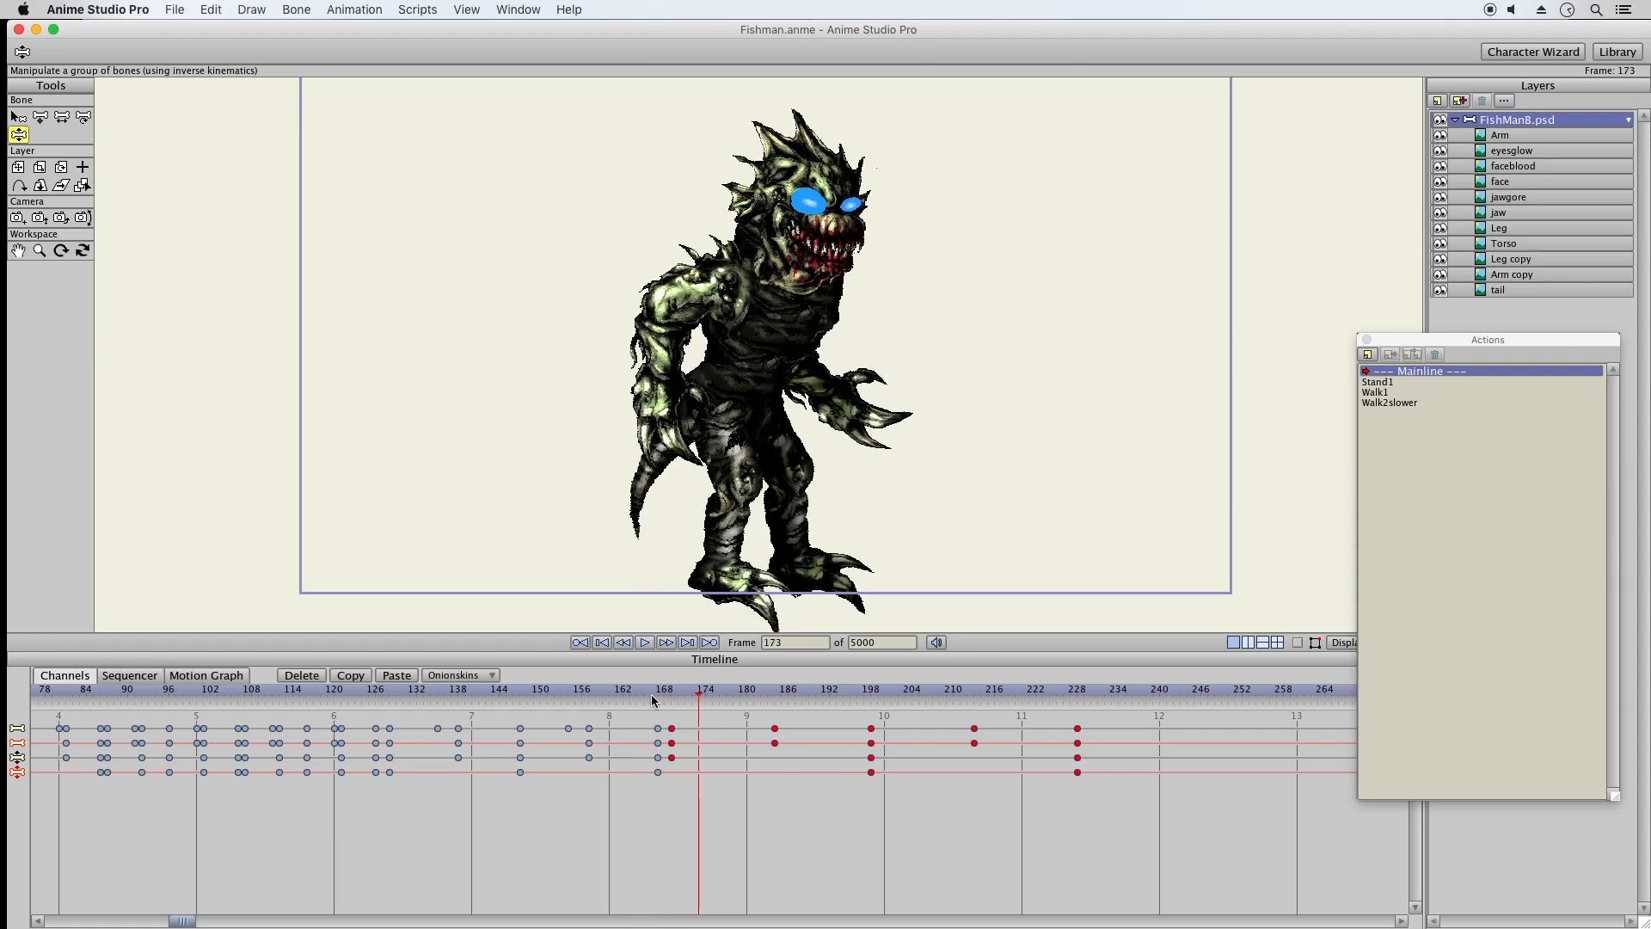
pyautogui.click(640, 698)
pyautogui.click(638, 694)
pyautogui.moveTo(672, 728); pyautogui.dragTo(719, 728)
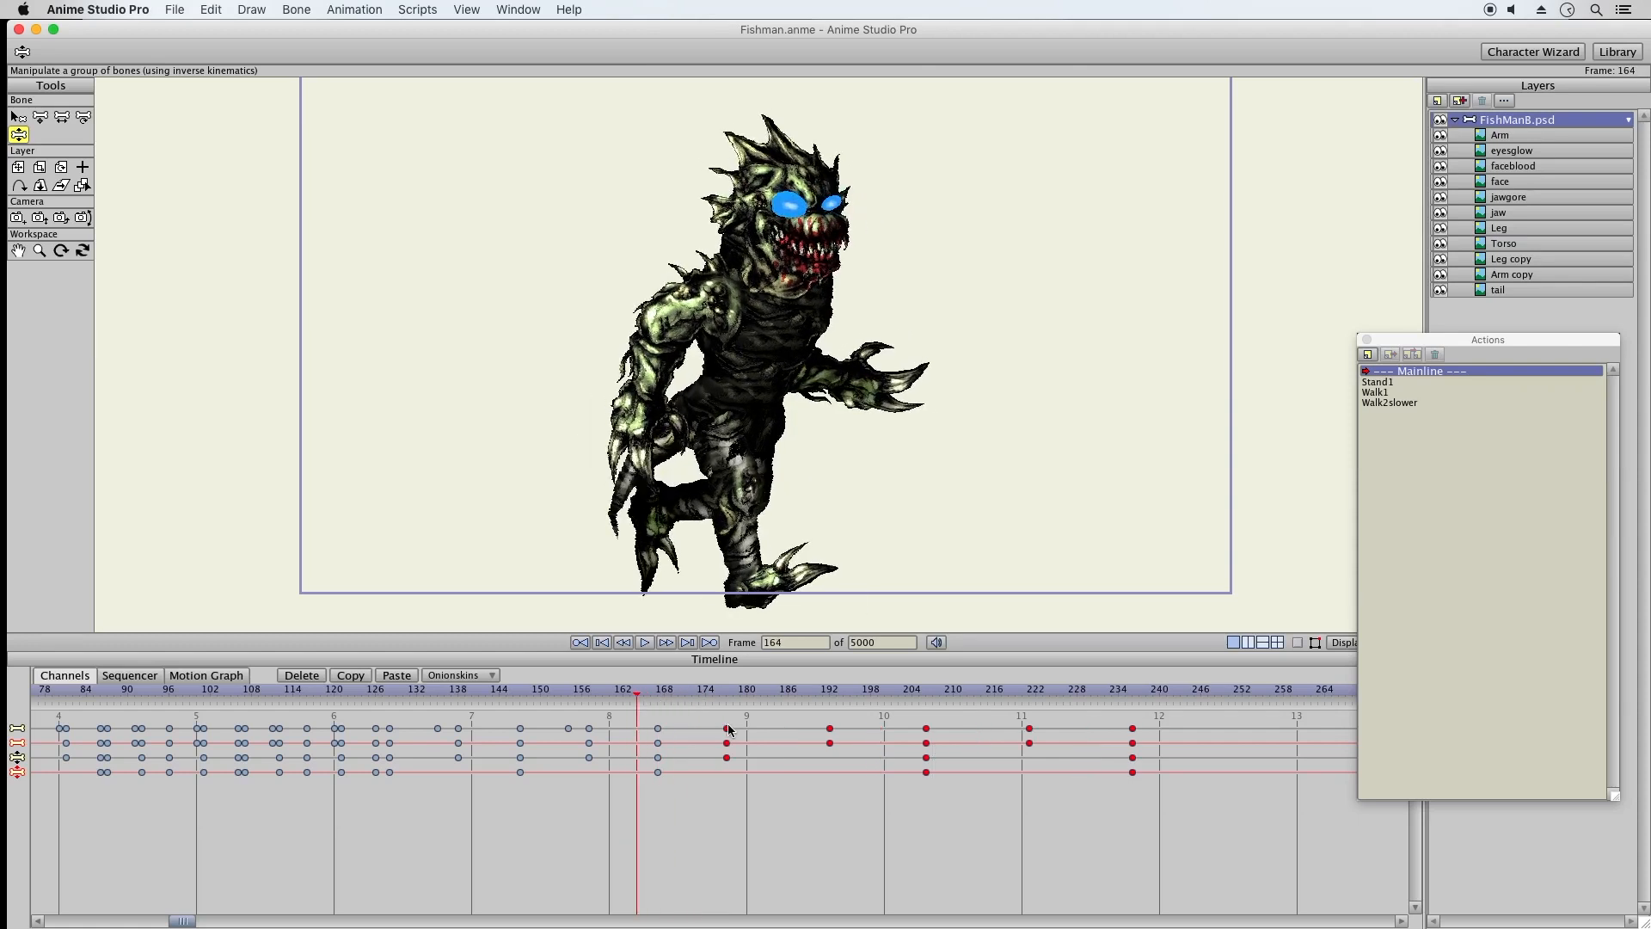
# Place the final stand keyframes at frame 240 and set the animation's length to 240 frames
pyautogui.moveTo(624, 693); pyautogui.dragTo(1162, 771)
pyautogui.click(1184, 736)
pyautogui.moveTo(877, 641); pyautogui.dragTo(806, 669)
pyautogui.write('240')
pyautogui.press('Return')
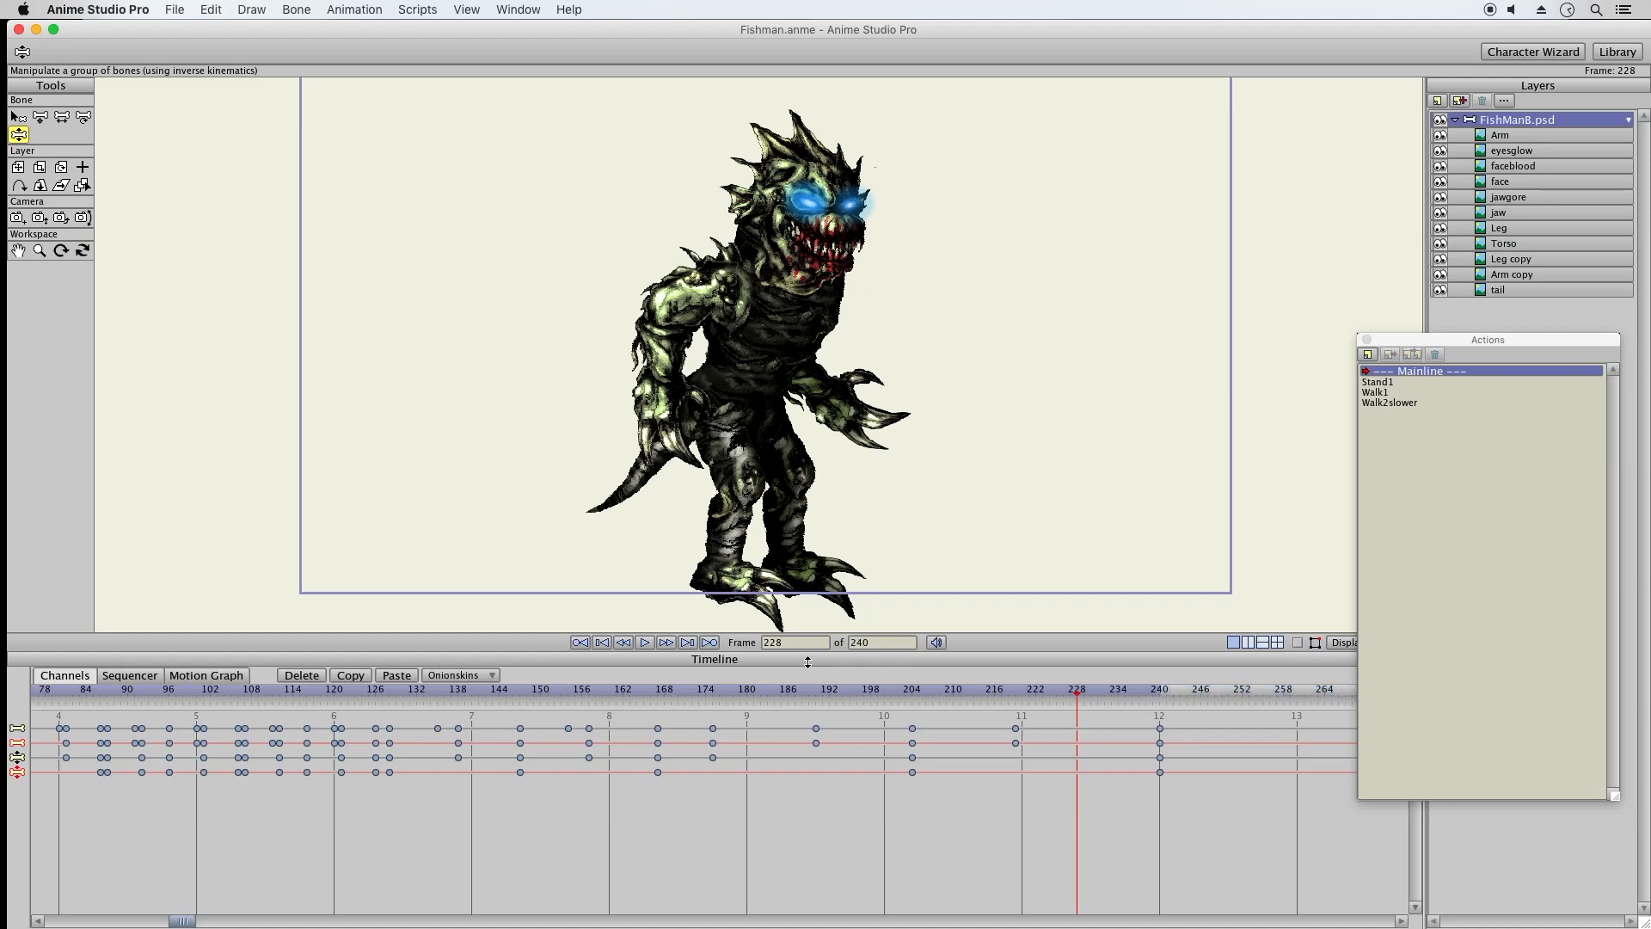
pyautogui.click(1167, 699)
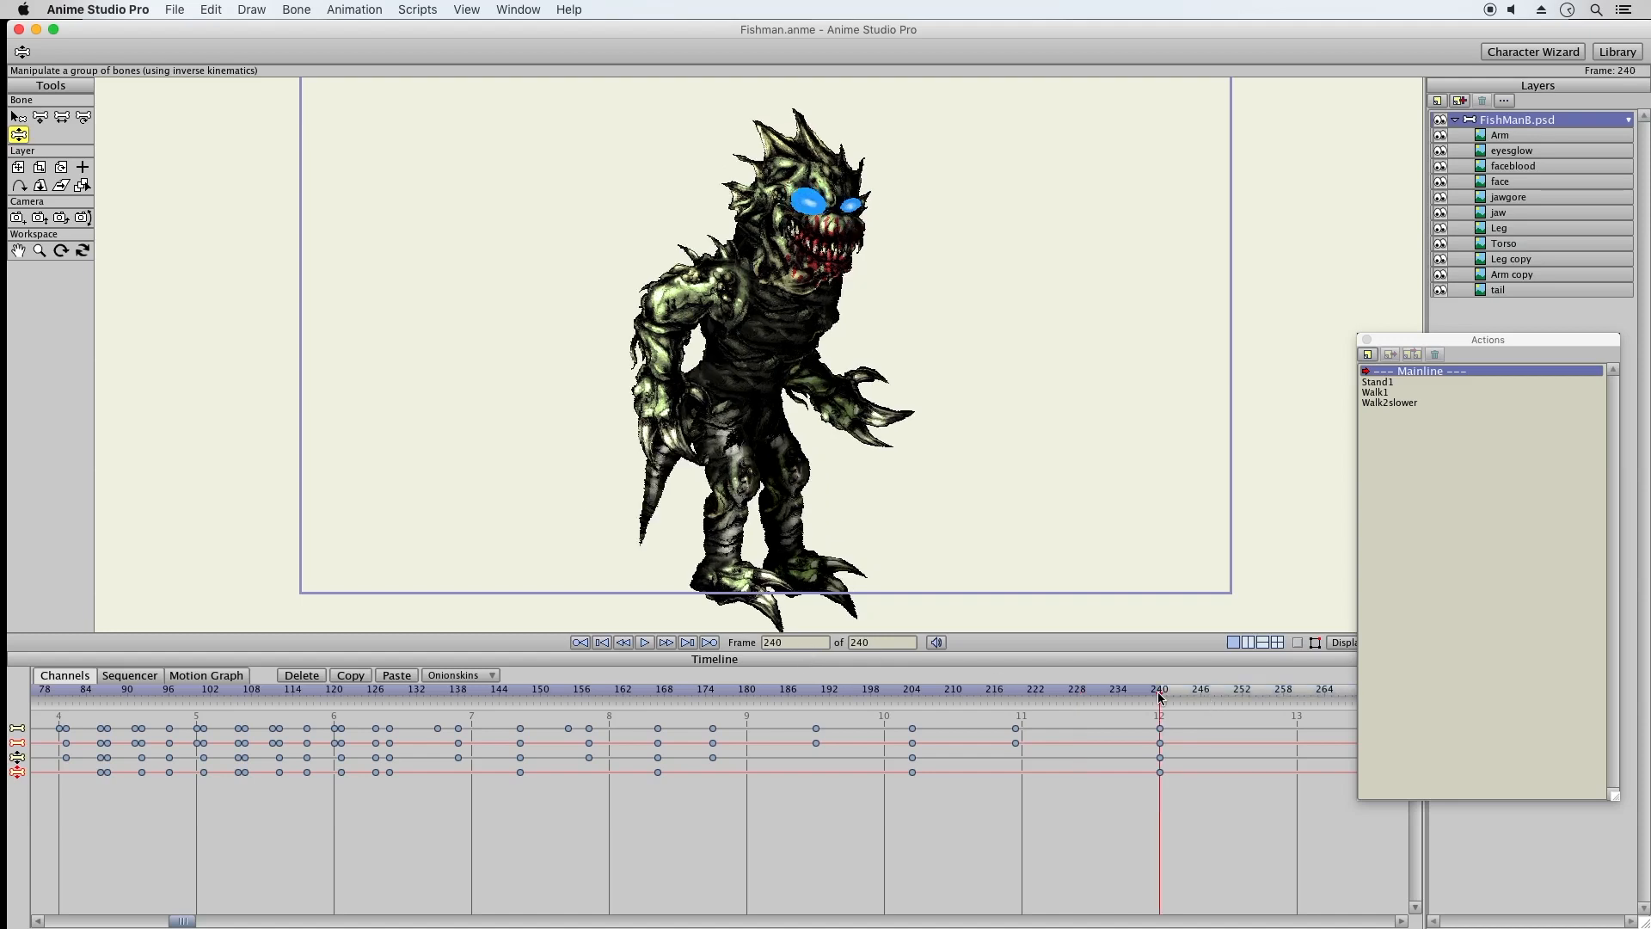
# Return the timeline to frame 1 and save the project
pyautogui.click(602, 644)
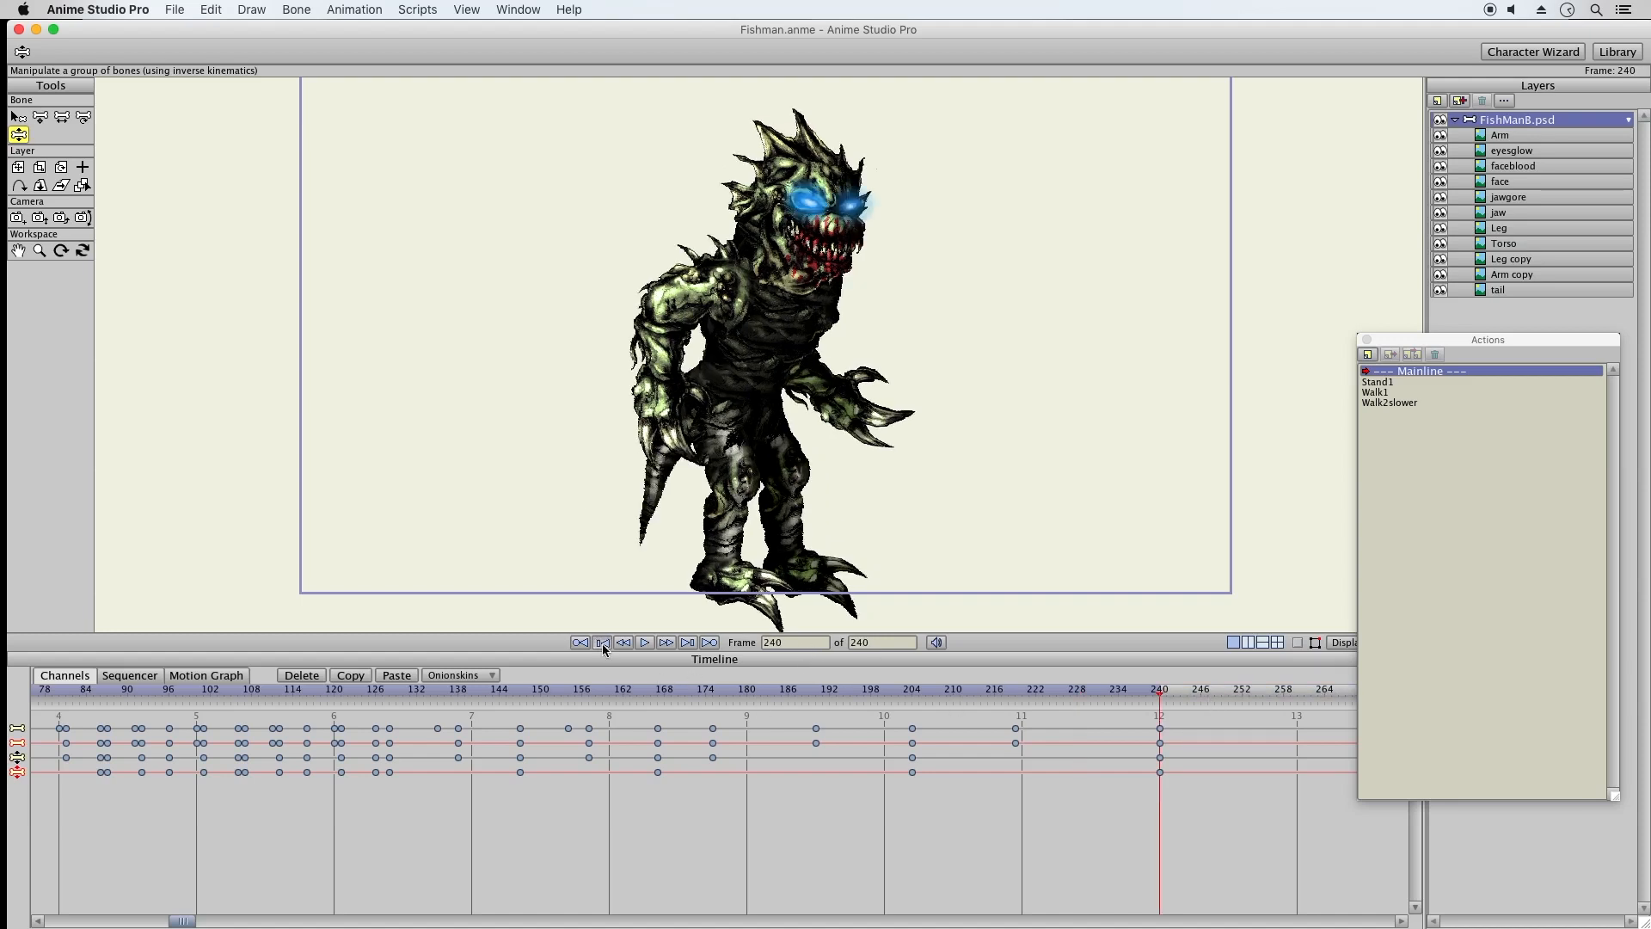
pyautogui.click(46, 697)
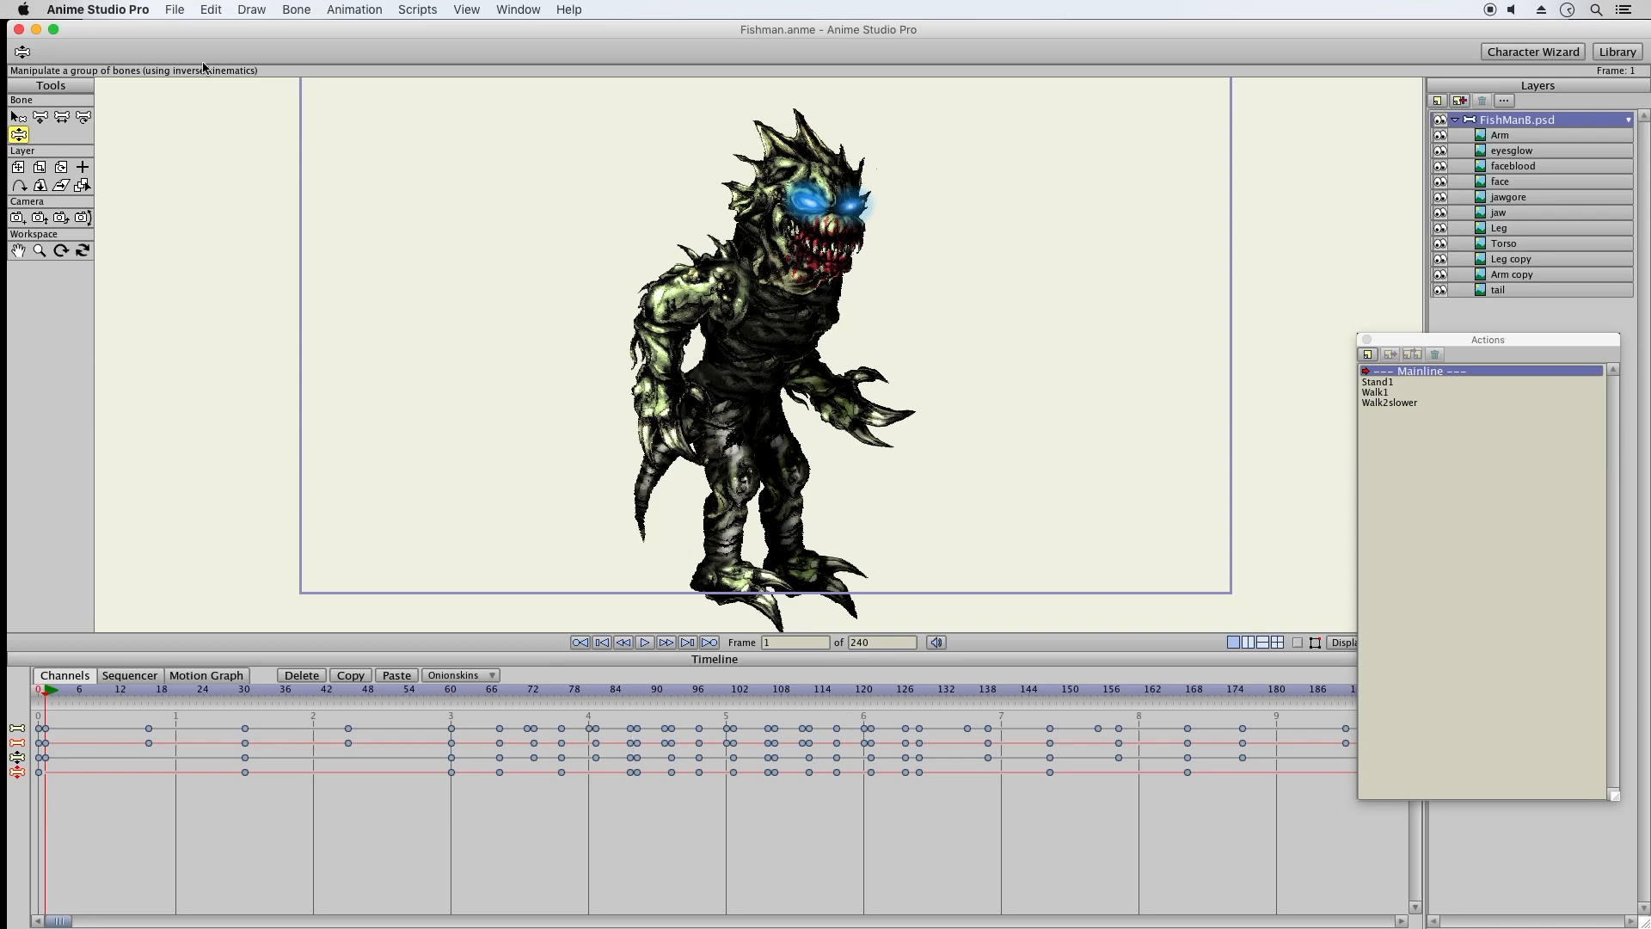
pyautogui.click(178, 11)
pyautogui.click(191, 133)
# Review the QuickTime Movie export settings and render quality options for frames 1 to 240, and close them without exporting
pyautogui.click(175, 10)
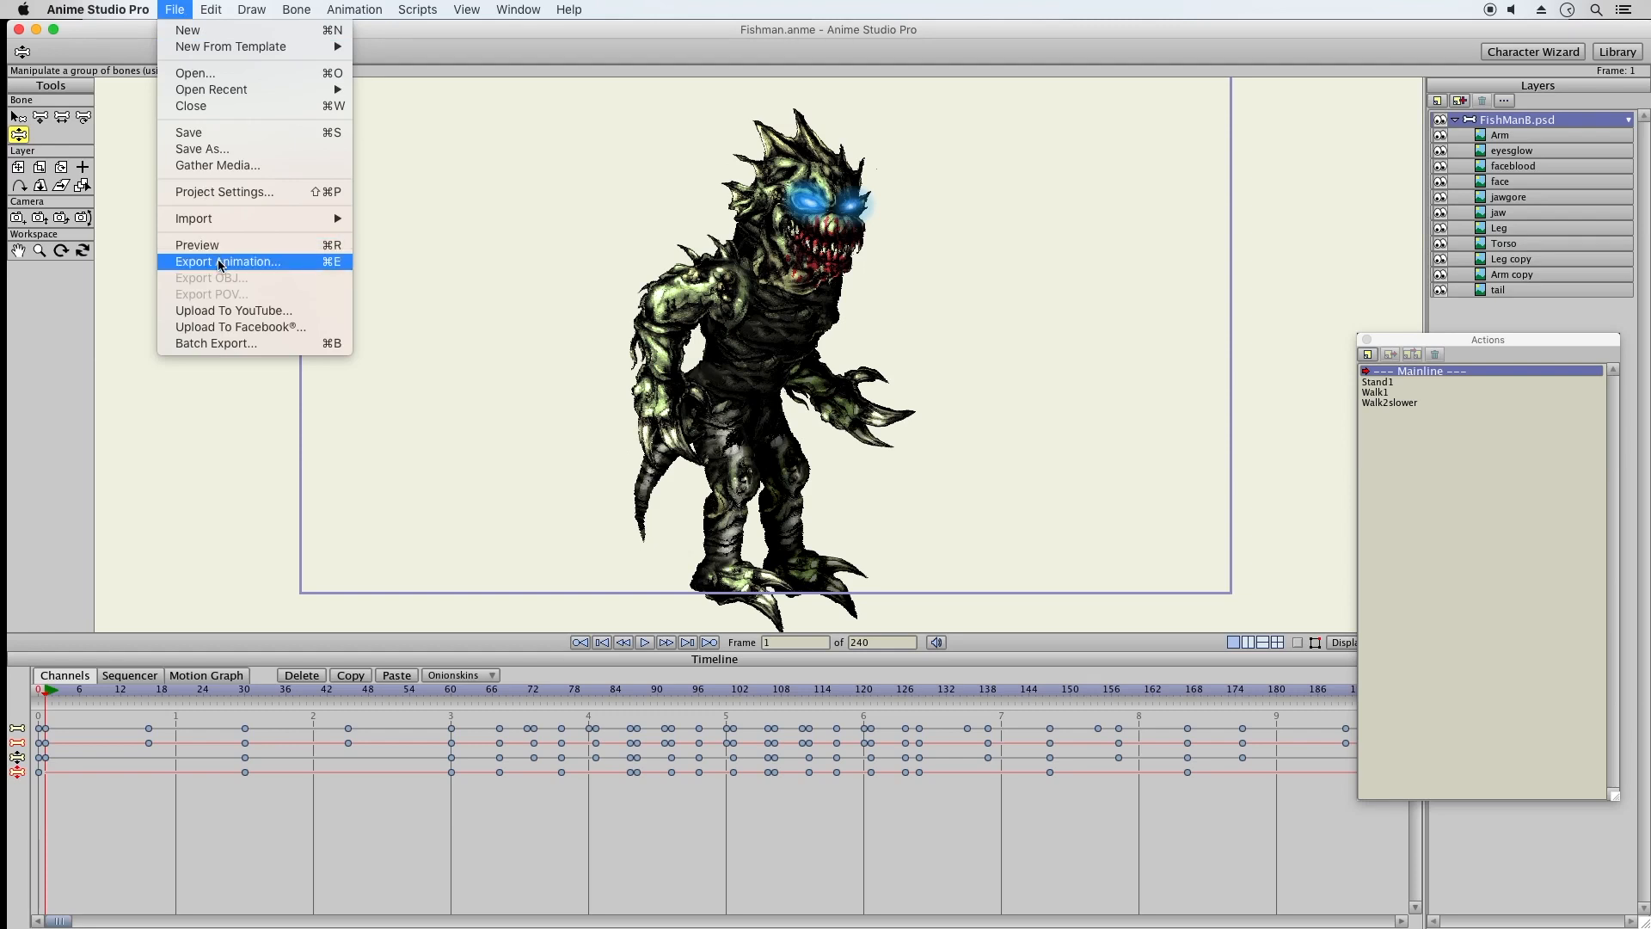
pyautogui.click(258, 264)
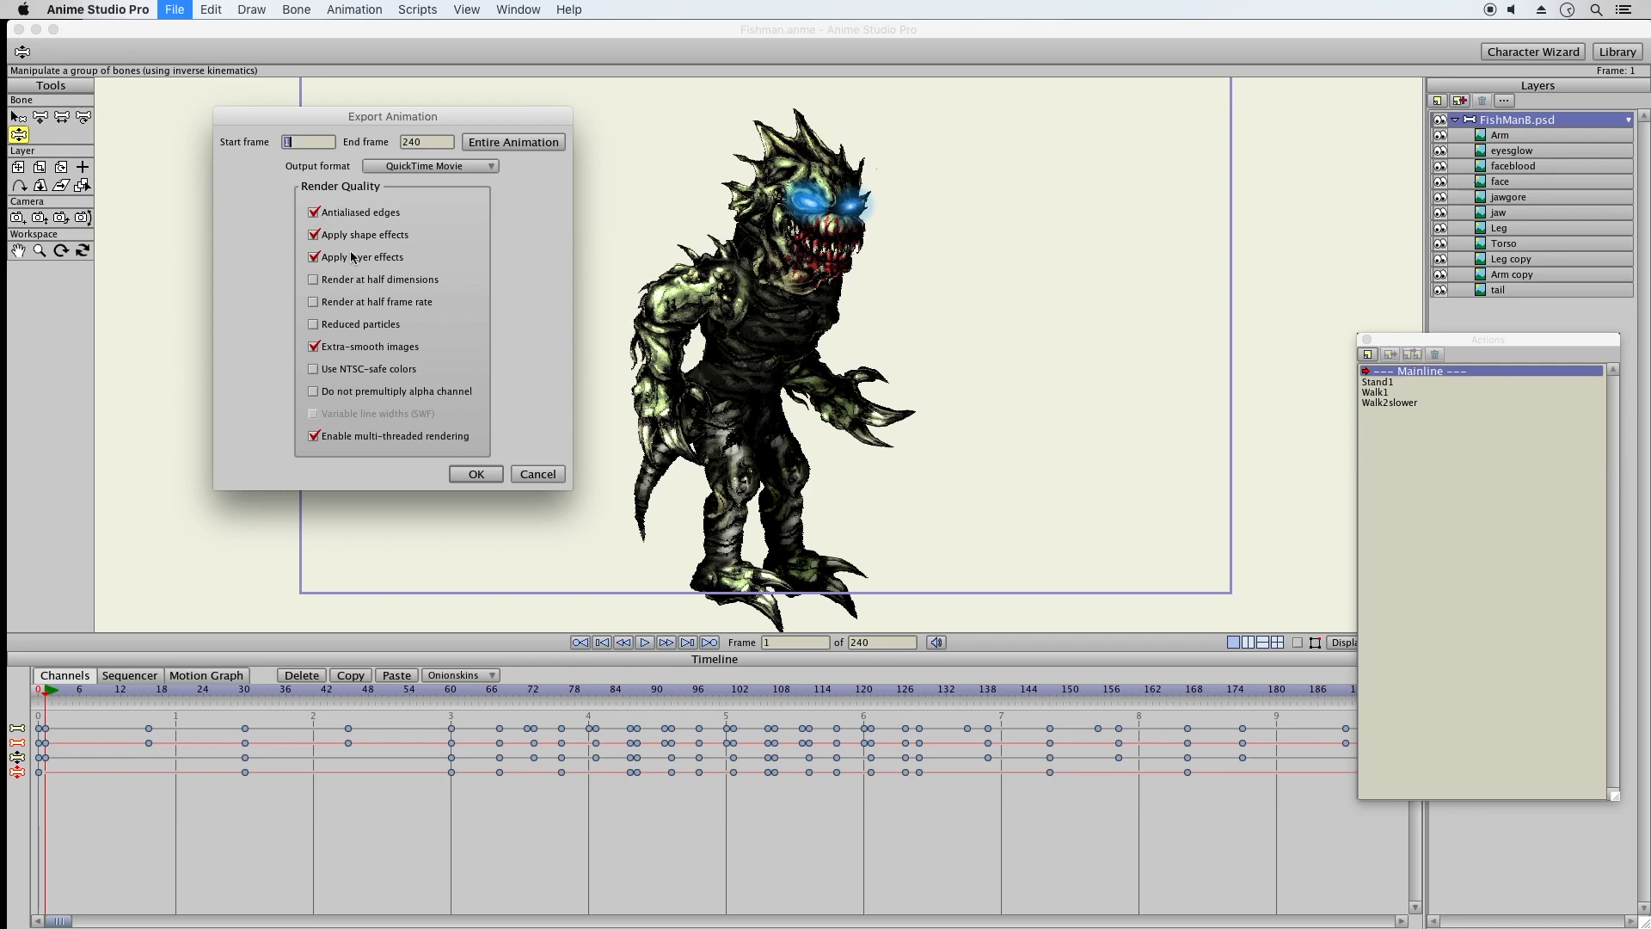
pyautogui.click(314, 234)
pyautogui.click(313, 347)
pyautogui.click(314, 436)
pyautogui.click(540, 474)
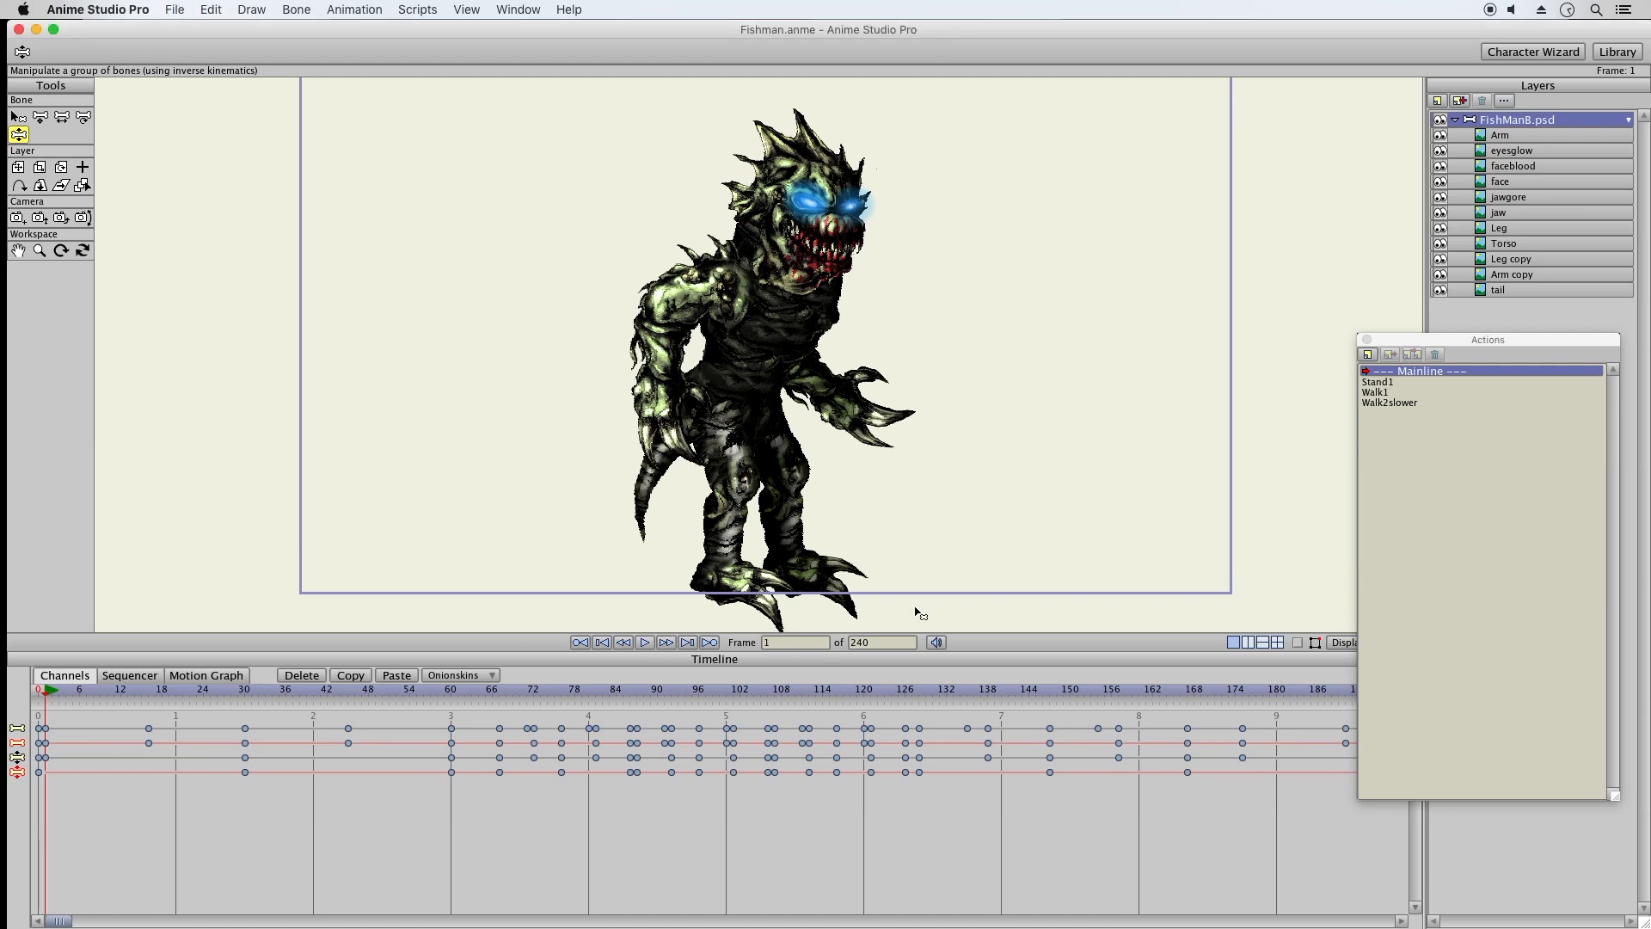